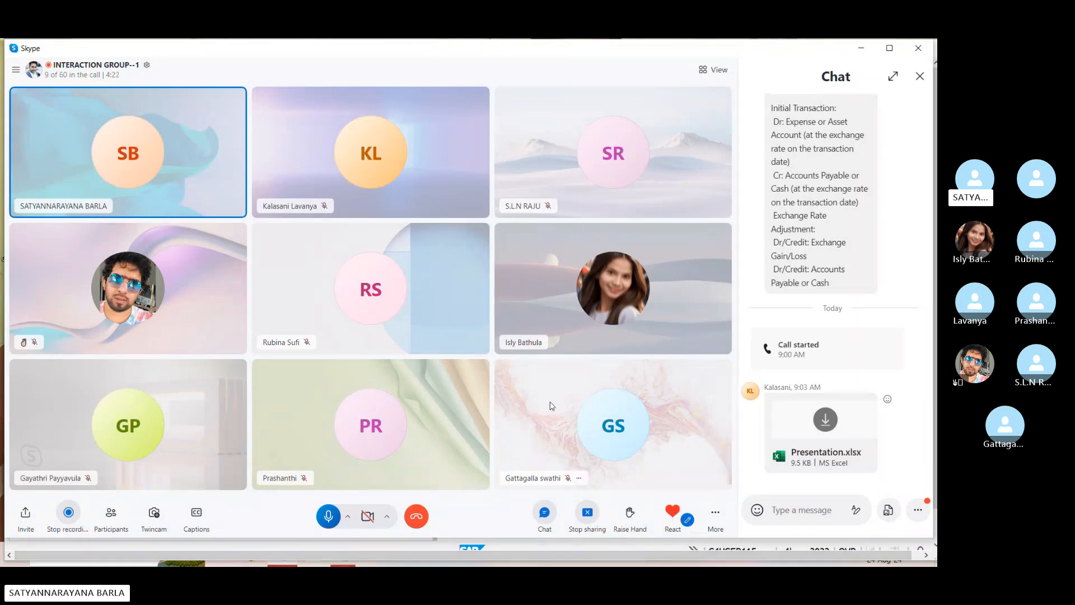
- Maximize the Skype call window, then minimize it to bring the remote SAP Easy Access session forward
{"action": "left_click", "coordinate": [887, 50]}
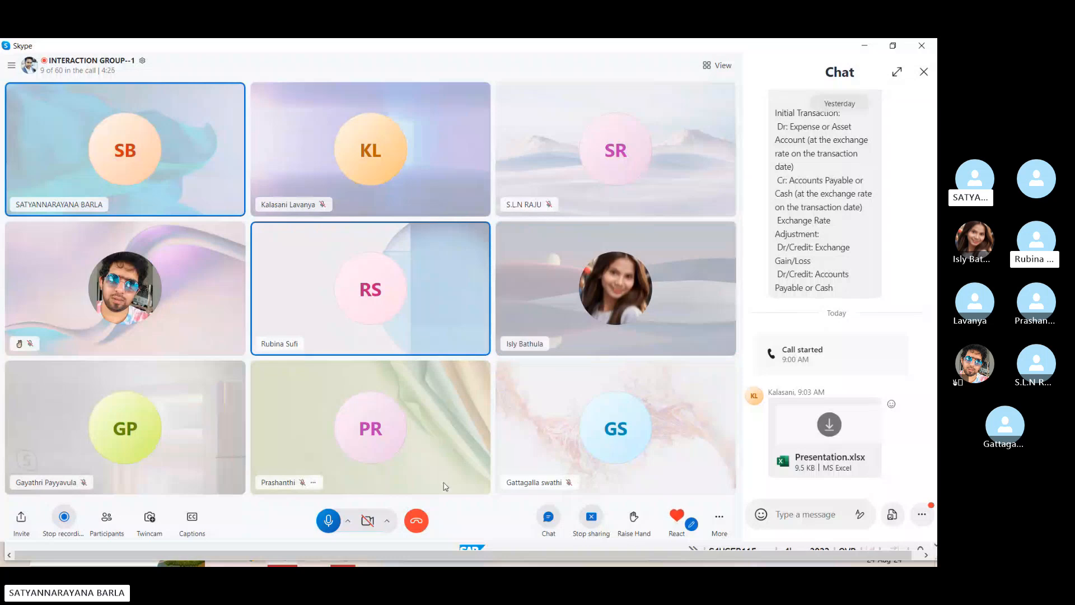
{"action": "left_click", "coordinate": [863, 47]}
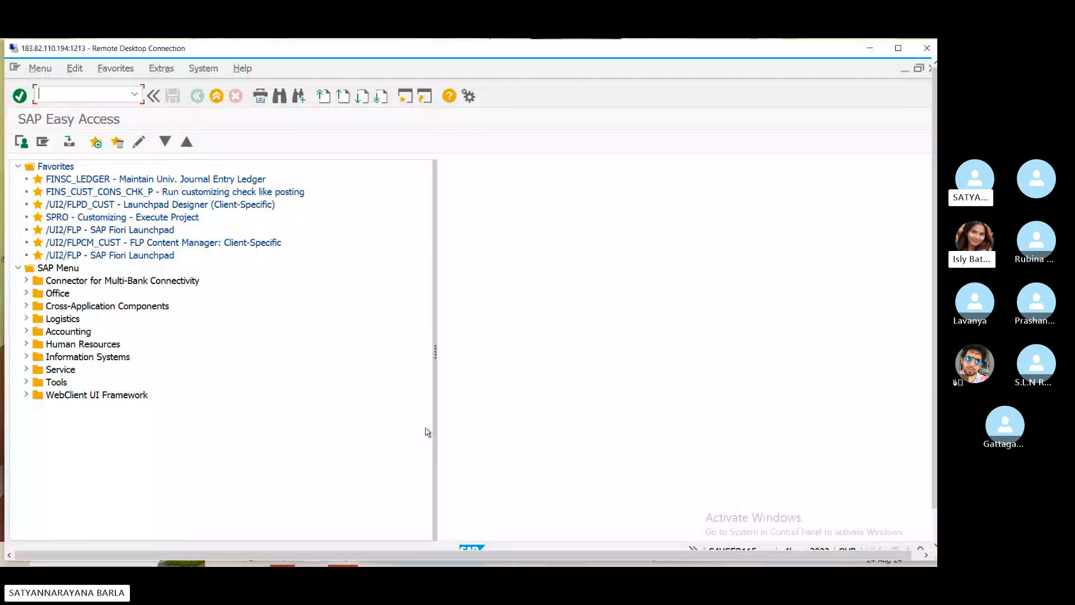
- Make the remote session full screen and run transaction OBD3 for vendor account groups
{"action": "left_click", "coordinate": [898, 47]}
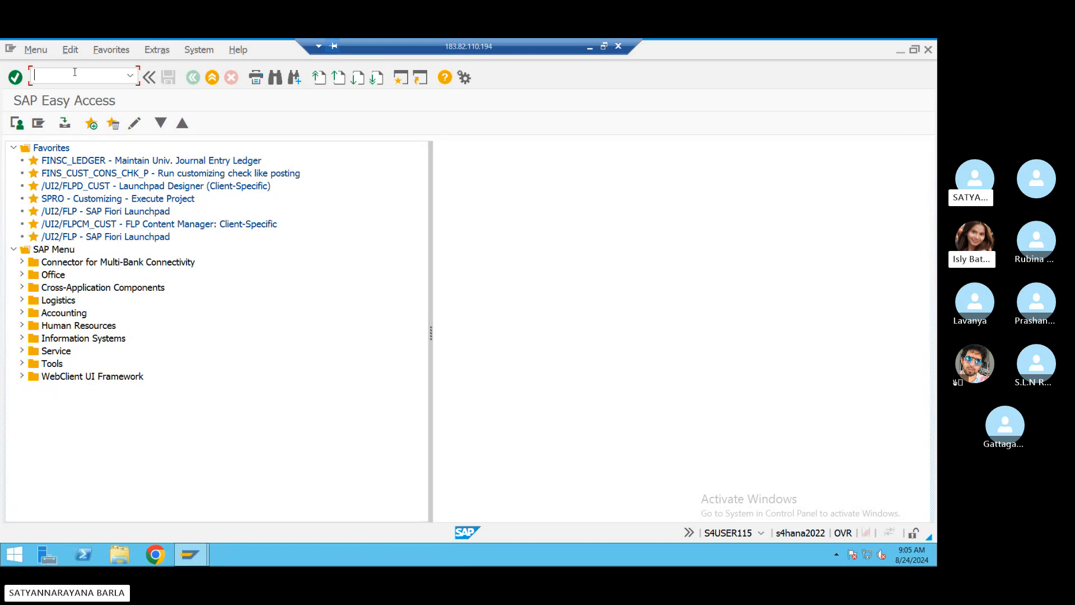
{"action": "type", "text": "obd3"}
{"action": "key", "text": "Return"}
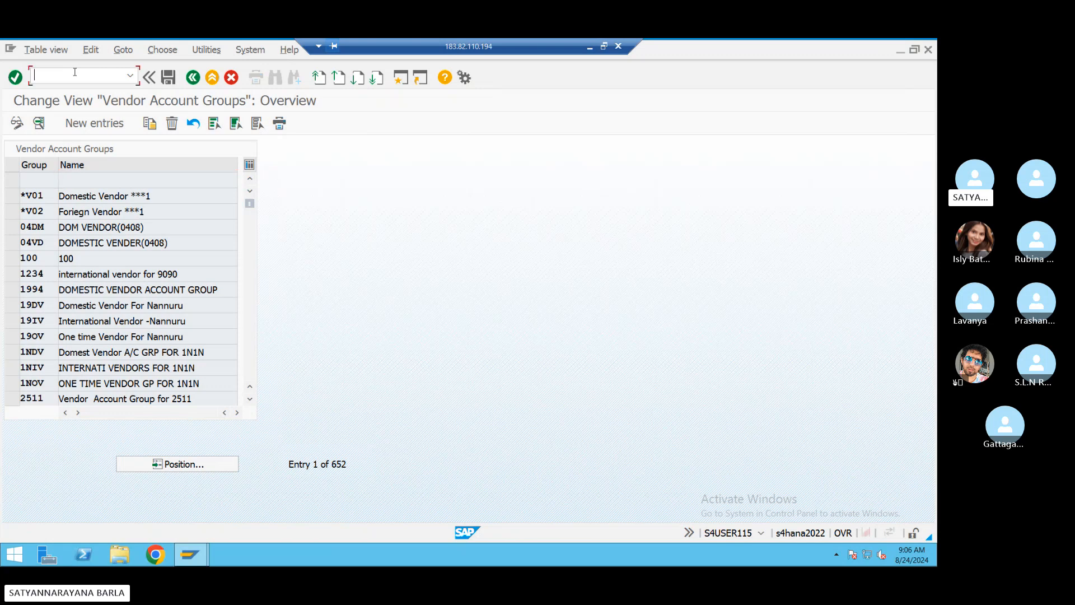
- Add account group BSDA with meaning DOM VENDOR(BSN1) and open its General Data field statuses
{"action": "left_click", "coordinate": [94, 124]}
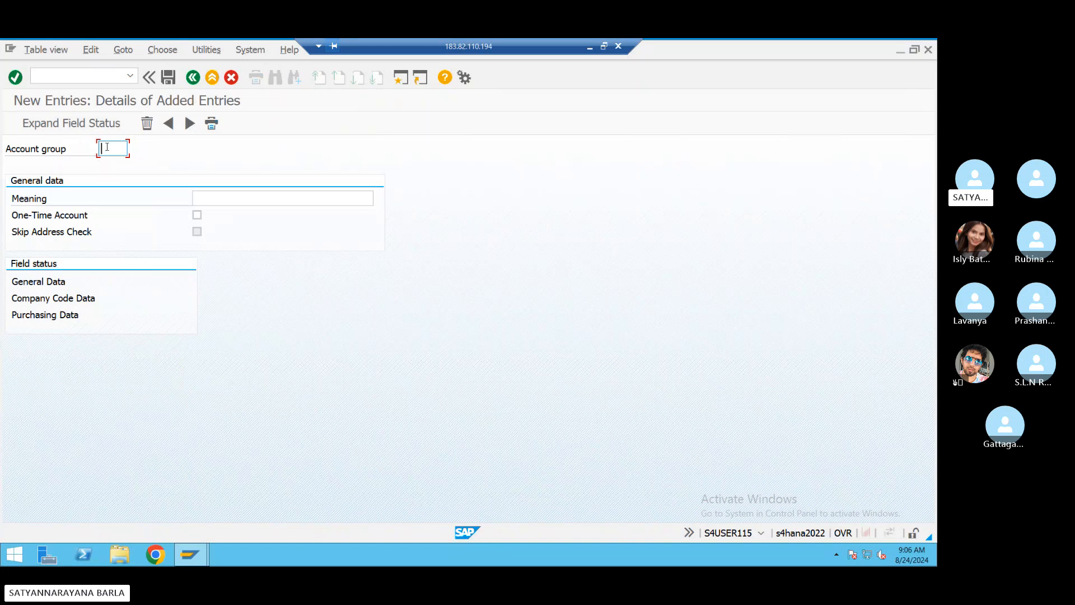
{"action": "type", "text": "bs"}
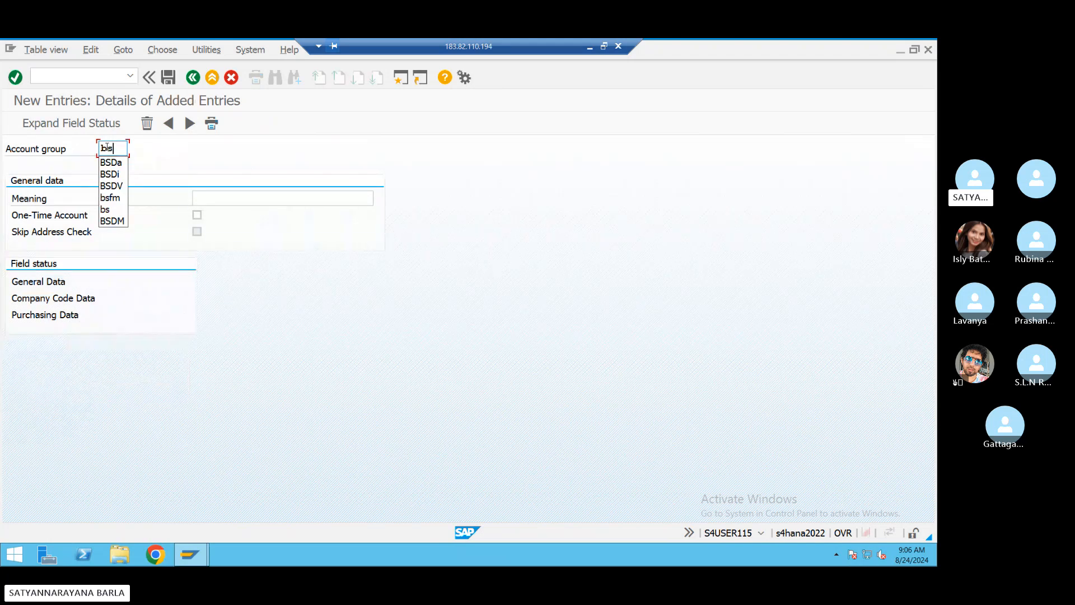
{"action": "type", "text": "da"}
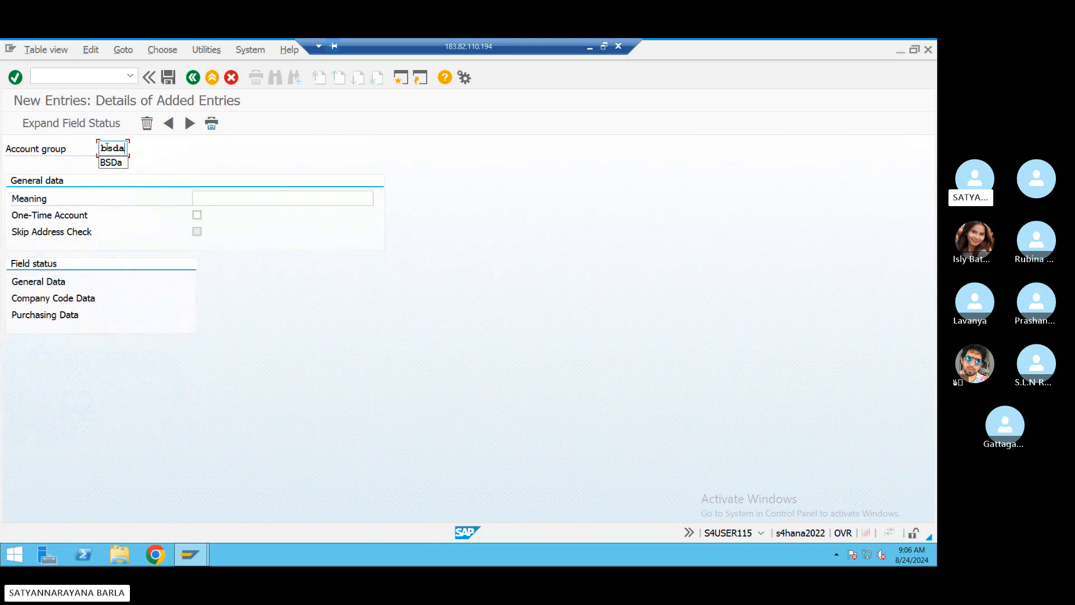
{"action": "left_click", "coordinate": [224, 197]}
{"action": "left_click", "coordinate": [227, 223]}
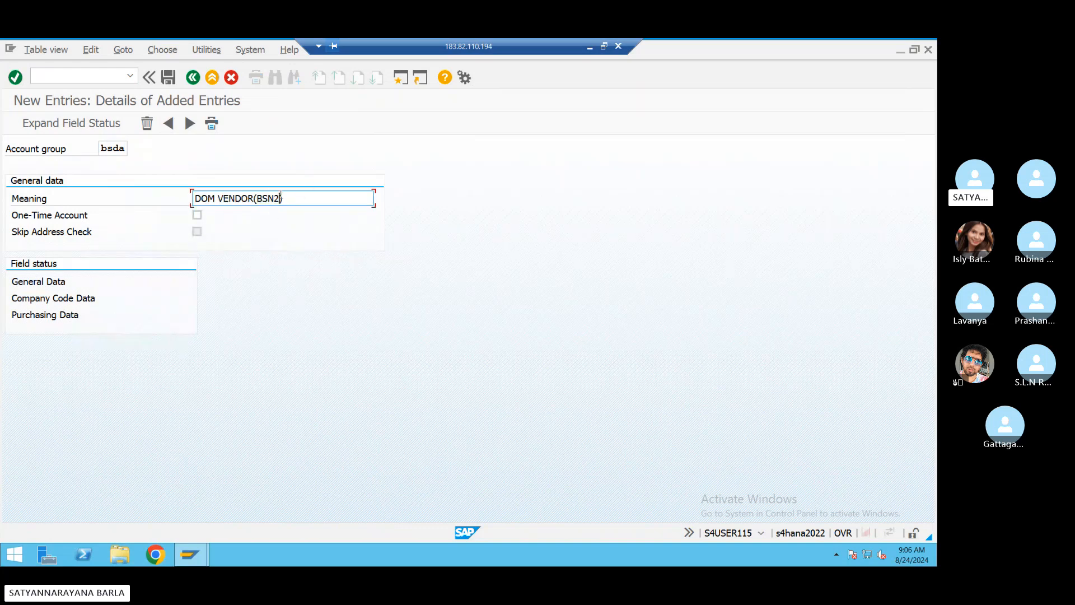
{"action": "key", "text": "BackSpace"}
{"action": "type", "text": "1"}
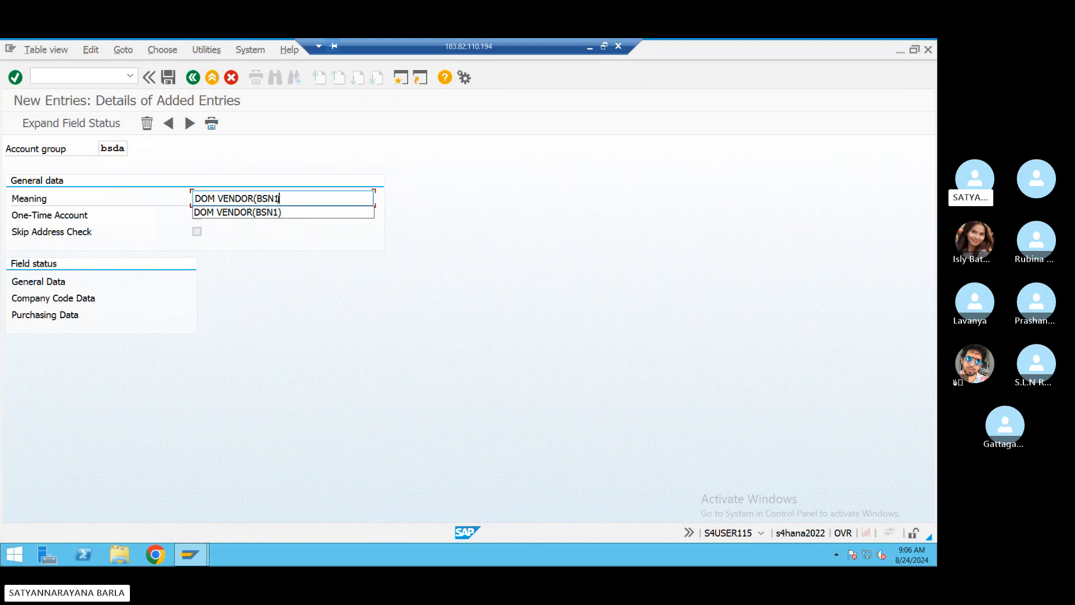
{"action": "type", "text": ")"}
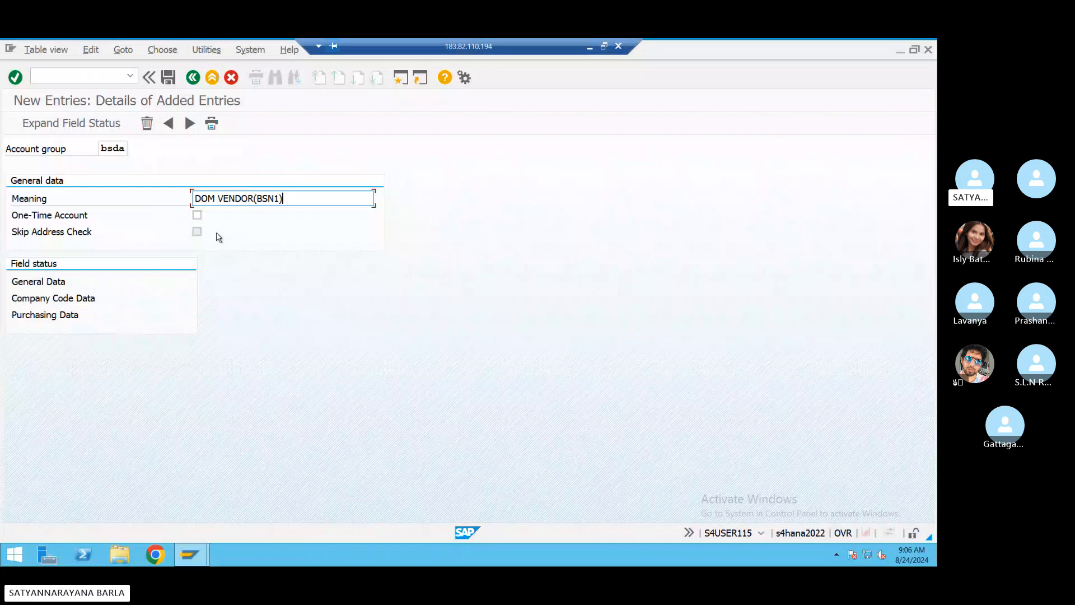
{"action": "double_click", "coordinate": [48, 287]}
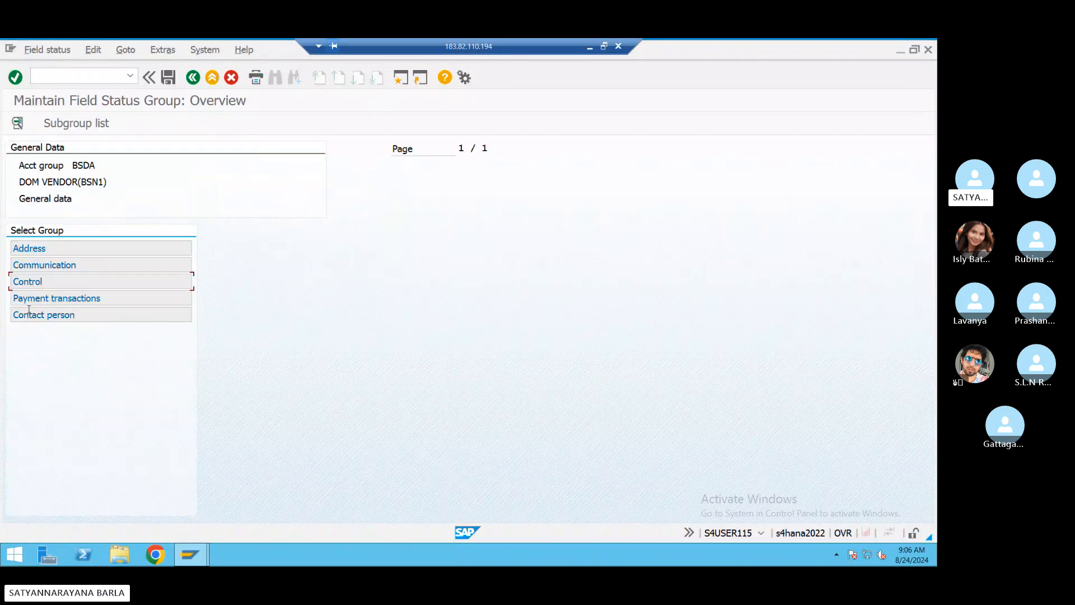
- Review BSDA's Payment transactions field statuses, then go back to trigger the customizing request prompt
{"action": "double_click", "coordinate": [37, 297]}
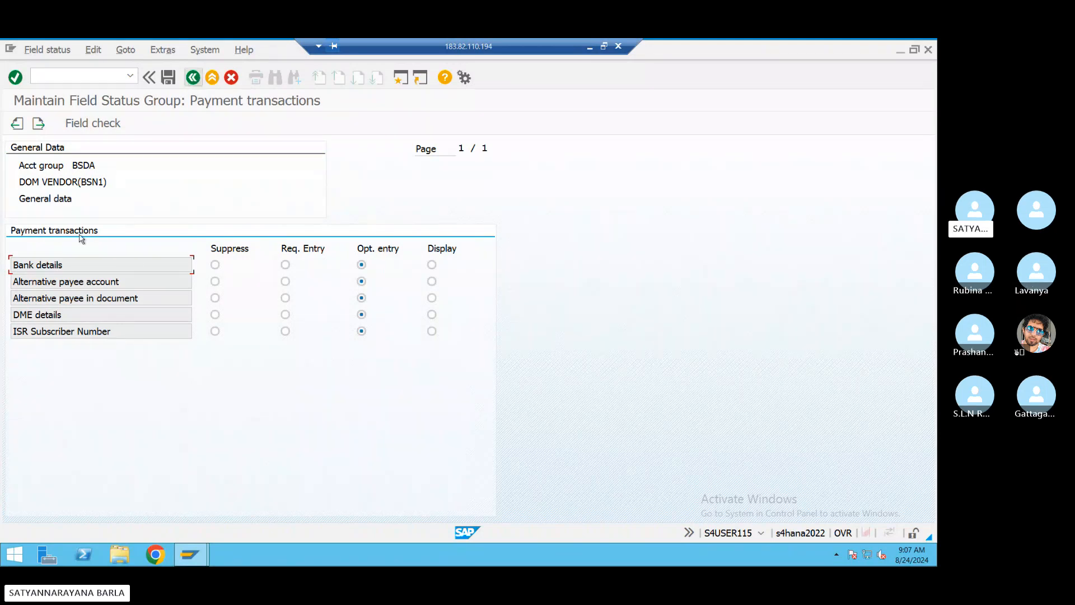
{"action": "left_click", "coordinate": [193, 78]}
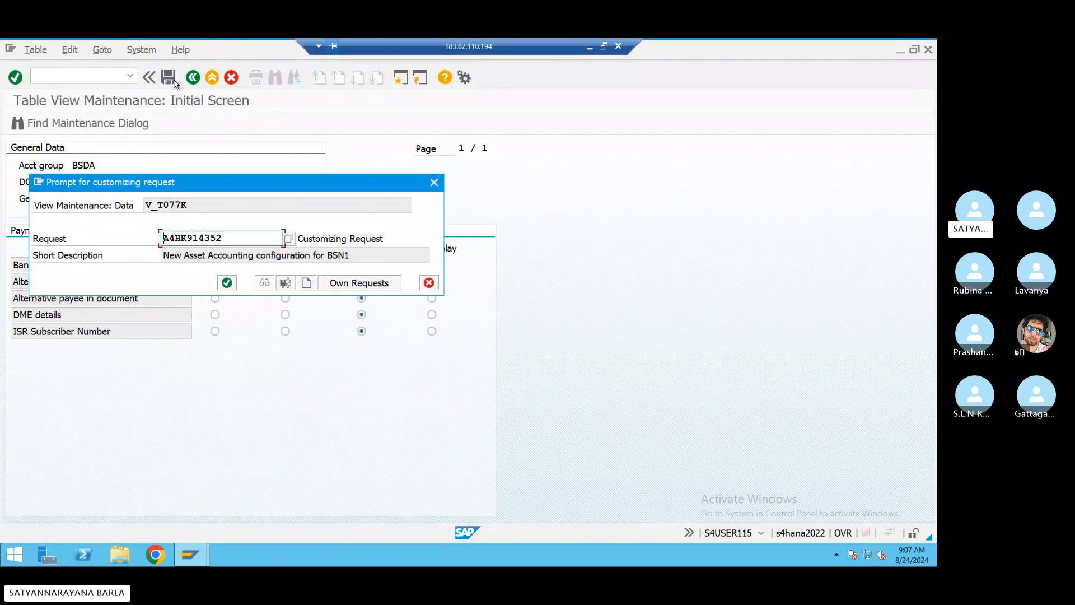
- Accept the customizing request and save BSDA with One-Time Account left unticked
{"action": "left_click", "coordinate": [231, 284]}
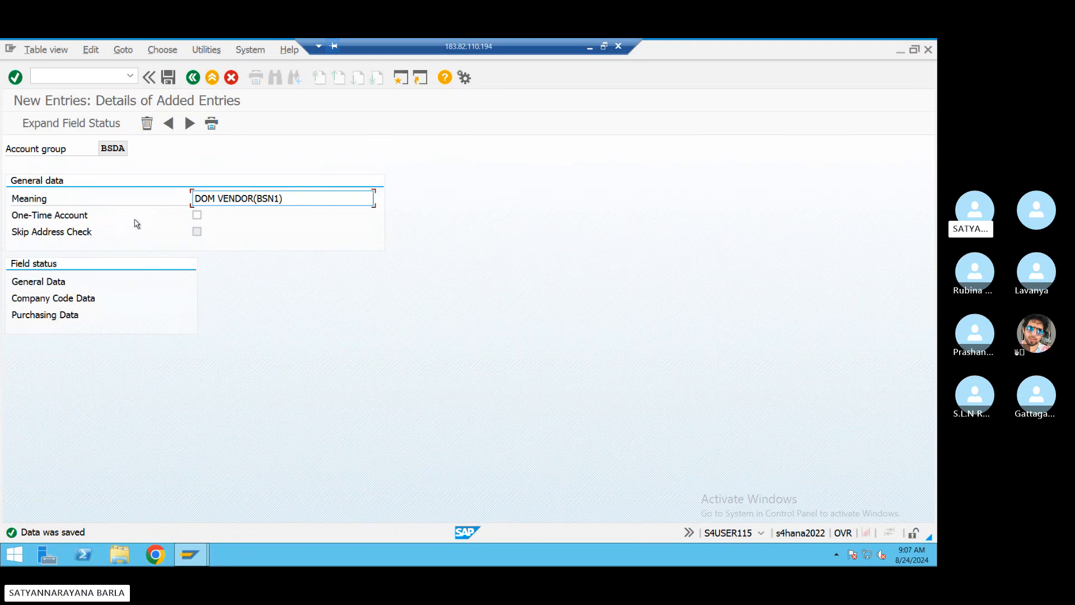
{"action": "left_click", "coordinate": [196, 216]}
{"action": "left_click", "coordinate": [196, 216]}
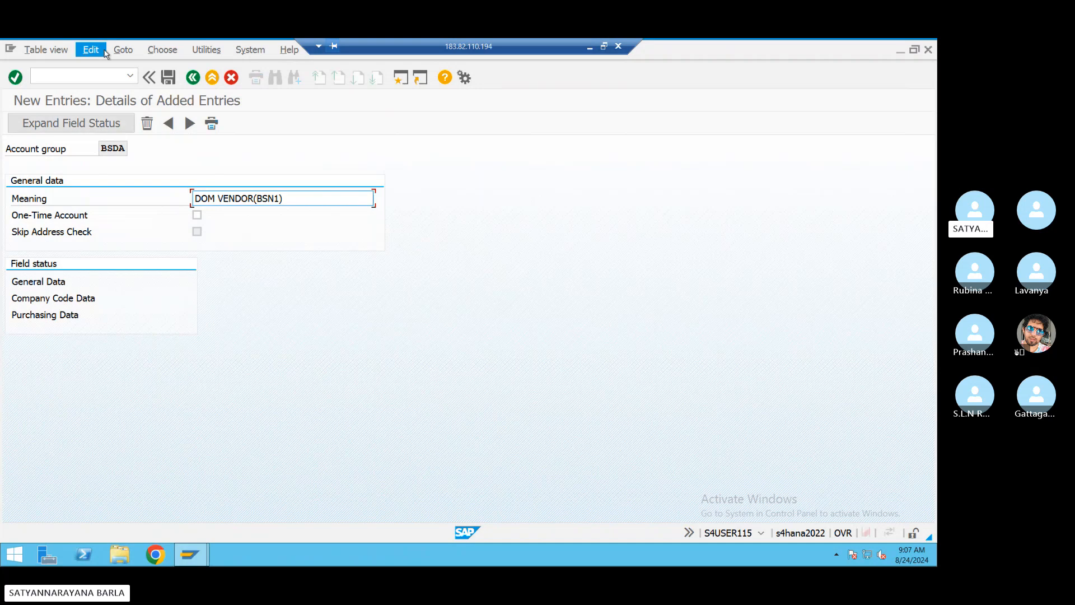
{"action": "left_click", "coordinate": [170, 78]}
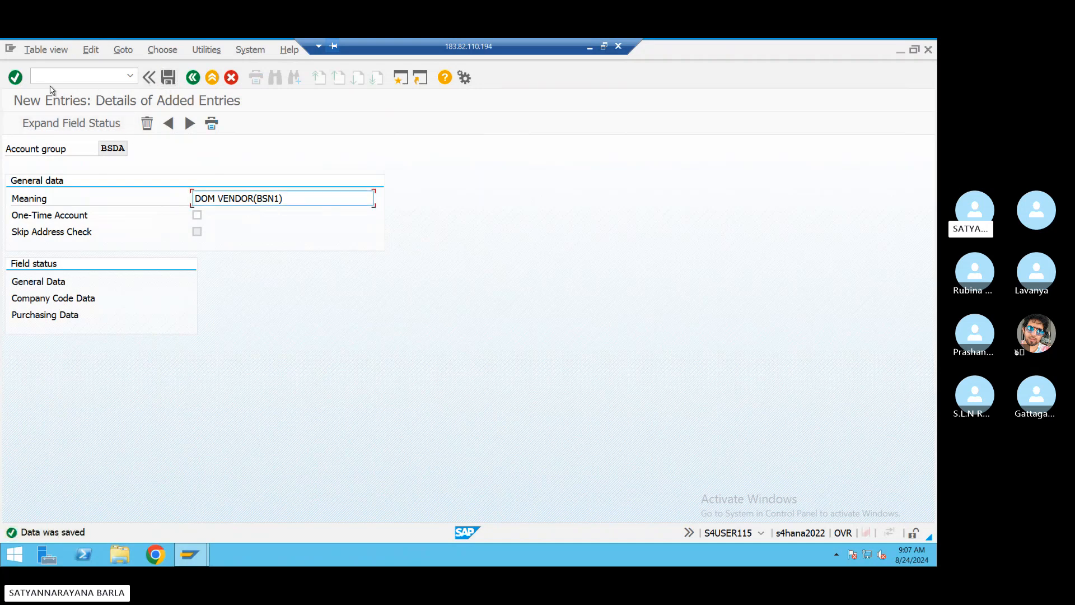
{"action": "left_click", "coordinate": [99, 83]}
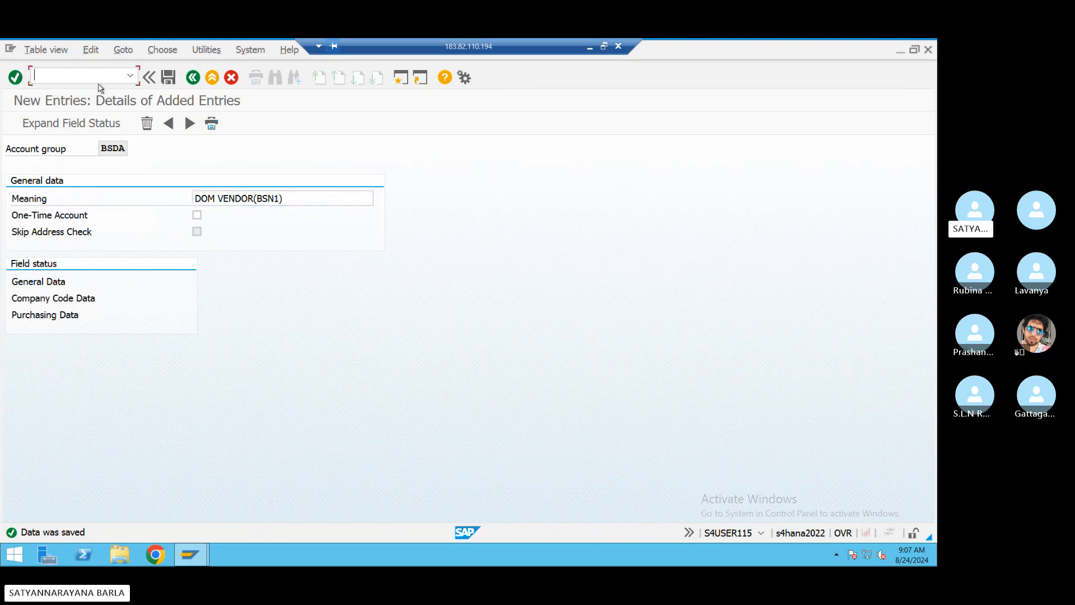
- Run XKN1 and open the KREDITOR vendor number range intervals in change mode
{"action": "type", "text": "/nk"}
{"action": "key", "text": "BackSpace"}
{"action": "type", "text": "xkn1"}
{"action": "key", "text": "Return"}
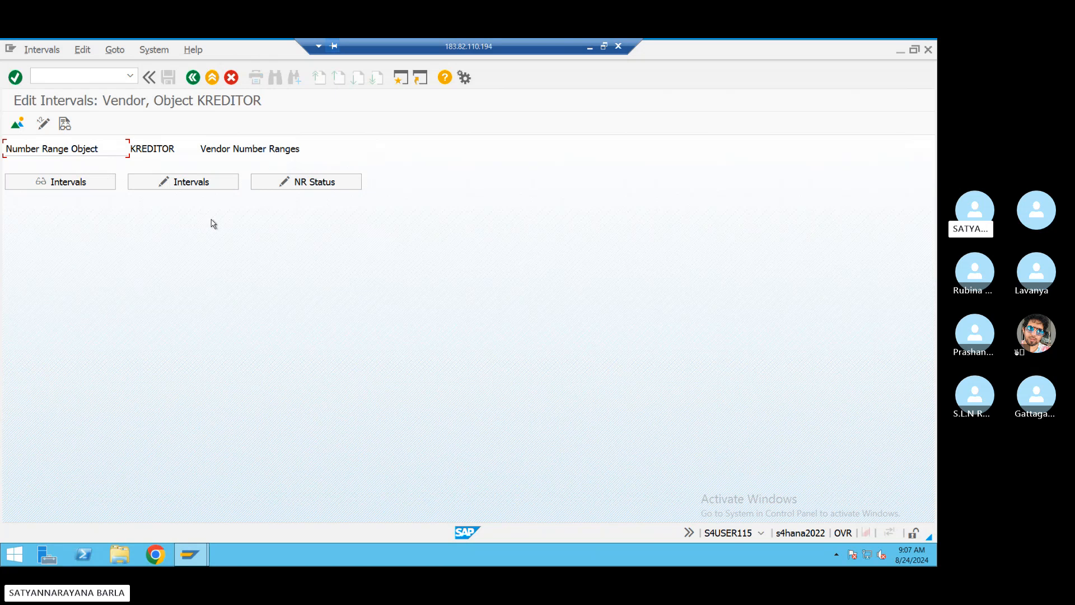
{"action": "left_click", "coordinate": [179, 180]}
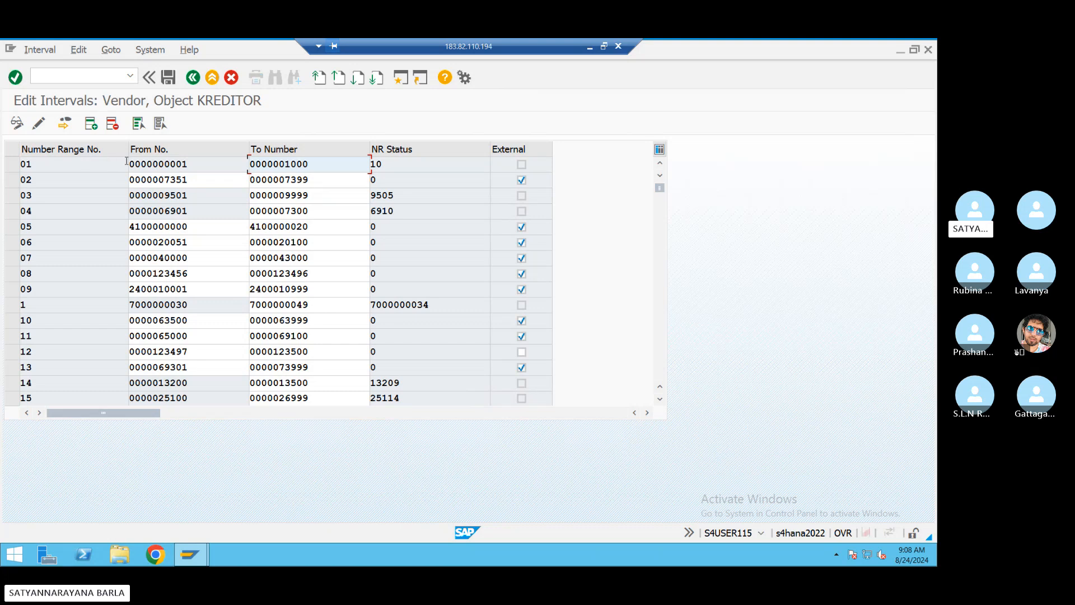
- Check the free intervals list, close it, and select interval 02
{"action": "left_click", "coordinate": [42, 51]}
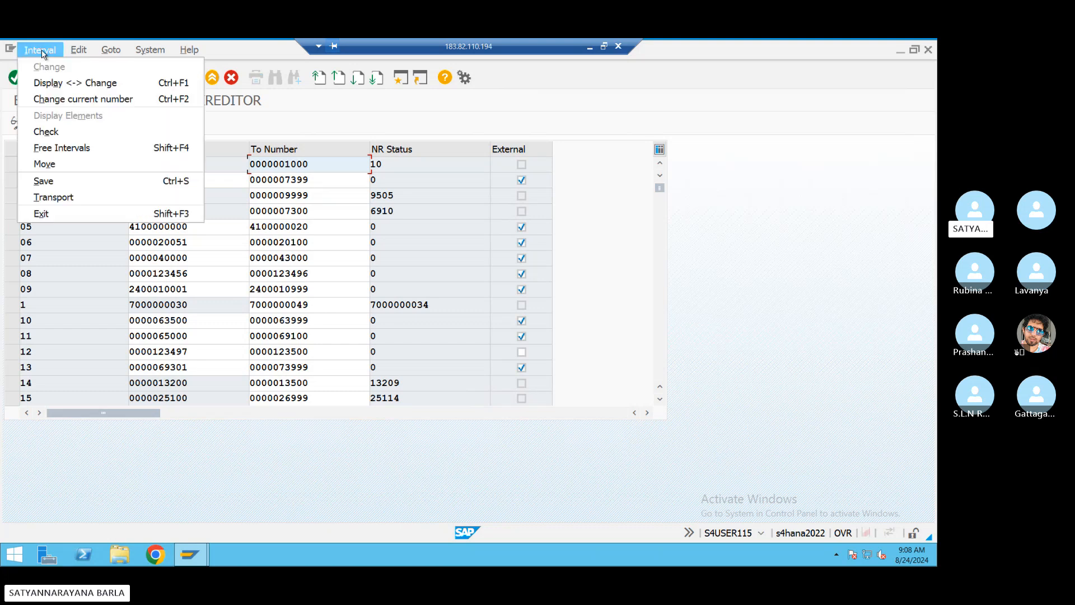
{"action": "left_click", "coordinate": [53, 149]}
{"action": "left_click", "coordinate": [390, 464]}
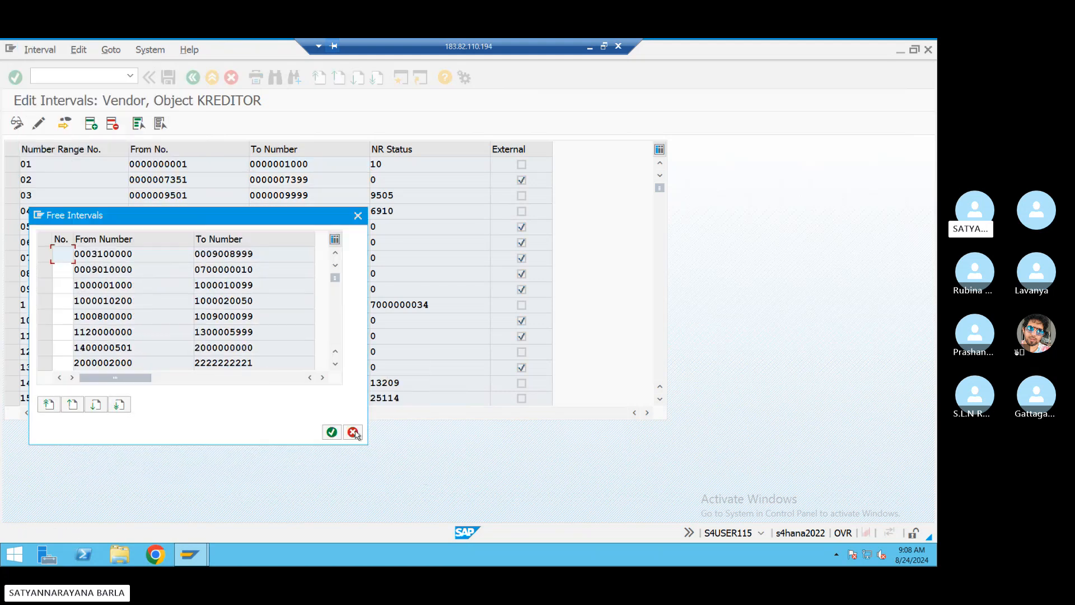
{"action": "scroll", "coordinate": [183, 286], "scroll_direction": "down", "scroll_amount": 5}
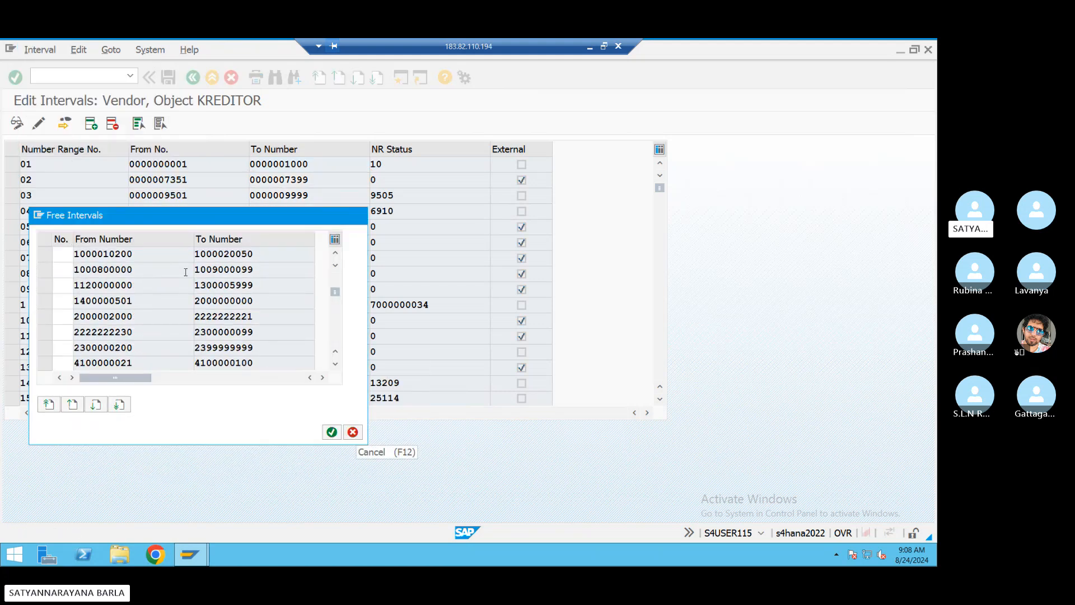
{"action": "scroll", "coordinate": [180, 297], "scroll_direction": "up", "scroll_amount": 5}
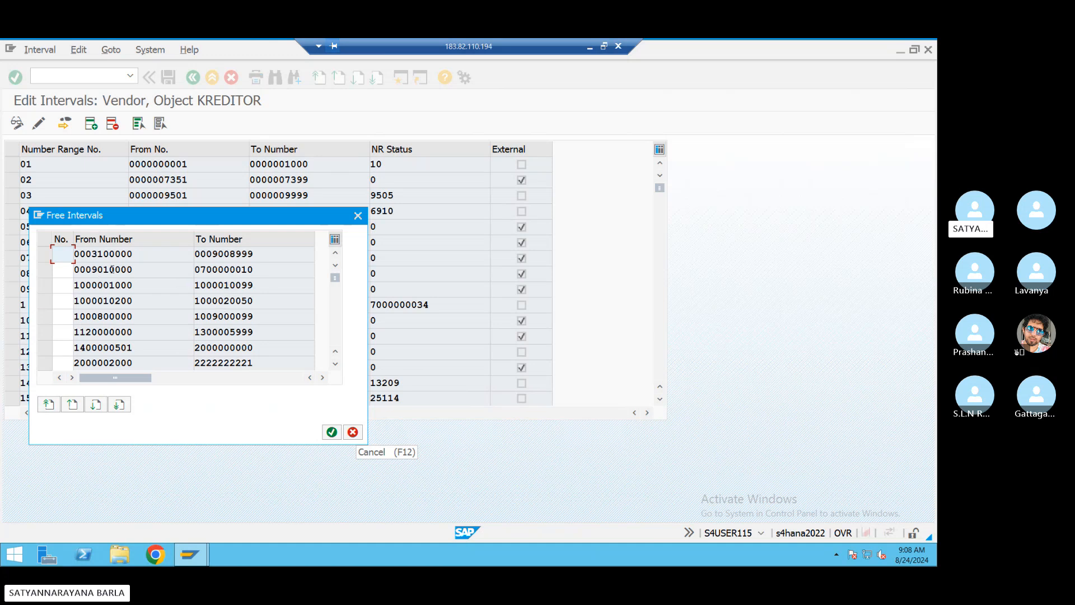
{"action": "left_click", "coordinate": [359, 215]}
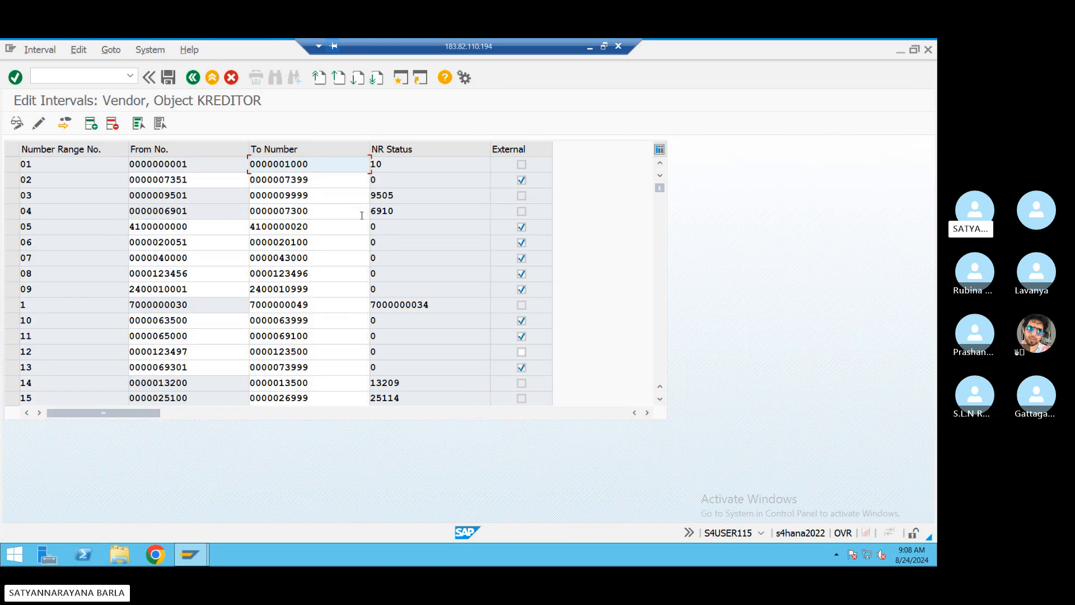
{"action": "left_click", "coordinate": [13, 181]}
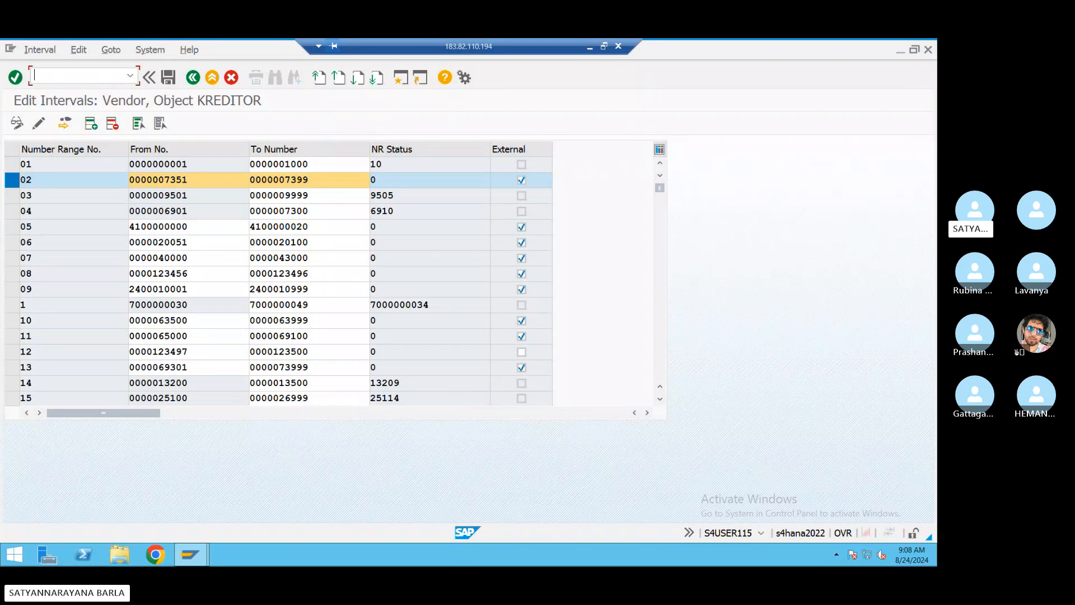
- Run OBAS, locate vendor group BSDA, and assign it number range 02
{"action": "type", "text": "/nobas"}
{"action": "key", "text": "Return"}
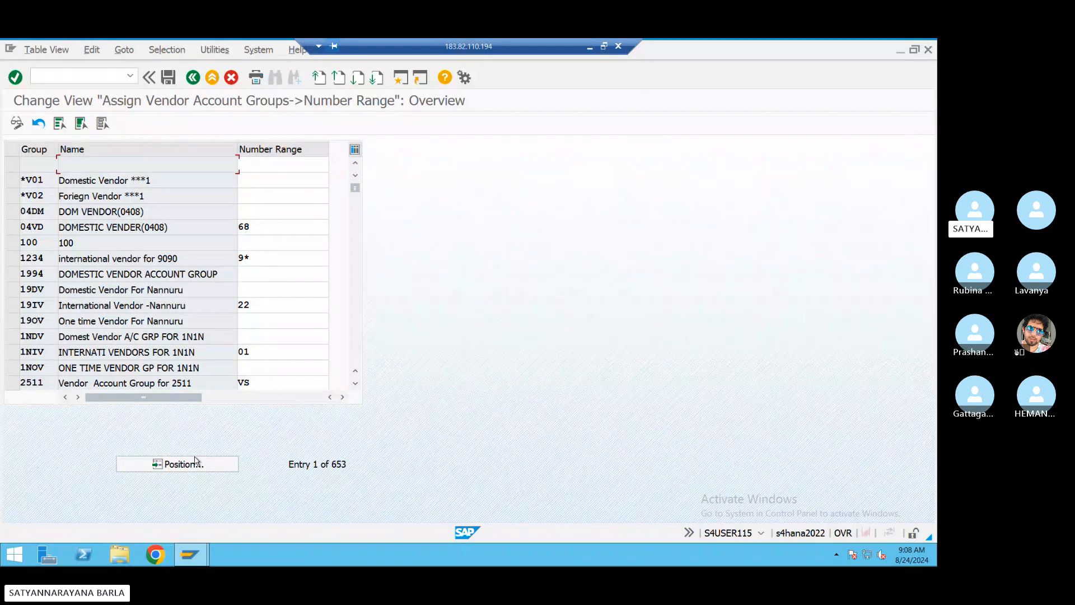
{"action": "left_click", "coordinate": [195, 462]}
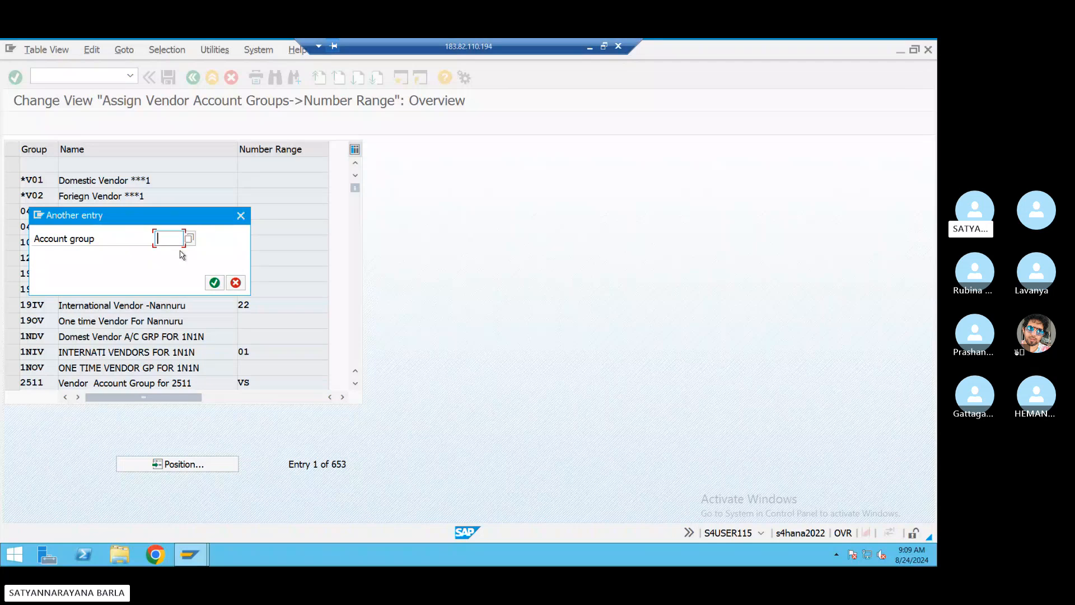
{"action": "type", "text": "bsda"}
{"action": "key", "text": "Return"}
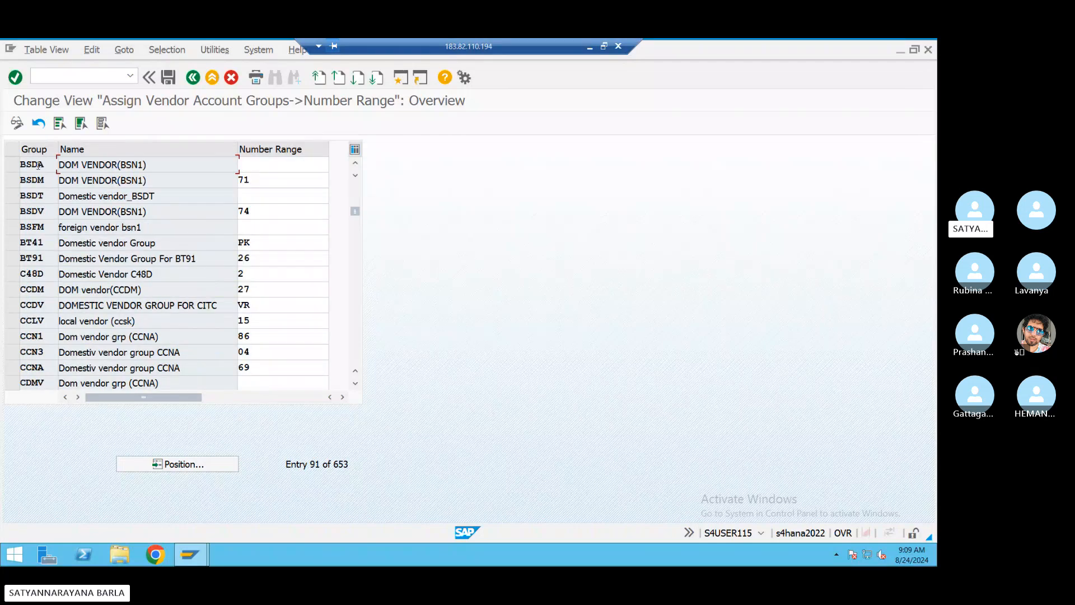
{"action": "left_click", "coordinate": [38, 165]}
{"action": "left_click", "coordinate": [243, 163]}
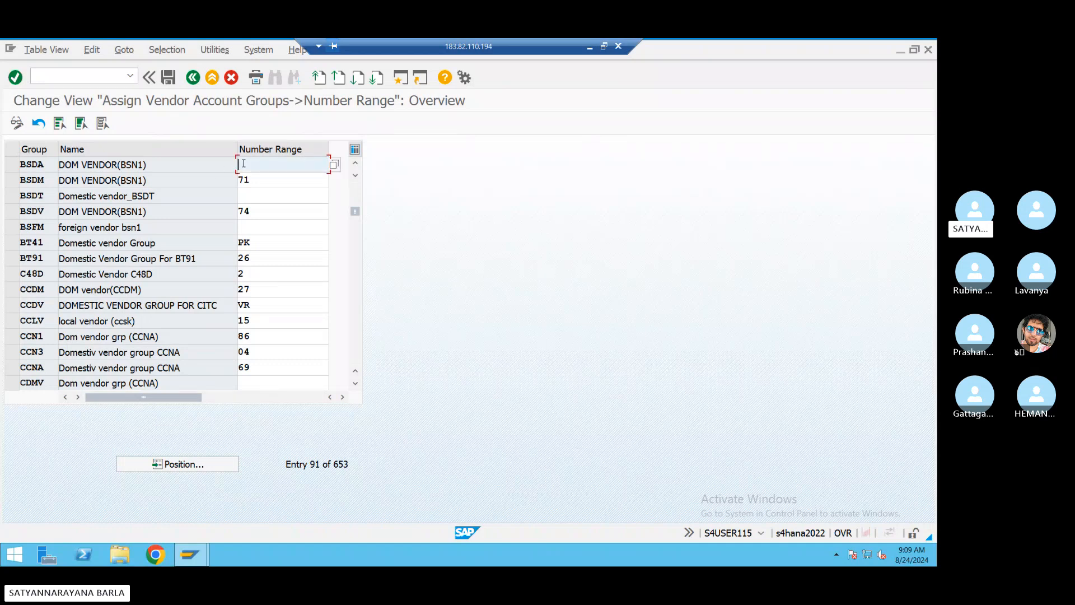
{"action": "type", "text": "02"}
{"action": "key", "text": "Return"}
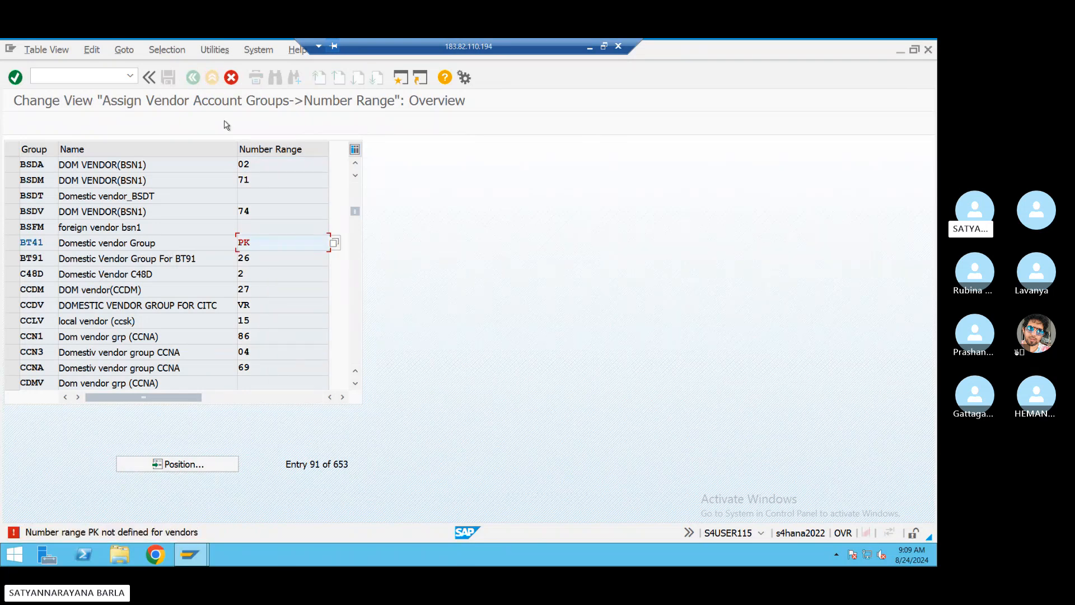
- Clear invalid ranges PK (BT41) and 86 (CCN1), then save under the customizing request
{"action": "left_click", "coordinate": [276, 242]}
{"action": "key", "text": "BackSpace"}
{"action": "key", "text": "BackSpace"}
{"action": "key", "text": "Return"}
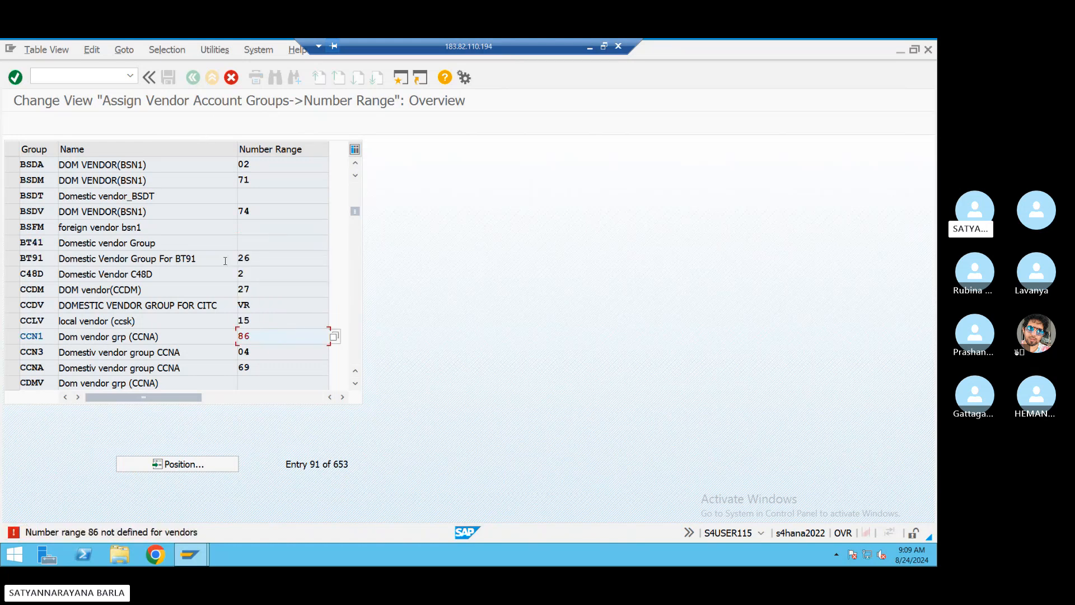
{"action": "left_click_drag", "start_coordinate": [253, 338], "coordinate": [197, 340]}
{"action": "key", "text": "BackSpace"}
{"action": "key", "text": "Return"}
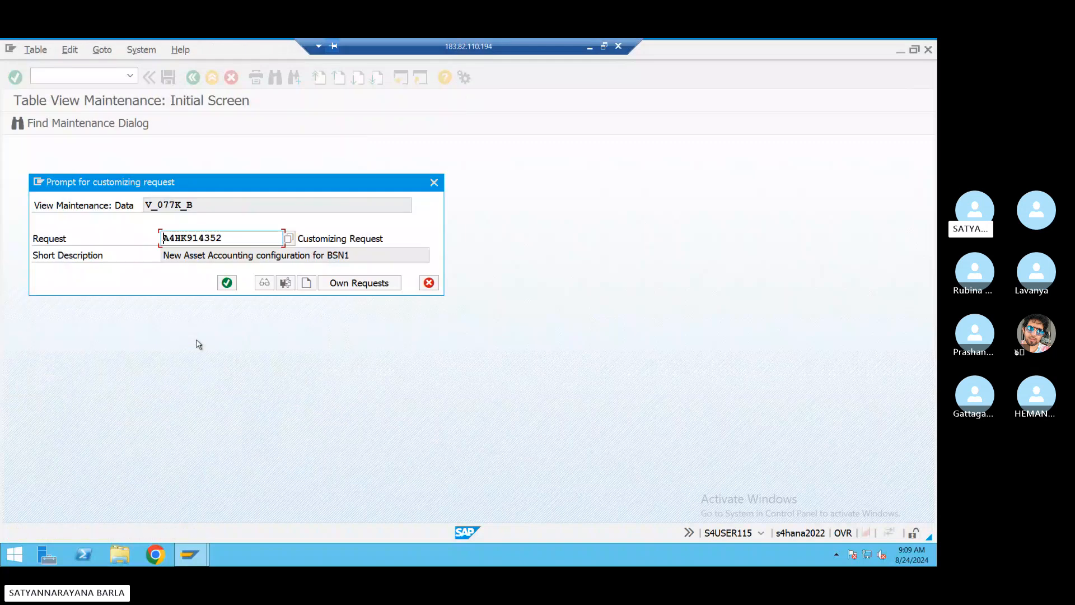
{"action": "left_click", "coordinate": [226, 282]}
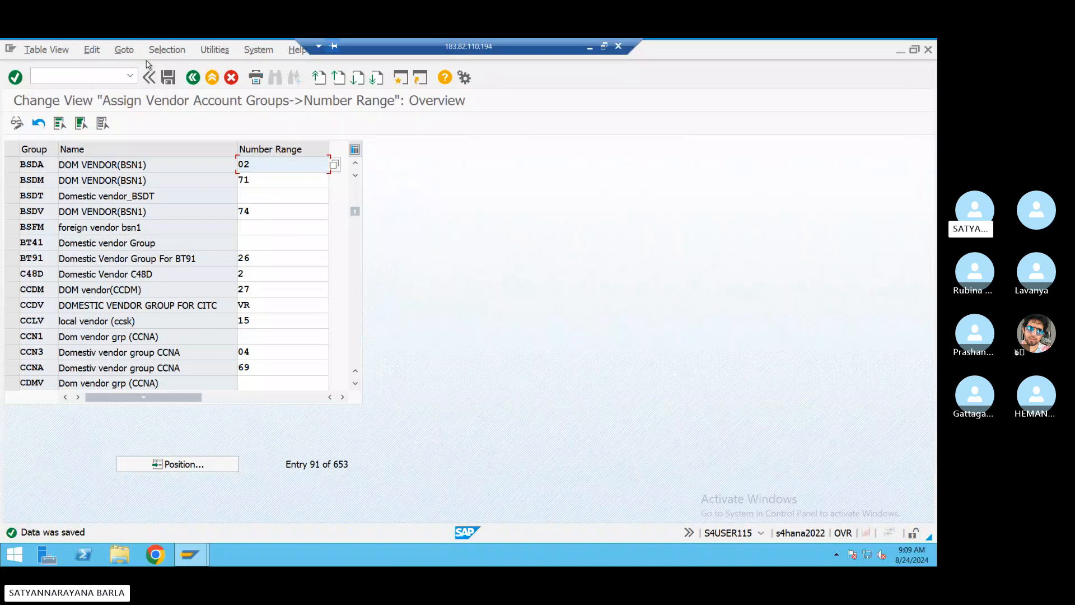
- Run /nfs00 to edit G/L accounts centrally for company code BSN1
{"action": "left_click", "coordinate": [86, 74]}
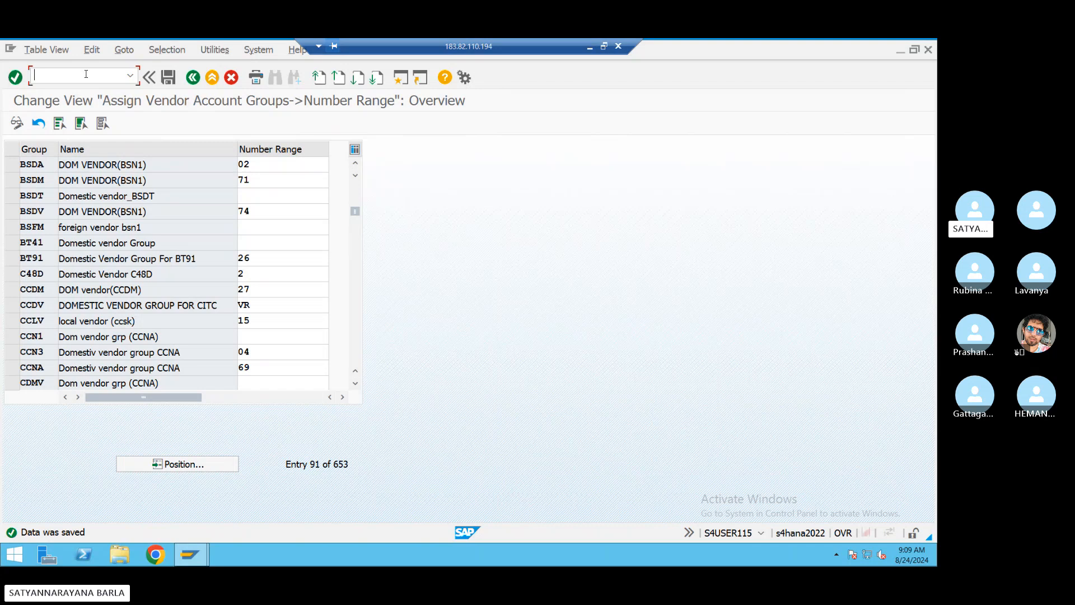
{"action": "type", "text": "/nfss"}
{"action": "key", "text": "BackSpace"}
{"action": "type", "text": "00"}
{"action": "key", "text": "Return"}
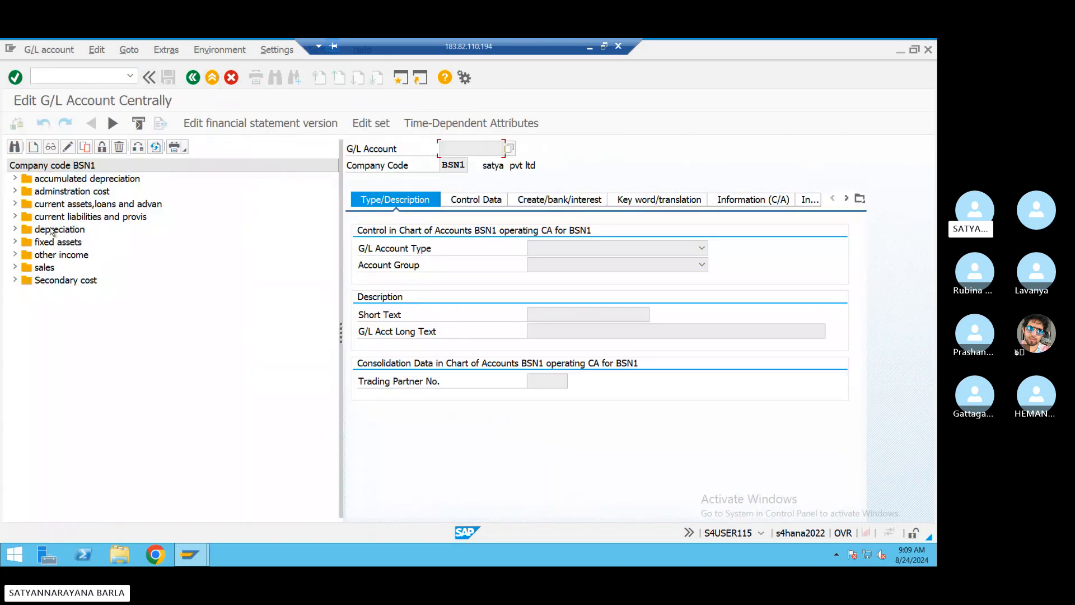
- Open G/L account 100504 DOM VEN RECON GRP and review its account type options
{"action": "double_click", "coordinate": [20, 220]}
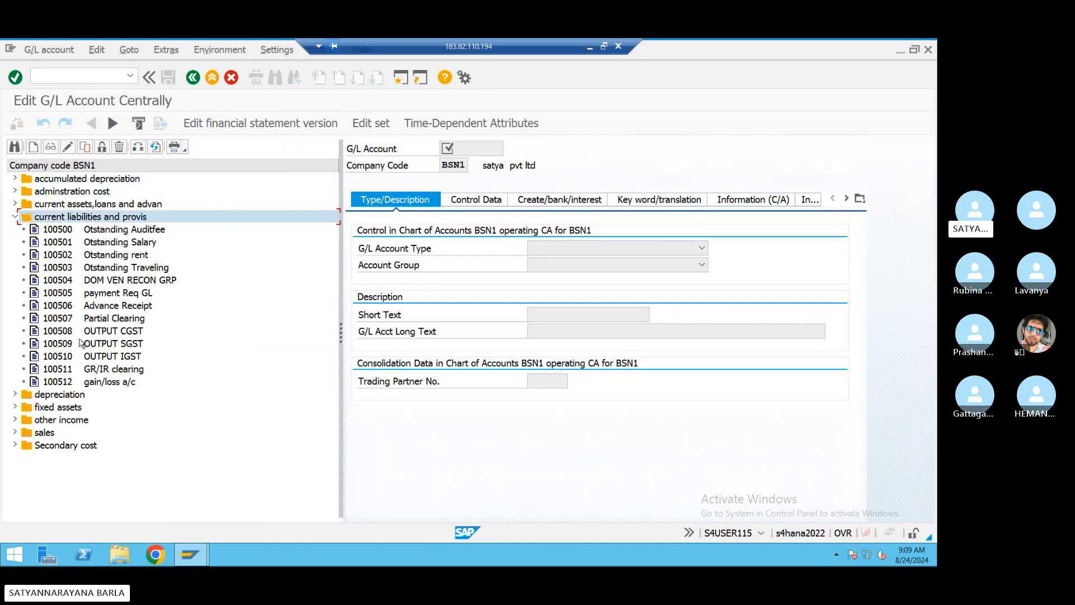
{"action": "left_click", "coordinate": [97, 284]}
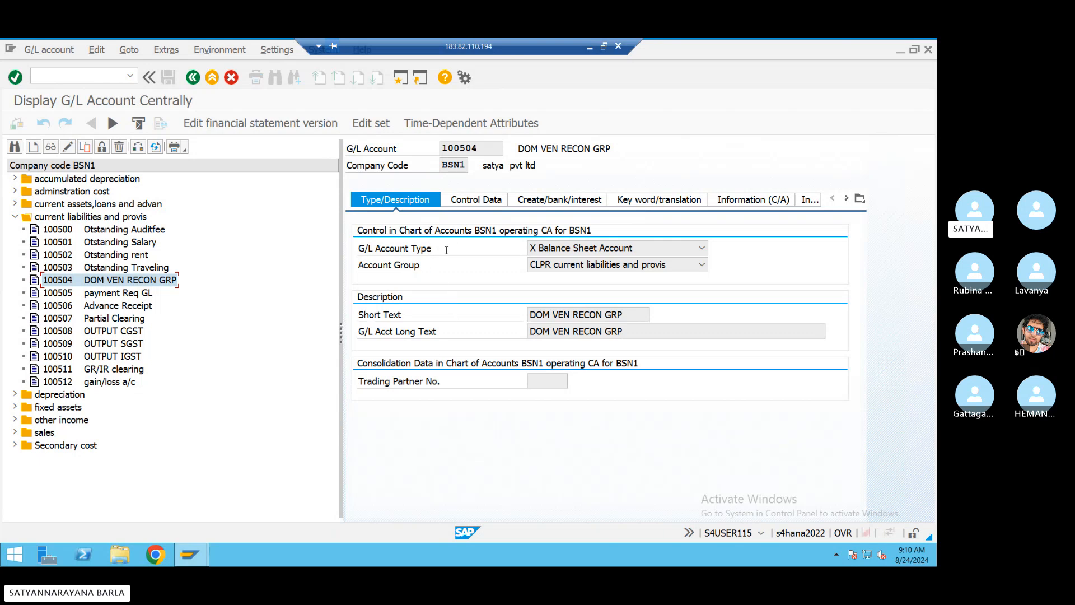
{"action": "left_click", "coordinate": [702, 248]}
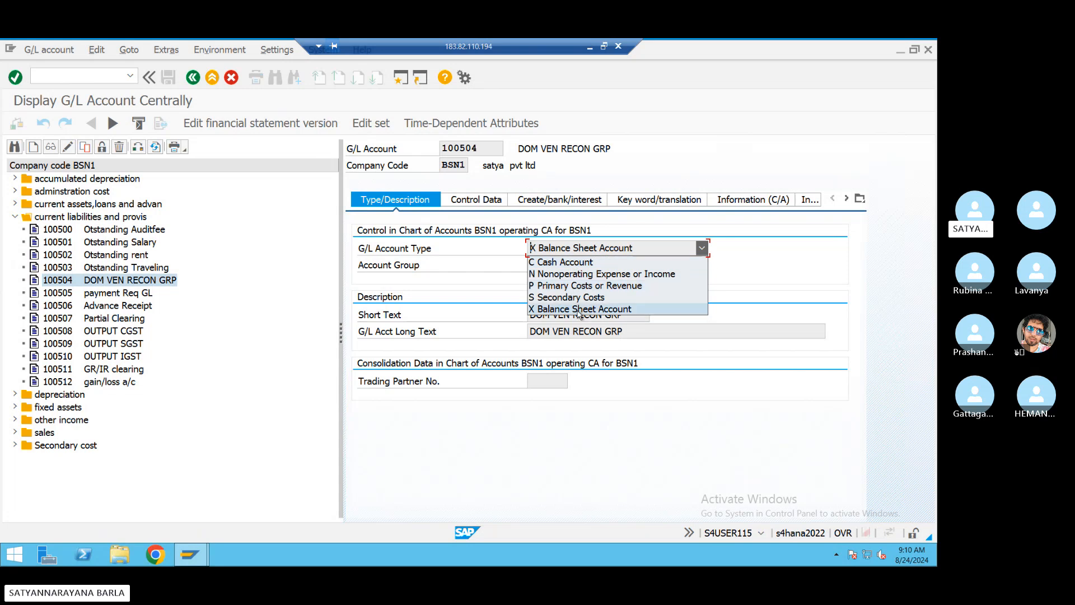
{"action": "left_click", "coordinate": [666, 253]}
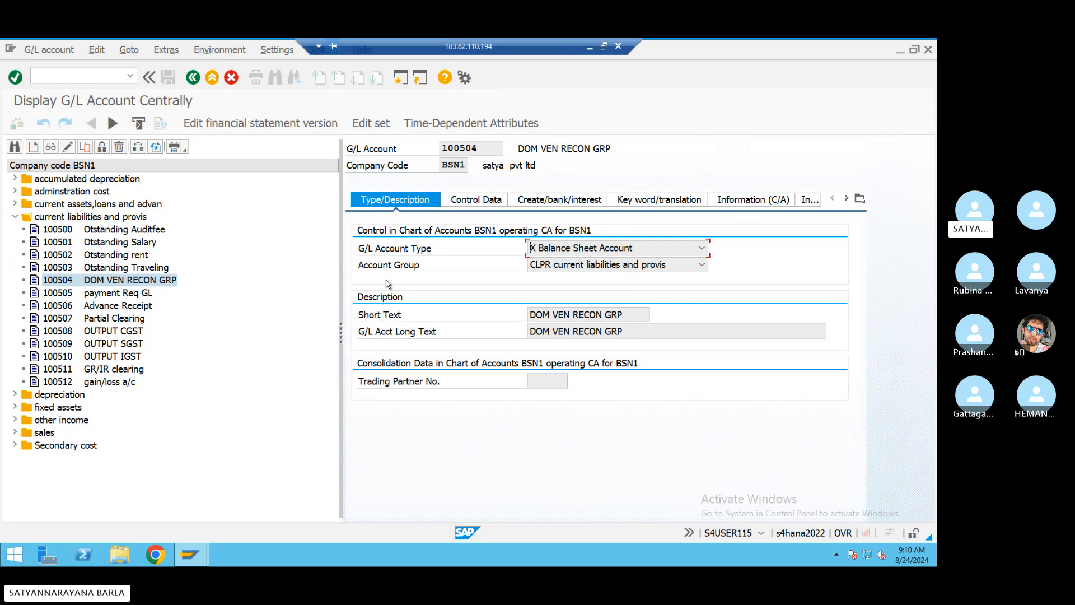
- Review Control Data: reconciliation type K Vendors and sort key 012 Vendor number
{"action": "left_click", "coordinate": [476, 205]}
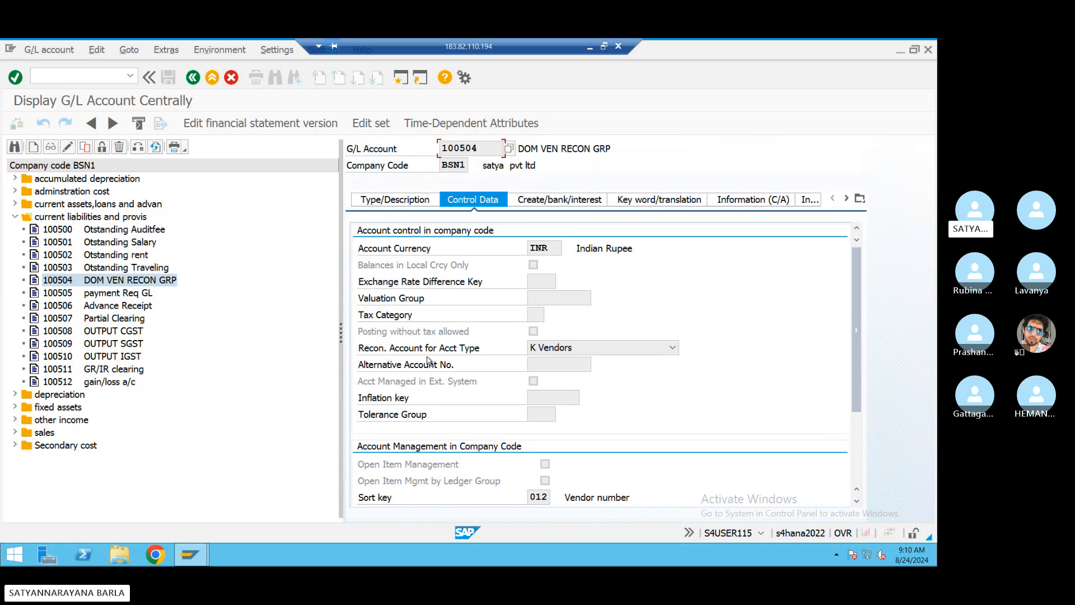
{"action": "left_click", "coordinate": [672, 347]}
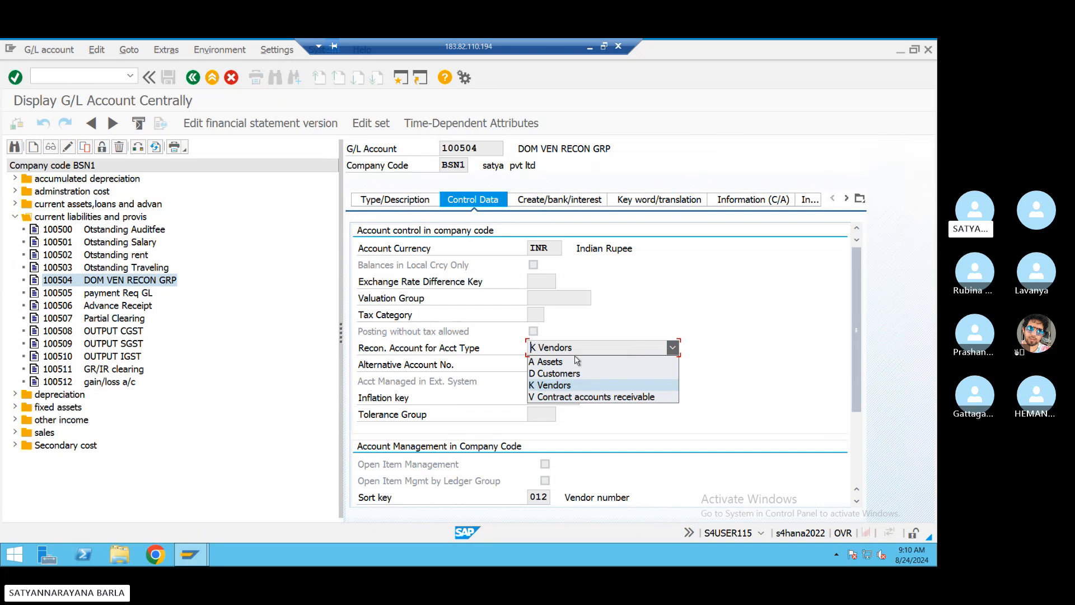
{"action": "left_click", "coordinate": [660, 347]}
{"action": "scroll", "coordinate": [445, 442], "scroll_direction": "down", "scroll_amount": 2}
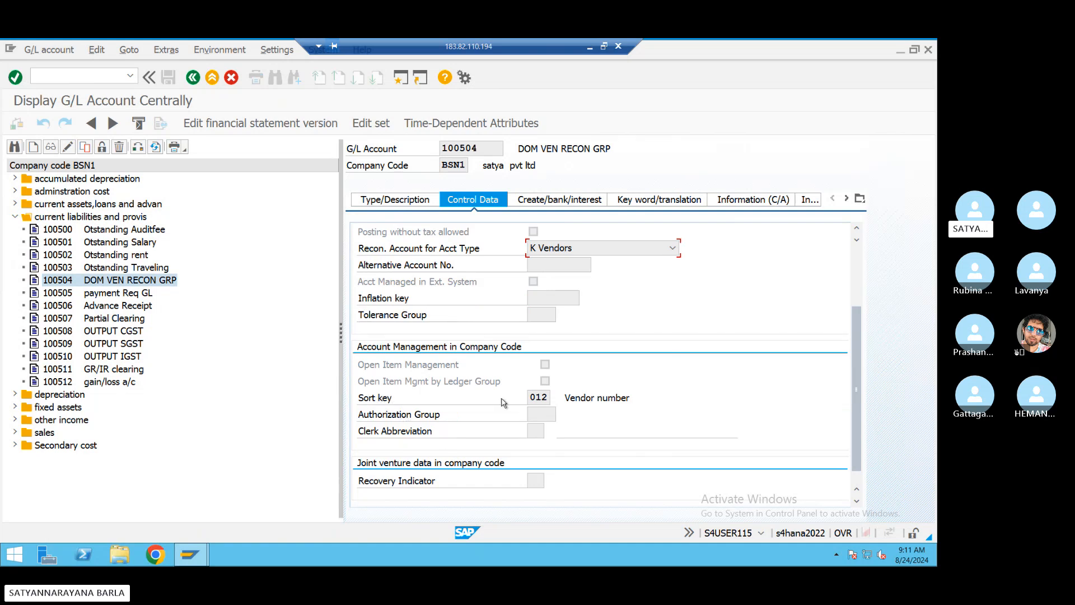
{"action": "left_click", "coordinate": [544, 396]}
{"action": "key", "text": "F4"}
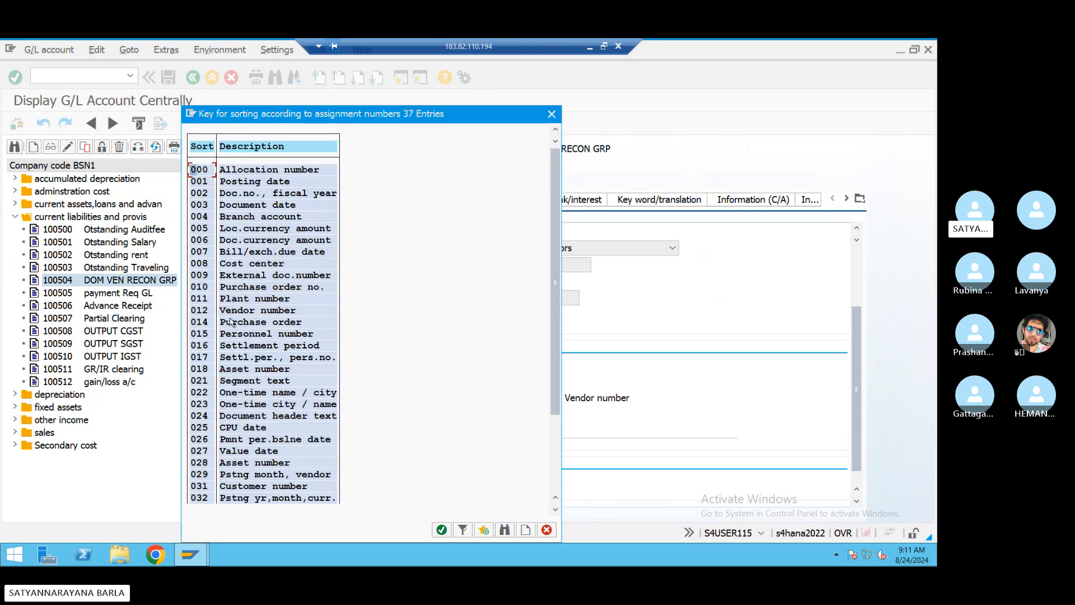
{"action": "left_click", "coordinate": [246, 310]}
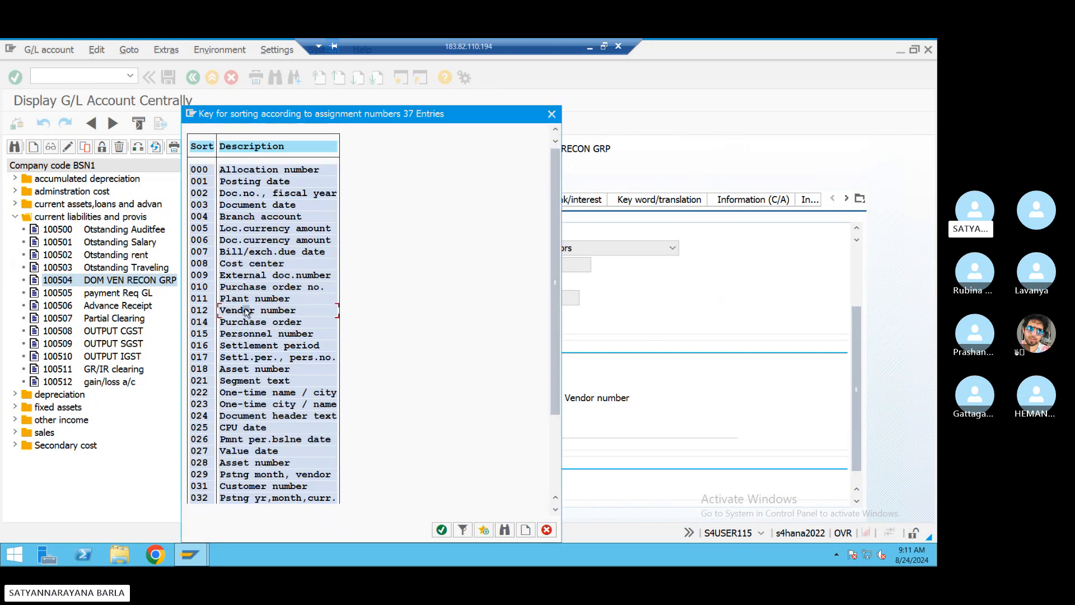
{"action": "left_click", "coordinate": [550, 114]}
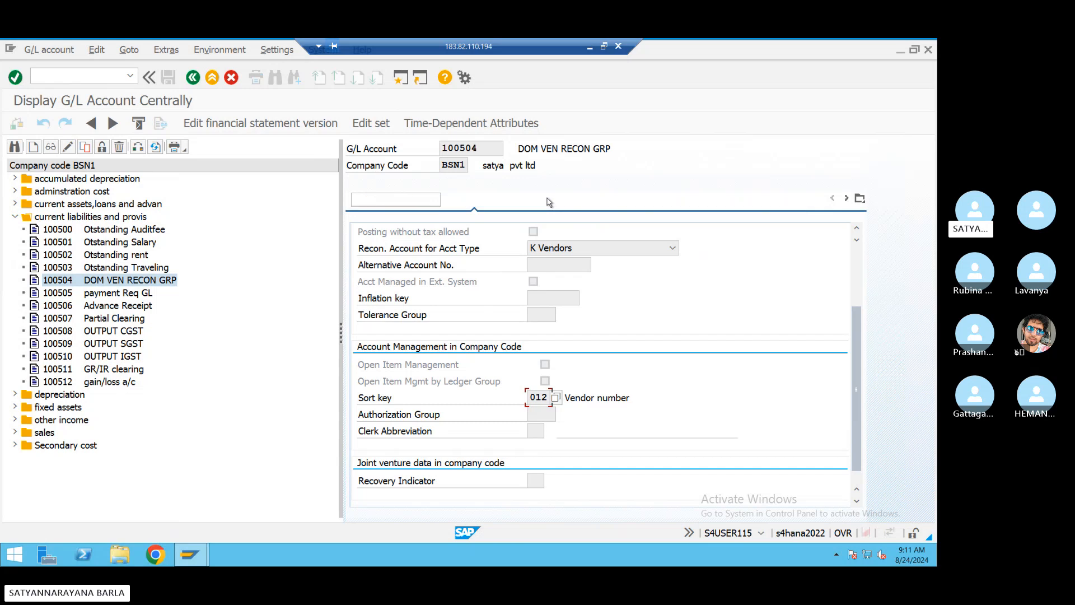
- Inspect field status group G067 on the Create/bank/interest tab, then return to Type/Description
{"action": "left_click", "coordinate": [549, 202]}
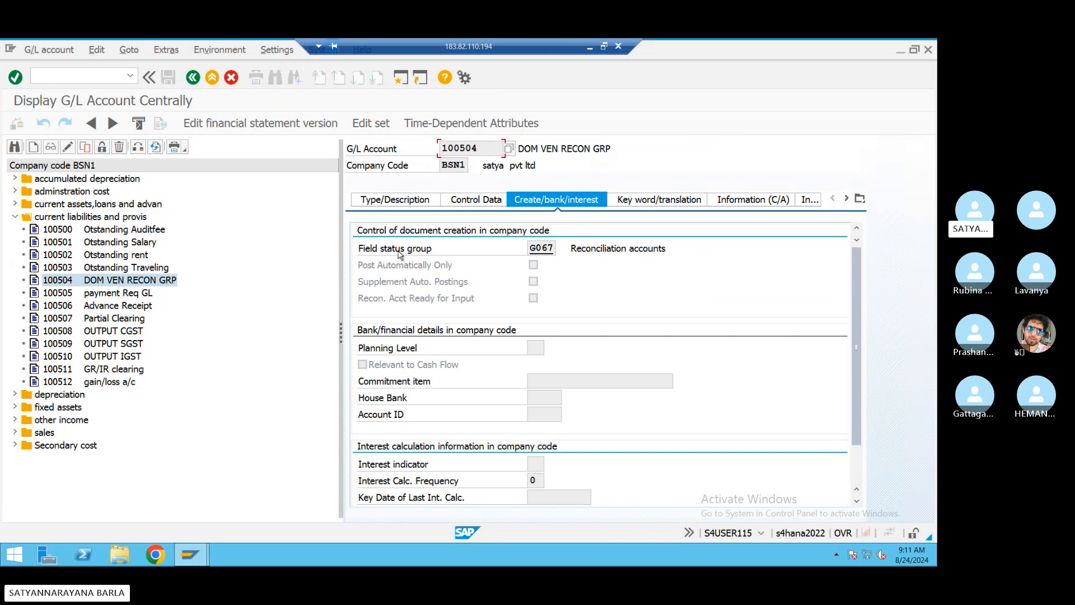
{"action": "left_click", "coordinate": [541, 249]}
{"action": "left_click", "coordinate": [396, 200]}
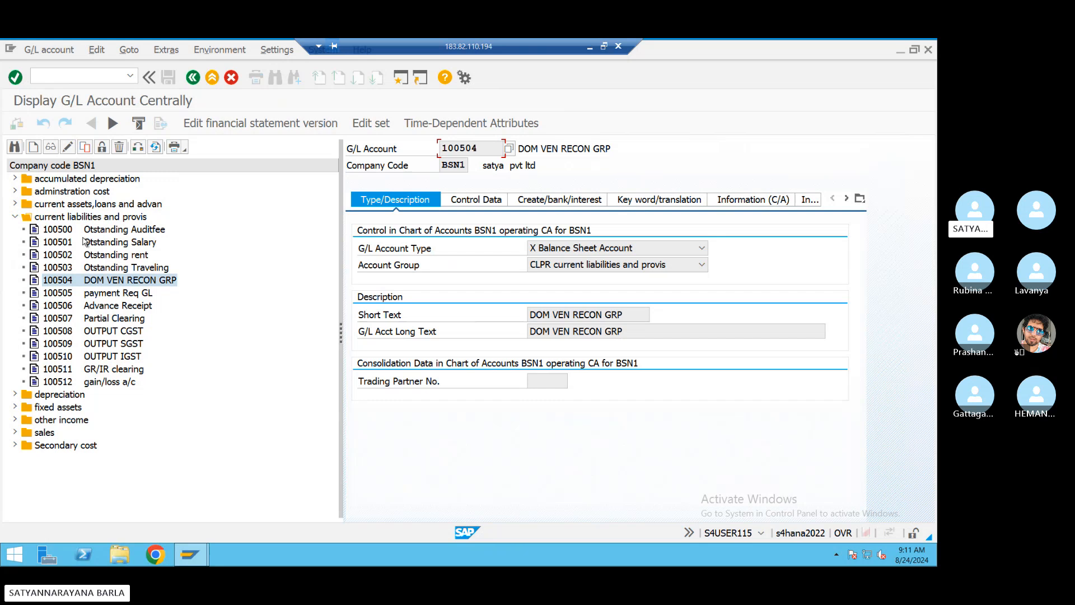
{"action": "left_click", "coordinate": [59, 75]}
{"action": "type", "text": "/nspro"}
- Drill through SAP Reference IMG to Business Partner Basic Settings > Number Ranges and Groupings > Define Number Ranges
{"action": "key", "text": "Return"}
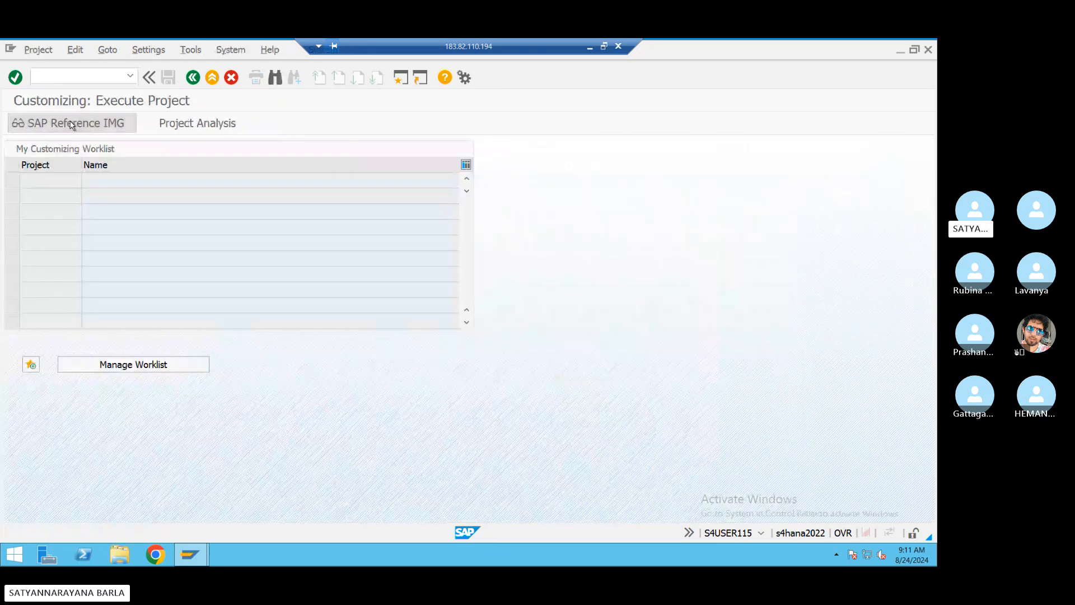
{"action": "left_click", "coordinate": [33, 122]}
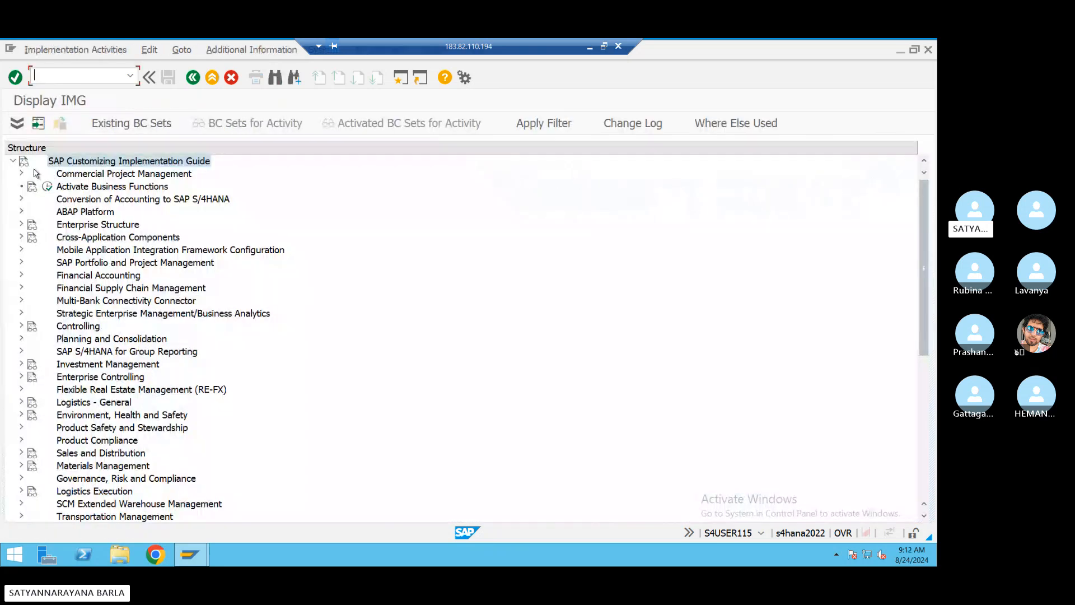
{"action": "left_click", "coordinate": [22, 239]}
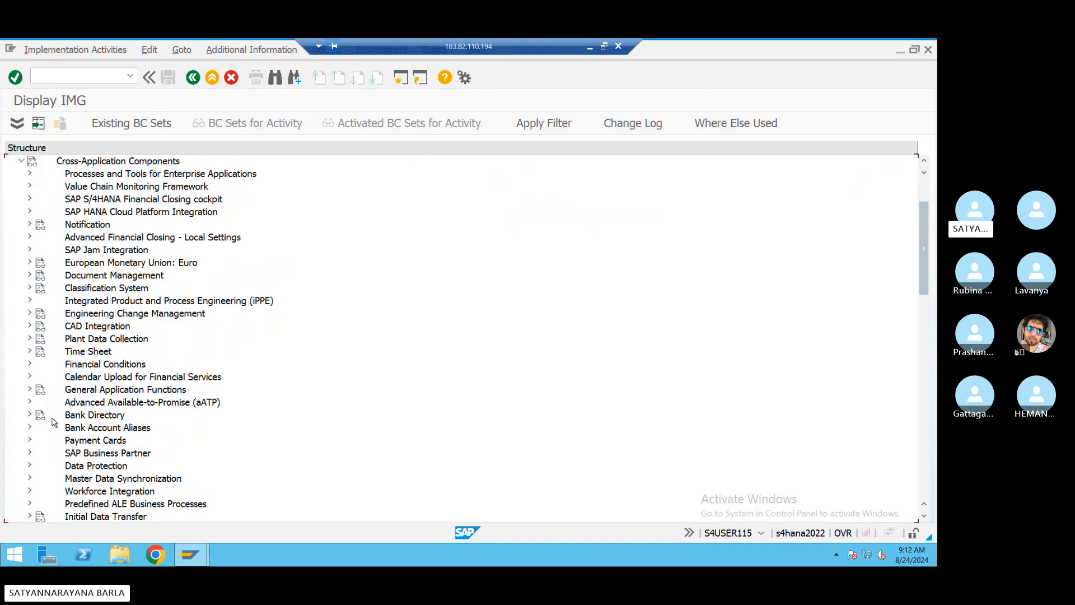
{"action": "left_click", "coordinate": [37, 456]}
{"action": "left_click", "coordinate": [30, 451]}
{"action": "scroll", "coordinate": [119, 399], "scroll_direction": "down", "scroll_amount": 1}
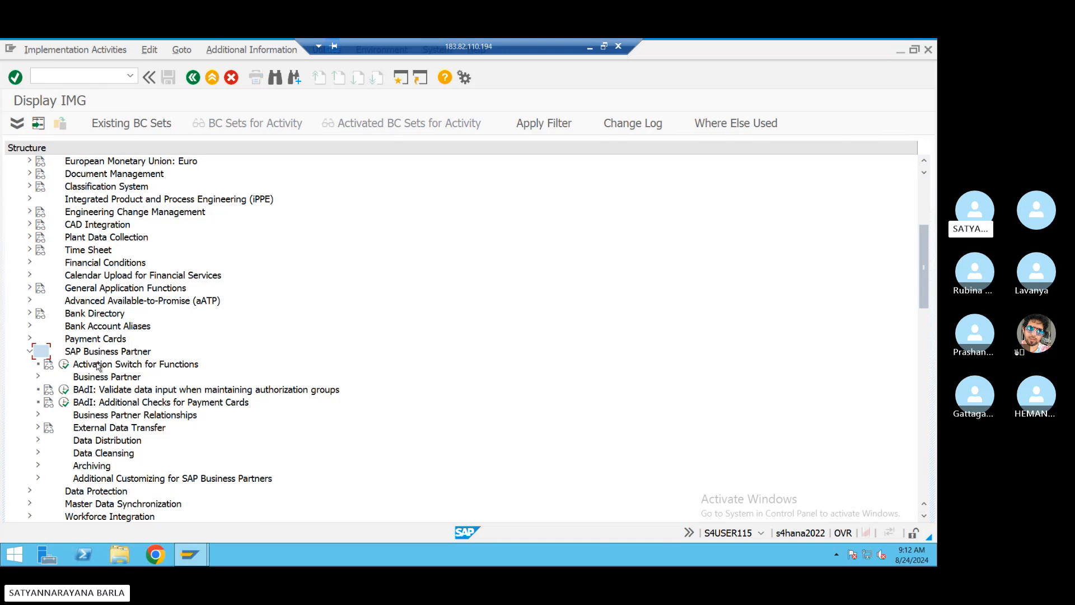
{"action": "left_click", "coordinate": [38, 378]}
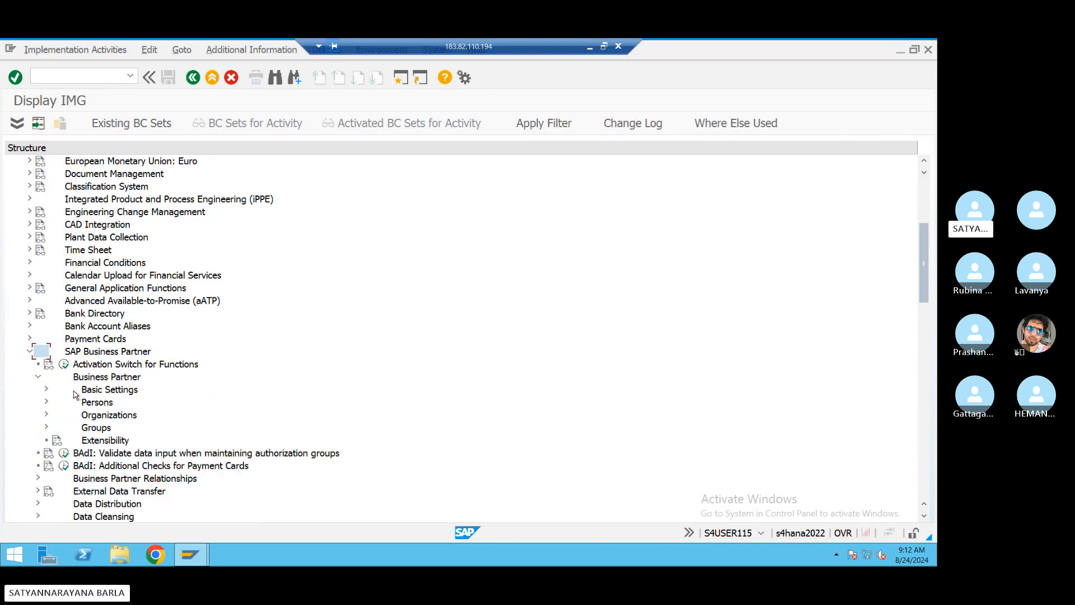
{"action": "left_click", "coordinate": [47, 389]}
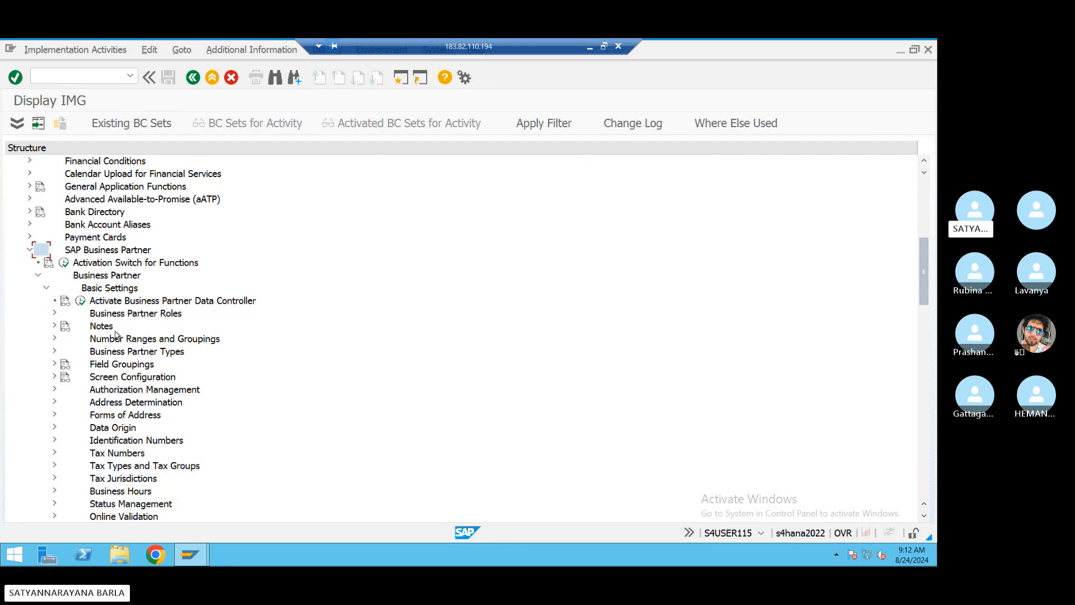
{"action": "left_click", "coordinate": [55, 339]}
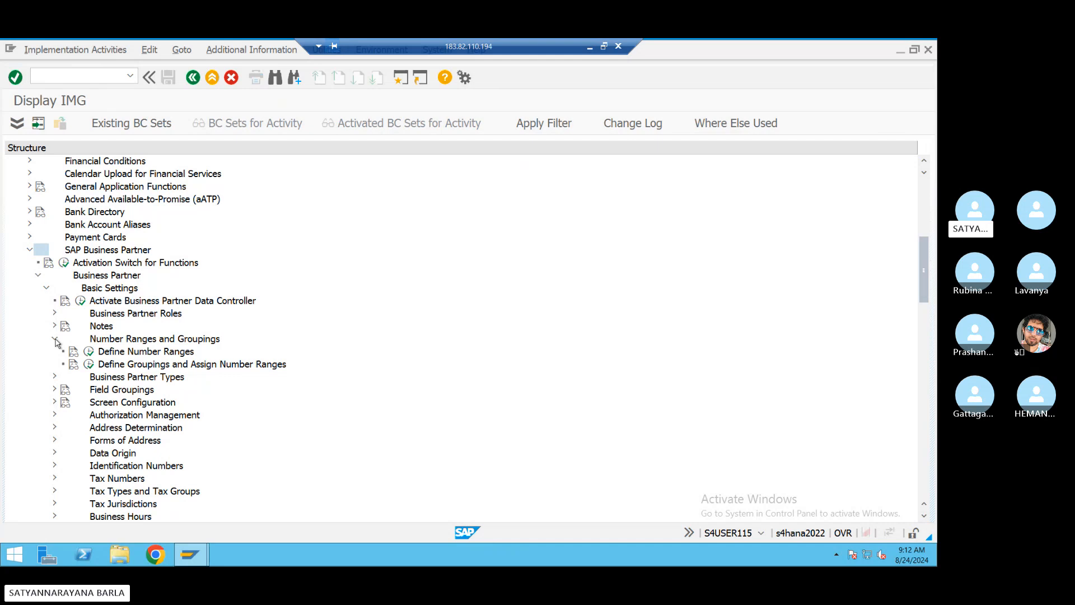
{"action": "left_click", "coordinate": [90, 352]}
- Open the BU_PARTNER number range intervals for editing
{"action": "left_click", "coordinate": [91, 354]}
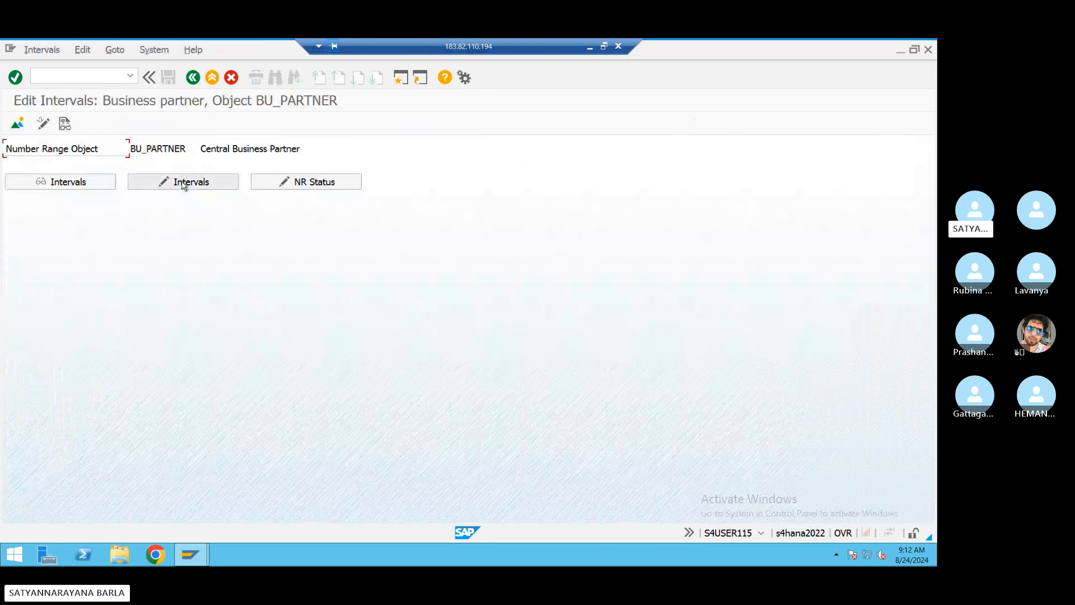
{"action": "left_click", "coordinate": [183, 183]}
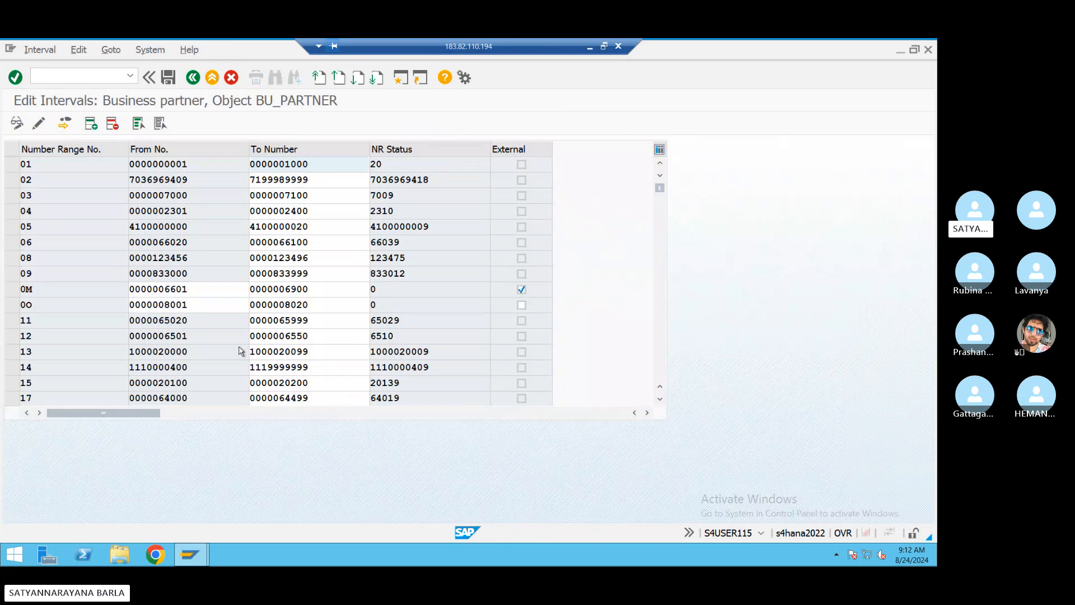
{"action": "scroll", "coordinate": [240, 350], "scroll_direction": "down", "scroll_amount": 5}
{"action": "scroll", "coordinate": [159, 266], "scroll_direction": "up", "scroll_amount": 5}
- Check for free intervals, dismiss the messages, and return to the IMG tree
{"action": "left_click", "coordinate": [40, 49]}
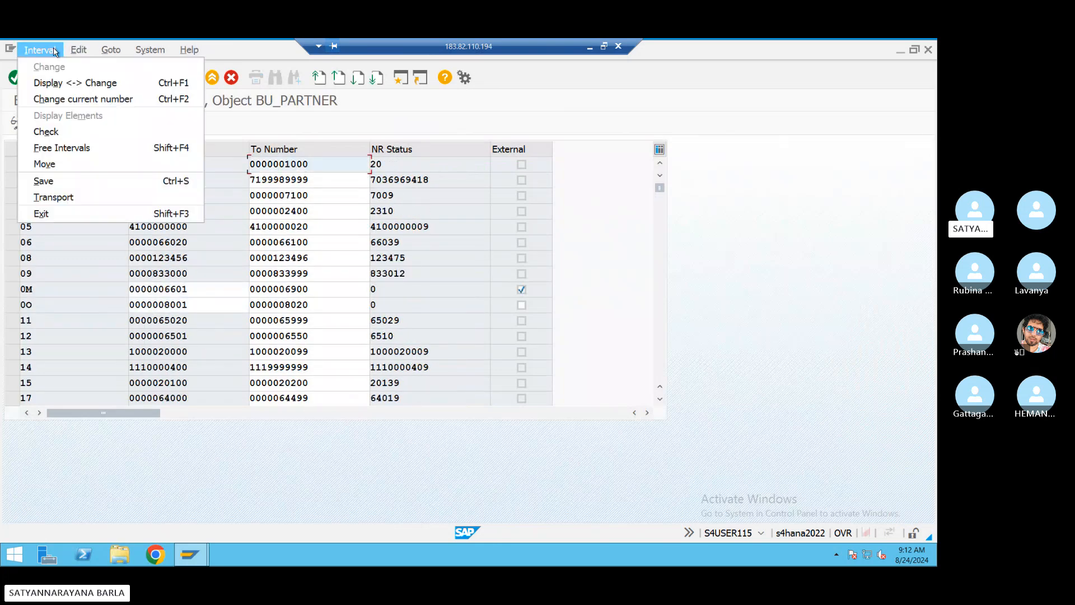
{"action": "left_click", "coordinate": [46, 148]}
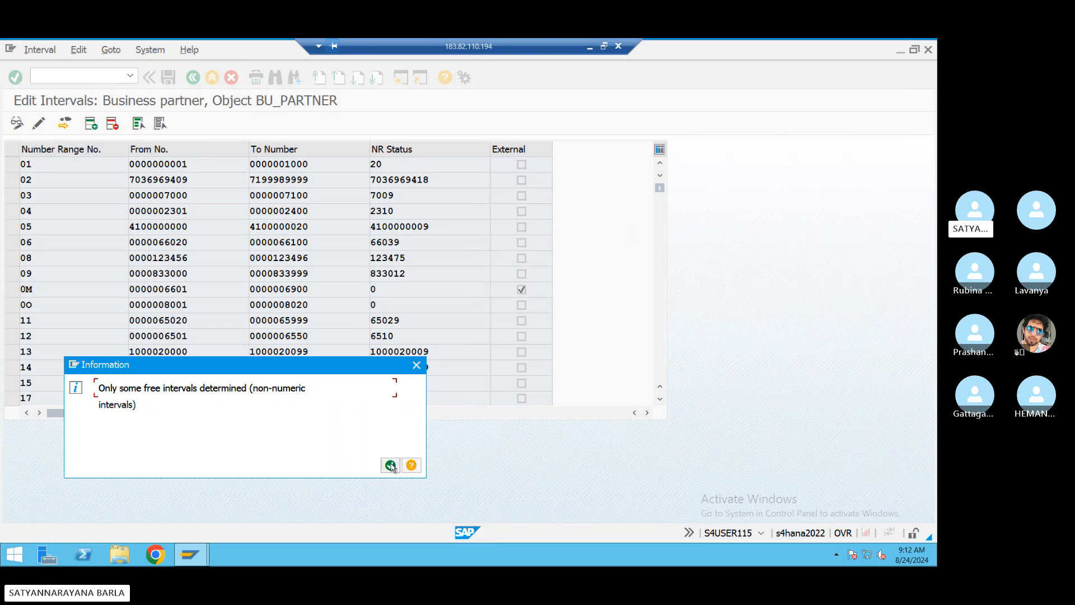
{"action": "key", "text": "Return"}
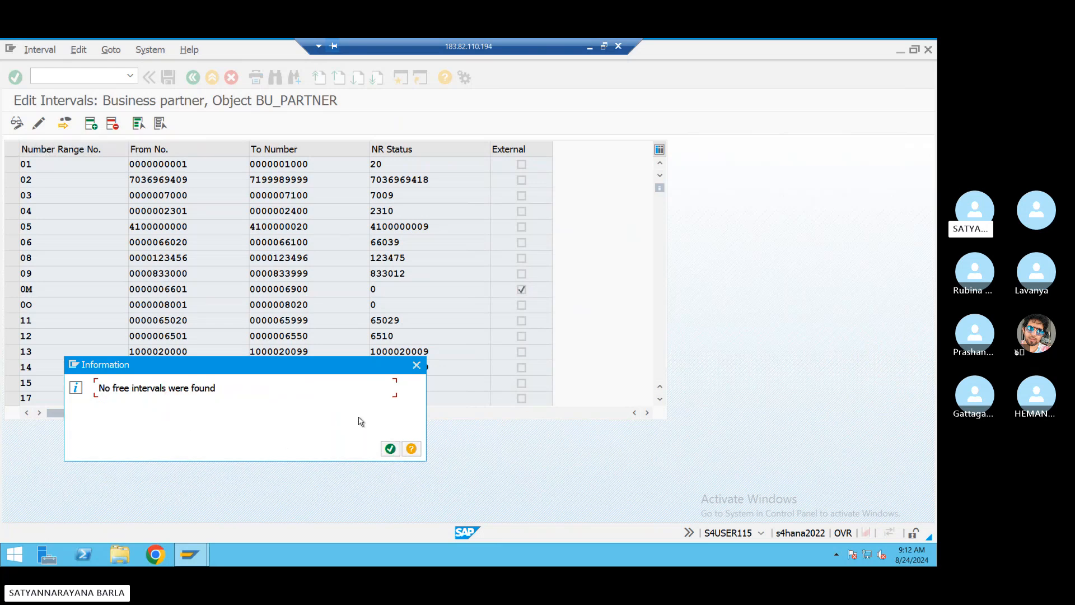
{"action": "left_click", "coordinate": [420, 364]}
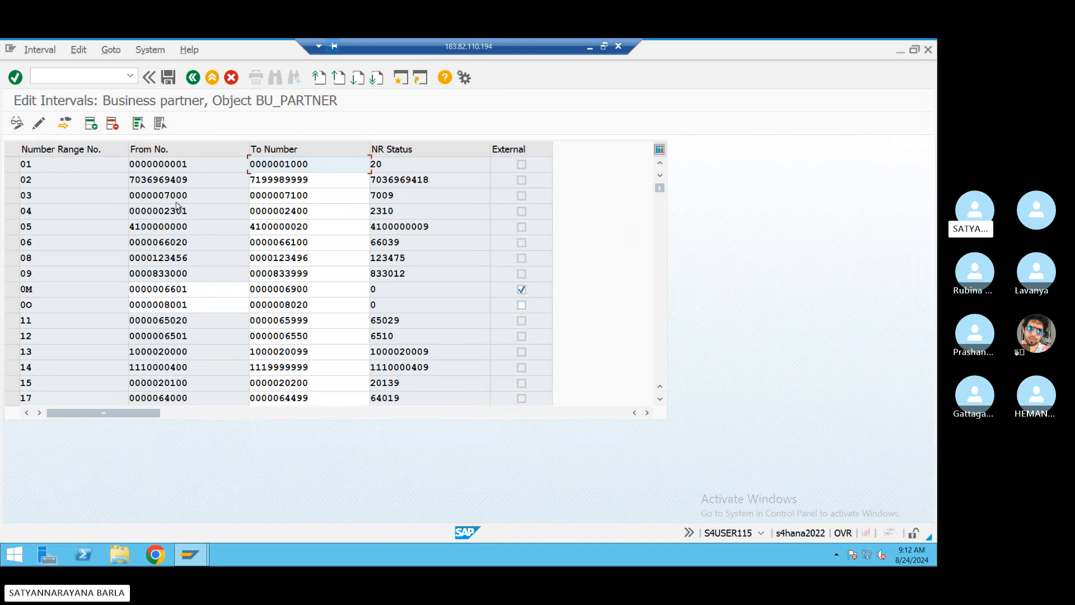
{"action": "left_click", "coordinate": [15, 166]}
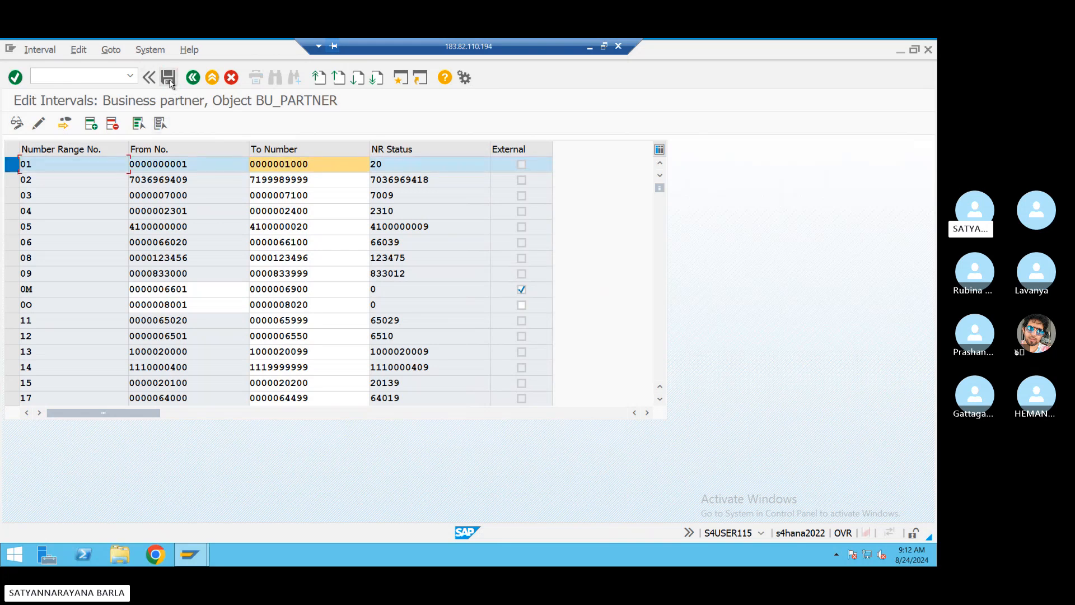
{"action": "left_click", "coordinate": [192, 78]}
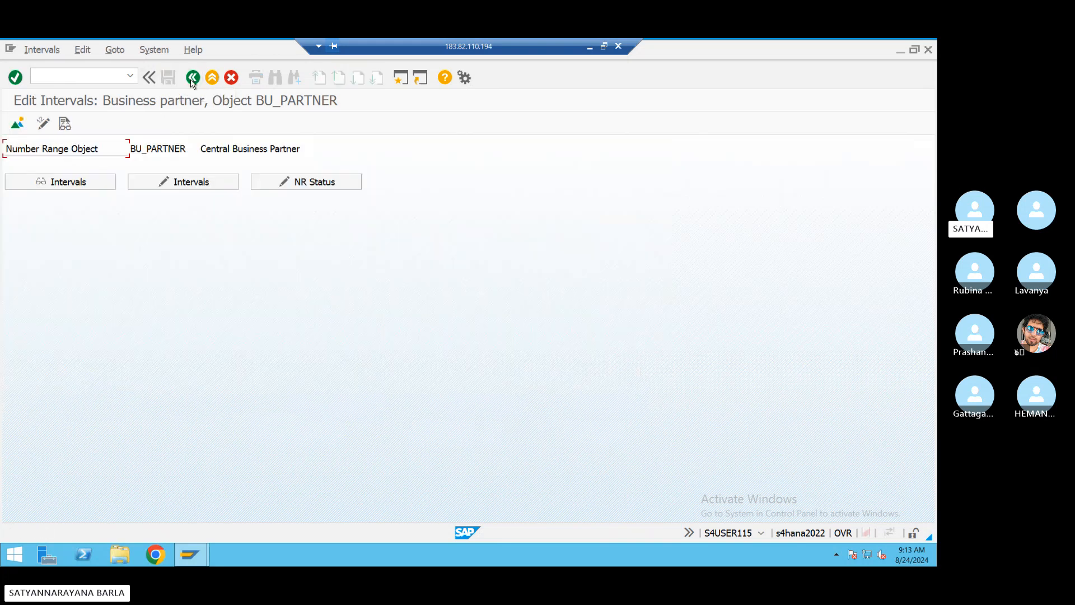
{"action": "left_click", "coordinate": [192, 78]}
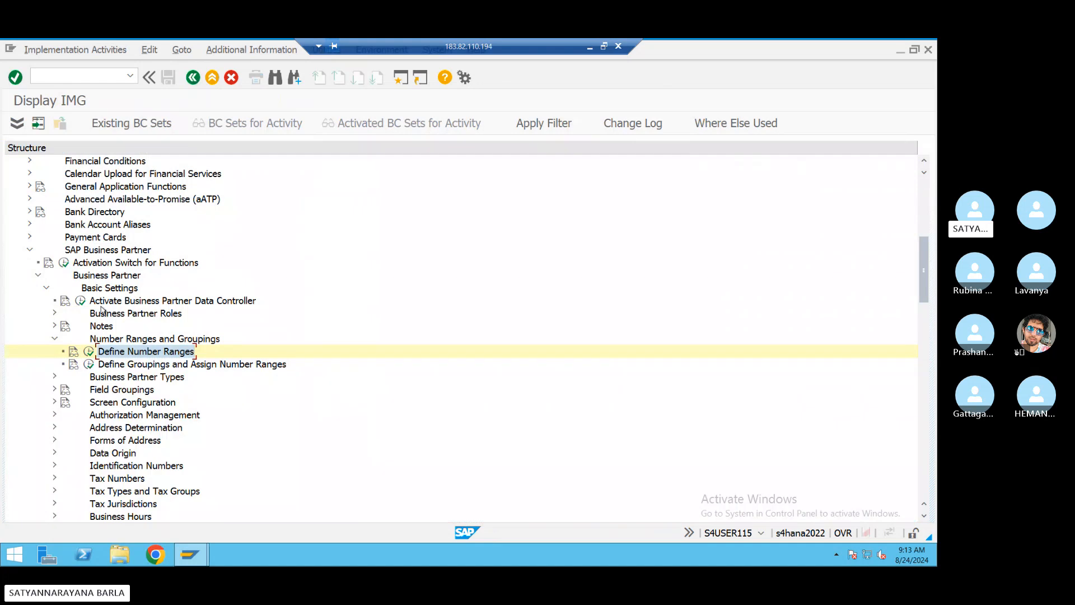
- Add BP grouping BSBA with short name and description DOM VEN(BSN1) and number range 01
{"action": "left_click", "coordinate": [89, 364]}
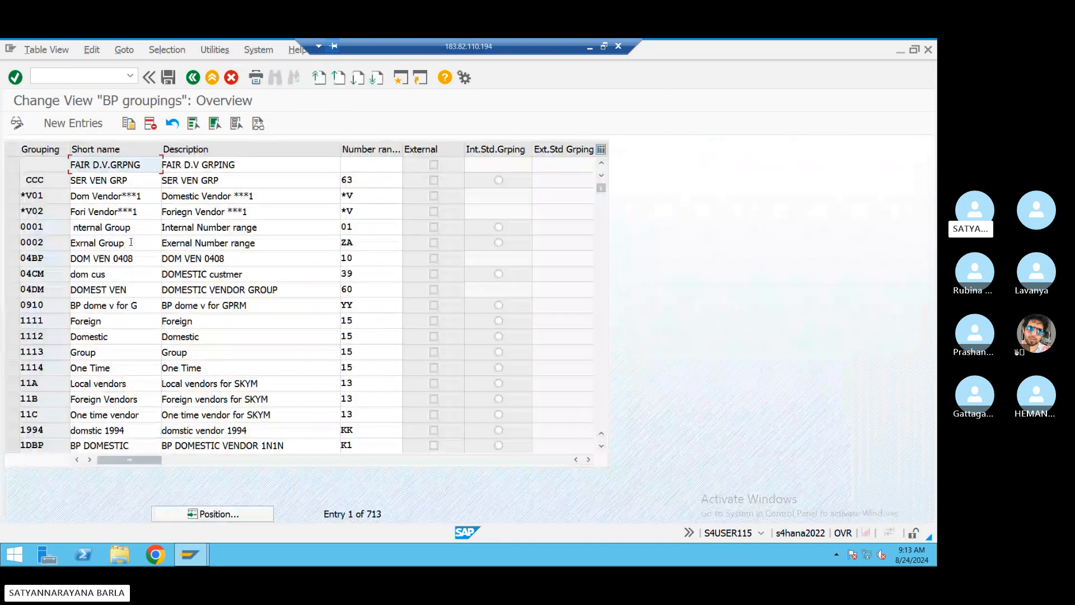
{"action": "left_click", "coordinate": [66, 124]}
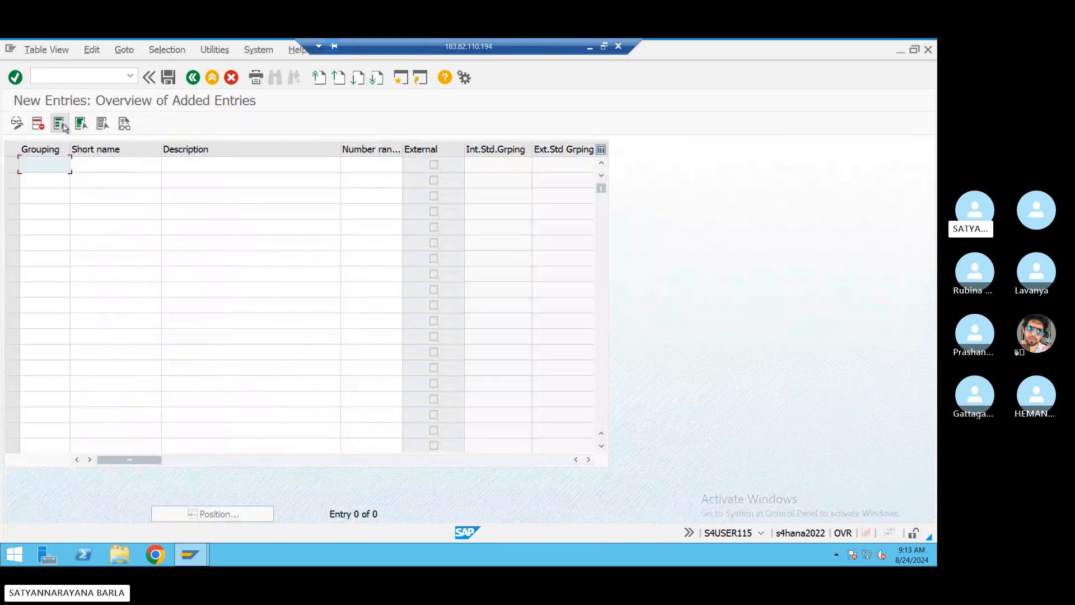
{"action": "left_click", "coordinate": [42, 165]}
{"action": "type", "text": "bs"}
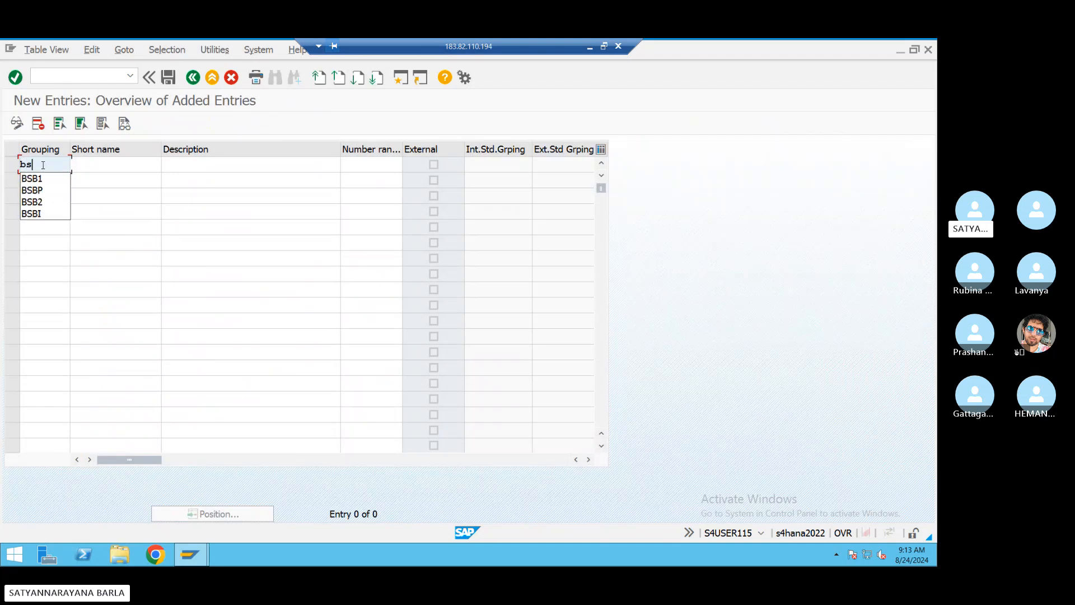
{"action": "type", "text": "ba"}
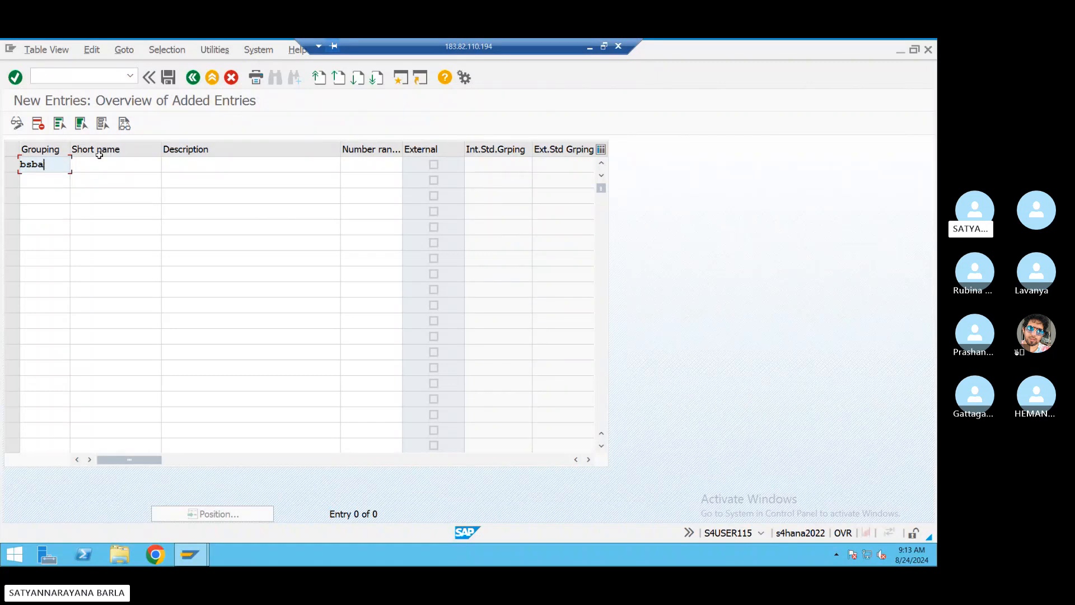
{"action": "key", "text": "Tab"}
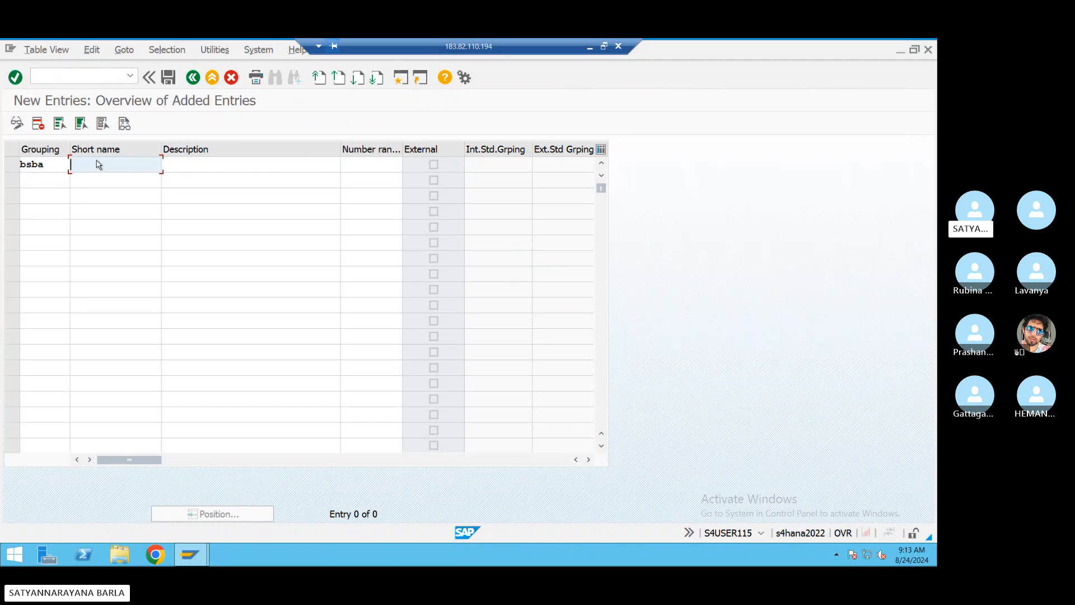
{"action": "left_click", "coordinate": [97, 162]}
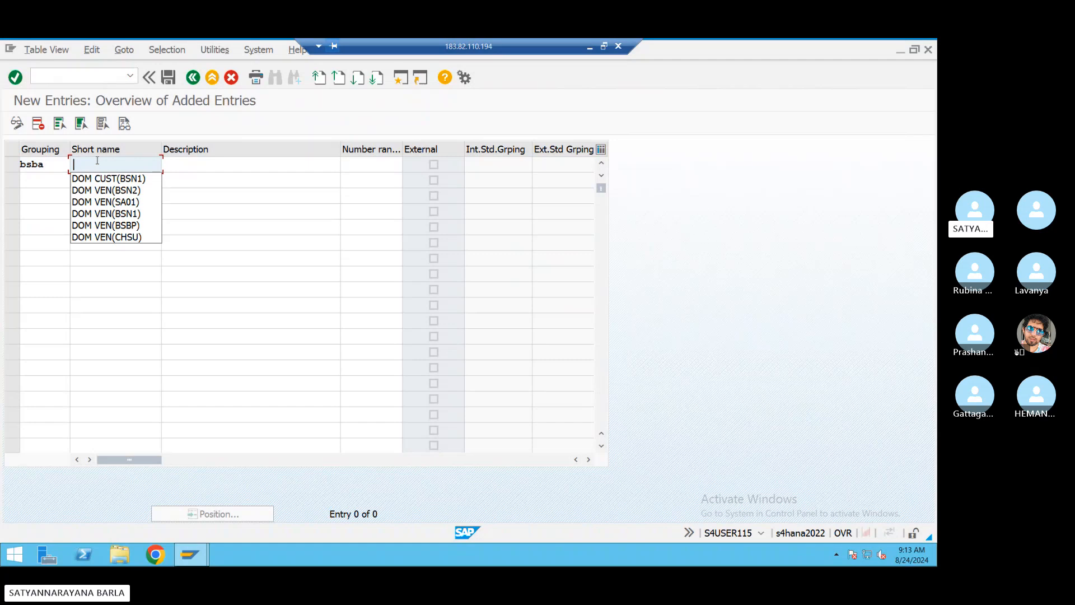
{"action": "left_click", "coordinate": [101, 214]}
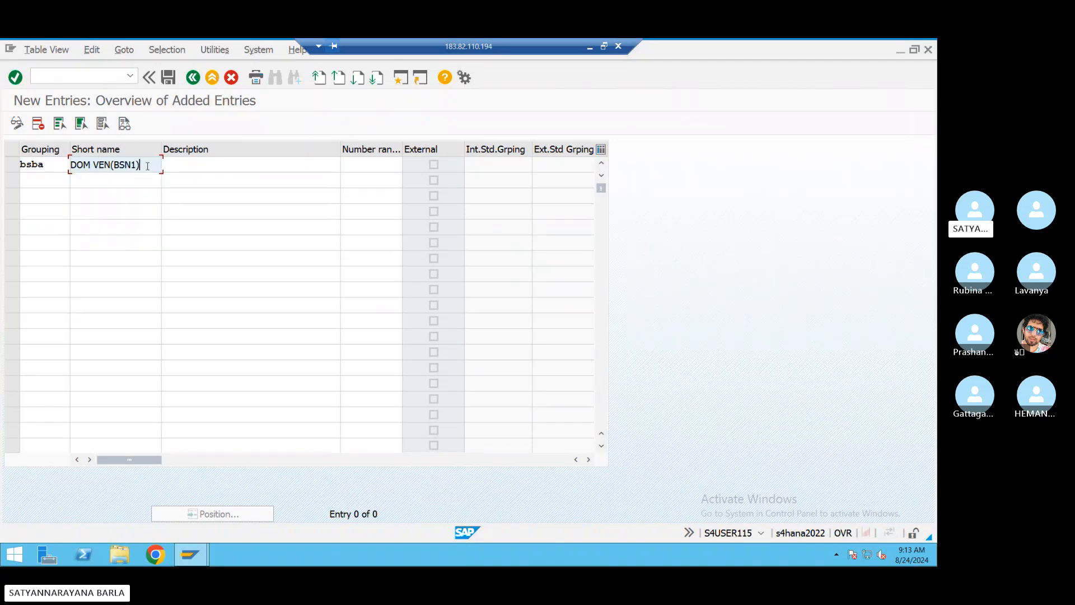
{"action": "left_click", "coordinate": [195, 164]}
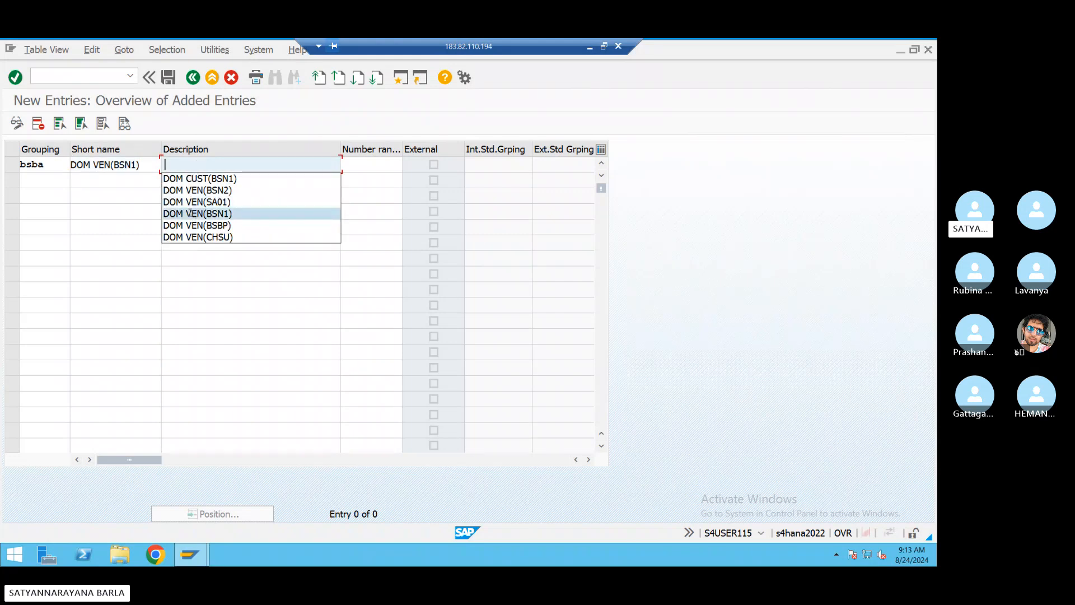
{"action": "left_click", "coordinate": [191, 213]}
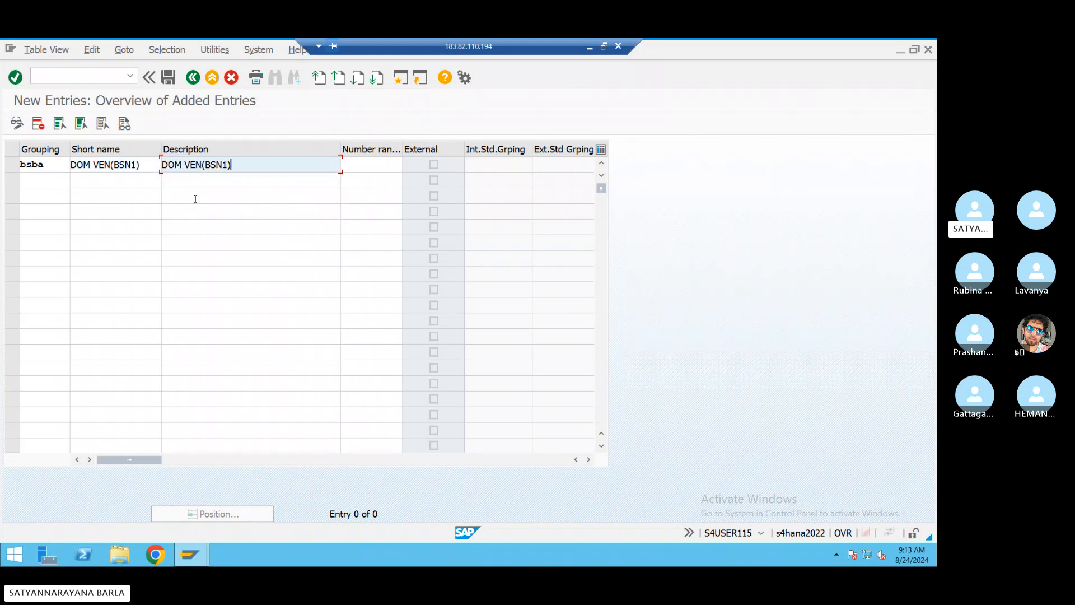
{"action": "left_click", "coordinate": [382, 165]}
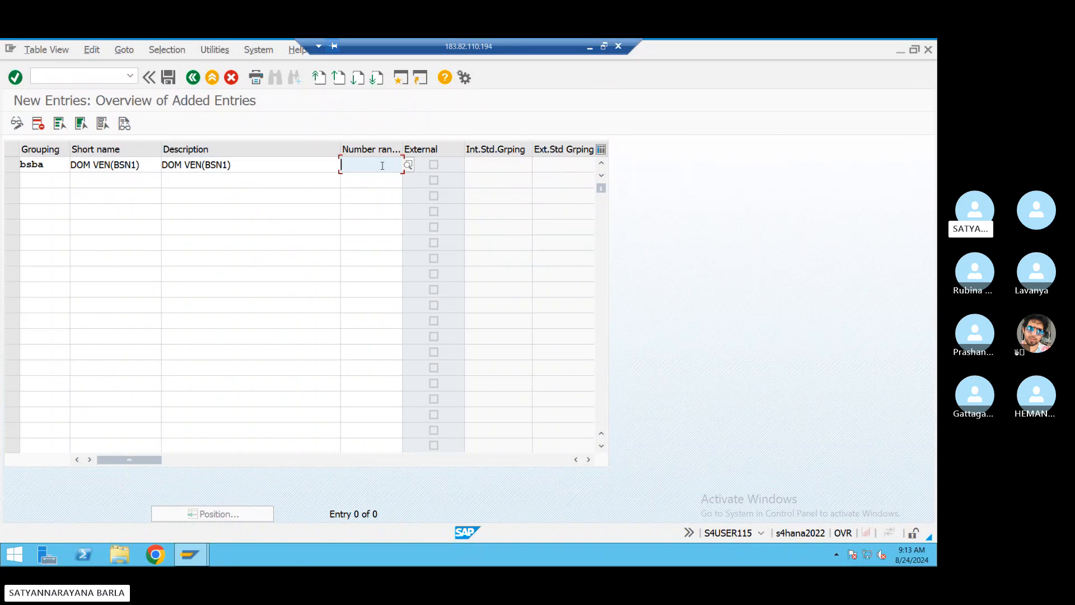
{"action": "type", "text": "01"}
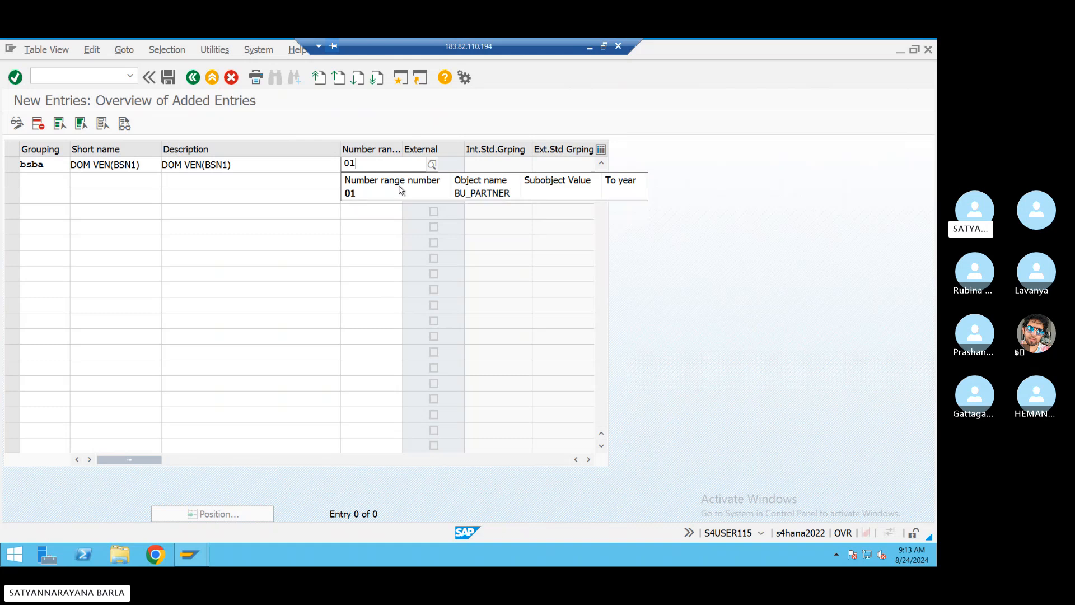
{"action": "left_click", "coordinate": [460, 249]}
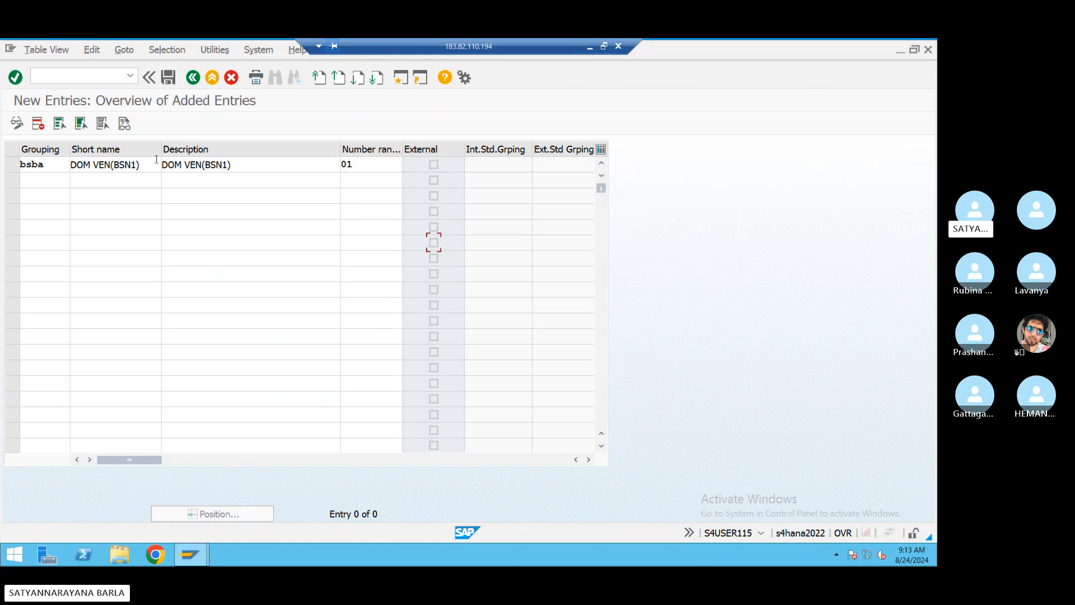
- Save the BSBA grouping under the customizing request and return to the IMG
{"action": "left_click", "coordinate": [174, 80]}
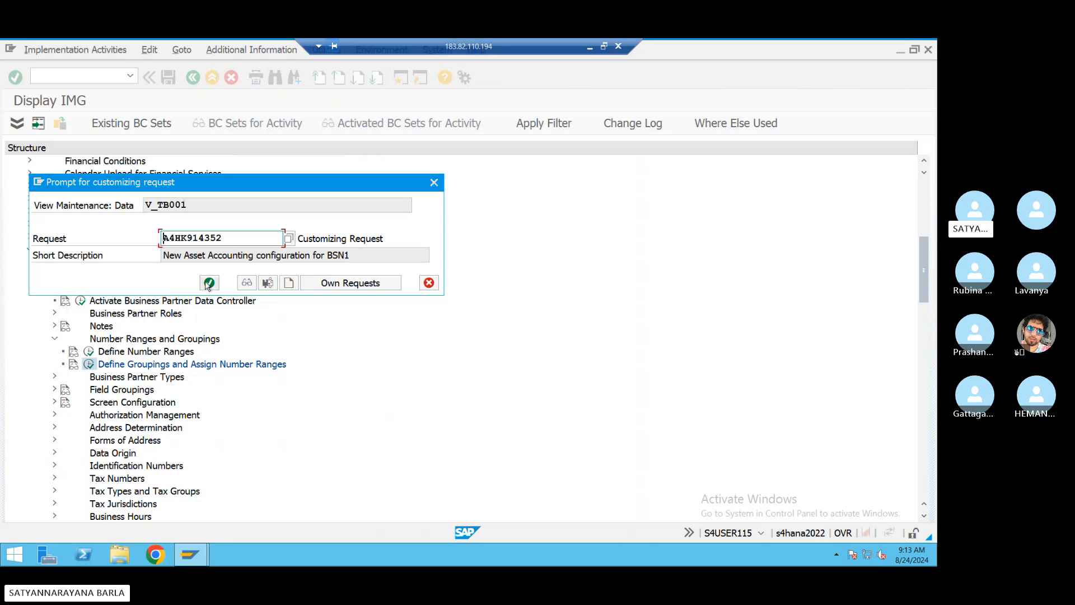
{"action": "left_click", "coordinate": [208, 283]}
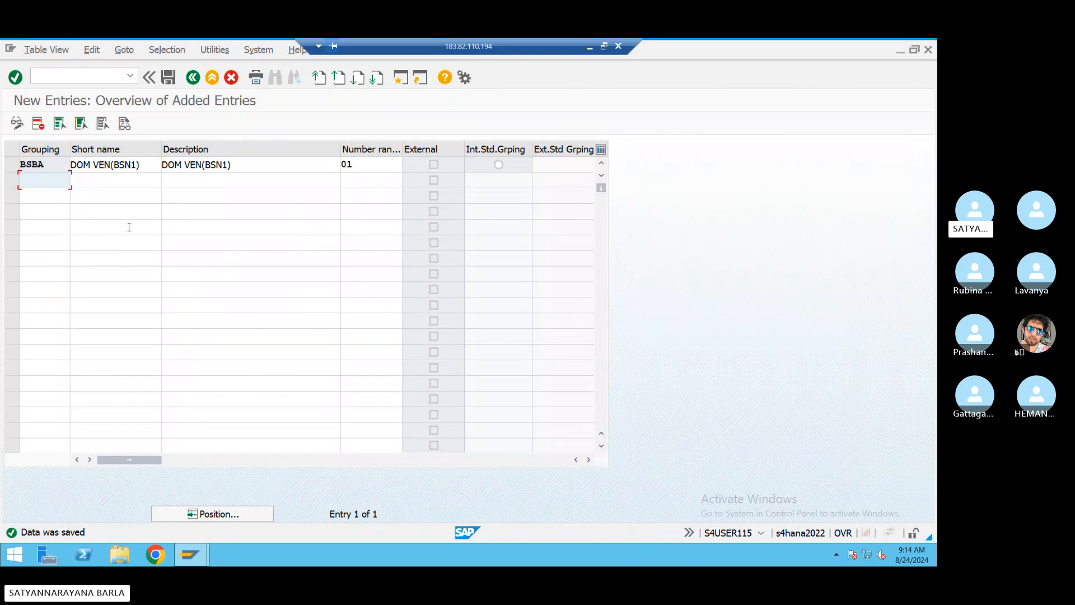
{"action": "left_click", "coordinate": [193, 78]}
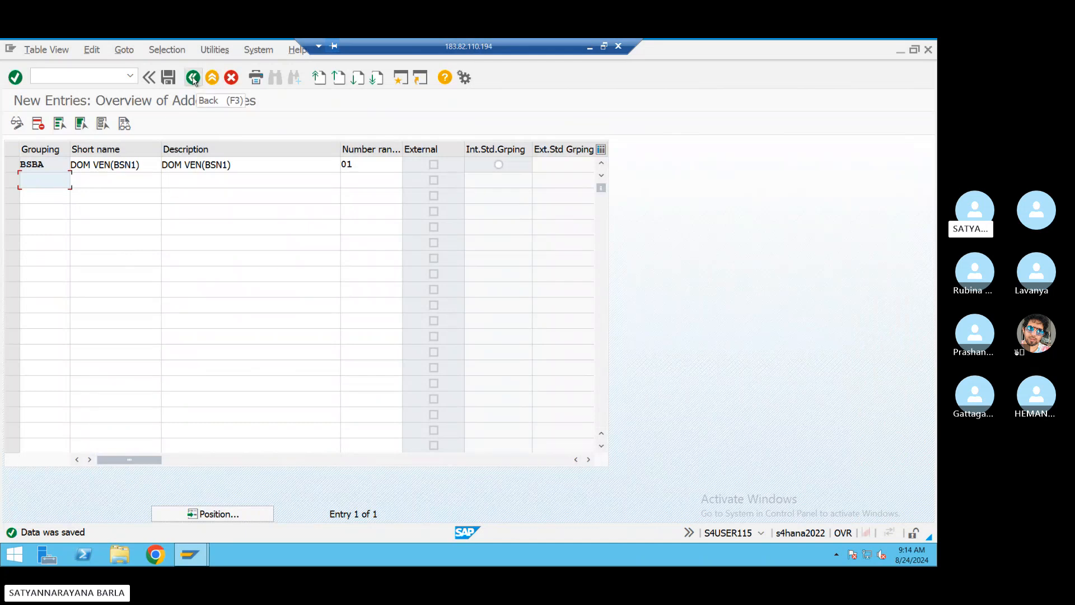
{"action": "left_click", "coordinate": [193, 78]}
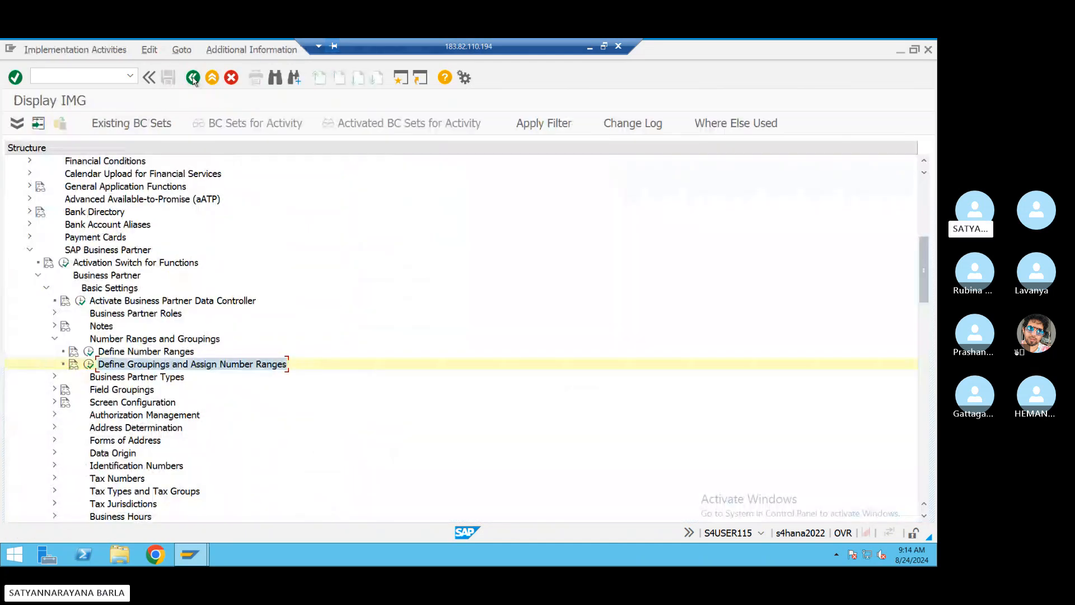
- Expand Master Data Synchronization, Customer/Vendor Integration and Business Partner Settings in the IMG tree
{"action": "scroll", "coordinate": [164, 414], "scroll_direction": "down", "scroll_amount": 1}
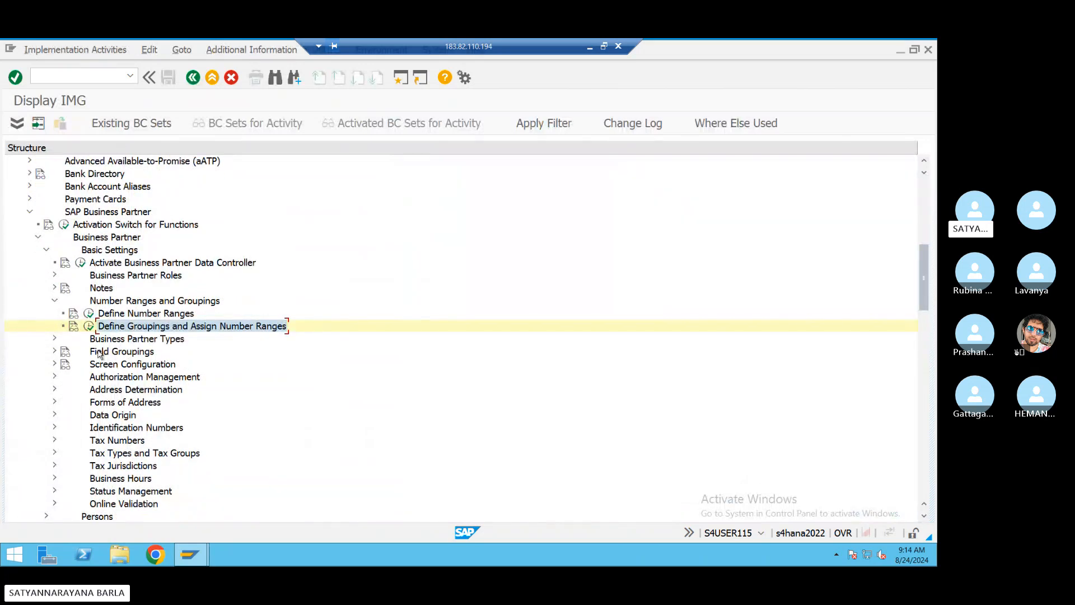
{"action": "scroll", "coordinate": [99, 353], "scroll_direction": "down", "scroll_amount": 1}
{"action": "scroll", "coordinate": [99, 354], "scroll_direction": "down", "scroll_amount": 1}
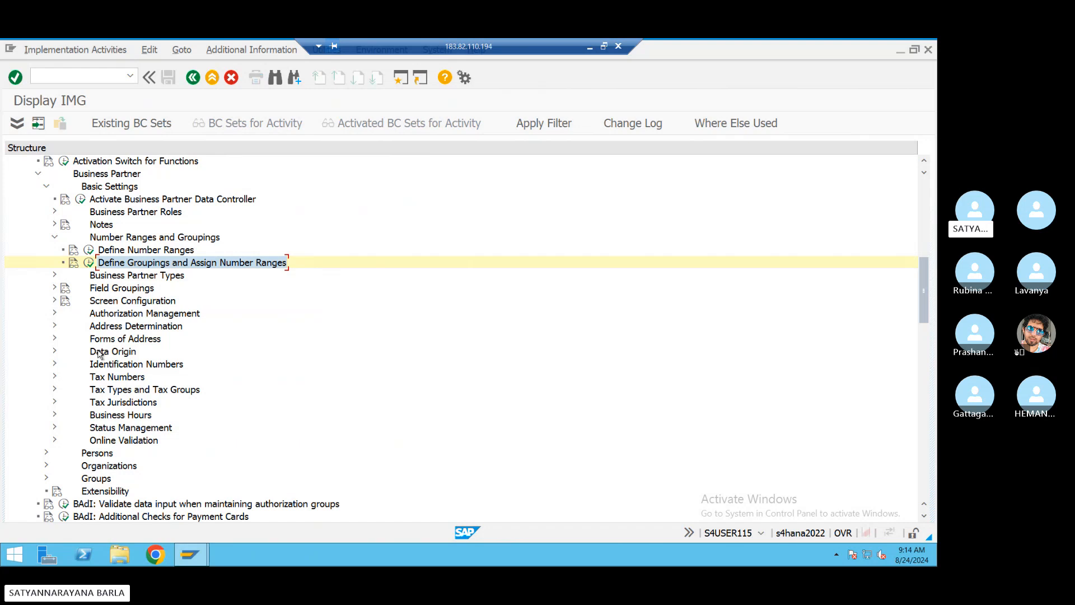
{"action": "scroll", "coordinate": [99, 353], "scroll_direction": "down", "scroll_amount": 3}
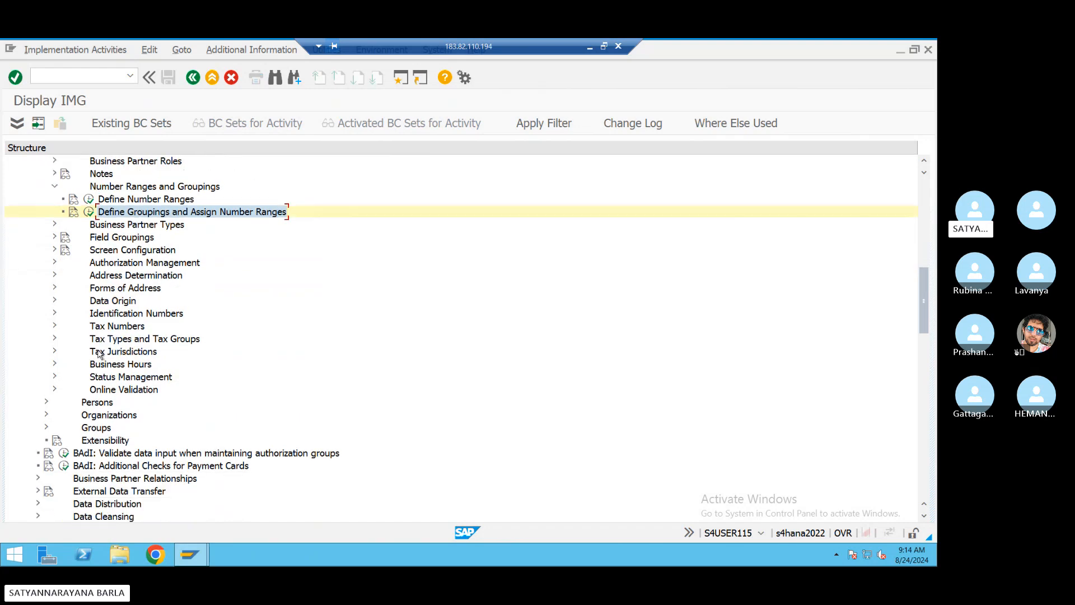
{"action": "scroll", "coordinate": [98, 352], "scroll_direction": "down", "scroll_amount": 3}
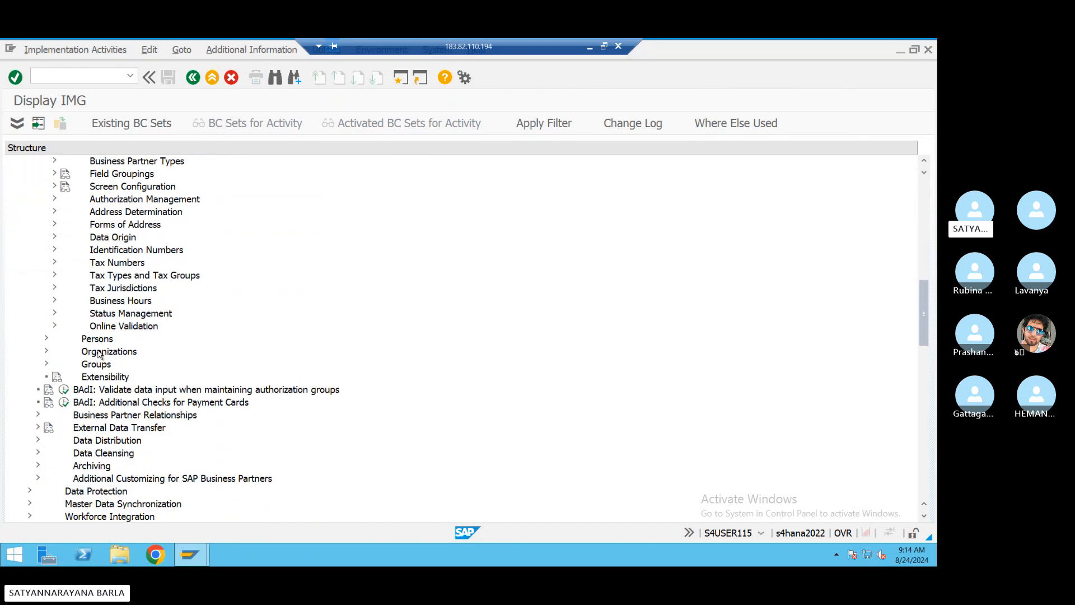
{"action": "scroll", "coordinate": [99, 354], "scroll_direction": "down", "scroll_amount": 2}
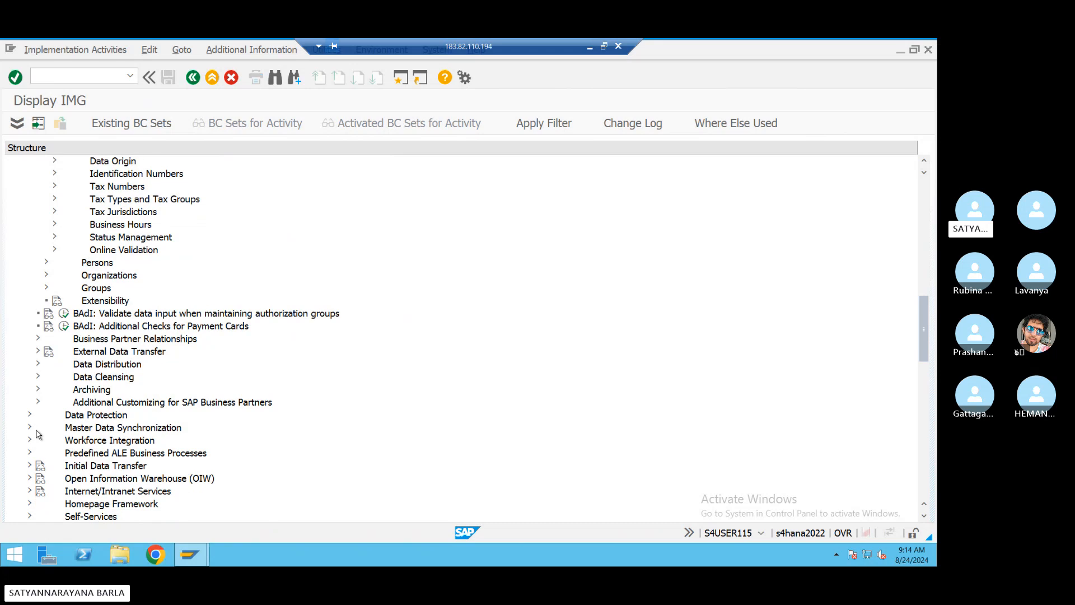
{"action": "left_click", "coordinate": [30, 428]}
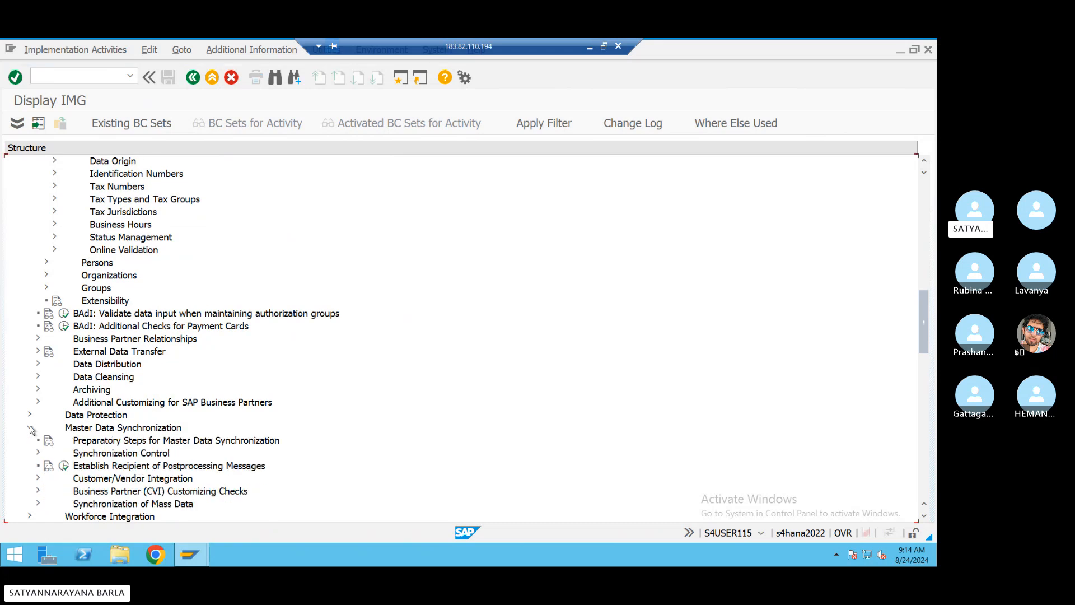
{"action": "scroll", "coordinate": [90, 385], "scroll_direction": "down", "scroll_amount": 2}
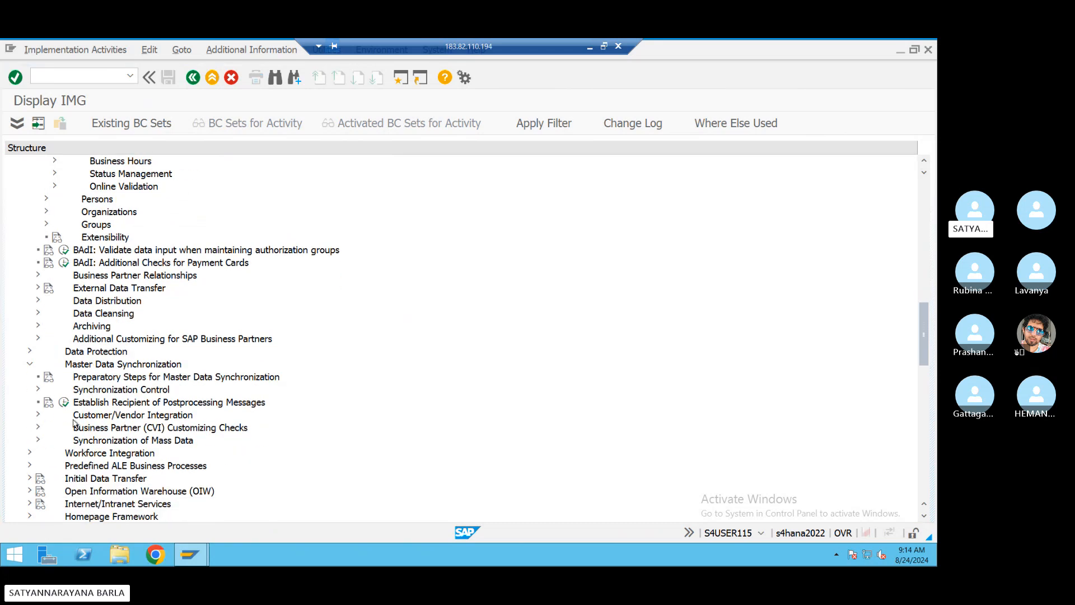
{"action": "scroll", "coordinate": [73, 426], "scroll_direction": "down", "scroll_amount": 1}
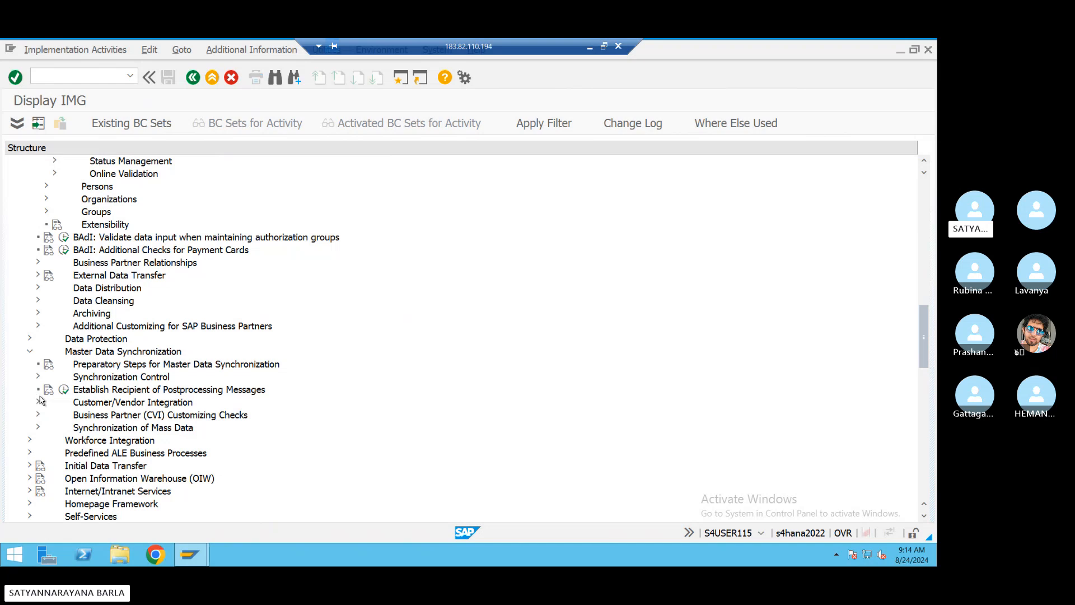
{"action": "left_click", "coordinate": [38, 402]}
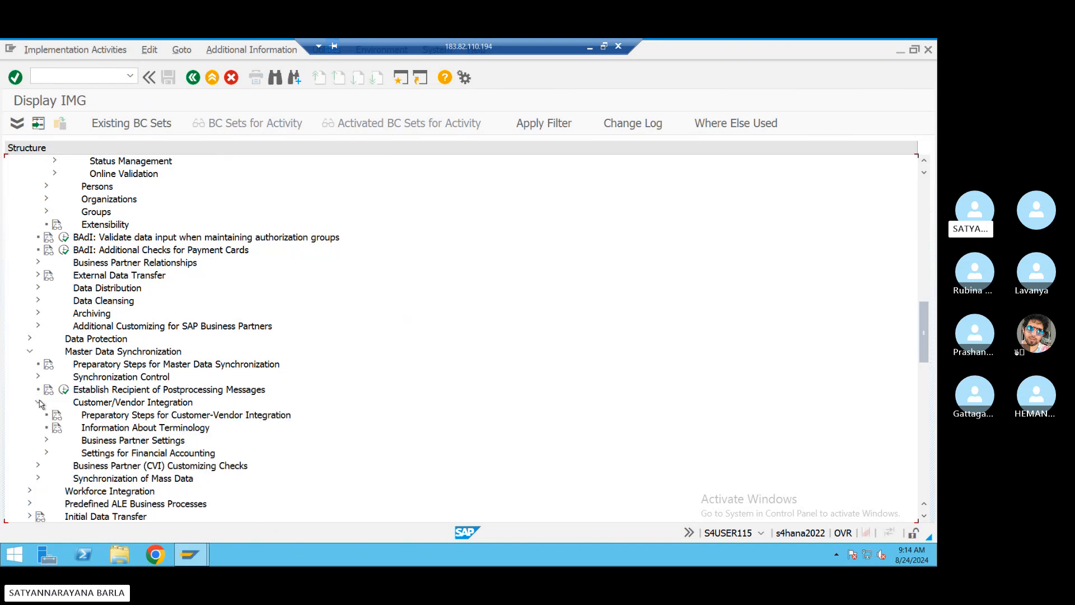
{"action": "scroll", "coordinate": [201, 349], "scroll_direction": "down", "scroll_amount": 2}
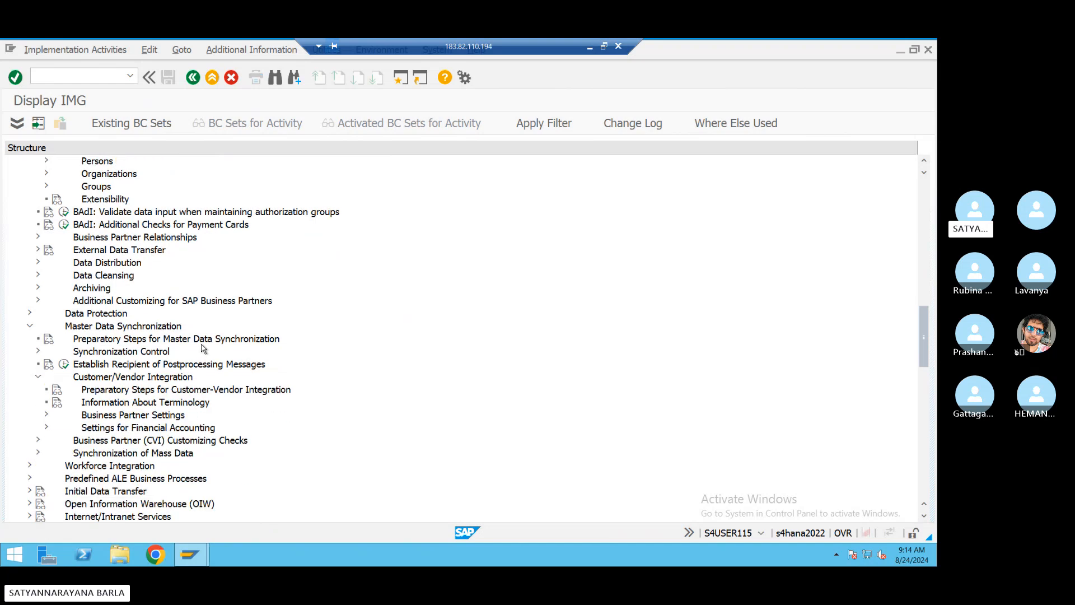
{"action": "left_click", "coordinate": [47, 415]}
- Expand Settings for Vendor Integration > Assign Keys and run Define Number Assignment for Direction BP to Vendor
{"action": "scroll", "coordinate": [51, 418], "scroll_direction": "down", "scroll_amount": 2}
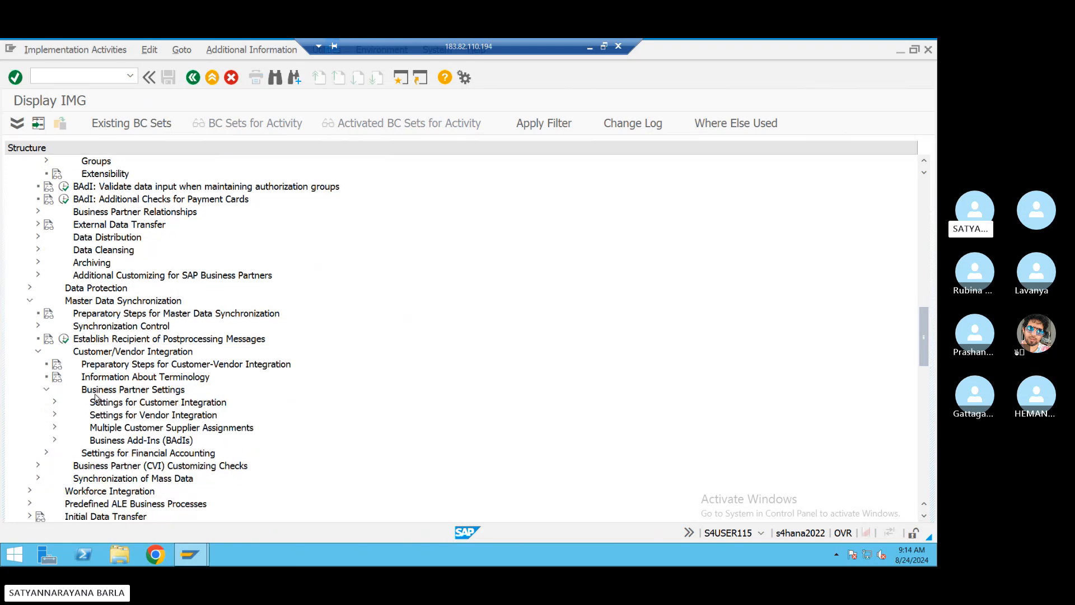
{"action": "left_click", "coordinate": [55, 415]}
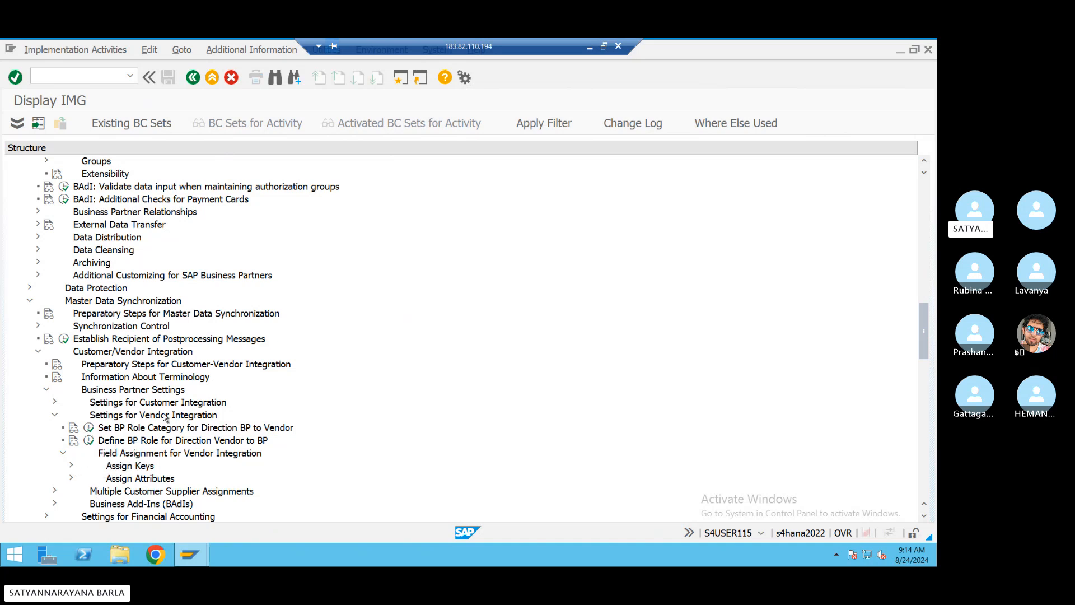
{"action": "scroll", "coordinate": [166, 417], "scroll_direction": "down", "scroll_amount": 1}
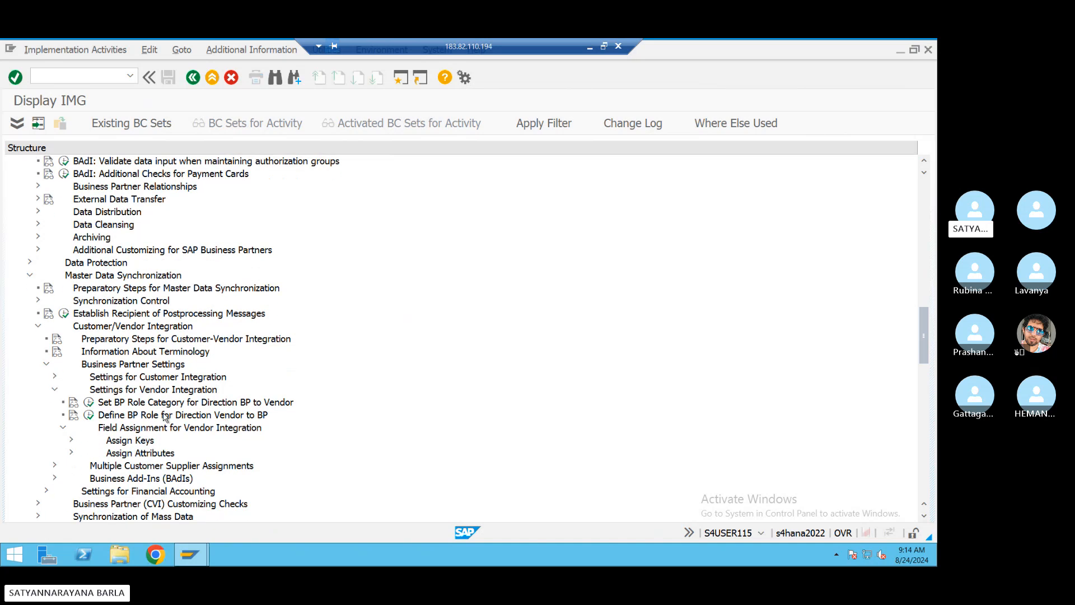
{"action": "left_click", "coordinate": [73, 442]}
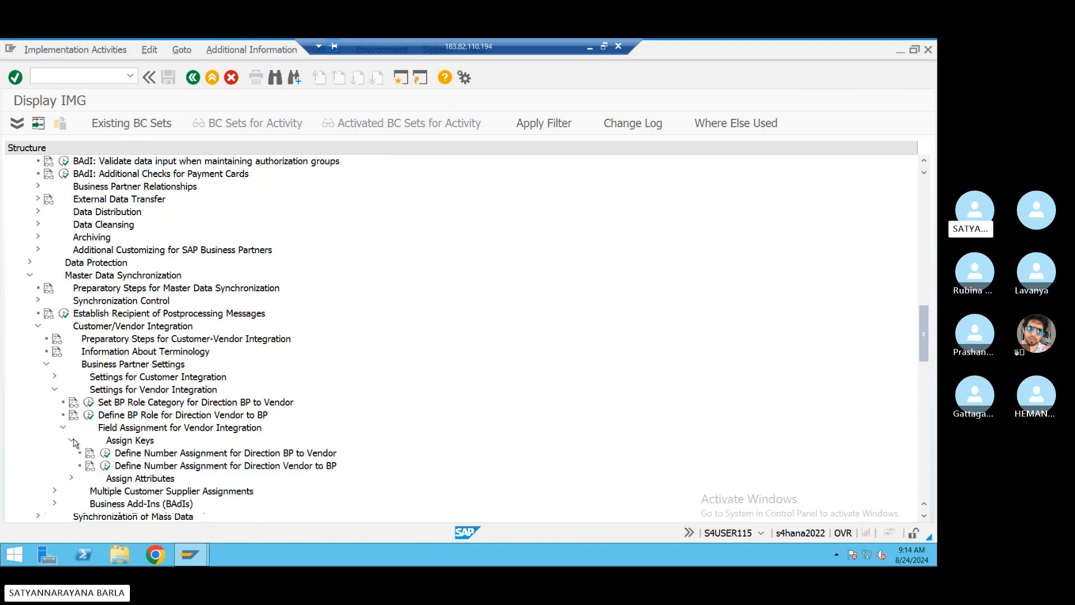
{"action": "scroll", "coordinate": [114, 462], "scroll_direction": "down", "scroll_amount": 1}
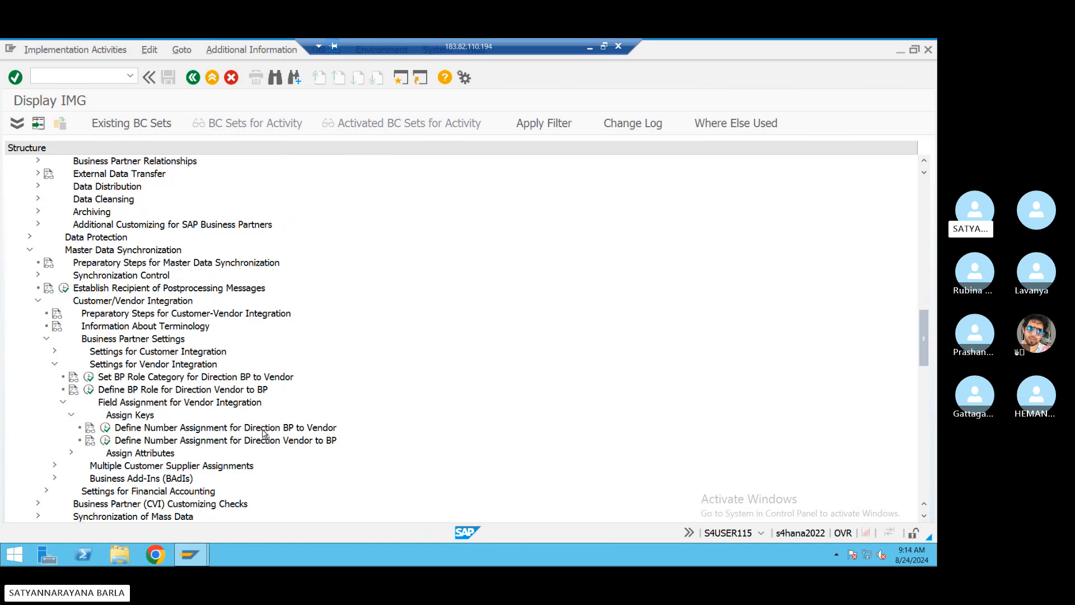
{"action": "left_click", "coordinate": [106, 427]}
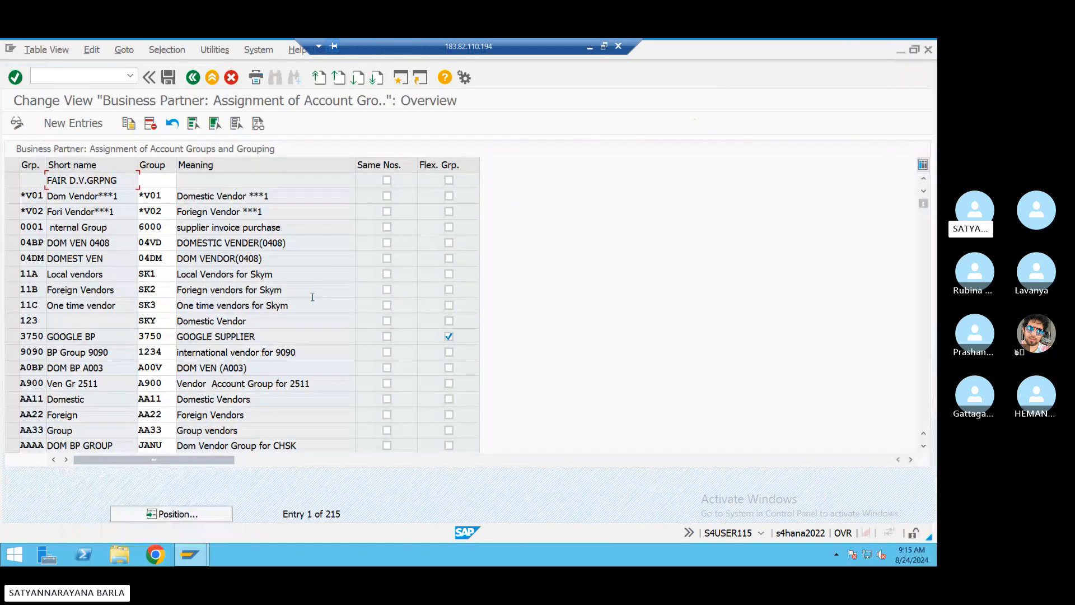
- Try adding a new assignment row with grouping BSDA and account group BSDA, which fails with TB001
{"action": "left_click", "coordinate": [47, 128]}
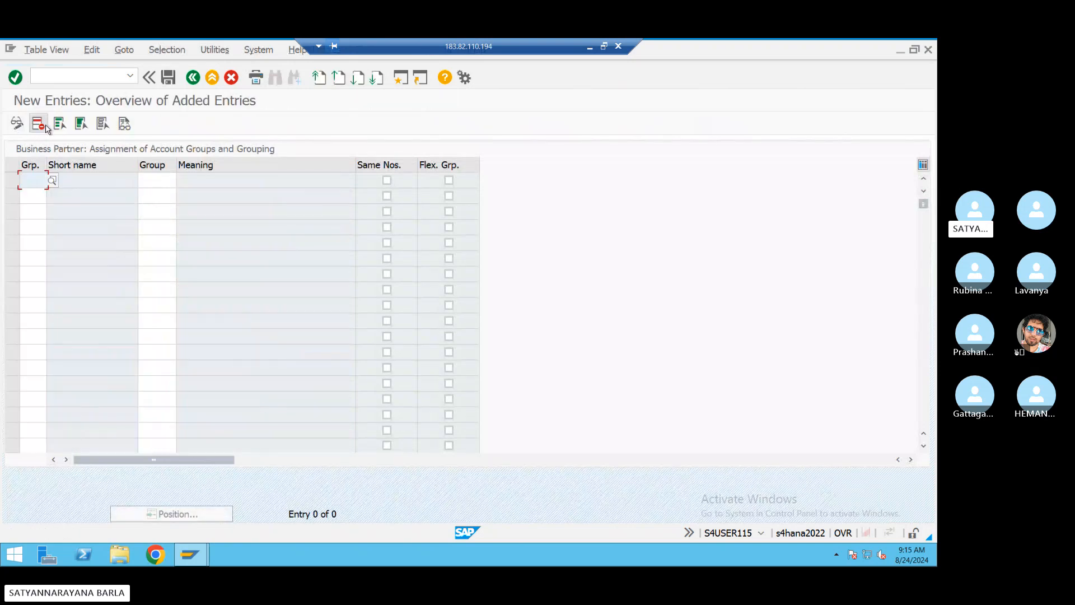
{"action": "left_click", "coordinate": [29, 181]}
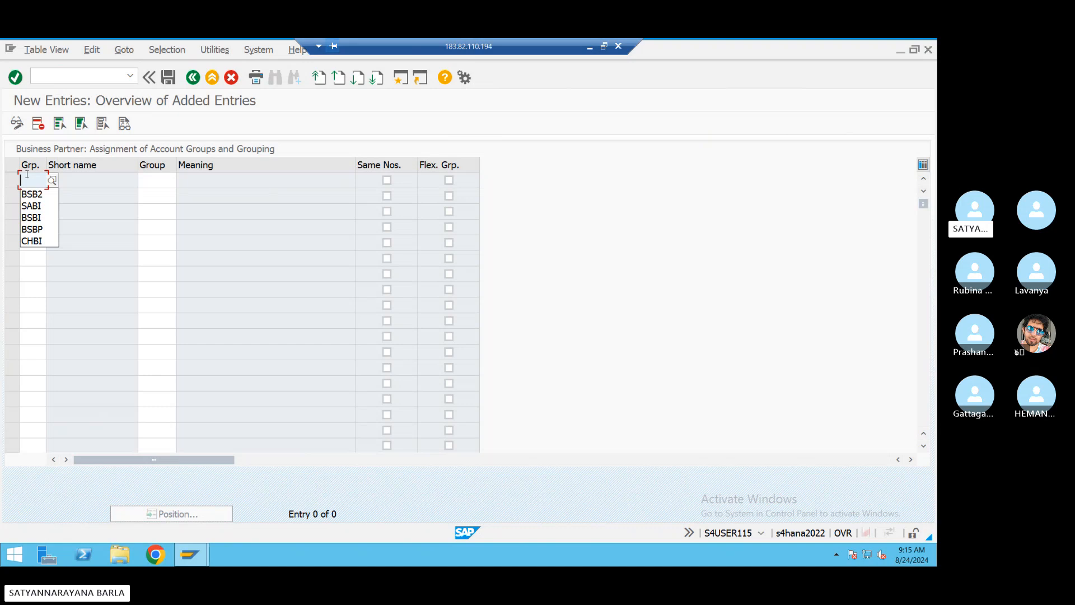
{"action": "type", "text": "bsda"}
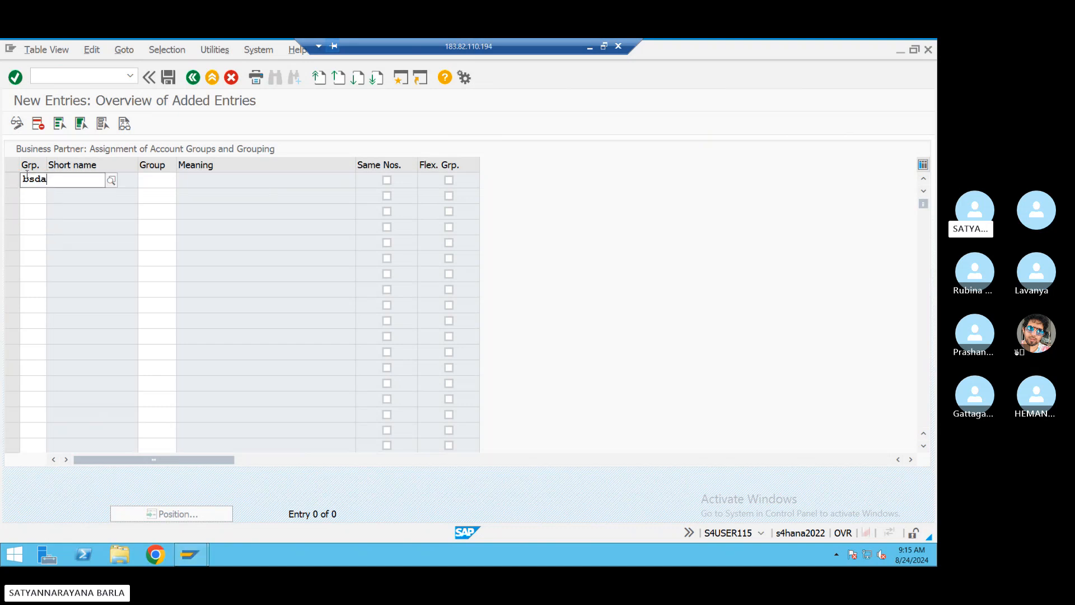
{"action": "left_click", "coordinate": [150, 182]}
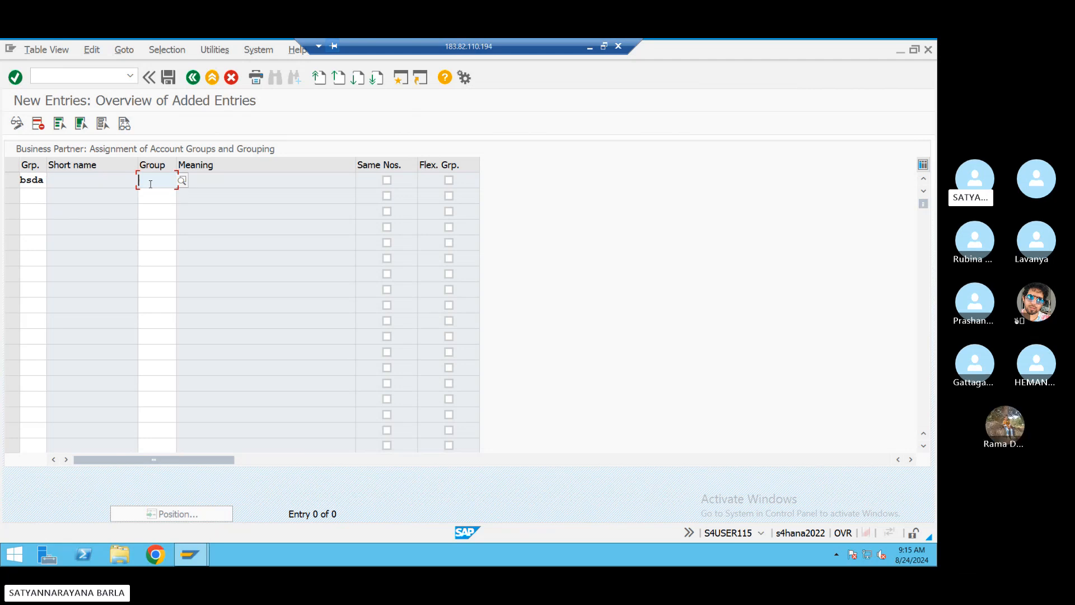
{"action": "type", "text": "bsda"}
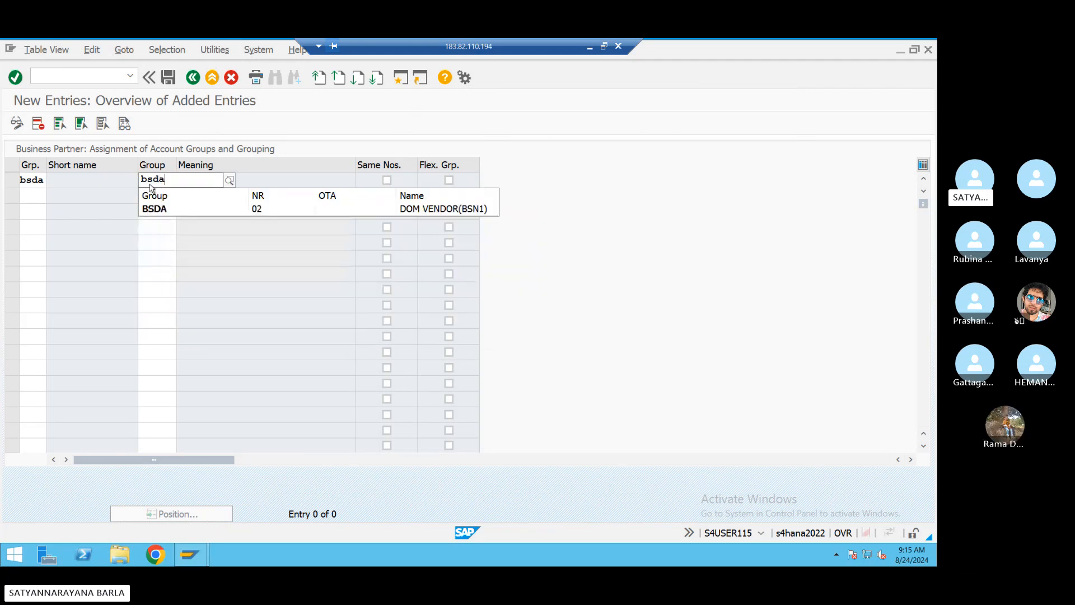
{"action": "key", "text": "Return"}
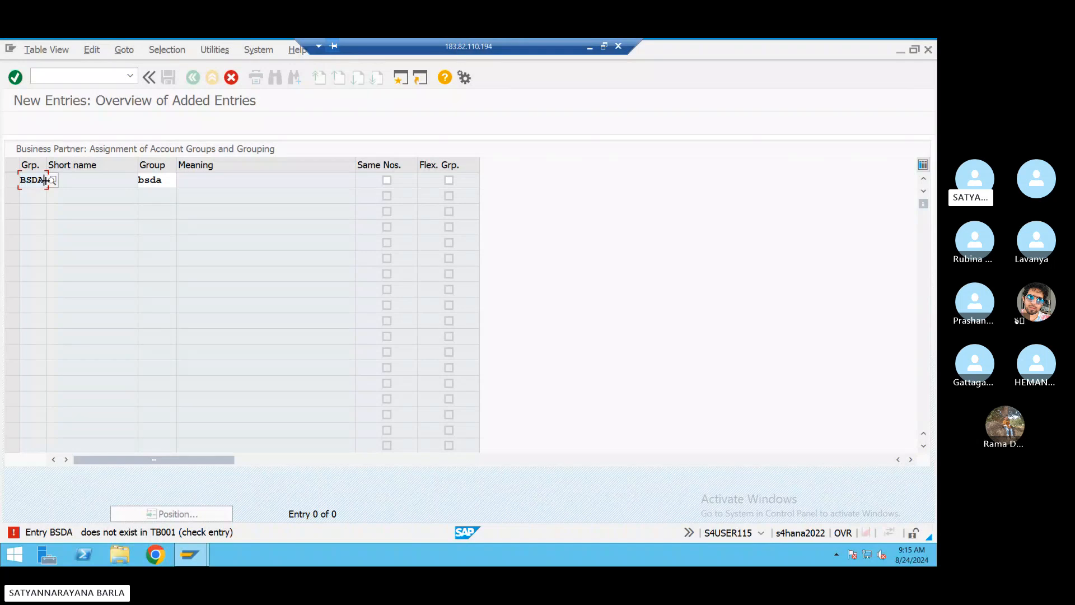
- Discard the unsaved BSDA entry and return to the IMG structure
{"action": "key", "text": "BackSpace"}
{"action": "key", "text": "BackSpace"}
{"action": "key", "text": "BackSpace"}
{"action": "key", "text": "BackSpace"}
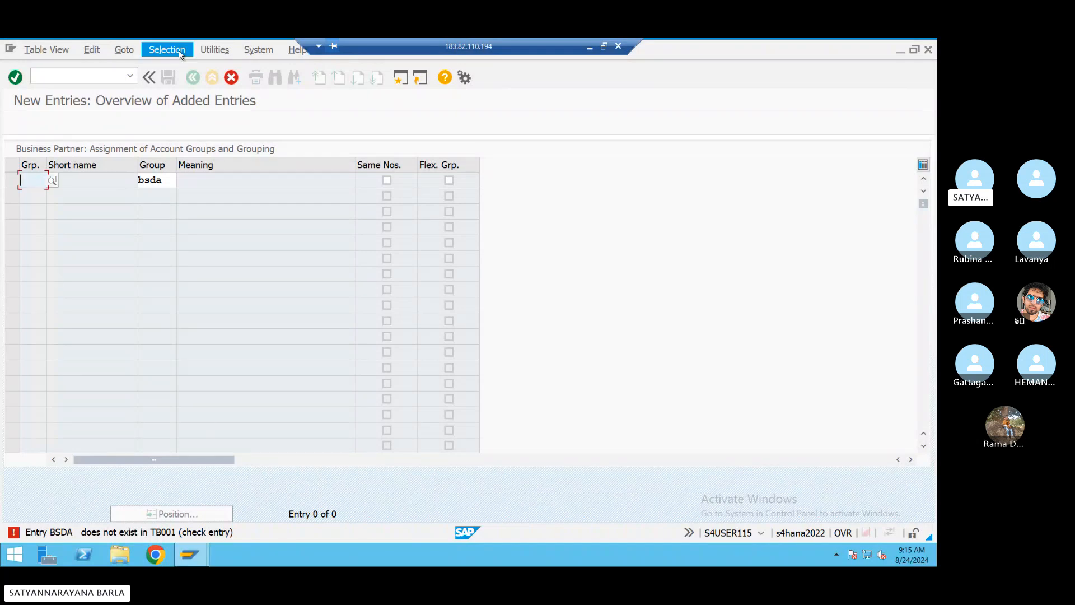
{"action": "left_click", "coordinate": [231, 77]}
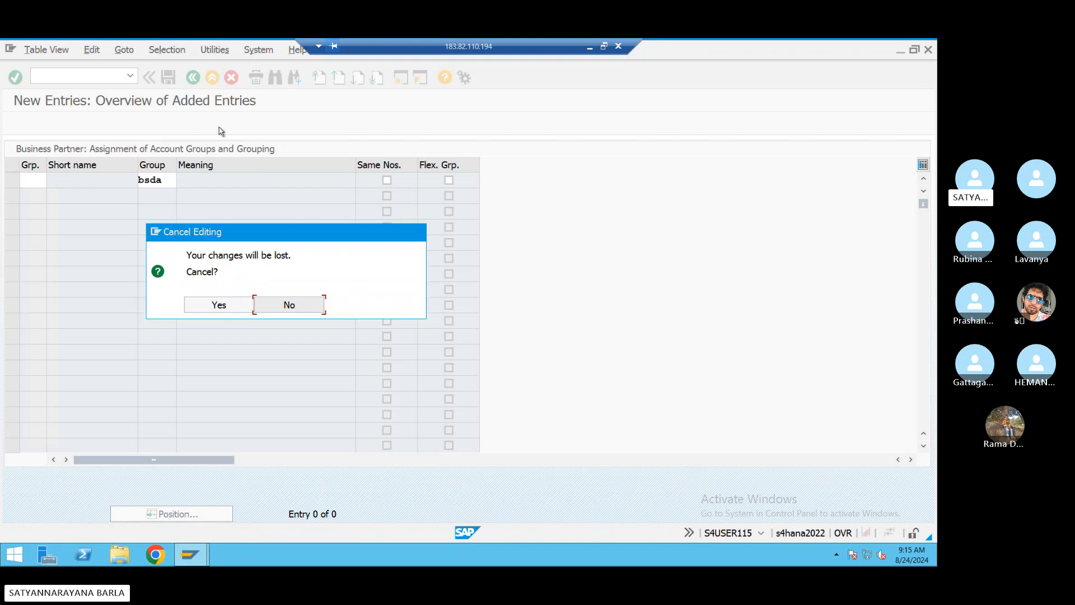
{"action": "left_click", "coordinate": [231, 307]}
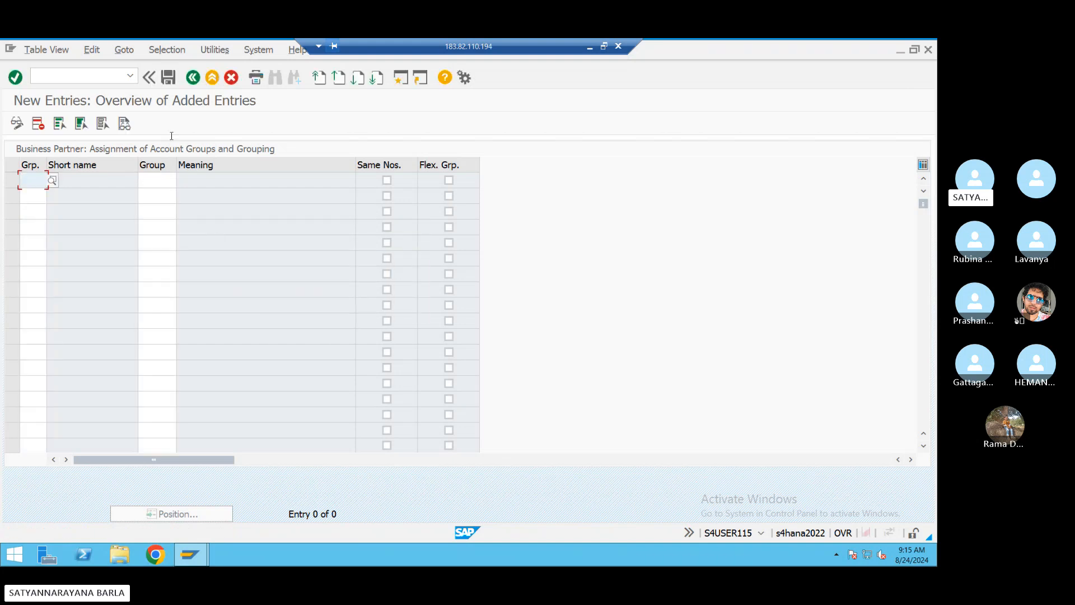
{"action": "left_click", "coordinate": [193, 77]}
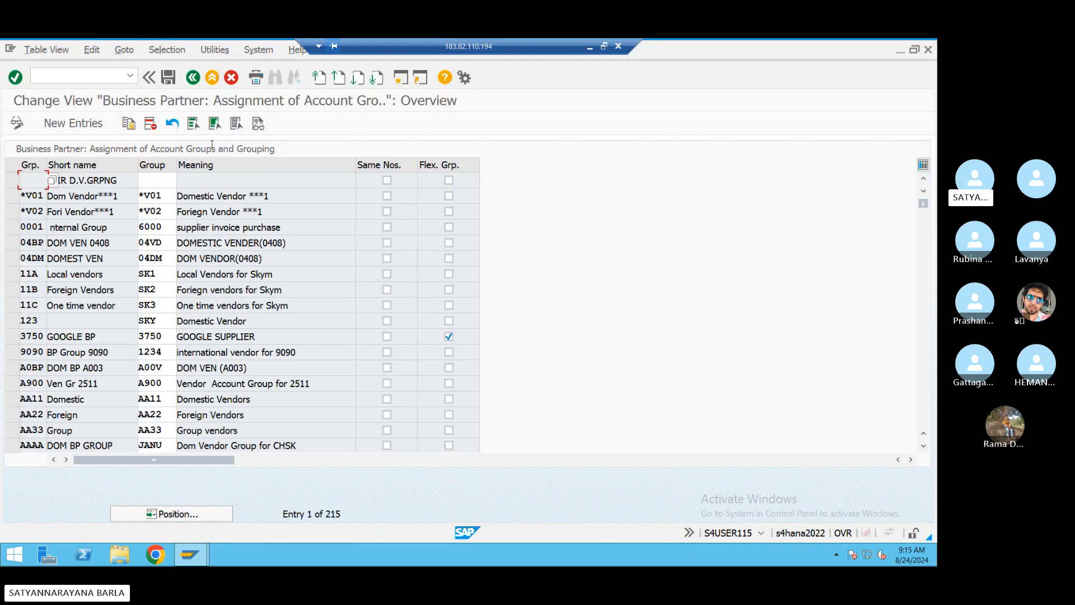
{"action": "left_click", "coordinate": [193, 77]}
- Open the BP groupings definition and search the list for grouping BSDA
{"action": "scroll", "coordinate": [138, 235], "scroll_direction": "up", "scroll_amount": 5}
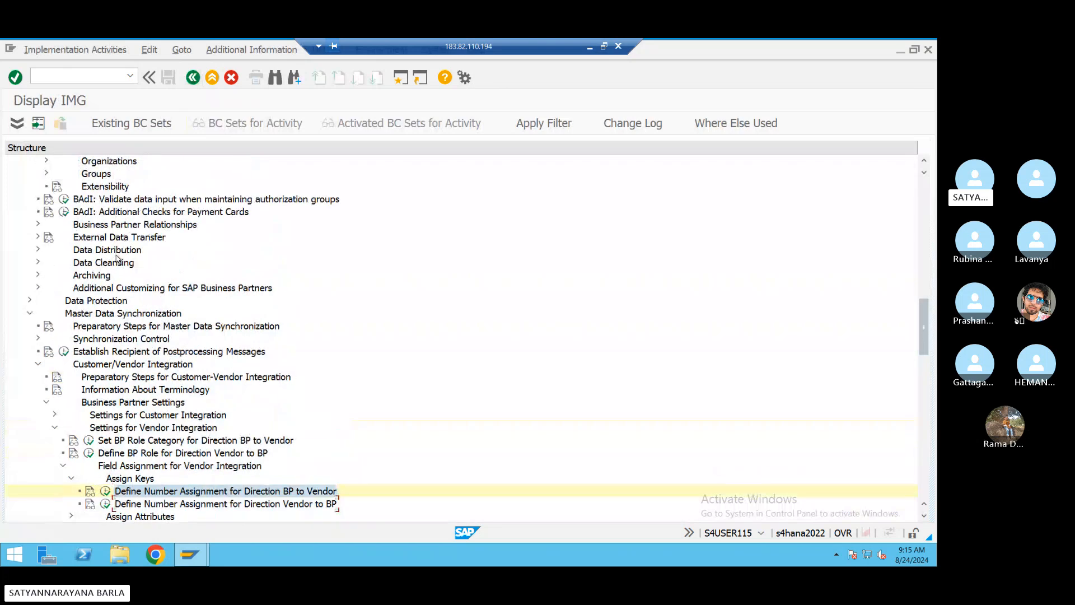
{"action": "scroll", "coordinate": [118, 259], "scroll_direction": "up", "scroll_amount": 3}
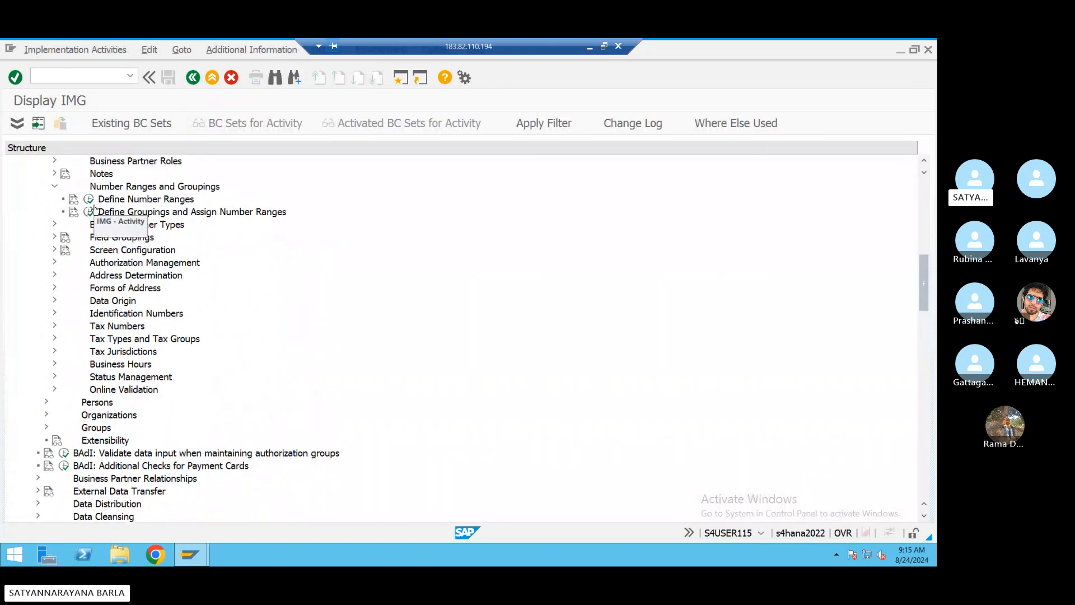
{"action": "left_click", "coordinate": [89, 212]}
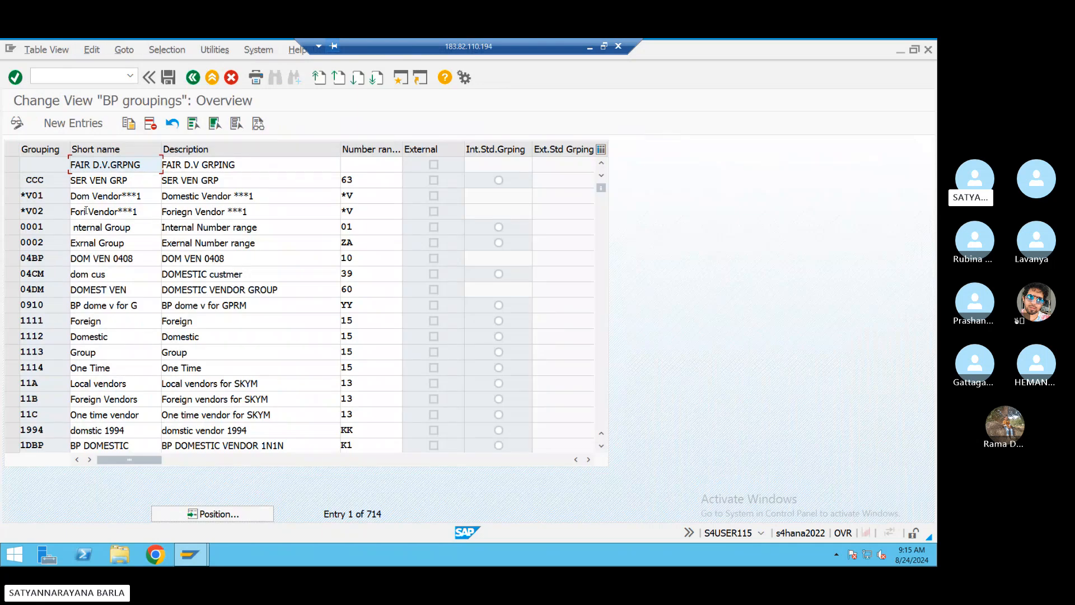
{"action": "left_click", "coordinate": [215, 511]}
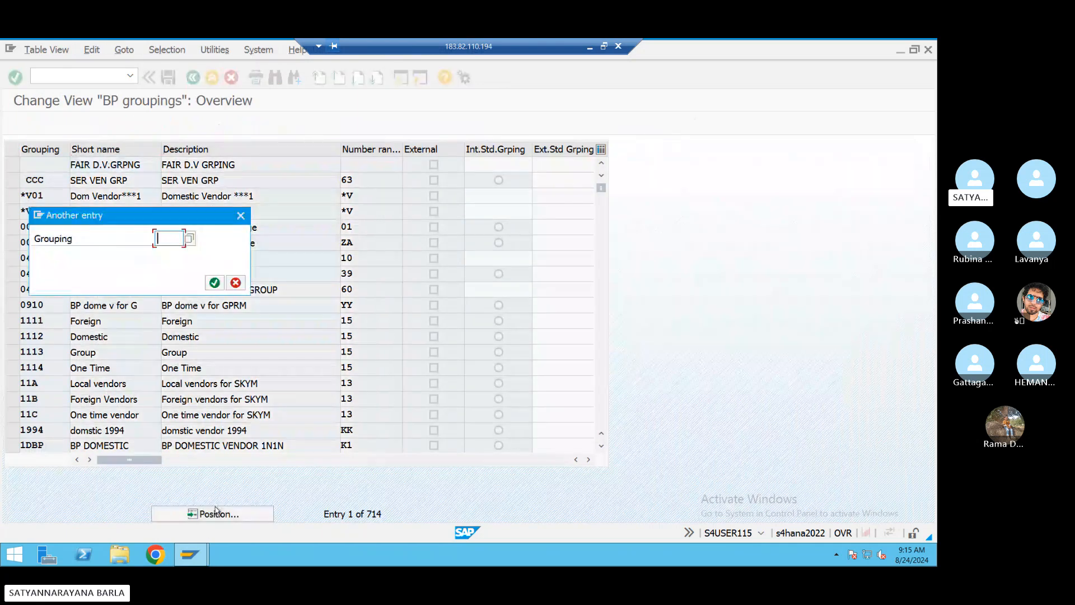
{"action": "type", "text": "bsda"}
{"action": "key", "text": "Return"}
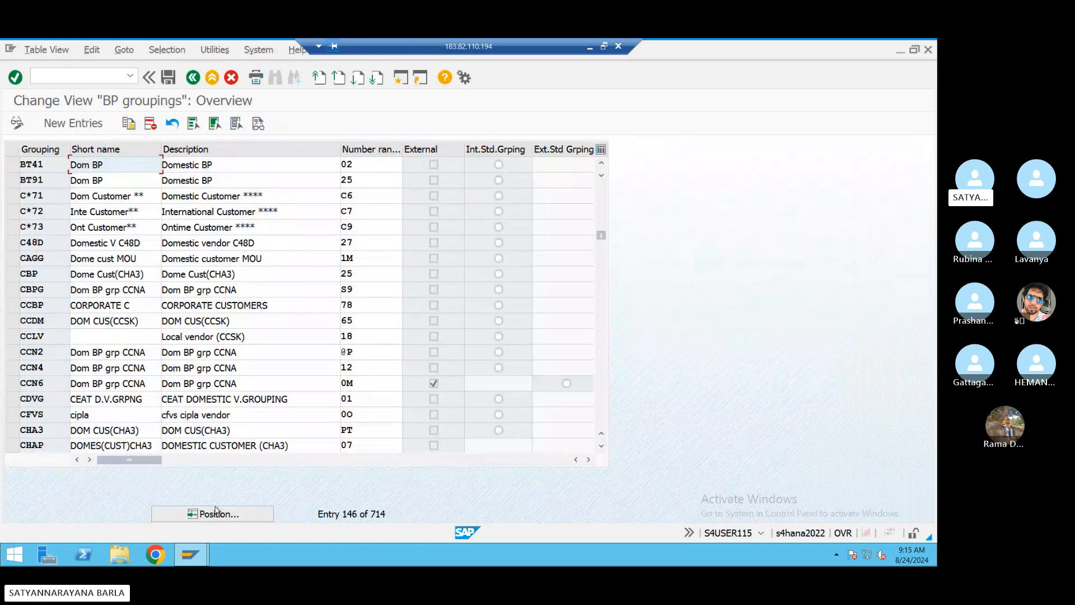
{"action": "scroll", "coordinate": [284, 333], "scroll_direction": "up", "scroll_amount": 2}
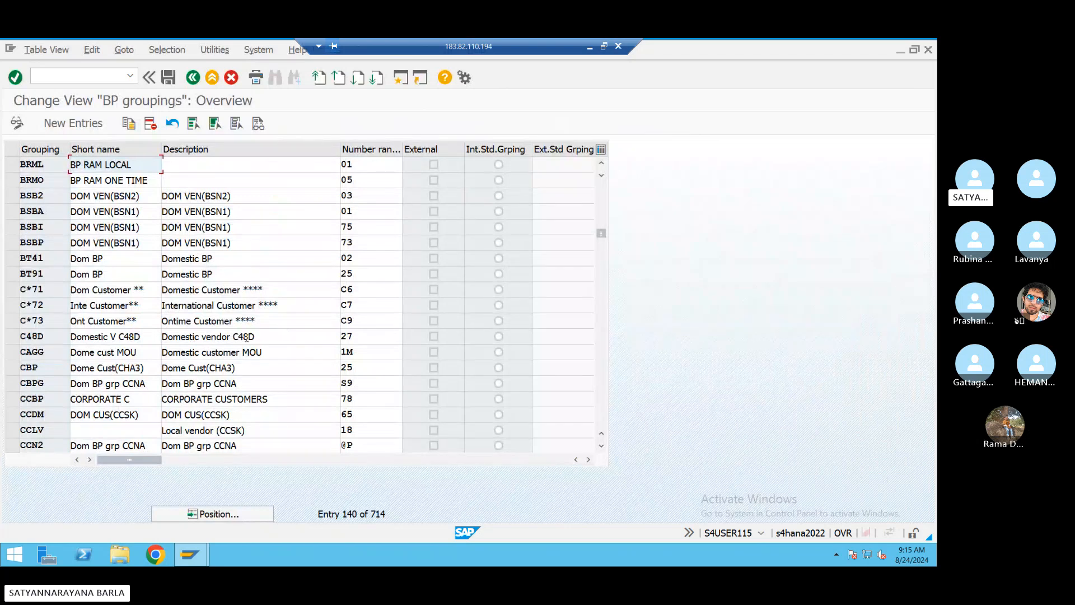
- Start a new grouping entry with code 'bsb', then abandon it and return to the groupings list
{"action": "left_click", "coordinate": [73, 123]}
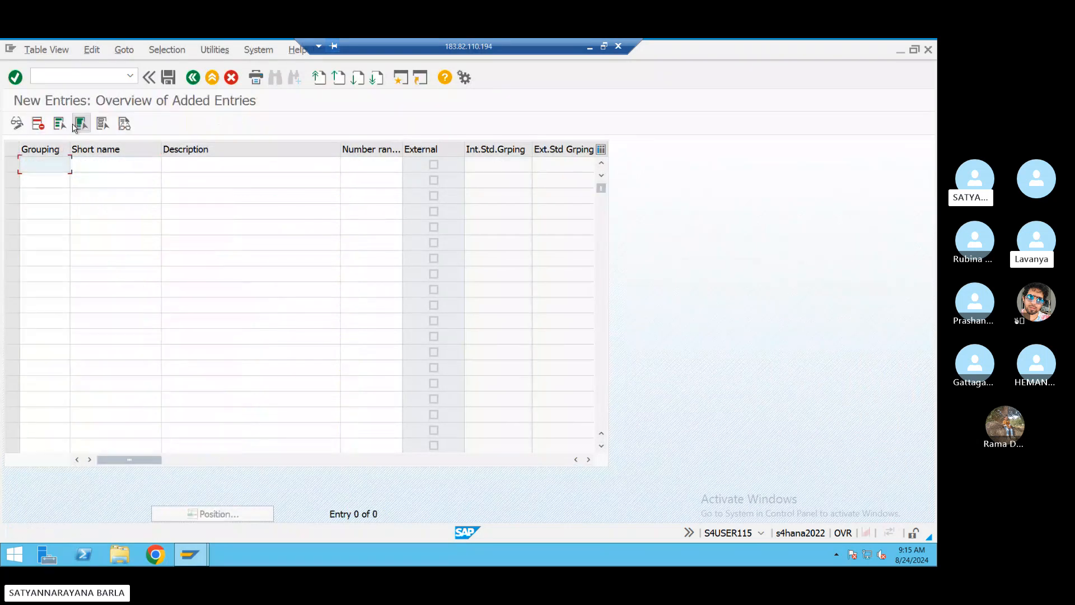
{"action": "left_click", "coordinate": [51, 159]}
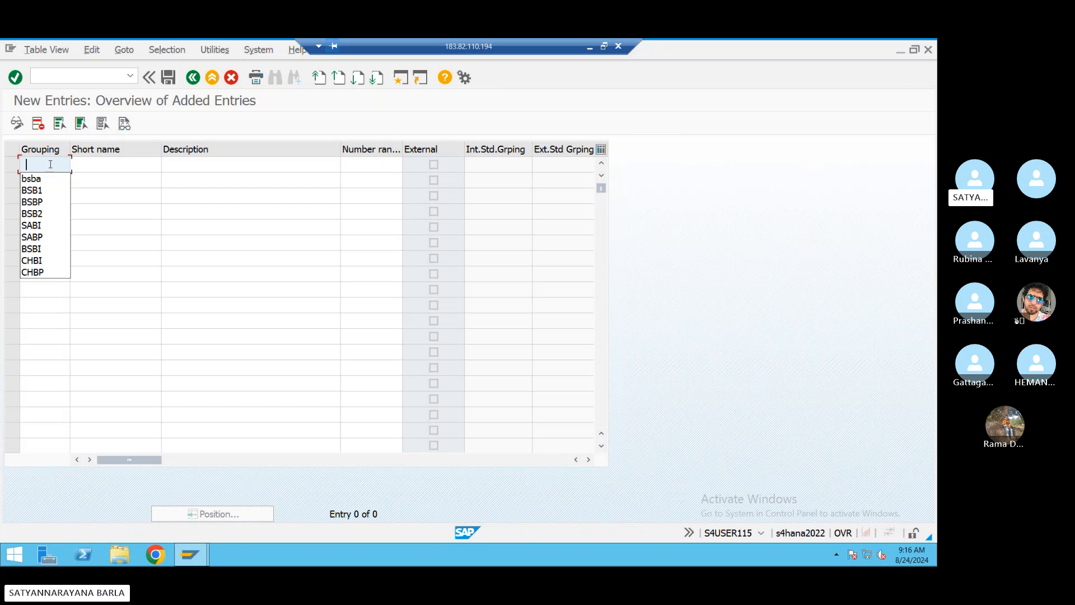
{"action": "type", "text": "bsb"}
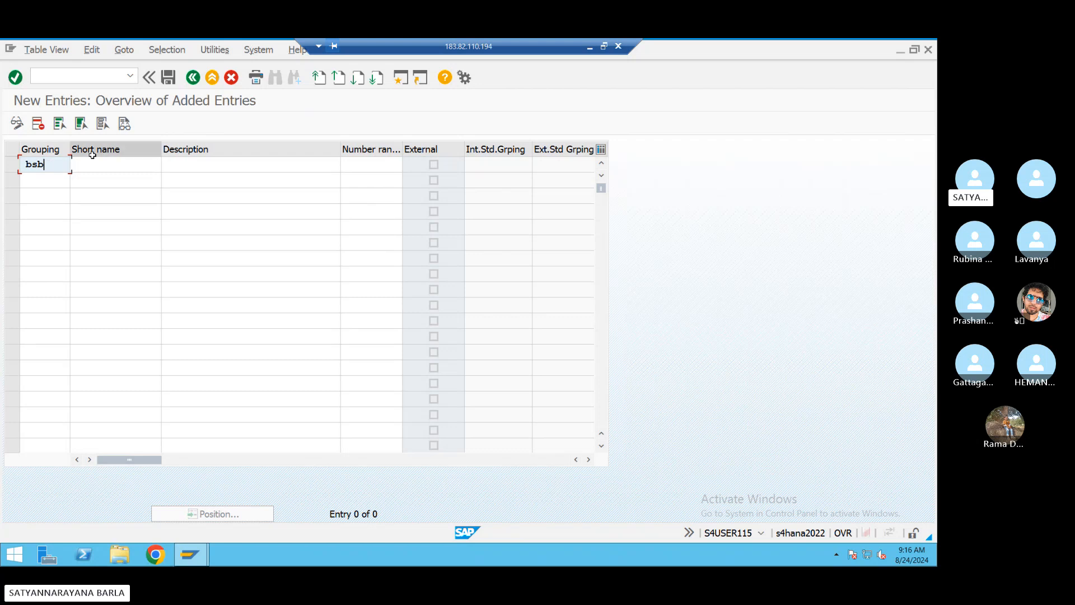
{"action": "left_click_drag", "start_coordinate": [66, 164], "coordinate": [25, 165]}
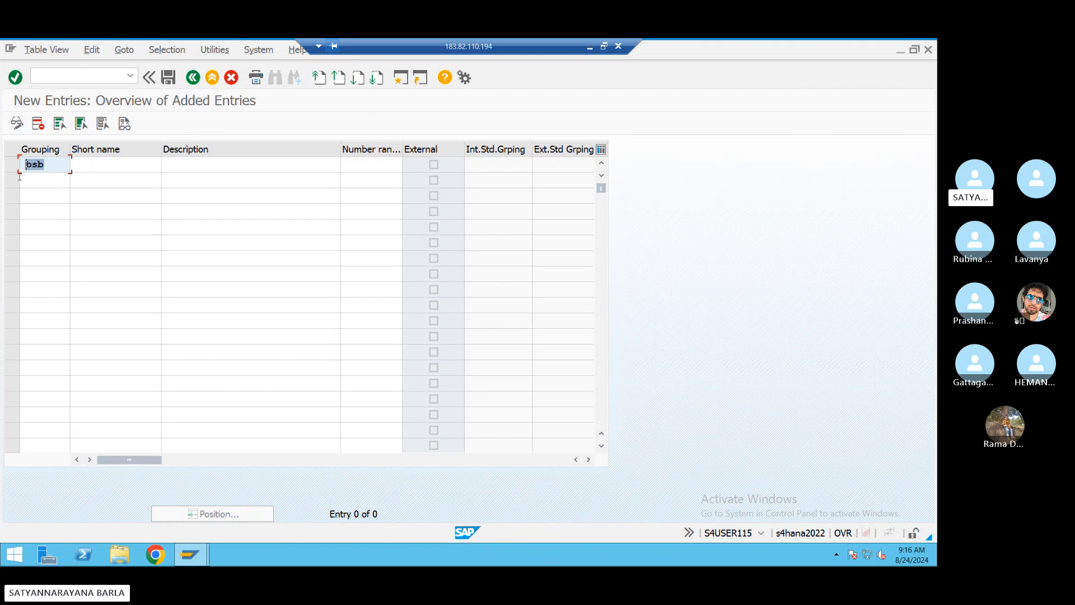
{"action": "left_click", "coordinate": [61, 170]}
{"action": "double_click", "coordinate": [56, 166]}
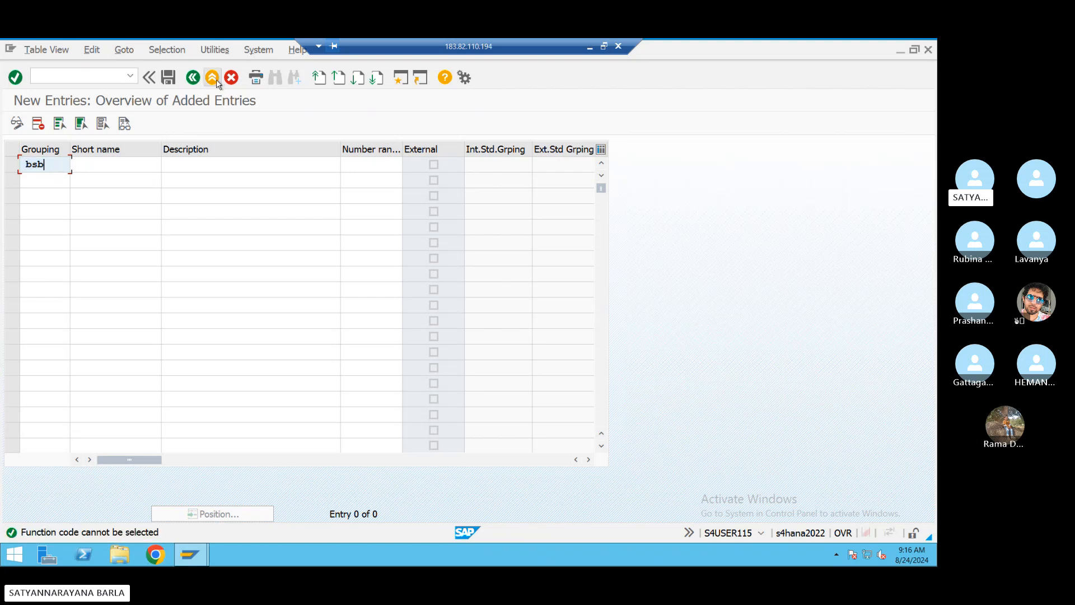
{"action": "left_click", "coordinate": [193, 77]}
- Enter new grouping BSBS with short name and description DOM VEN(BSN1) and number range 01
{"action": "left_click", "coordinate": [73, 123]}
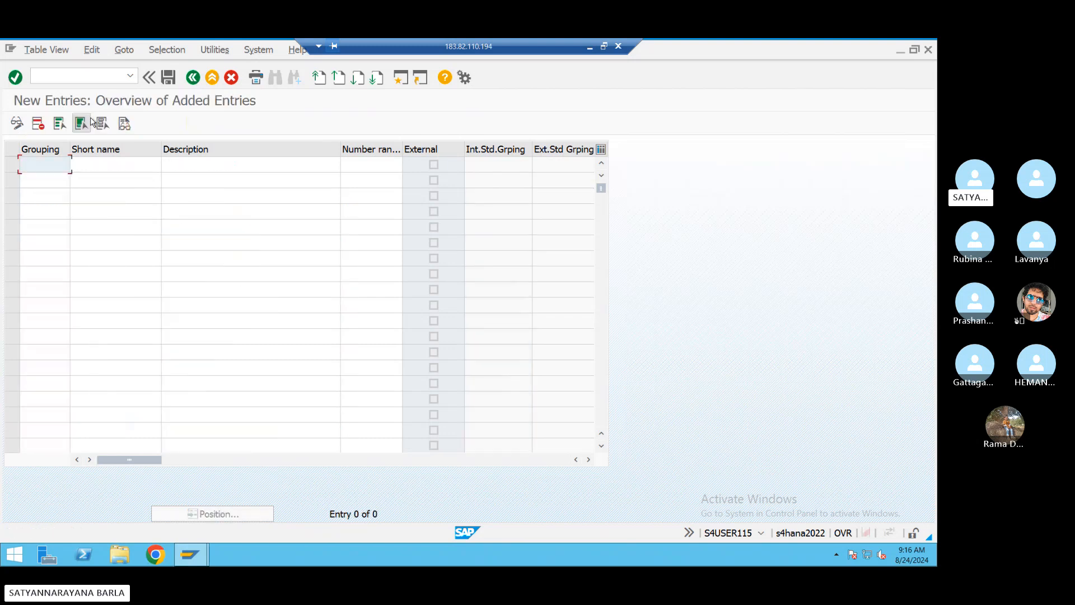
{"action": "type", "text": "bsbs"}
{"action": "left_click", "coordinate": [127, 164]}
{"action": "left_click", "coordinate": [127, 164]}
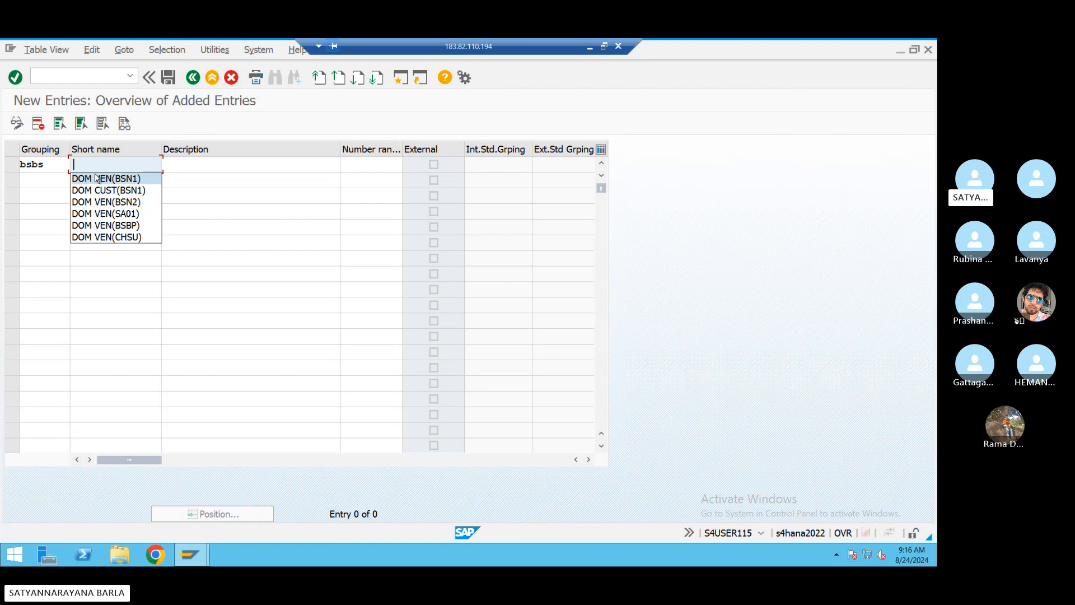
{"action": "left_click", "coordinate": [99, 178]}
{"action": "left_click", "coordinate": [209, 167]}
{"action": "left_click", "coordinate": [203, 168]}
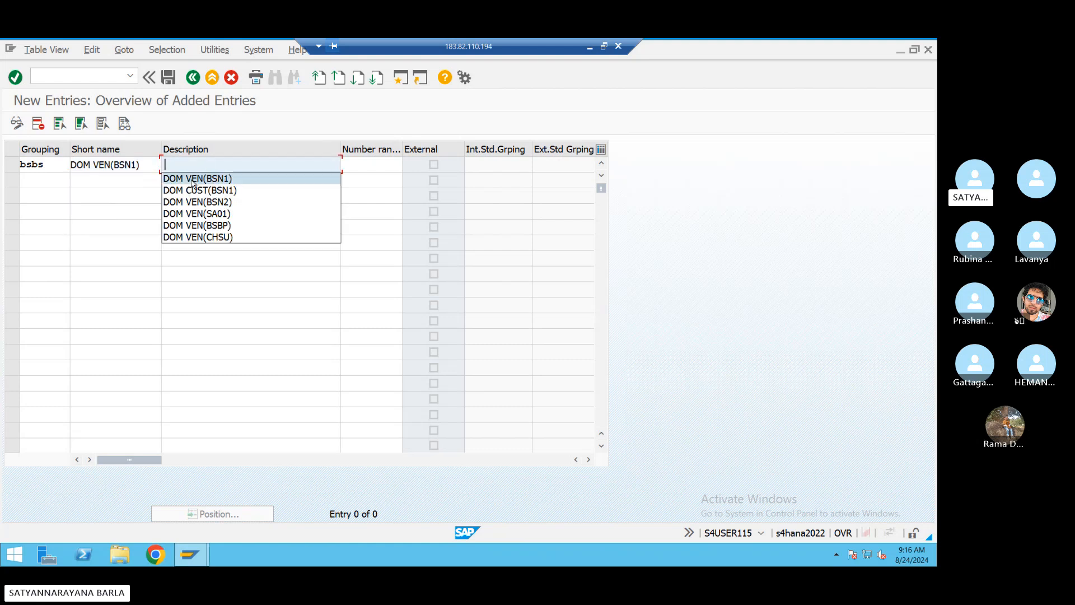
{"action": "left_click", "coordinate": [193, 178]}
{"action": "left_click", "coordinate": [364, 167]}
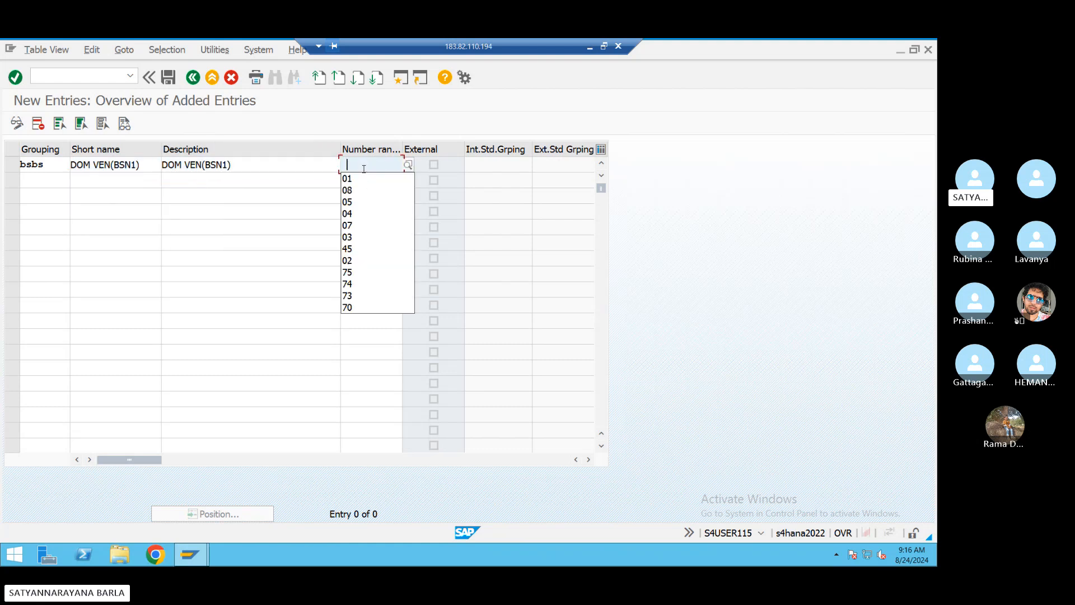
{"action": "left_click", "coordinate": [360, 179]}
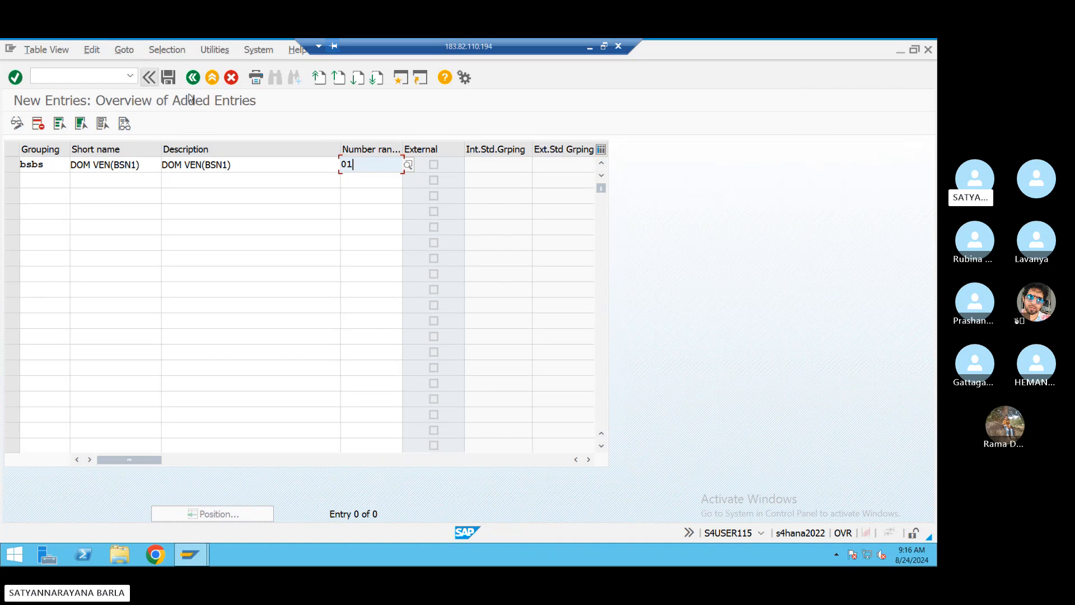
- Save the BSBS grouping under the customizing request and go back to the configuration tree
{"action": "left_click", "coordinate": [171, 82]}
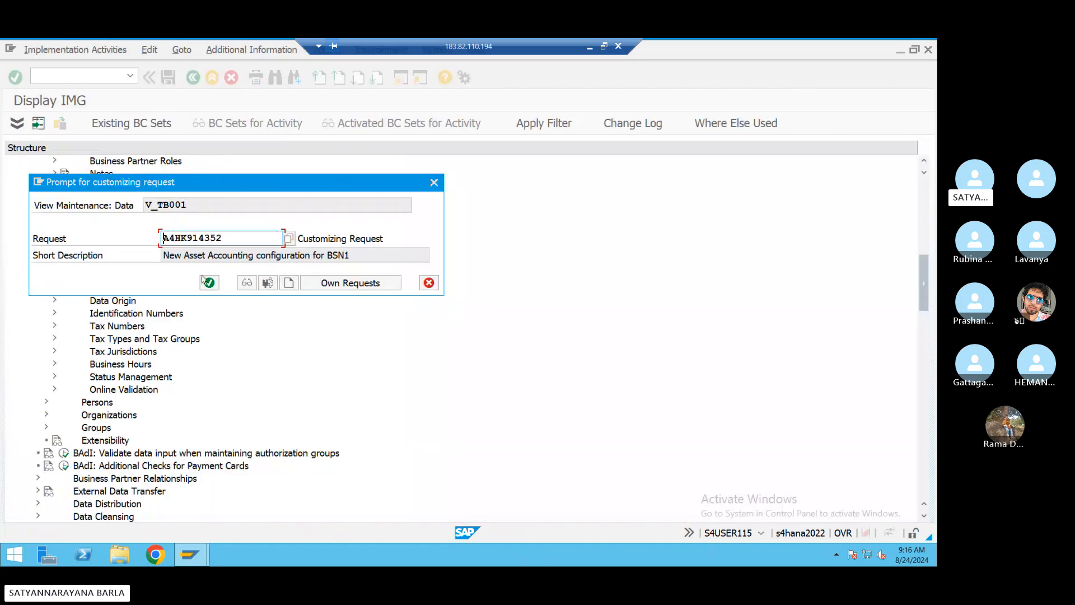
{"action": "left_click", "coordinate": [207, 282]}
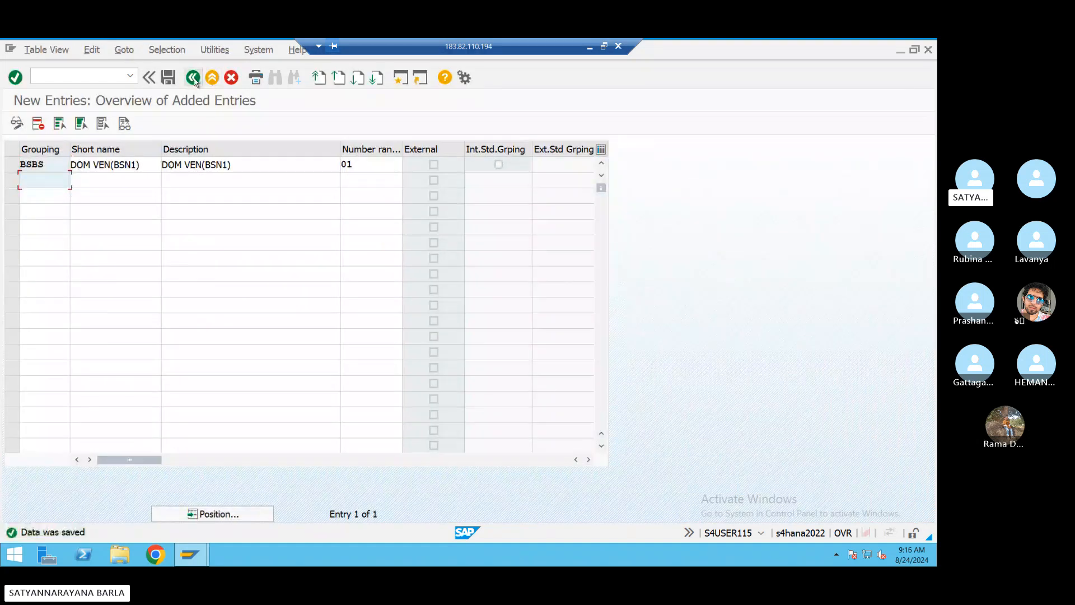
{"action": "left_click", "coordinate": [194, 79]}
{"action": "left_click", "coordinate": [194, 79]}
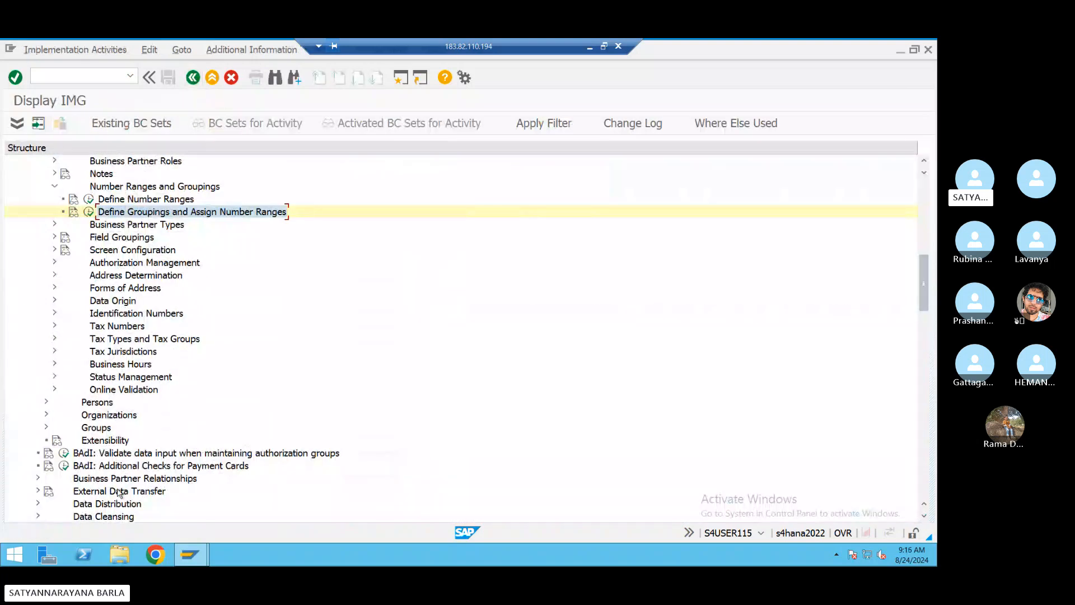
- Open Define Number Assignment for Direction BP to Vendor
{"action": "scroll", "coordinate": [138, 432], "scroll_direction": "down", "scroll_amount": 2}
{"action": "scroll", "coordinate": [139, 422], "scroll_direction": "down", "scroll_amount": 4}
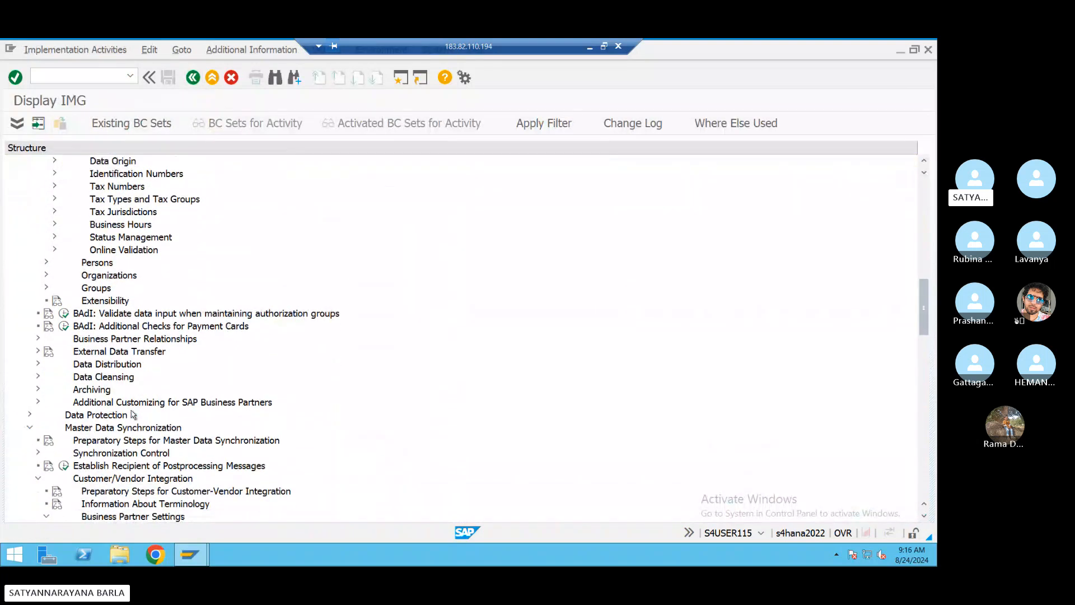
{"action": "scroll", "coordinate": [66, 447], "scroll_direction": "down", "scroll_amount": 2}
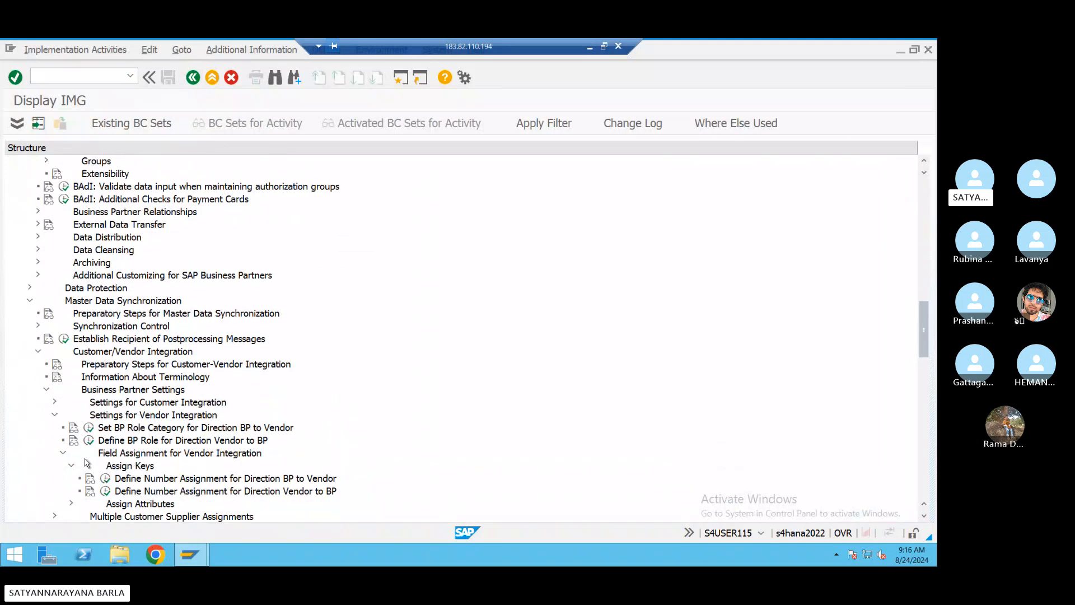
{"action": "scroll", "coordinate": [118, 488], "scroll_direction": "down", "scroll_amount": 1}
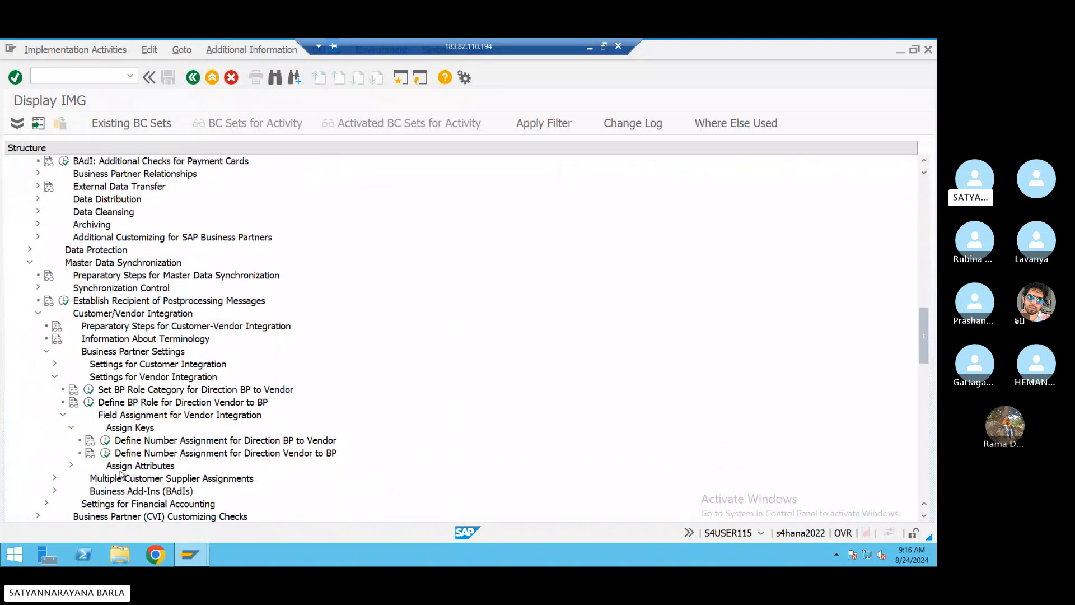
{"action": "left_click", "coordinate": [105, 441]}
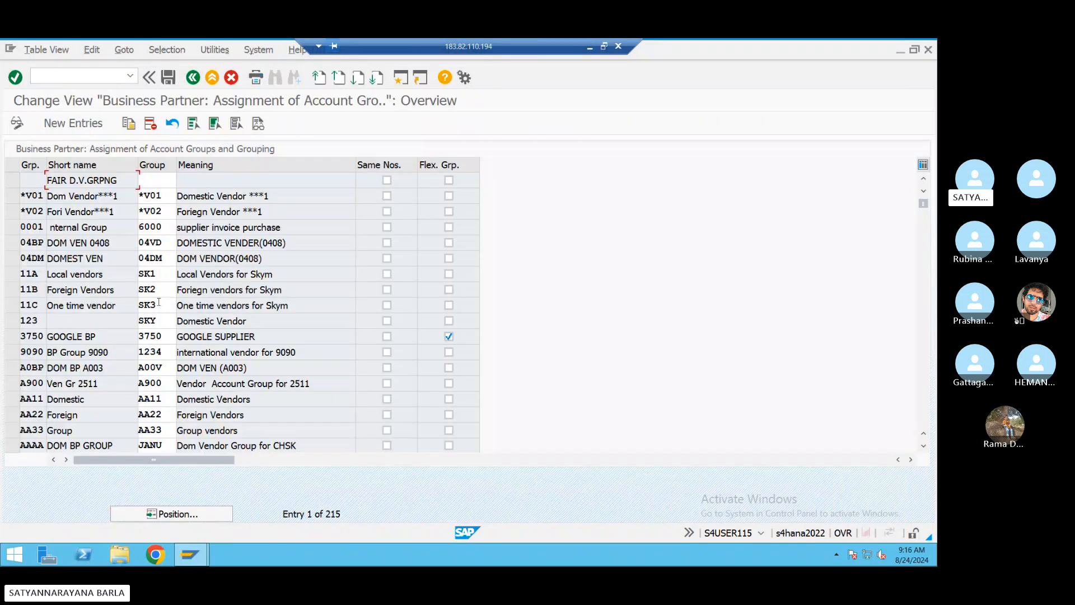
- Add a new row assigning grouping BSBS to vendor account group BSDA
{"action": "left_click", "coordinate": [73, 123]}
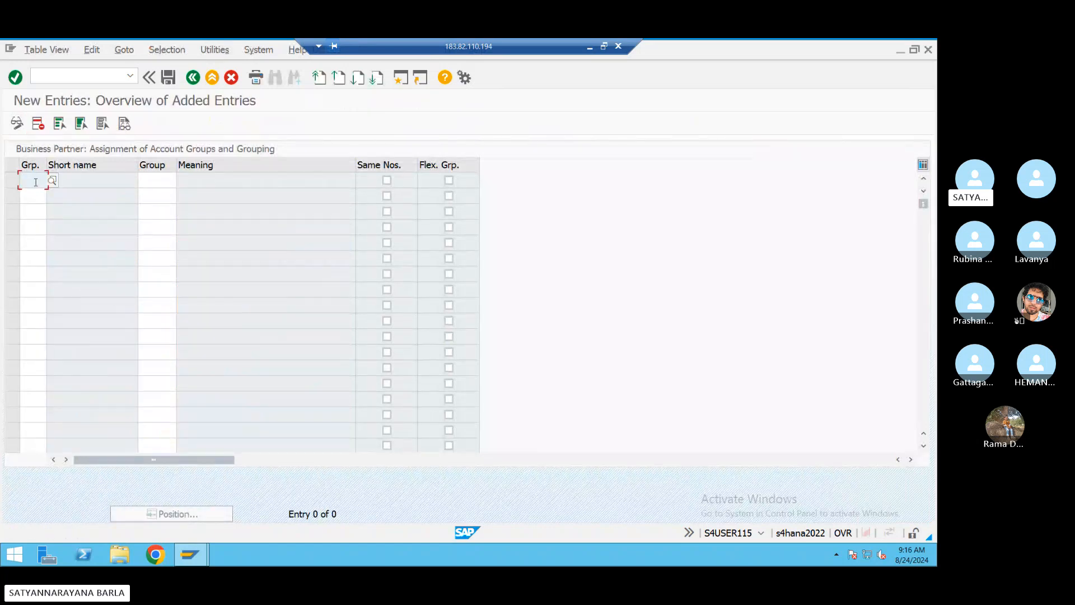
{"action": "type", "text": "bsbs"}
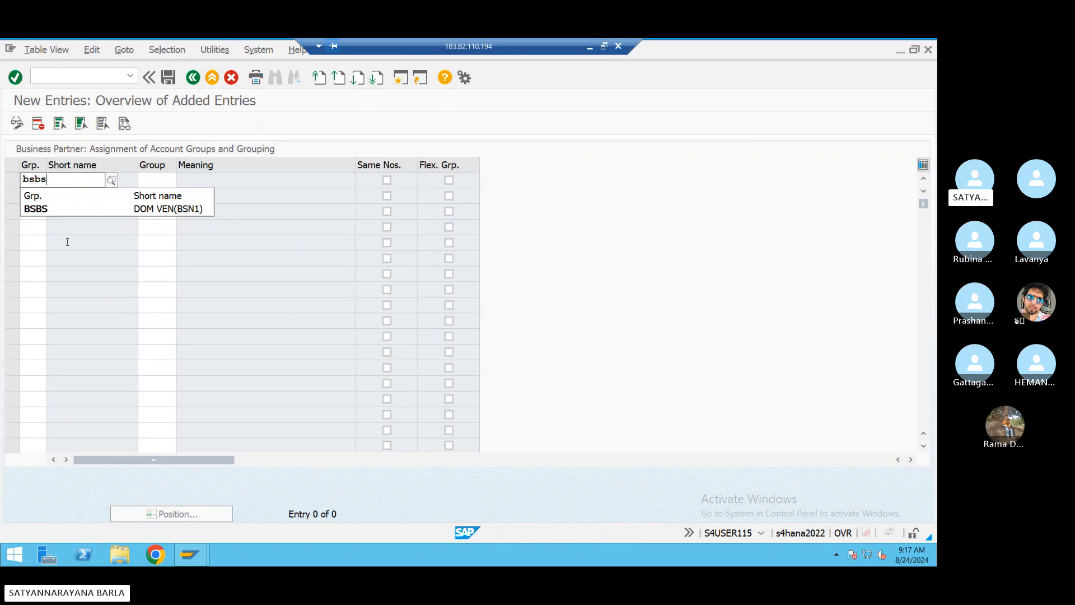
{"action": "left_click", "coordinate": [69, 208]}
{"action": "left_click", "coordinate": [139, 181]}
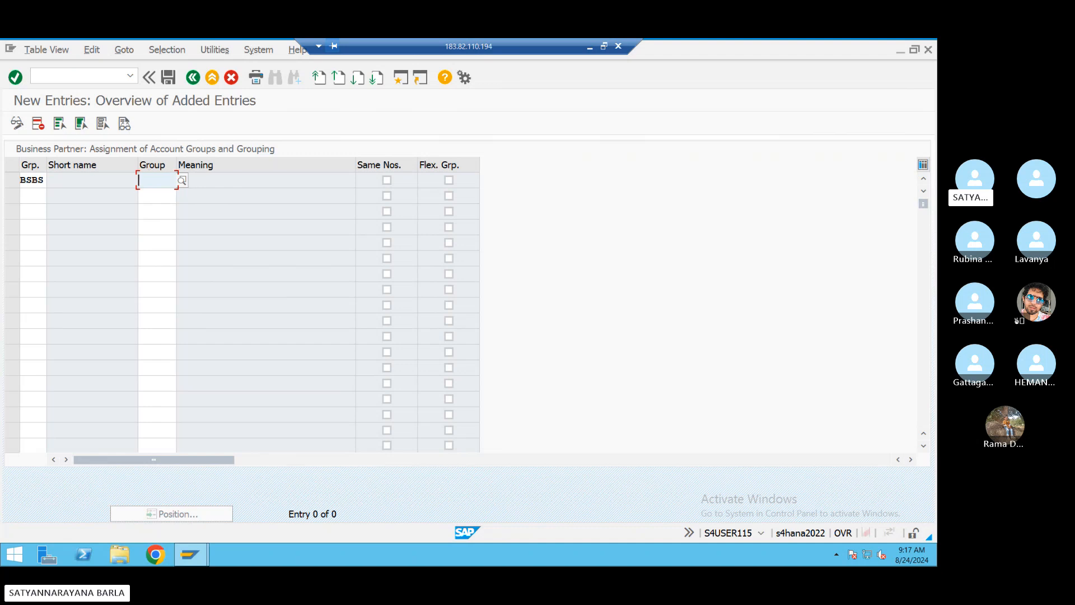
{"action": "type", "text": "bsda"}
{"action": "key", "text": "Return"}
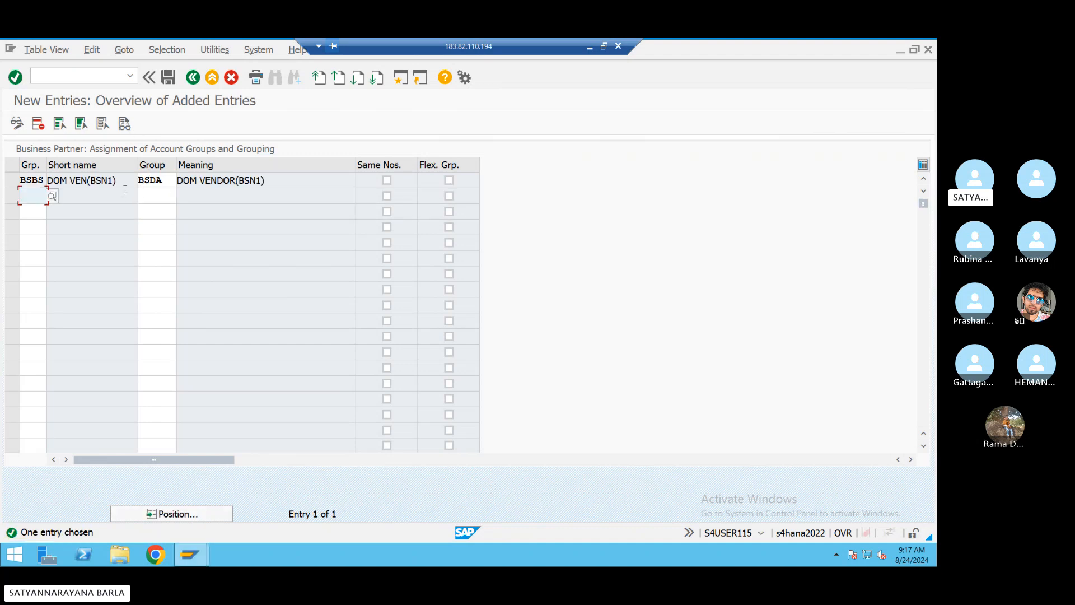
- Save the BSBS-to-BSDA assignment and confirm the customizing request
{"action": "left_click", "coordinate": [167, 79]}
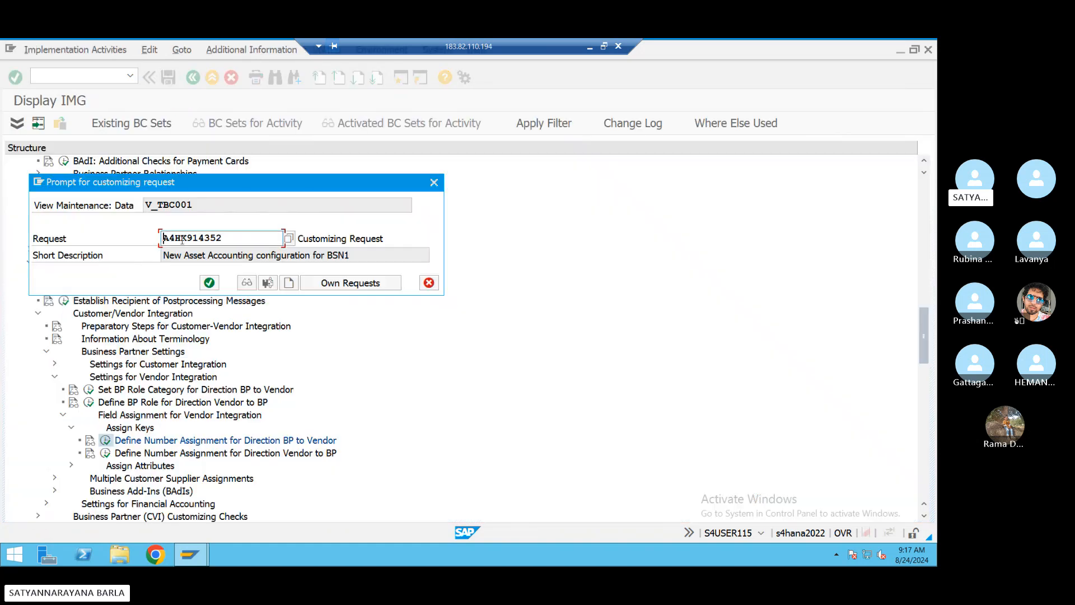
{"action": "left_click", "coordinate": [210, 281]}
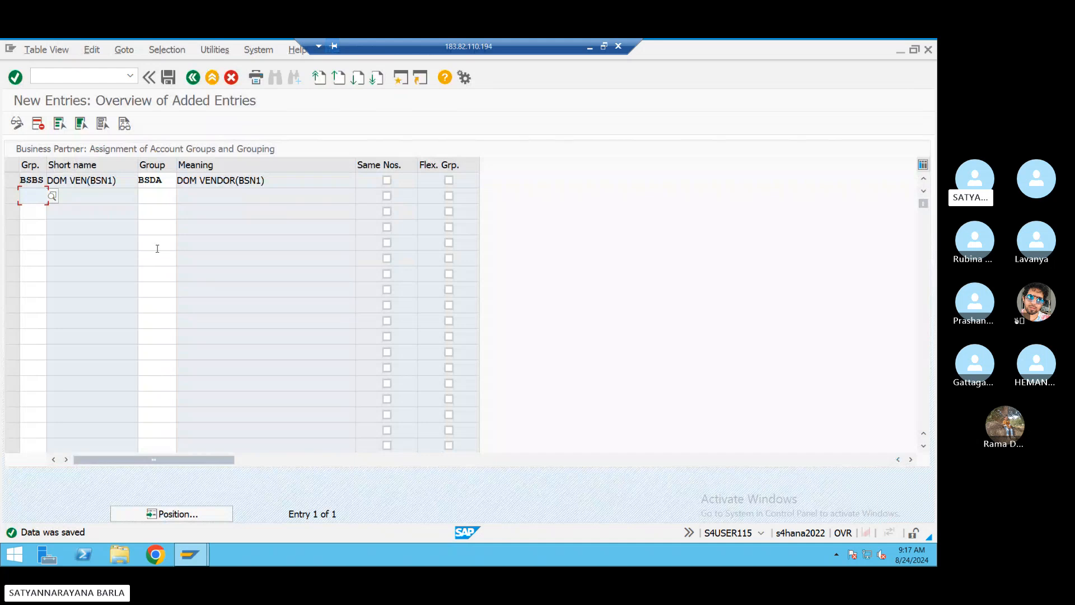
{"action": "left_click", "coordinate": [85, 76]}
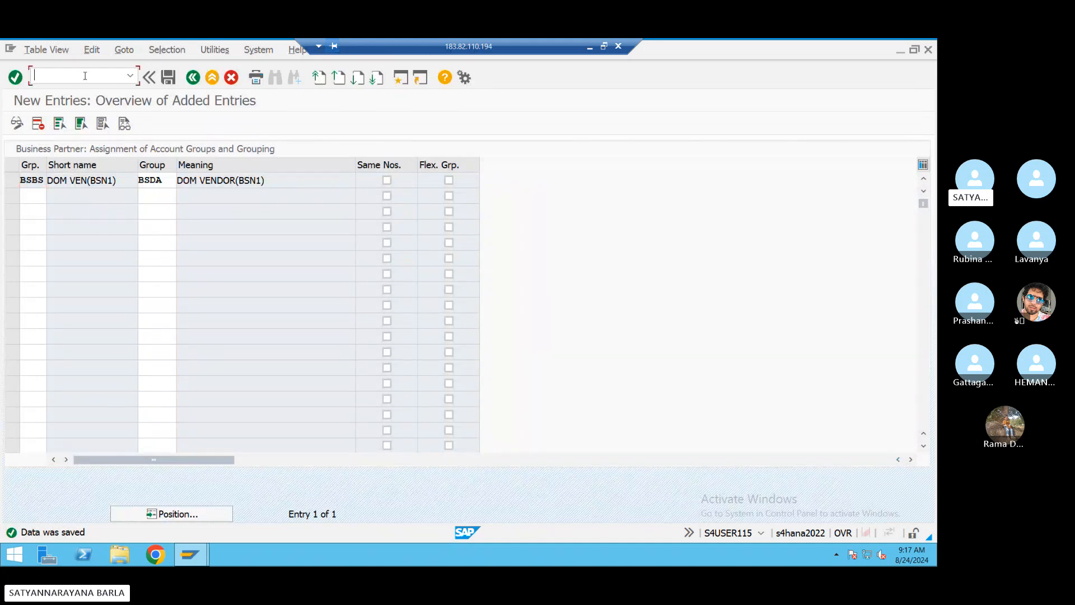
- Run /nbp and start a new Person business partner, showing the grouping list
{"action": "type", "text": "/n"}
{"action": "type", "text": "bp"}
{"action": "key", "text": "Return"}
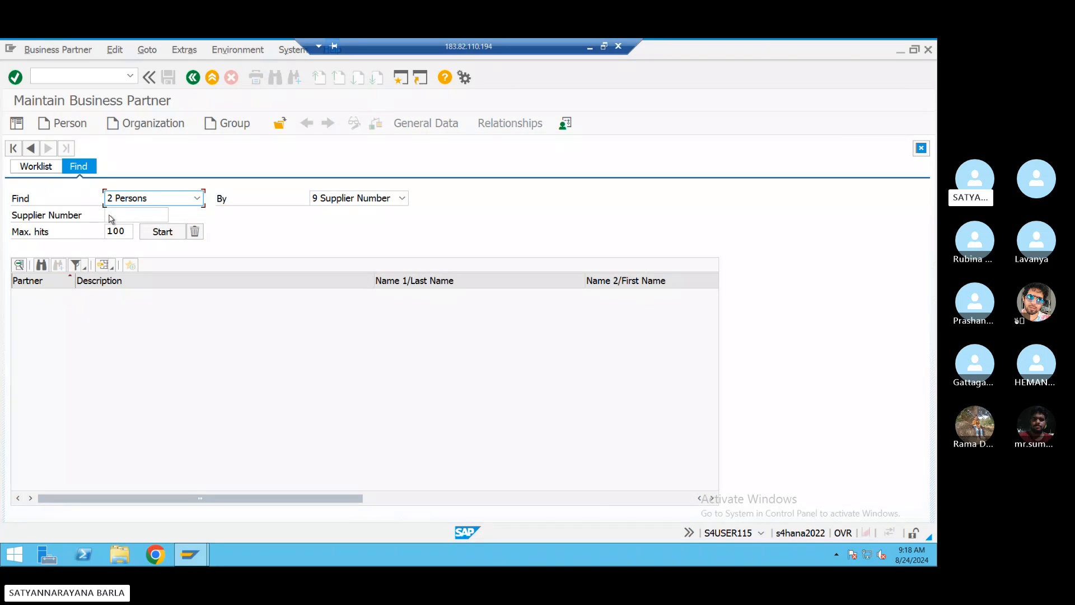
{"action": "left_click", "coordinate": [76, 131]}
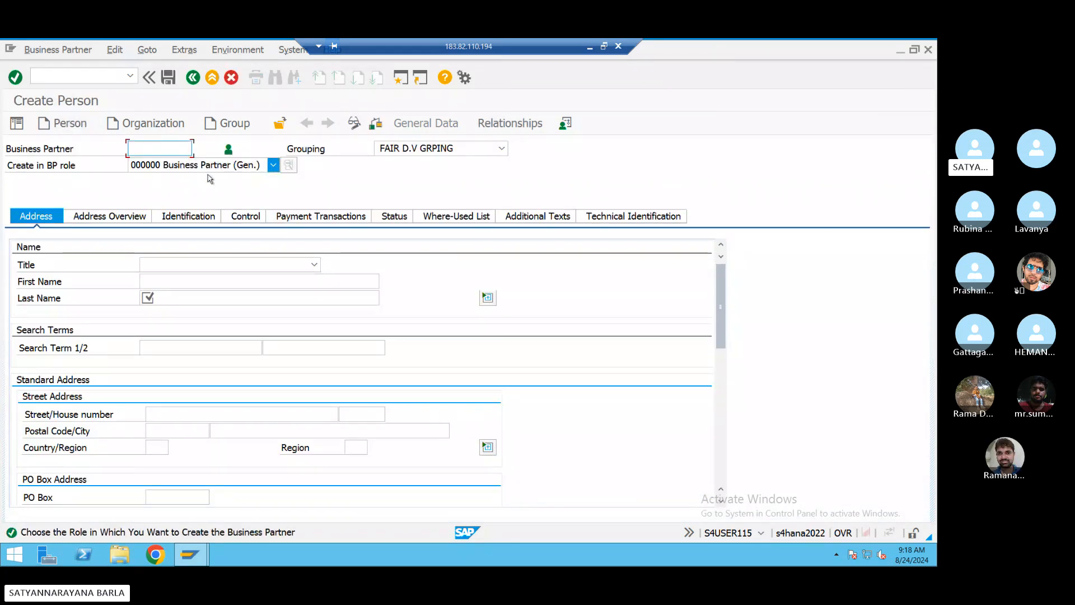
{"action": "left_click", "coordinate": [501, 148]}
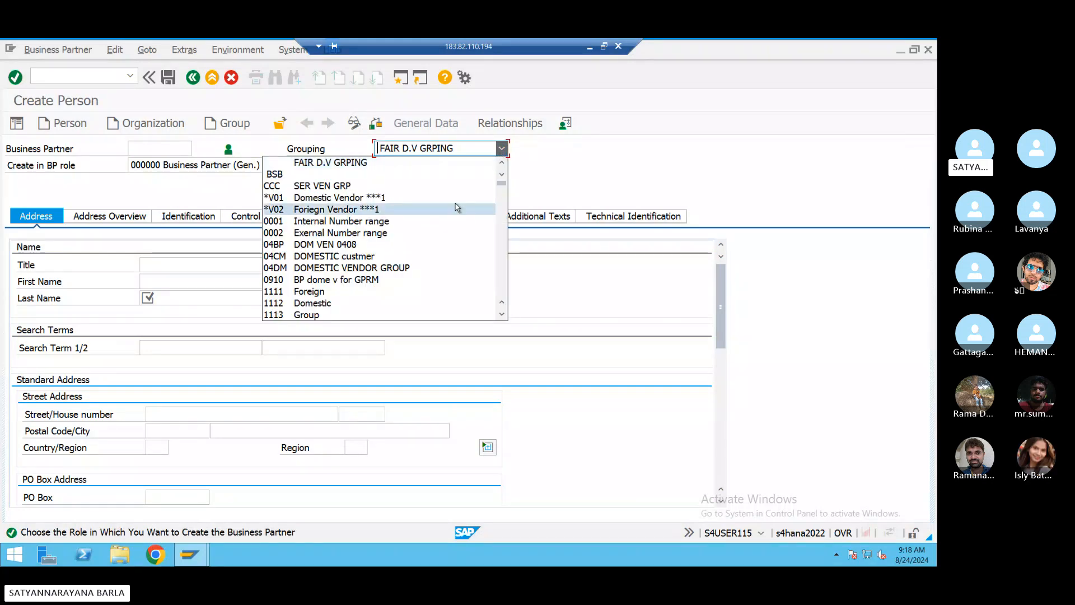
- Pick BSBS DOM VEN(BSN1) from the Grouping dropdown for the new person
{"action": "scroll", "coordinate": [458, 213], "scroll_direction": "down", "scroll_amount": 3}
{"action": "scroll", "coordinate": [457, 208], "scroll_direction": "down", "scroll_amount": 15}
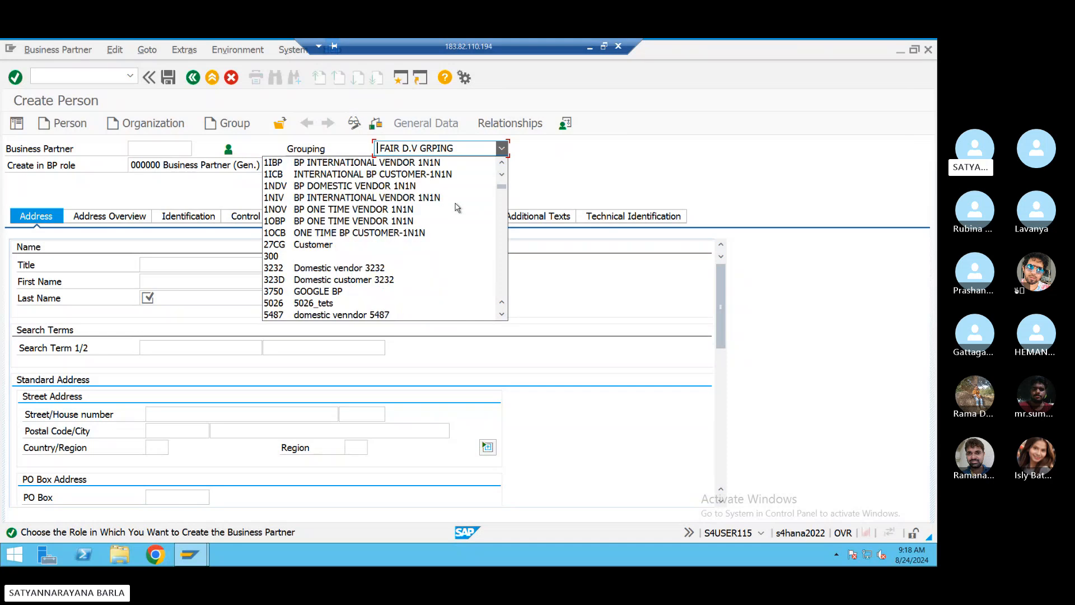
{"action": "scroll", "coordinate": [458, 208], "scroll_direction": "down", "scroll_amount": 10}
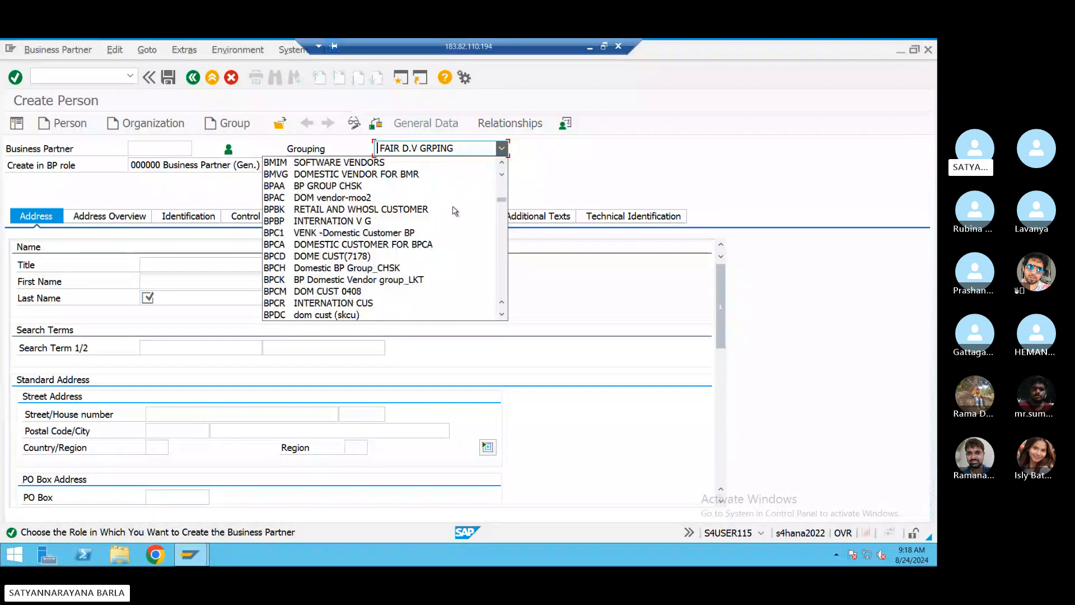
{"action": "scroll", "coordinate": [350, 225], "scroll_direction": "down", "scroll_amount": 15}
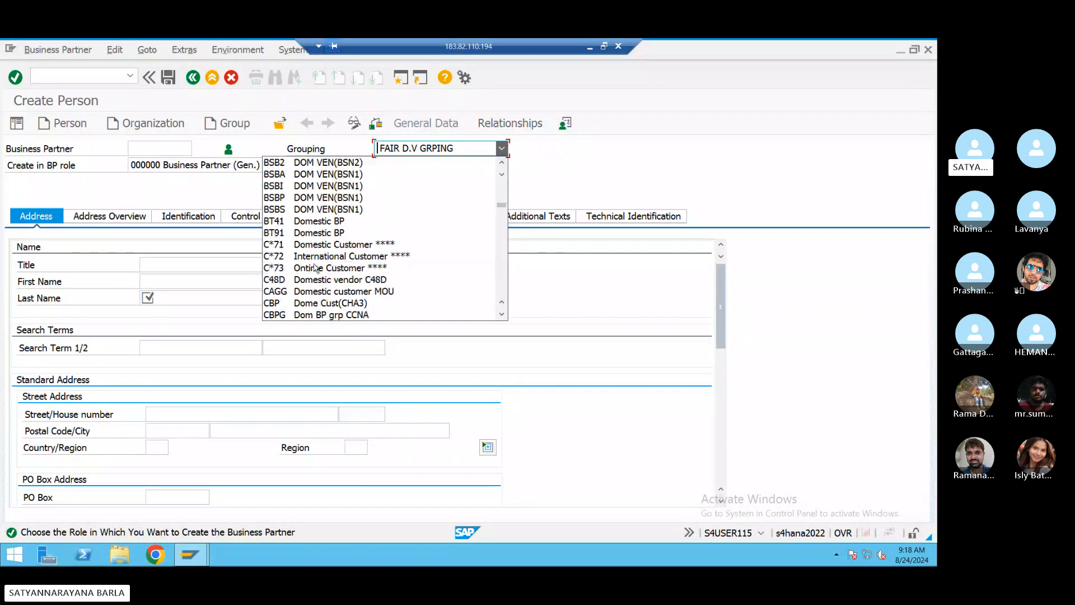
{"action": "left_click", "coordinate": [309, 213]}
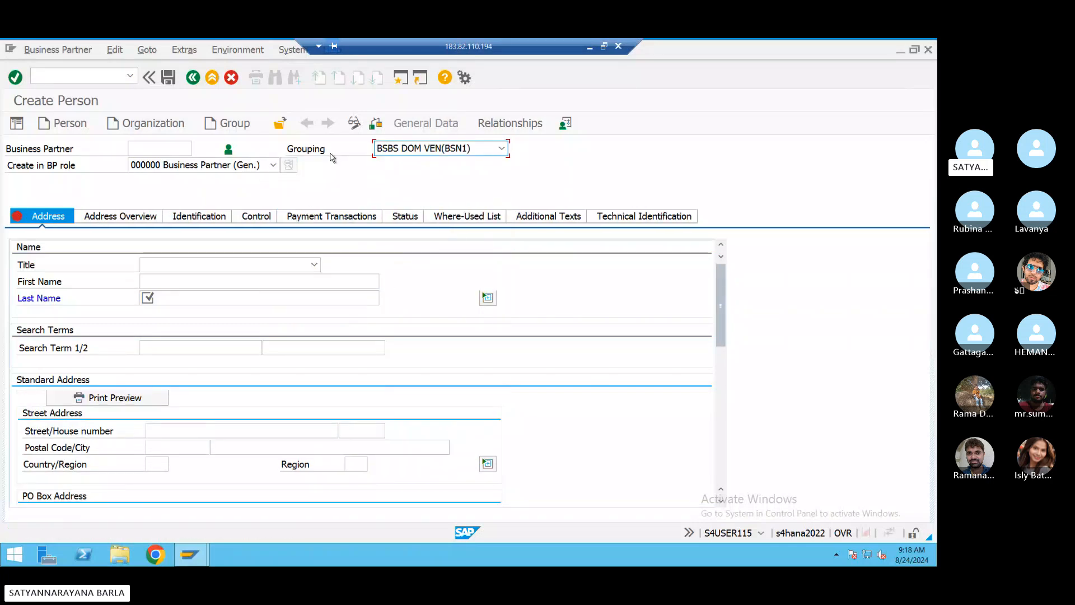
- Select BP role FLVN22 FLVN00-FI VENDOR and create the partner in that role
{"action": "left_click", "coordinate": [272, 165]}
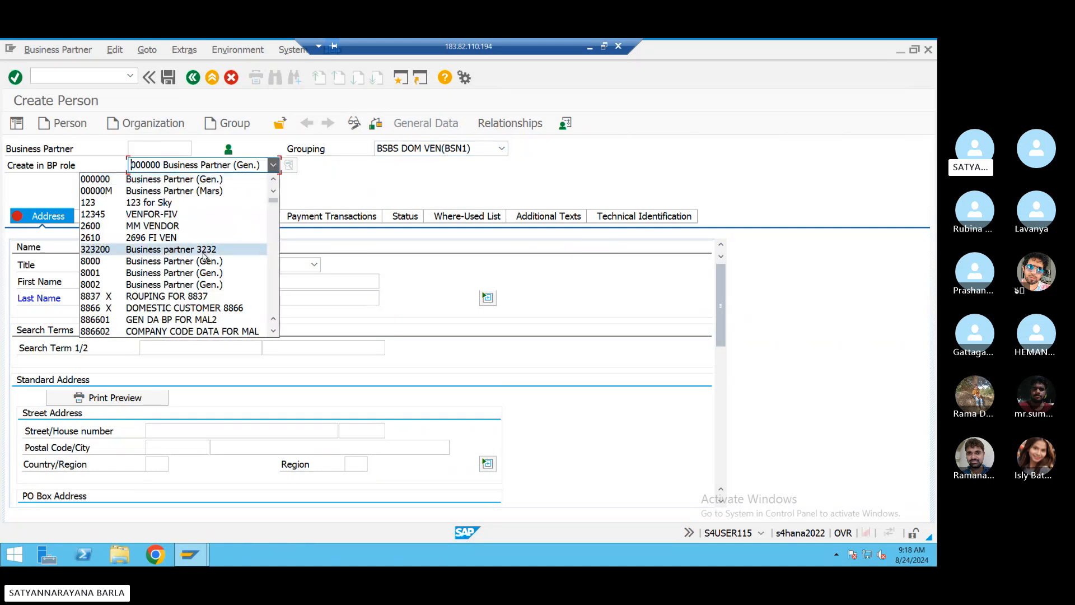
{"action": "scroll", "coordinate": [204, 257], "scroll_direction": "down", "scroll_amount": 4}
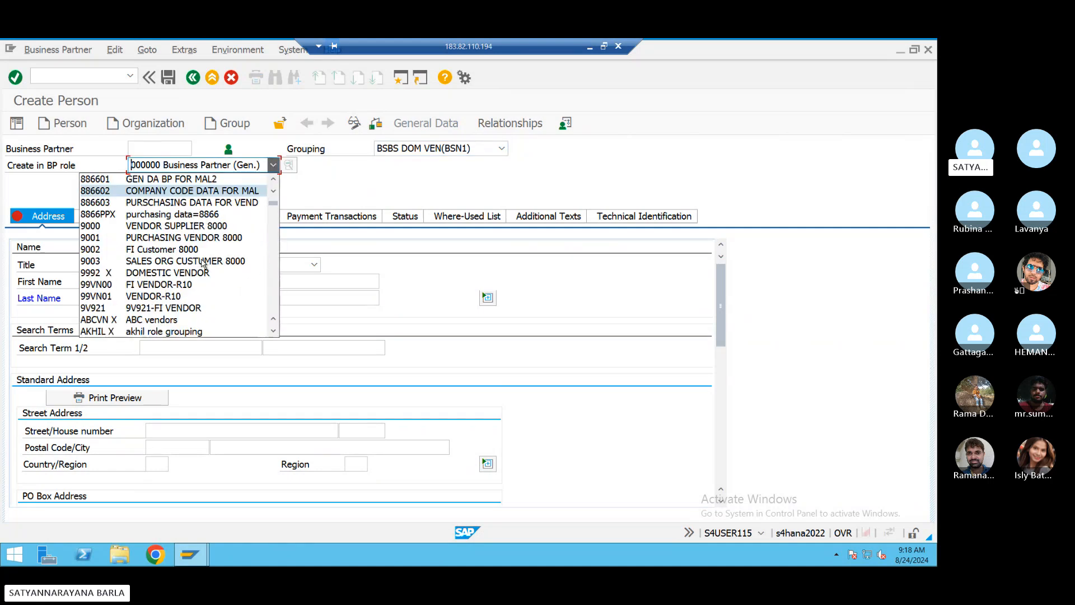
{"action": "scroll", "coordinate": [203, 263], "scroll_direction": "down", "scroll_amount": 20}
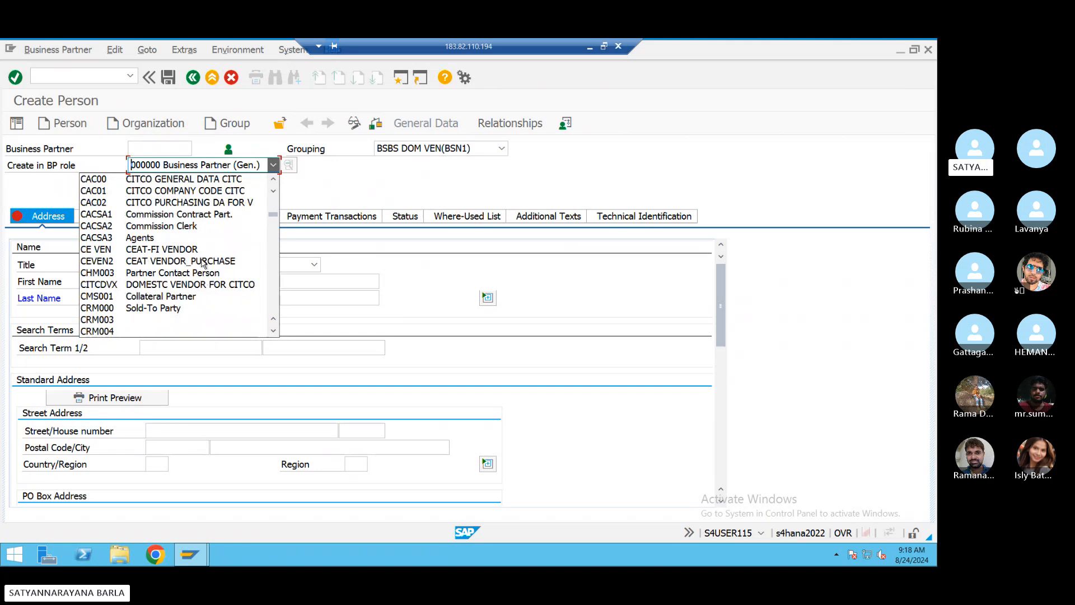
{"action": "scroll", "coordinate": [203, 263], "scroll_direction": "down", "scroll_amount": 12}
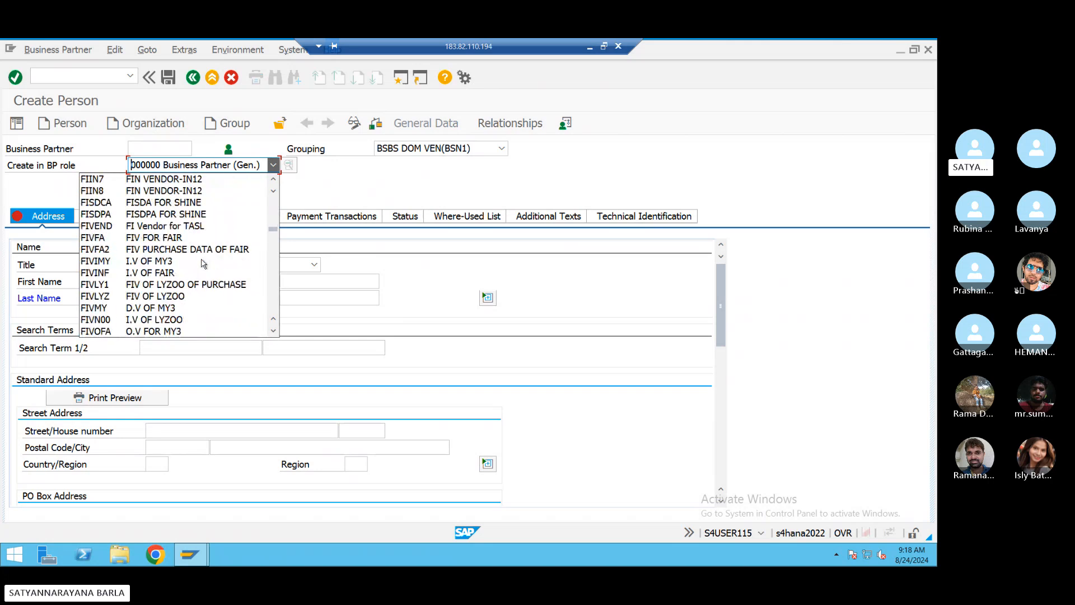
{"action": "scroll", "coordinate": [203, 263], "scroll_direction": "down", "scroll_amount": 10}
{"action": "scroll", "coordinate": [204, 263], "scroll_direction": "down", "scroll_amount": 10}
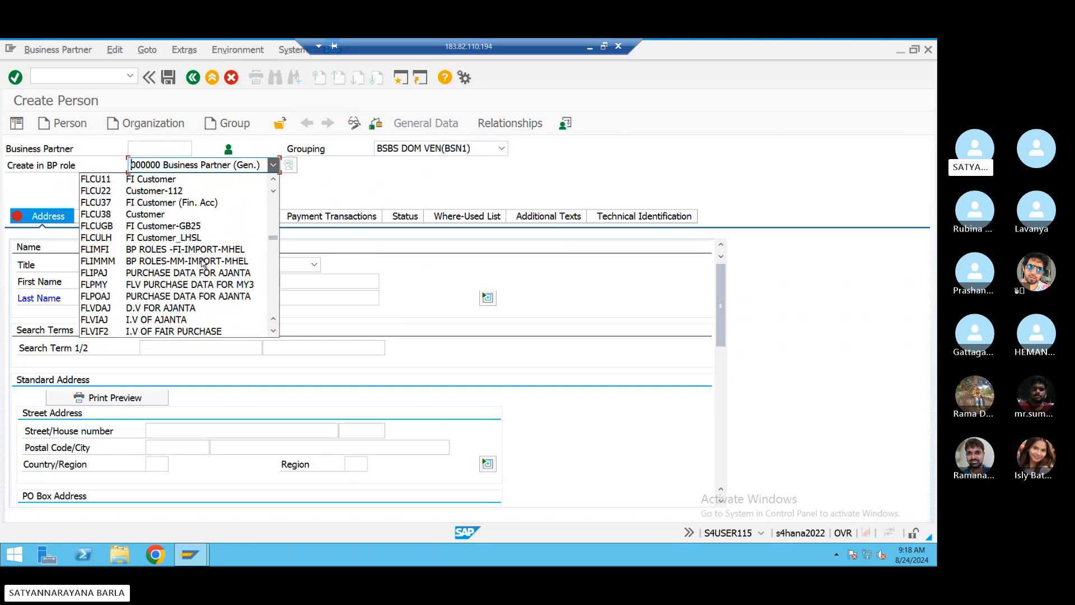
{"action": "scroll", "coordinate": [203, 263], "scroll_direction": "down", "scroll_amount": 2}
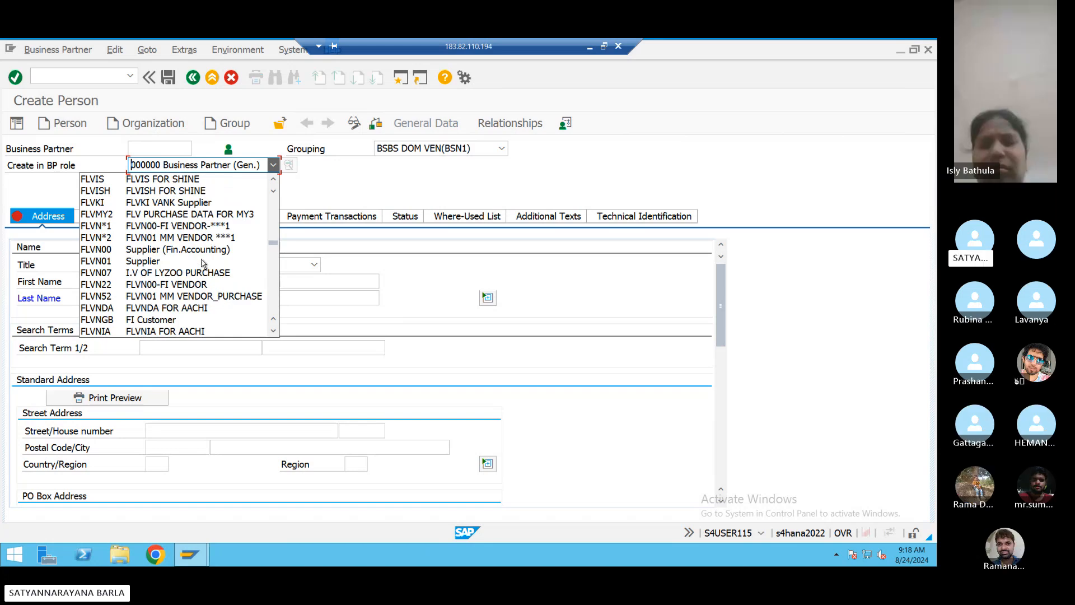
{"action": "left_click", "coordinate": [135, 285]}
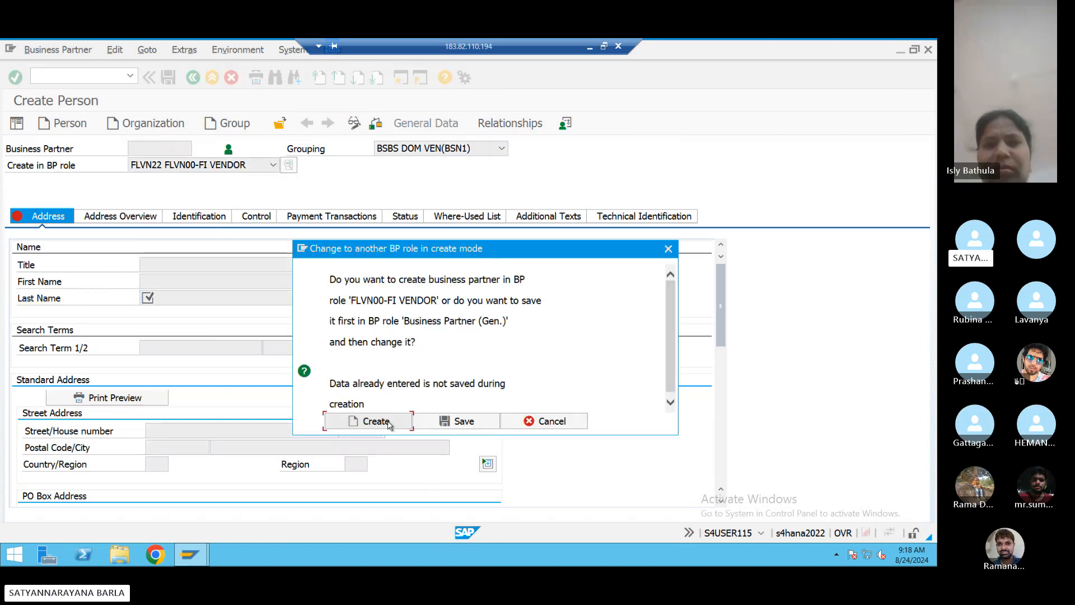
{"action": "left_click", "coordinate": [387, 422]}
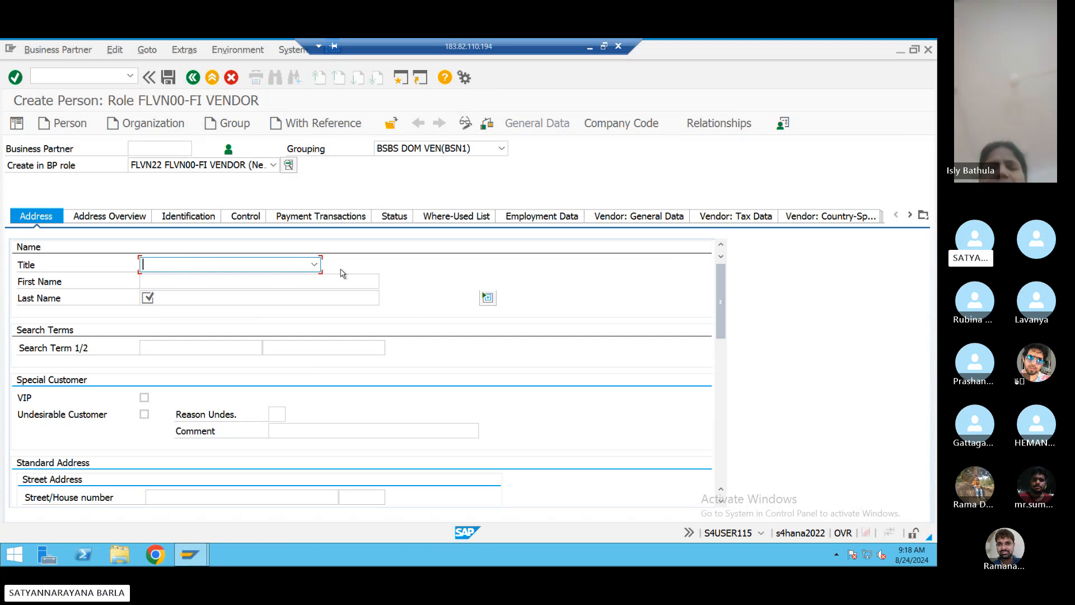
- Set the title to 0002 Mr. and enter the person's first name
{"action": "left_click", "coordinate": [311, 264]}
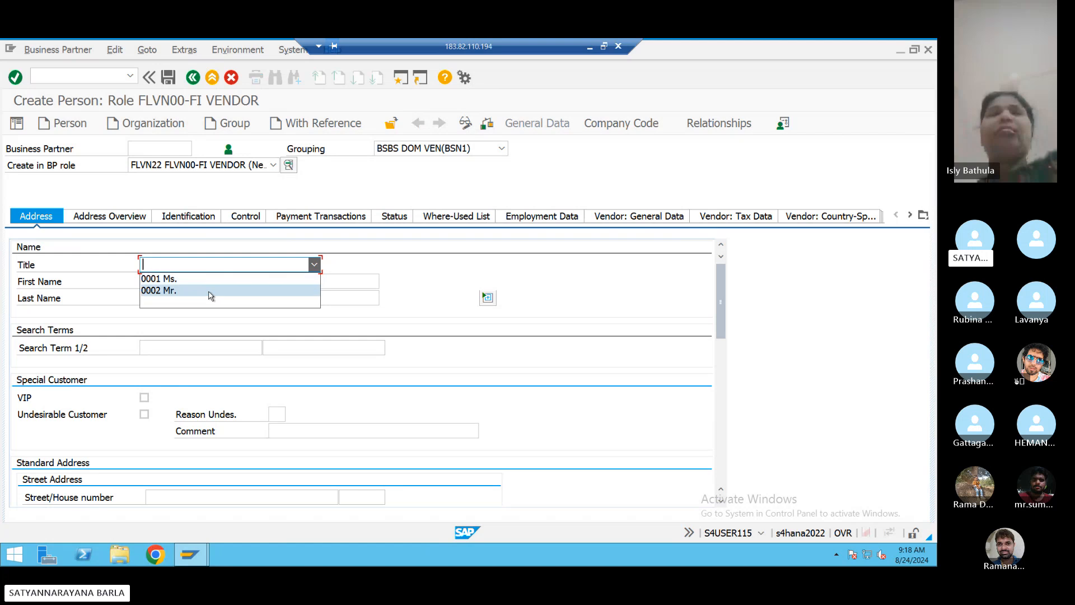
{"action": "left_click", "coordinate": [211, 288]}
{"action": "left_click", "coordinate": [211, 280]}
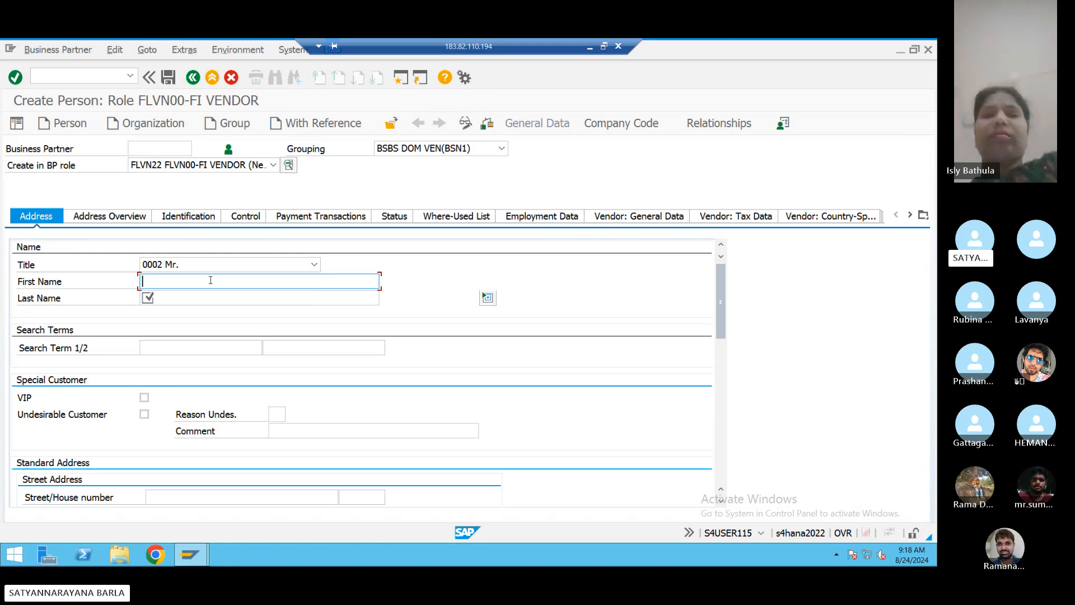
{"action": "type", "text": "satya"}
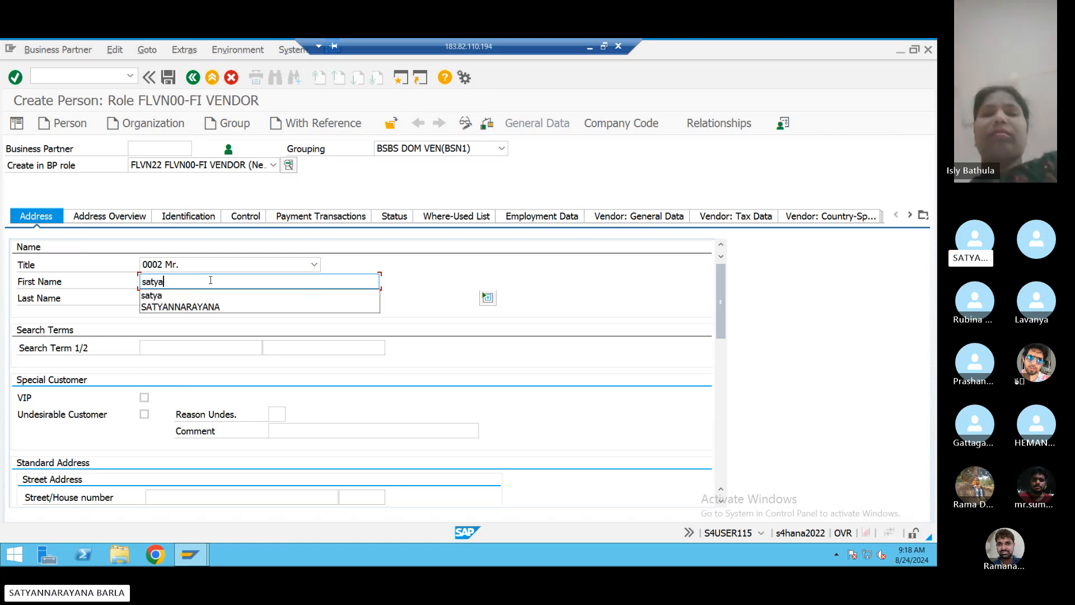
{"action": "type", "text": "ba"}
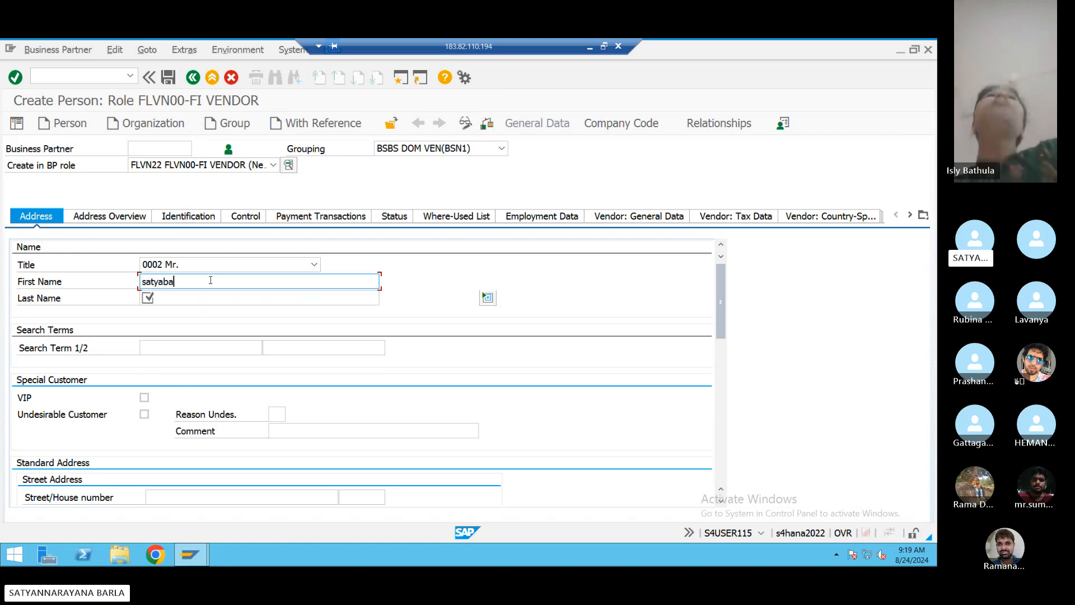
{"action": "key", "text": "BackSpace"}
{"action": "key", "text": "BackSpace"}
{"action": "key", "text": "BackSpace"}
{"action": "key", "text": "BackSpace"}
{"action": "key", "text": "BackSpace"}
{"action": "key", "text": "BackSpace"}
{"action": "key", "text": "BackSpace"}
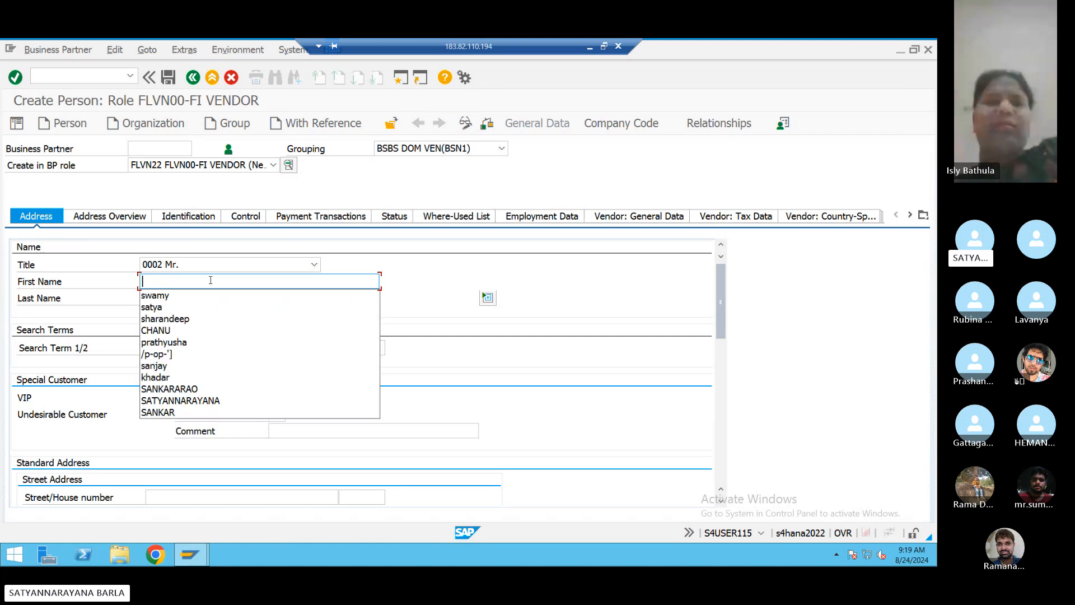
{"action": "type", "text": "raju"}
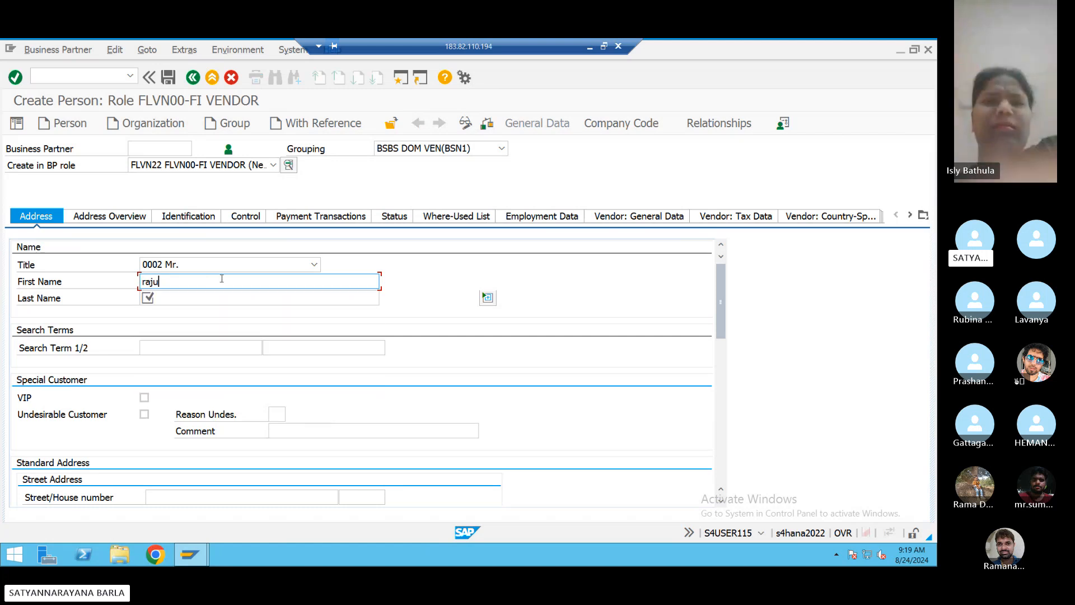
{"action": "key", "text": "BackSpace"}
{"action": "key", "text": "BackSpace"}
{"action": "key", "text": "BackSpace"}
{"action": "key", "text": "BackSpace"}
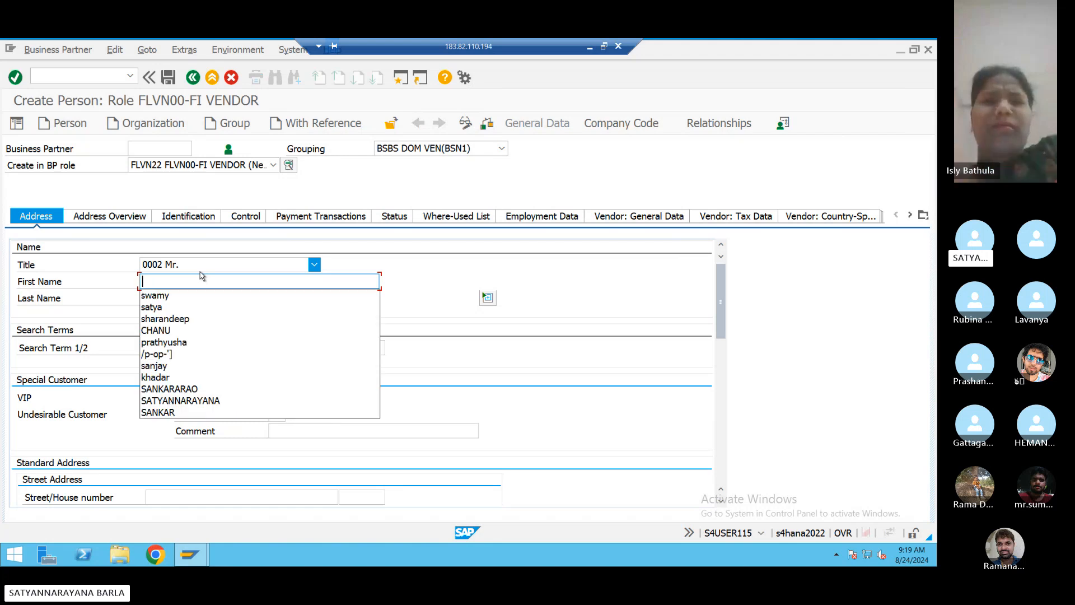
{"action": "type", "text": "raju"}
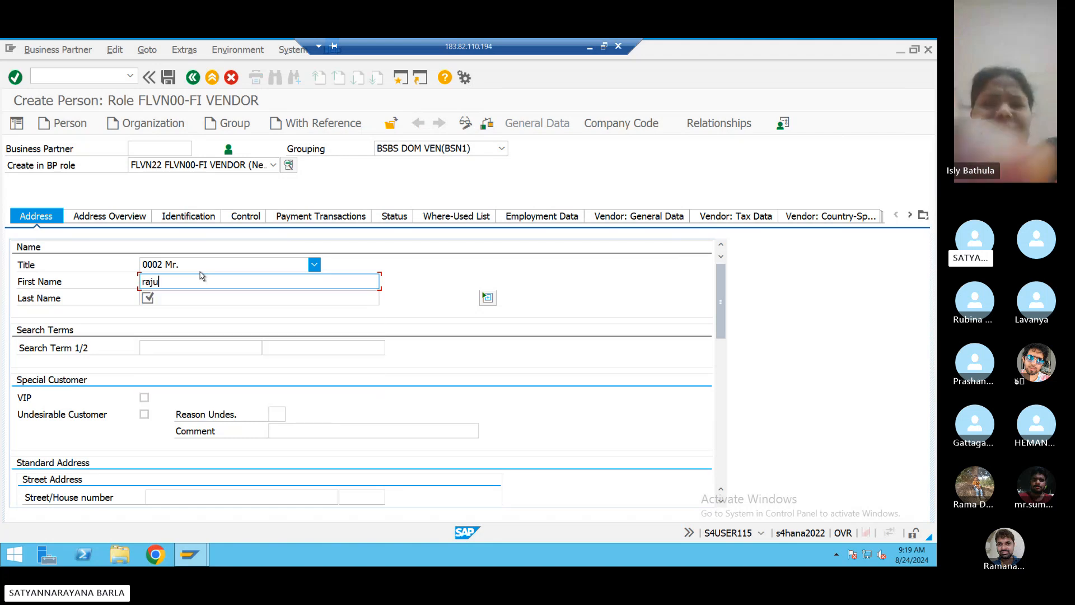
- Enter the person's last name and a matching full-name Search Term 1
{"action": "left_click", "coordinate": [176, 299]}
{"action": "type", "text": "b"}
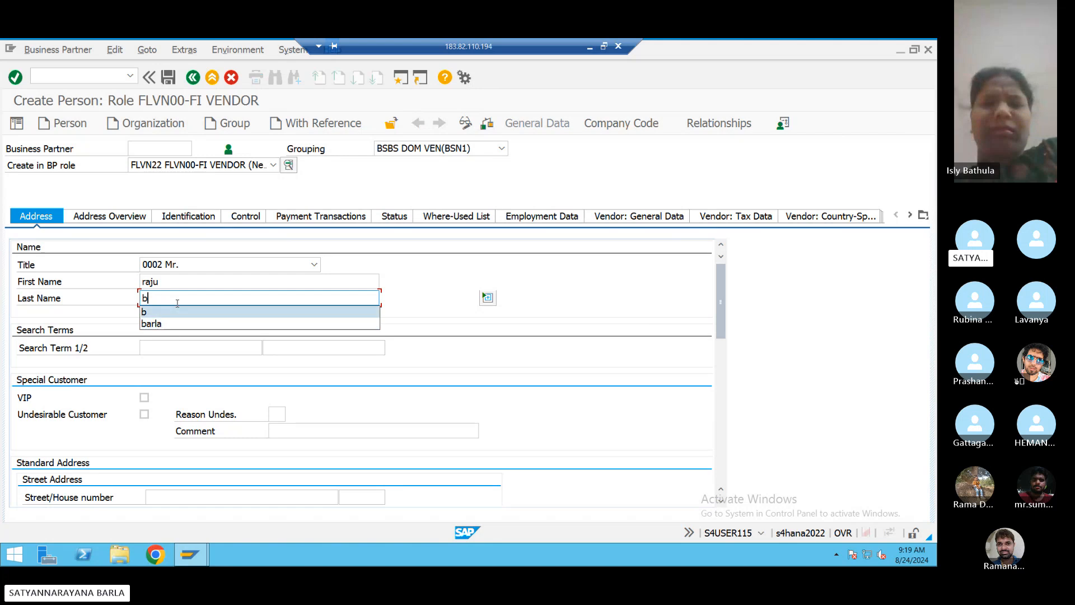
{"action": "left_click", "coordinate": [174, 313]}
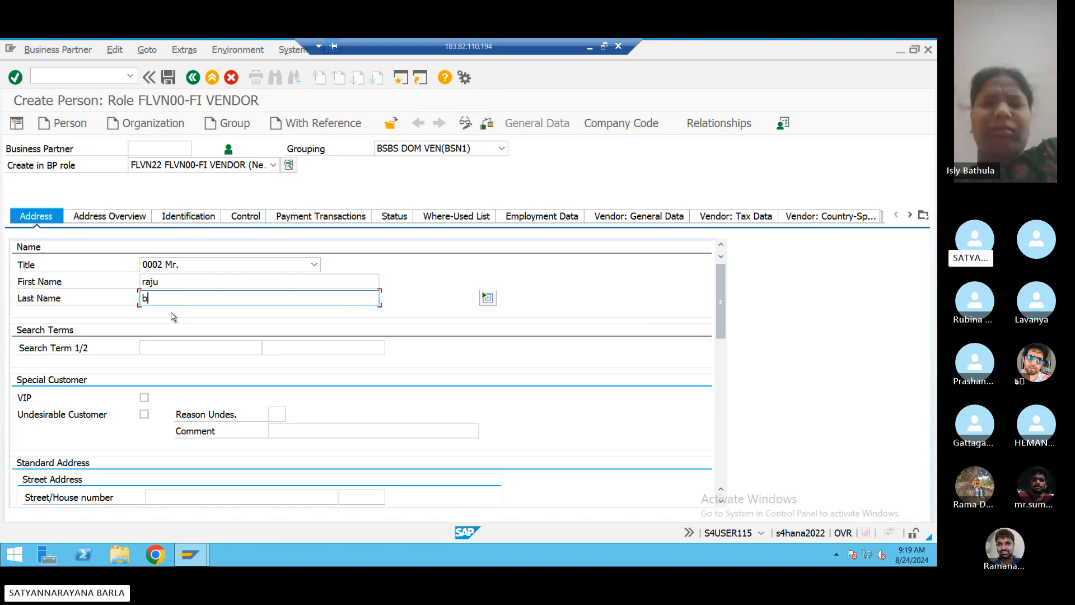
{"action": "left_click", "coordinate": [189, 350]}
{"action": "left_click", "coordinate": [190, 350]}
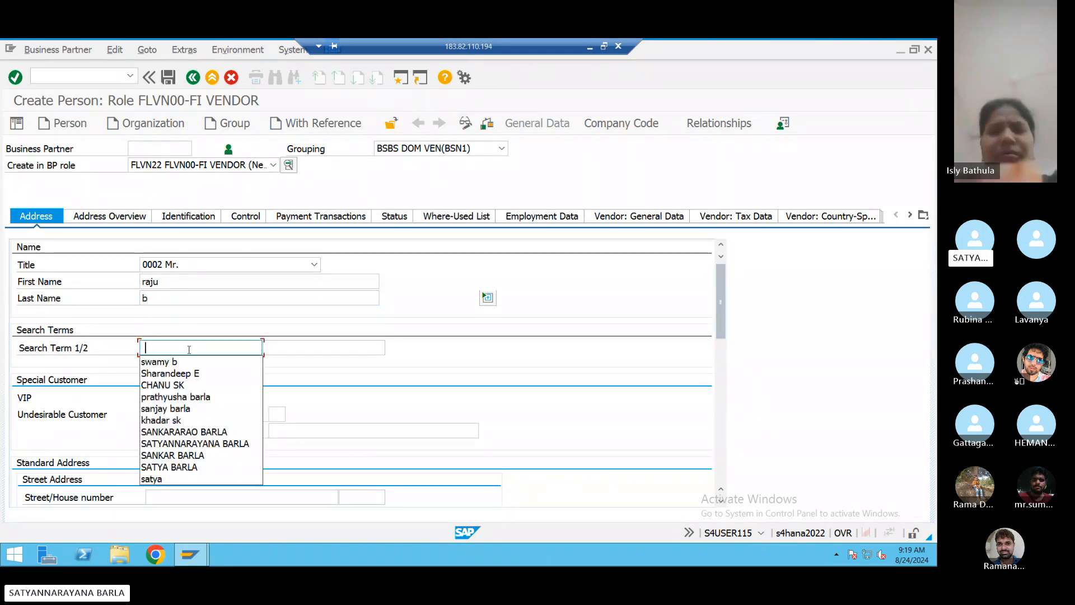
{"action": "type", "text": "t"}
{"action": "key", "text": "BackSpace"}
{"action": "type", "text": "raju b"}
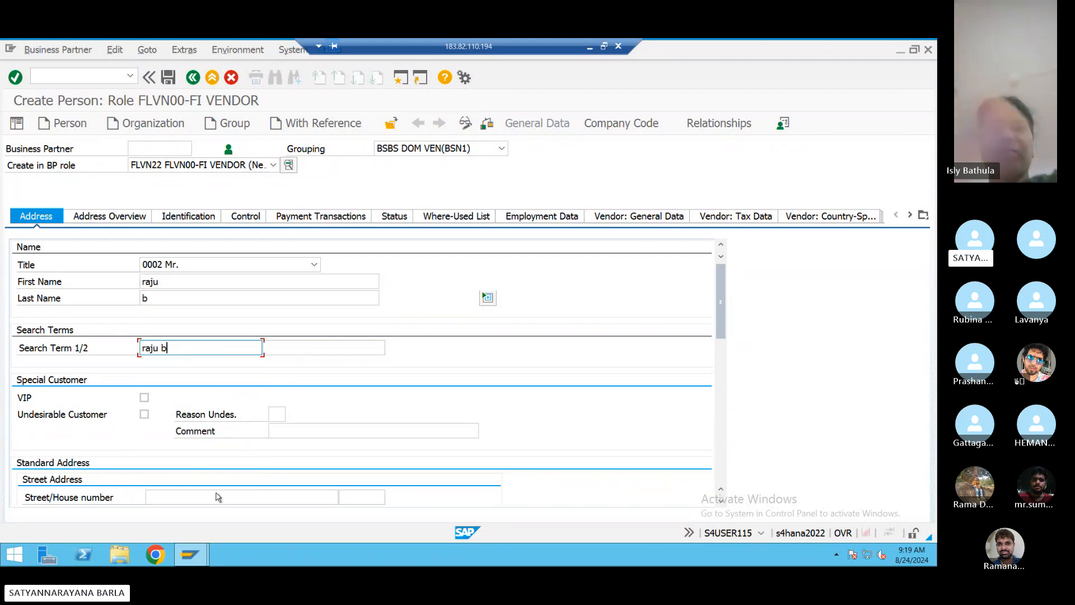
{"action": "scroll", "coordinate": [355, 447], "scroll_direction": "down", "scroll_amount": 4}
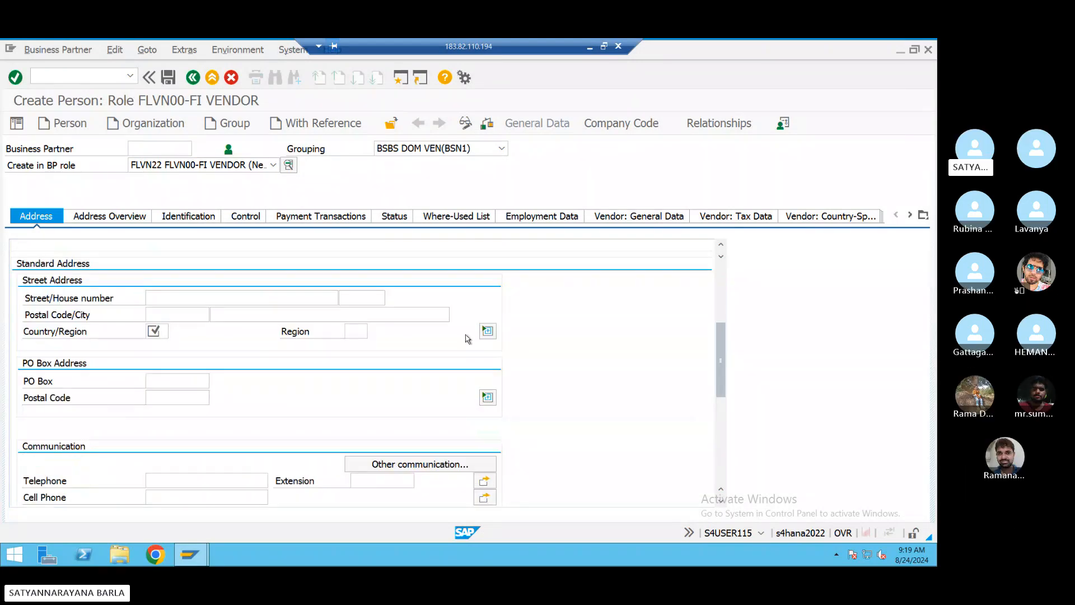
{"action": "left_click", "coordinate": [173, 299]}
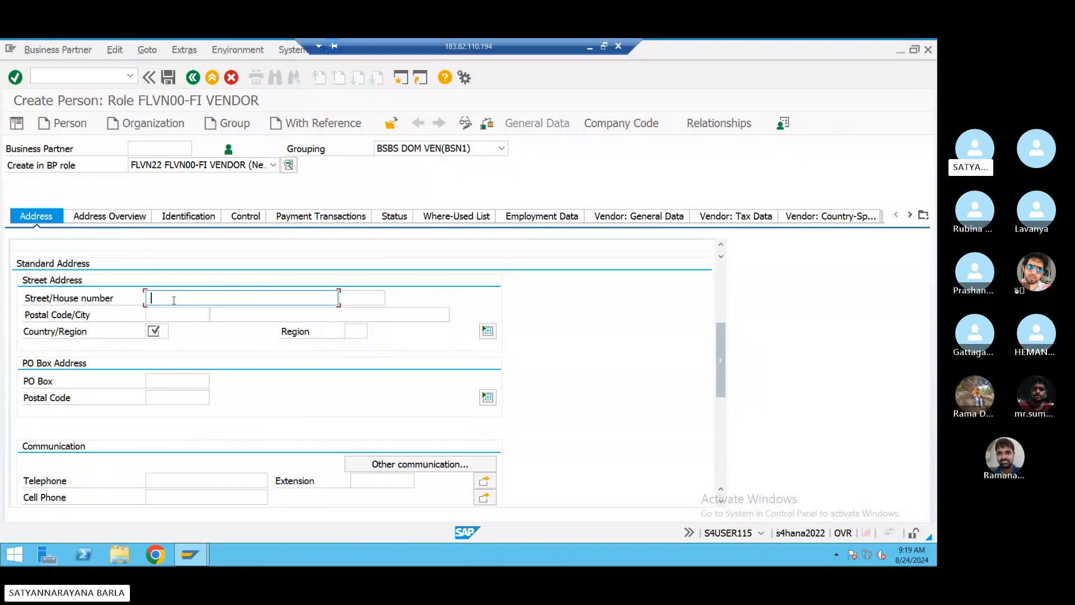
{"action": "left_click", "coordinate": [372, 299]}
{"action": "type", "text": "10"}
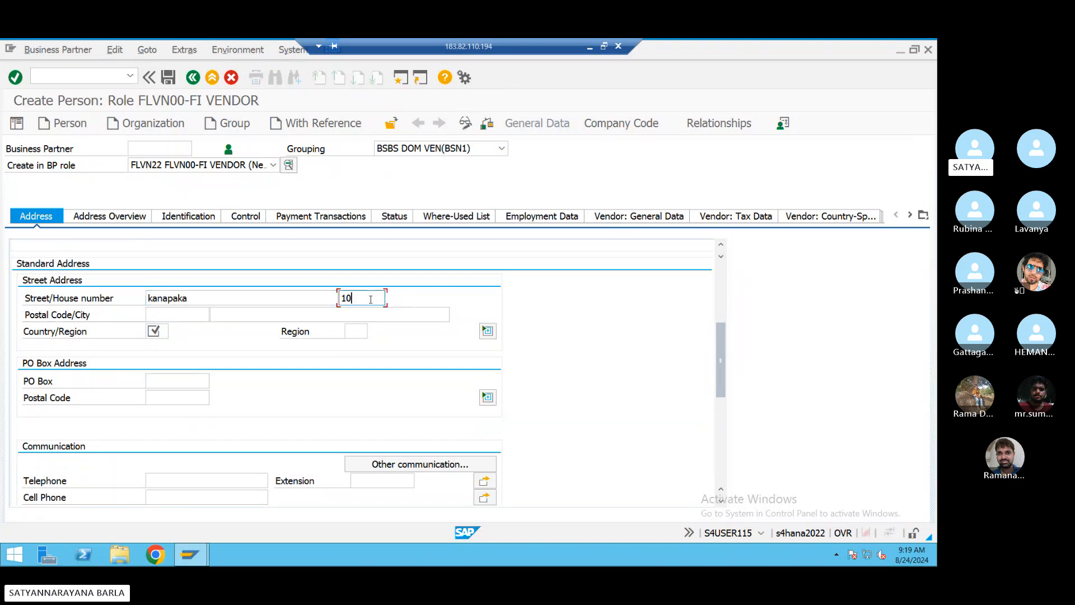
{"action": "key", "text": "BackSpace"}
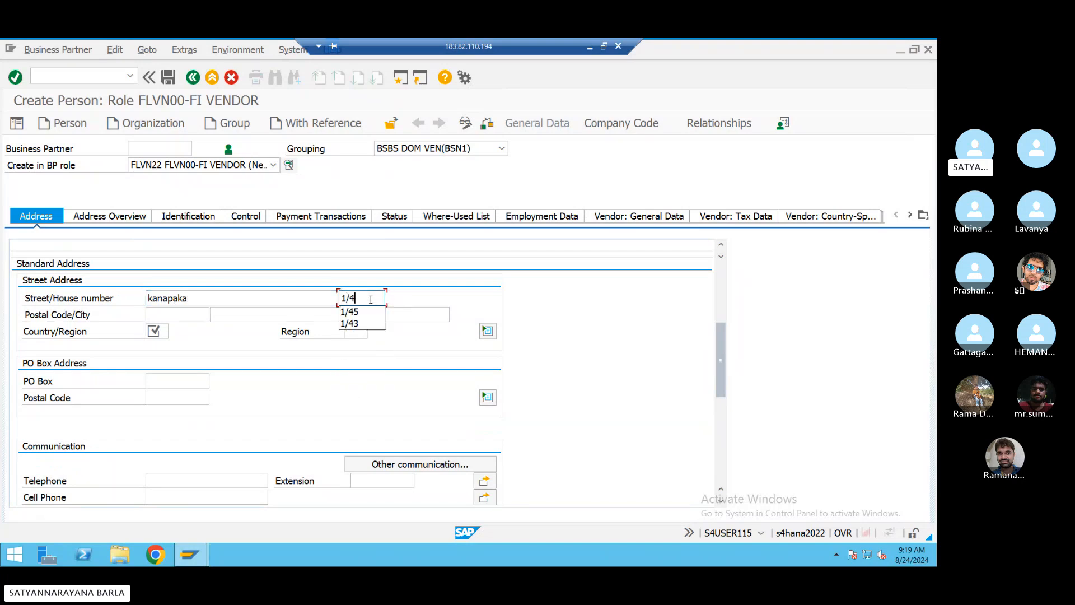
{"action": "left_click", "coordinate": [191, 314]}
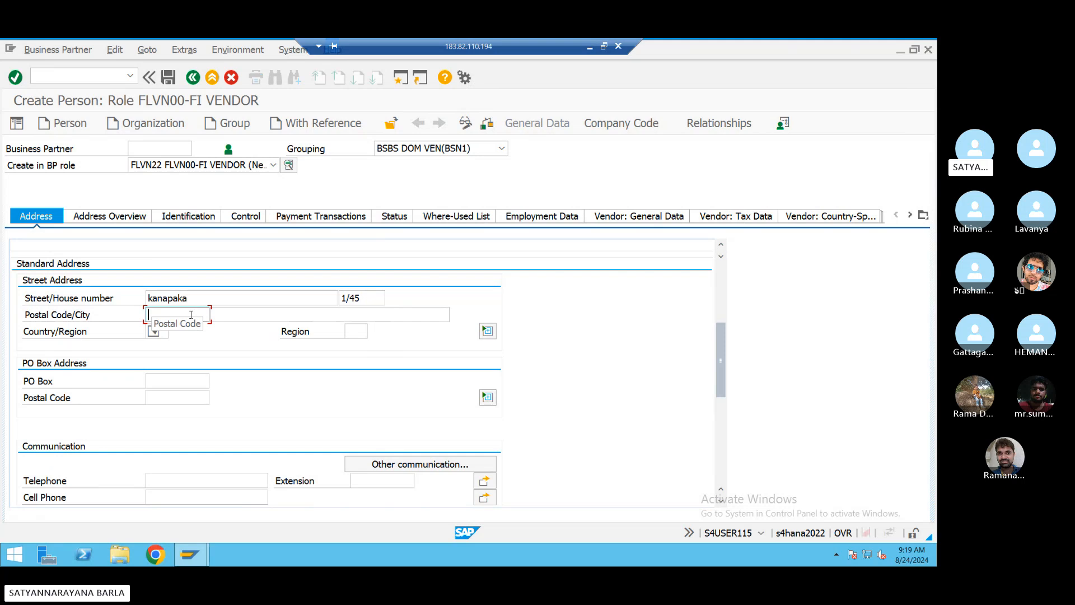
{"action": "type", "text": "535546"}
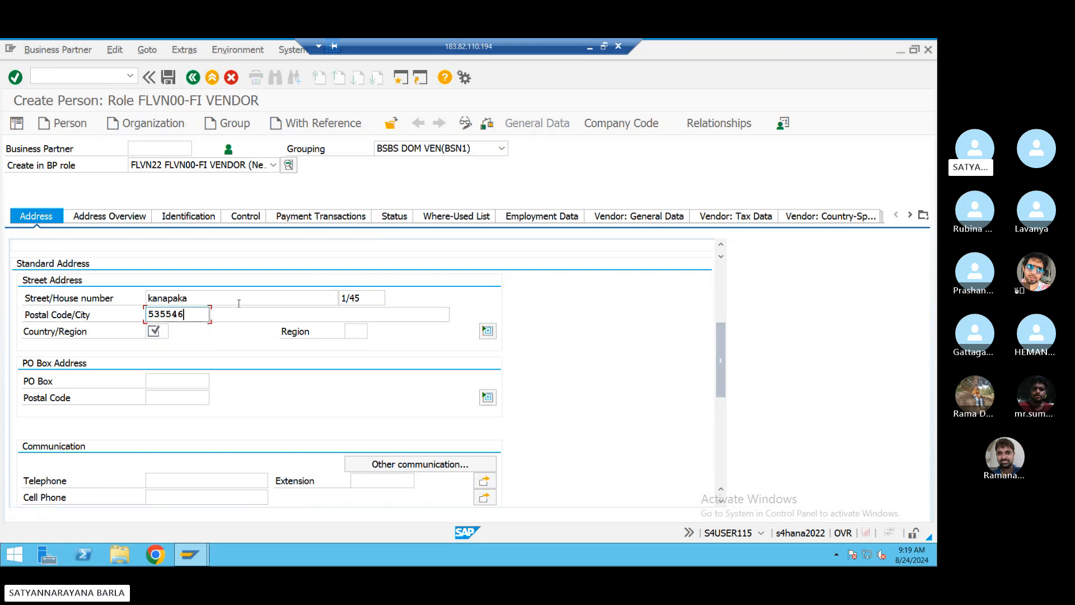
{"action": "left_click", "coordinate": [237, 313]}
{"action": "type", "text": "viz"}
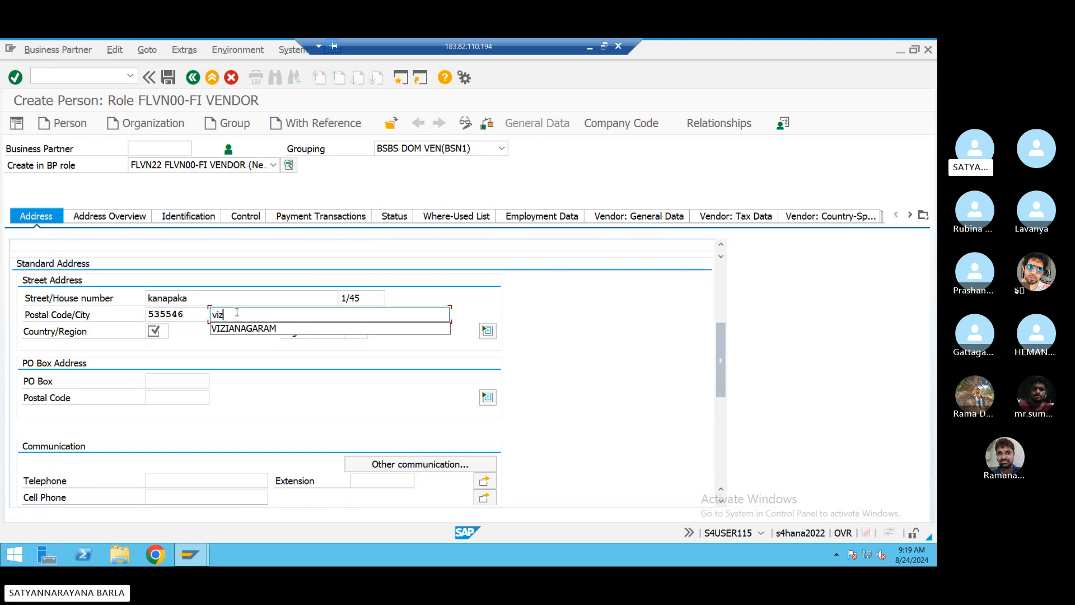
{"action": "type", "text": "i"}
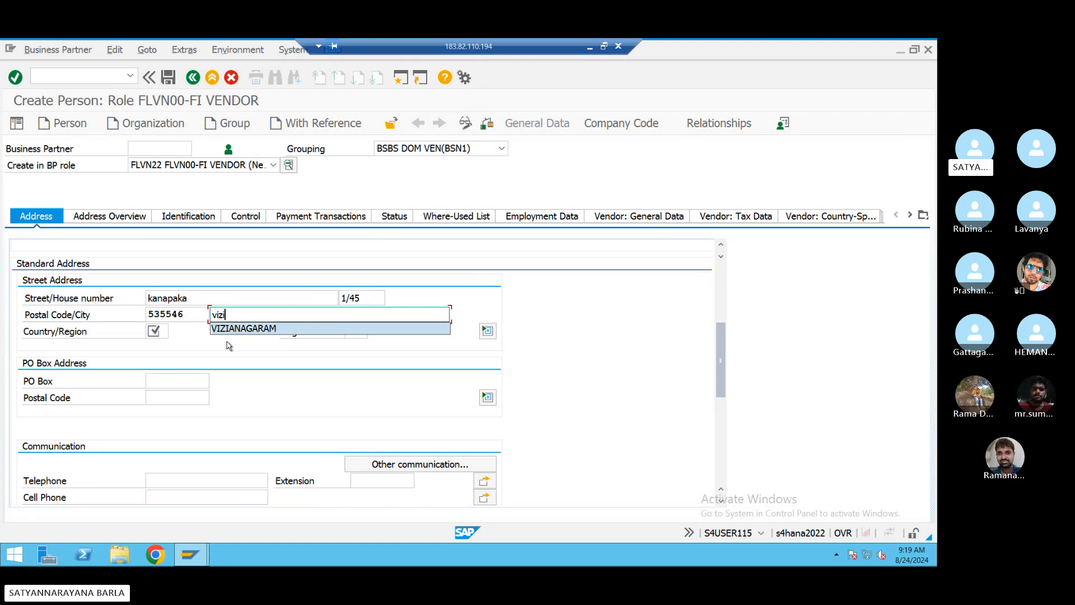
{"action": "left_click", "coordinate": [226, 331]}
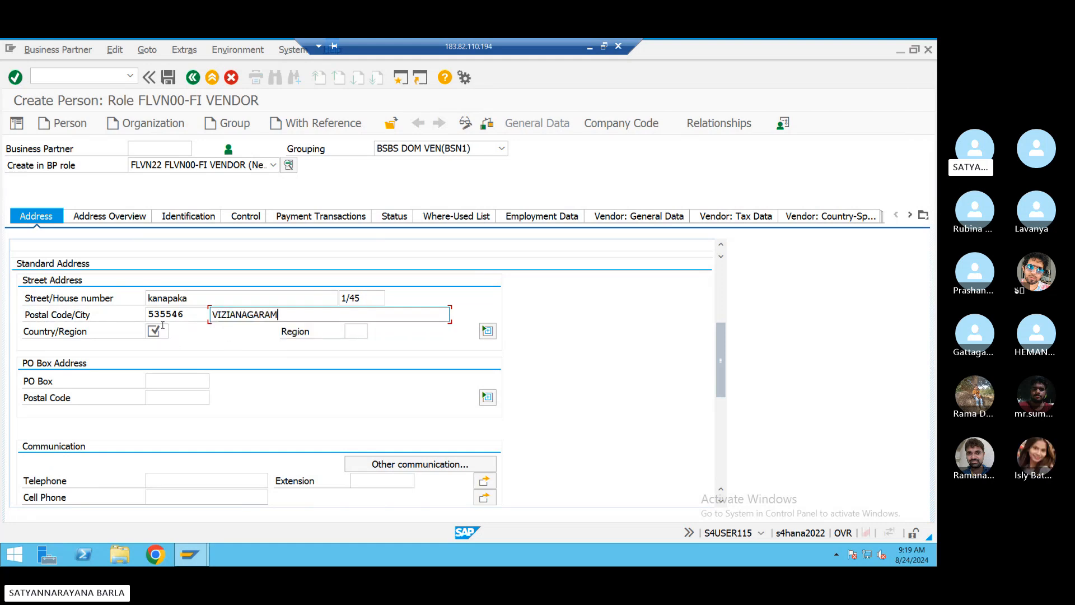
- Set the country to IN and the region to 01 Andhra Pradesh
{"action": "left_click", "coordinate": [163, 326]}
{"action": "type", "text": "IN"}
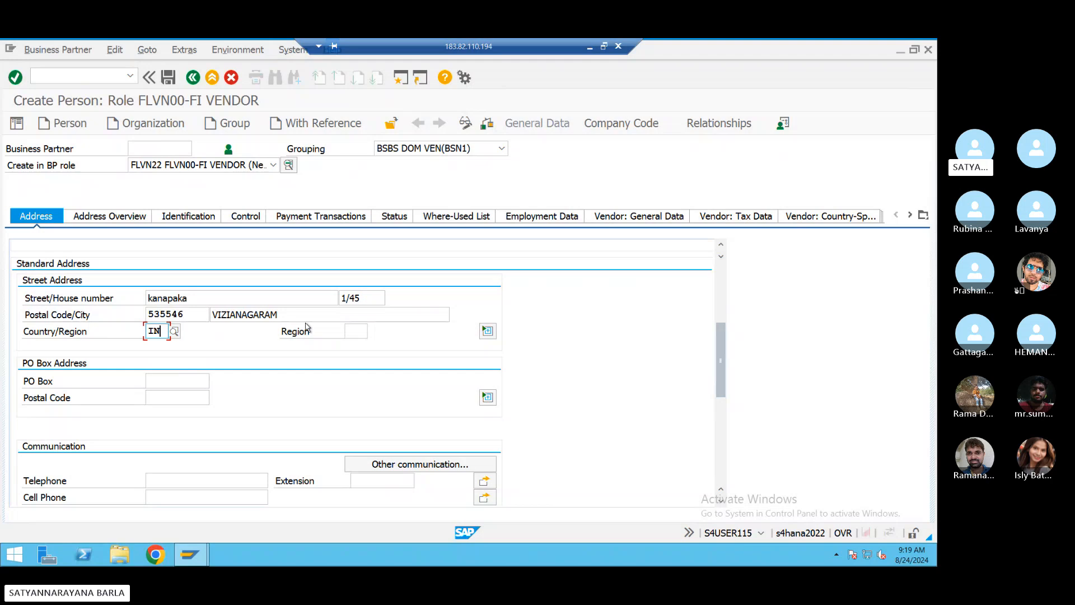
{"action": "left_click", "coordinate": [358, 333]}
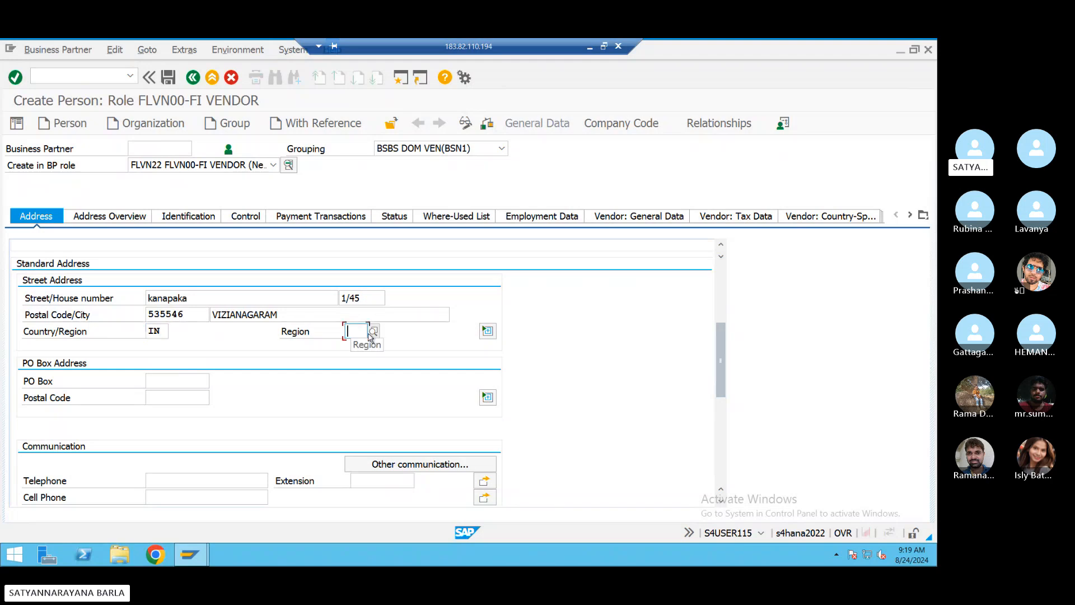
{"action": "left_click", "coordinate": [374, 332]}
{"action": "left_click", "coordinate": [380, 184]}
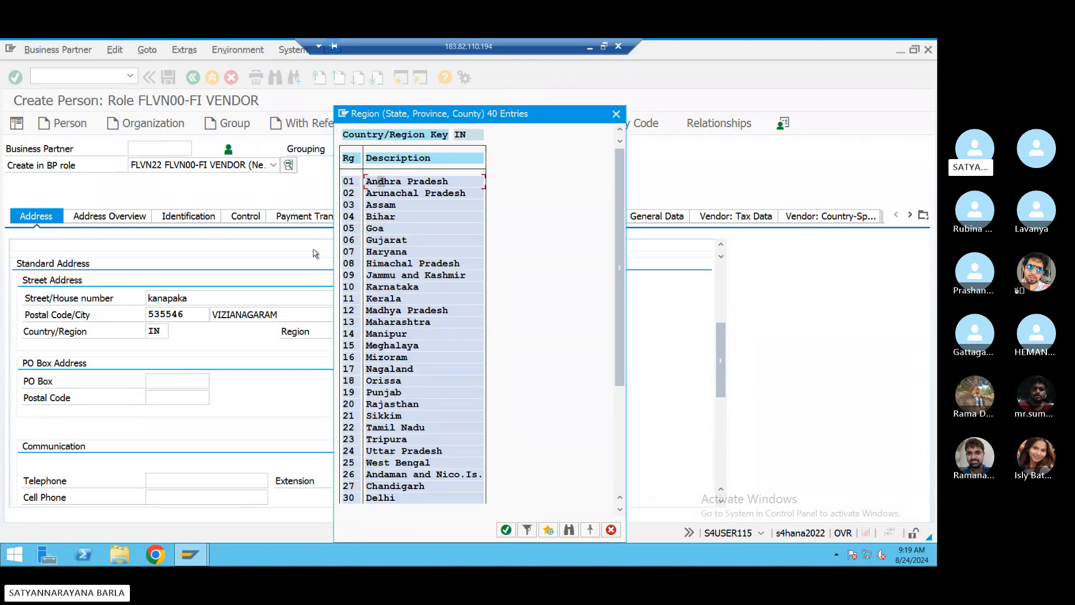
{"action": "double_click", "coordinate": [373, 184]}
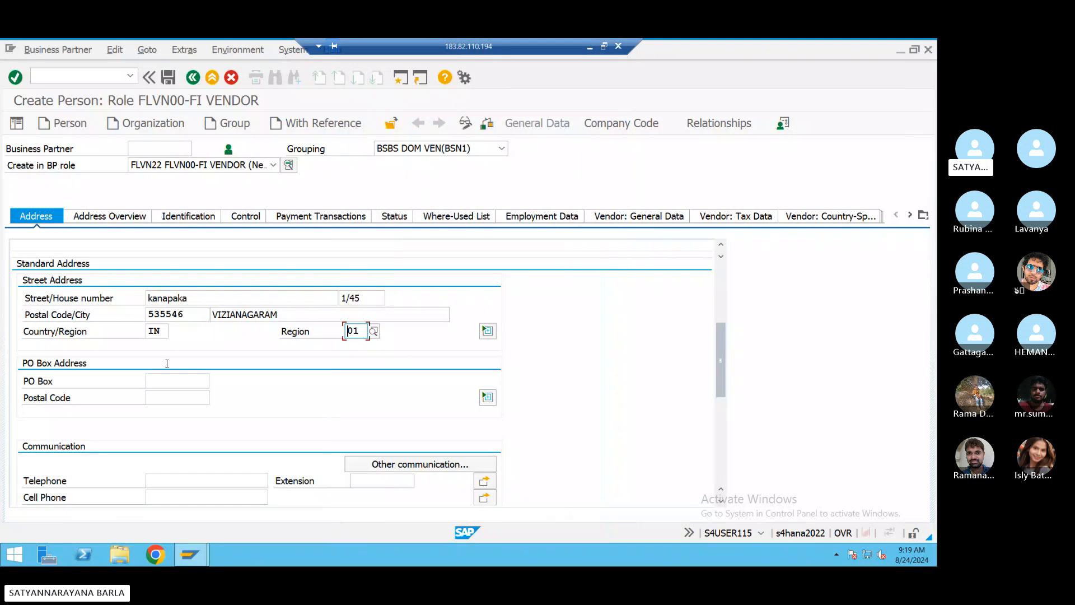
- Add PO box 535546 with PO box postal code 535546 and view the address overview
{"action": "left_click", "coordinate": [168, 383]}
{"action": "type", "text": "535546"}
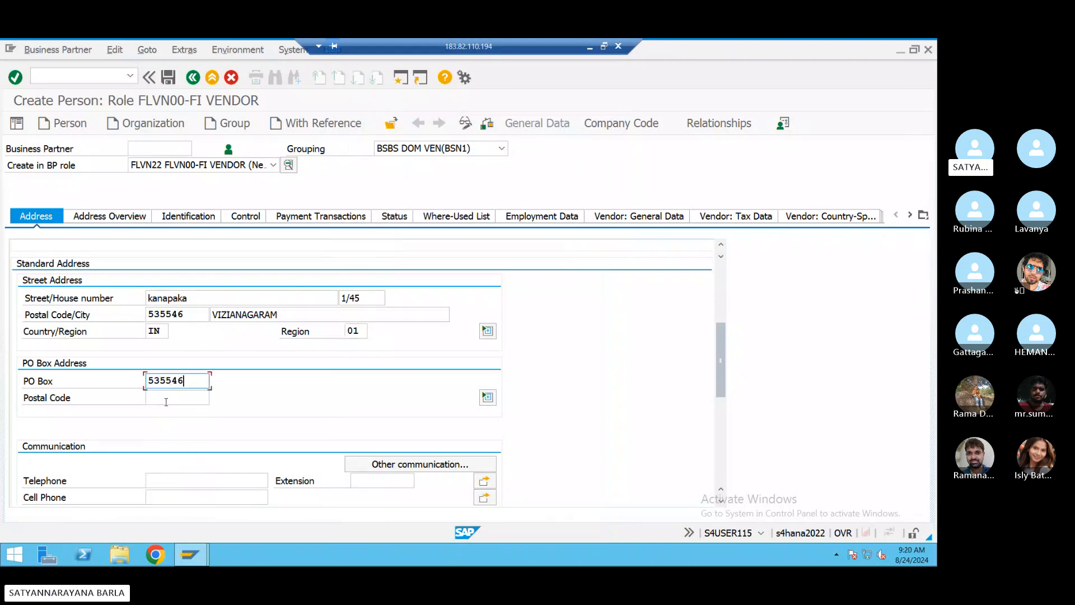
{"action": "left_click", "coordinate": [167, 399]}
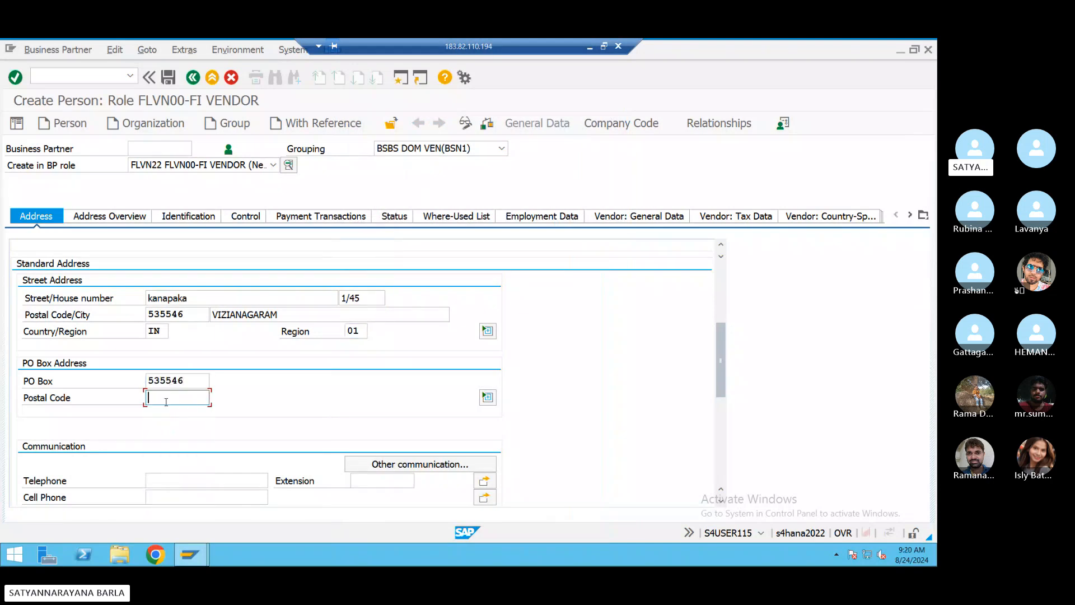
{"action": "type", "text": "535546"}
{"action": "left_click", "coordinate": [104, 217]}
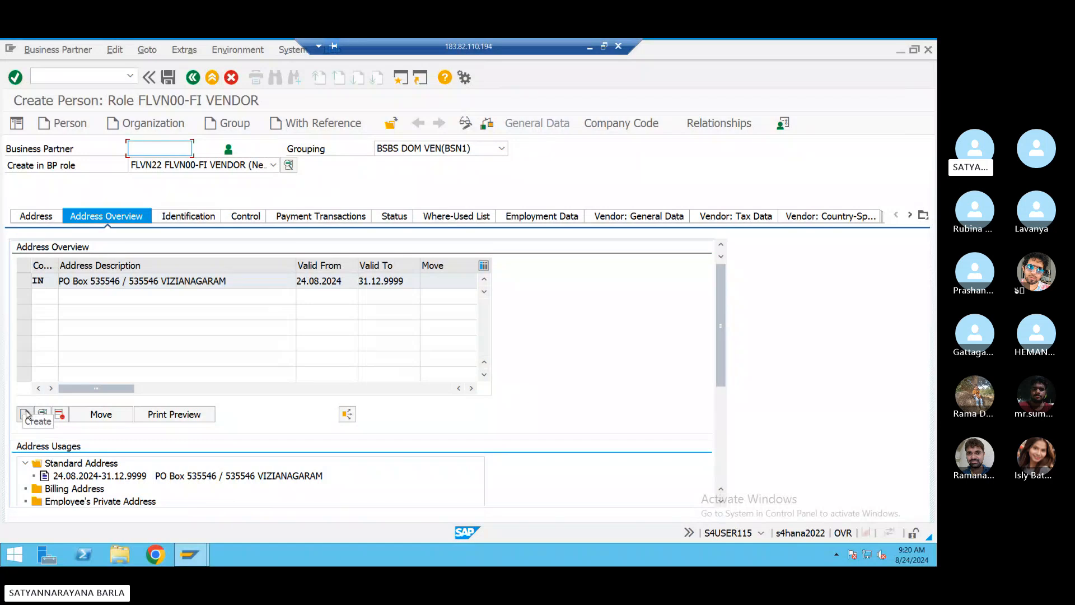
- Set the person's marital status to 1 Single and nationality to IN
{"action": "left_click", "coordinate": [189, 217]}
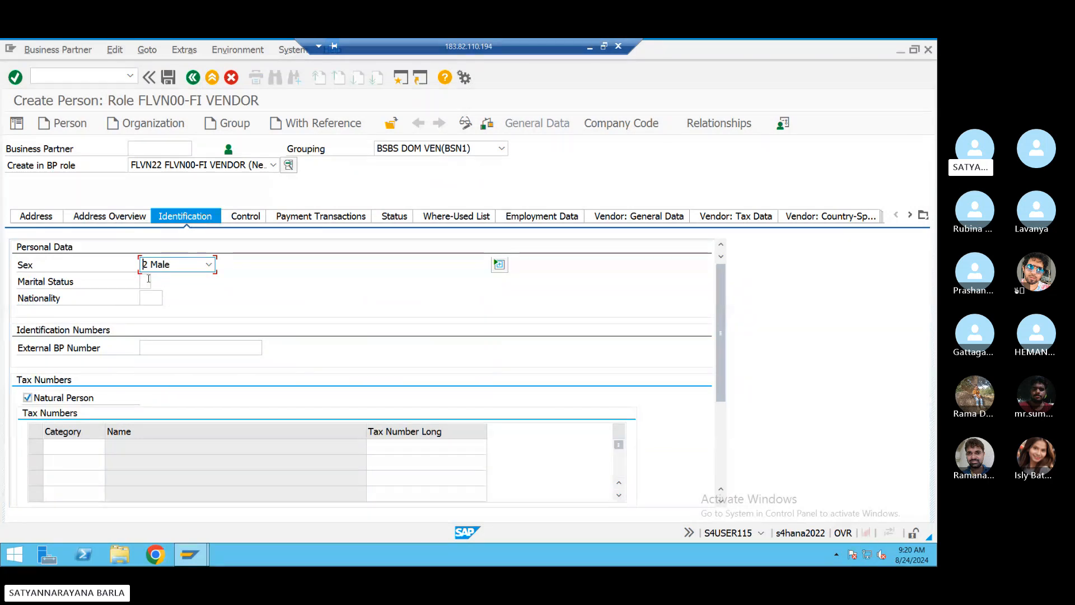
{"action": "left_click", "coordinate": [148, 278]}
{"action": "left_click", "coordinate": [156, 281]}
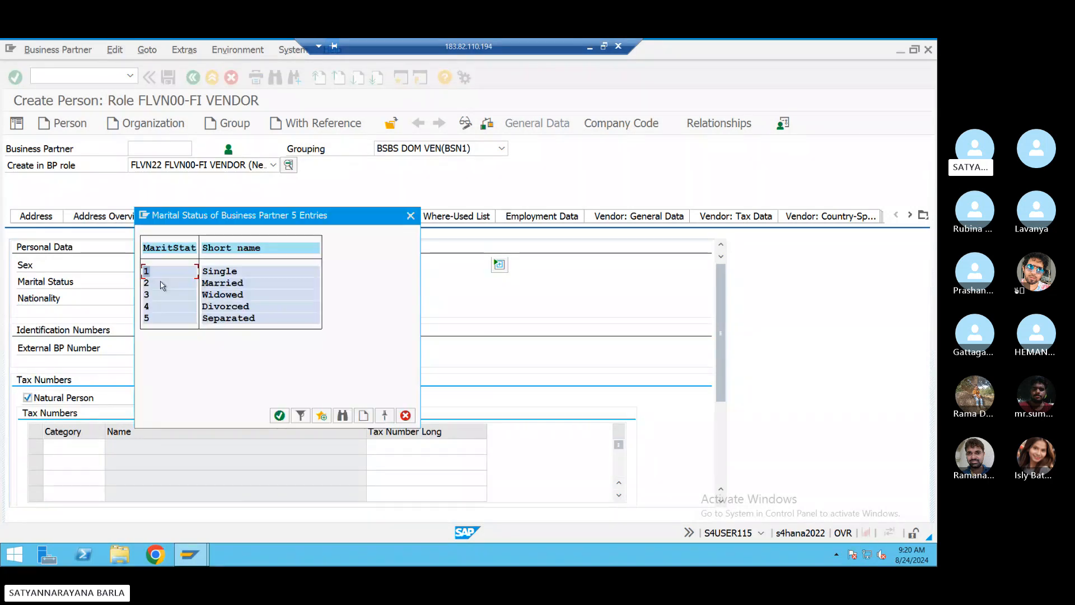
{"action": "double_click", "coordinate": [177, 271]}
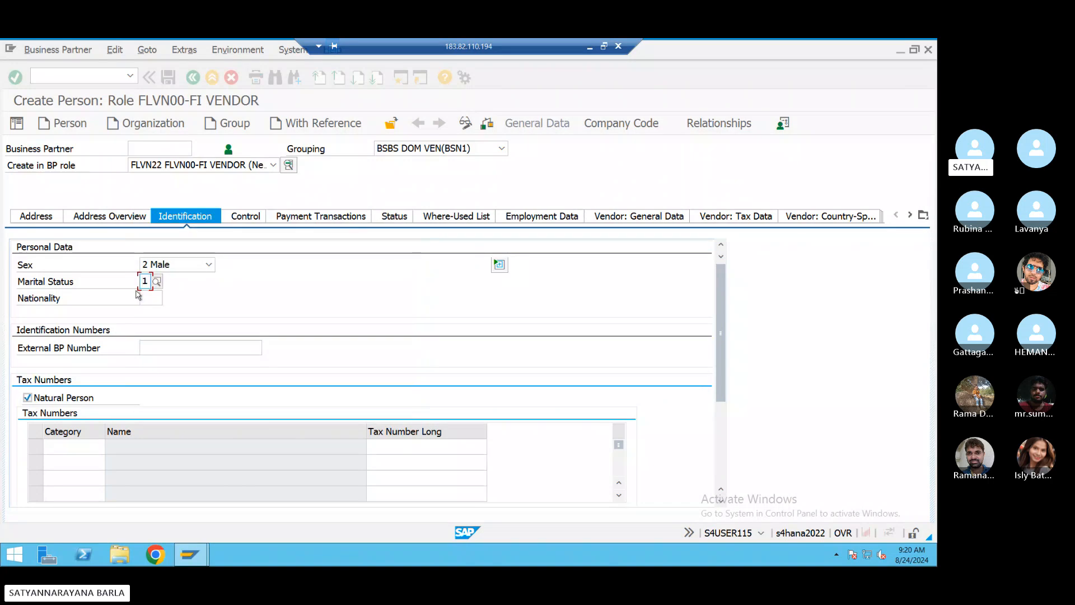
{"action": "left_click", "coordinate": [151, 297]}
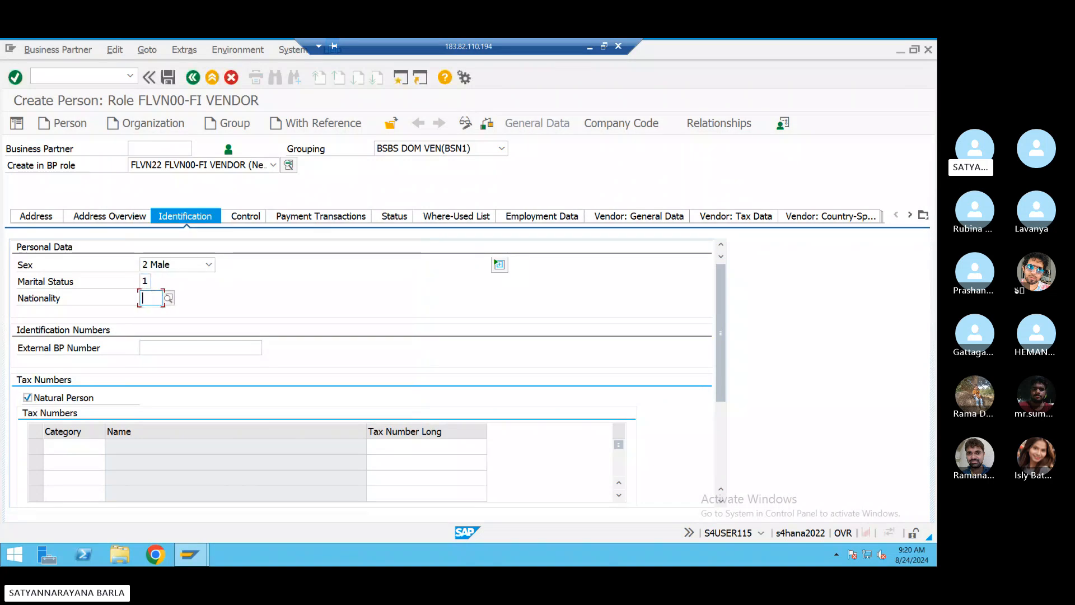
{"action": "type", "text": "i"}
{"action": "key", "text": "space"}
{"action": "left_click", "coordinate": [148, 312]}
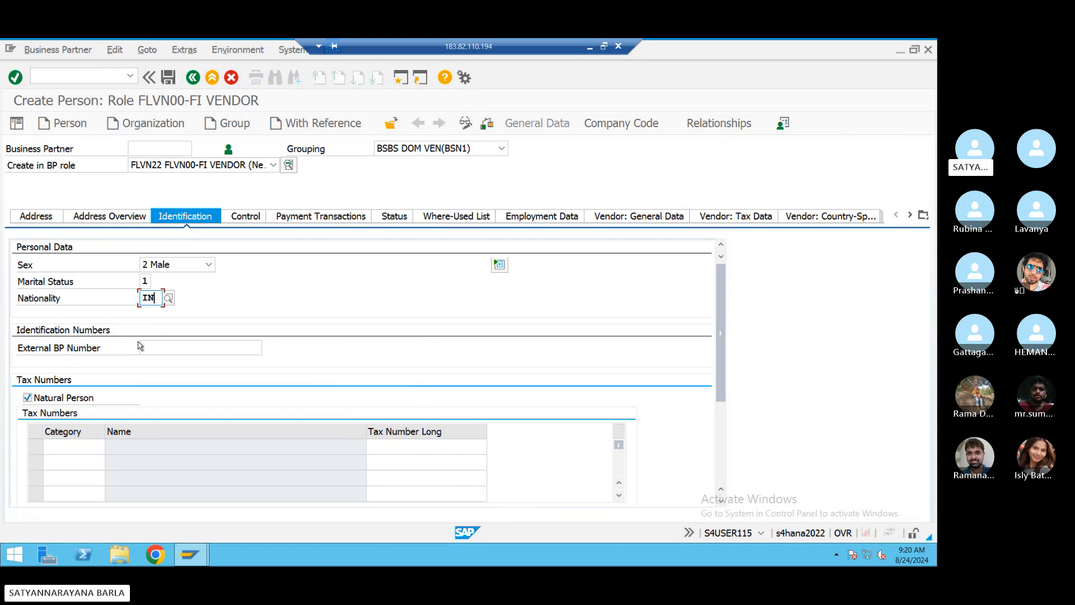
{"action": "left_click", "coordinate": [246, 217]}
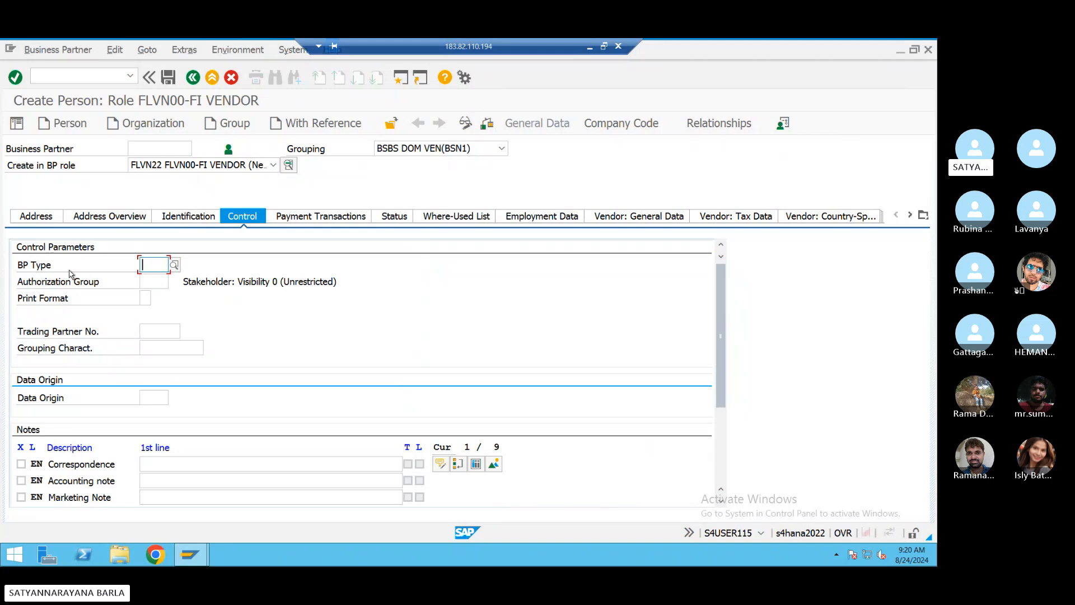
- Set BP type 9001 Manager and acknowledge the field-adjustment notice for Payment Transactions
{"action": "left_click", "coordinate": [174, 267]}
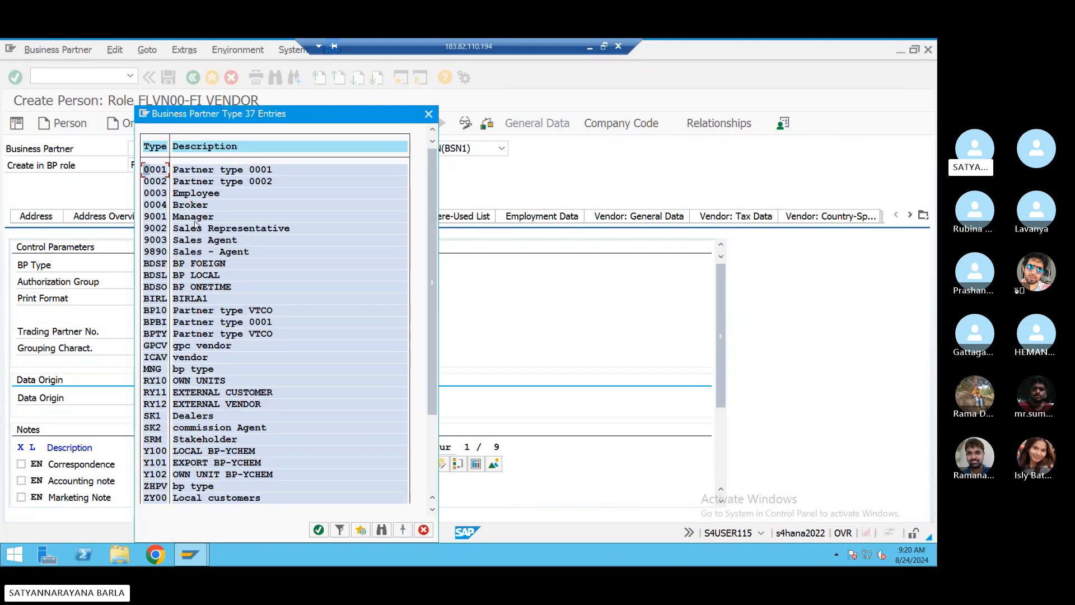
{"action": "double_click", "coordinate": [195, 217]}
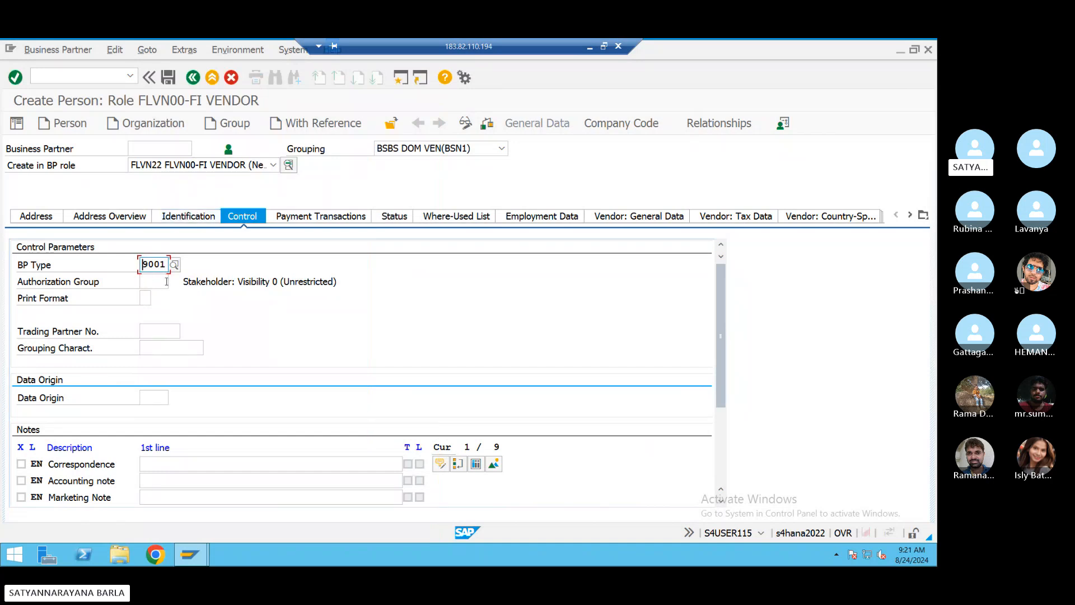
{"action": "left_click", "coordinate": [285, 218]}
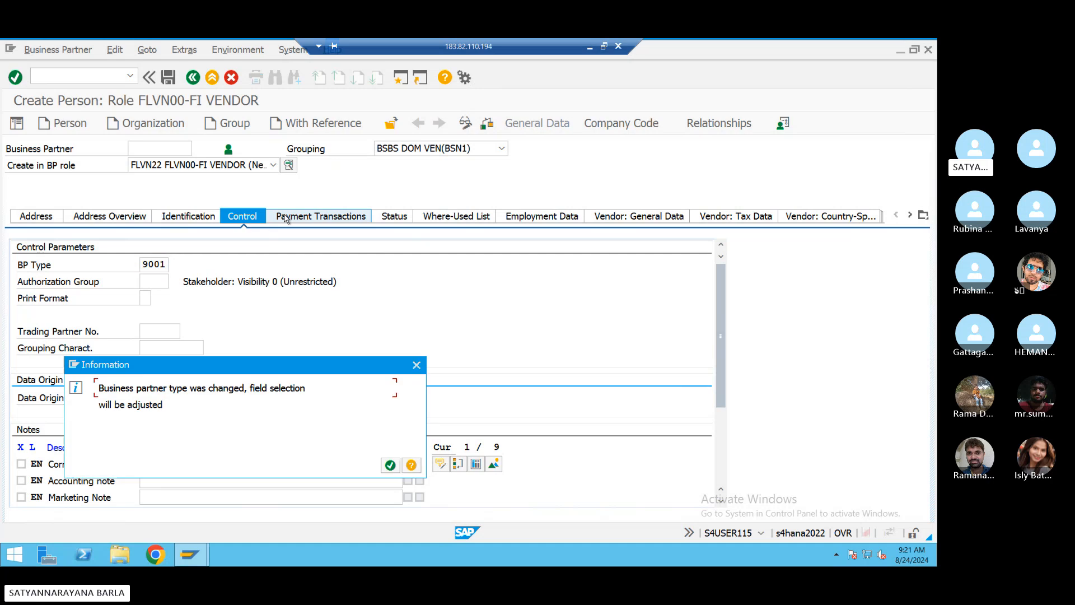
{"action": "left_click", "coordinate": [389, 465]}
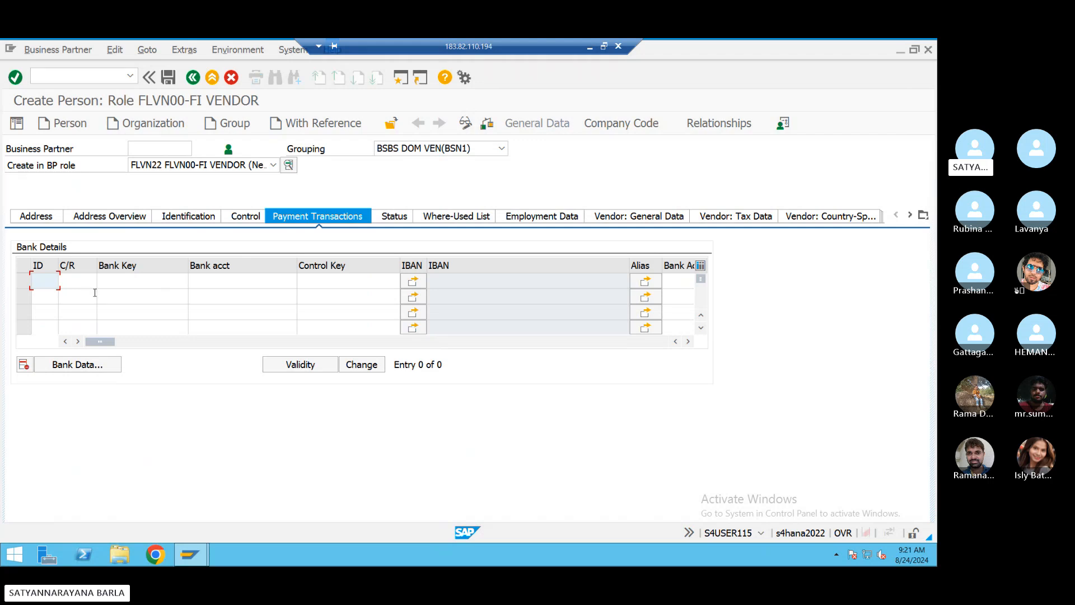
- Fill the first bank details row with country IN, bank key 5456 and the bank account number
{"action": "left_click", "coordinate": [74, 280]}
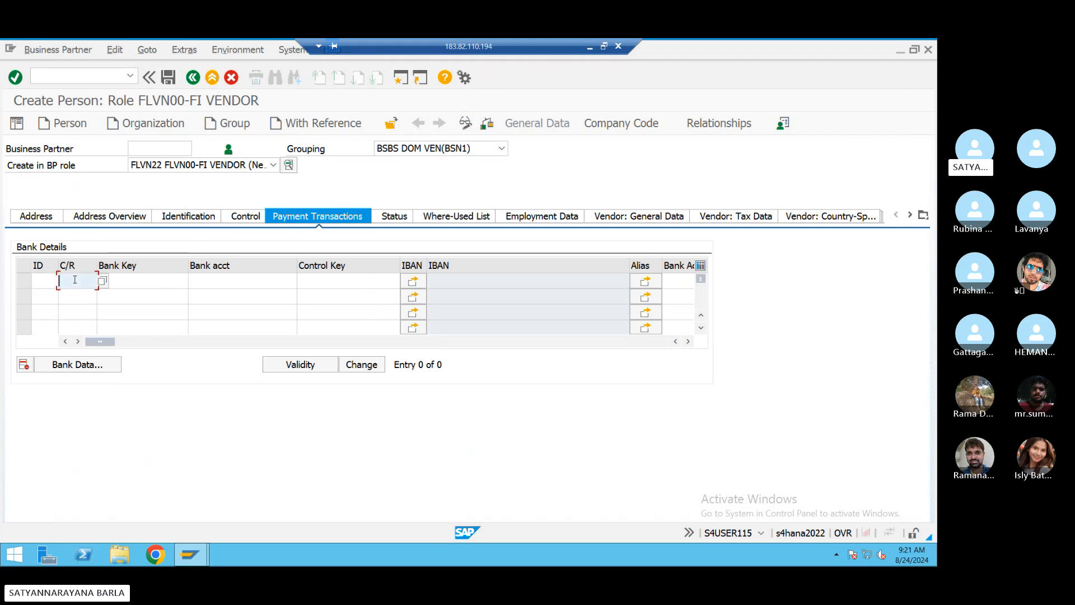
{"action": "type", "text": "in"}
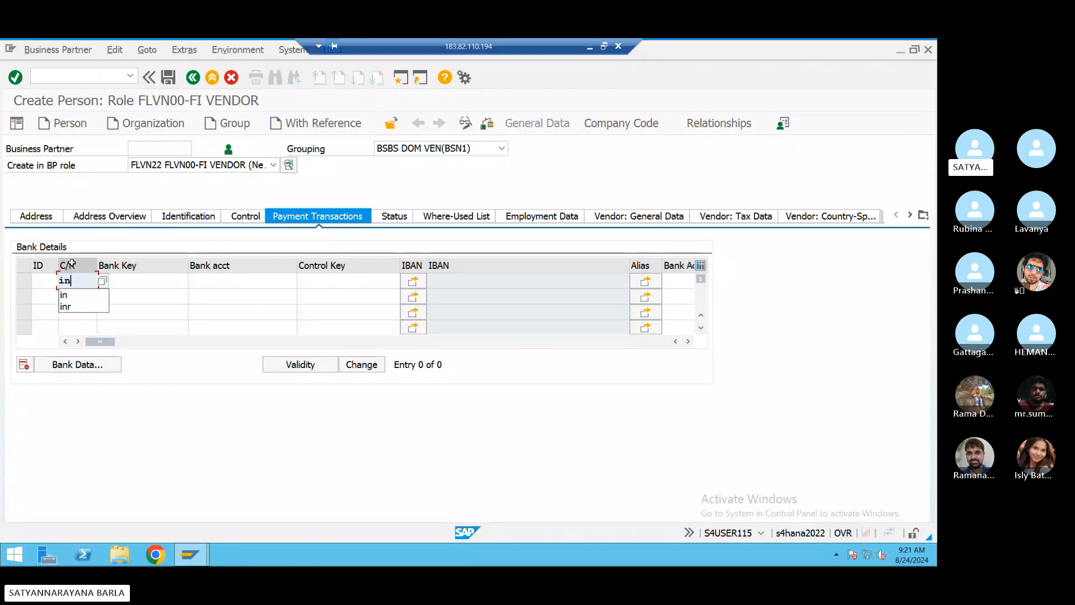
{"action": "left_click", "coordinate": [70, 297]}
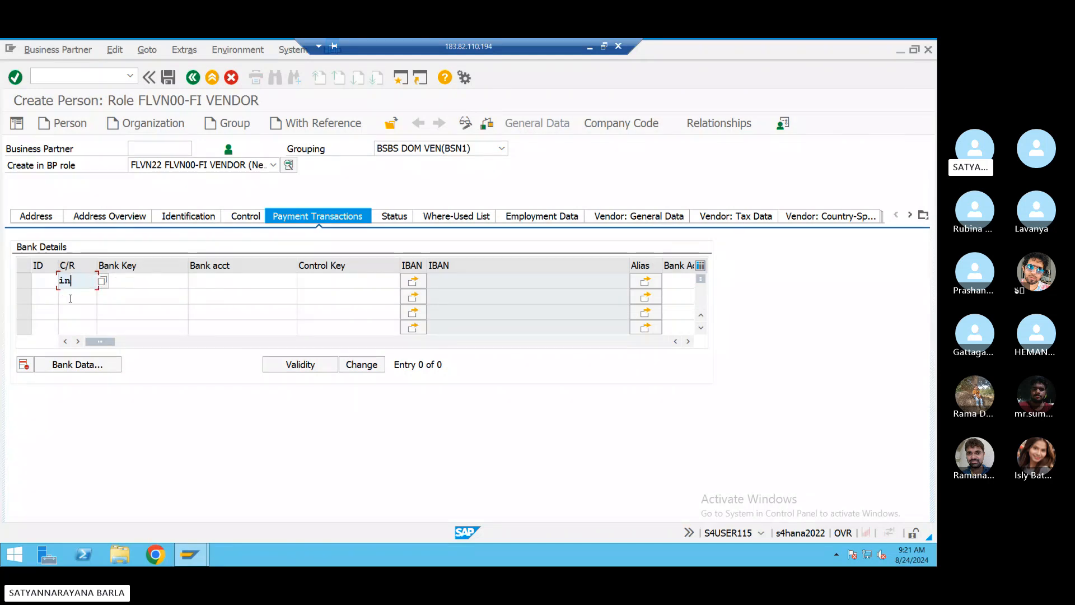
{"action": "left_click", "coordinate": [133, 282]}
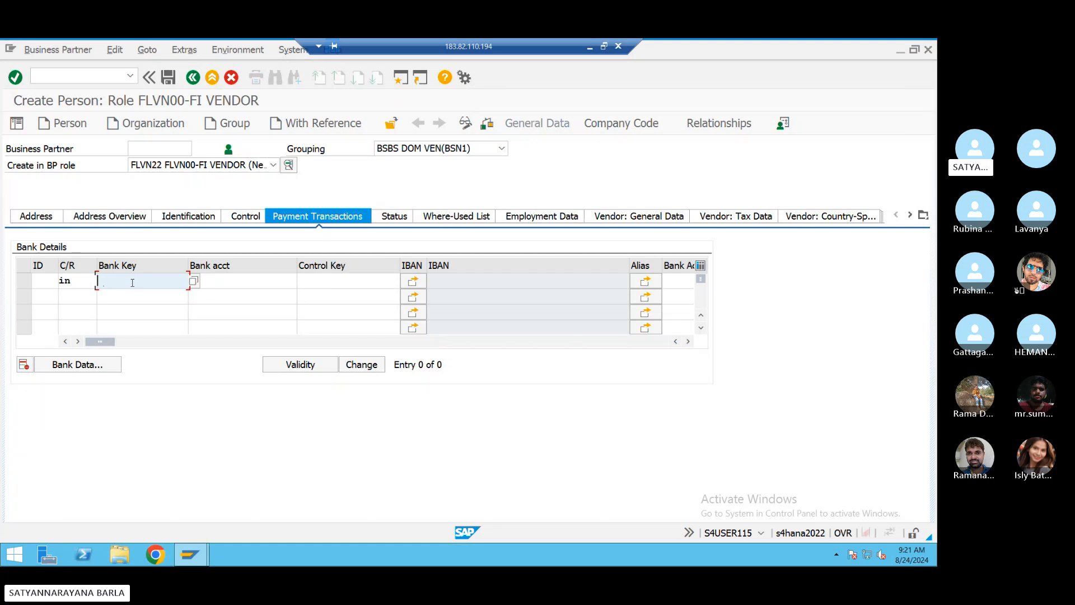
{"action": "type", "text": "5456"}
{"action": "left_click", "coordinate": [221, 279]}
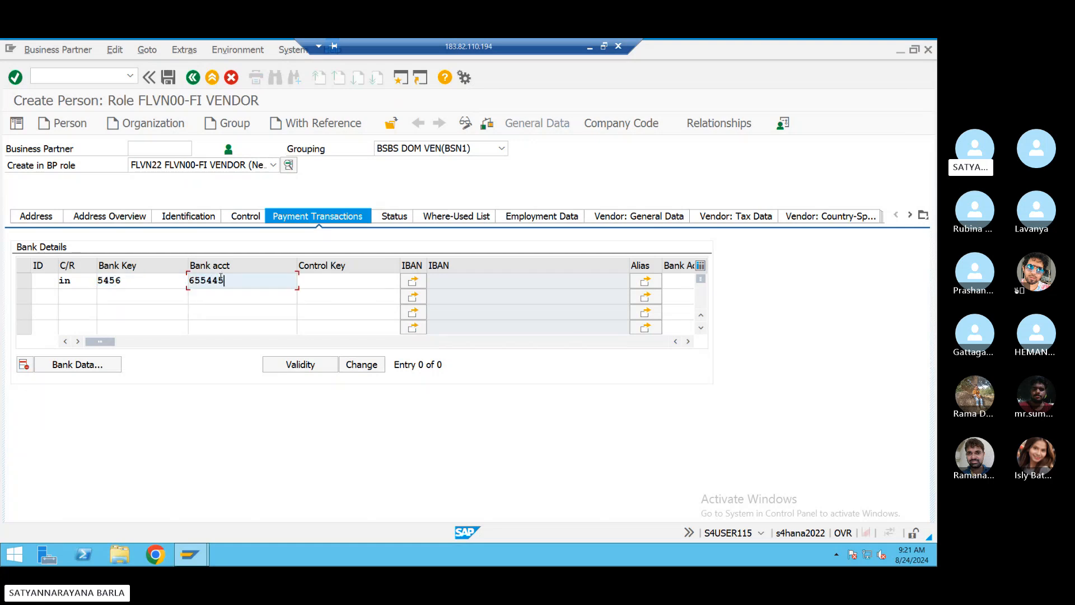
- Add company code BSN1 to the vendor's company code data
{"action": "left_click", "coordinate": [620, 125]}
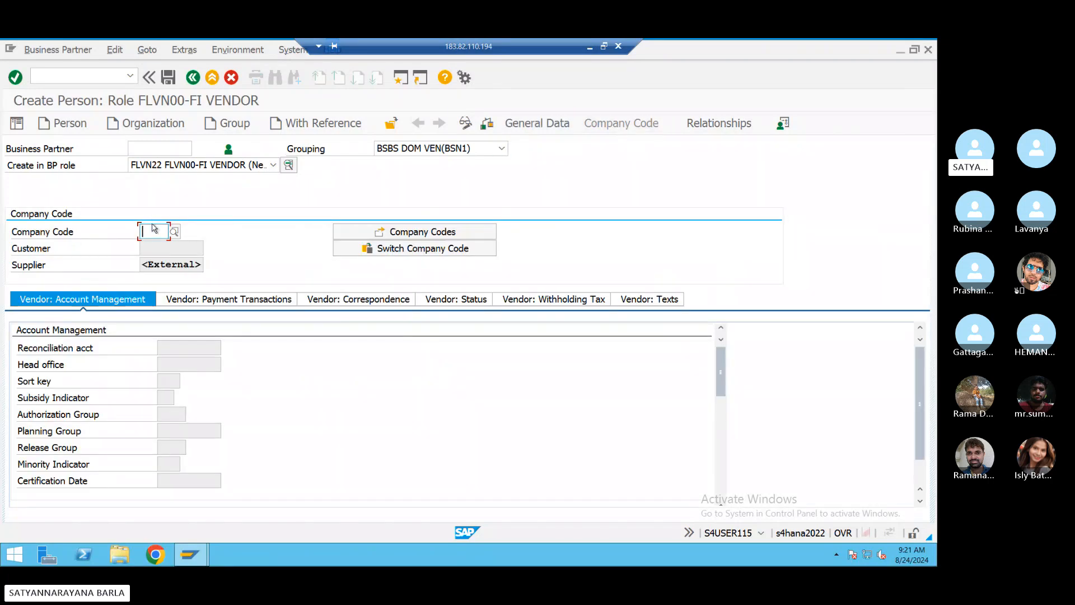
{"action": "type", "text": "bsn1"}
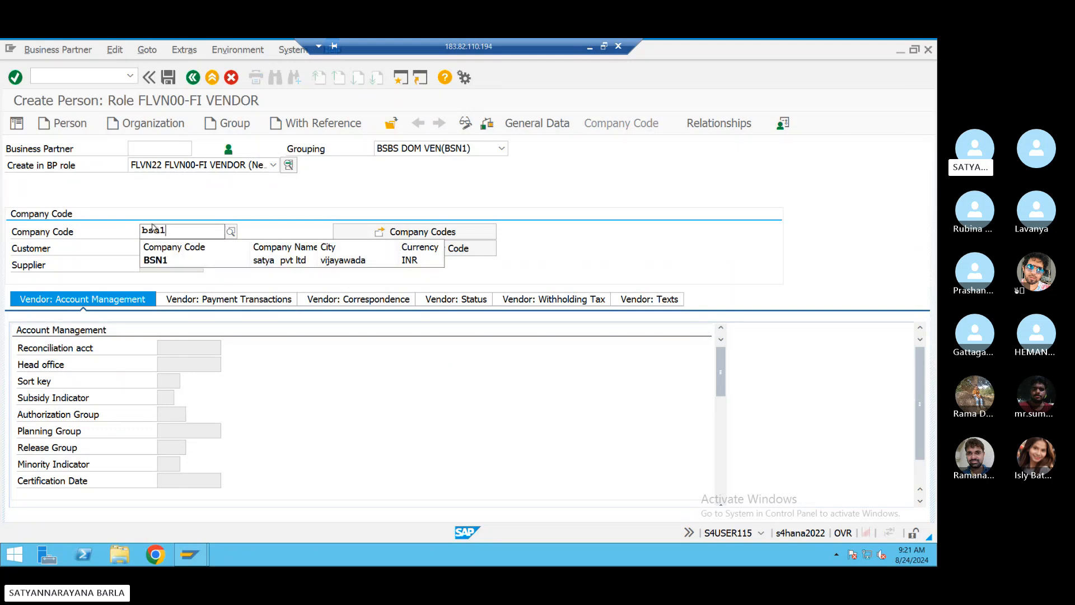
{"action": "left_click", "coordinate": [148, 261]}
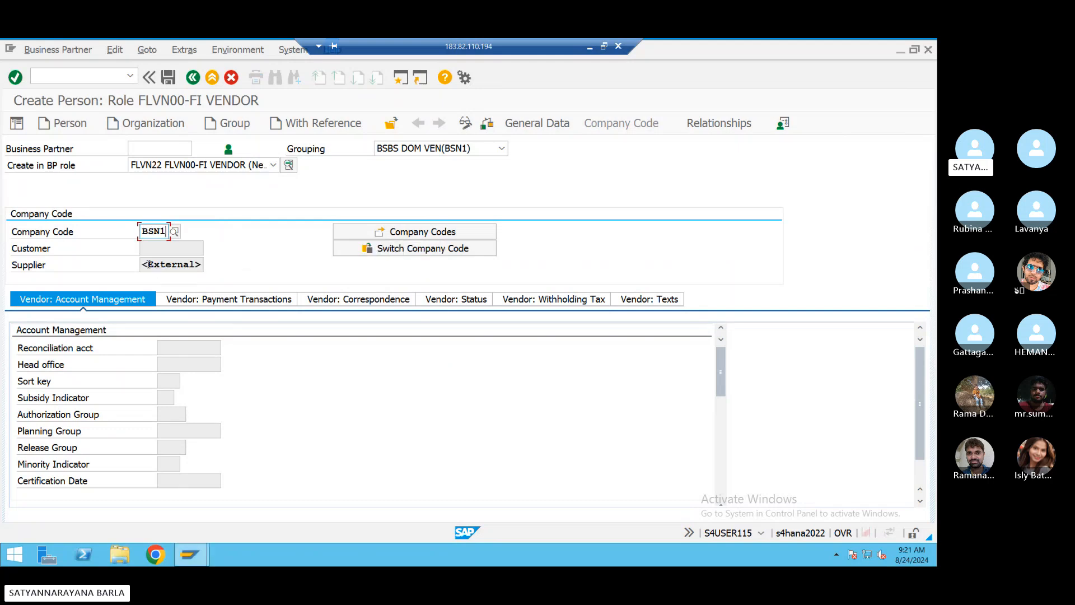
{"action": "key", "text": "Return"}
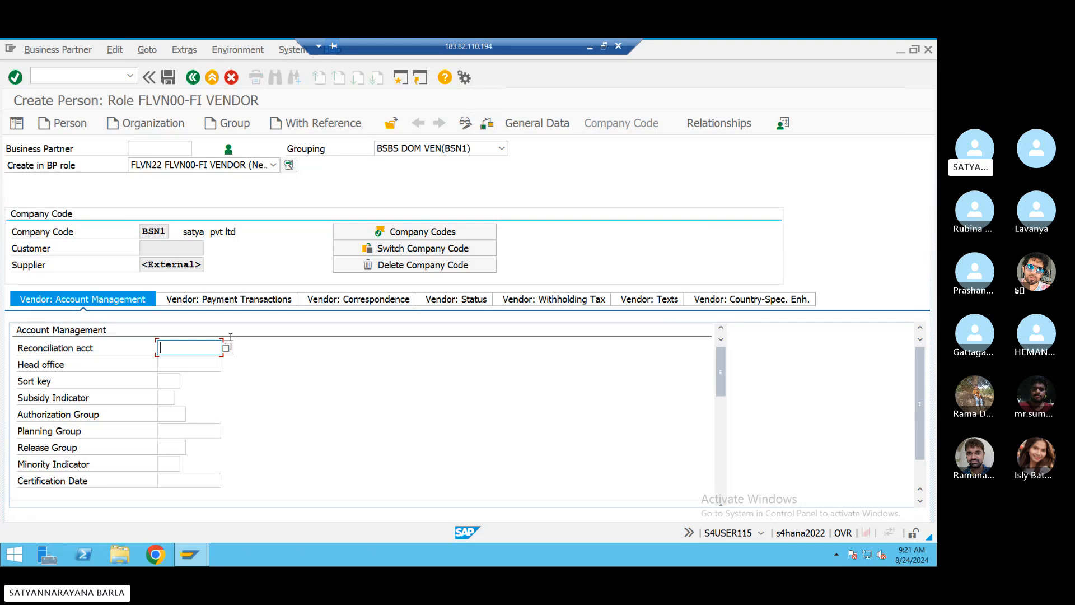
- Set reconciliation account 100504 and sort key 001 Posting date for BSN1
{"action": "left_click", "coordinate": [226, 348]}
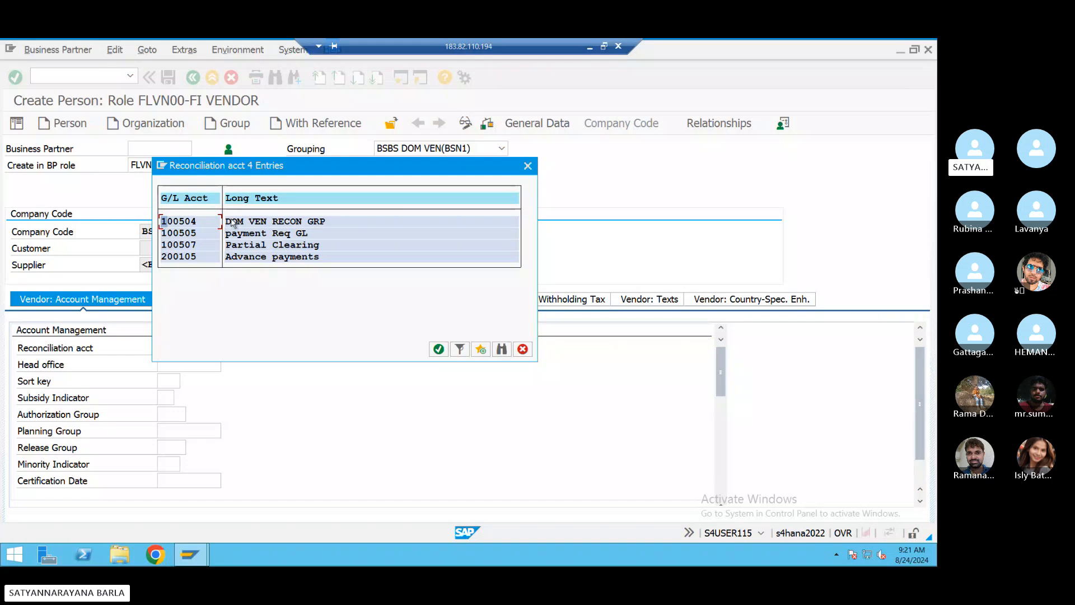
{"action": "double_click", "coordinate": [233, 223]}
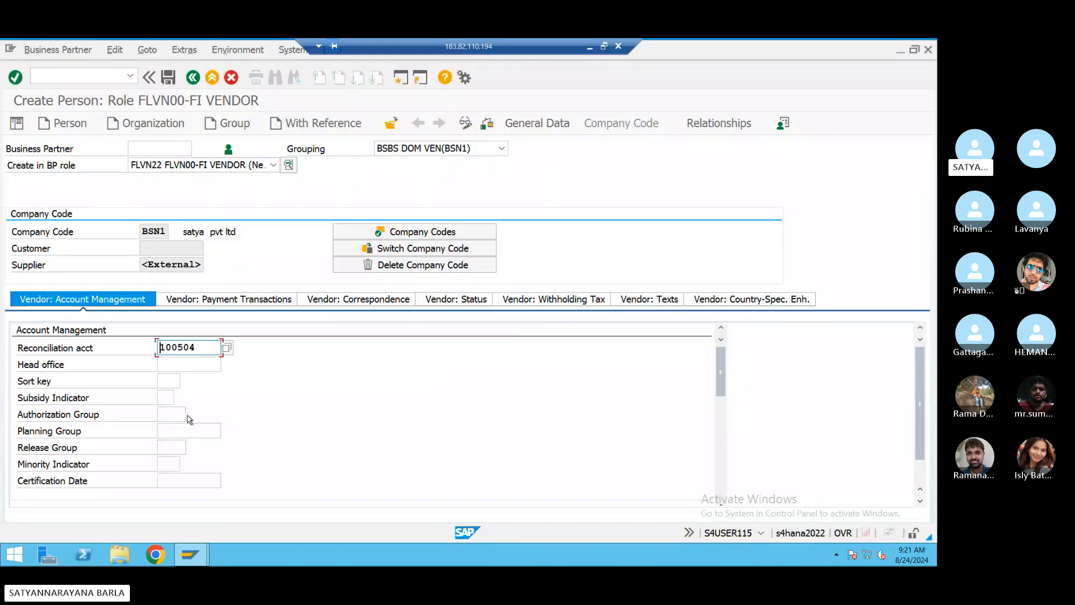
{"action": "left_click", "coordinate": [169, 386]}
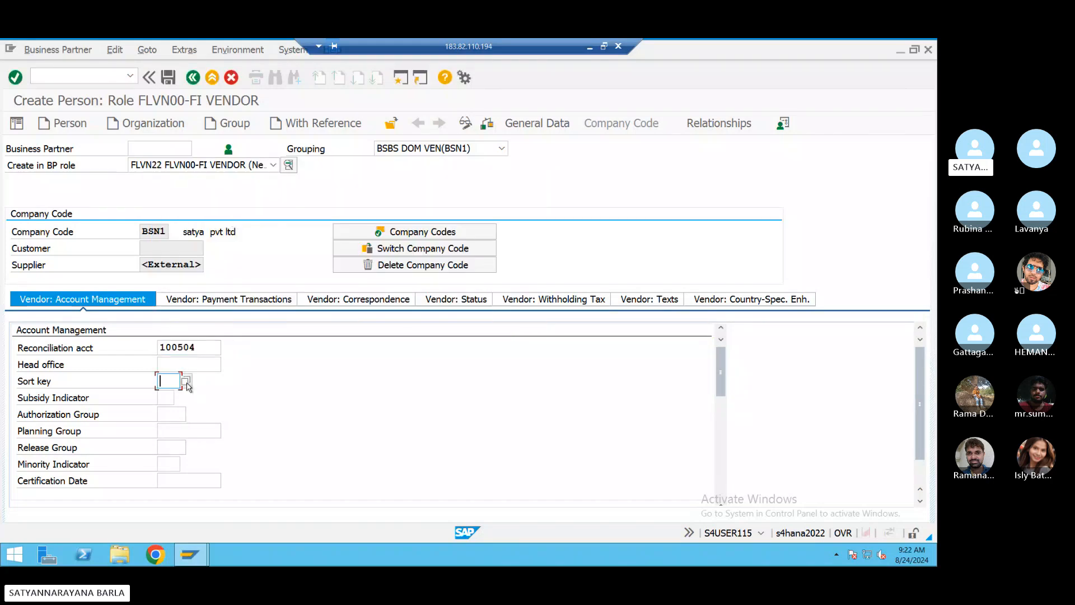
{"action": "left_click", "coordinate": [186, 381]}
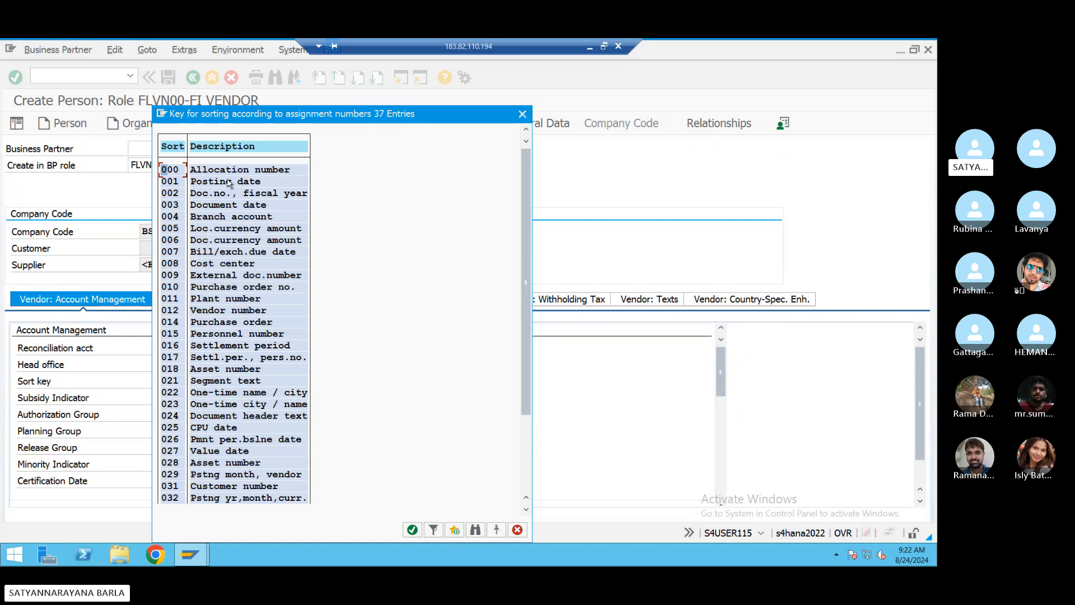
{"action": "double_click", "coordinate": [229, 182]}
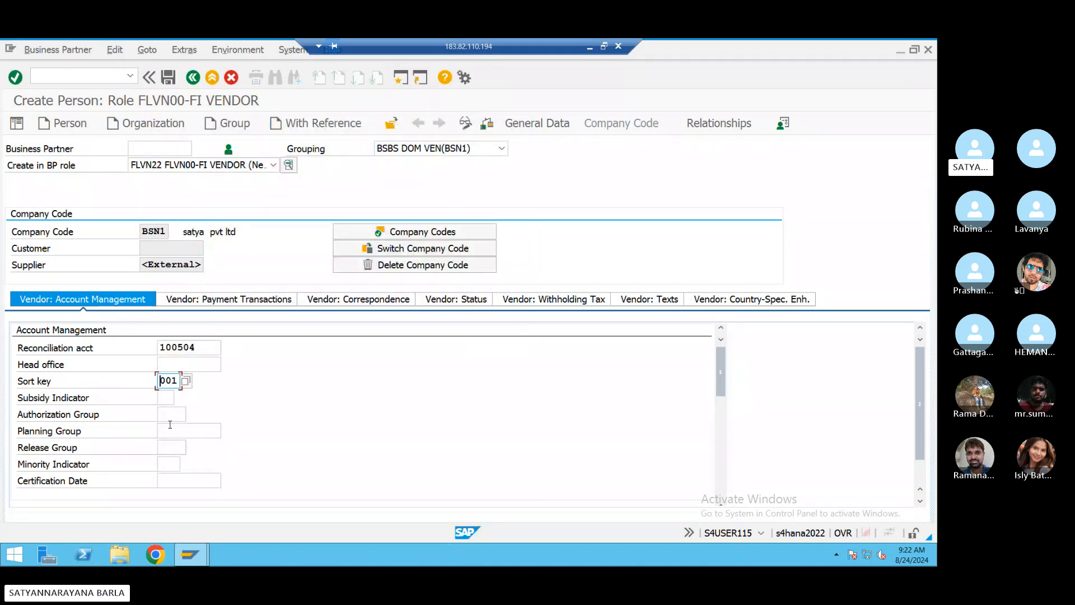
{"action": "left_click", "coordinate": [229, 306]}
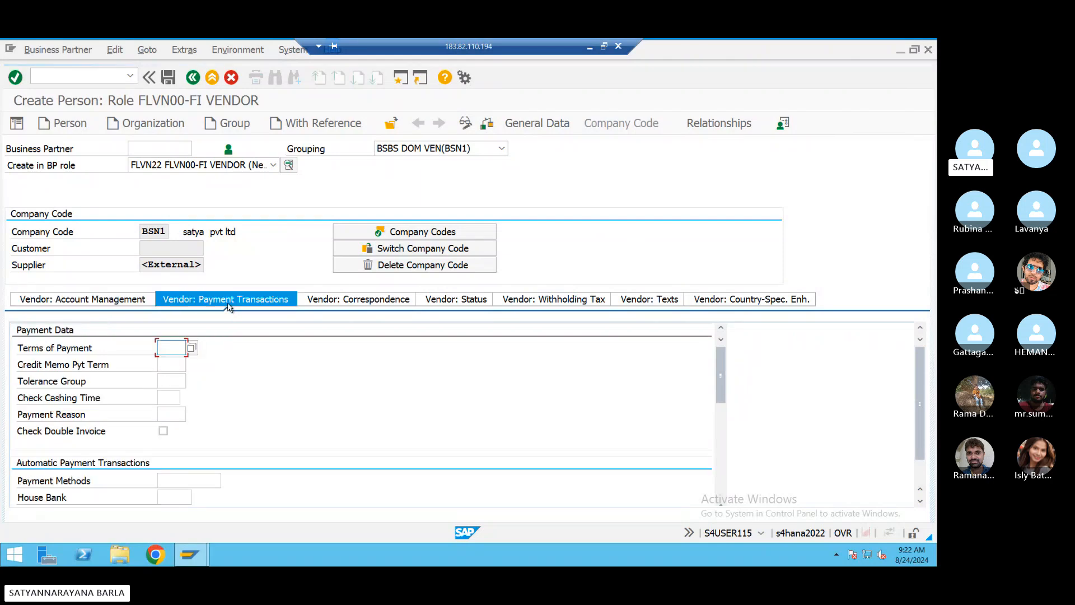
- Set BSN1 payment terms to 0001 (pay immediately), then check correspondence and account management data
{"action": "left_click", "coordinate": [192, 348]}
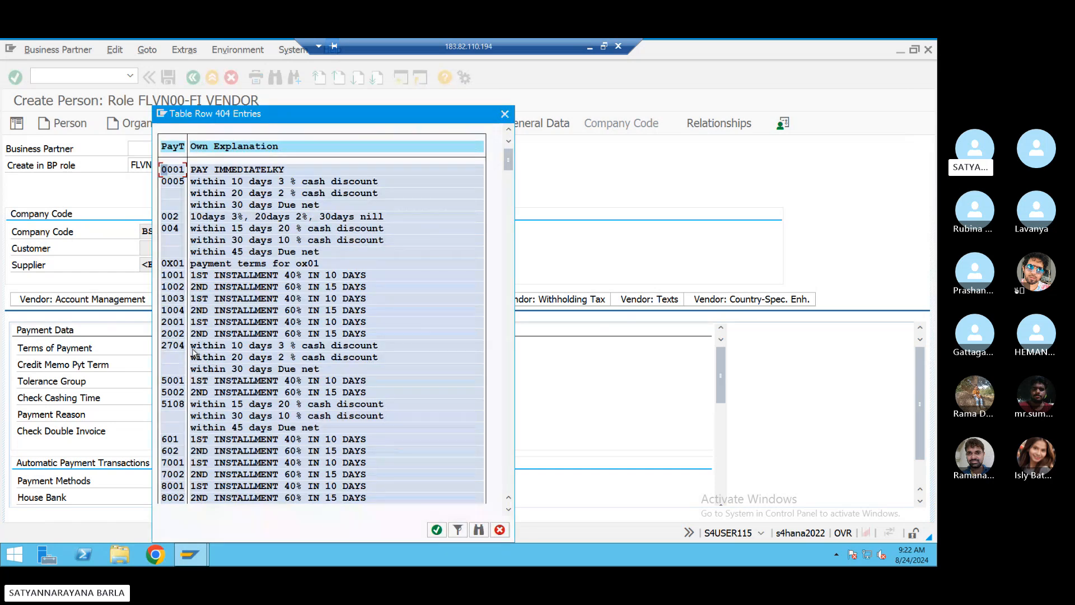
{"action": "double_click", "coordinate": [205, 174]}
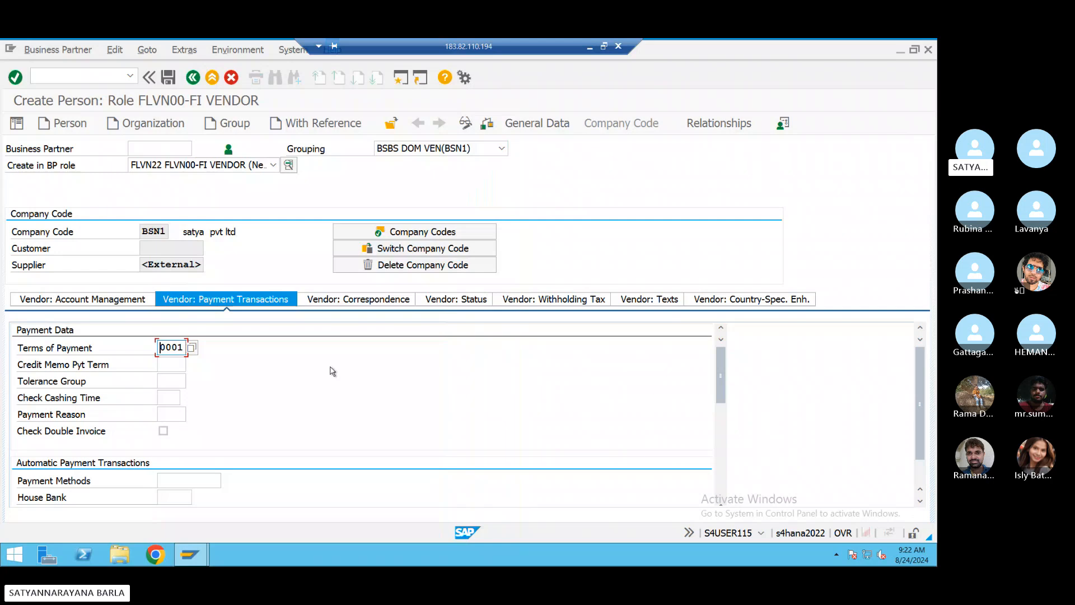
{"action": "left_click", "coordinate": [345, 302]}
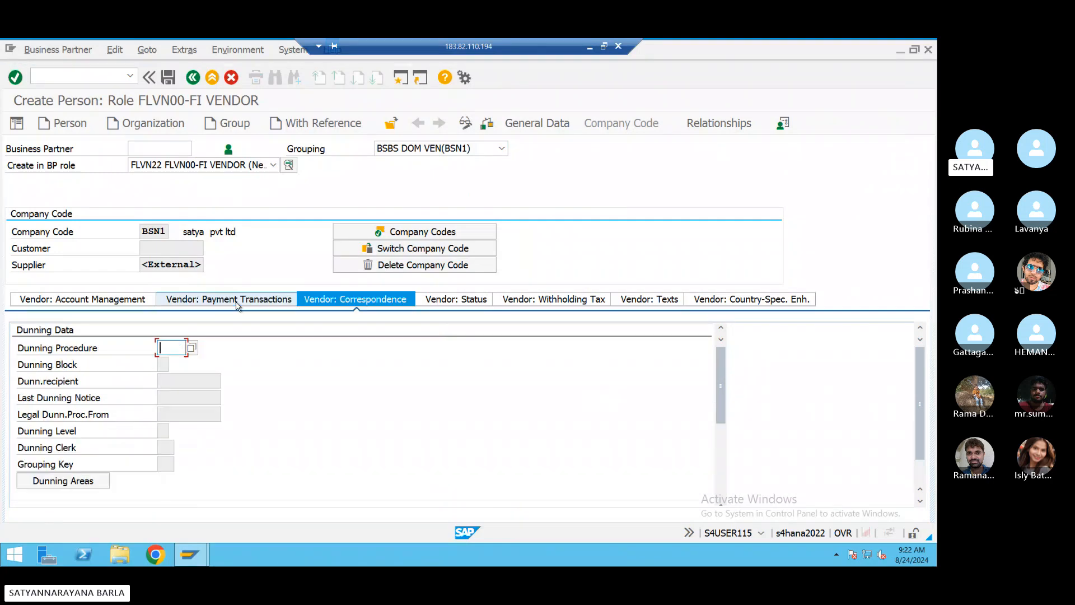
{"action": "left_click", "coordinate": [236, 302]}
{"action": "left_click", "coordinate": [330, 298]}
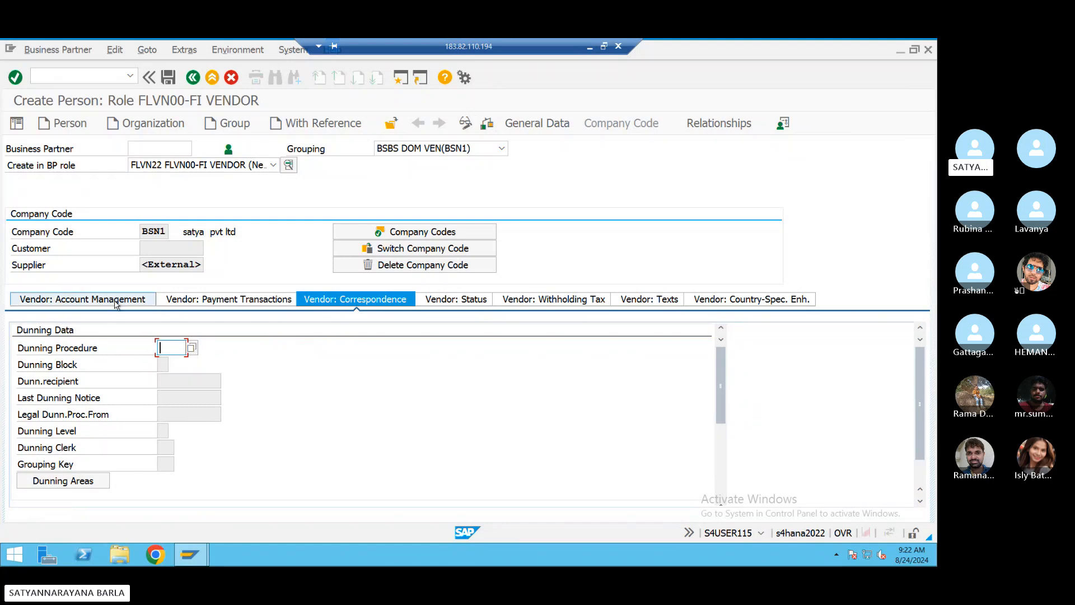
{"action": "left_click", "coordinate": [79, 303]}
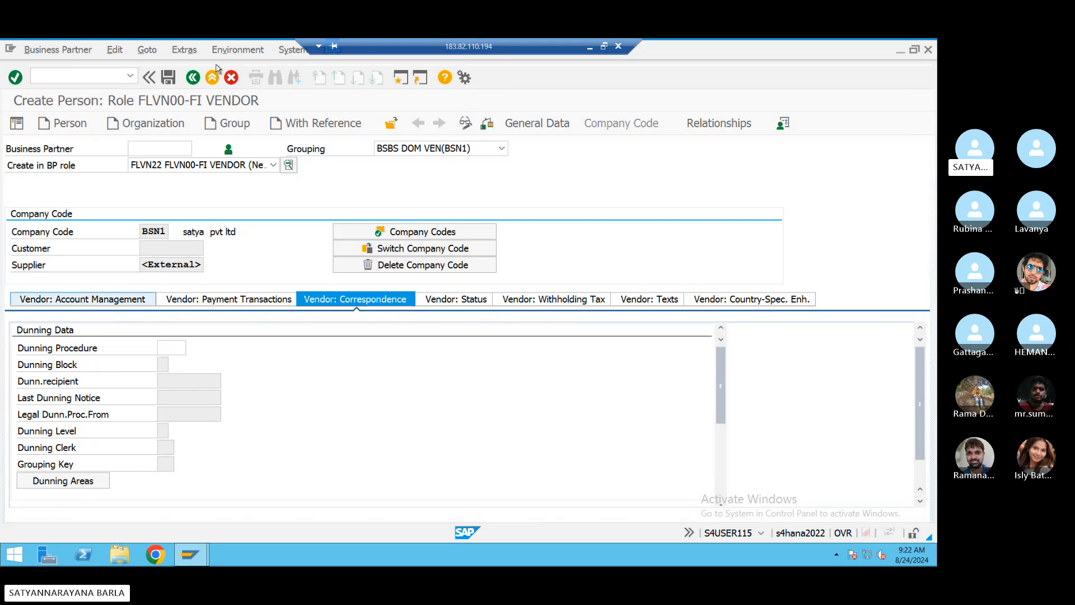
- Try saving the vendor, then review its general control and identification data
{"action": "left_click", "coordinate": [175, 81]}
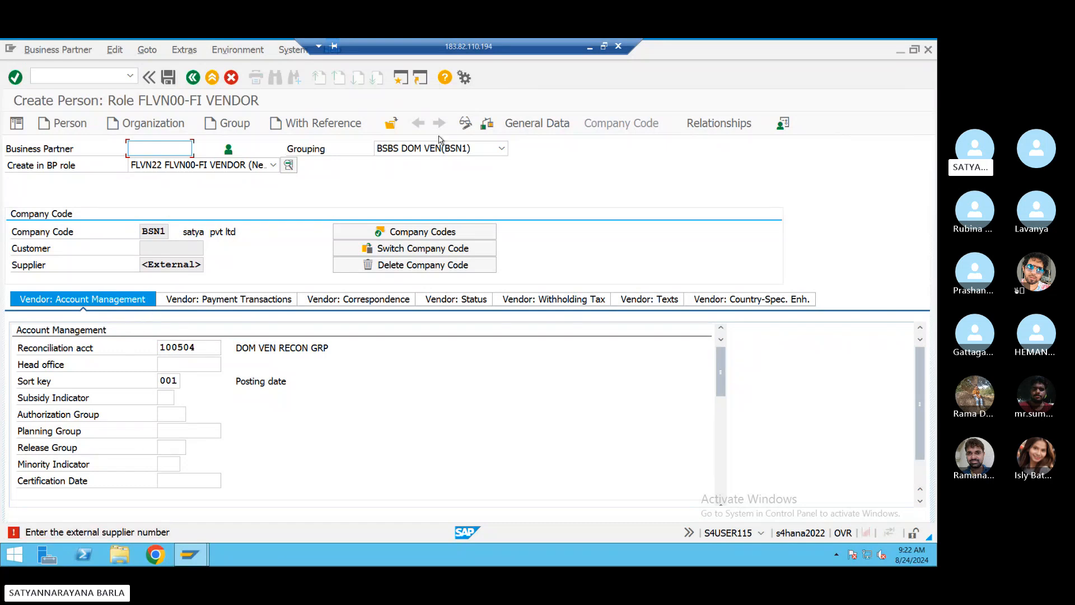
{"action": "left_click", "coordinate": [529, 121]}
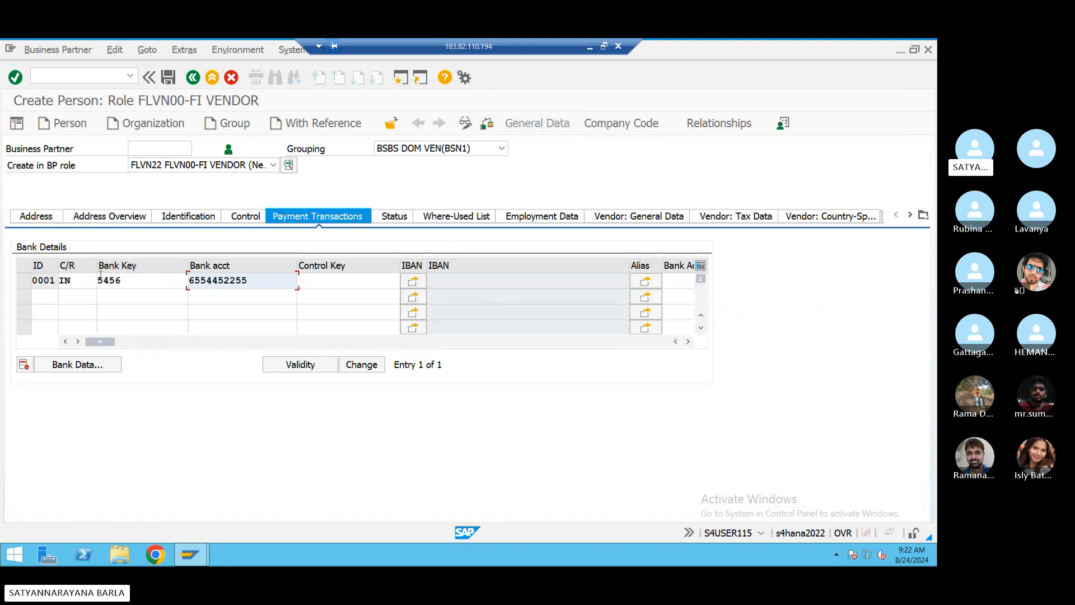
{"action": "left_click", "coordinate": [239, 221]}
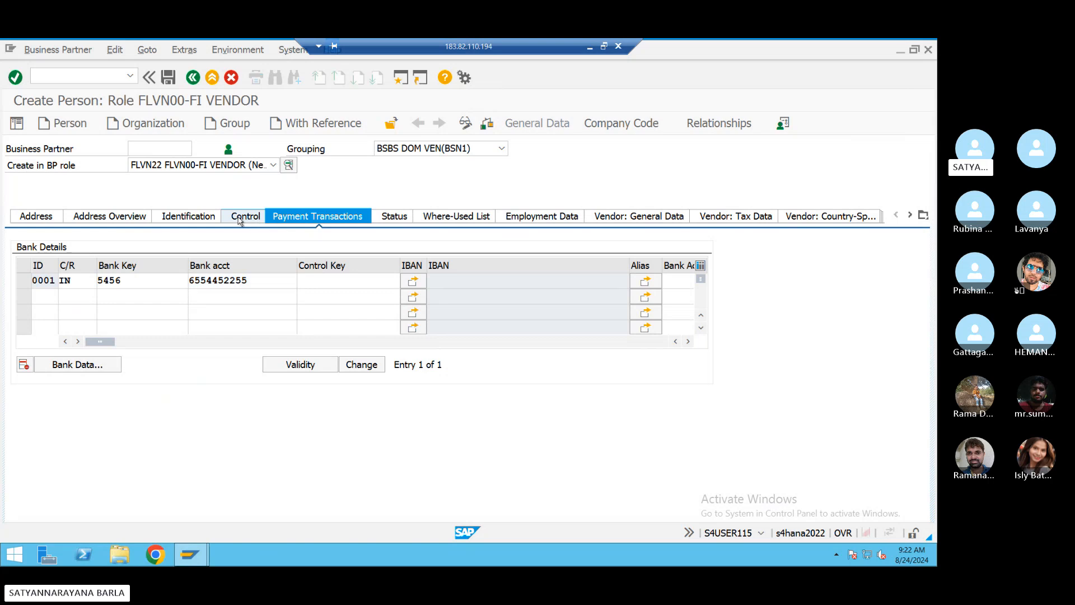
{"action": "left_click", "coordinate": [196, 218]}
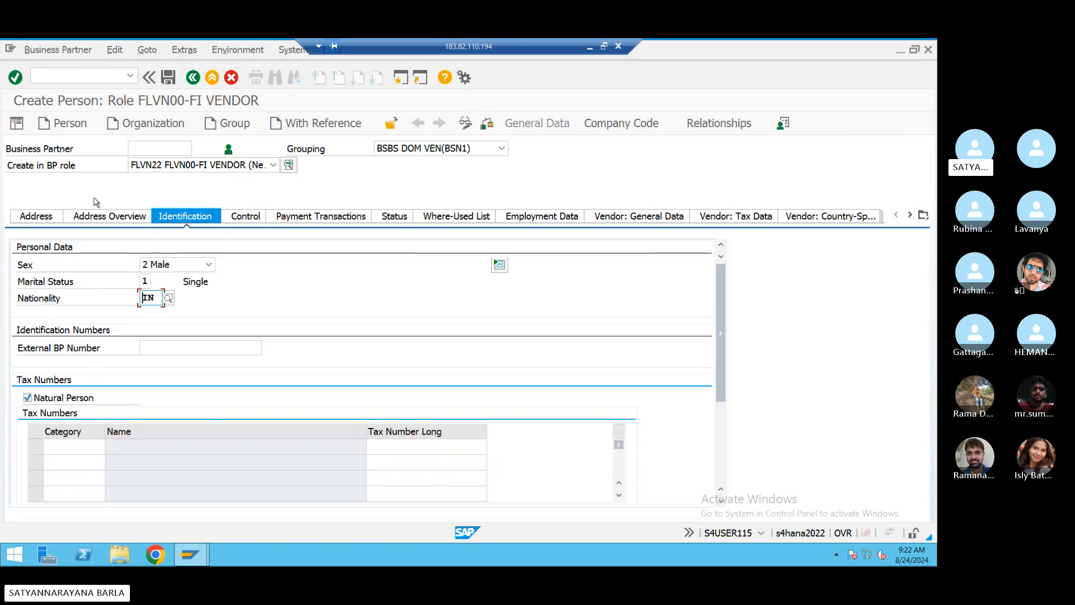
- Return to BSN1 payment data and save again, getting 'Enter the external supplier number'
{"action": "left_click", "coordinate": [615, 124]}
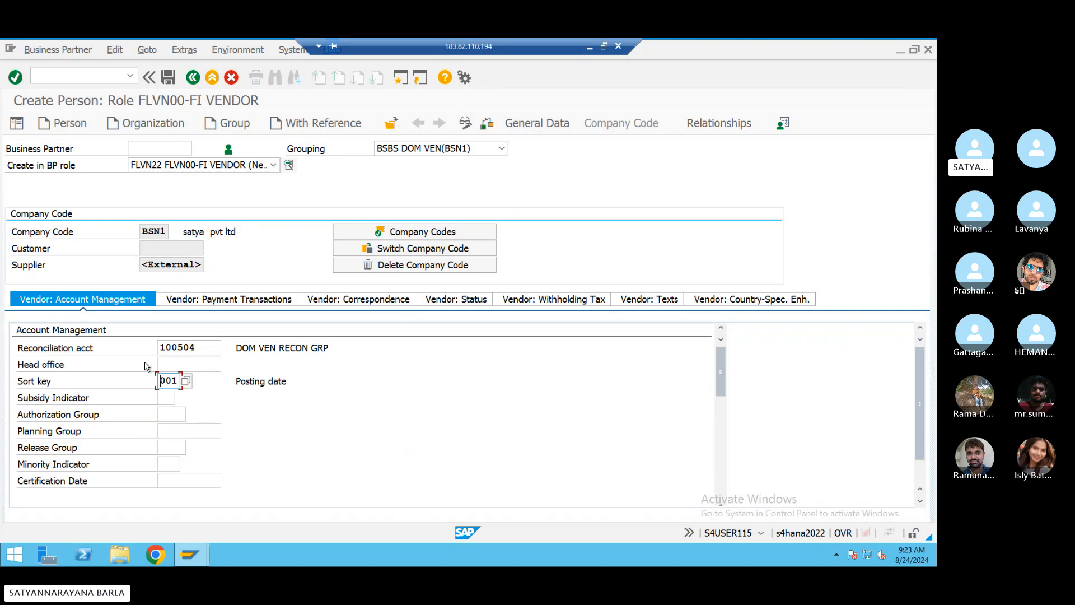
{"action": "left_click", "coordinate": [215, 300]}
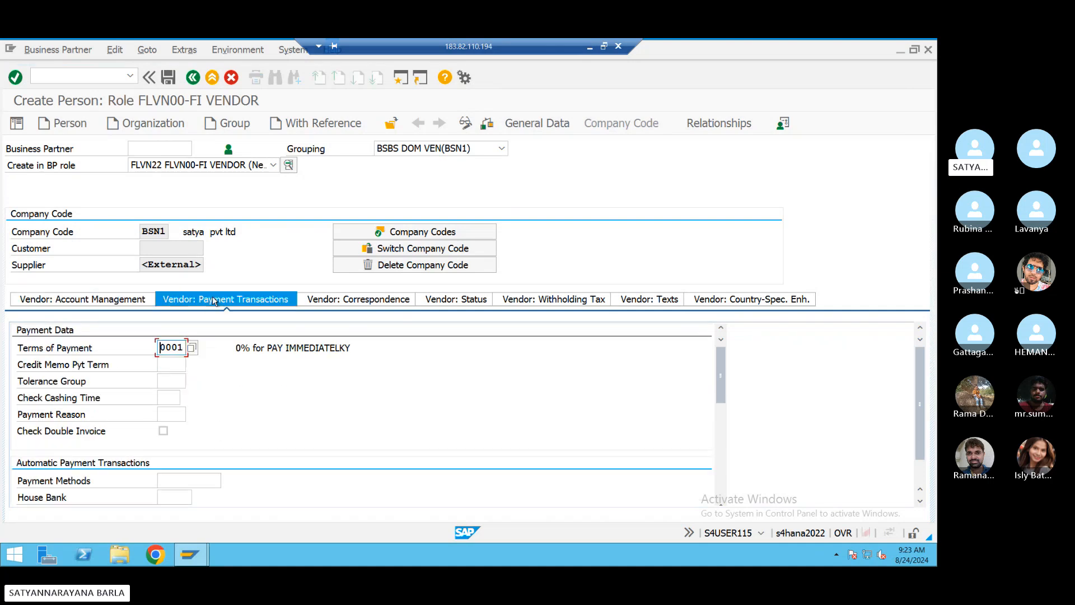
{"action": "left_click", "coordinate": [168, 78]}
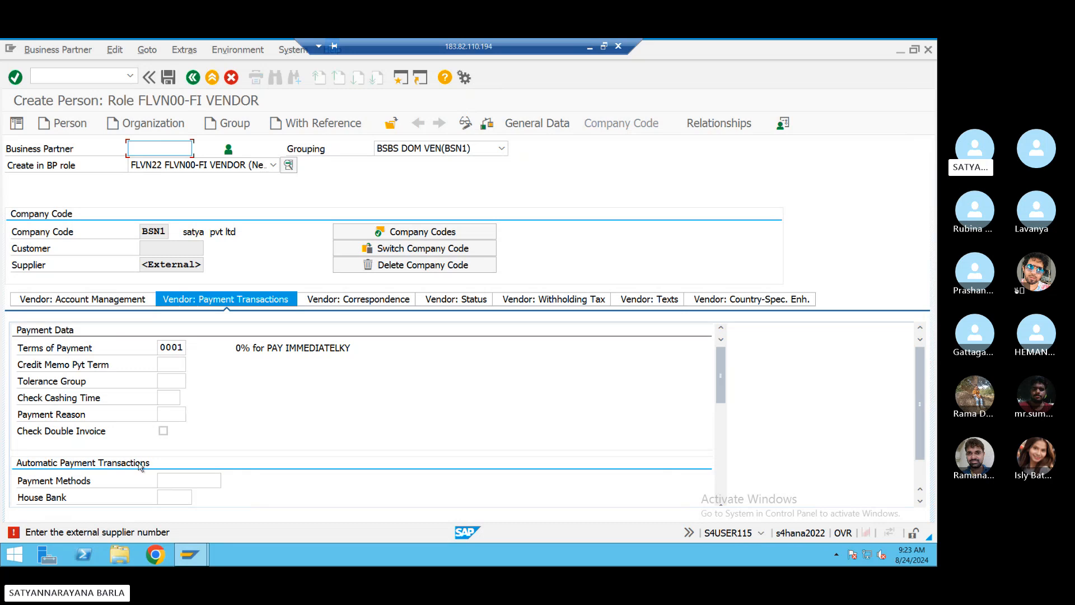
- Read the supplier-number error's explanation and review the BSN1 vendor data tabs
{"action": "double_click", "coordinate": [105, 530]}
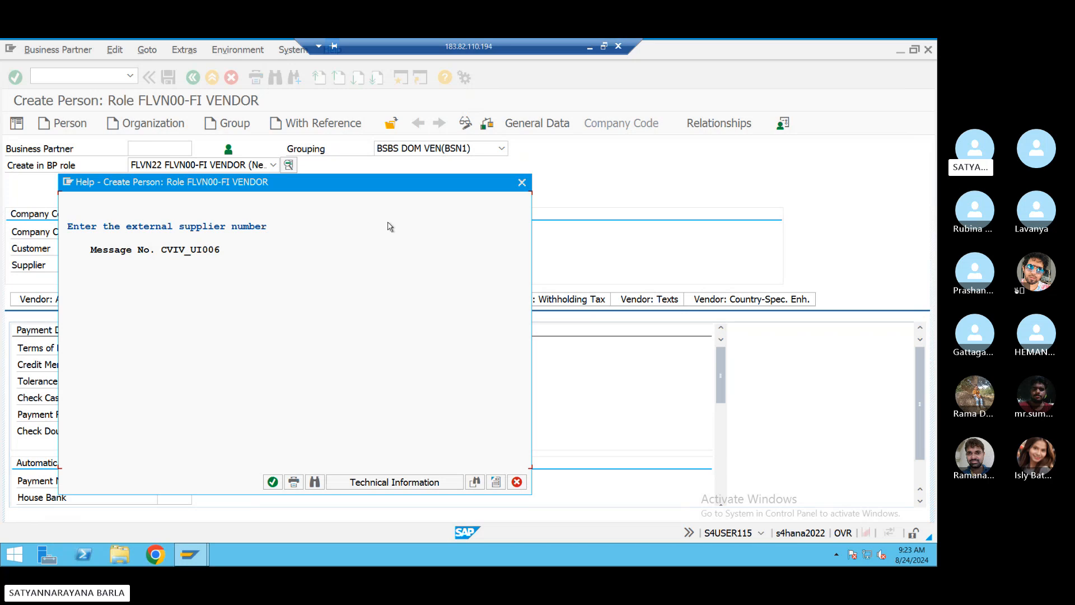
{"action": "left_click", "coordinate": [521, 183]}
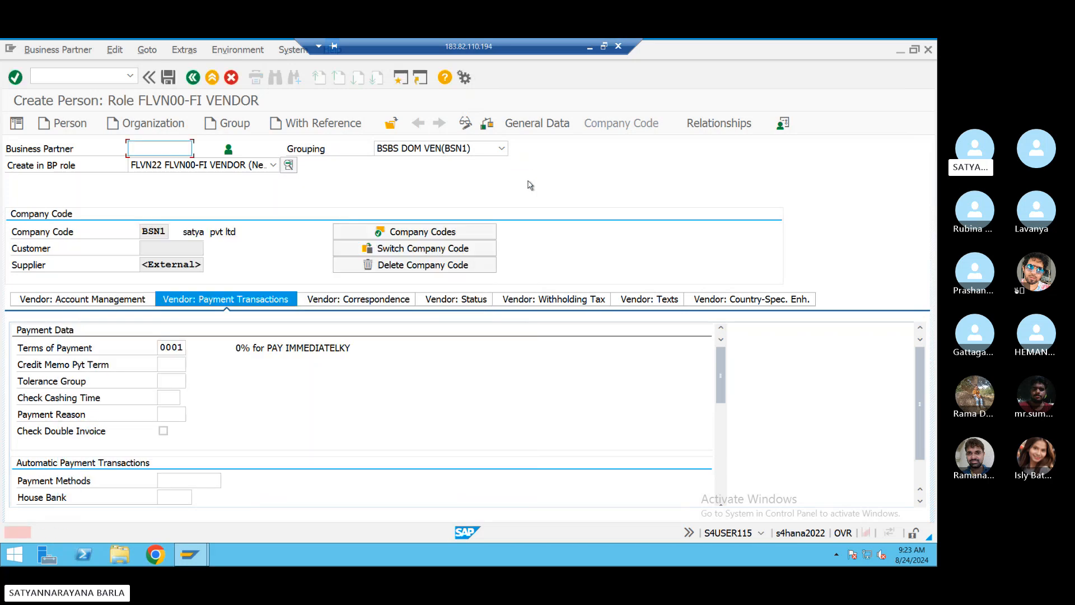
{"action": "left_click", "coordinate": [397, 301]}
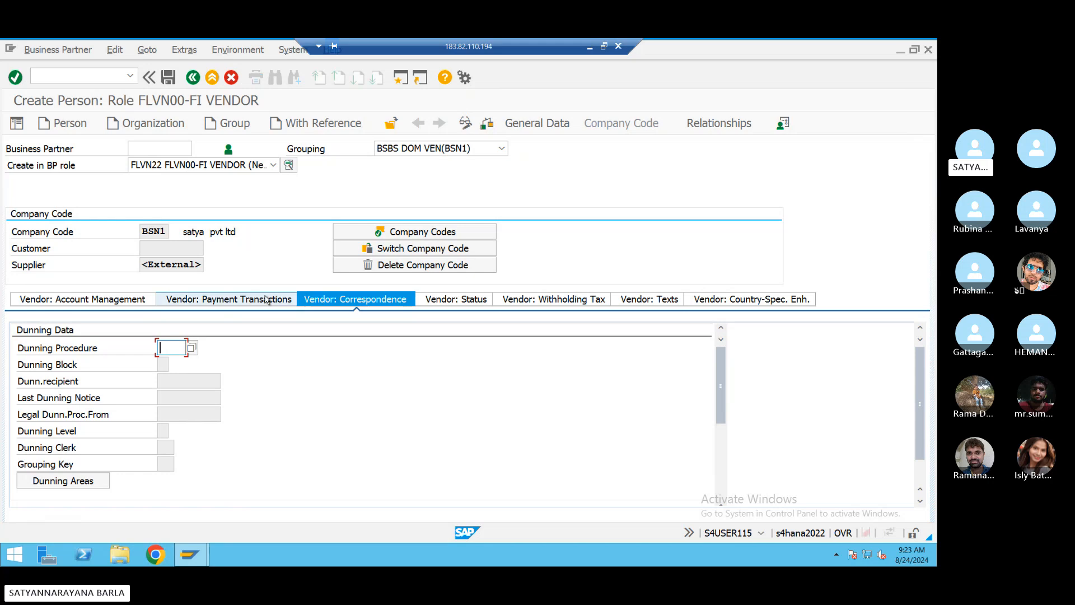
{"action": "left_click", "coordinate": [216, 301]}
{"action": "left_click", "coordinate": [88, 302]}
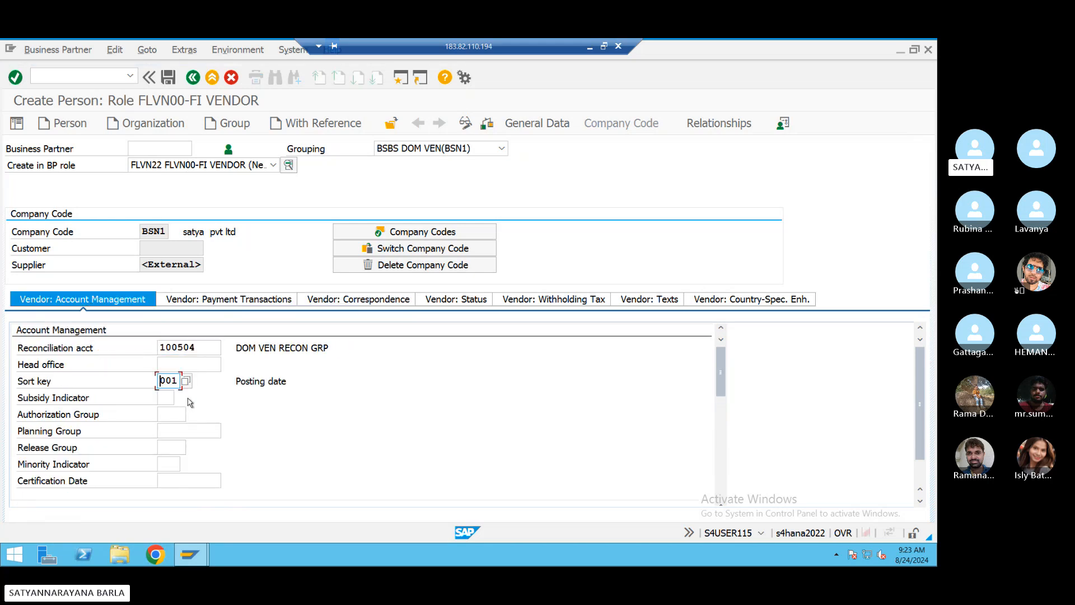
{"action": "scroll", "coordinate": [190, 402], "scroll_direction": "down", "scroll_amount": 2}
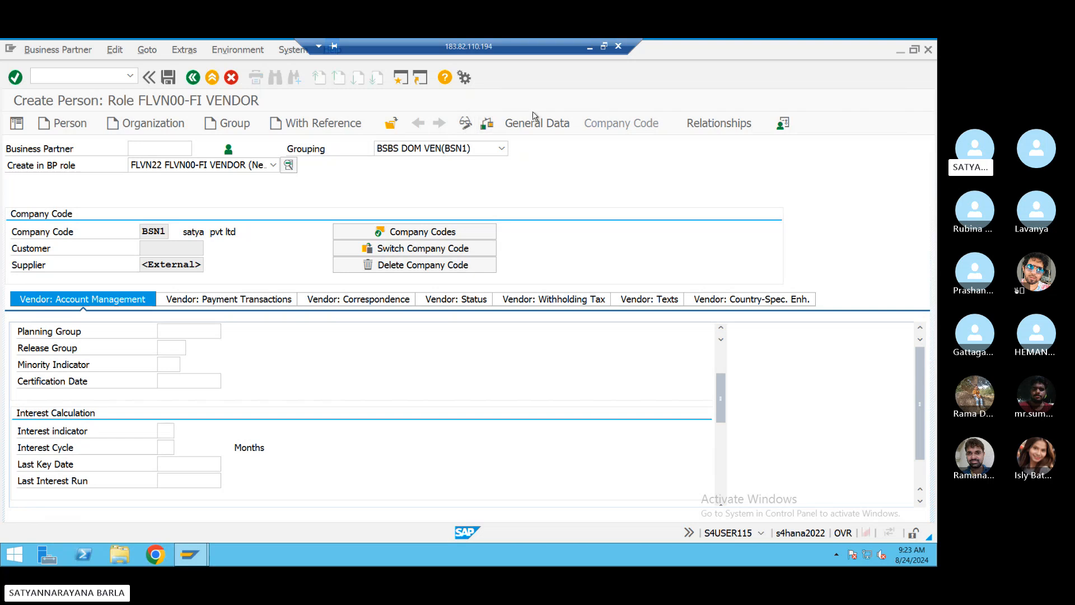
- Review control, address and bank details in General Data, then retry saving, which fails again
{"action": "left_click", "coordinate": [532, 123]}
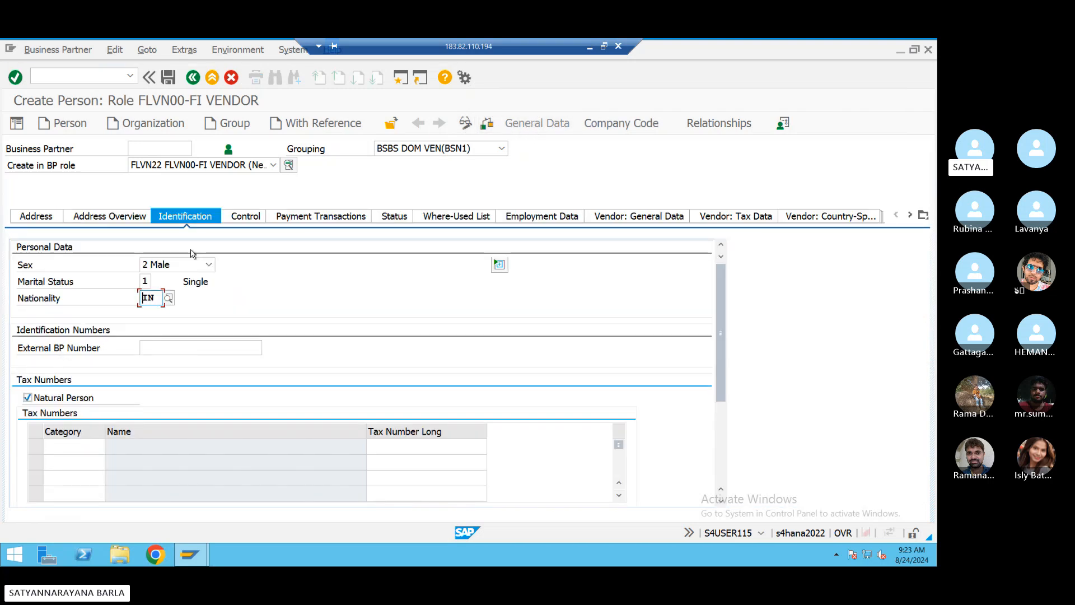
{"action": "left_click", "coordinate": [232, 219]}
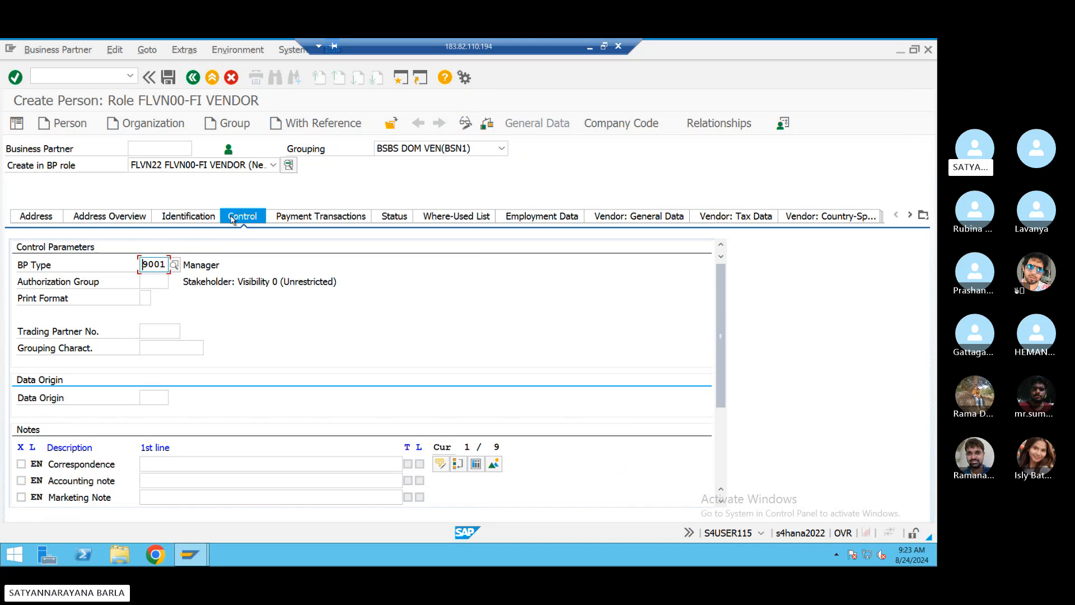
{"action": "left_click", "coordinate": [93, 220]}
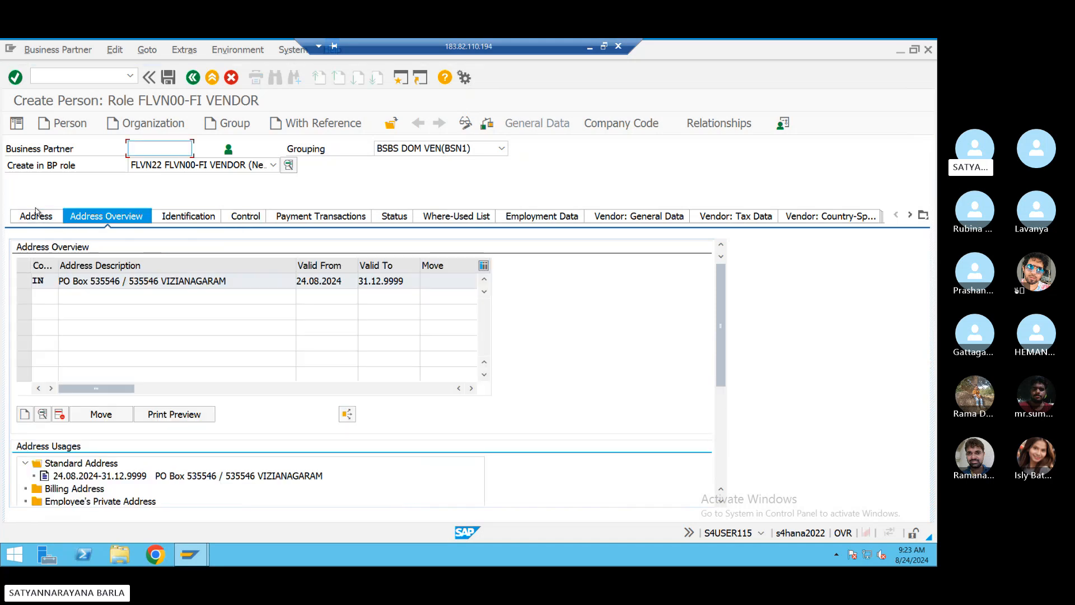
{"action": "left_click", "coordinate": [36, 216]}
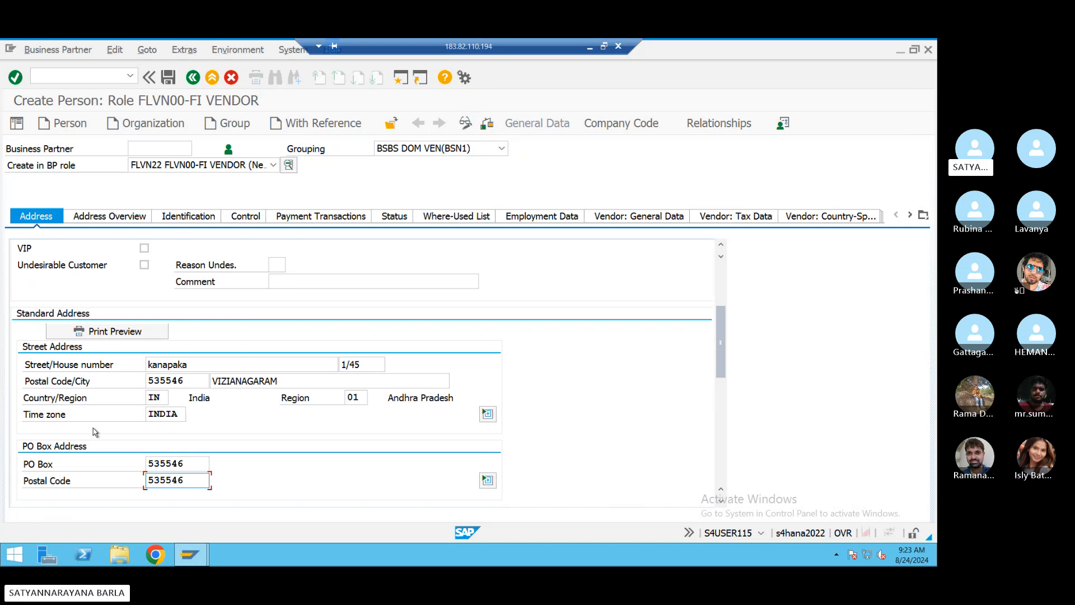
{"action": "scroll", "coordinate": [95, 431], "scroll_direction": "down", "scroll_amount": 6}
{"action": "scroll", "coordinate": [95, 431], "scroll_direction": "up", "scroll_amount": 10}
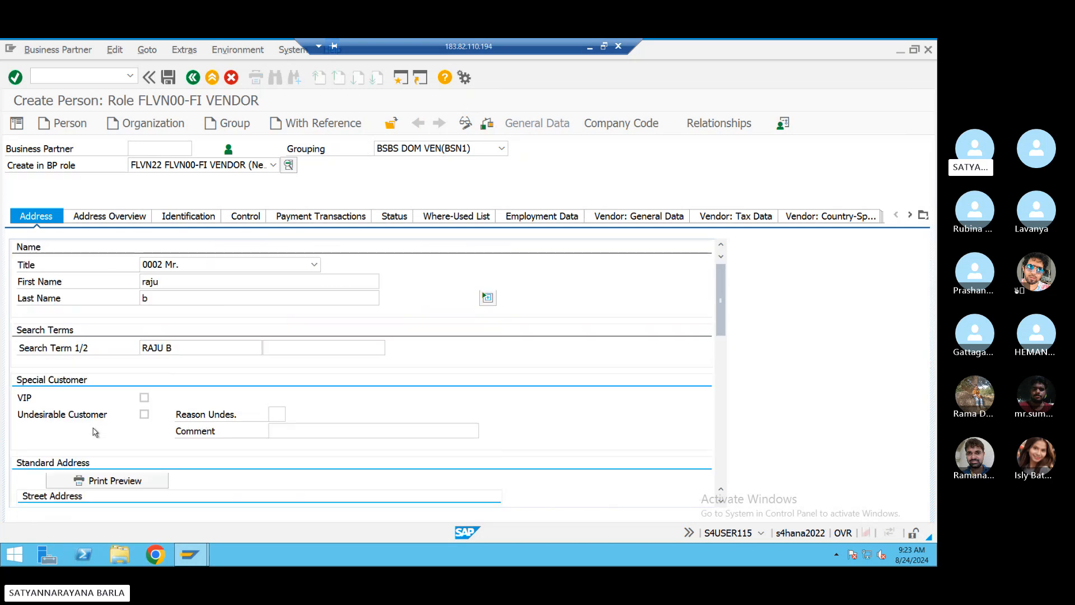
{"action": "left_click", "coordinate": [327, 220]}
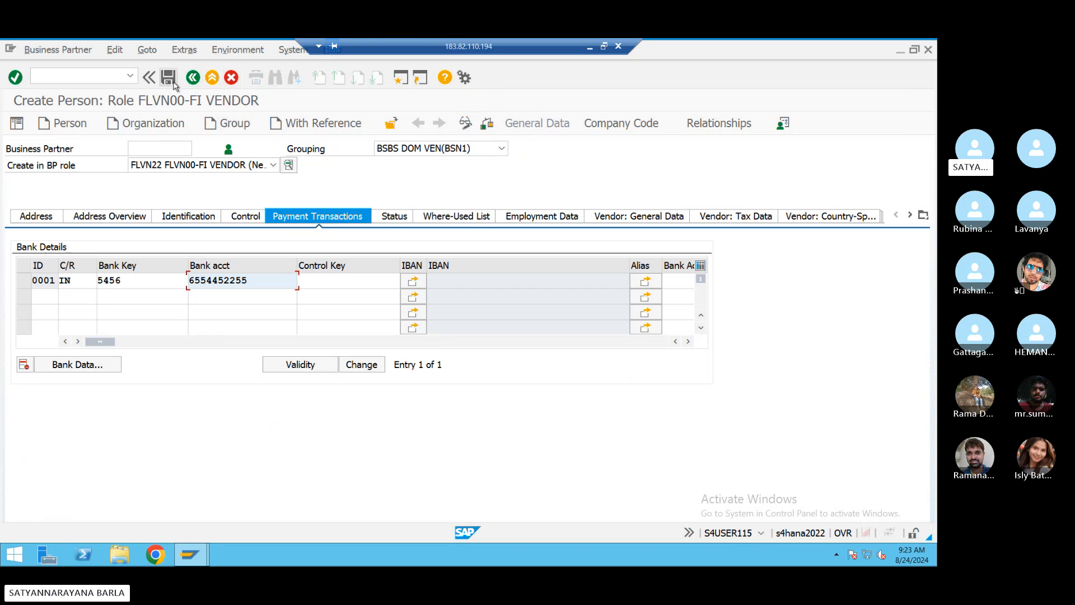
{"action": "key", "text": "Return"}
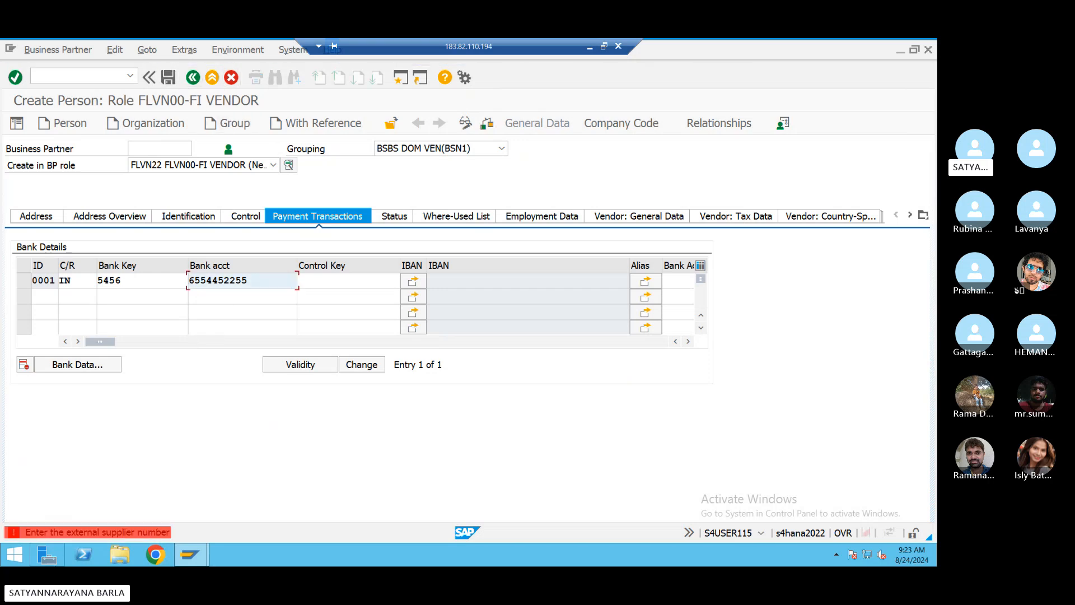
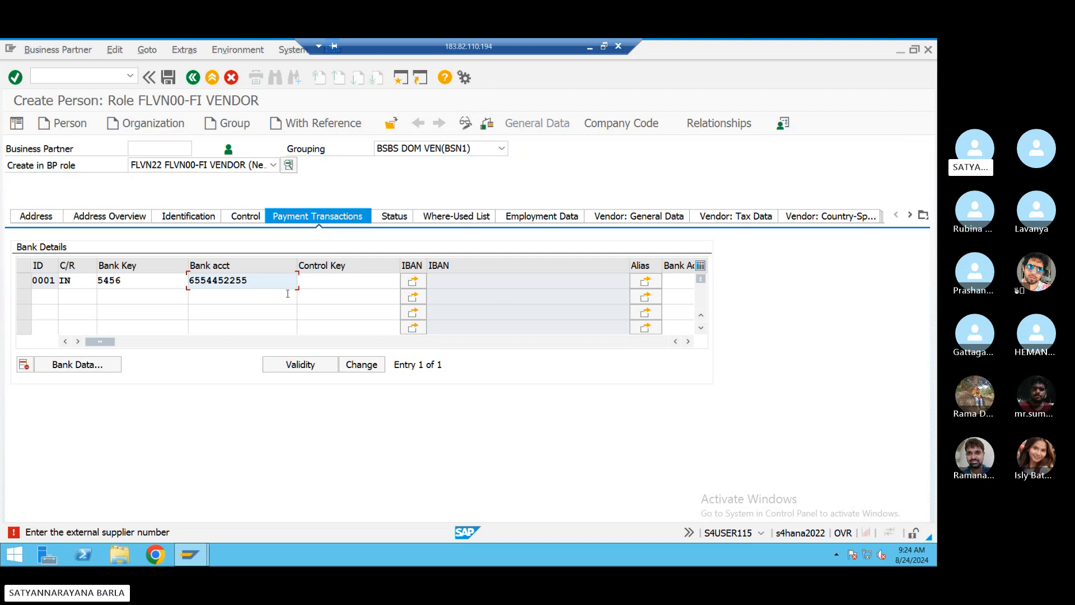
- Read the supplier-number error's detailed help, then rearrange the remote session window
{"action": "double_click", "coordinate": [120, 536]}
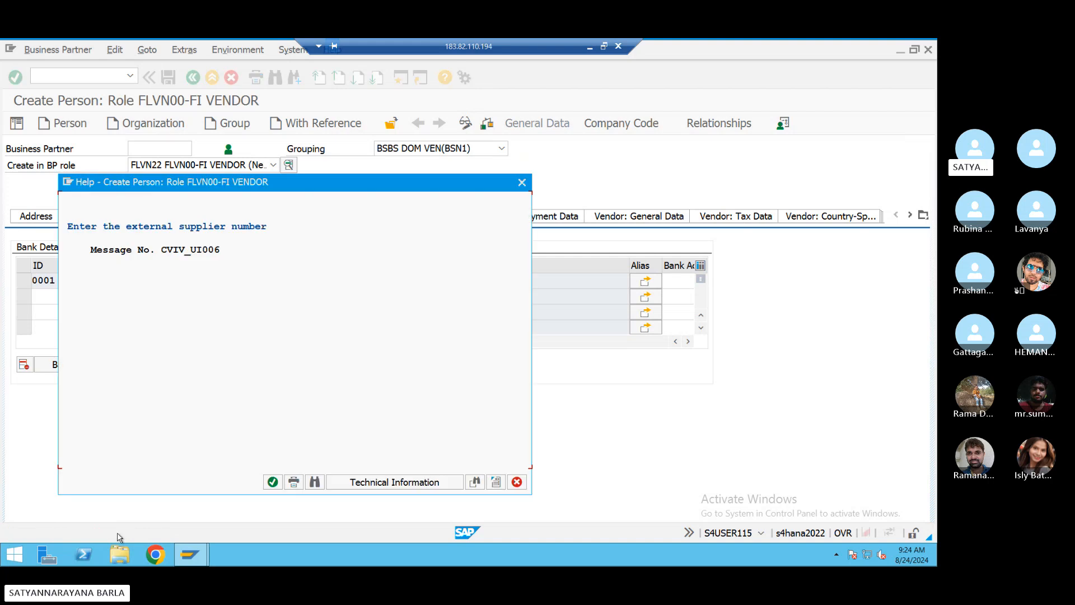
{"action": "left_click", "coordinate": [522, 182]}
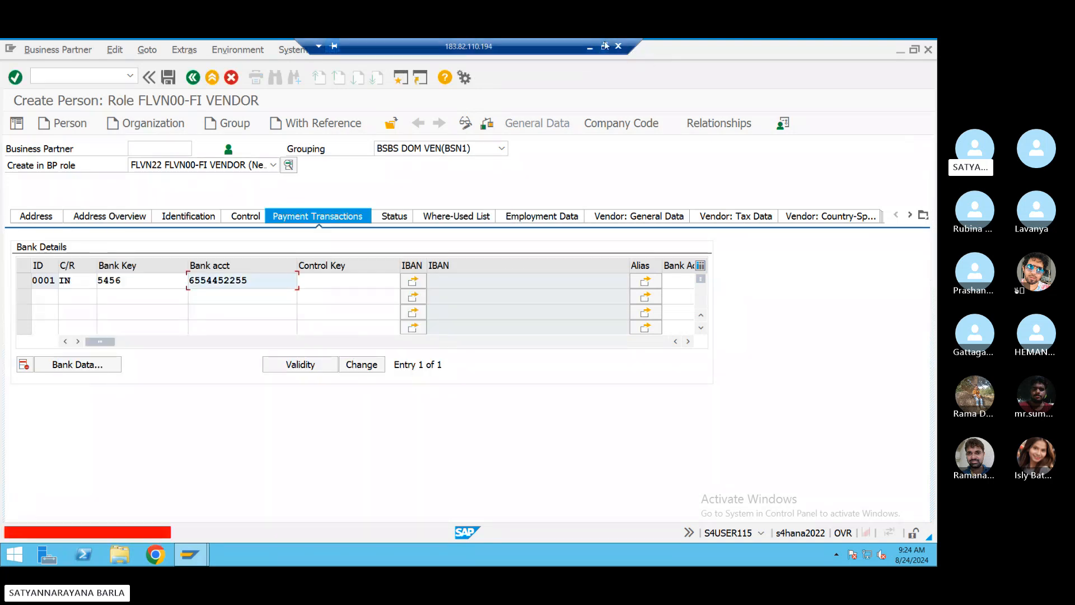
{"action": "left_click", "coordinate": [603, 46]}
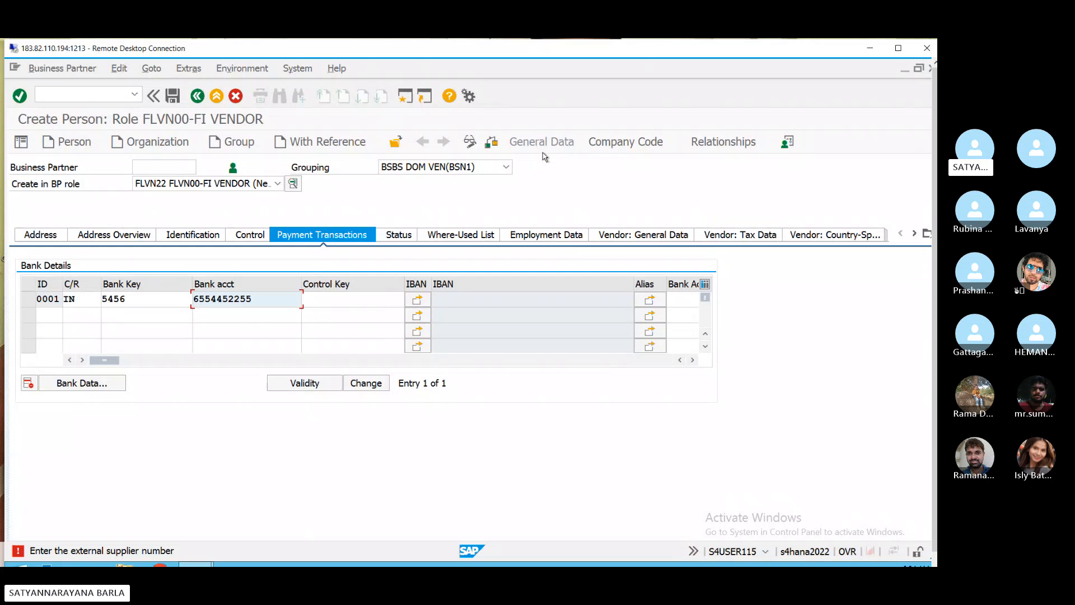
{"action": "double_click", "coordinate": [704, 54]}
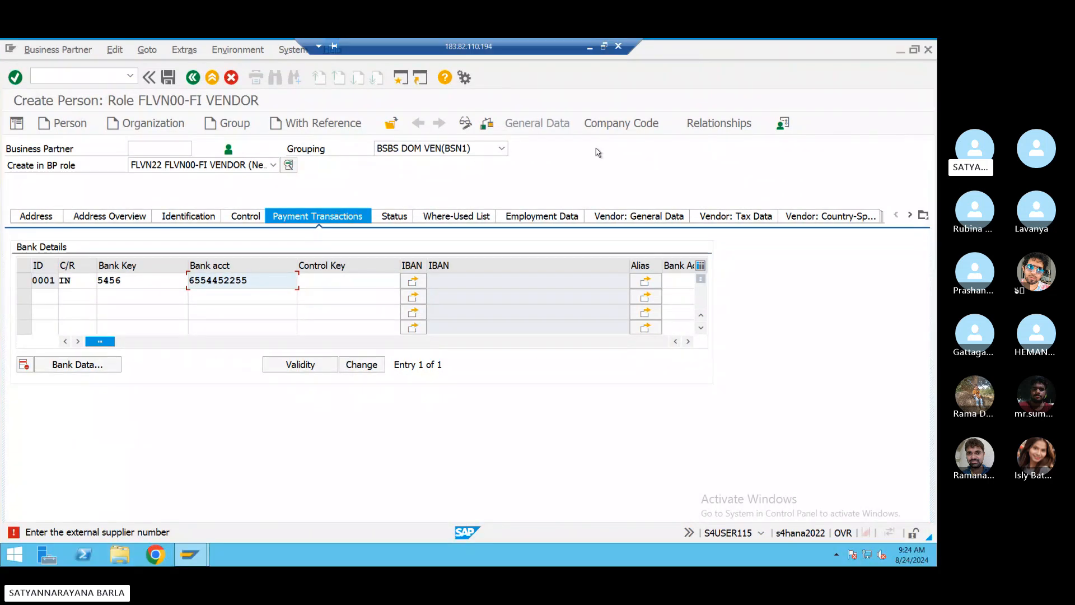
{"action": "left_click", "coordinate": [604, 45]}
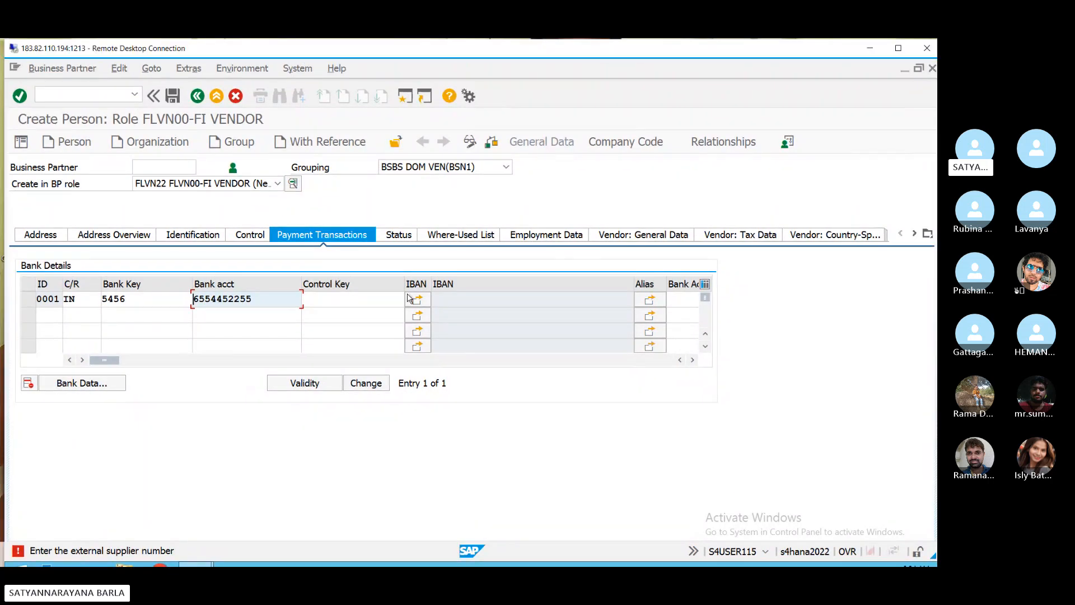
{"action": "left_click", "coordinate": [867, 48]}
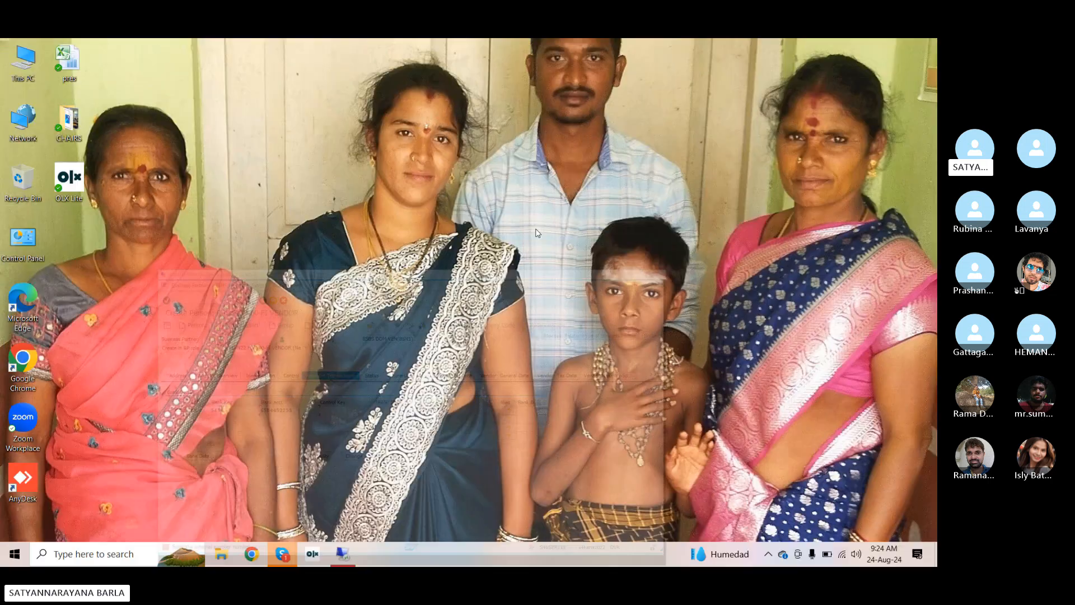
{"action": "left_click", "coordinate": [342, 553]}
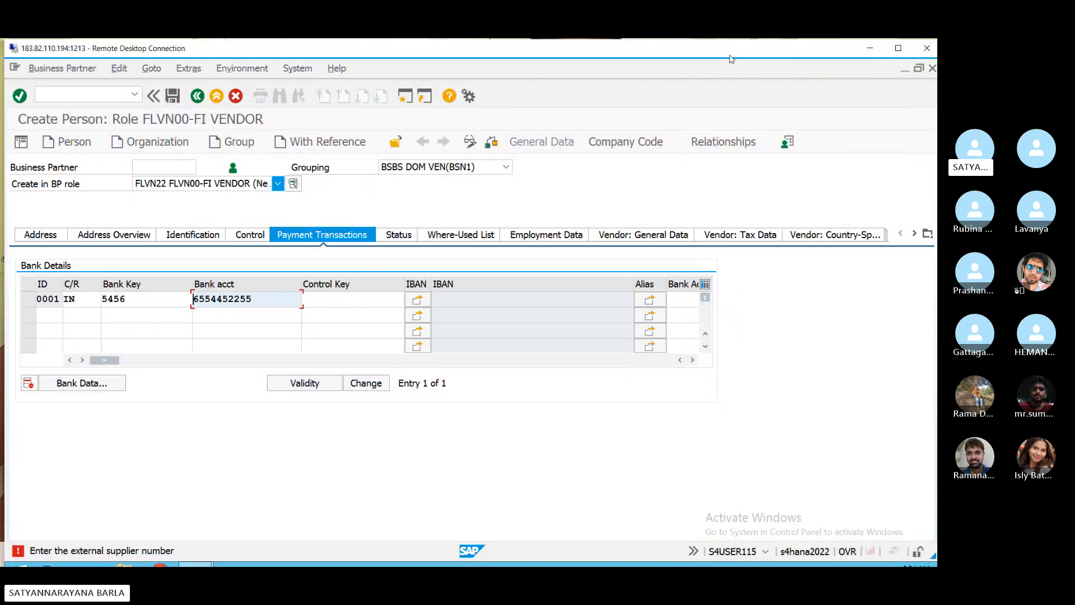
{"action": "left_click_drag", "start_coordinate": [728, 51], "coordinate": [681, 43]}
{"action": "double_click", "coordinate": [682, 43]}
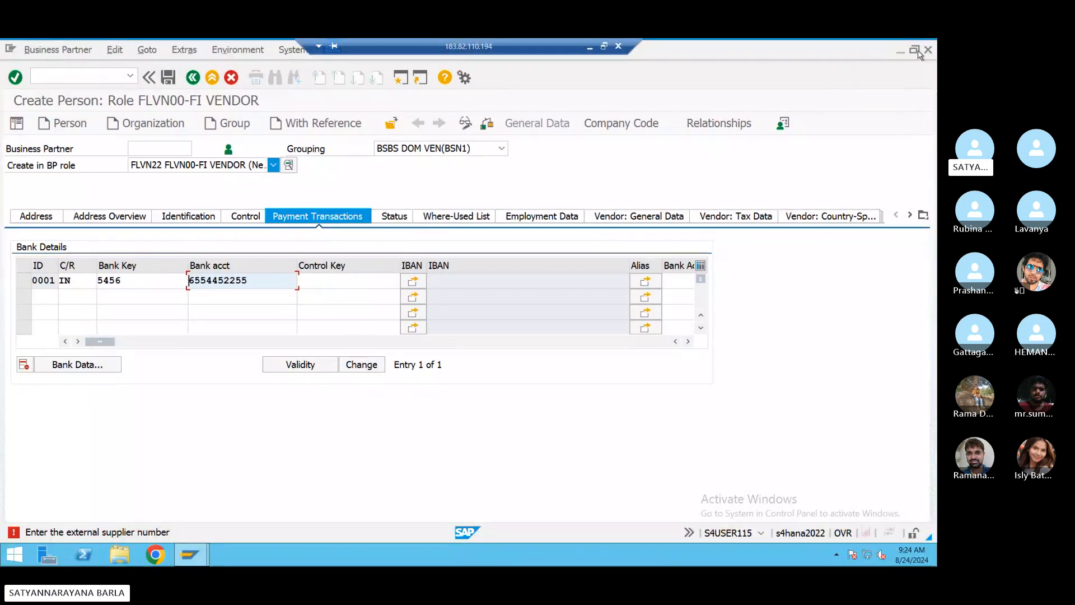
{"action": "left_click", "coordinate": [603, 46]}
- In a second session, run SPRO and expand Cross-Application Components in the SAP Reference IMG
{"action": "left_click", "coordinate": [406, 96]}
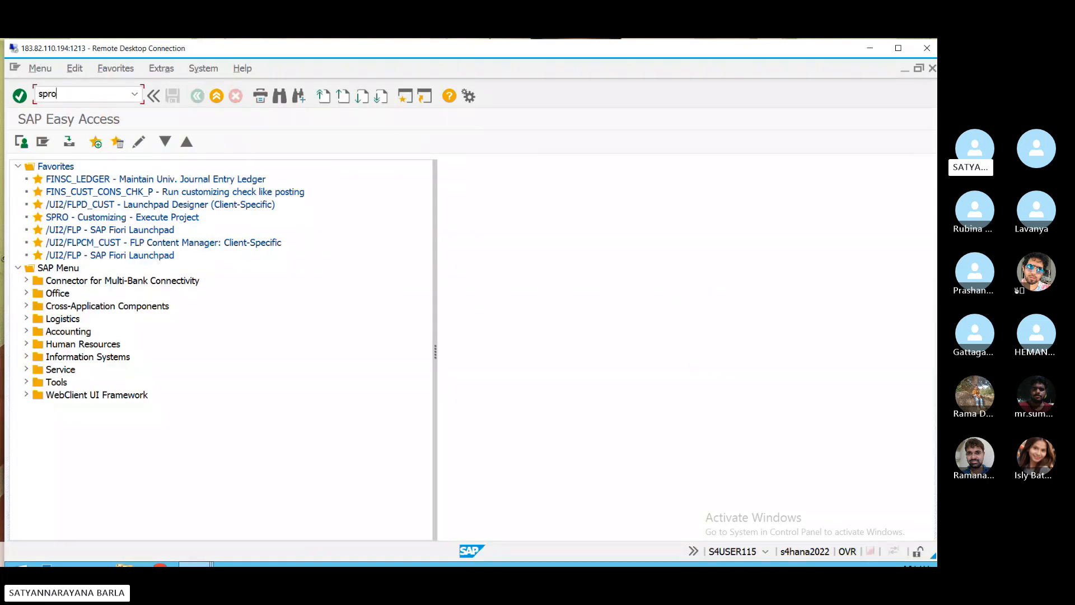
{"action": "key", "text": "Return"}
{"action": "left_click", "coordinate": [72, 142]}
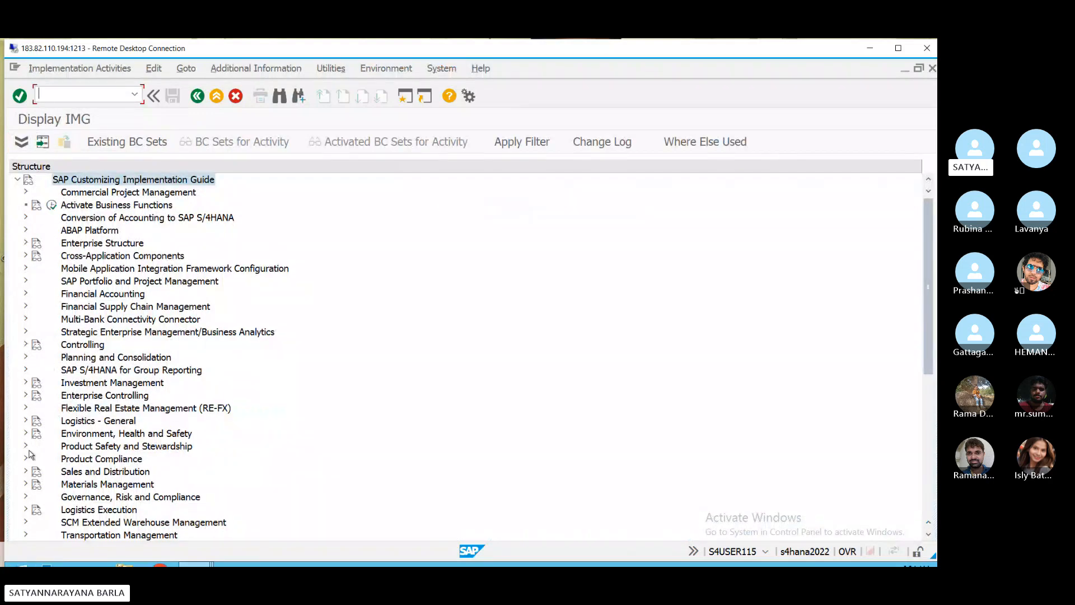
{"action": "left_click", "coordinate": [30, 253]}
{"action": "left_click", "coordinate": [26, 256]}
{"action": "scroll", "coordinate": [45, 291], "scroll_direction": "down", "scroll_amount": 5}
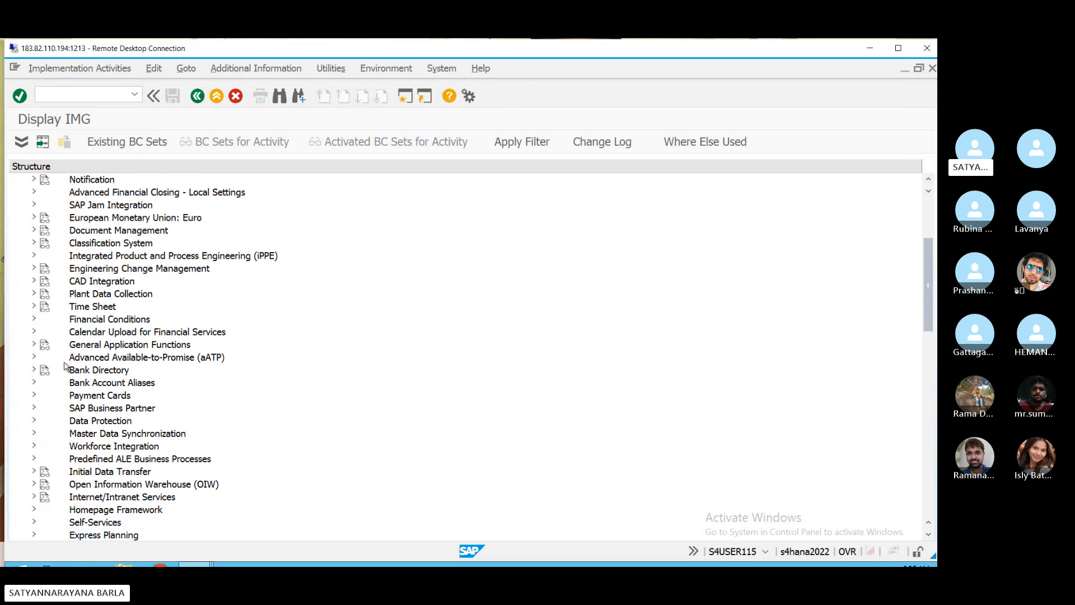
- Drill into Business Partner Basic Settings > Number Ranges and Groupings and run Define Groupings and Assign Number Ranges
{"action": "left_click", "coordinate": [34, 408]}
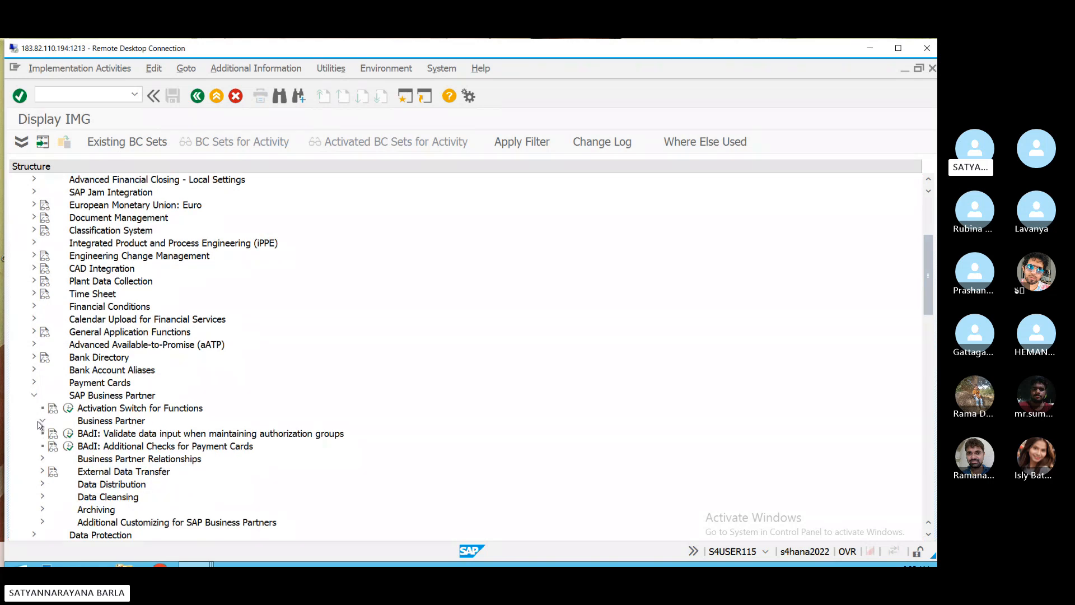
{"action": "left_click", "coordinate": [42, 421]}
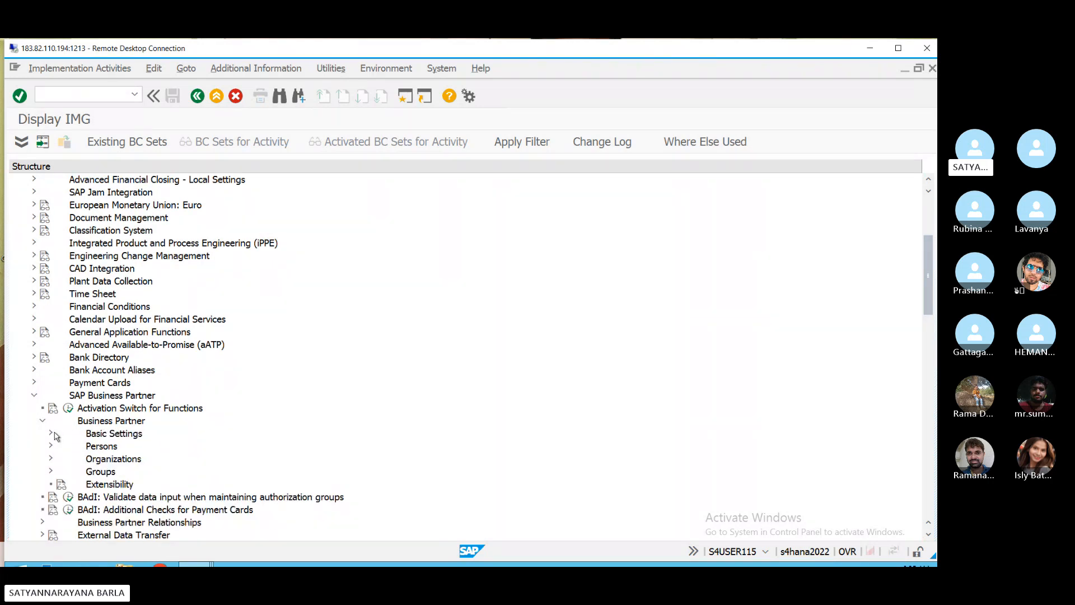
{"action": "left_click", "coordinate": [51, 433]}
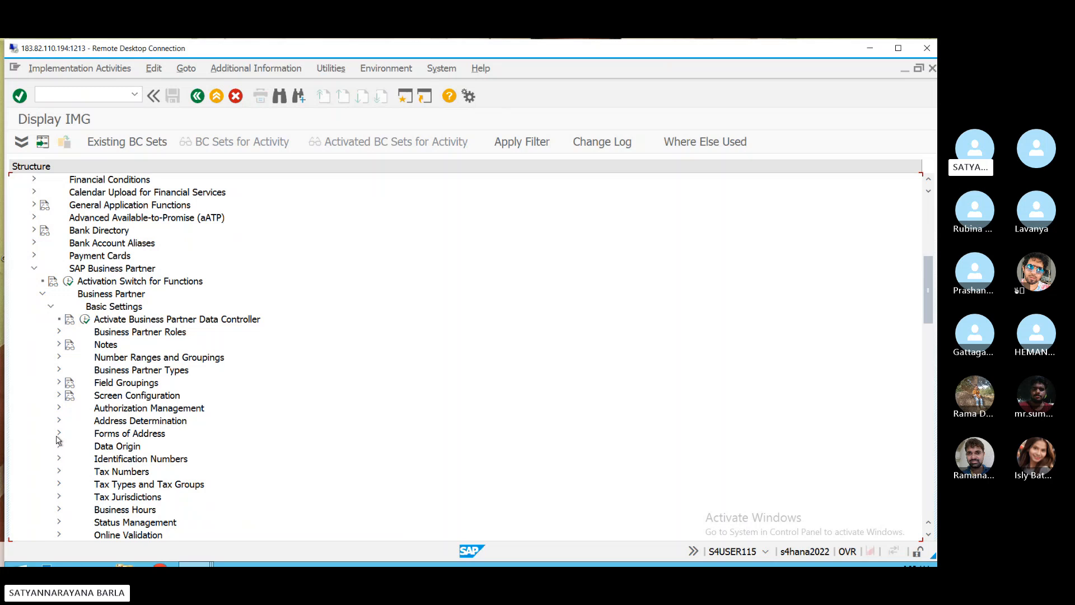
{"action": "scroll", "coordinate": [62, 435], "scroll_direction": "down", "scroll_amount": 1}
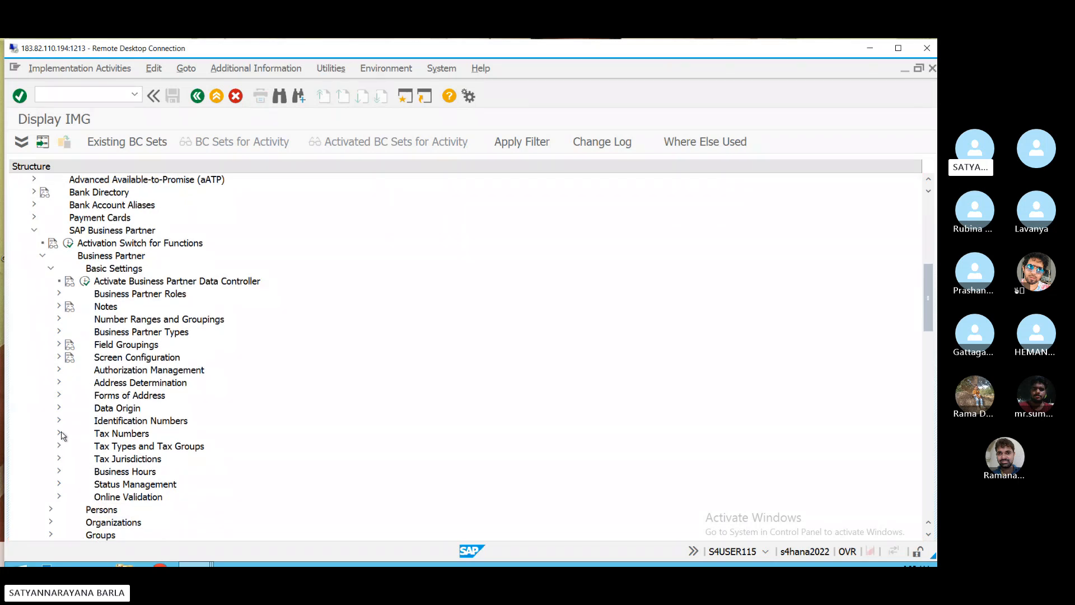
{"action": "scroll", "coordinate": [62, 435], "scroll_direction": "up", "scroll_amount": 1}
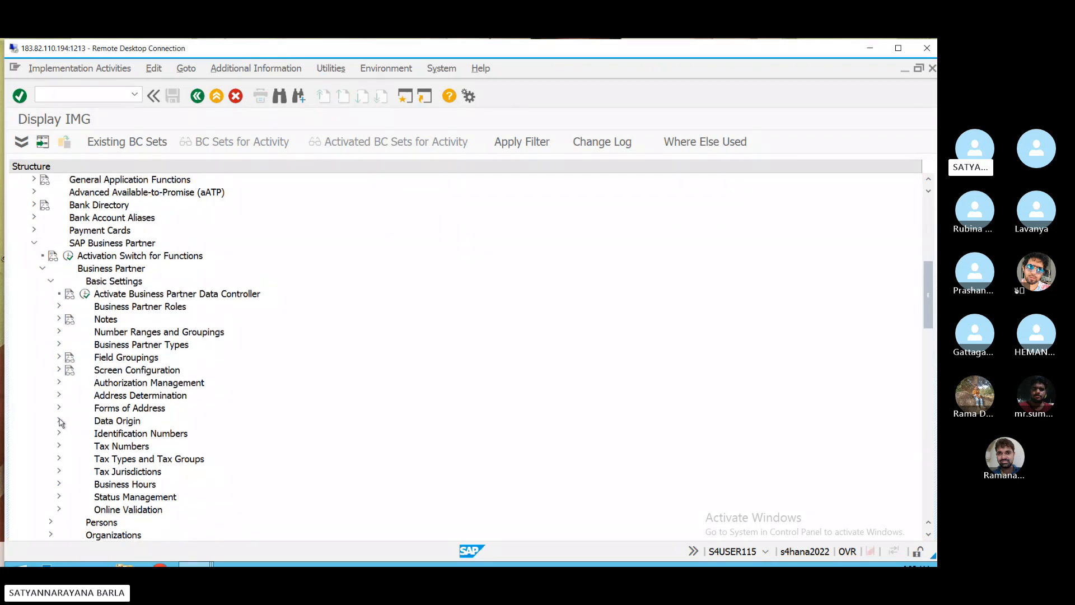
{"action": "left_click", "coordinate": [59, 306]}
{"action": "left_click", "coordinate": [56, 308]}
{"action": "left_click", "coordinate": [59, 332]}
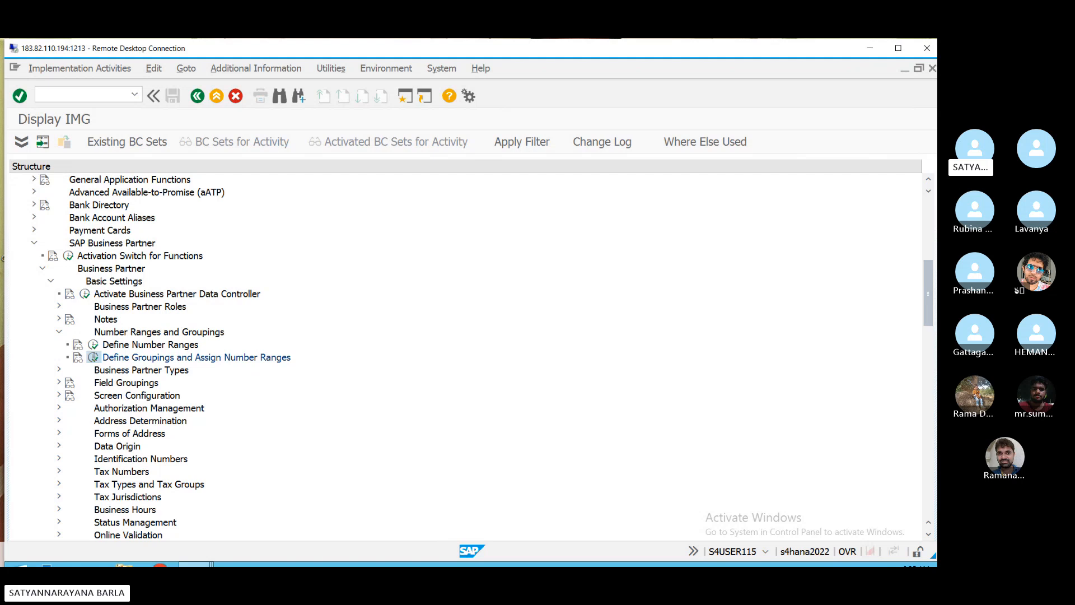
{"action": "left_click", "coordinate": [93, 357]}
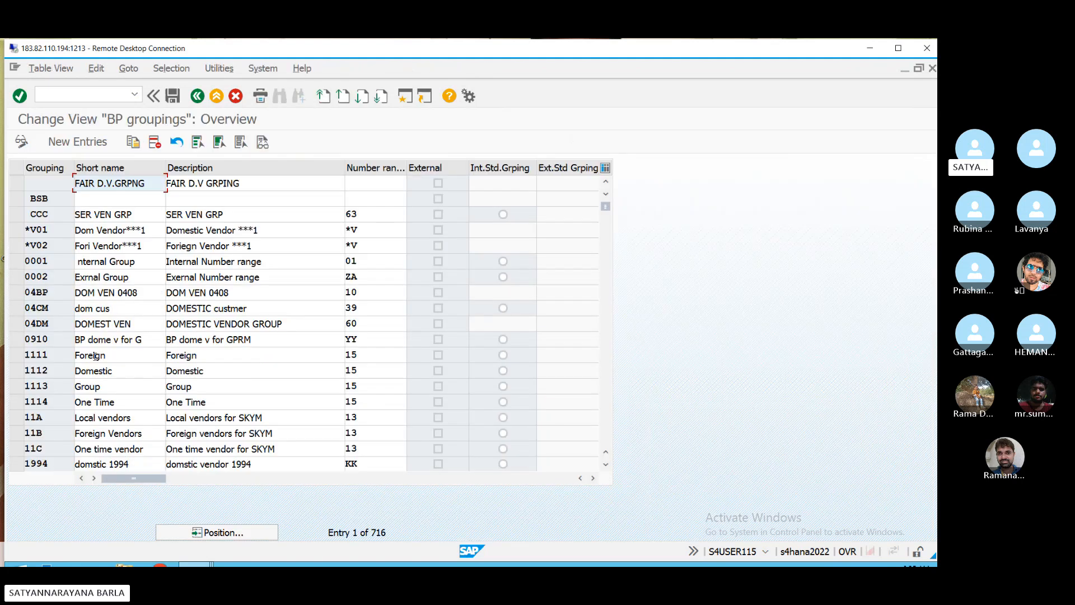
- Jump the BP groupings list to BSDA, then to BSBS, which uses number range 01, not External
{"action": "left_click", "coordinate": [214, 532]}
{"action": "type", "text": "bs"}
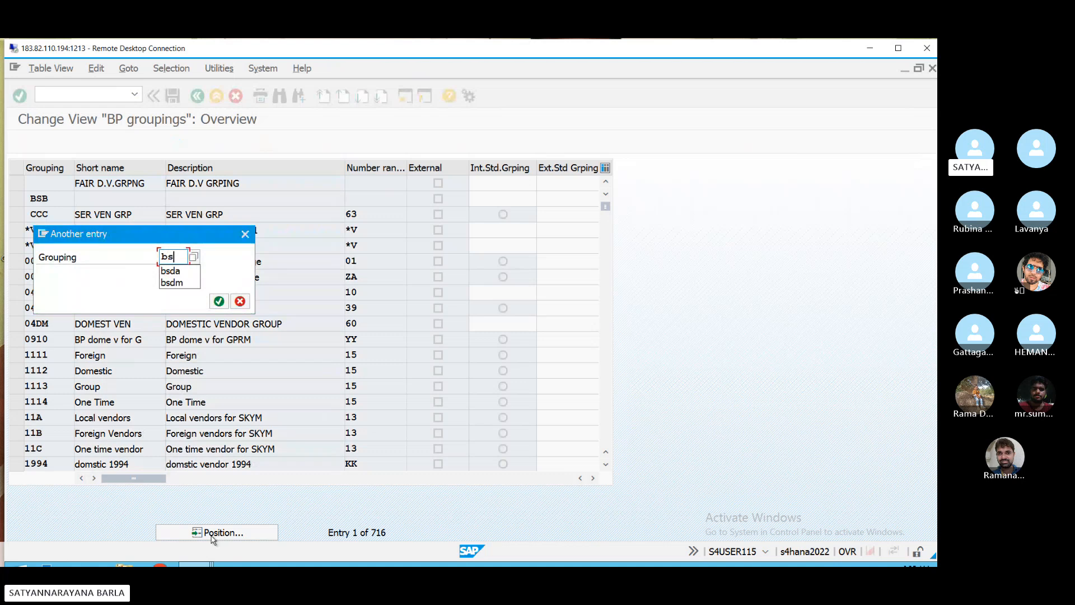
{"action": "type", "text": "da"}
{"action": "key", "text": "Return"}
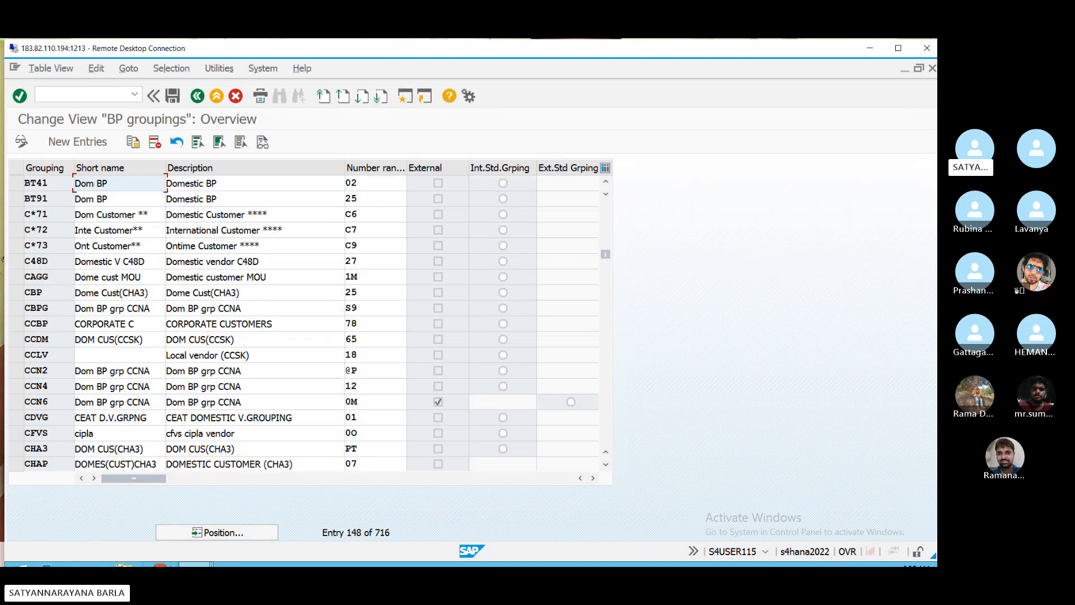
{"action": "left_click", "coordinate": [196, 532]}
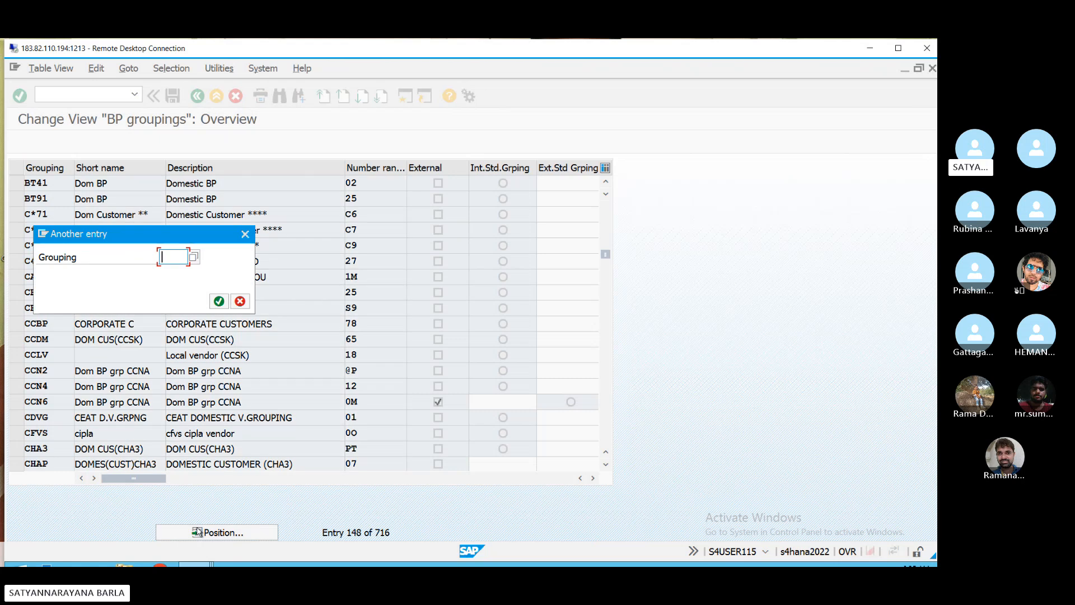
{"action": "type", "text": "bsbs"}
{"action": "key", "text": "Return"}
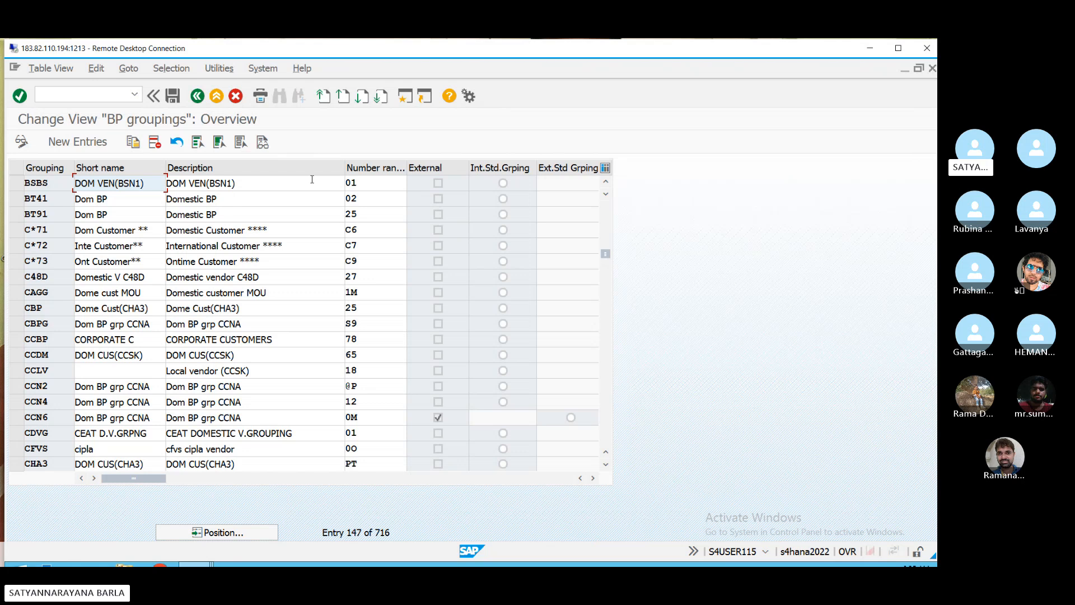
- Back in the IMG tree, expand Master Data Synchronization and Customer/Vendor Integration
{"action": "left_click", "coordinate": [197, 96]}
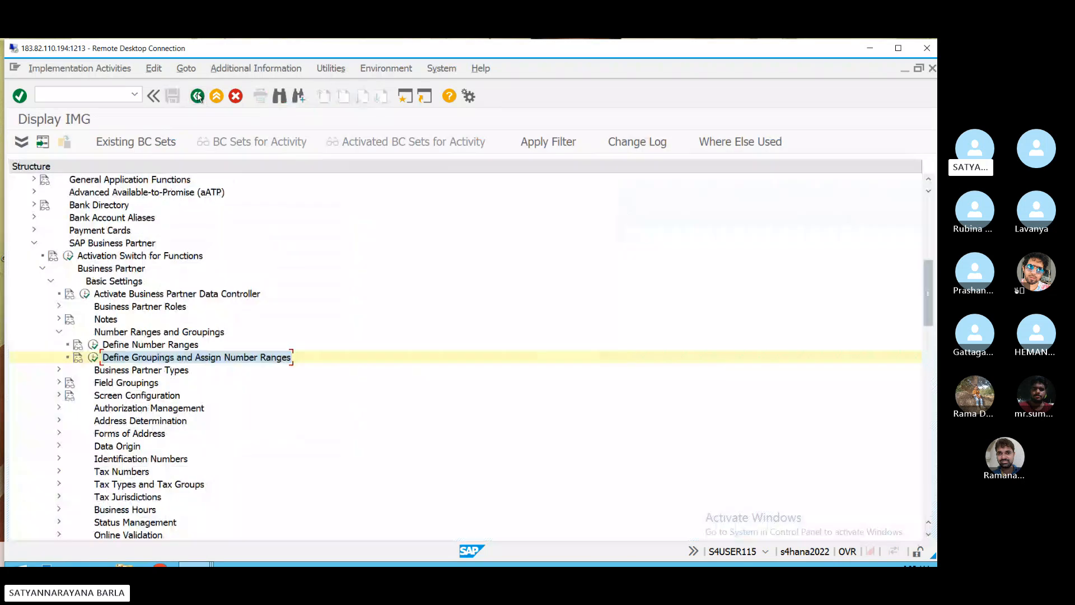
{"action": "scroll", "coordinate": [96, 396], "scroll_direction": "down", "scroll_amount": 10}
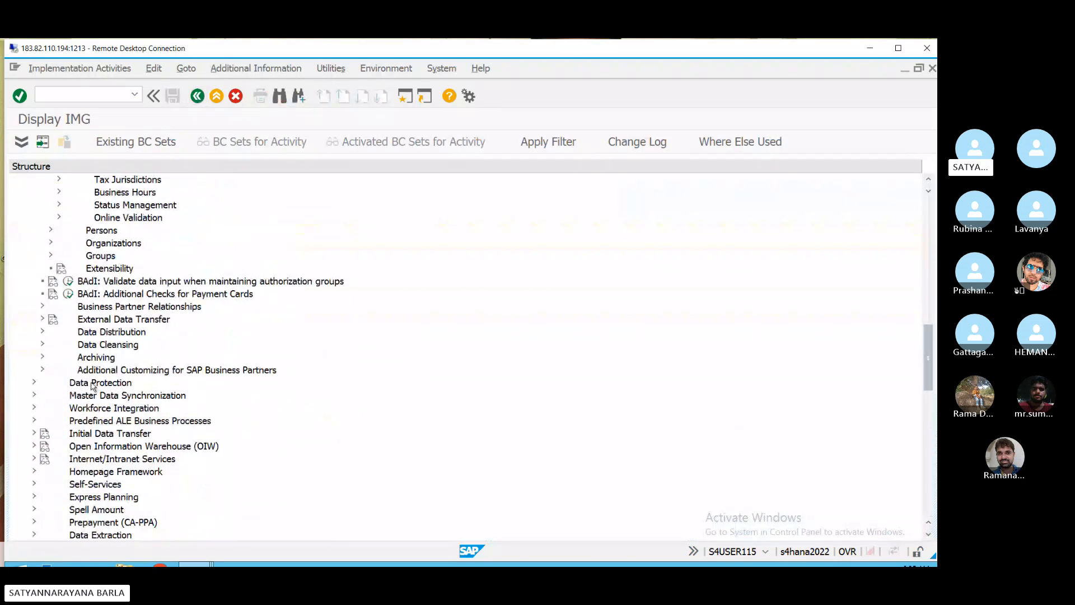
{"action": "scroll", "coordinate": [96, 396], "scroll_direction": "down", "scroll_amount": 4}
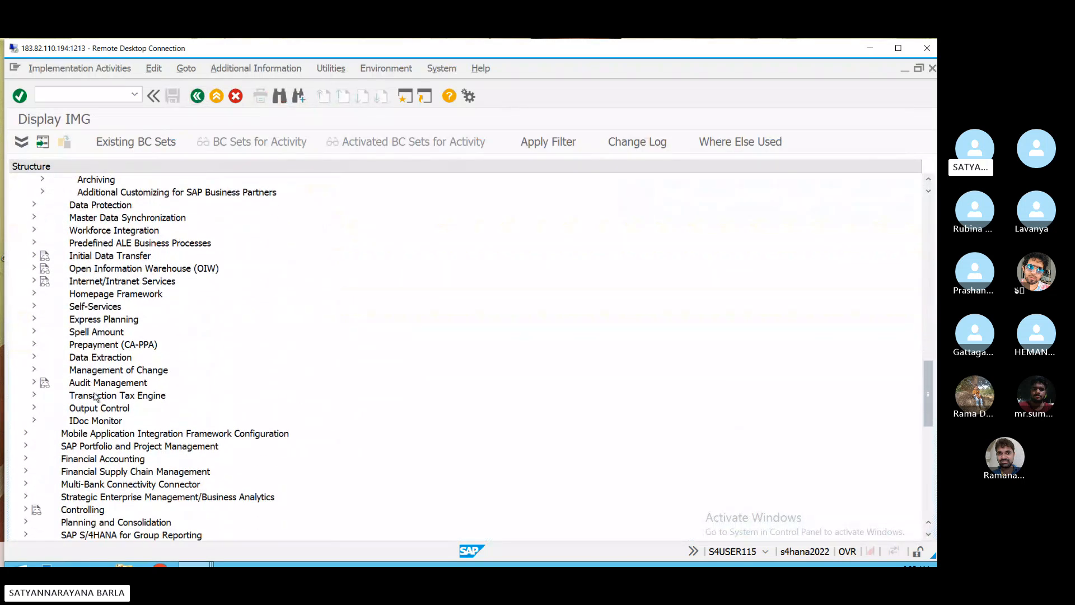
{"action": "scroll", "coordinate": [96, 397], "scroll_direction": "down", "scroll_amount": 3}
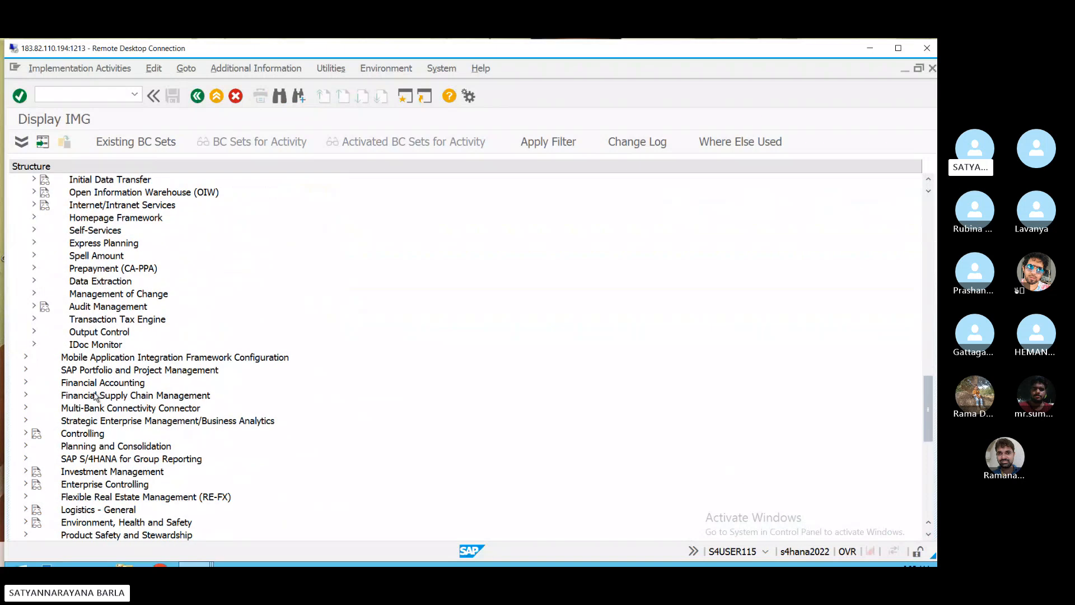
{"action": "scroll", "coordinate": [95, 396], "scroll_direction": "up", "scroll_amount": 5}
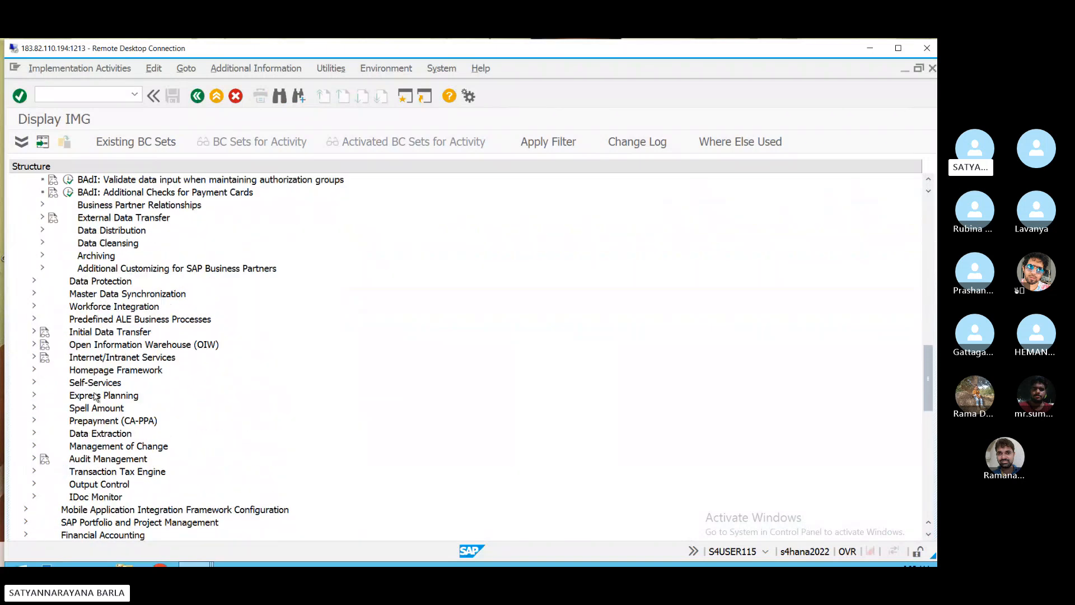
{"action": "left_click", "coordinate": [34, 293]}
{"action": "left_click", "coordinate": [42, 345]}
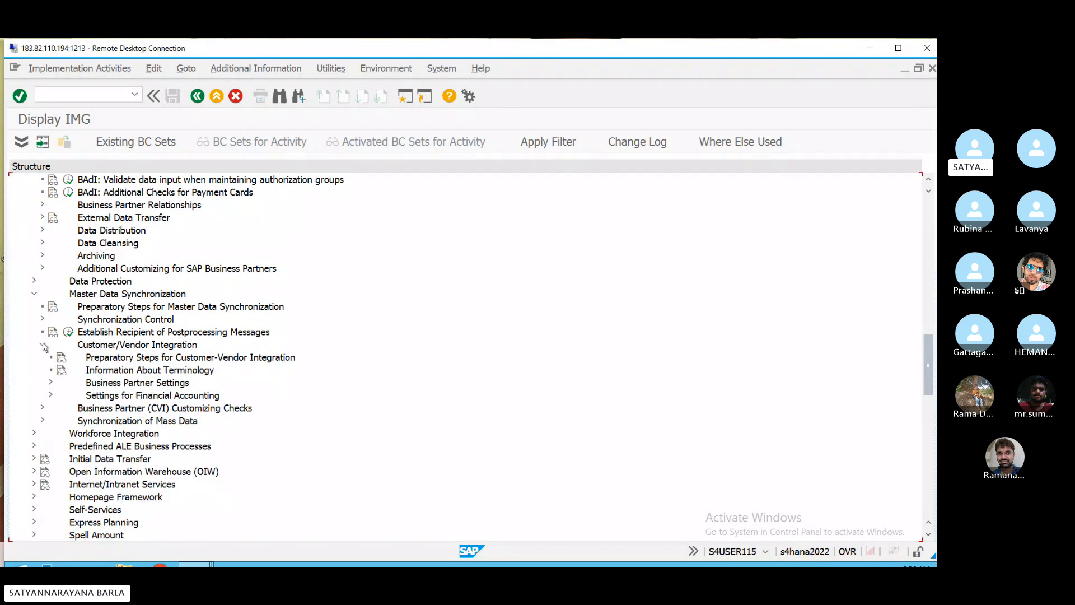
- Under Settings for Vendor Integration > Assign Keys, open Define Number Assignment for Direction BP to Vendor
{"action": "left_click", "coordinate": [51, 382]}
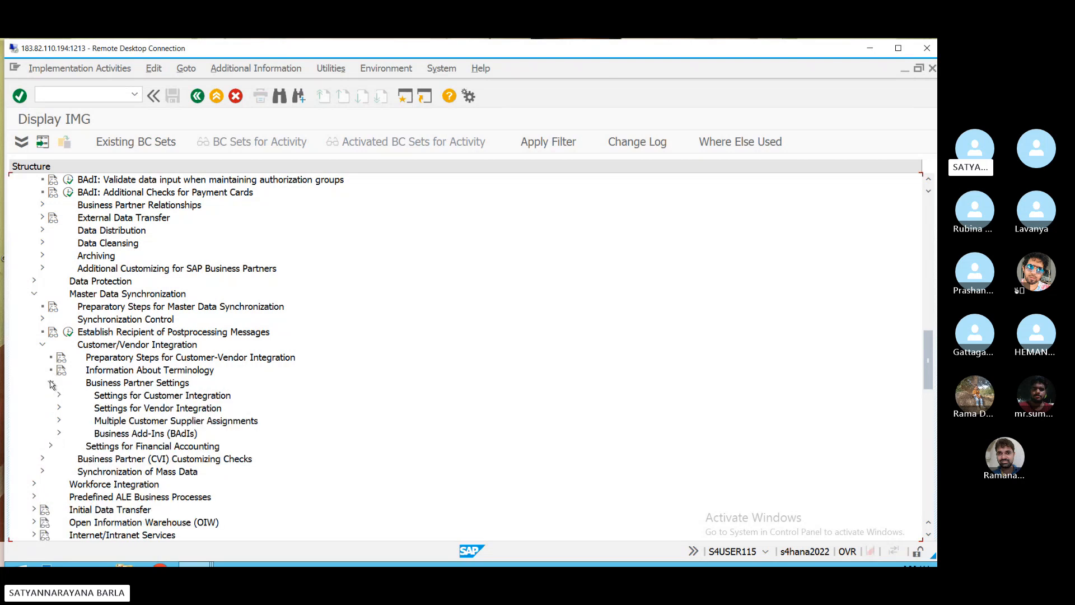
{"action": "left_click", "coordinate": [59, 407]}
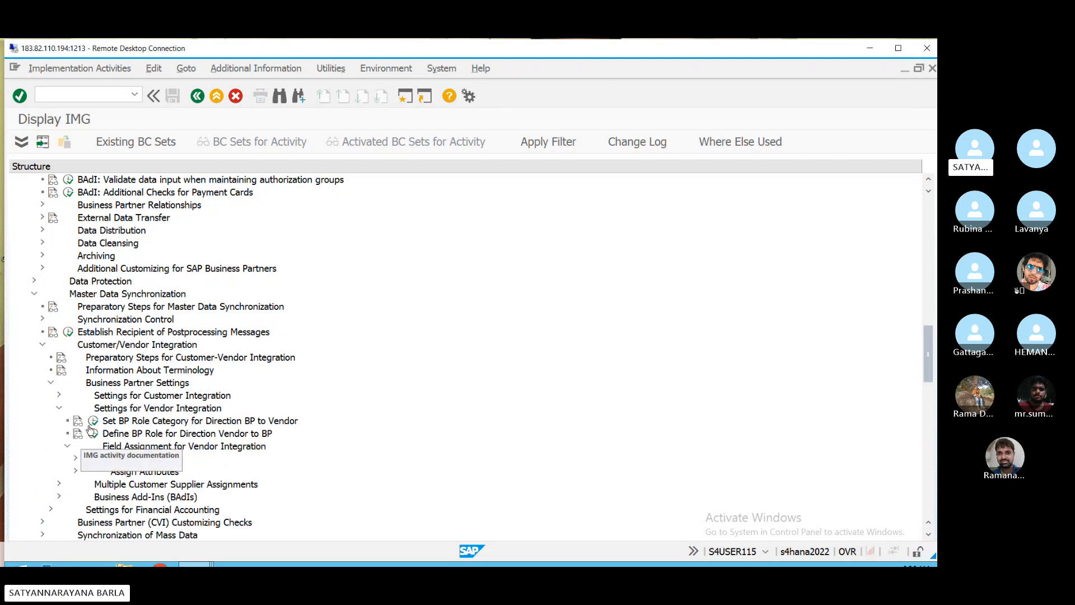
{"action": "left_click", "coordinate": [75, 459]}
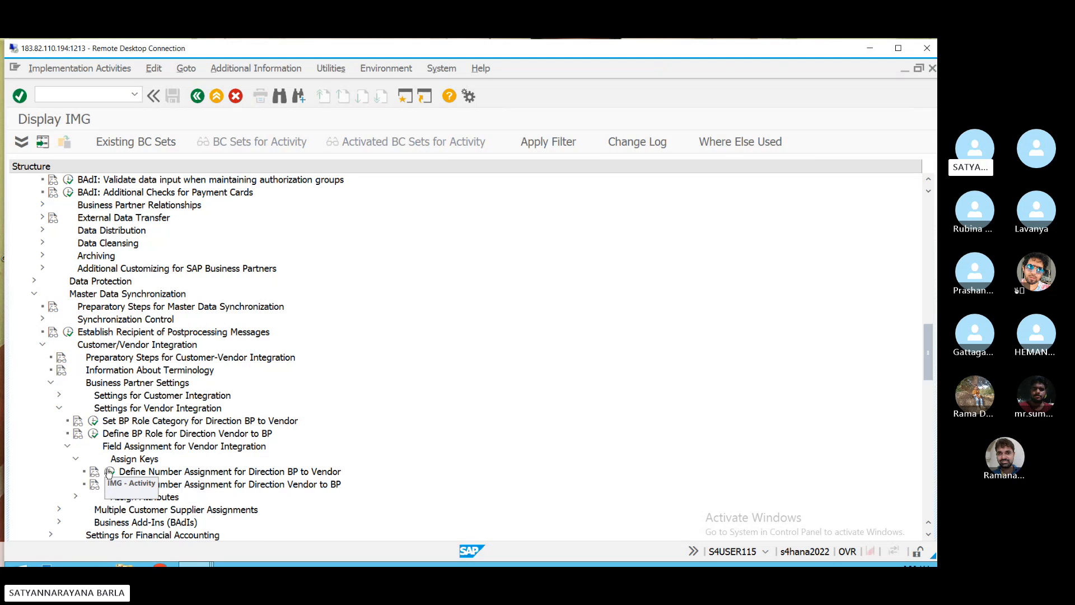
{"action": "left_click", "coordinate": [110, 485]}
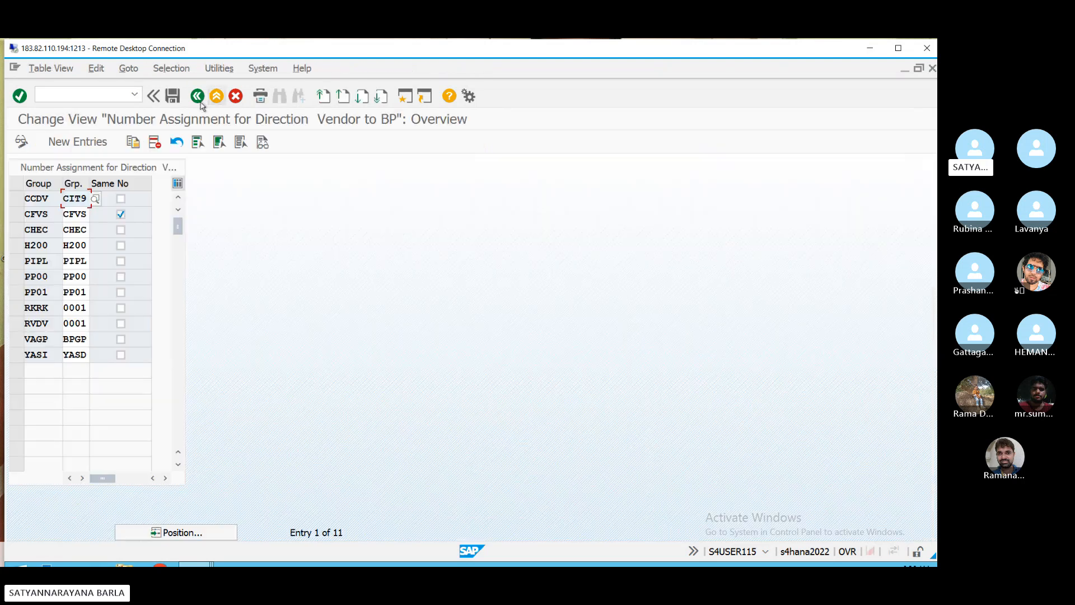
{"action": "left_click", "coordinate": [200, 98]}
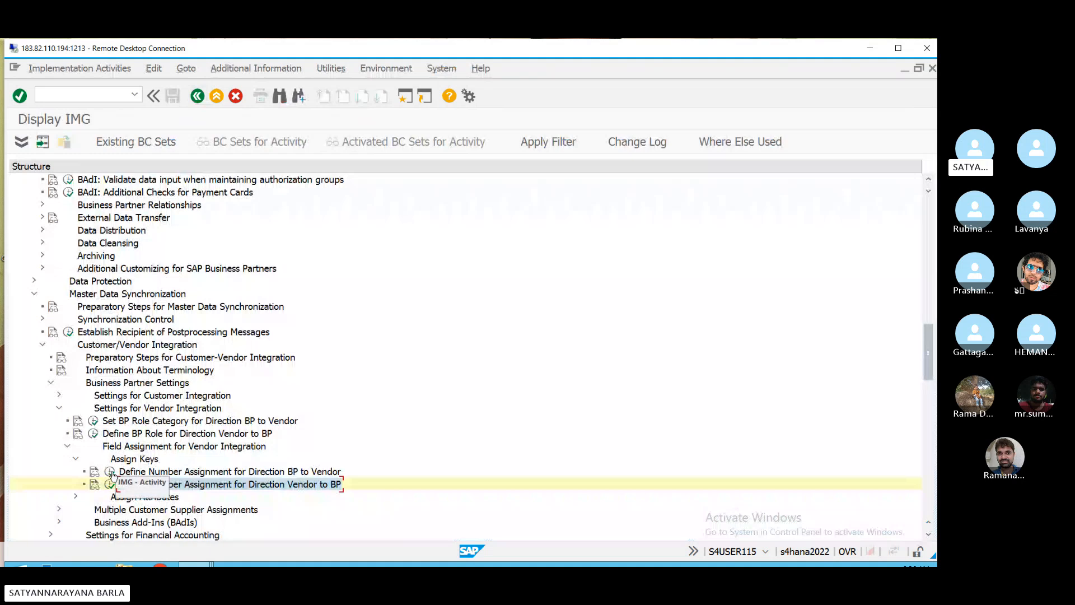
{"action": "left_click", "coordinate": [111, 473]}
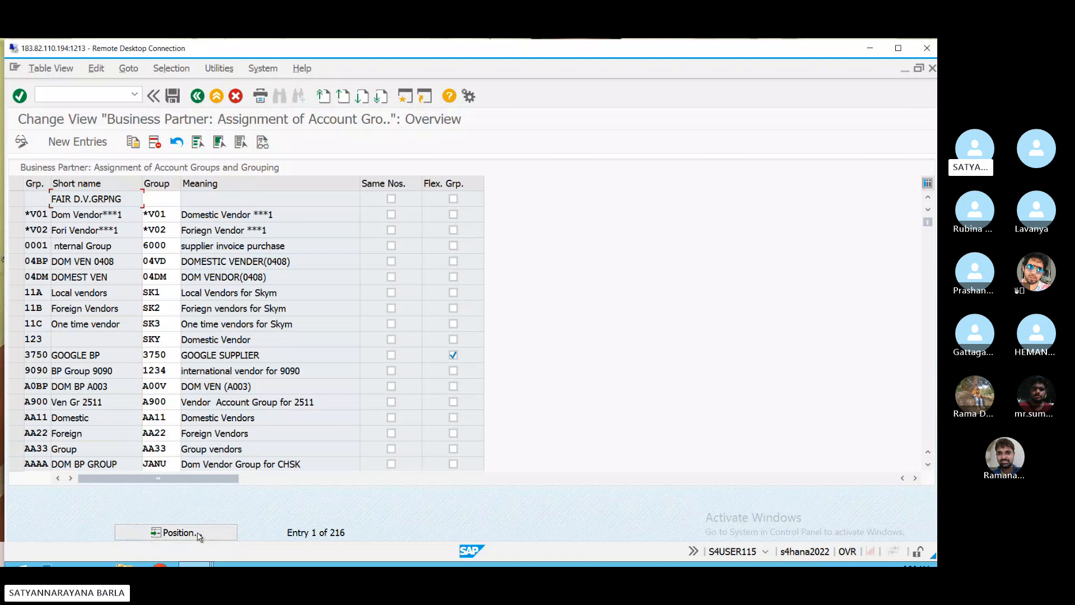
- Reopen the BP-to-Vendor number assignment, locate grouping BSBS mapped to account group BSDA, and go back
{"action": "left_click", "coordinate": [197, 95]}
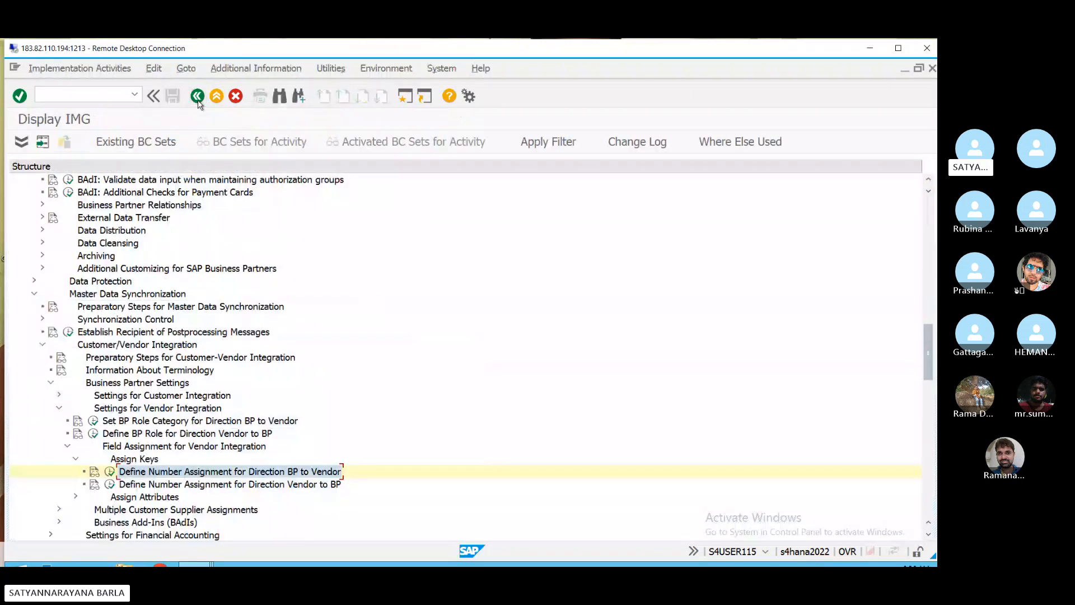
{"action": "left_click", "coordinate": [110, 484]}
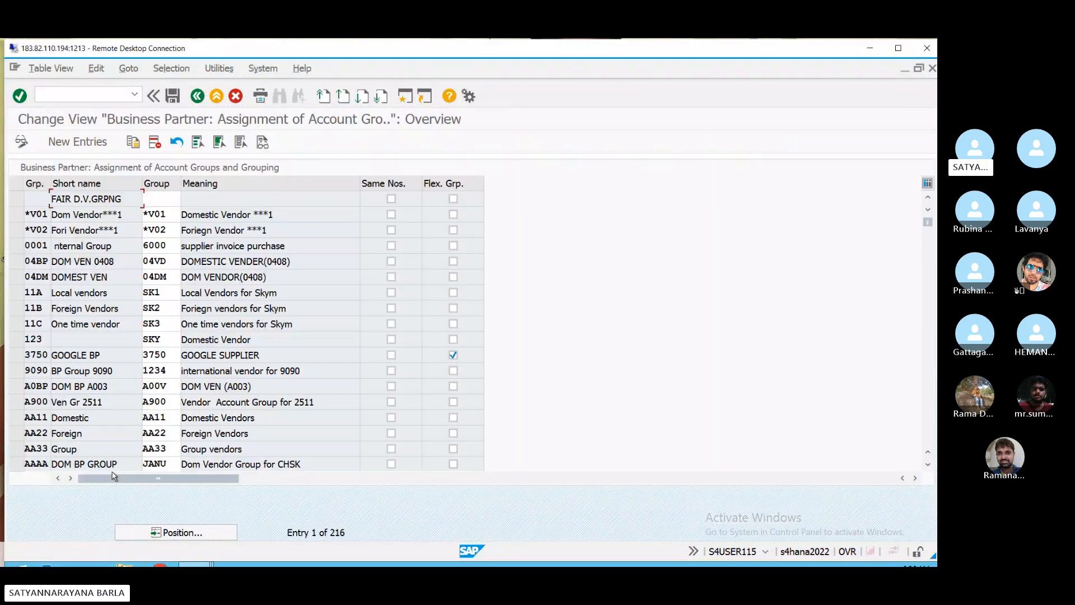
{"action": "left_click", "coordinate": [213, 530]}
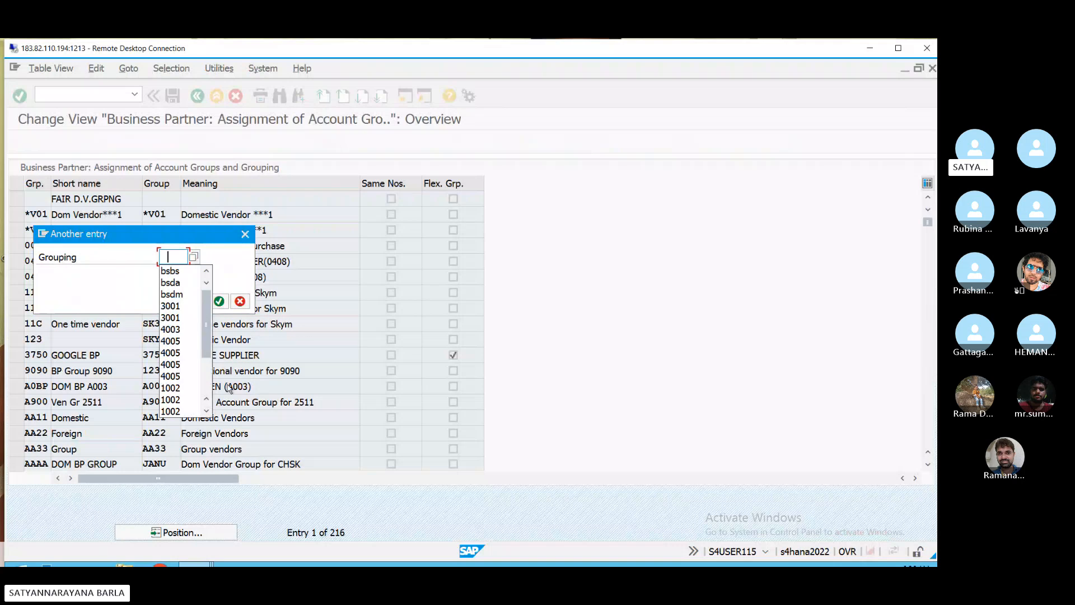
{"action": "left_click", "coordinate": [171, 270]}
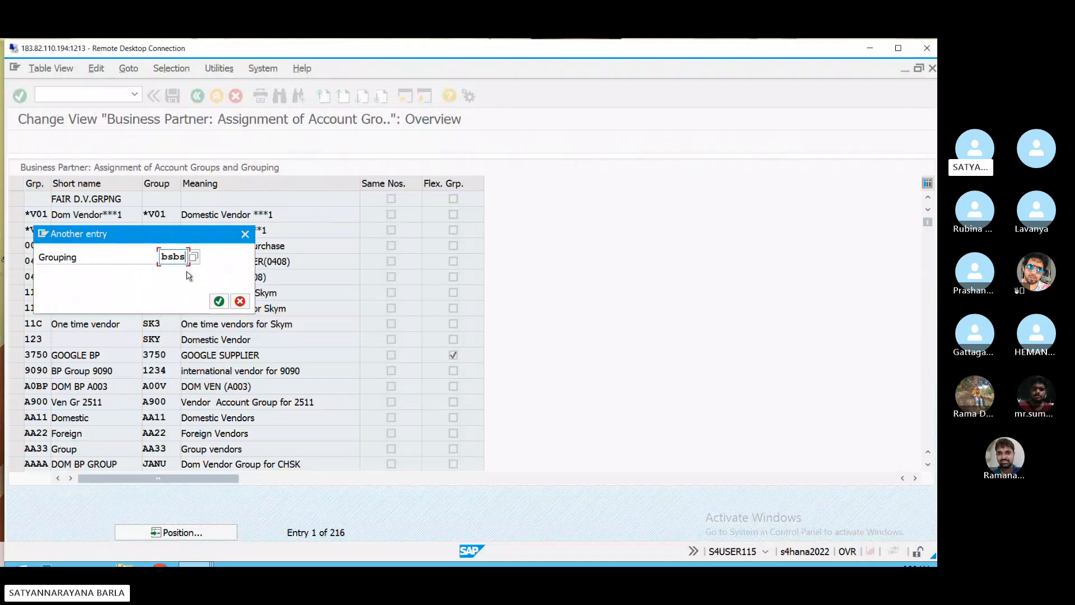
{"action": "key", "text": "Return"}
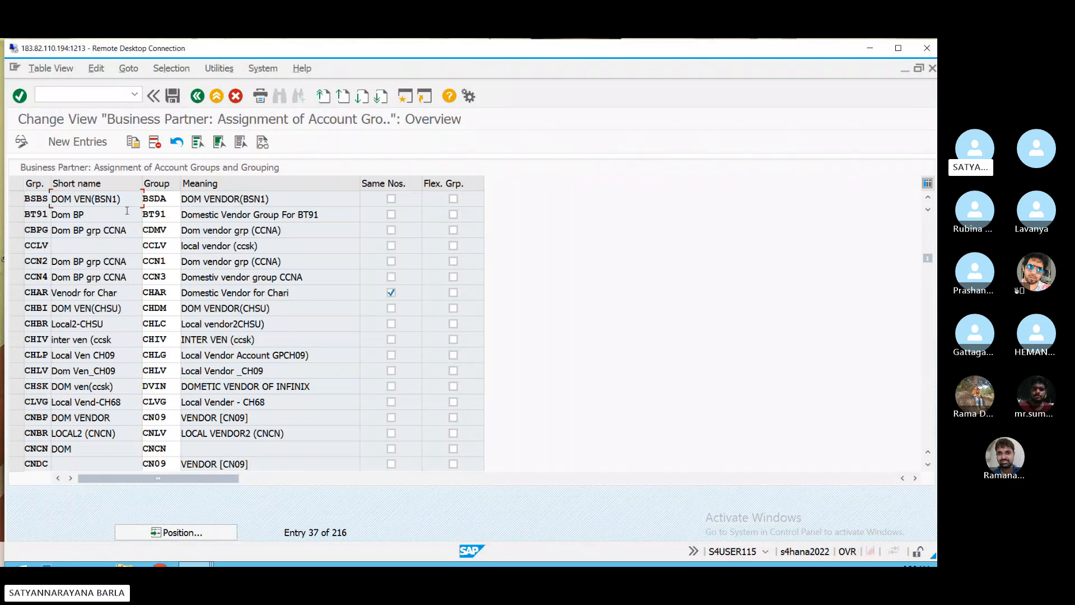
{"action": "left_click", "coordinate": [197, 97]}
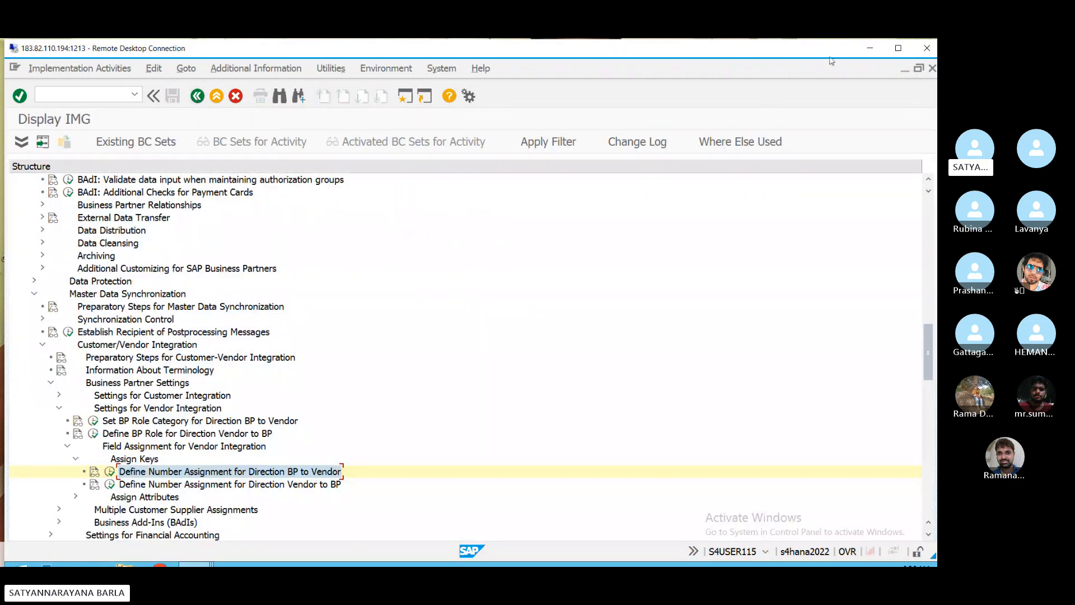
- Switch back to the Create Person vendor window and try saving the new supplier
{"action": "left_click", "coordinate": [898, 48]}
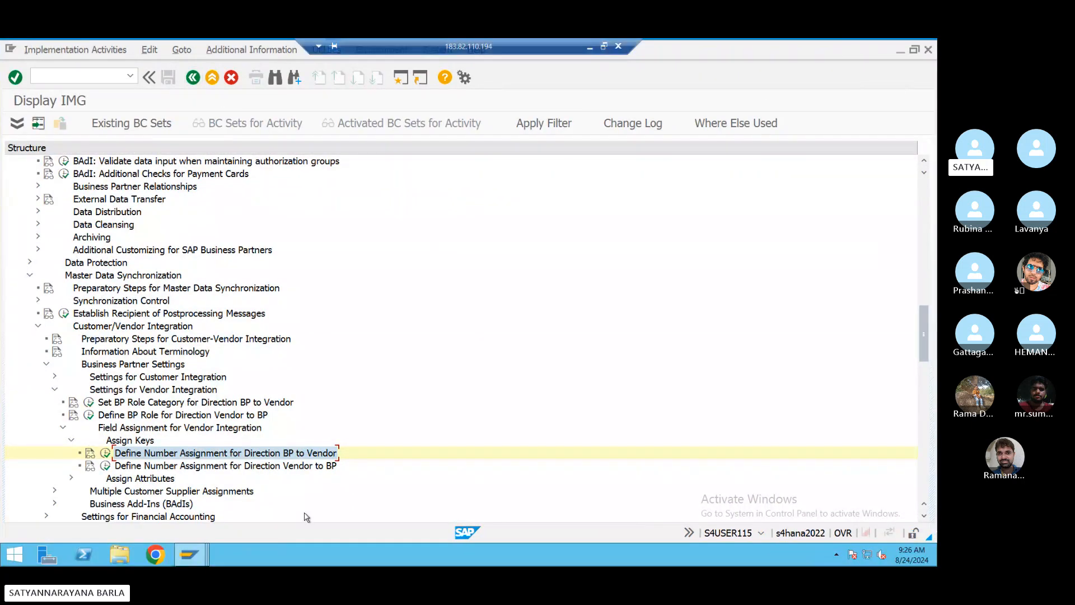
{"action": "left_click", "coordinate": [190, 554]}
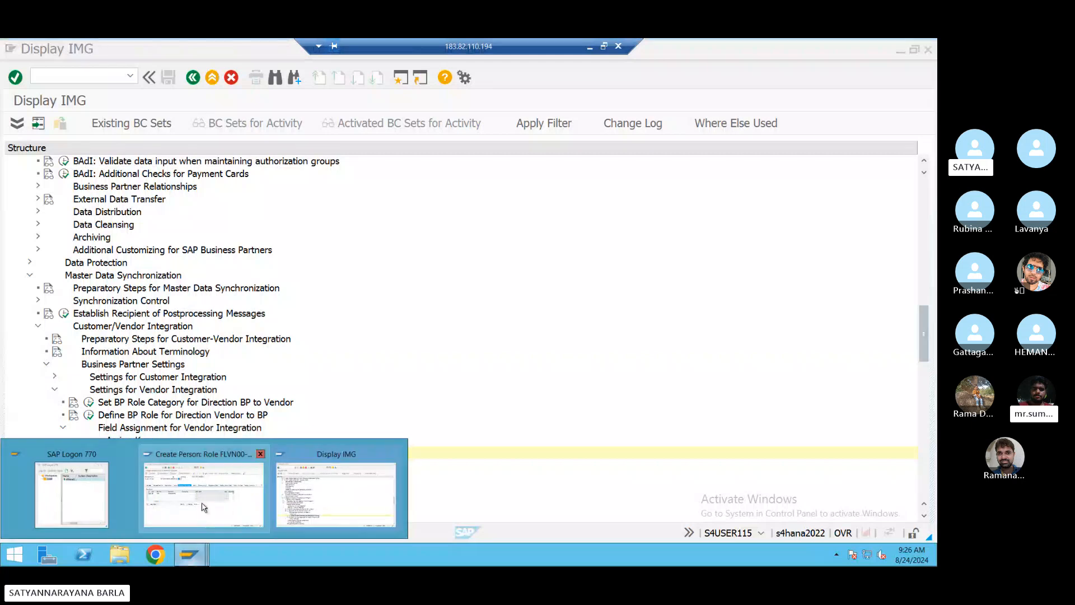
{"action": "left_click", "coordinate": [223, 488]}
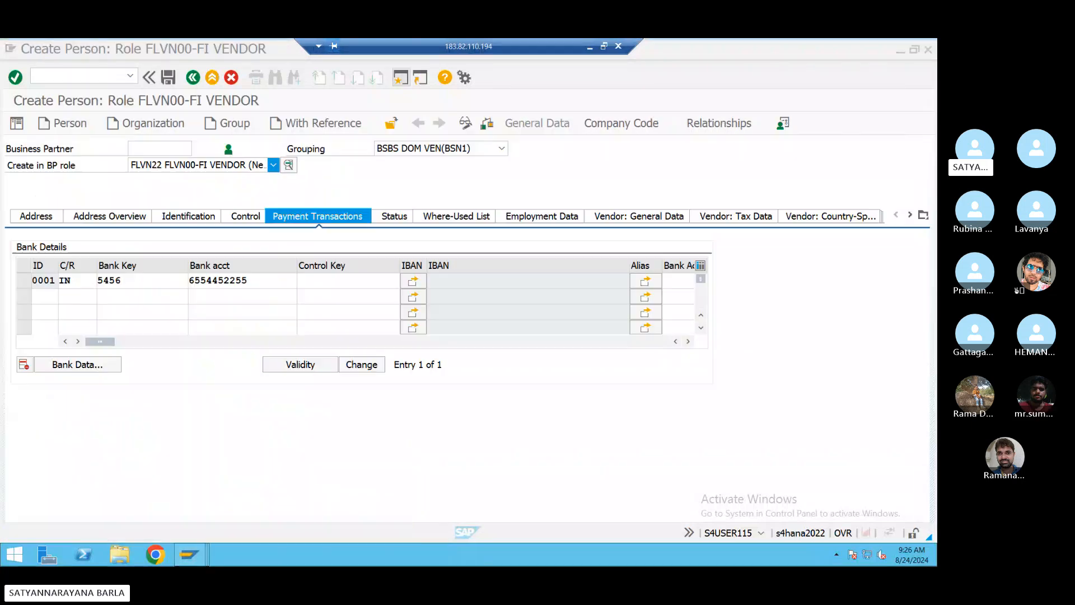
{"action": "left_click", "coordinate": [168, 78]}
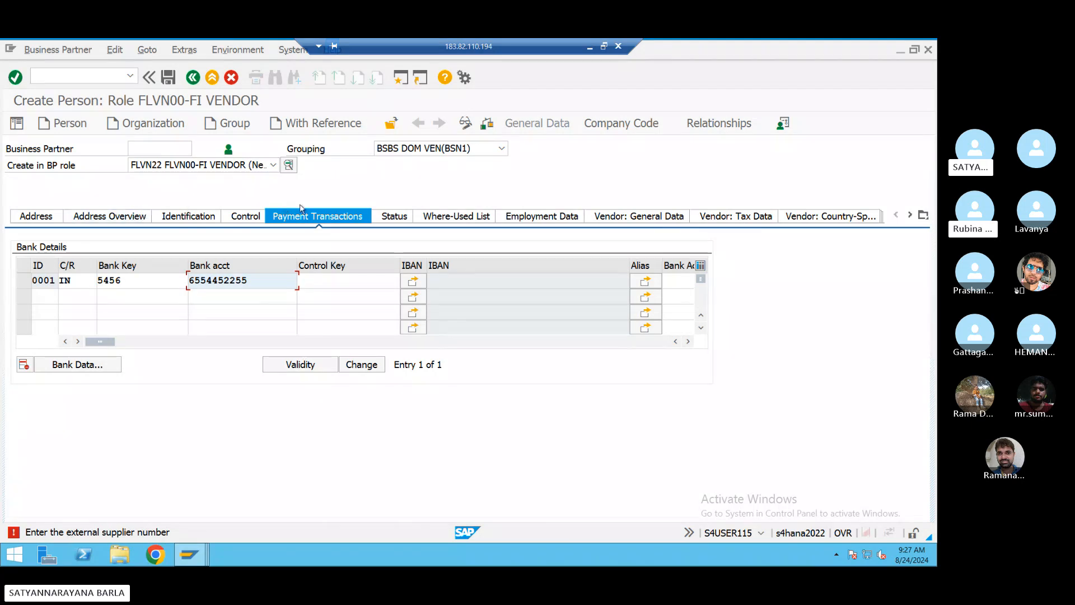
- Review the vendor's Address and Address Overview tabs
{"action": "left_click", "coordinate": [32, 217]}
{"action": "scroll", "coordinate": [147, 312], "scroll_direction": "up", "scroll_amount": 3}
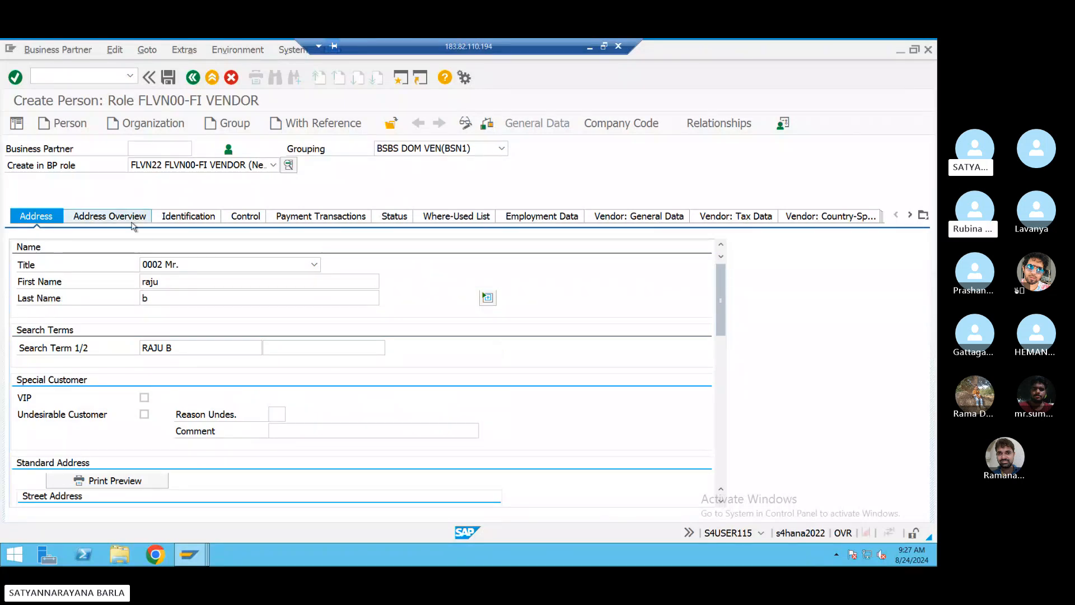
{"action": "scroll", "coordinate": [129, 312], "scroll_direction": "down", "scroll_amount": 1}
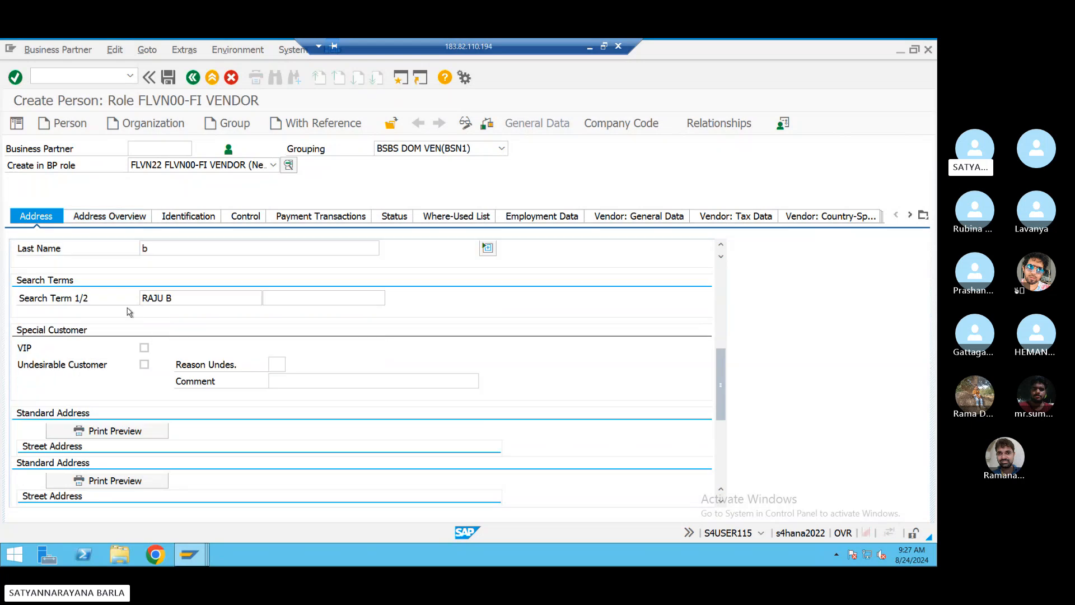
{"action": "scroll", "coordinate": [130, 311], "scroll_direction": "down", "scroll_amount": 5}
{"action": "scroll", "coordinate": [129, 311], "scroll_direction": "up", "scroll_amount": 3}
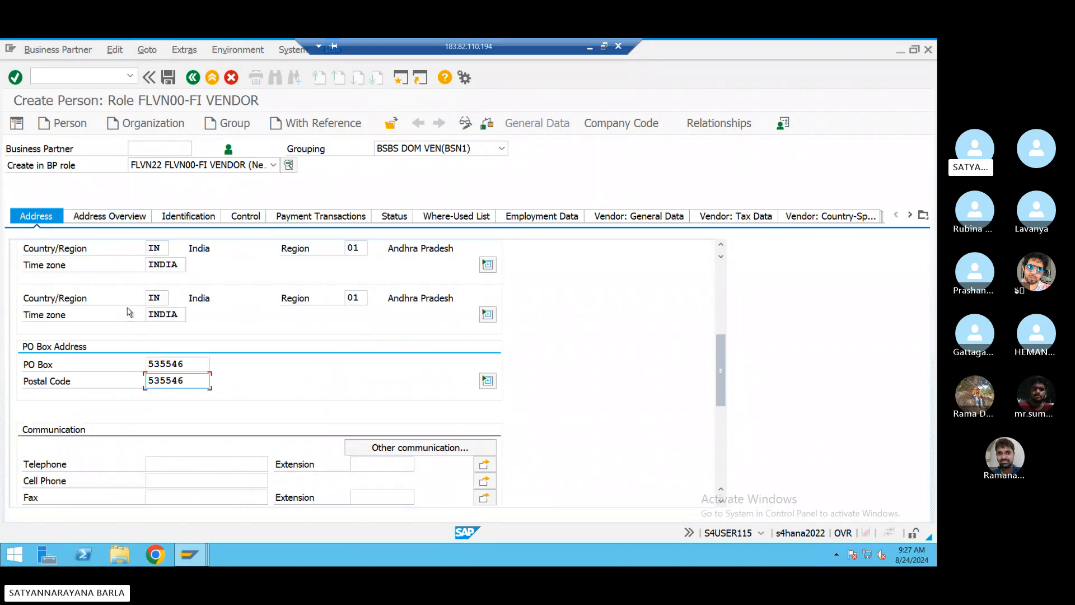
{"action": "scroll", "coordinate": [129, 311], "scroll_direction": "up", "scroll_amount": 5}
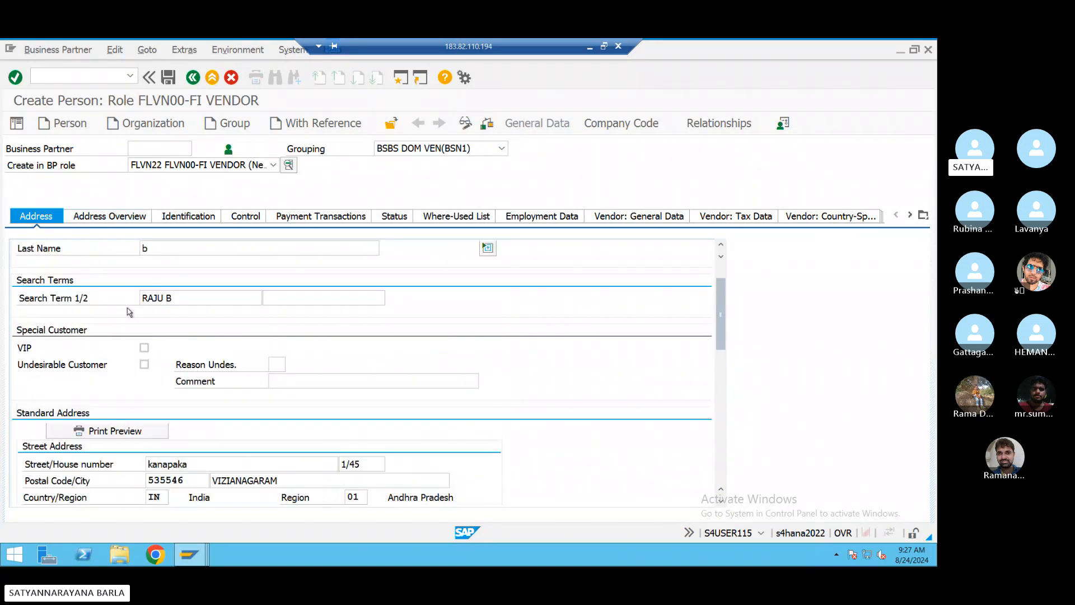
{"action": "scroll", "coordinate": [129, 312], "scroll_direction": "up", "scroll_amount": 2}
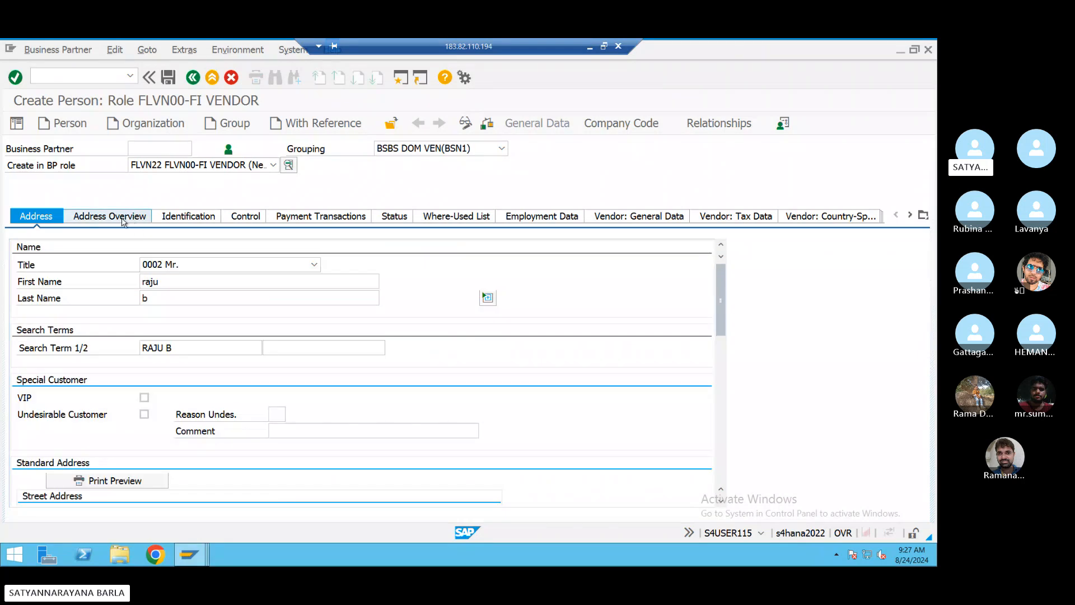
{"action": "left_click", "coordinate": [124, 219]}
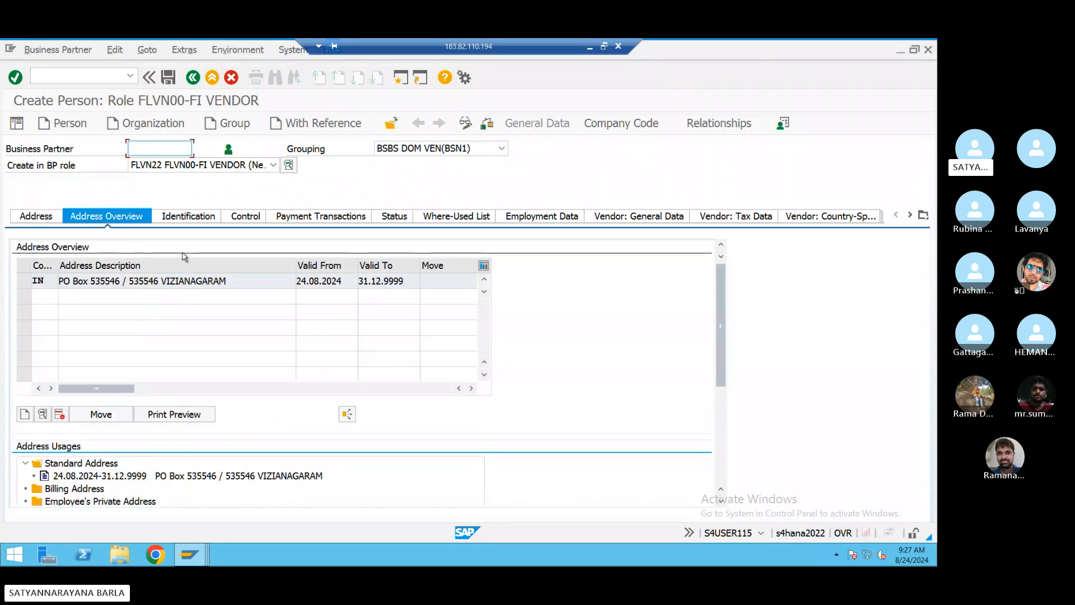
- Check the Identification and Control tabs, then return to the IN bank details
{"action": "left_click", "coordinate": [184, 218]}
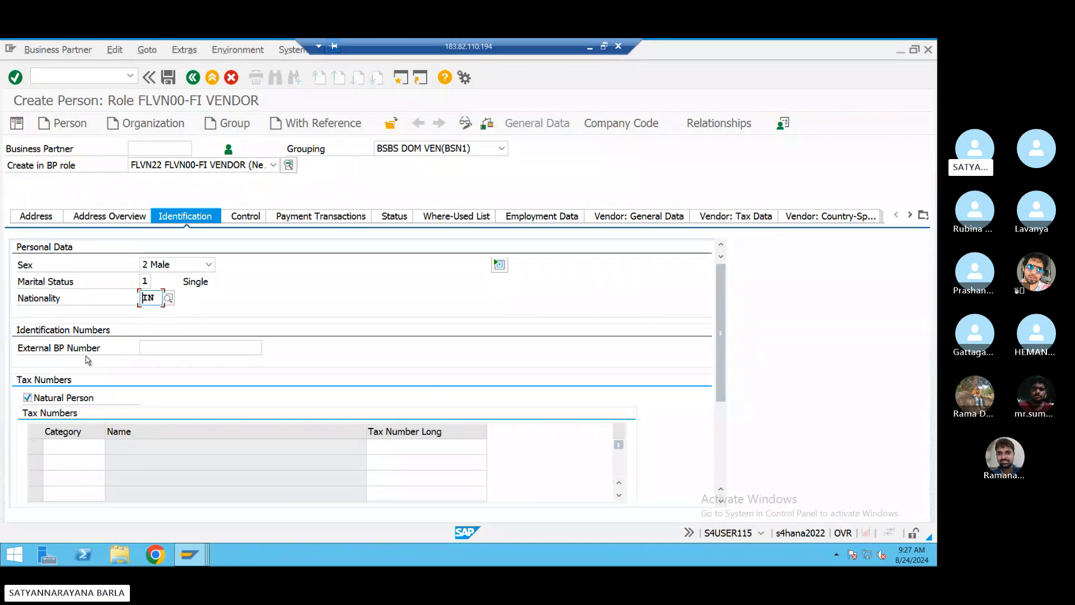
{"action": "scroll", "coordinate": [175, 360], "scroll_direction": "down", "scroll_amount": 1}
{"action": "scroll", "coordinate": [174, 359], "scroll_direction": "down", "scroll_amount": 1}
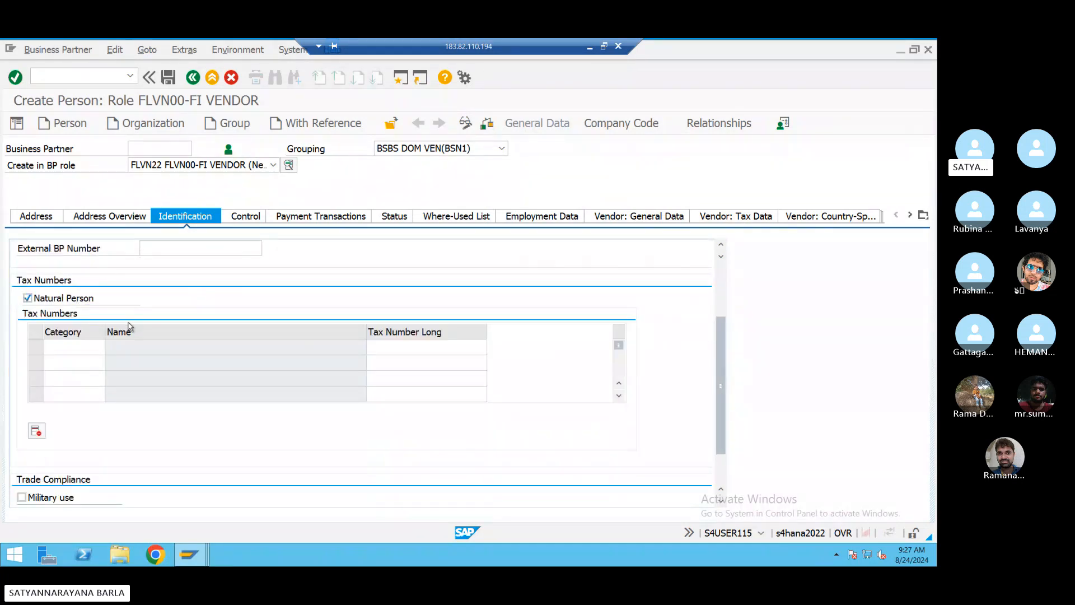
{"action": "scroll", "coordinate": [134, 341], "scroll_direction": "down", "scroll_amount": 1}
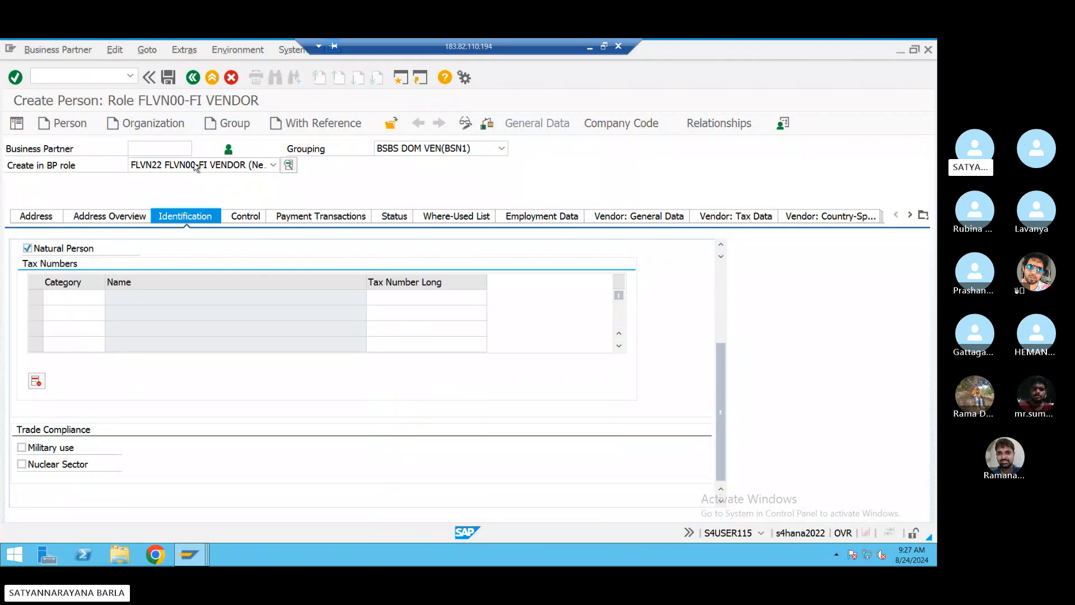
{"action": "left_click", "coordinate": [241, 218]}
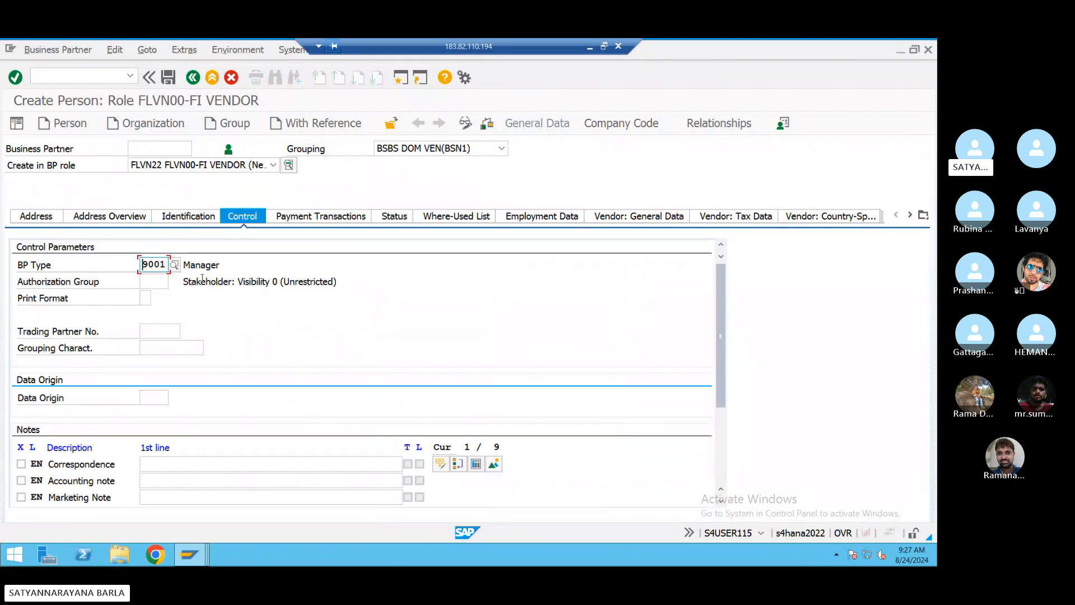
{"action": "scroll", "coordinate": [102, 319], "scroll_direction": "down", "scroll_amount": 3}
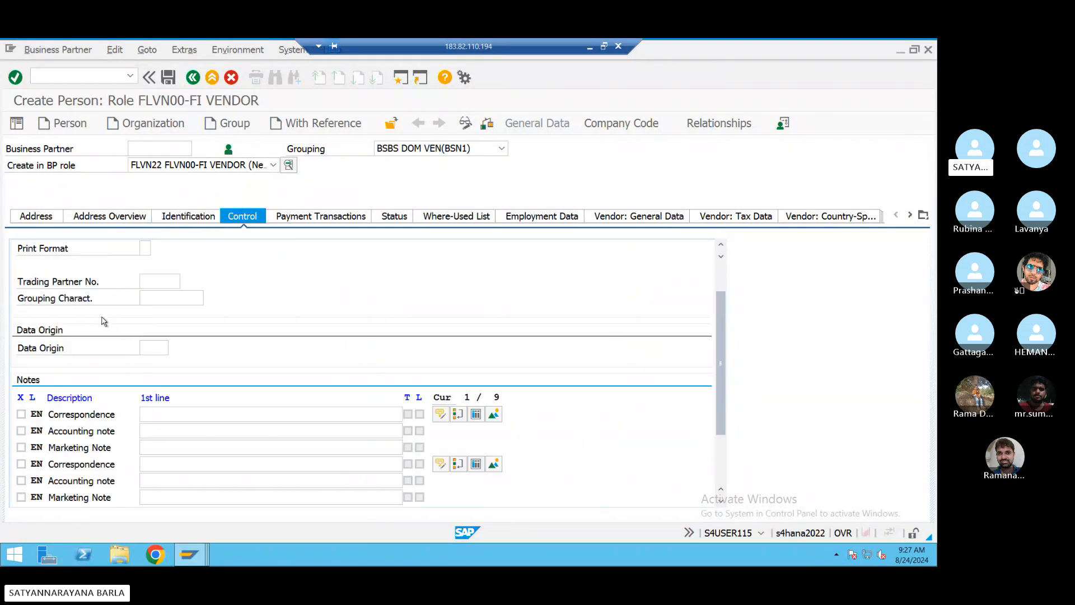
{"action": "scroll", "coordinate": [132, 409], "scroll_direction": "up", "scroll_amount": 3}
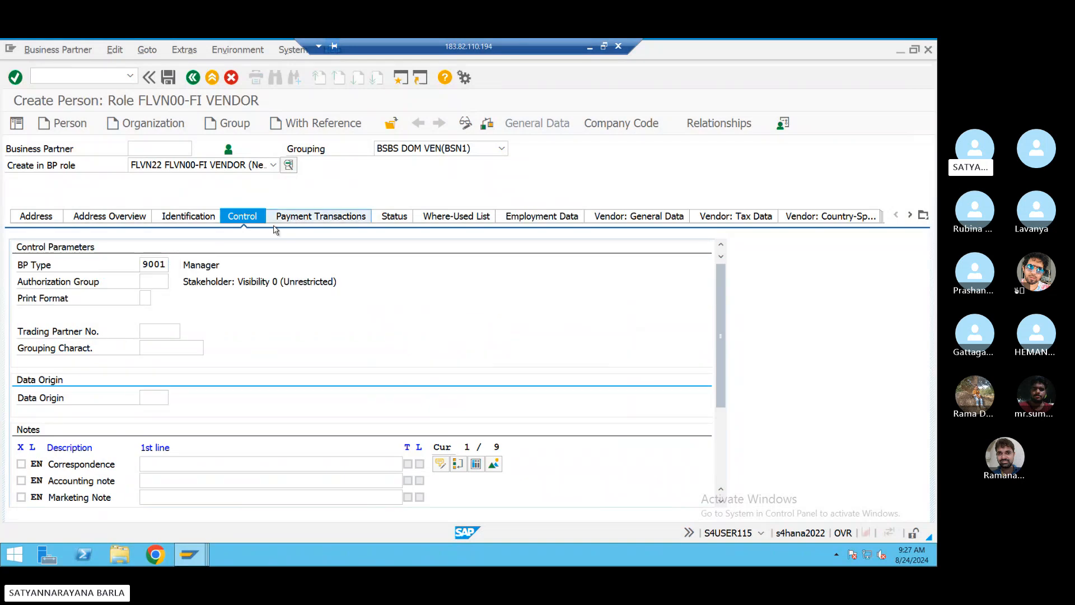
{"action": "left_click", "coordinate": [292, 219]}
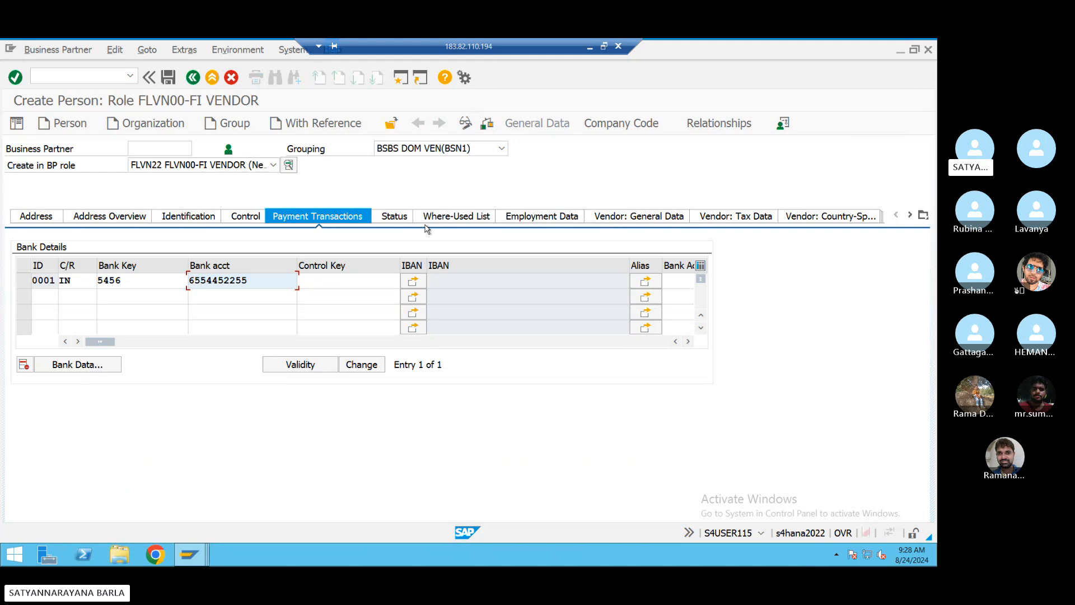
- Review the supplier's company code data and BSN1 payment transaction settings
{"action": "left_click", "coordinate": [631, 124]}
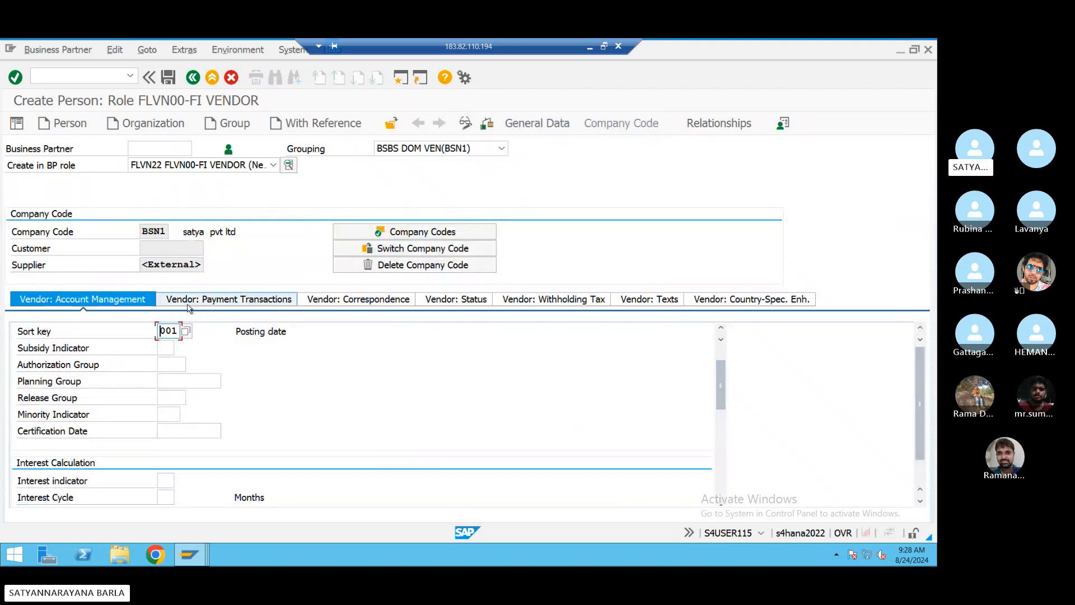
{"action": "scroll", "coordinate": [163, 369], "scroll_direction": "down", "scroll_amount": 5}
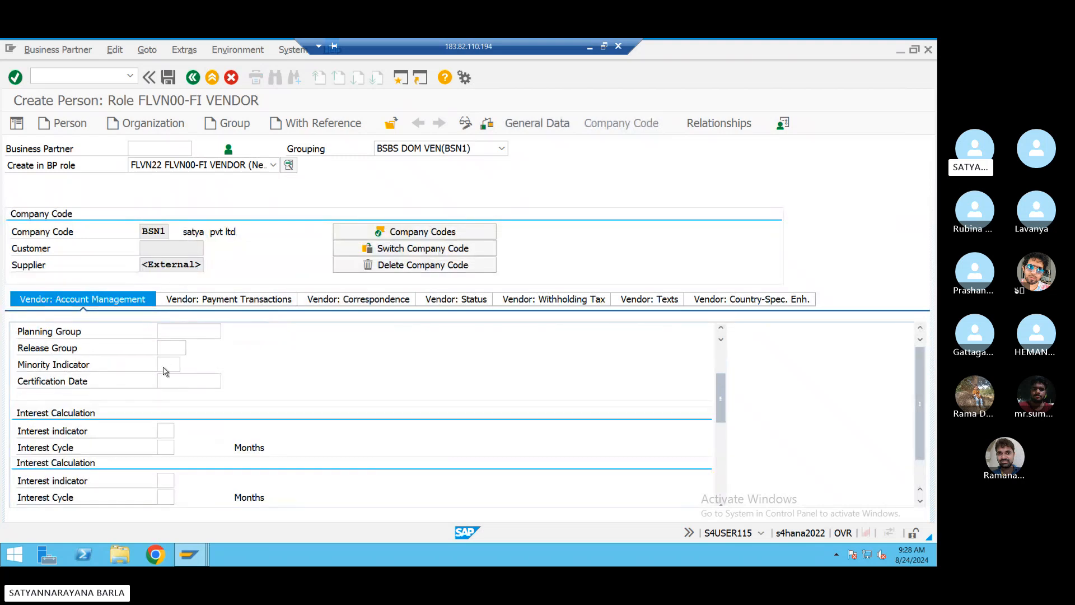
{"action": "scroll", "coordinate": [163, 370], "scroll_direction": "up", "scroll_amount": 8}
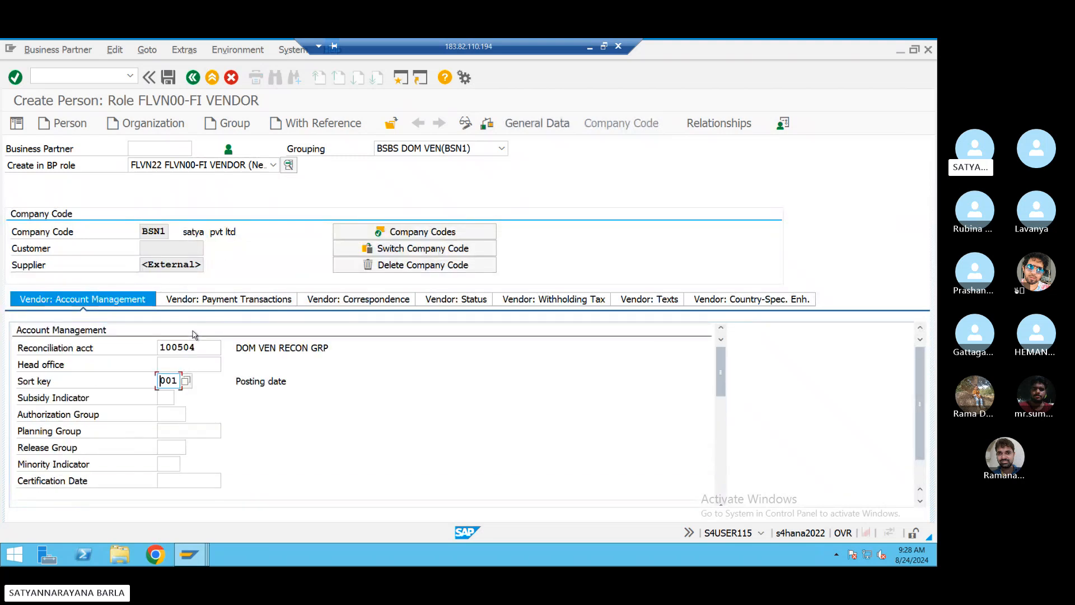
{"action": "left_click", "coordinate": [194, 300]}
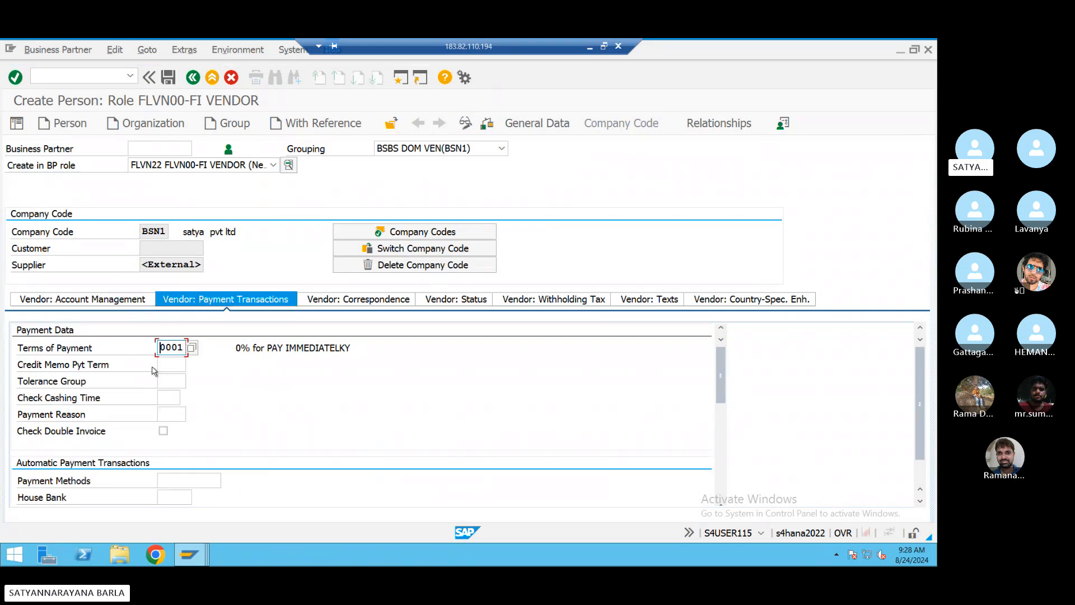
{"action": "scroll", "coordinate": [169, 462], "scroll_direction": "down", "scroll_amount": 10}
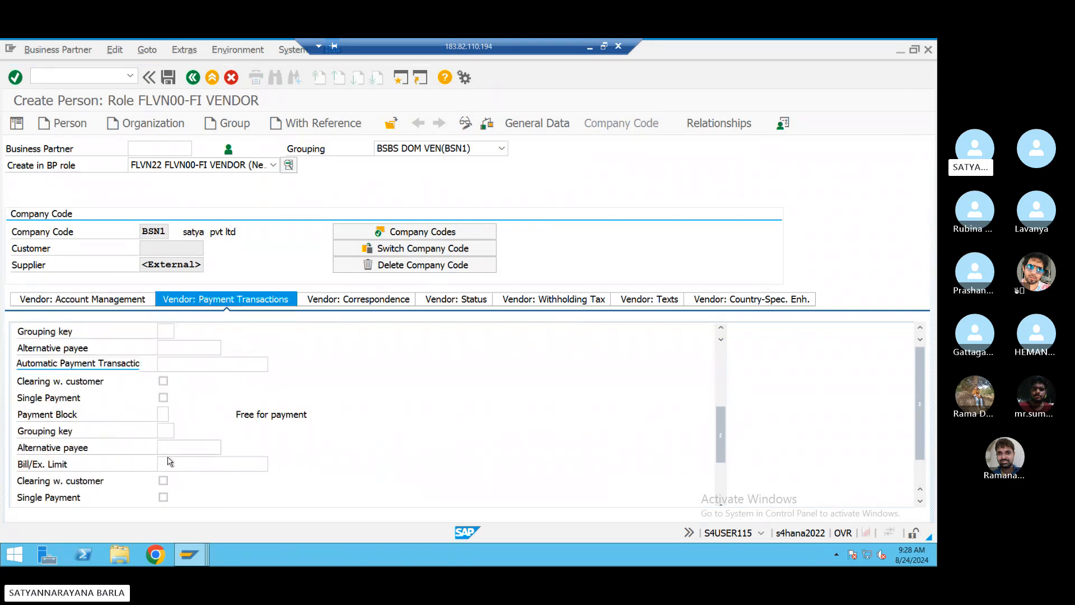
{"action": "scroll", "coordinate": [161, 402], "scroll_direction": "up", "scroll_amount": 10}
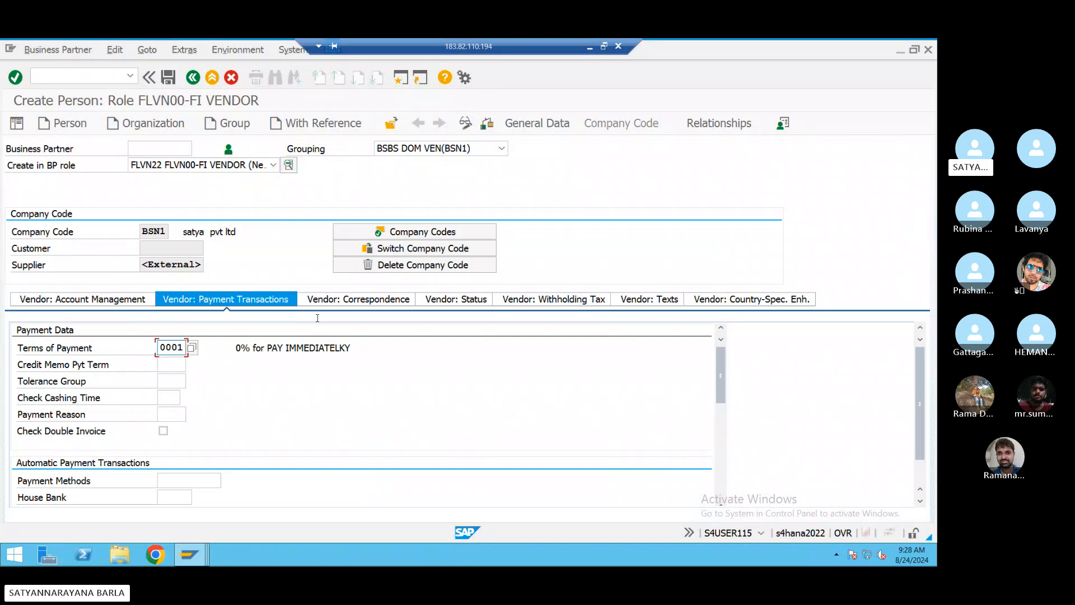
- Check correspondence settings, retry saving (external supplier number error), and exit to SAP Easy Access
{"action": "left_click", "coordinate": [317, 300]}
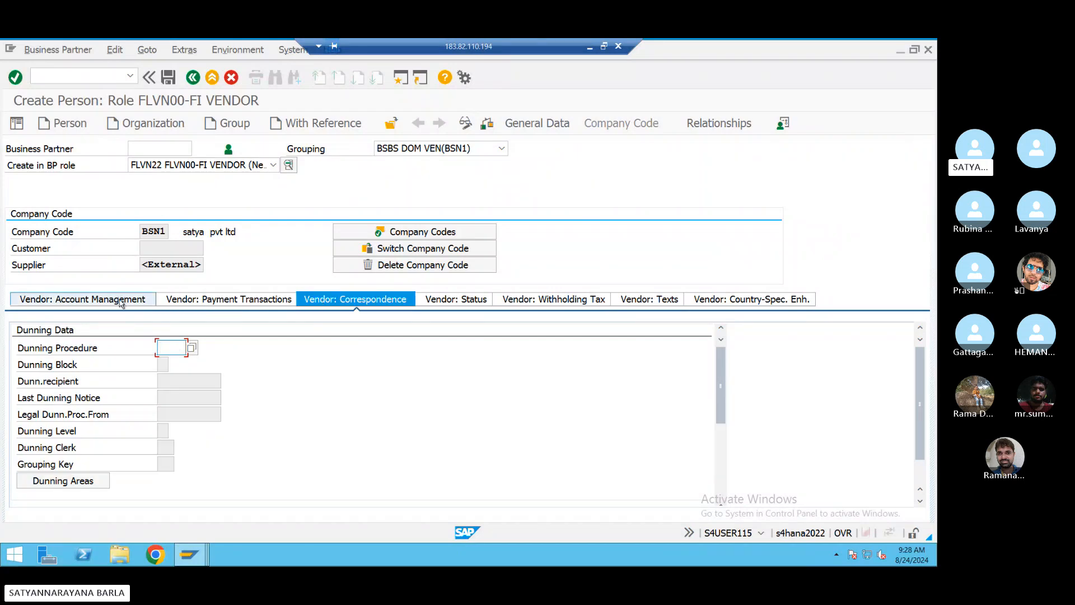
{"action": "left_click", "coordinate": [124, 301]}
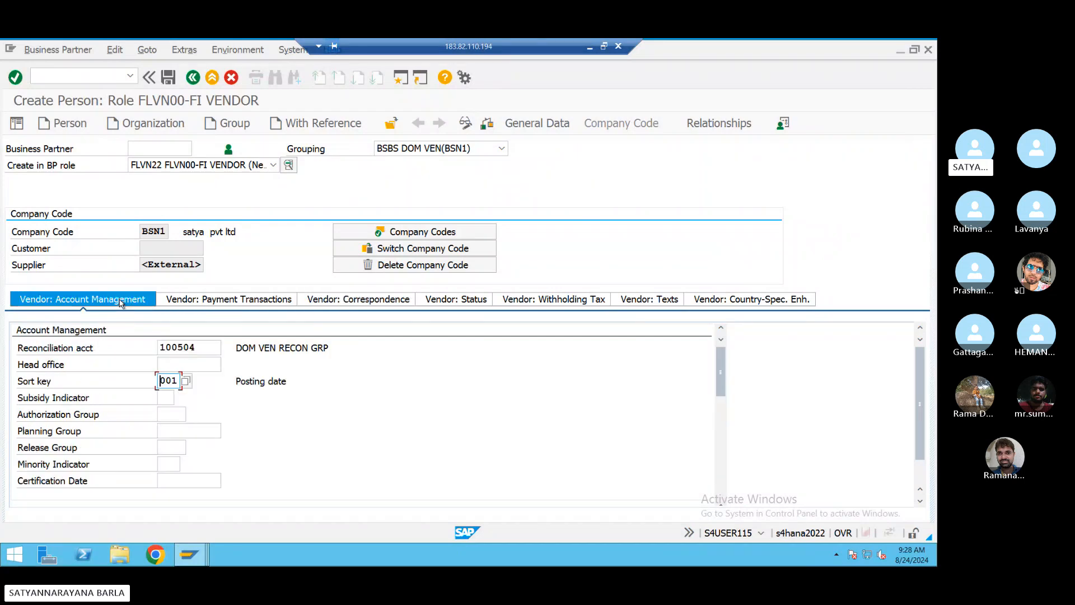
{"action": "left_click", "coordinate": [168, 79]}
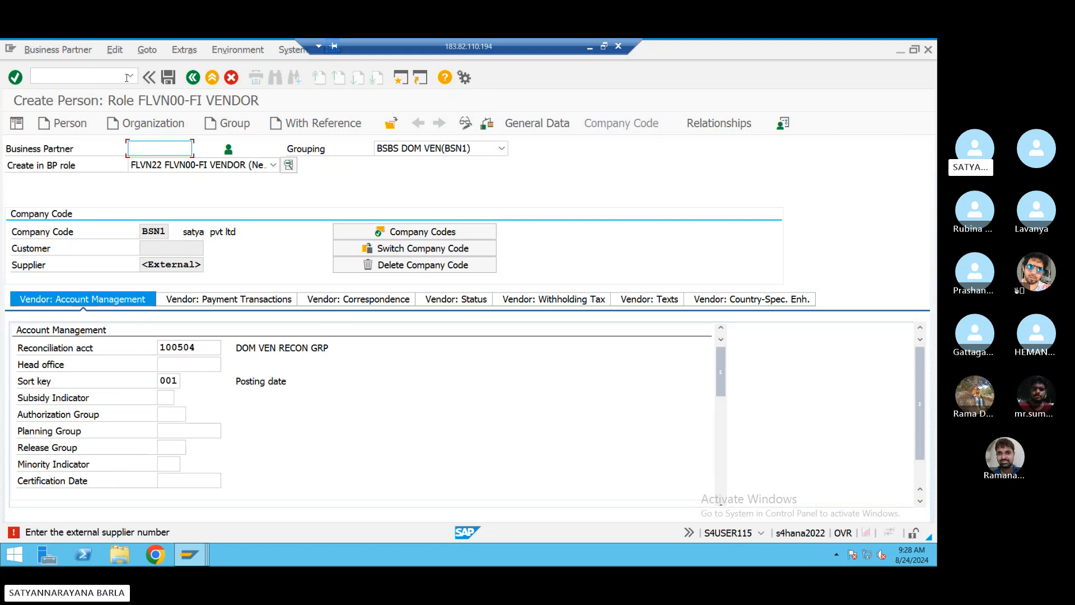
{"action": "left_click", "coordinate": [402, 78]}
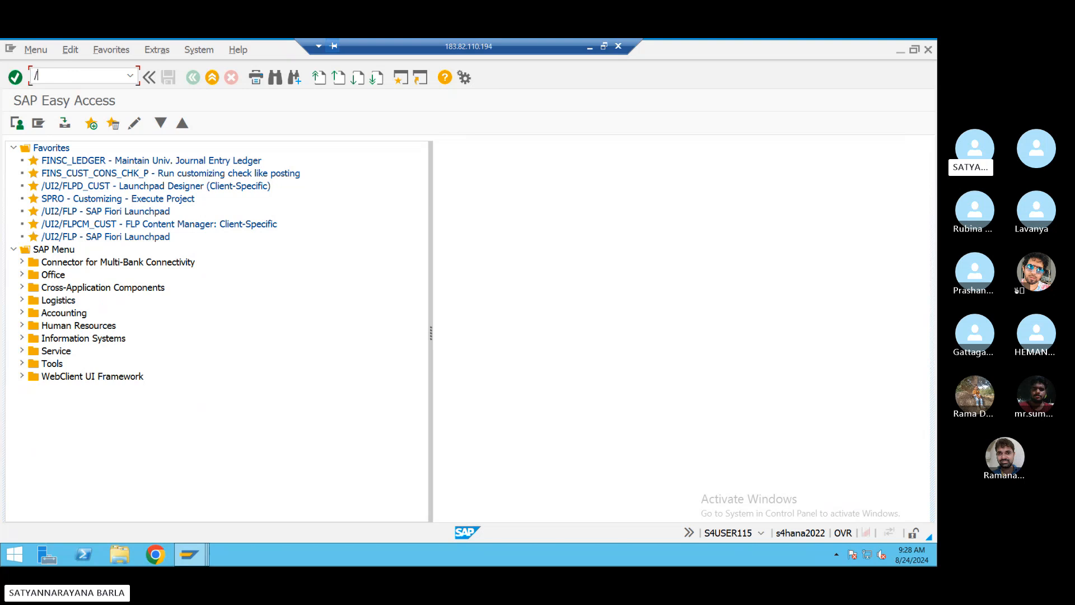
- Run /nbp, search by supplier number, and open the existing BSN1 supplier in change mode
{"action": "left_click", "coordinate": [64, 79]}
{"action": "type", "text": "/nbp"}
{"action": "key", "text": "Return"}
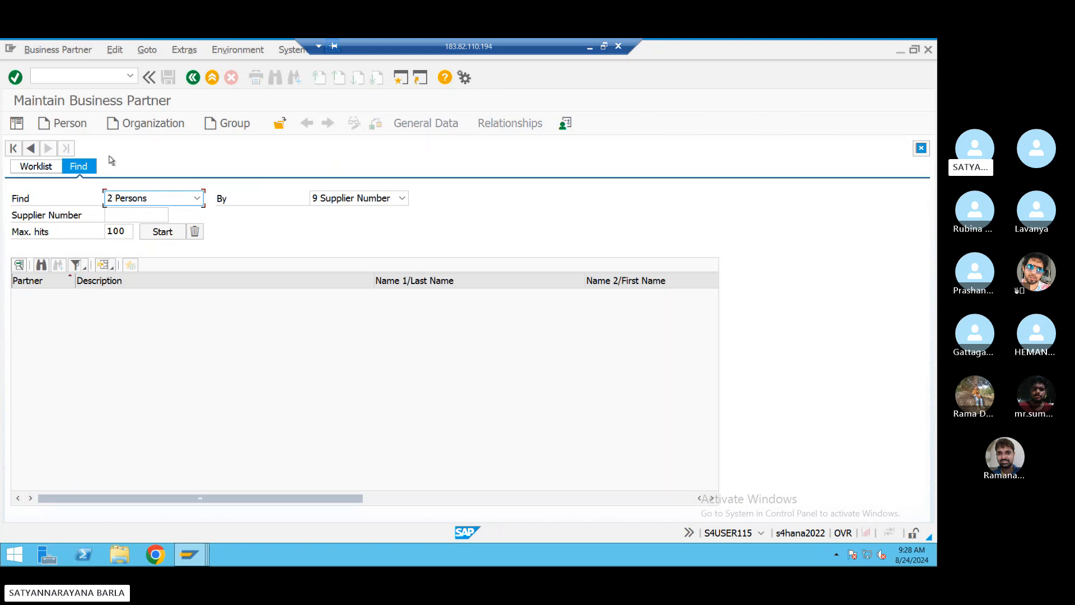
{"action": "left_click", "coordinate": [151, 218]}
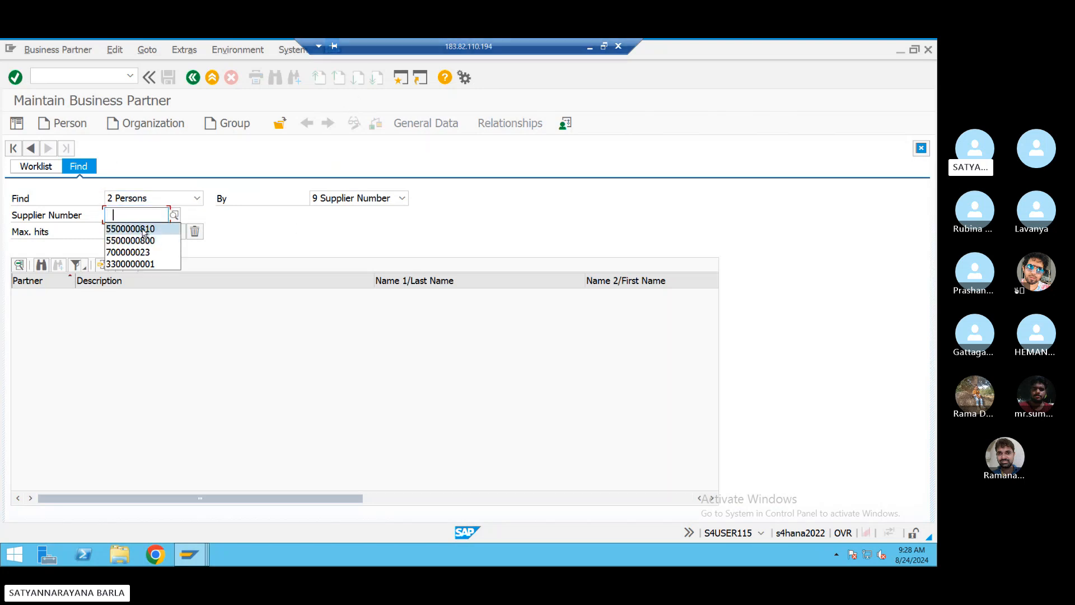
{"action": "left_click", "coordinate": [144, 229]}
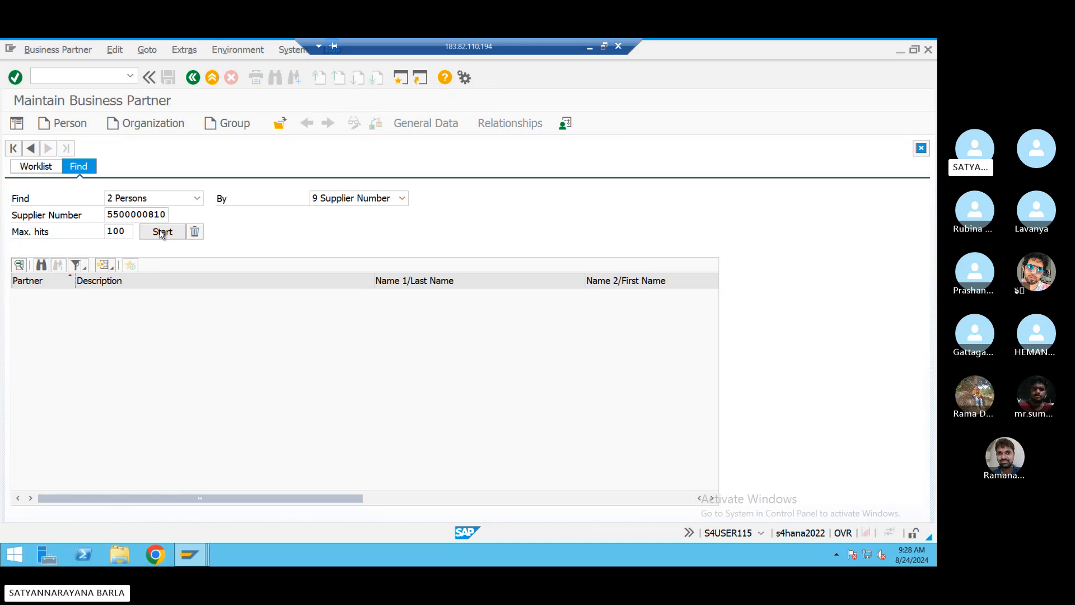
{"action": "left_click", "coordinate": [161, 231]}
{"action": "left_click", "coordinate": [143, 295]}
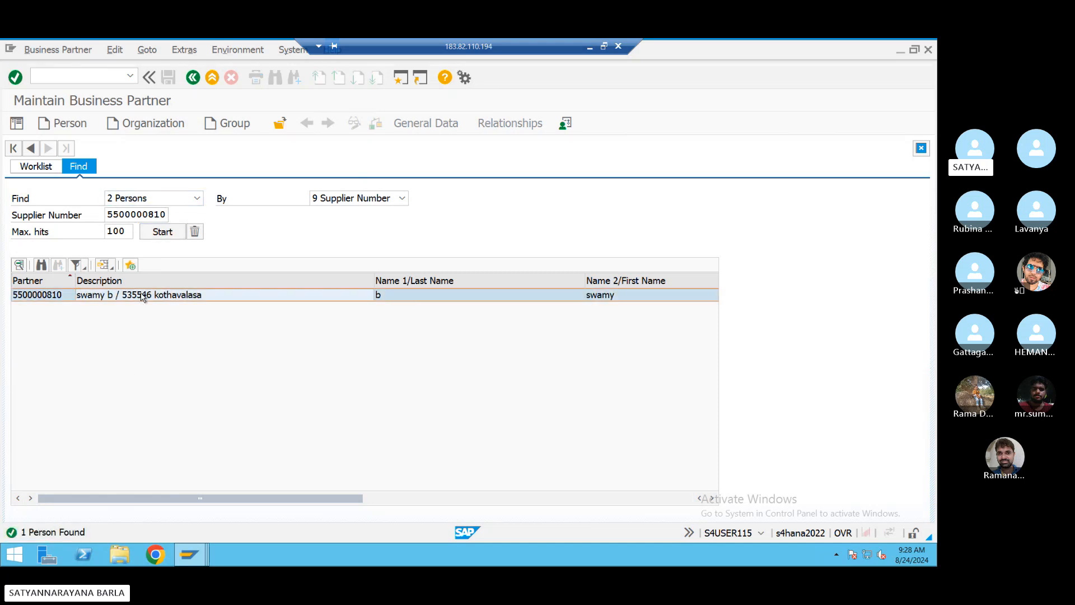
{"action": "double_click", "coordinate": [143, 295]}
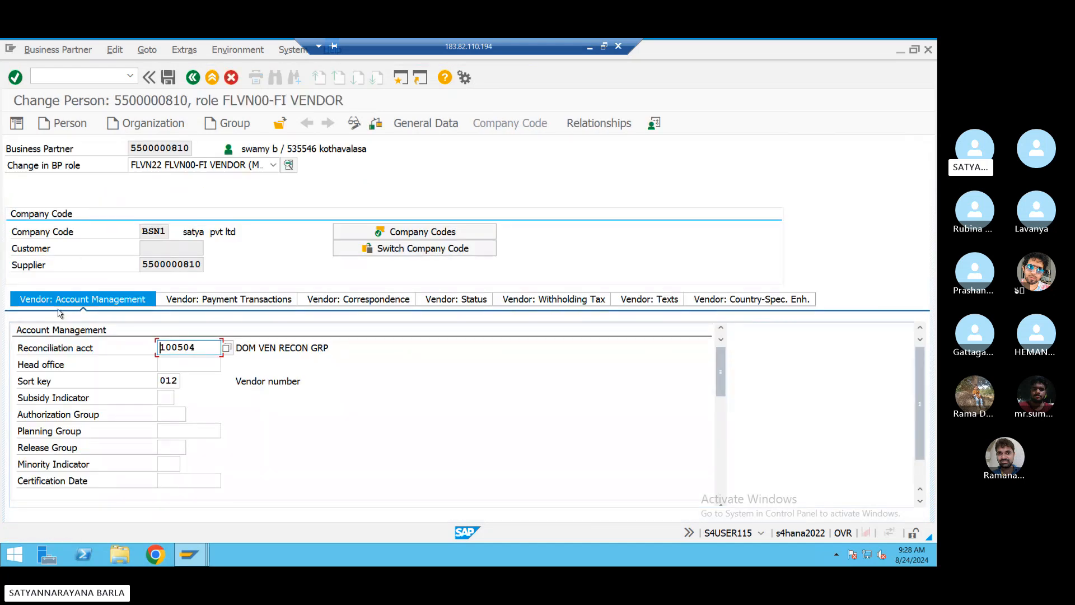
- Review general data, then BSN1 payment transactions: payment terms 0001, tolerance group BSTG
{"action": "left_click", "coordinate": [417, 123]}
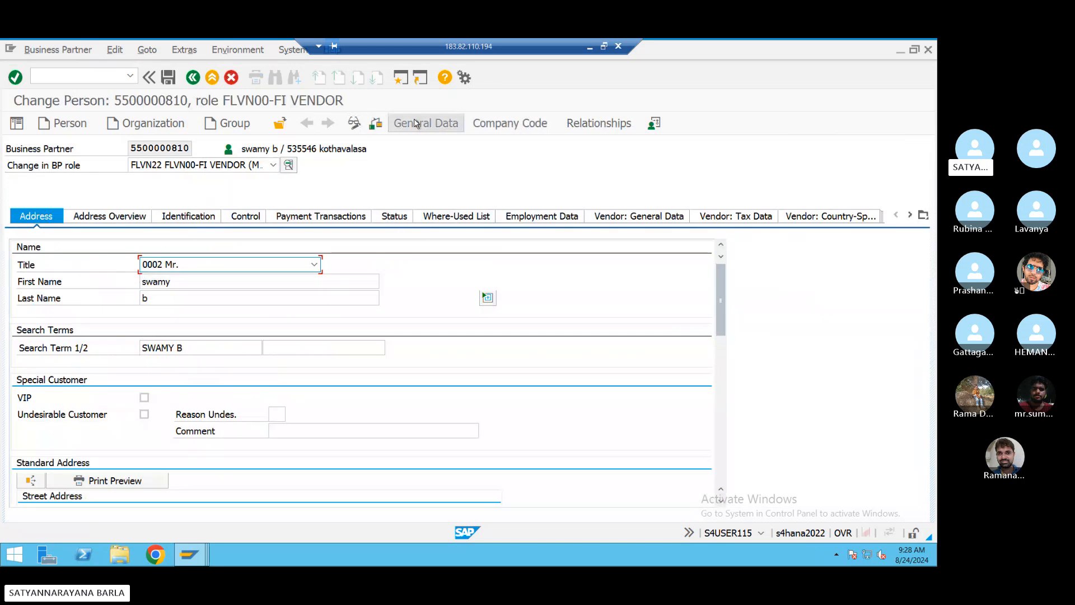
{"action": "scroll", "coordinate": [231, 396], "scroll_direction": "down", "scroll_amount": 7}
{"action": "scroll", "coordinate": [230, 387], "scroll_direction": "up", "scroll_amount": 7}
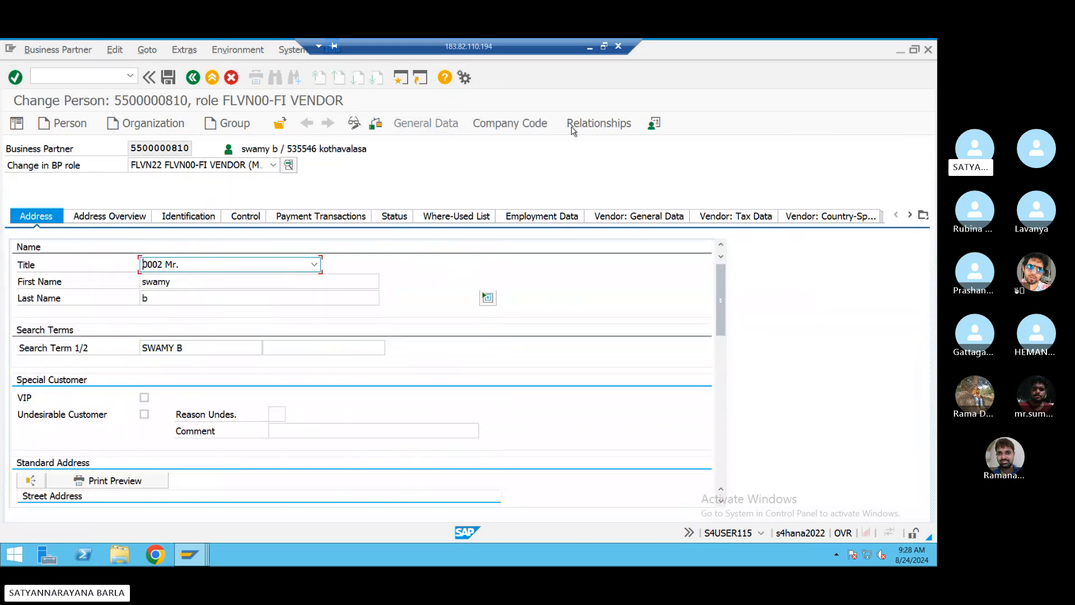
{"action": "scroll", "coordinate": [313, 246], "scroll_direction": "down", "scroll_amount": 1}
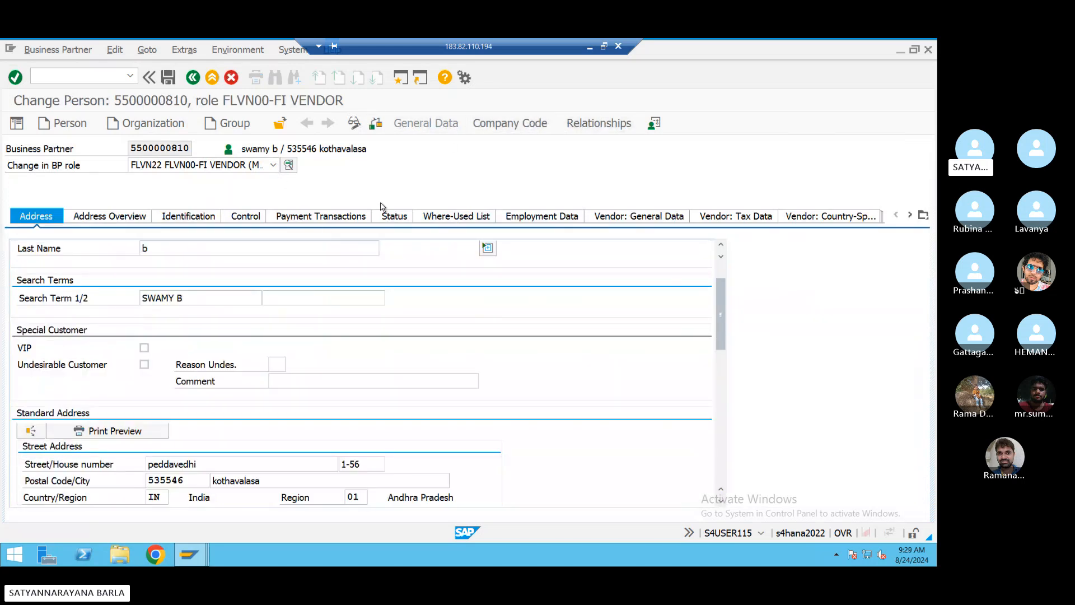
{"action": "scroll", "coordinate": [358, 252], "scroll_direction": "up", "scroll_amount": 1}
{"action": "left_click", "coordinate": [508, 124]}
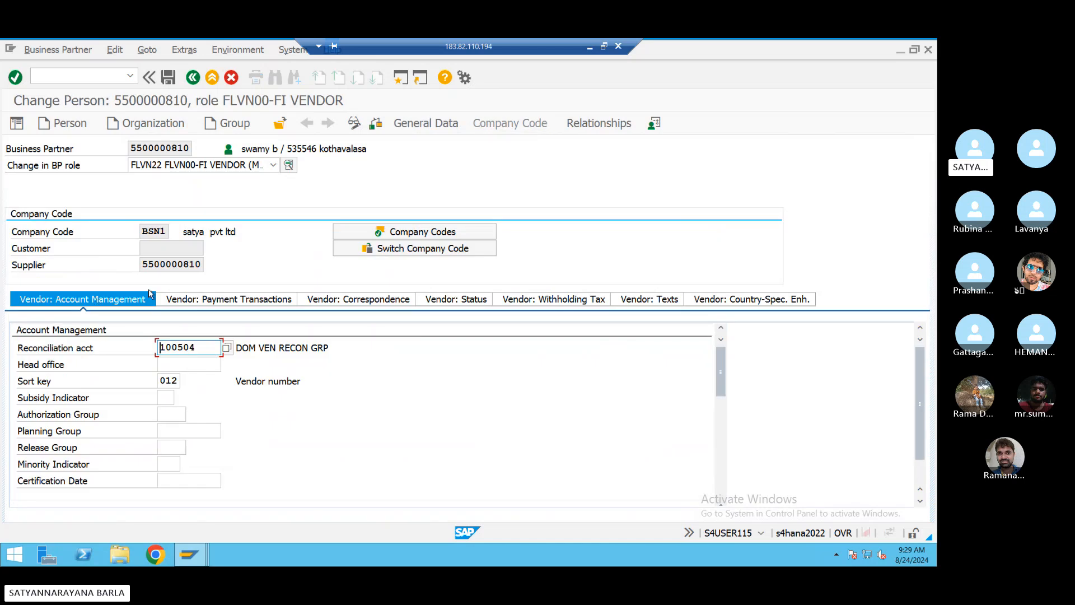
{"action": "left_click", "coordinate": [188, 304]}
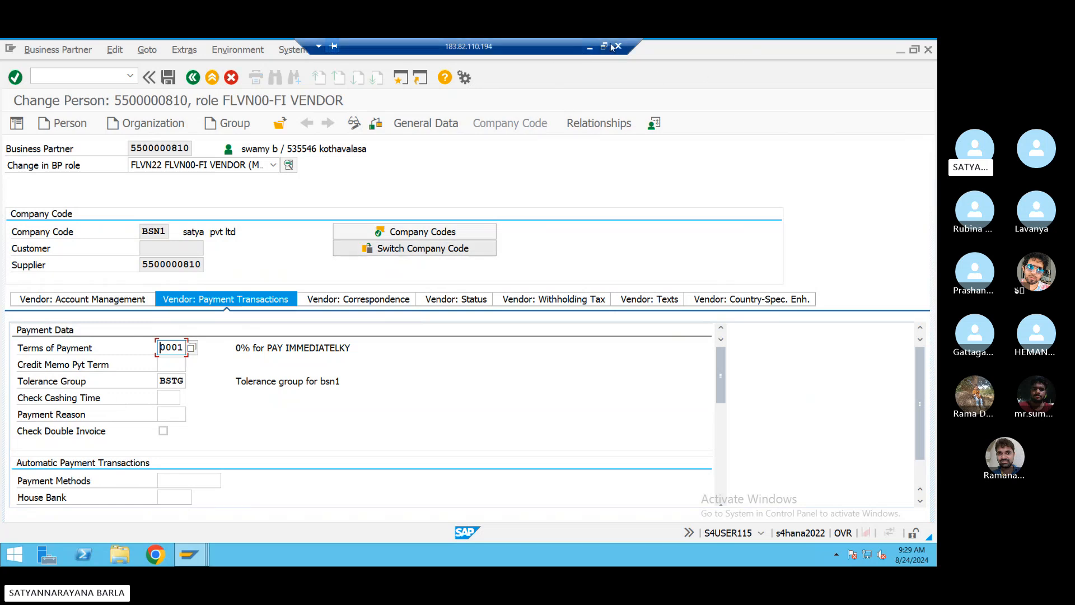
{"action": "left_click", "coordinate": [85, 77]}
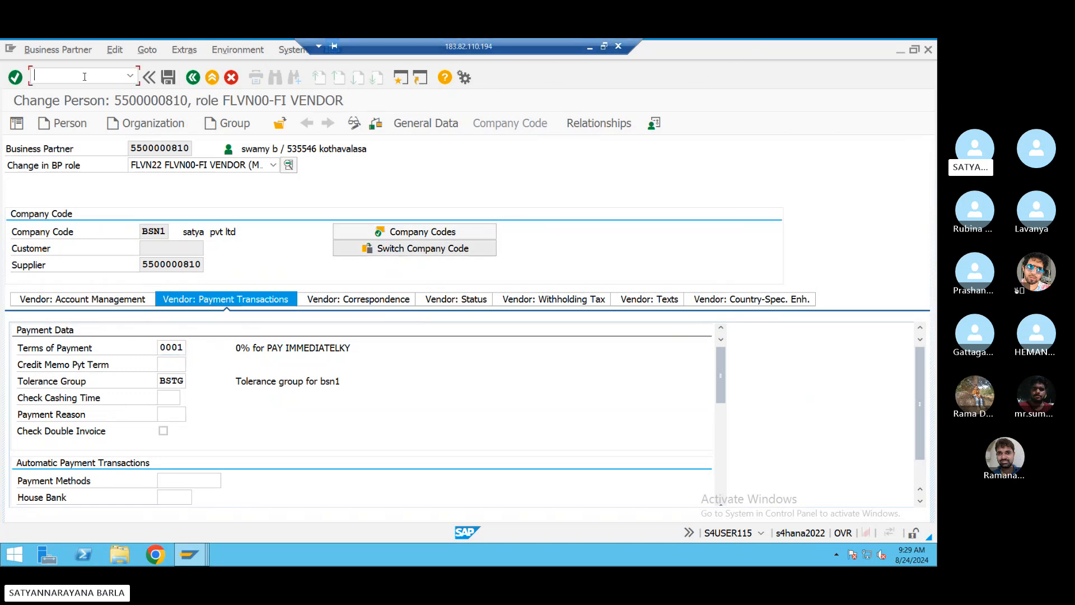
- Start an FB60 vendor invoice and fill in the vendor from recent entries
{"action": "type", "text": "/n"}
{"action": "key", "text": "Return"}
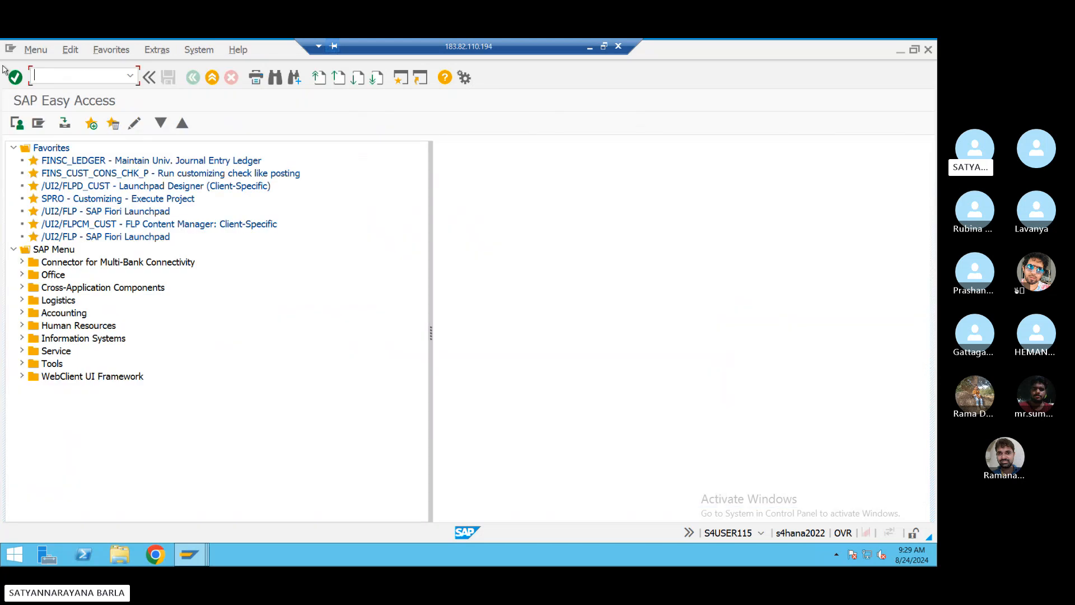
{"action": "type", "text": "fb60"}
{"action": "key", "text": "Return"}
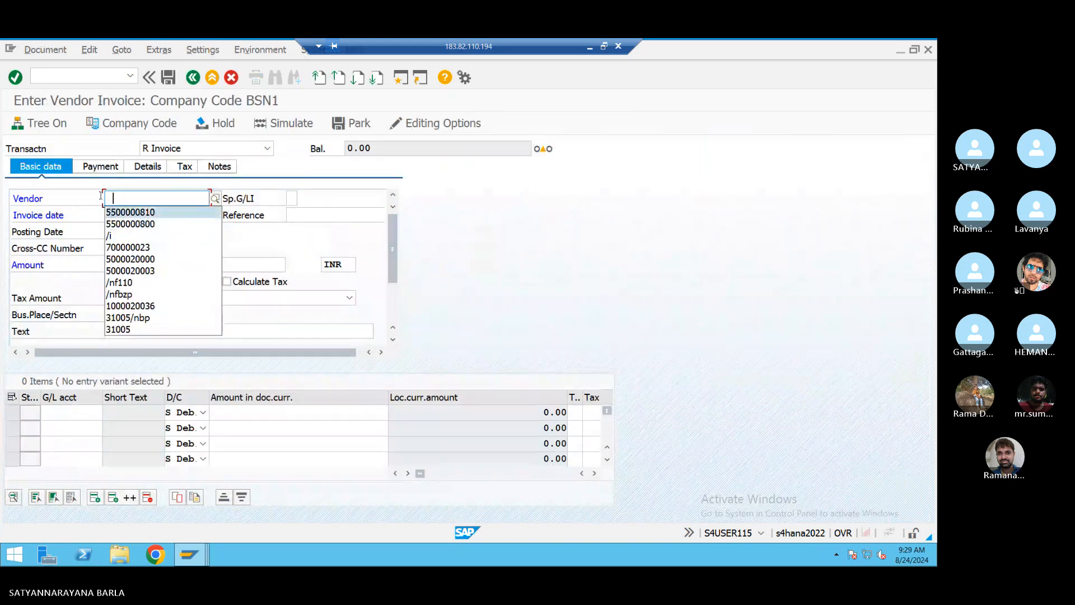
{"action": "left_click", "coordinate": [128, 211]}
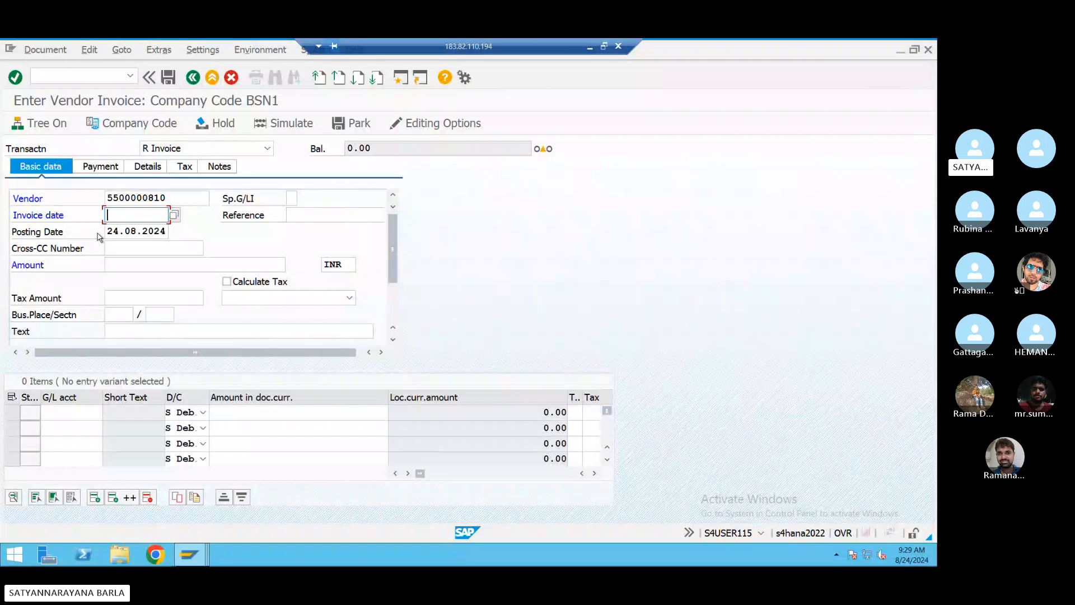
{"action": "key", "text": "Tab"}
{"action": "key", "text": "ctrl+c"}
- Set invoice date 24.08.2024, amount 10000 INR and reference ref4545
{"action": "left_click", "coordinate": [178, 232]}
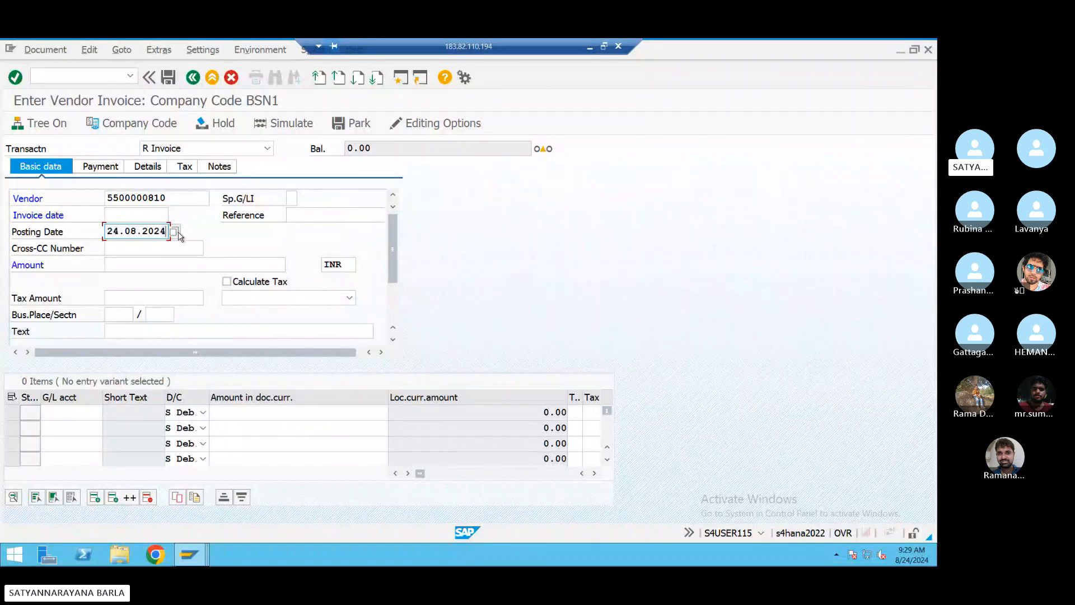
{"action": "left_click", "coordinate": [151, 212]}
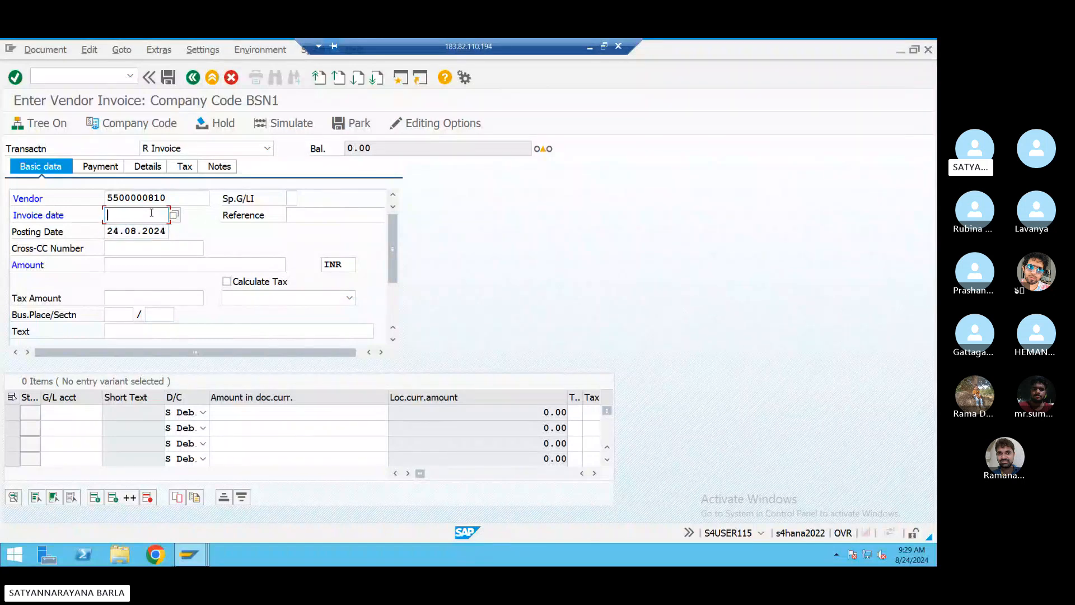
{"action": "key", "text": "ctrl+v"}
{"action": "left_click", "coordinate": [123, 267]}
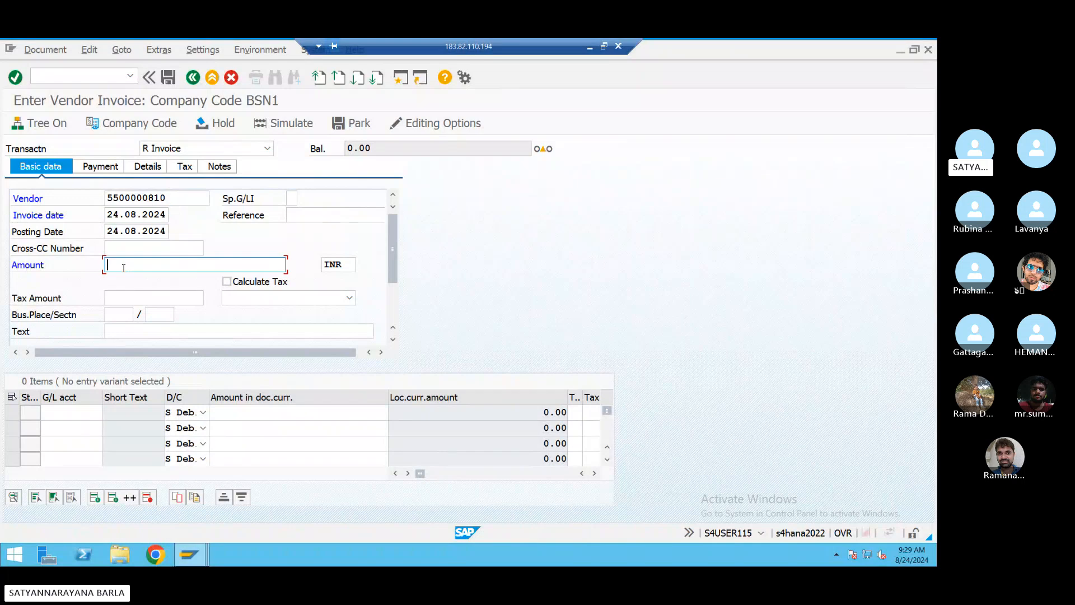
{"action": "type", "text": "1000"}
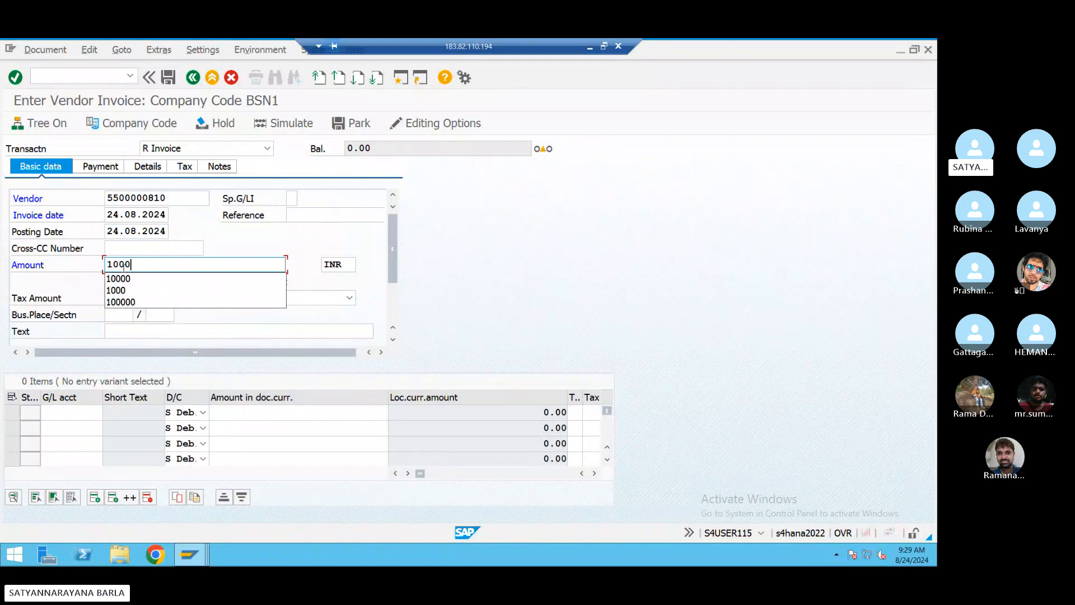
{"action": "type", "text": "0"}
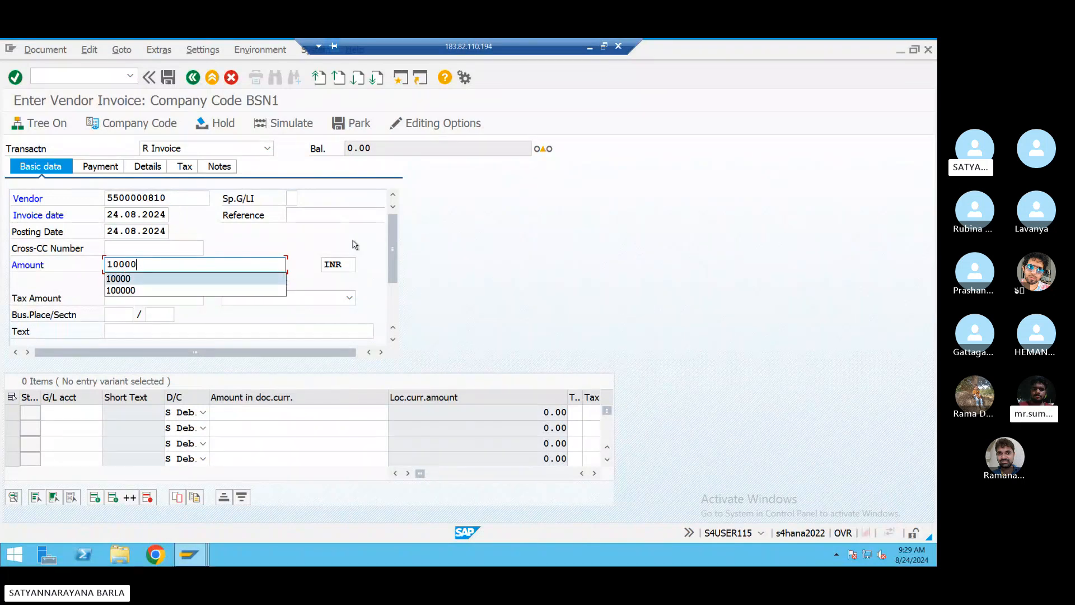
{"action": "left_click", "coordinate": [330, 215]}
{"action": "left_click", "coordinate": [331, 231]}
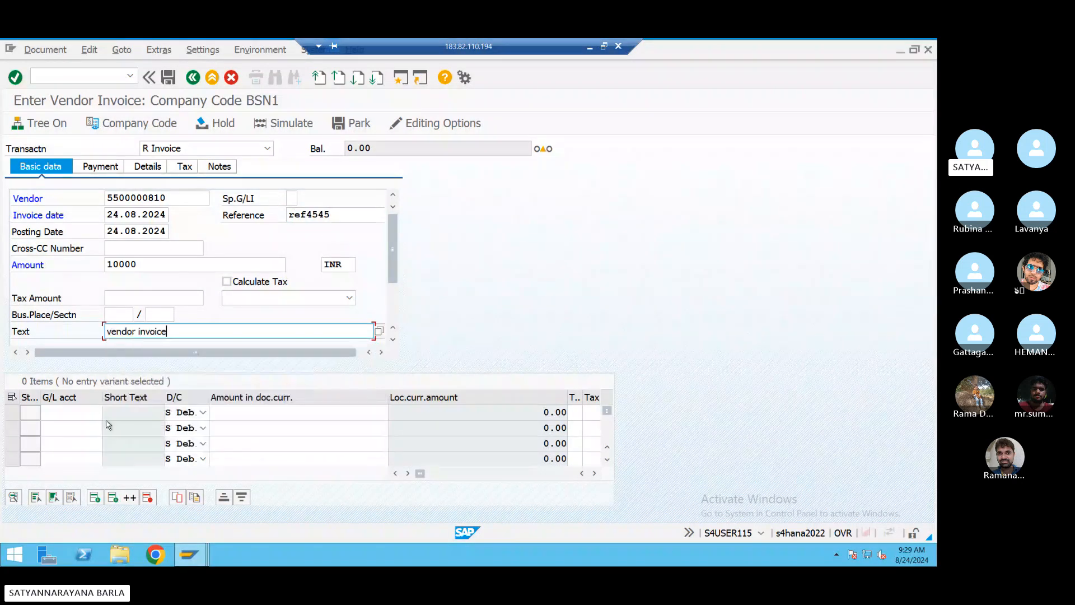
- List the BSN1 chart's G/L accounts for the first line item
{"action": "left_click", "coordinate": [70, 410]}
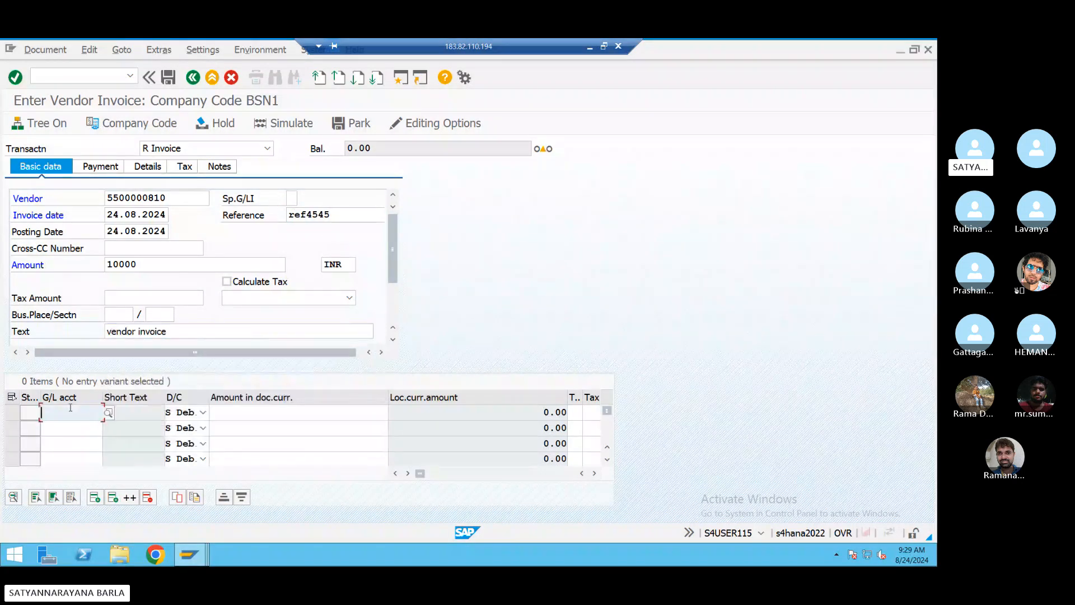
{"action": "left_click", "coordinate": [108, 413]}
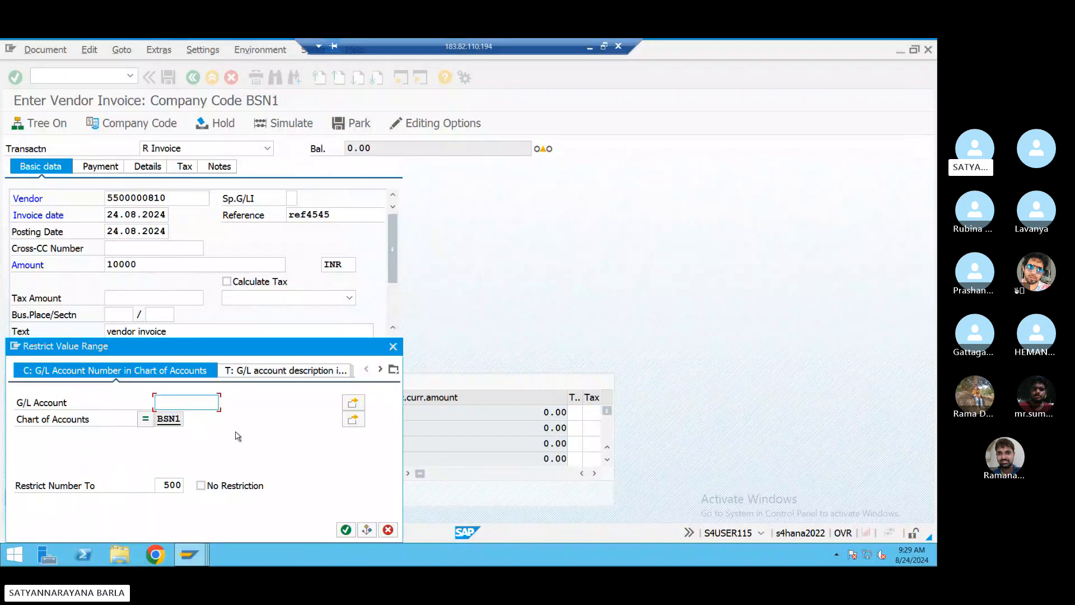
{"action": "key", "text": "Return"}
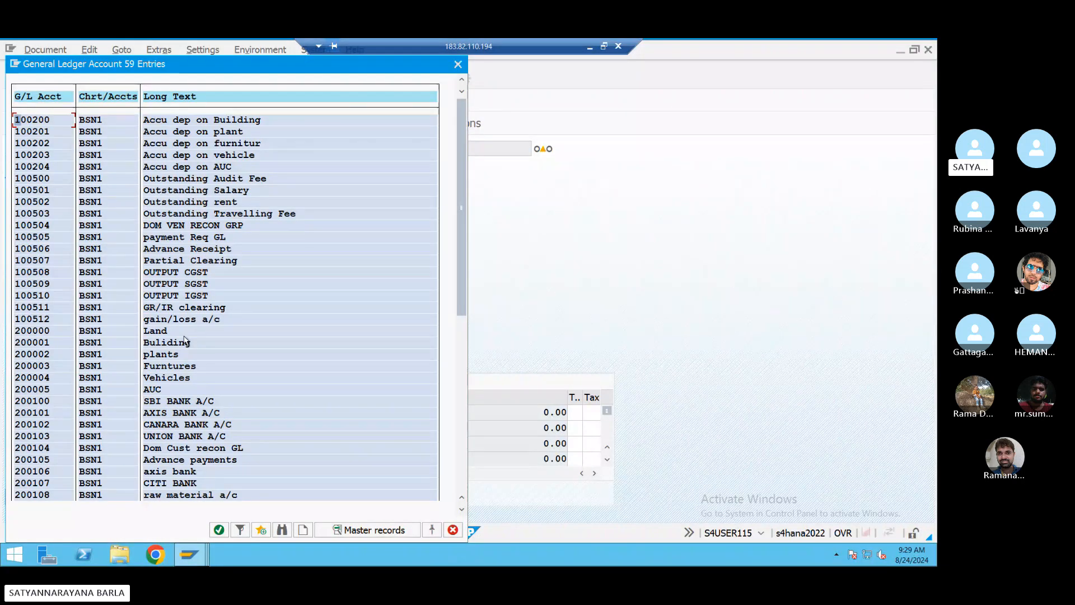
- Post the first line to G/L account 400307 for the remaining 10,000.00, then dismiss the tax code list
{"action": "scroll", "coordinate": [184, 461], "scroll_direction": "down", "scroll_amount": 2}
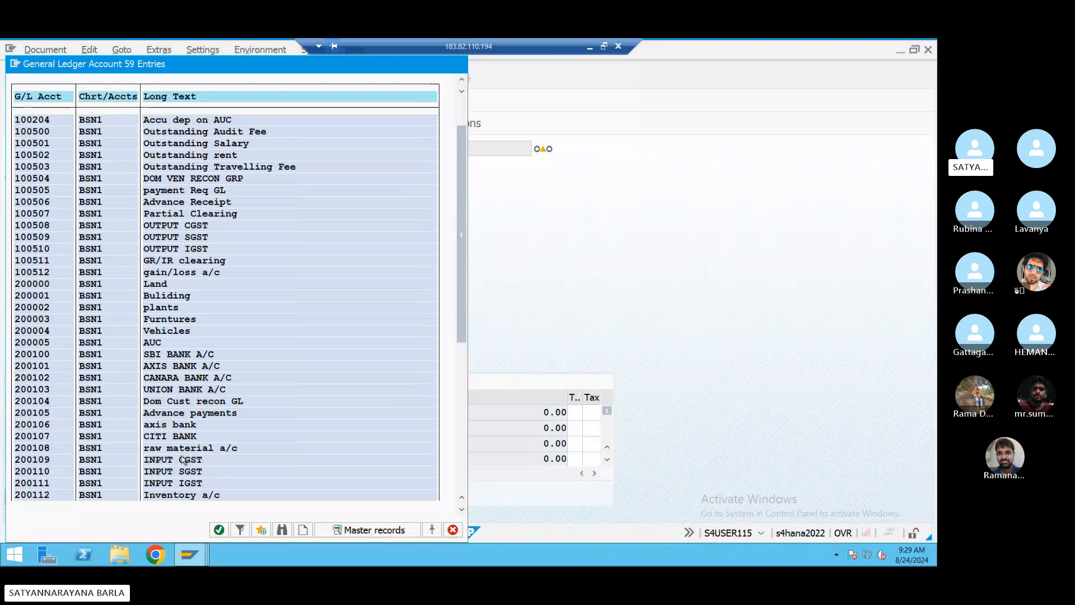
{"action": "scroll", "coordinate": [184, 460], "scroll_direction": "down", "scroll_amount": 6}
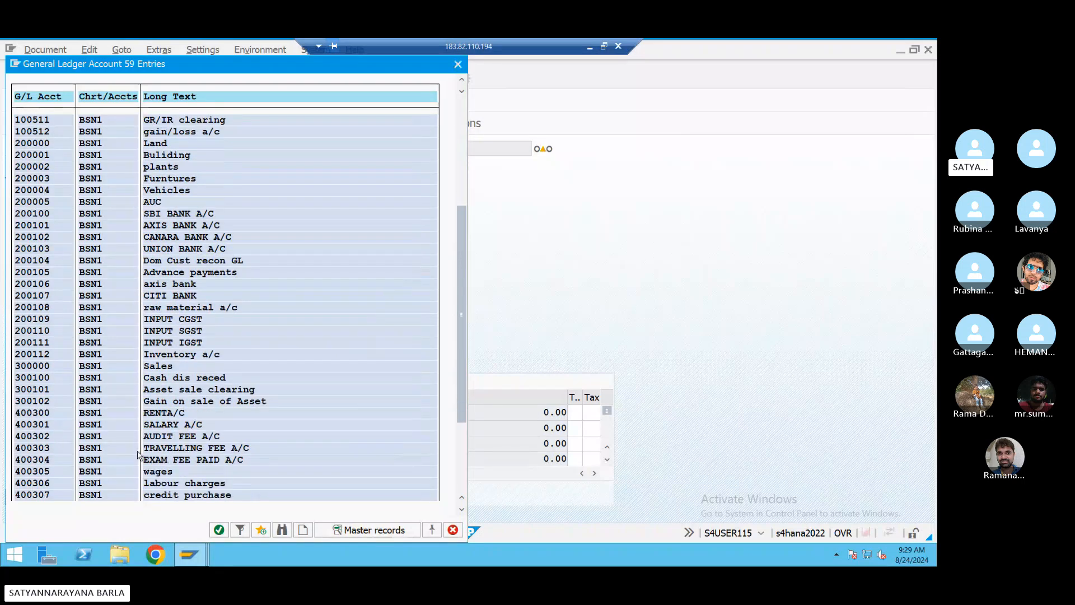
{"action": "double_click", "coordinate": [114, 492]}
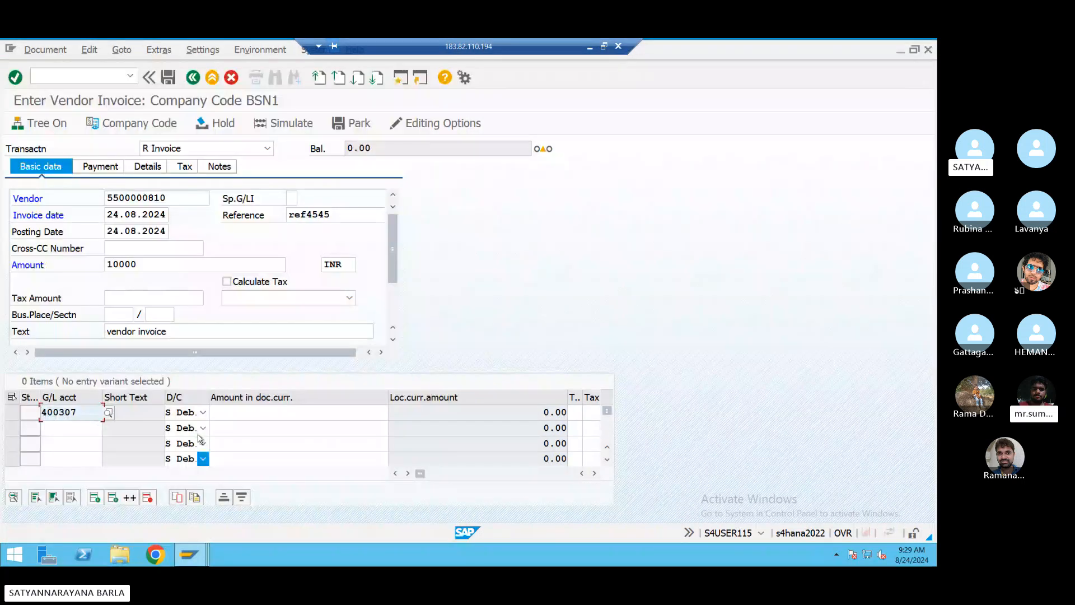
{"action": "left_click", "coordinate": [239, 404]}
{"action": "type", "text": "*"}
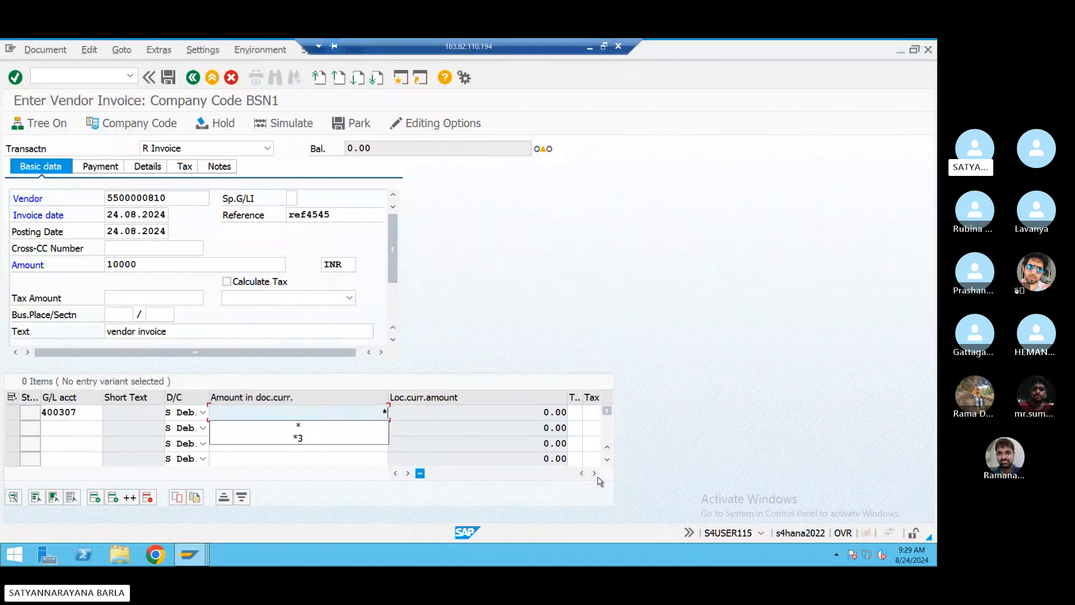
{"action": "key", "text": "Return"}
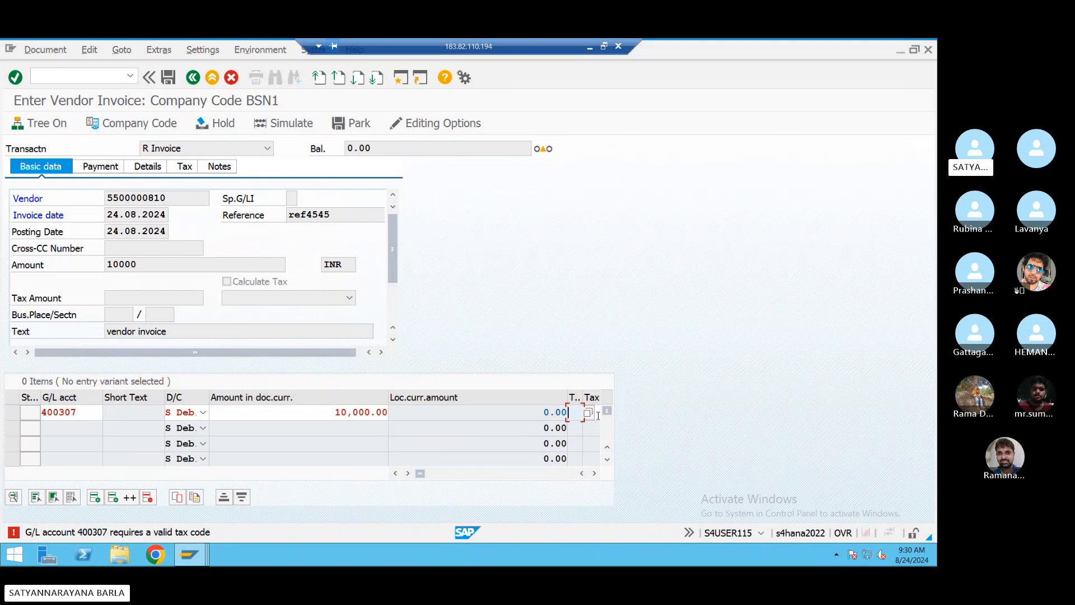
{"action": "left_click", "coordinate": [588, 412]}
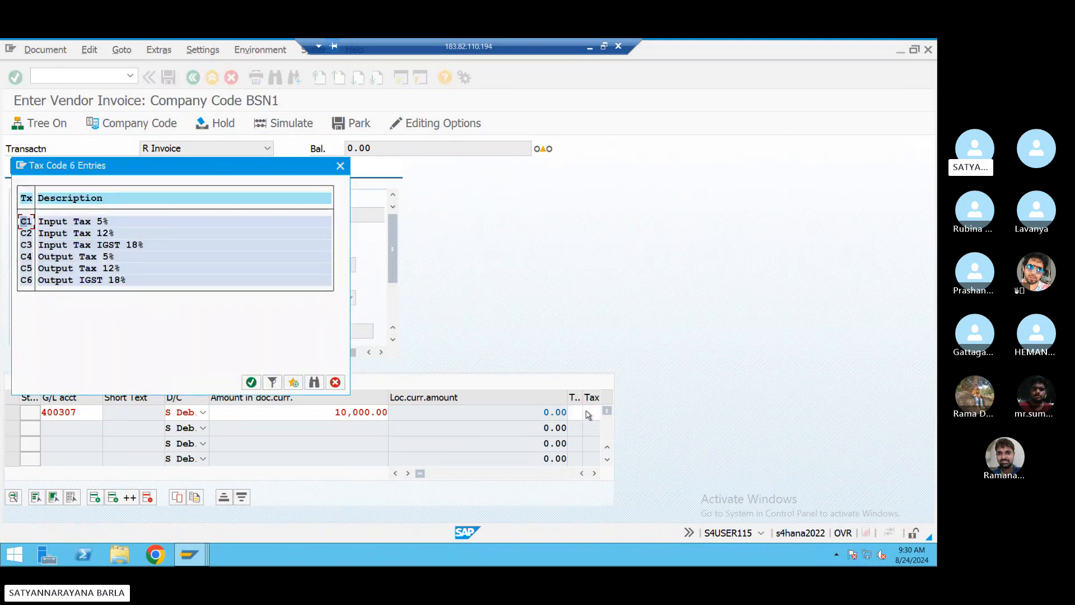
{"action": "left_click", "coordinate": [340, 166]}
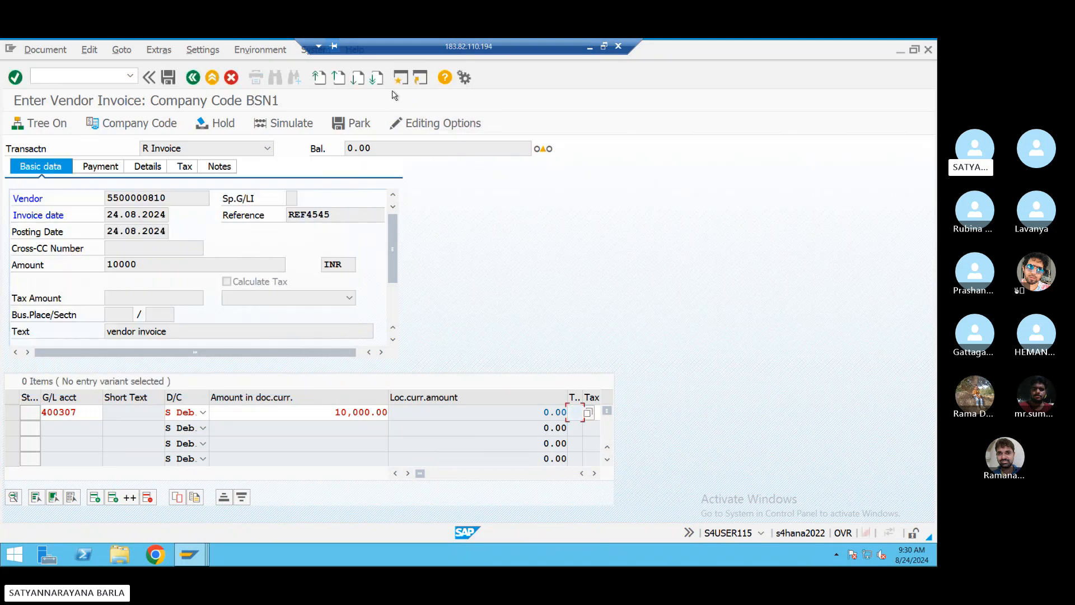
- Leave the vendor invoice and try OBBG, declining the locked-data view
{"action": "left_click", "coordinate": [211, 77]}
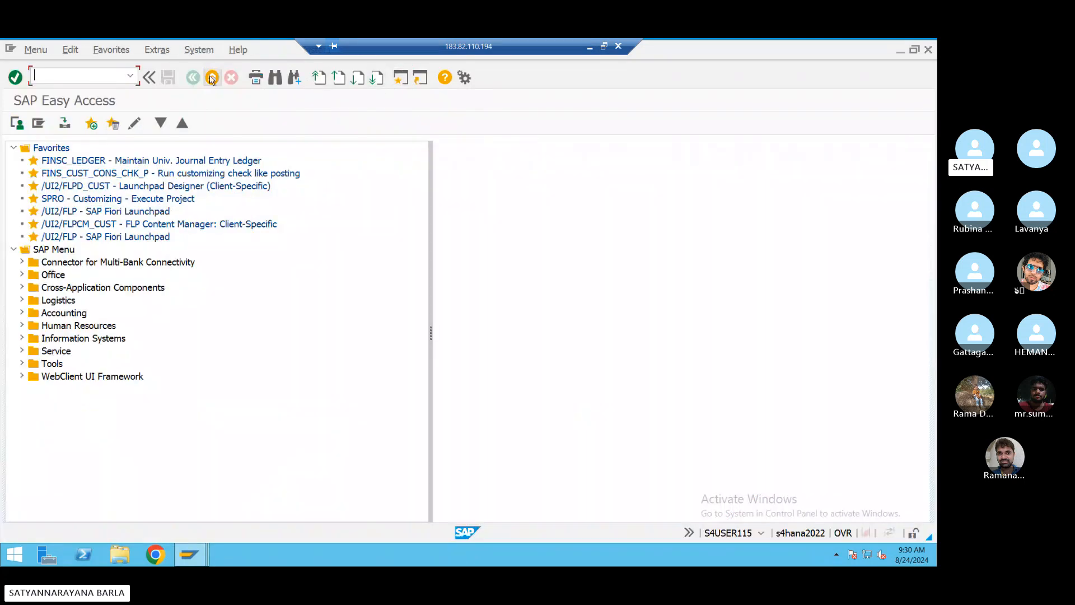
{"action": "type", "text": "o"}
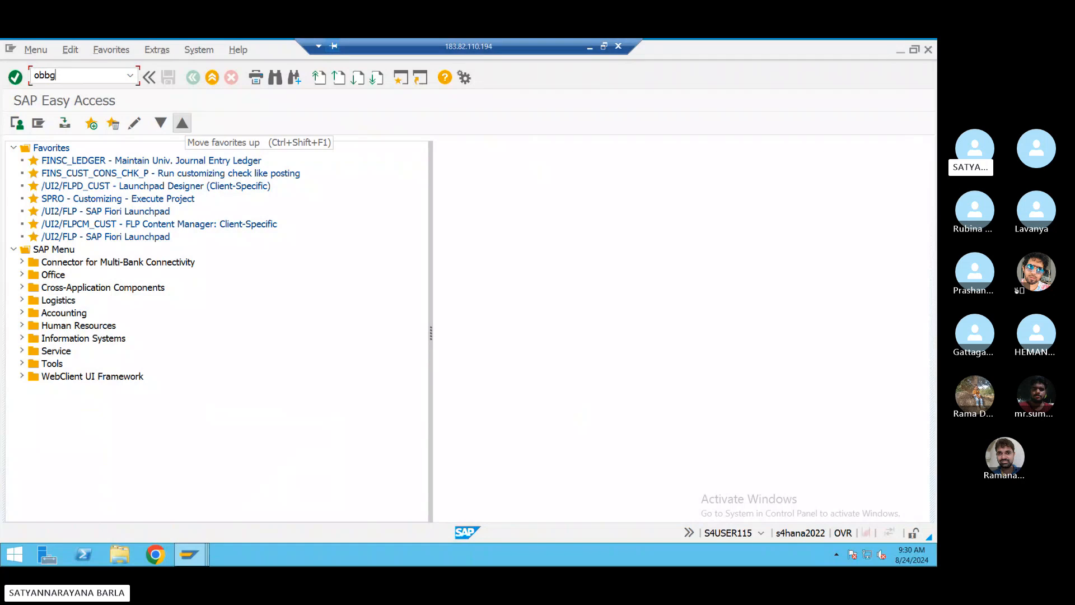
{"action": "type", "text": "bbg"}
{"action": "key", "text": "Return"}
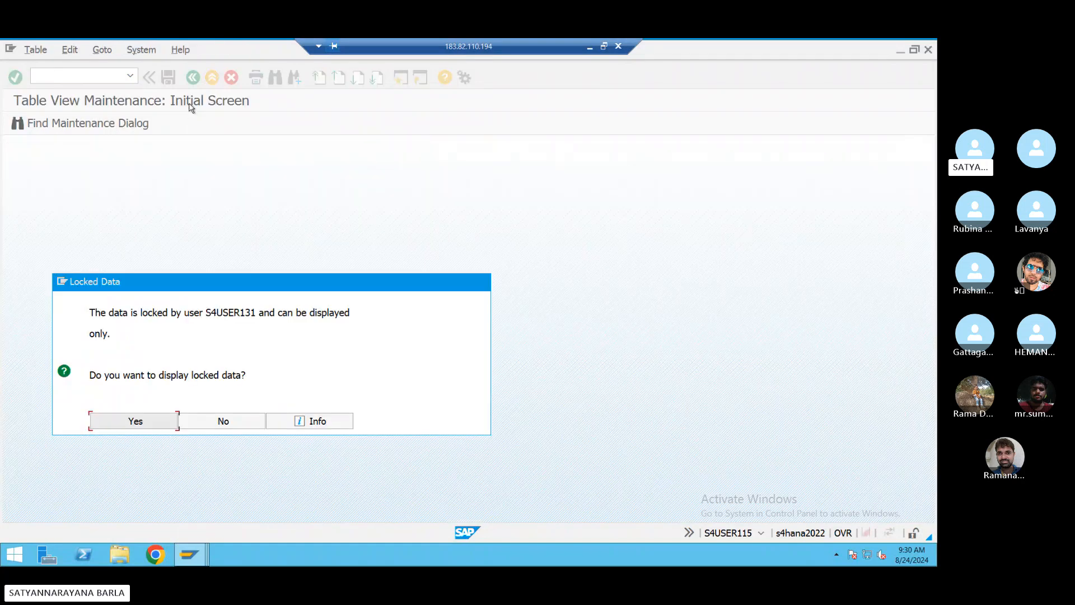
{"action": "key", "text": "Escape"}
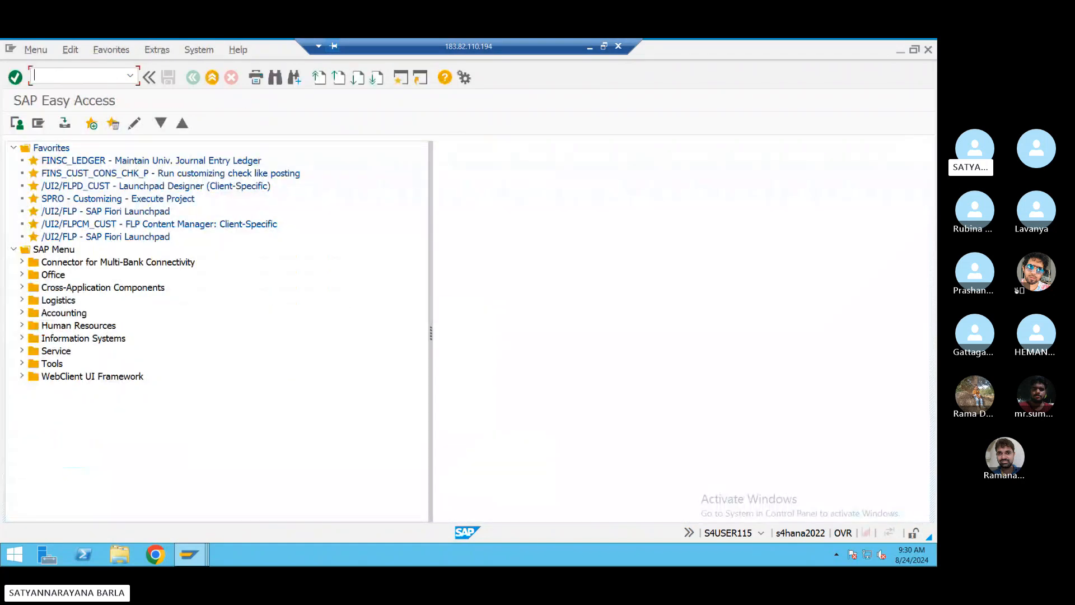
- In SM12, clear the user filter and delete all five lock entries, then rerun OBBG
{"action": "type", "text": "sm12"}
{"action": "key", "text": "Return"}
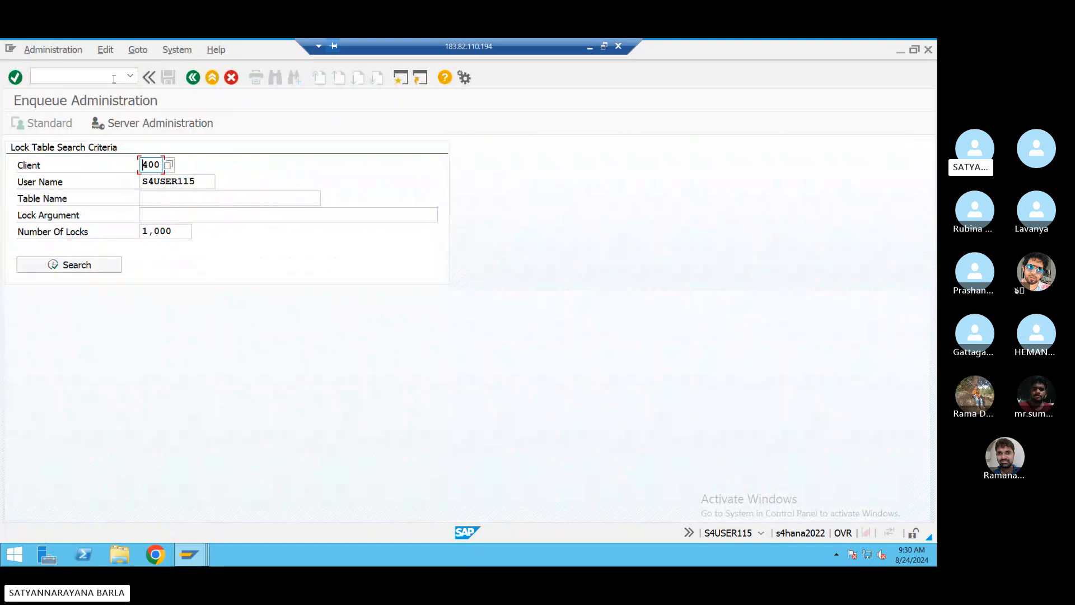
{"action": "left_click_drag", "start_coordinate": [198, 183], "coordinate": [50, 196]}
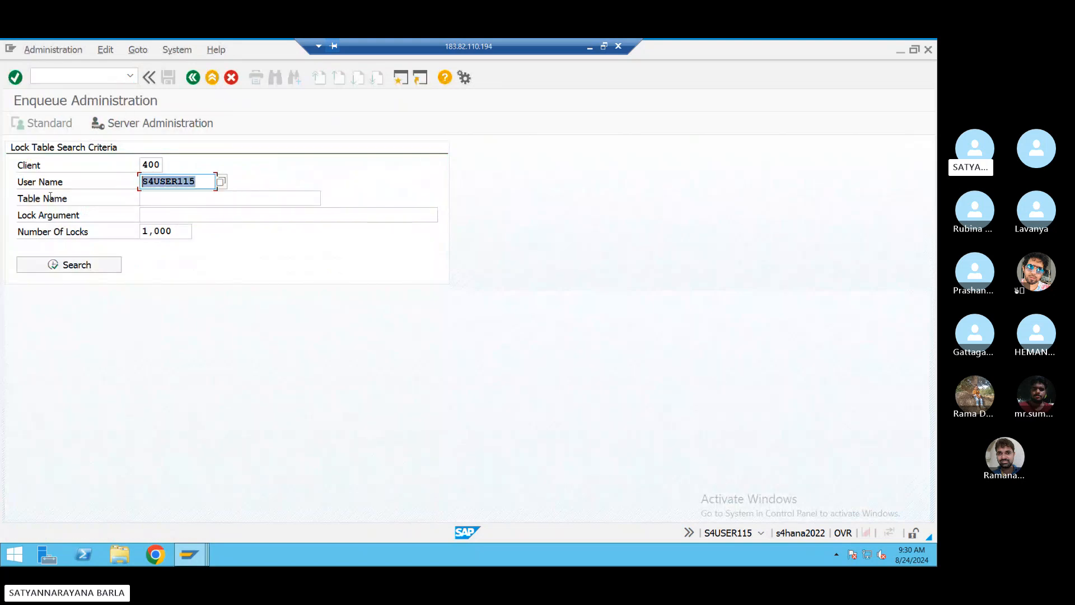
{"action": "key", "text": "BackSpace"}
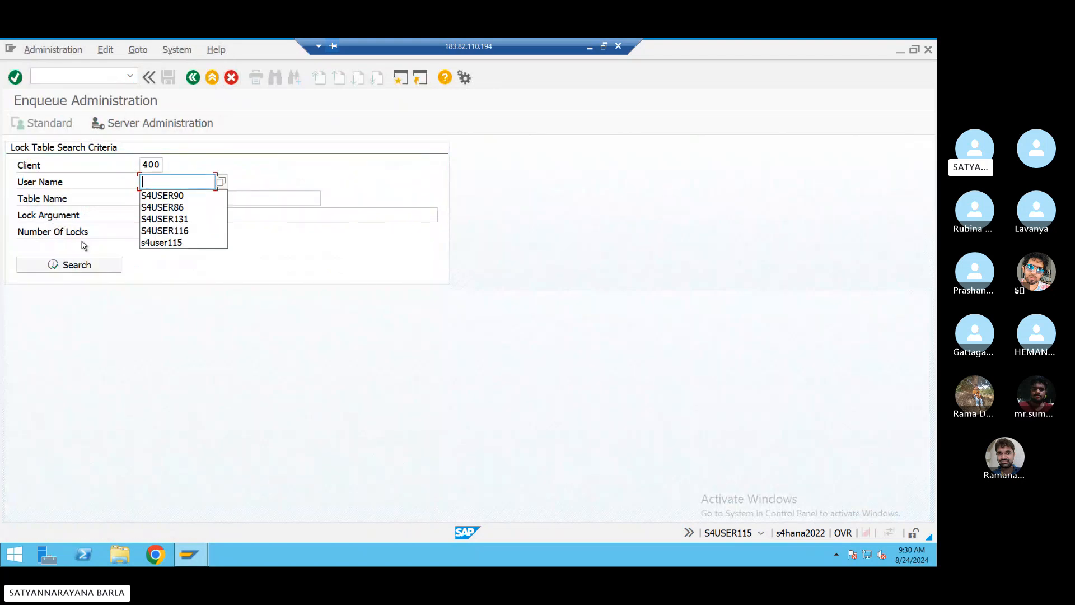
{"action": "left_click", "coordinate": [68, 267]}
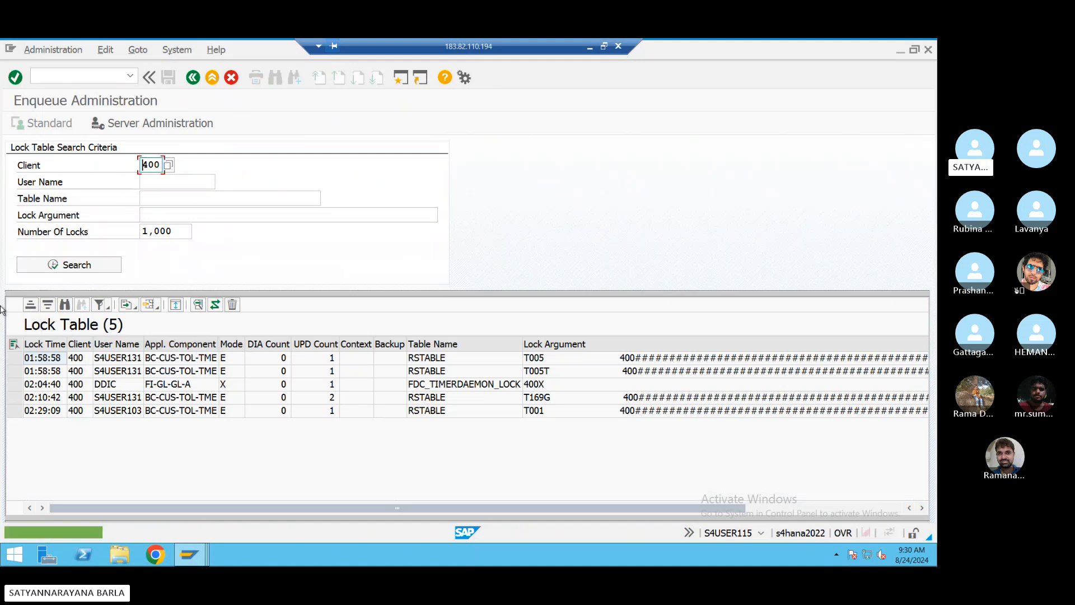
{"action": "left_click", "coordinate": [12, 345]}
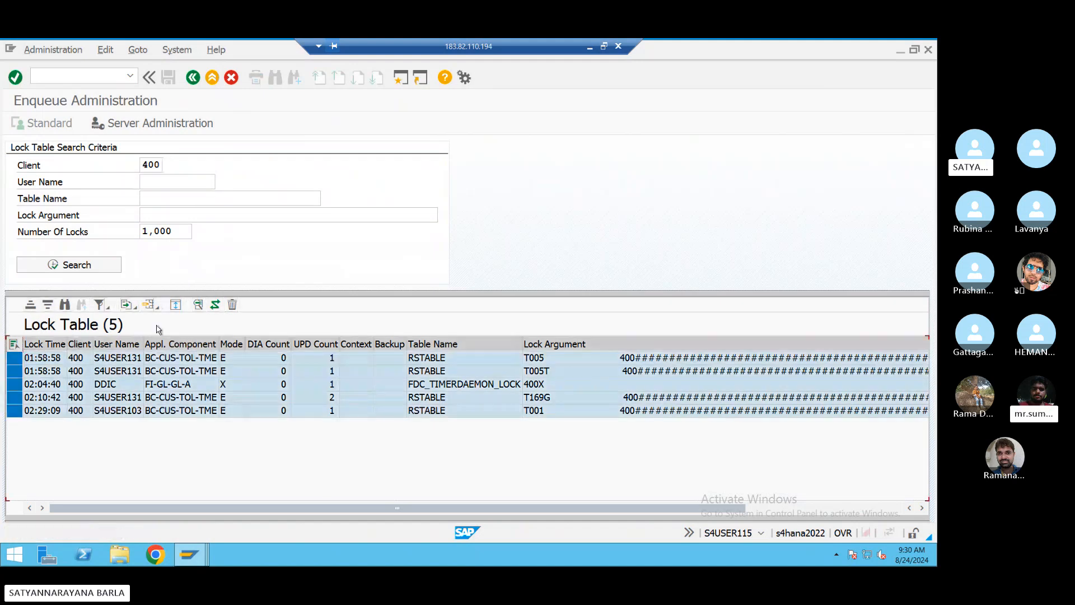
{"action": "left_click", "coordinate": [233, 305]}
{"action": "left_click", "coordinate": [230, 355]}
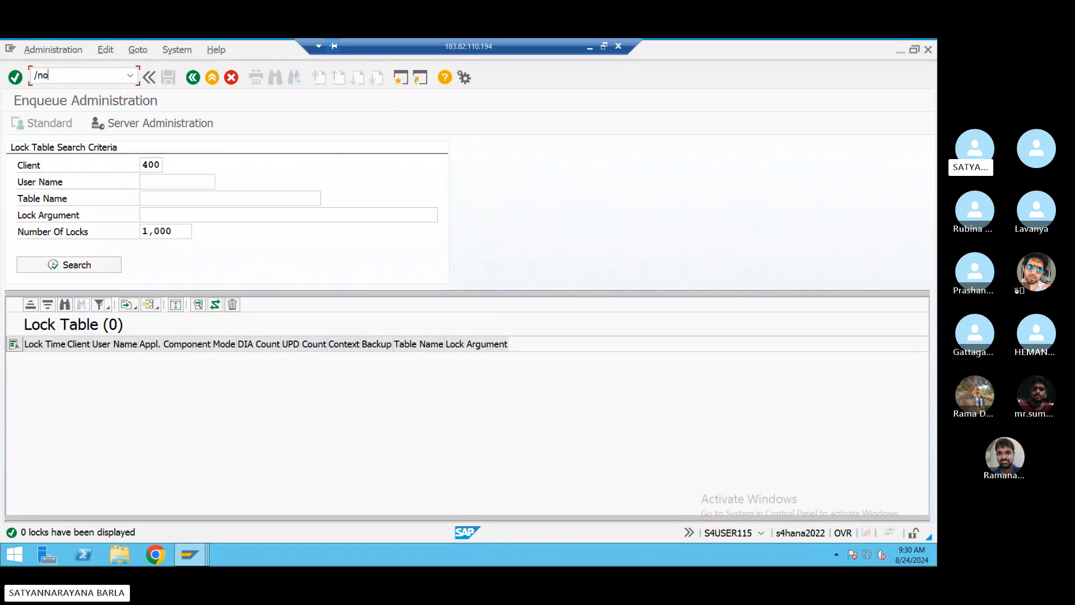
{"action": "type", "text": "obbg"}
- In OBBG, replace India's procedure IBMTAX with BSTAX and save under a customizing request
{"action": "key", "text": "Return"}
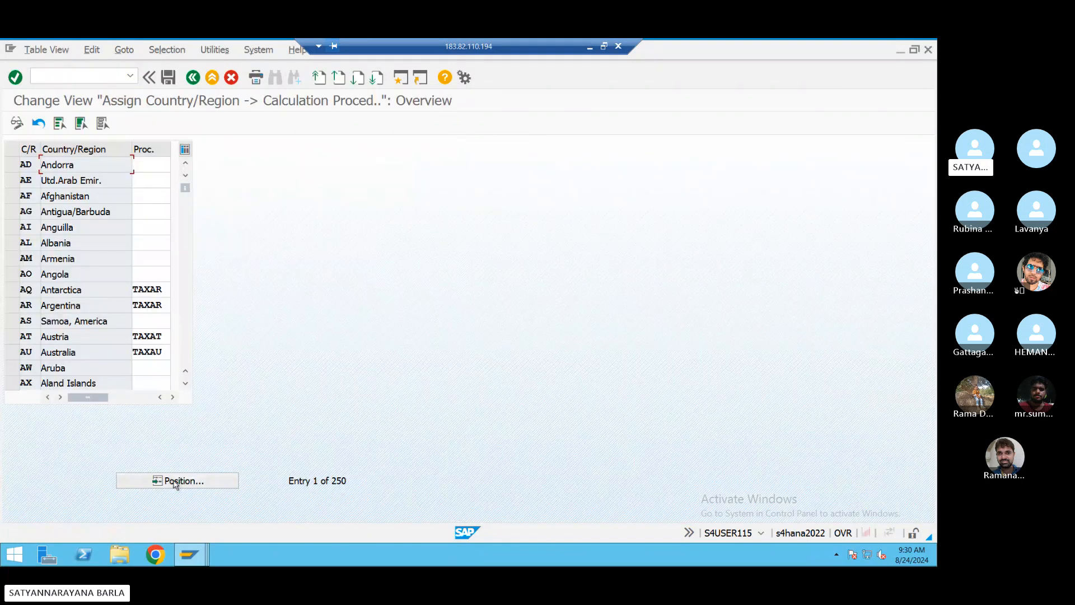
{"action": "left_click", "coordinate": [176, 483]}
{"action": "key", "text": "Return"}
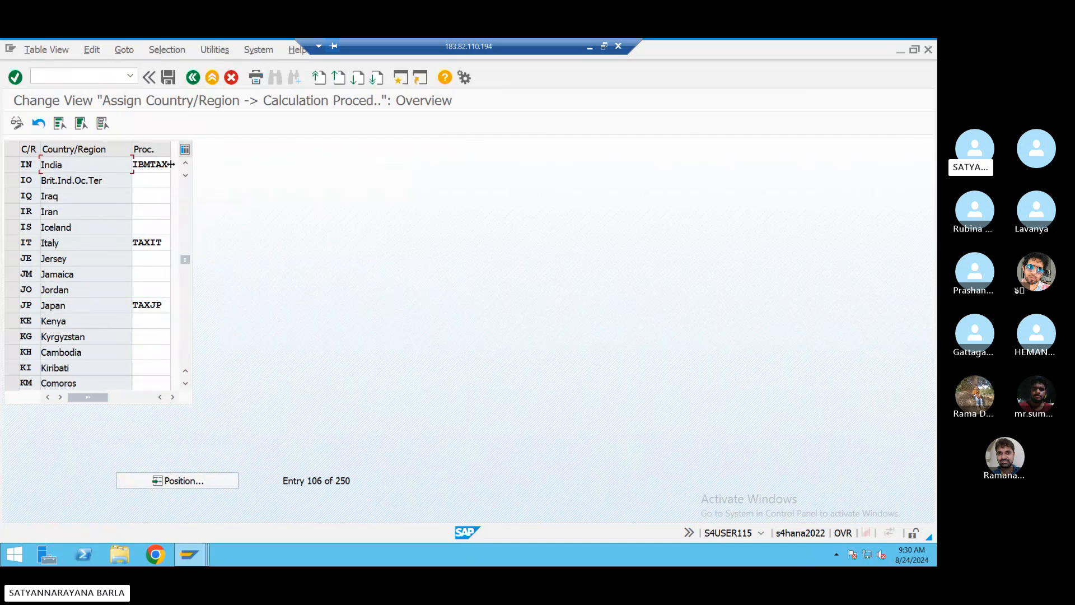
{"action": "double_click", "coordinate": [154, 165]}
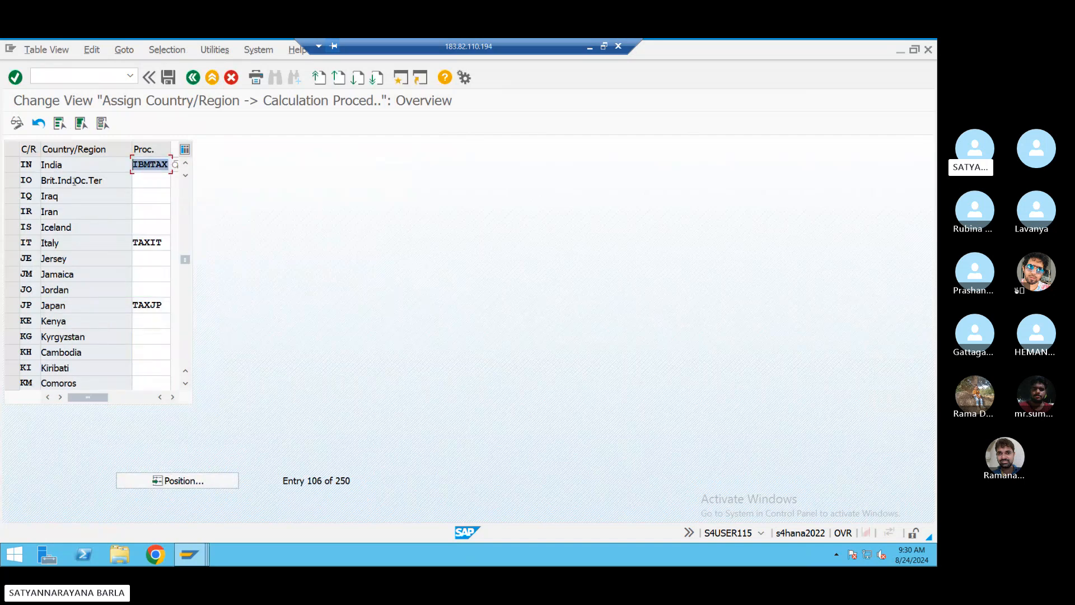
{"action": "key", "text": "BackSpace"}
{"action": "left_click", "coordinate": [144, 180]}
{"action": "left_click", "coordinate": [168, 77]}
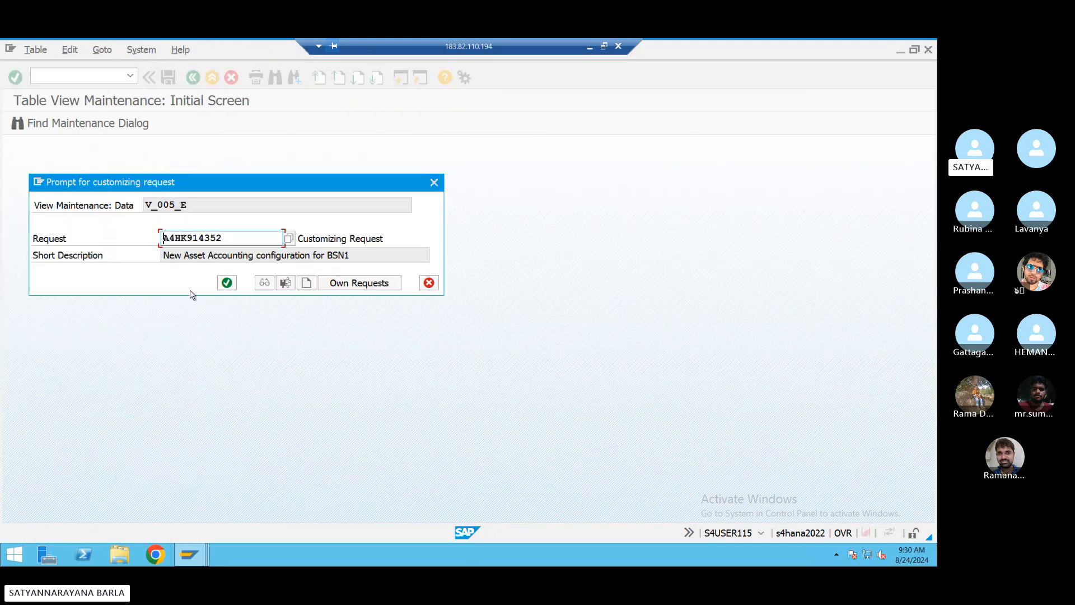
{"action": "left_click", "coordinate": [226, 283]}
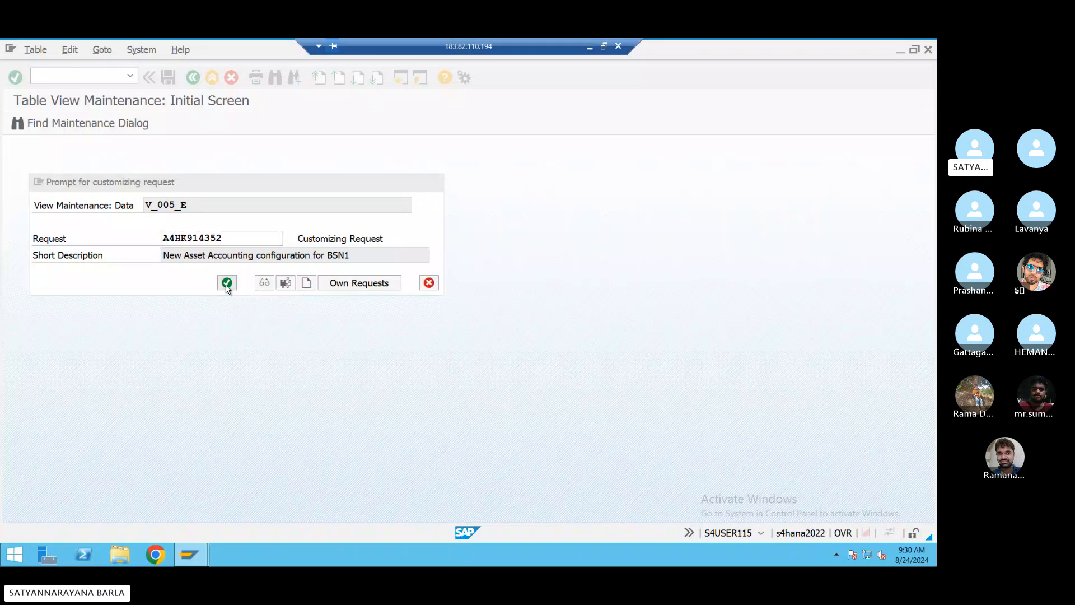
{"action": "left_click", "coordinate": [181, 559]}
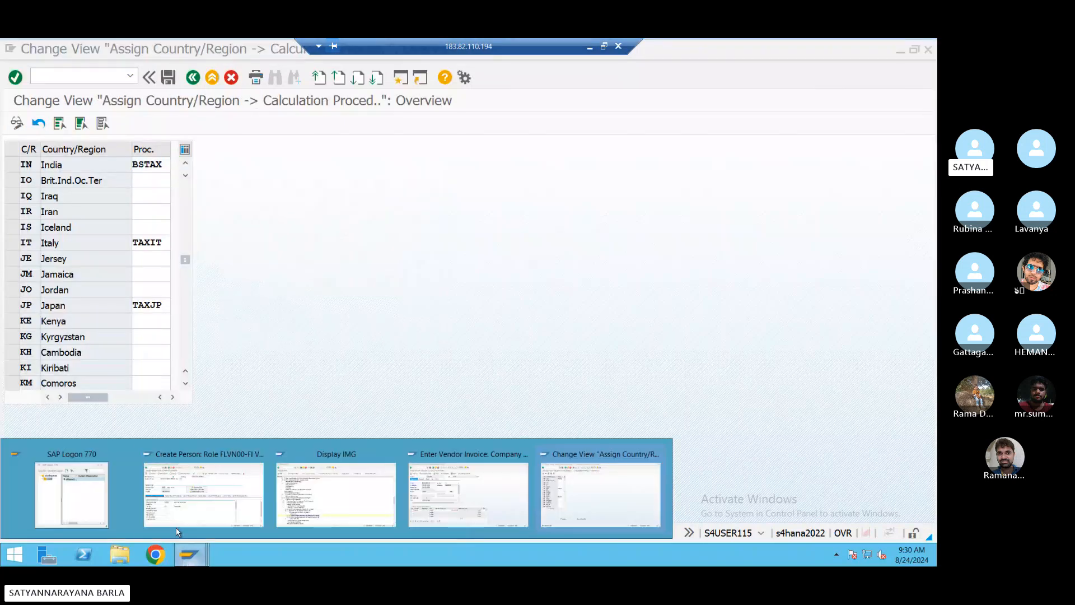
- Discard the erroneous vendor invoice and return to the main menu
{"action": "left_click", "coordinate": [177, 525]}
{"action": "left_click", "coordinate": [187, 555]}
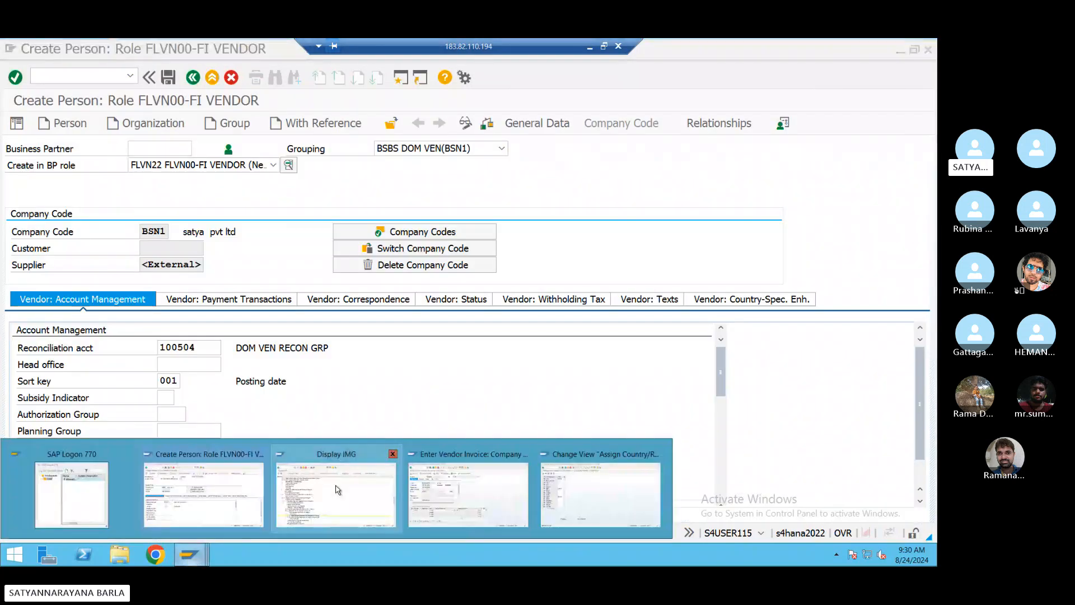
{"action": "left_click", "coordinate": [438, 495]}
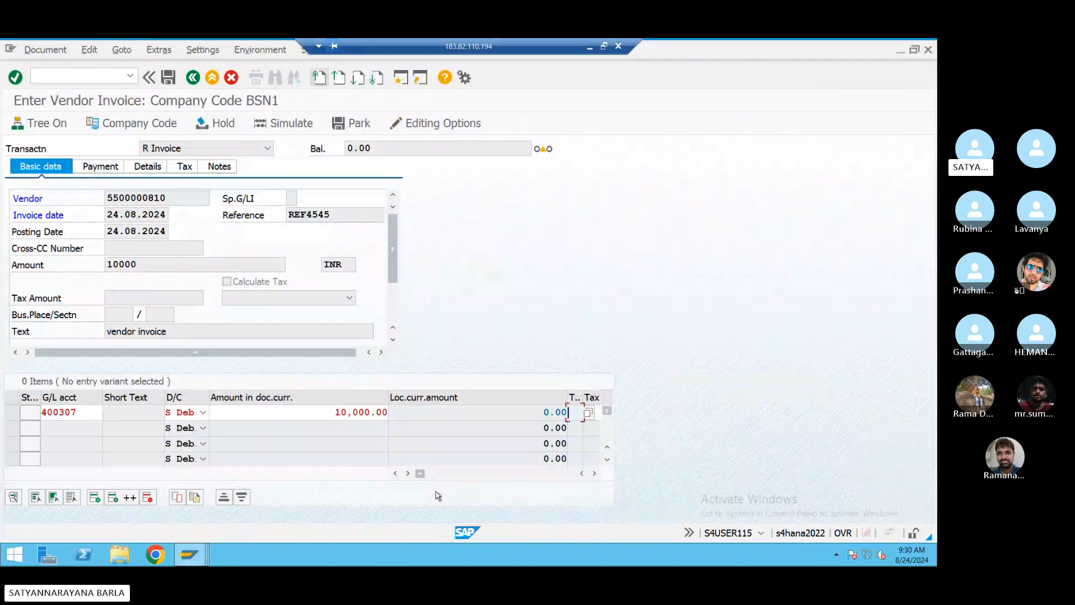
{"action": "left_click", "coordinate": [193, 79]}
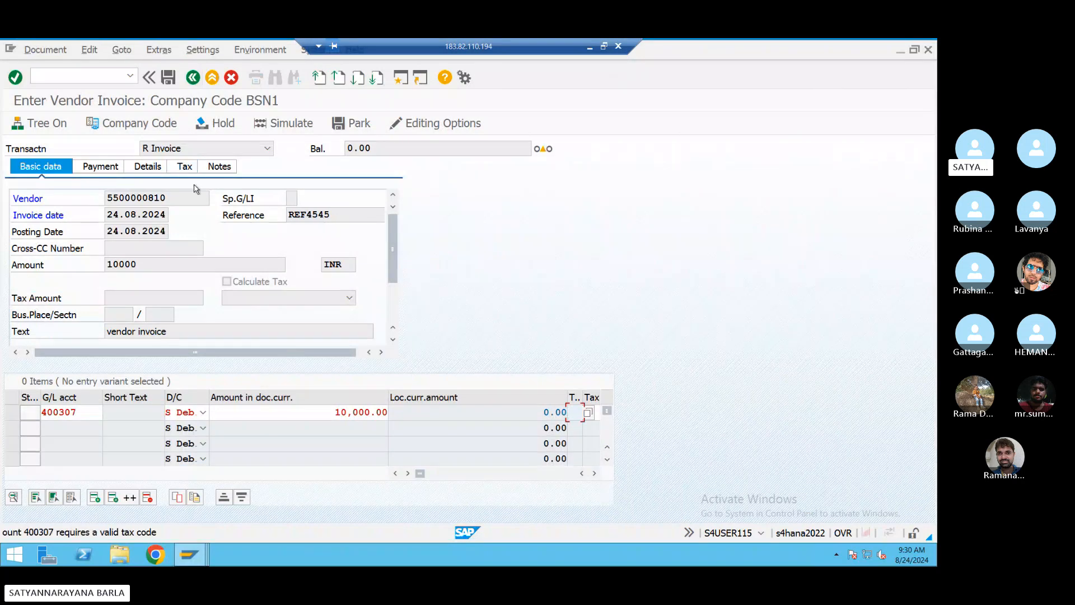
{"action": "left_click", "coordinate": [100, 76]}
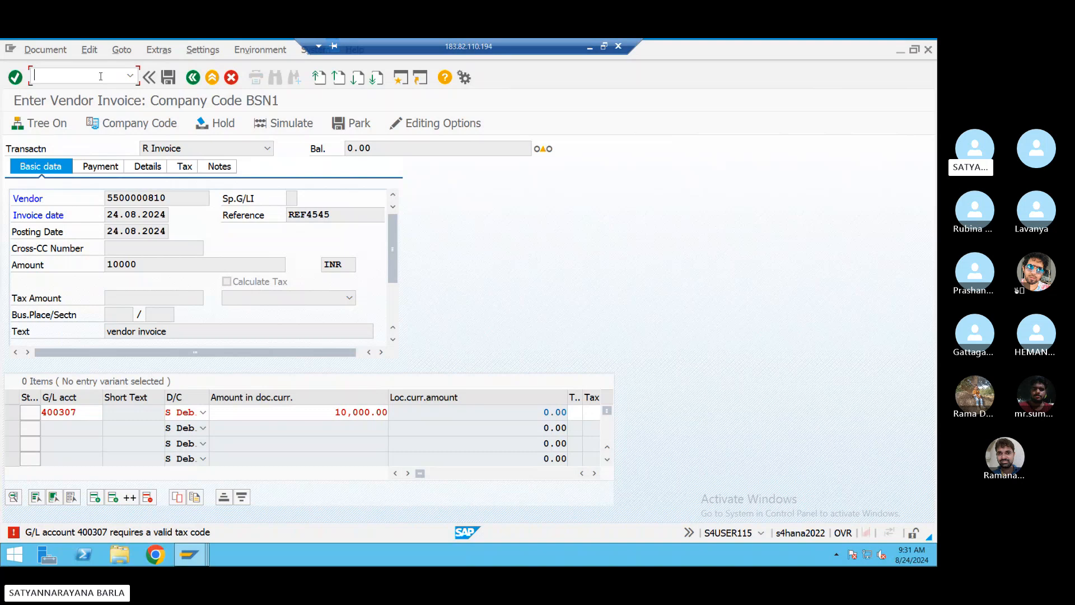
{"action": "key", "text": "Return"}
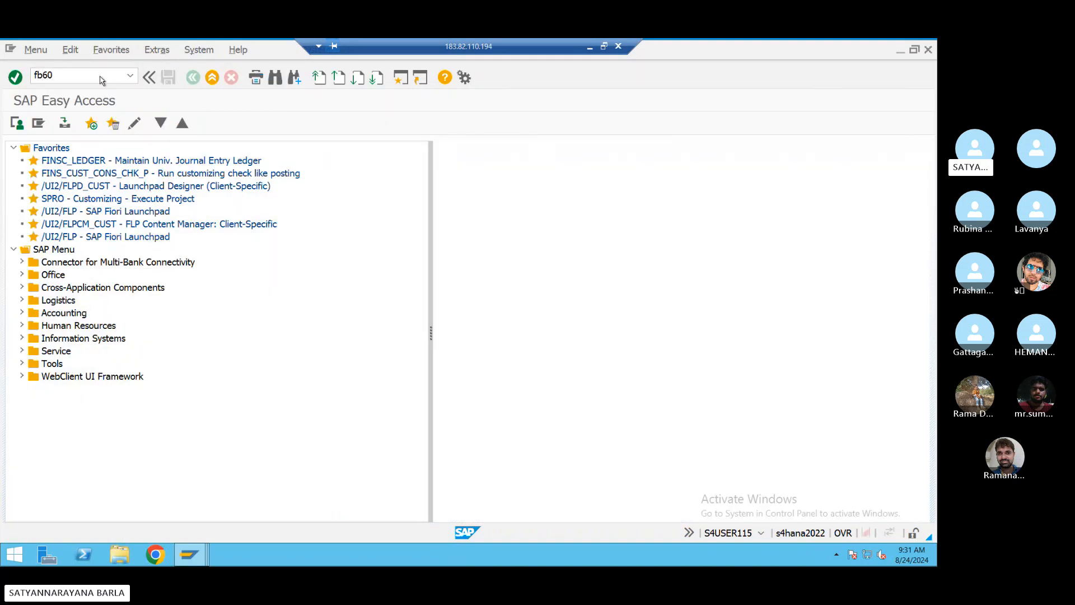
- Start FB60 and fill the vendor, date 24.08.2024, reference ref4545, amount 10000, text 'vendor invoice'
{"action": "type", "text": "fb60"}
{"action": "key", "text": "Return"}
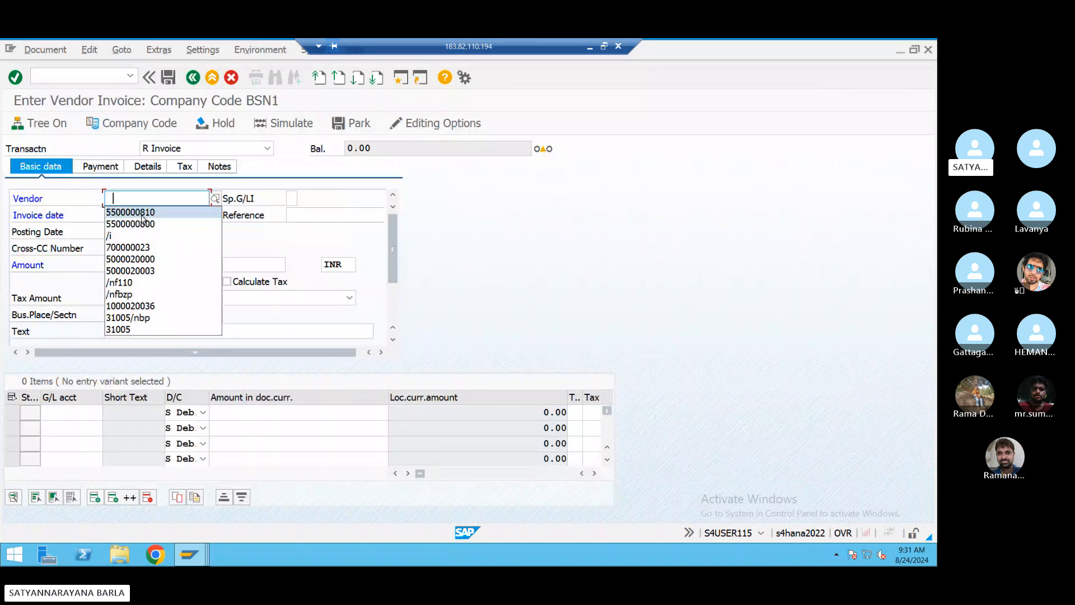
{"action": "left_click", "coordinate": [142, 214]}
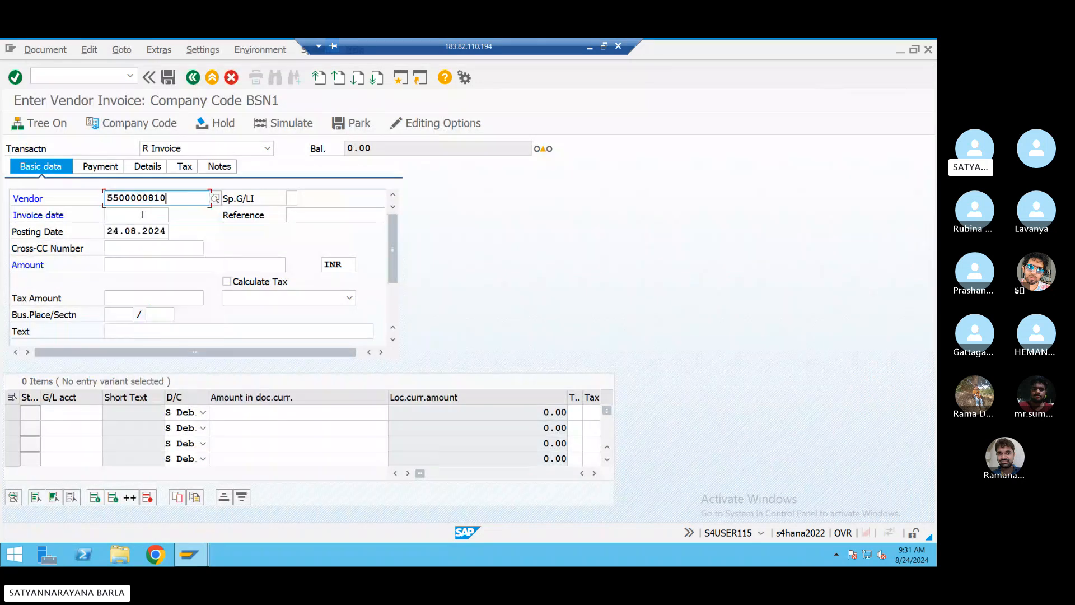
{"action": "left_click", "coordinate": [143, 214]}
{"action": "left_click", "coordinate": [130, 225]}
{"action": "left_click", "coordinate": [297, 215]}
{"action": "left_click", "coordinate": [289, 224]}
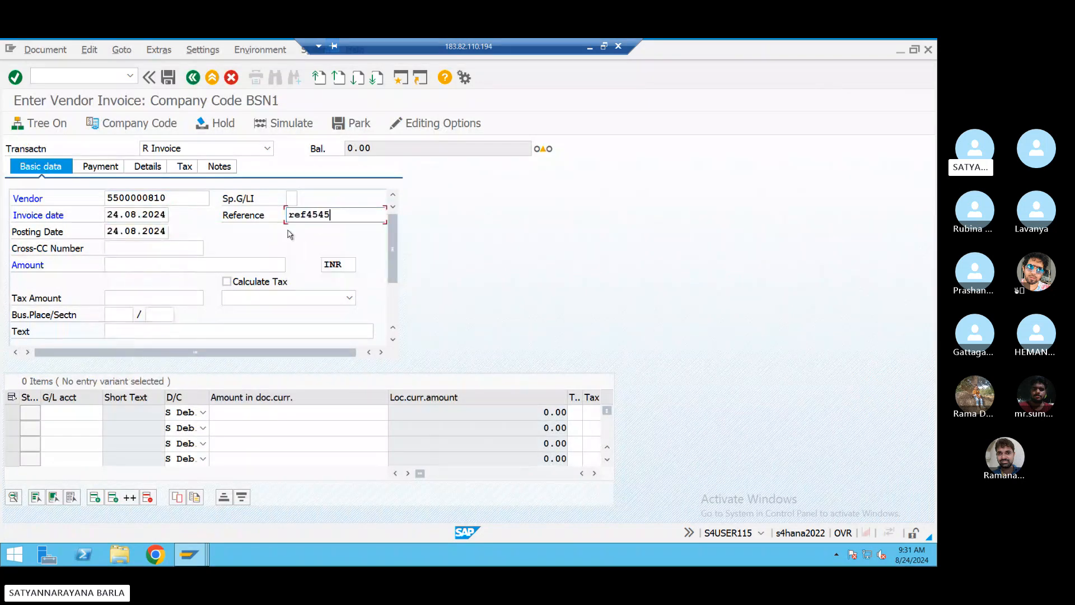
{"action": "left_click", "coordinate": [136, 264]}
{"action": "left_click", "coordinate": [138, 278]}
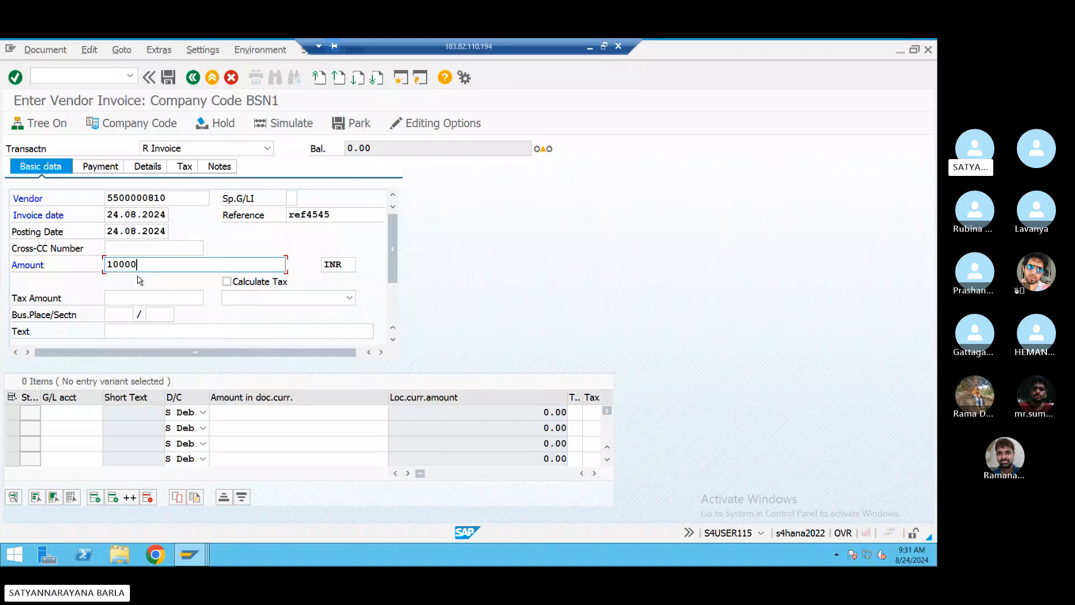
{"action": "left_click", "coordinate": [143, 333]}
{"action": "left_click", "coordinate": [141, 344]}
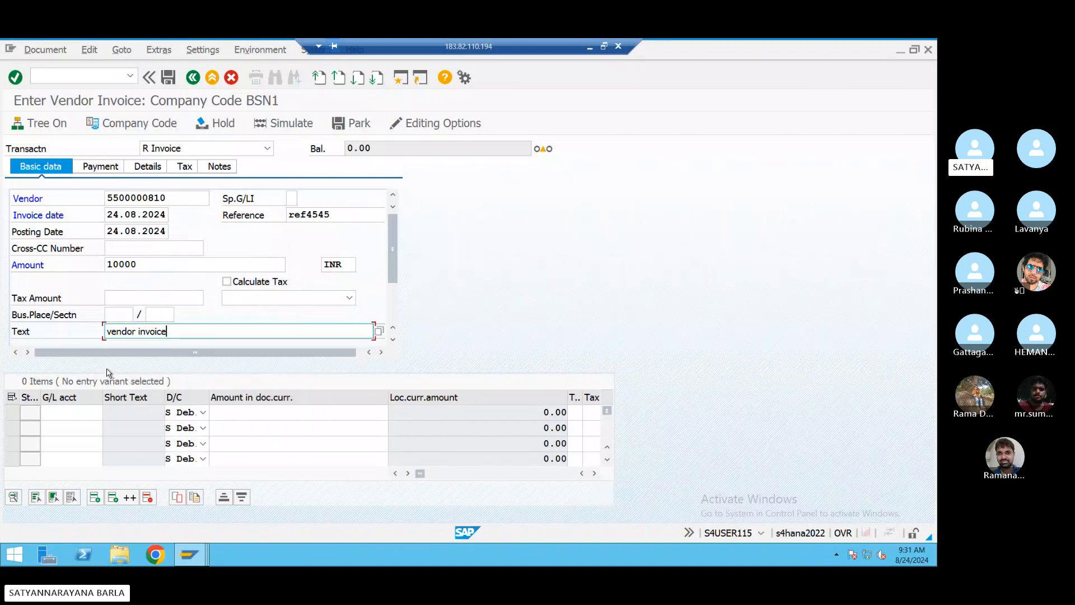
- Add a line on G/L account 400307 with amount '*' and tax code B1 (input tax 5%)
{"action": "left_click", "coordinate": [73, 412]}
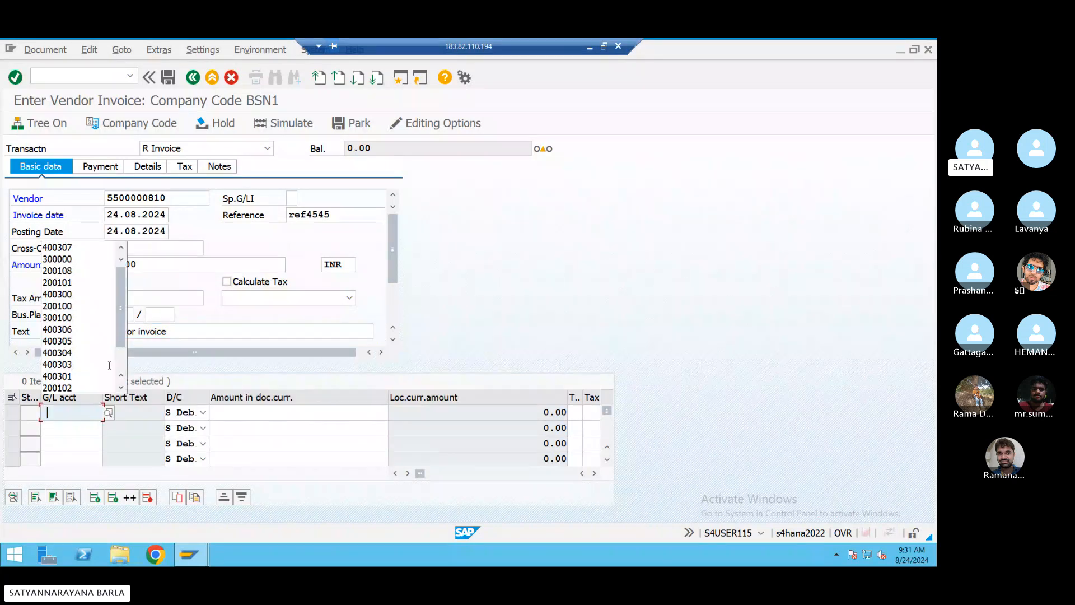
{"action": "left_click", "coordinate": [84, 247]}
{"action": "left_click", "coordinate": [253, 416]}
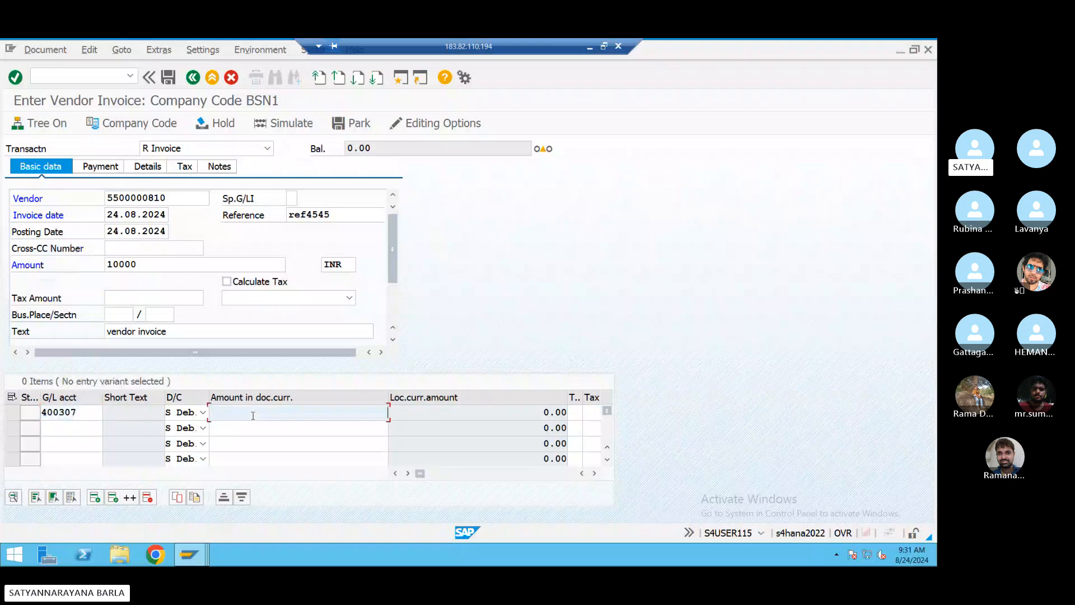
{"action": "type", "text": "*"}
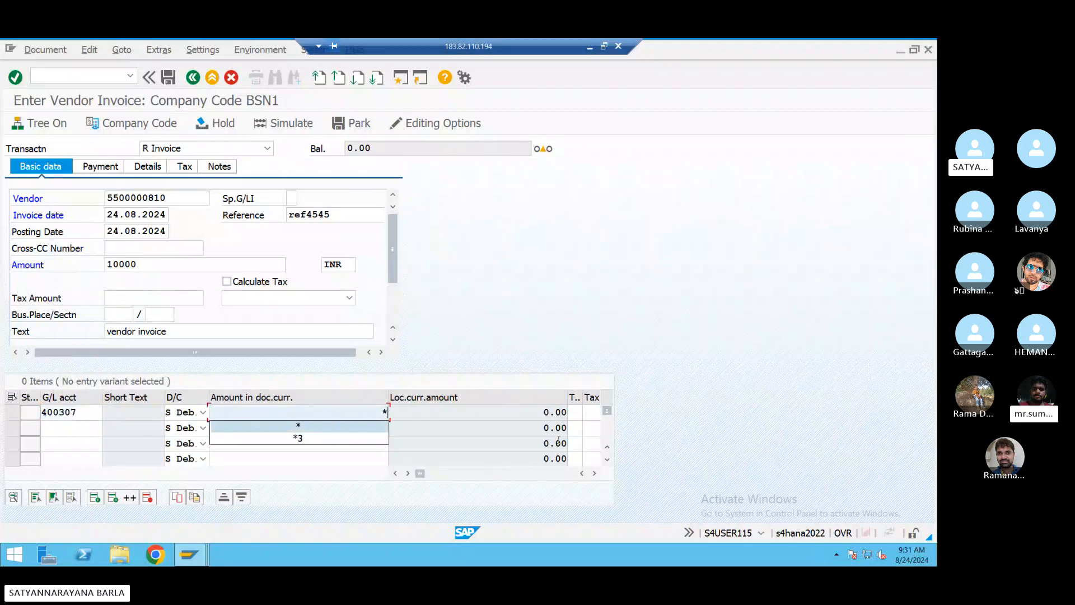
{"action": "left_click", "coordinate": [574, 413]}
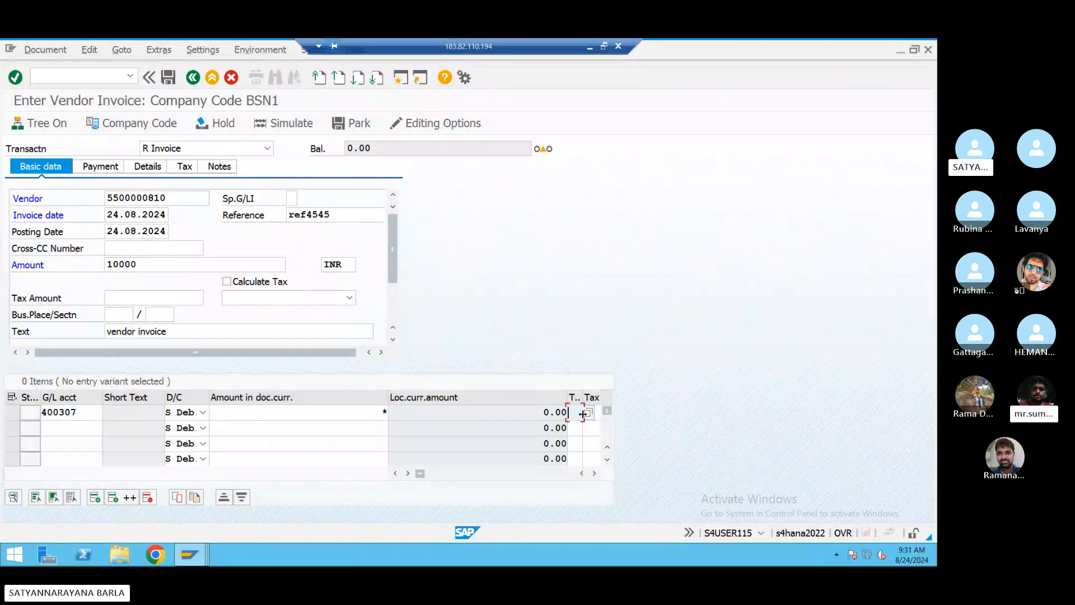
{"action": "left_click", "coordinate": [587, 413]}
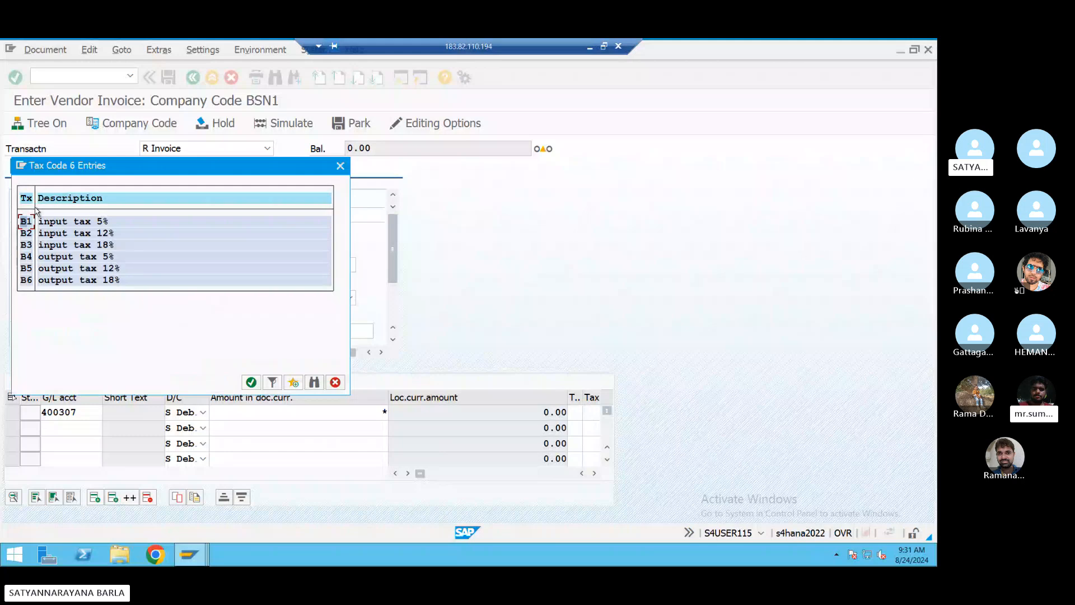
{"action": "double_click", "coordinate": [53, 221]}
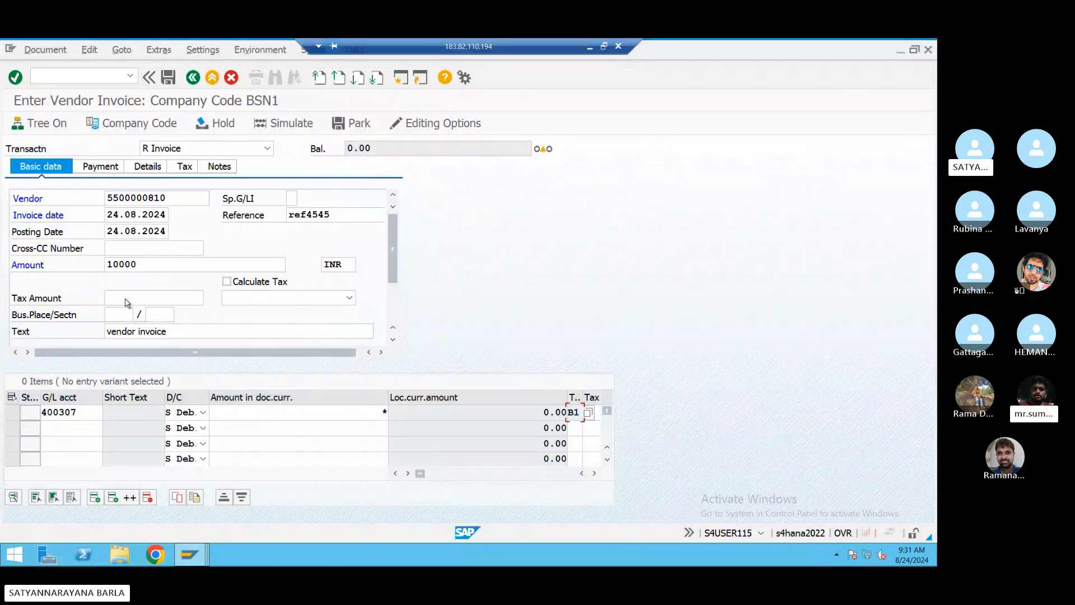
{"action": "left_click", "coordinate": [594, 473]}
- Scroll to the Cost center column and enter cost center 3000 for the 400307 line
{"action": "left_click", "coordinate": [594, 473]}
{"action": "left_click", "coordinate": [594, 473]}
{"action": "left_click", "coordinate": [594, 473]}
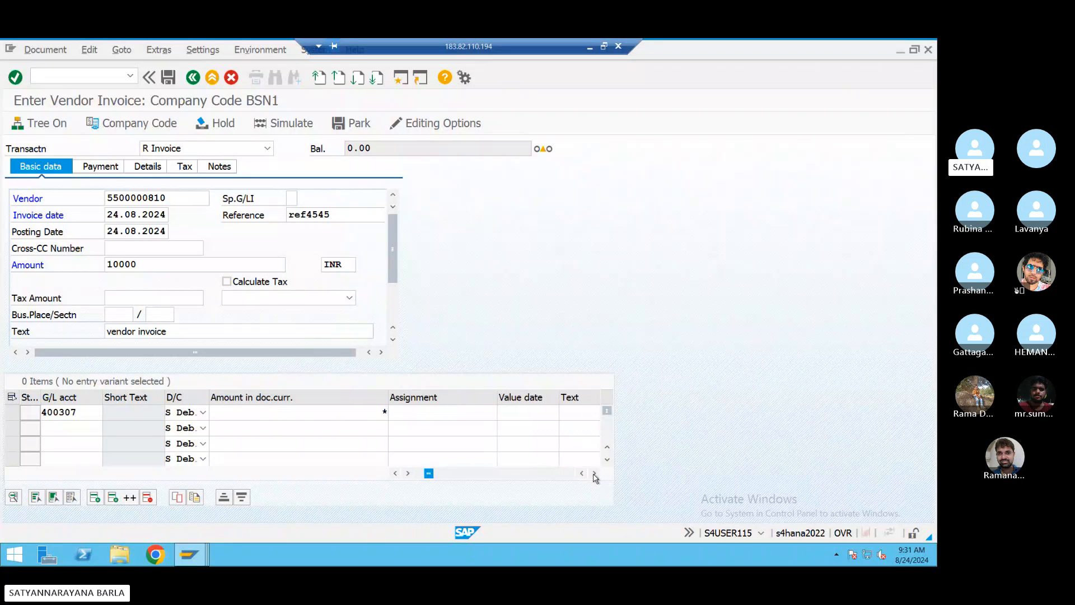
{"action": "left_click", "coordinate": [594, 473]}
{"action": "left_click", "coordinate": [594, 473]}
{"action": "left_click", "coordinate": [594, 473]}
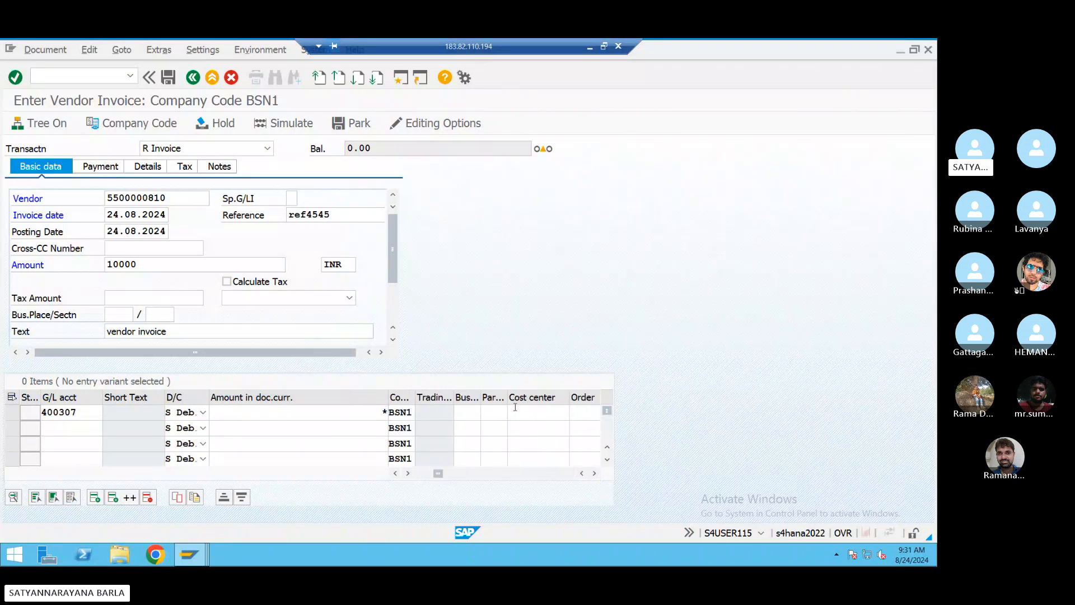
{"action": "left_click", "coordinate": [537, 414]}
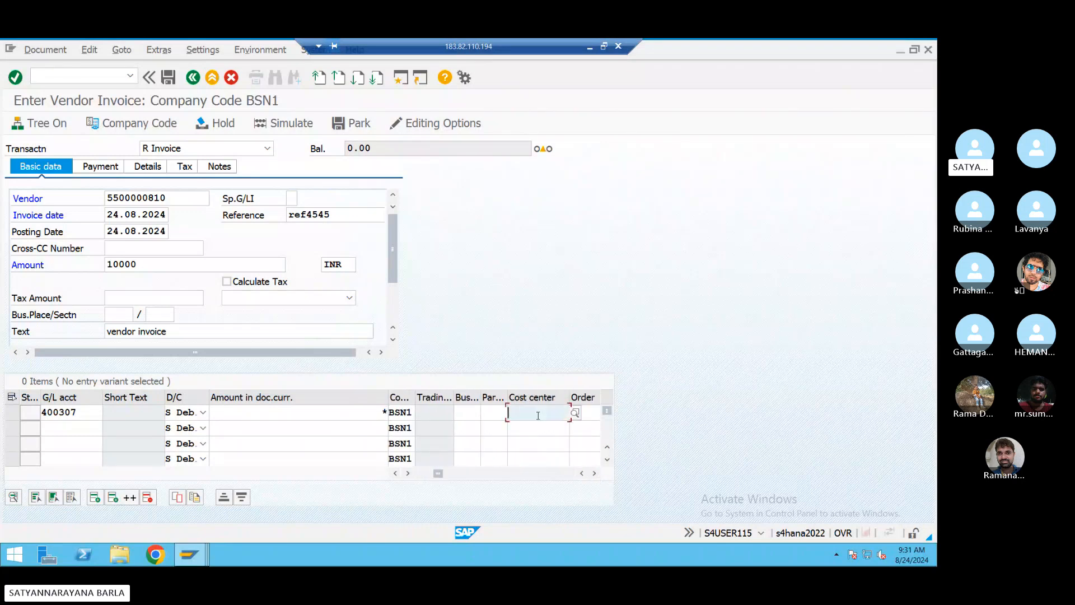
{"action": "left_click", "coordinate": [574, 412]}
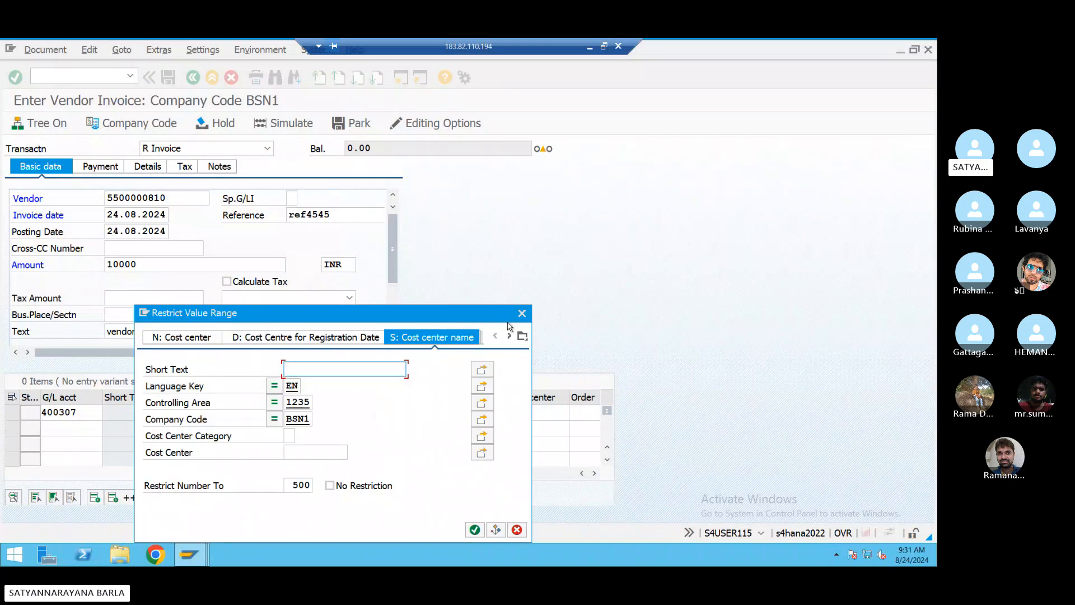
{"action": "left_click", "coordinate": [522, 313]}
{"action": "type", "text": "3"}
{"action": "left_click", "coordinate": [523, 426]}
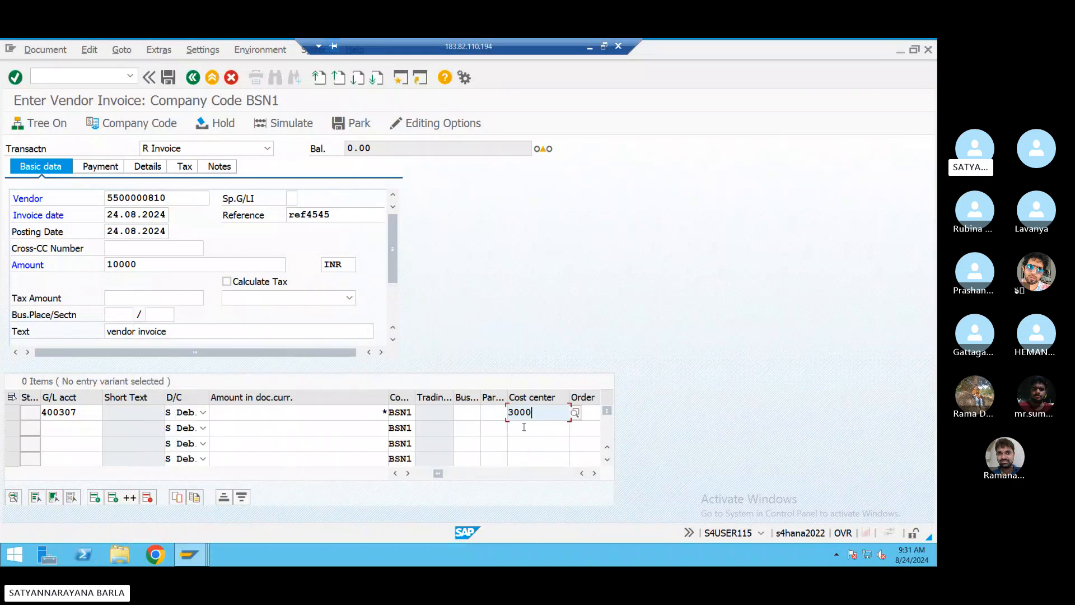
- Turn on Calculate Tax and confirm the invoice line entries
{"action": "left_click", "coordinate": [226, 281]}
{"action": "key", "text": "Return"}
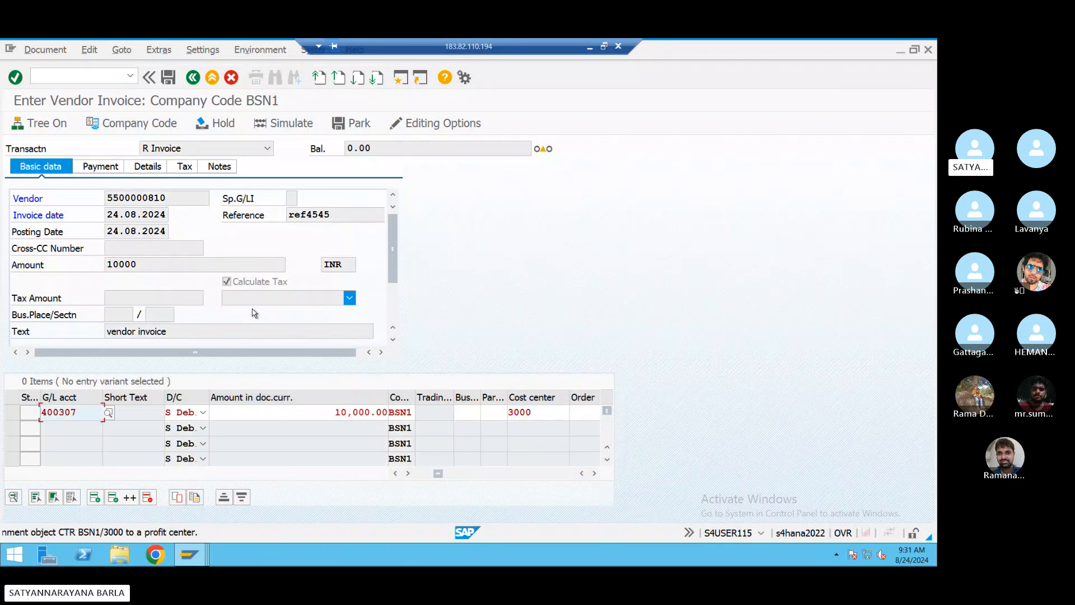
{"action": "left_click", "coordinate": [248, 311]}
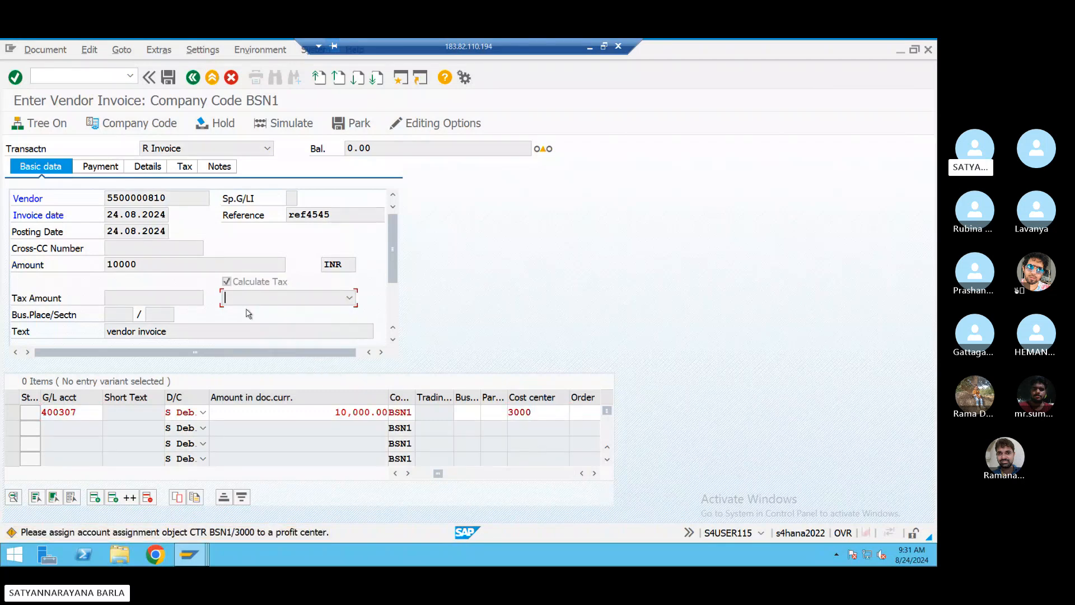
- Choose tax code B1 (input tax 5%), simulate the posting, then post the invoice as document 222
{"action": "left_click", "coordinate": [349, 297]}
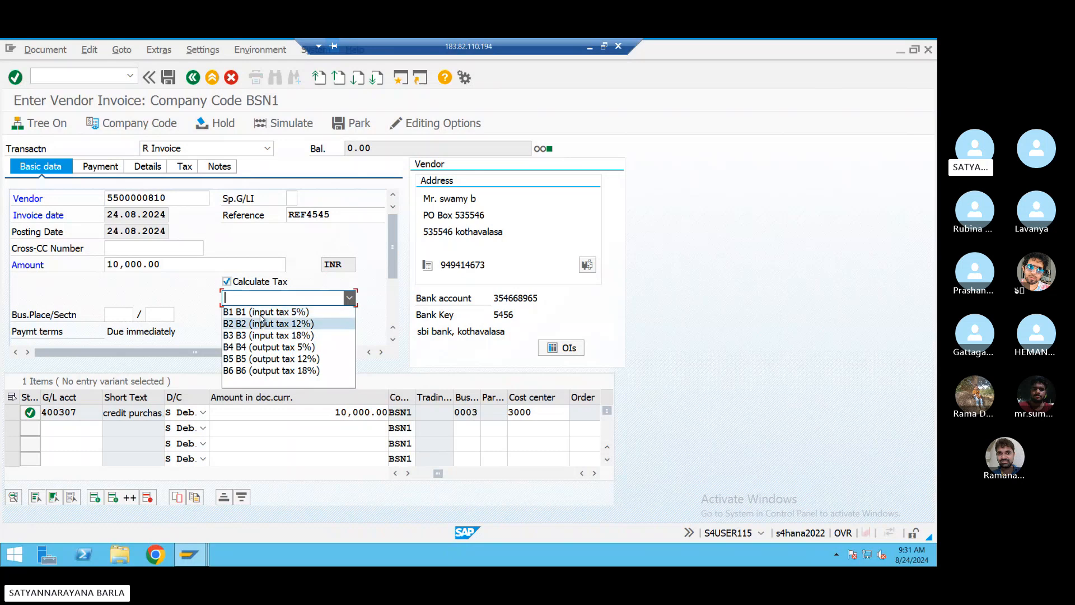
{"action": "left_click", "coordinate": [260, 312]}
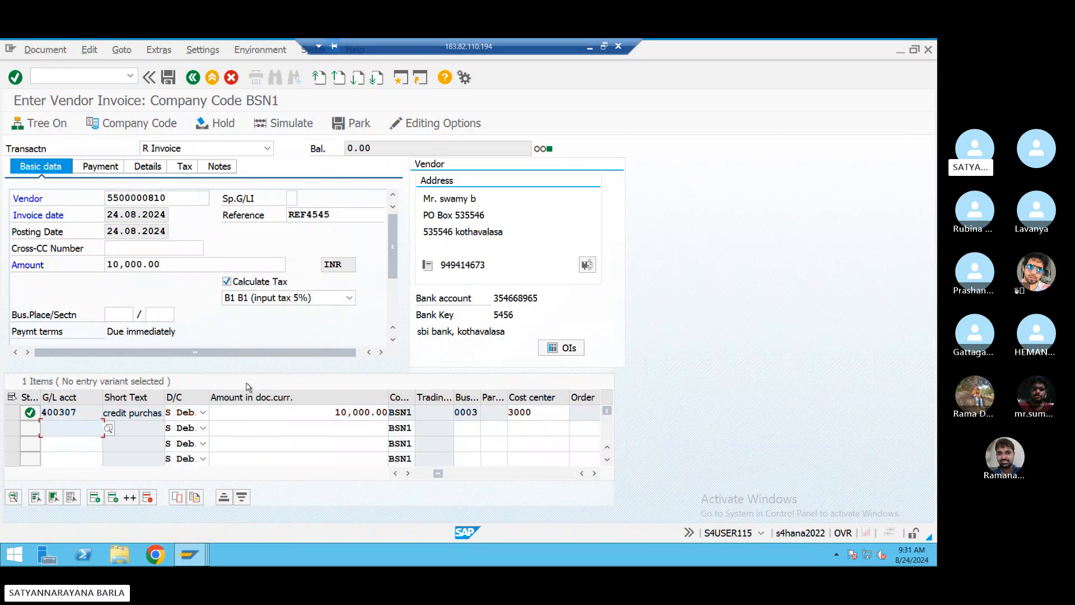
{"action": "left_click", "coordinate": [295, 131]}
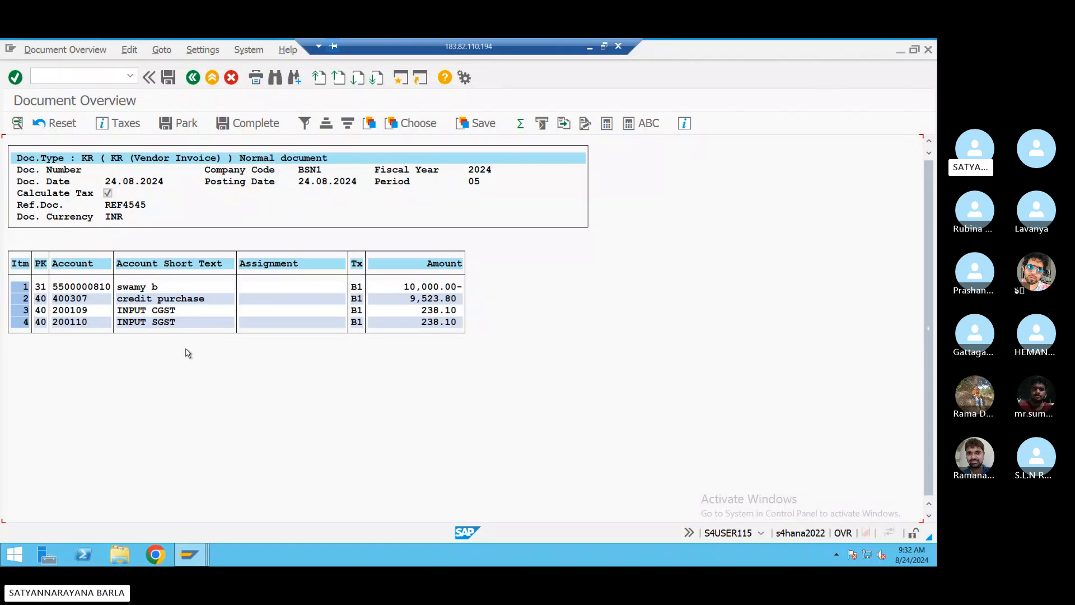
{"action": "left_click", "coordinate": [168, 77]}
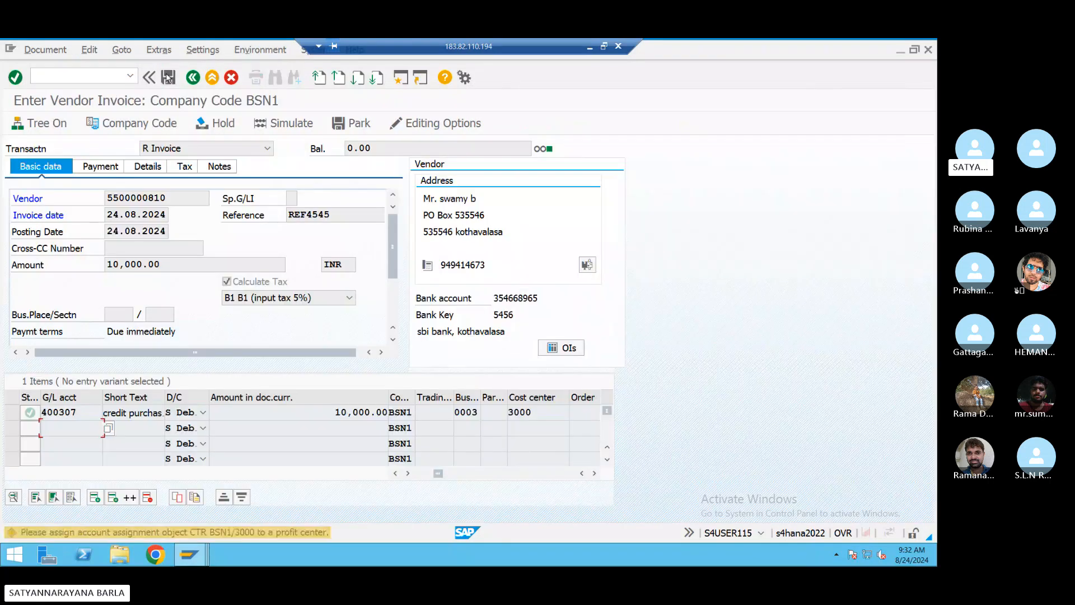
{"action": "left_click", "coordinate": [168, 77]}
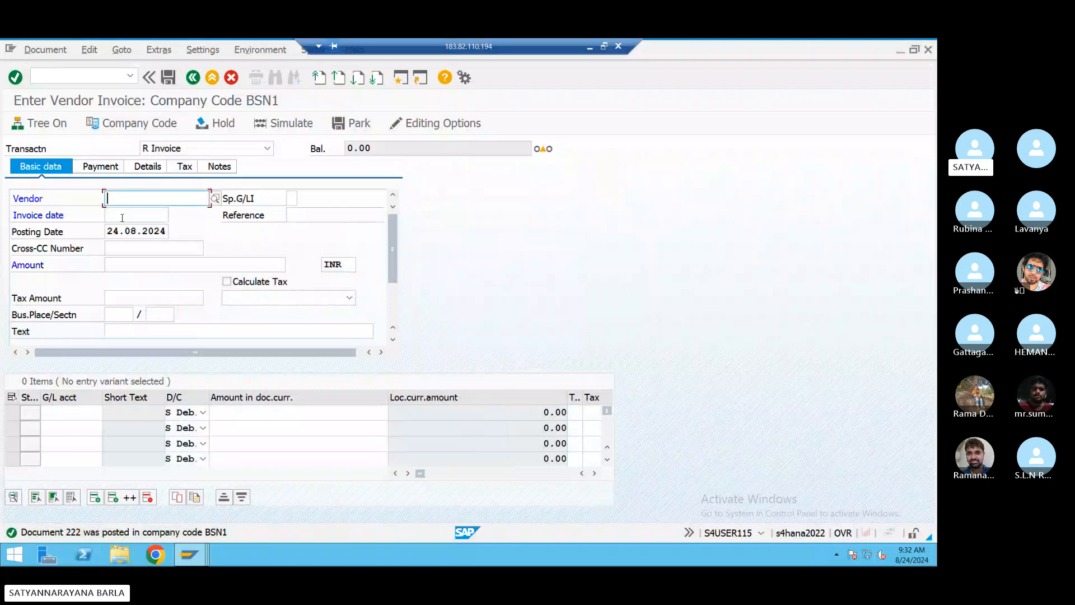
- Run FBL1N for the invoiced vendor's account and check document 222's 10,000.00 INR open item
{"action": "left_click", "coordinate": [104, 75]}
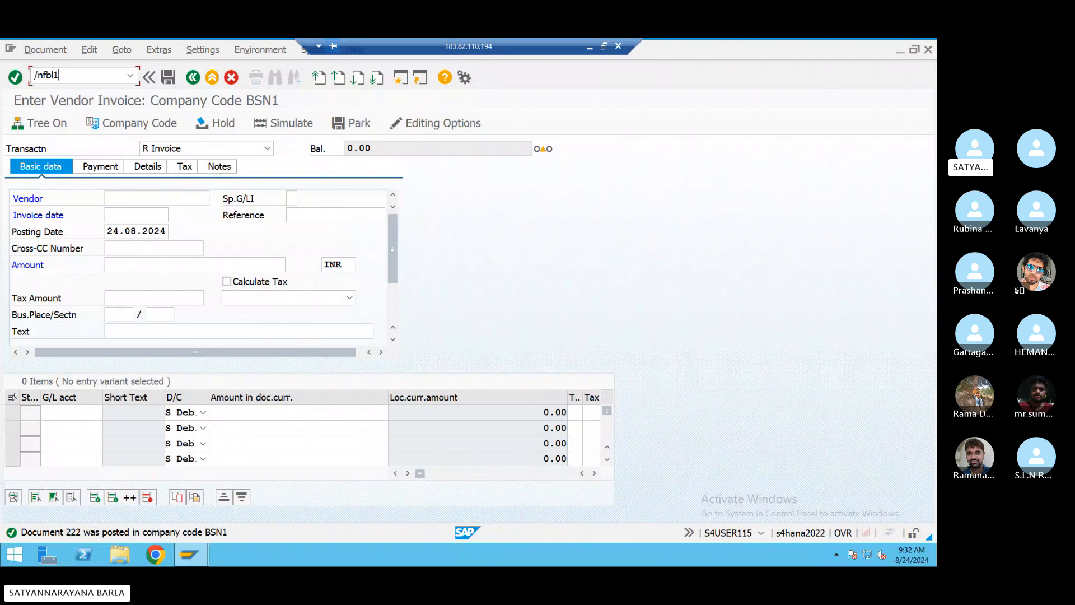
{"action": "key", "text": "Return"}
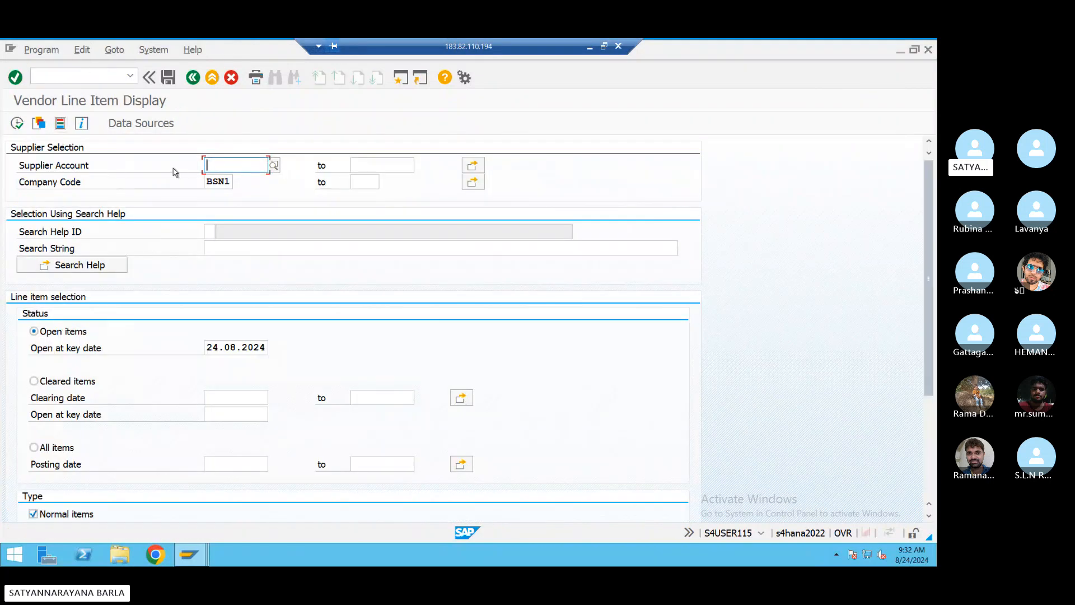
{"action": "left_click", "coordinate": [213, 165]}
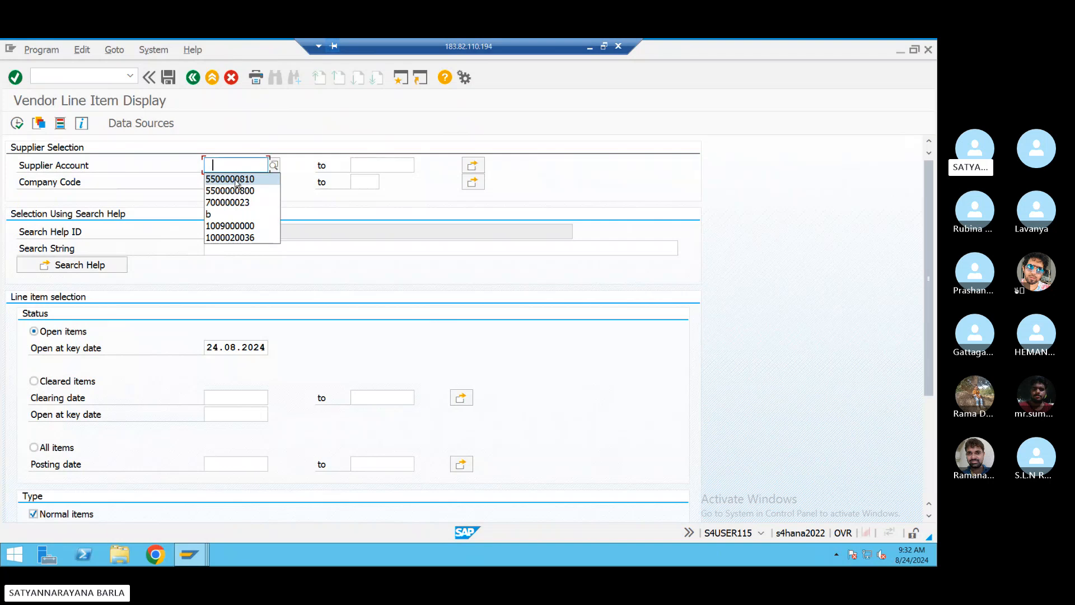
{"action": "left_click", "coordinate": [235, 178]}
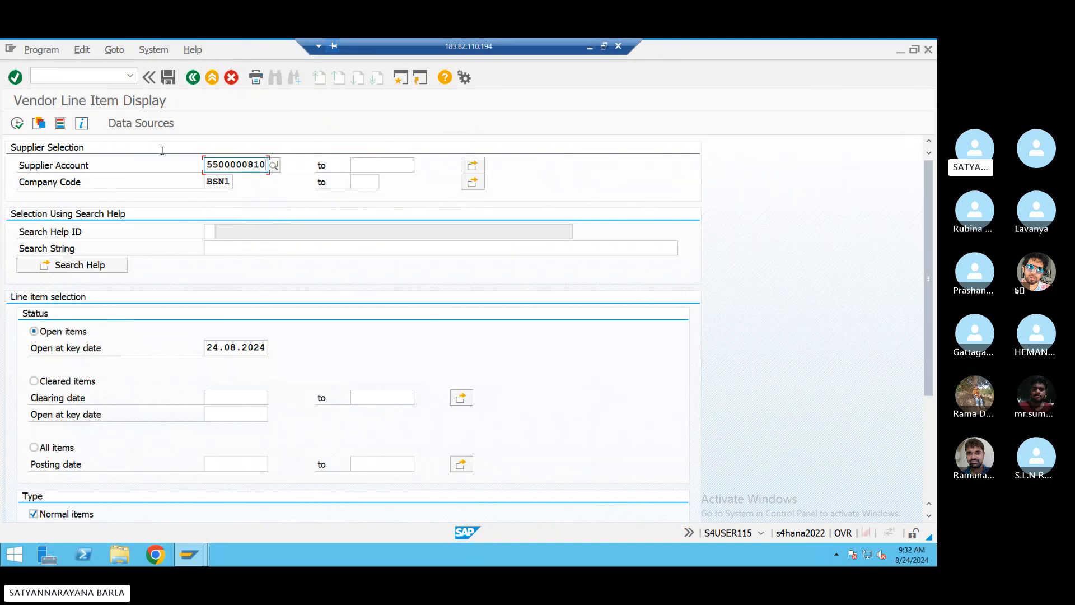
{"action": "left_click", "coordinate": [17, 123]}
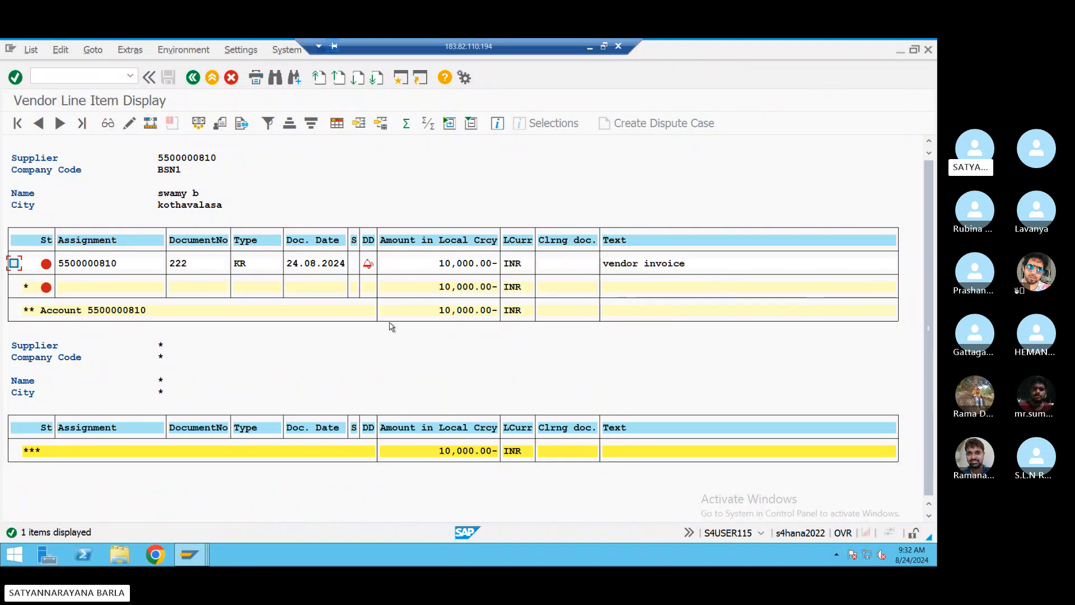
{"action": "left_click", "coordinate": [420, 266]}
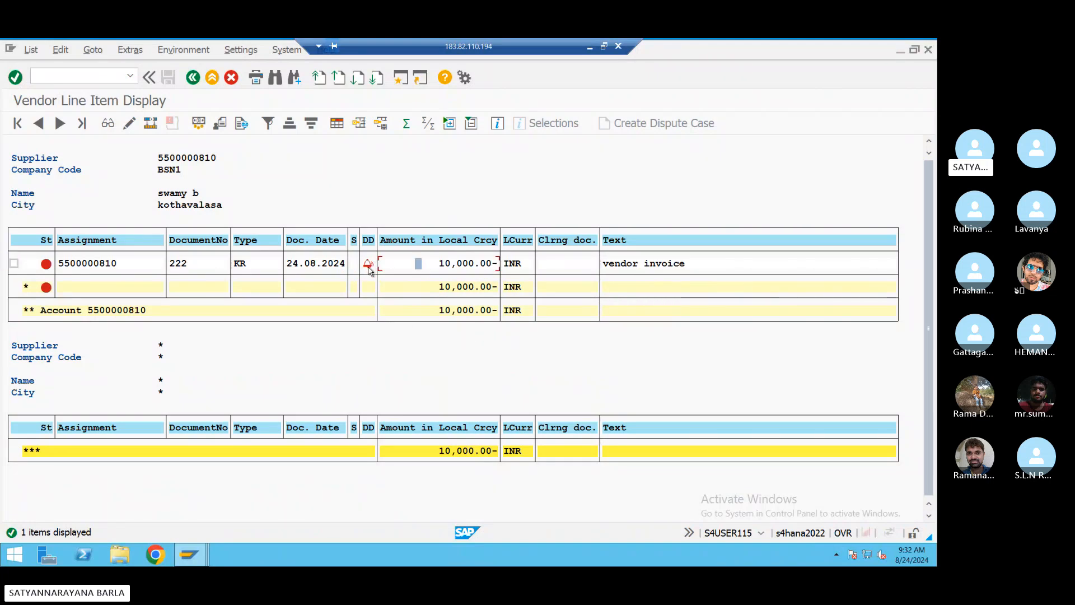
{"action": "left_click", "coordinate": [368, 262]}
- Start an outgoing payment in a new session, with document date 24.08.2024 copied from the posting date
{"action": "key", "text": "Tab"}
{"action": "key", "text": "Tab"}
{"action": "key", "text": "Tab"}
{"action": "key", "text": "Tab"}
{"action": "key", "text": "Tab"}
{"action": "key", "text": "Return"}
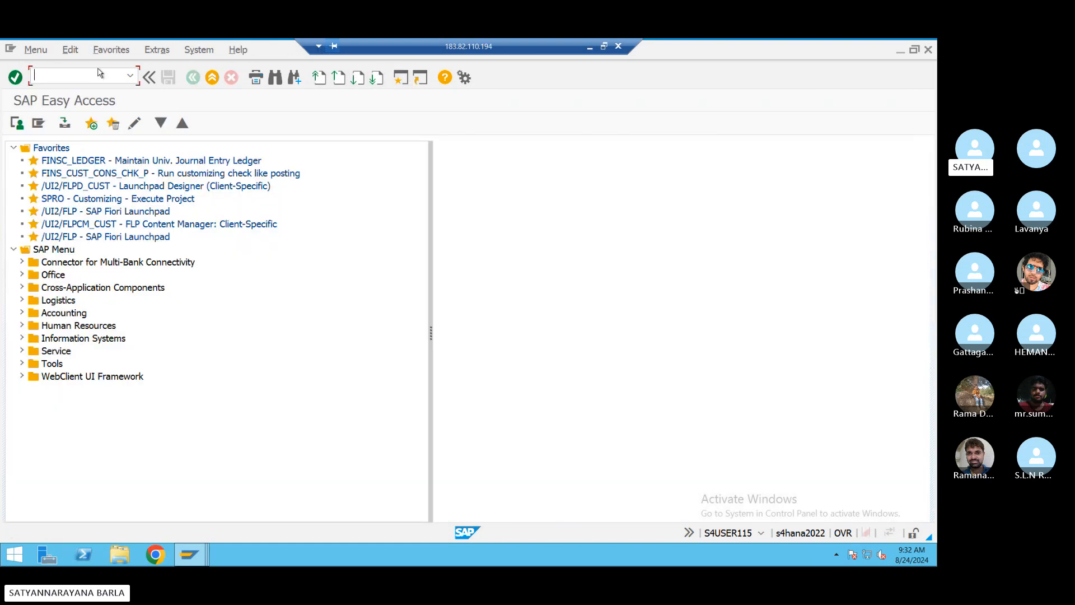
{"action": "type", "text": "f-53"}
{"action": "key", "text": "Return"}
{"action": "left_click", "coordinate": [115, 149]}
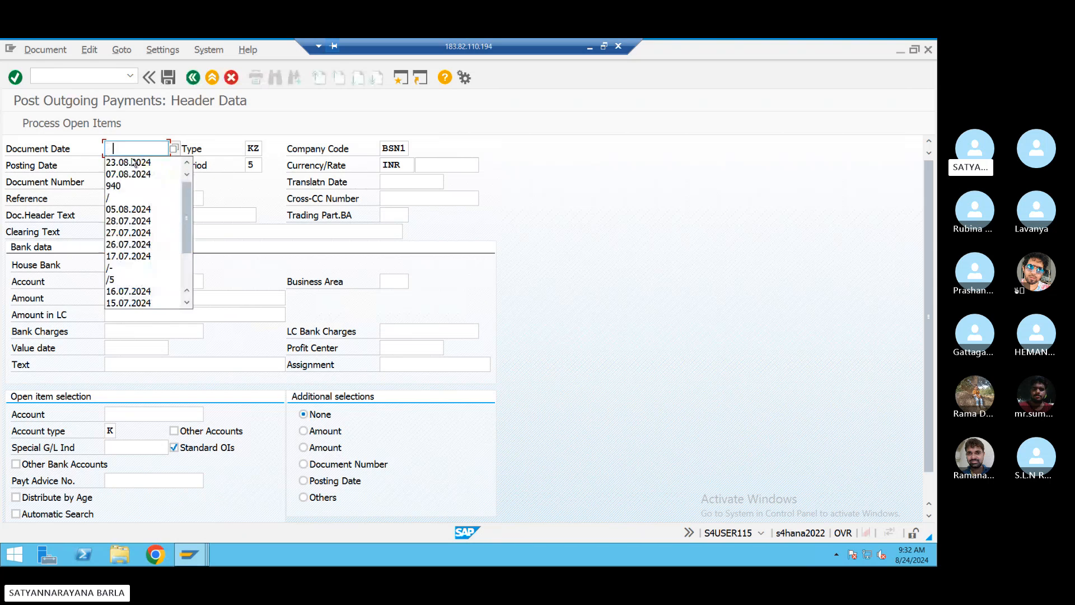
{"action": "left_click", "coordinate": [229, 166]}
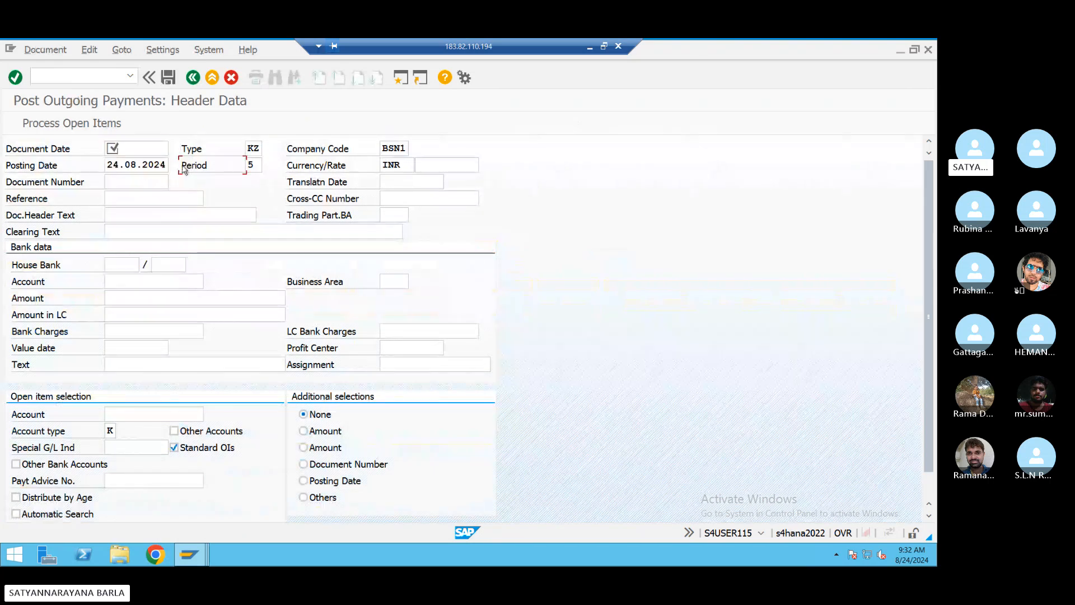
{"action": "left_click_drag", "start_coordinate": [109, 167], "coordinate": [207, 167]}
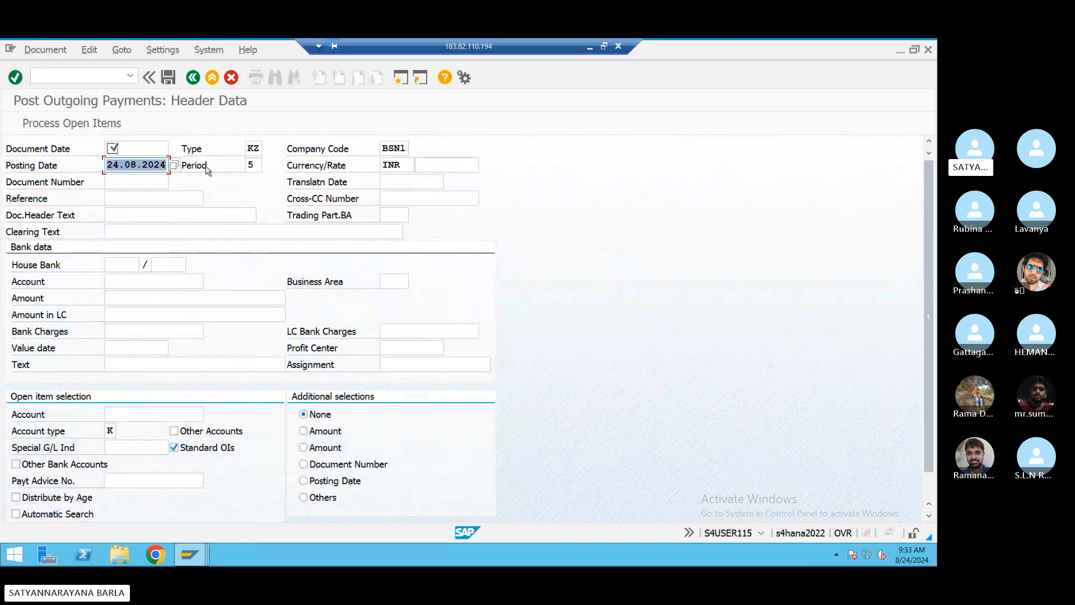
{"action": "key", "text": "ctrl+c"}
{"action": "left_click", "coordinate": [156, 149]}
{"action": "key", "text": "ctrl+v"}
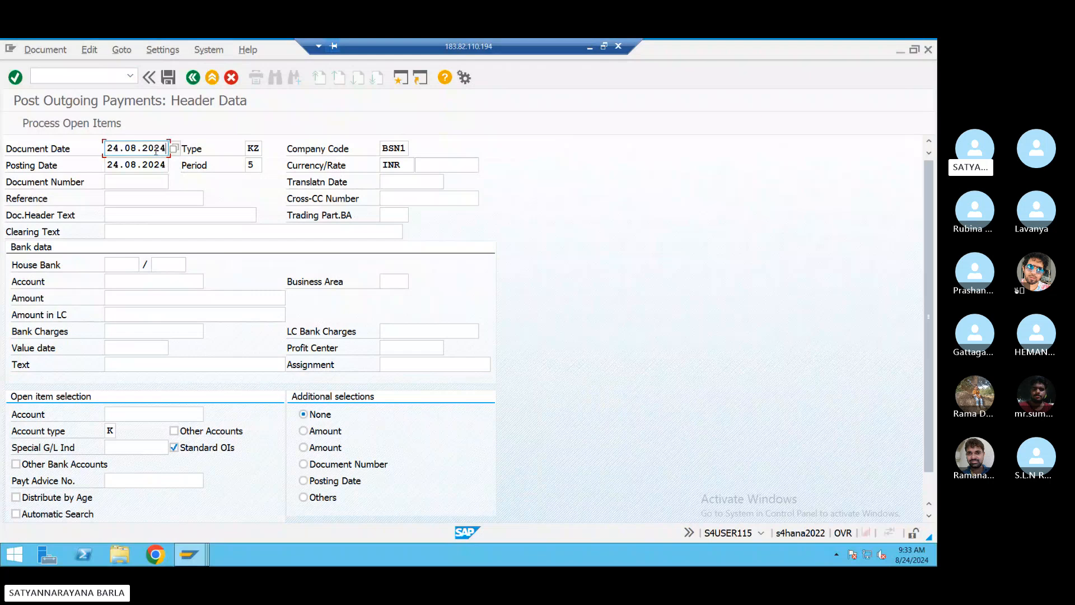
- Set reference REF4543, clearing text payment, bank G/L account 200100 and amount 100000
{"action": "left_click", "coordinate": [151, 198]}
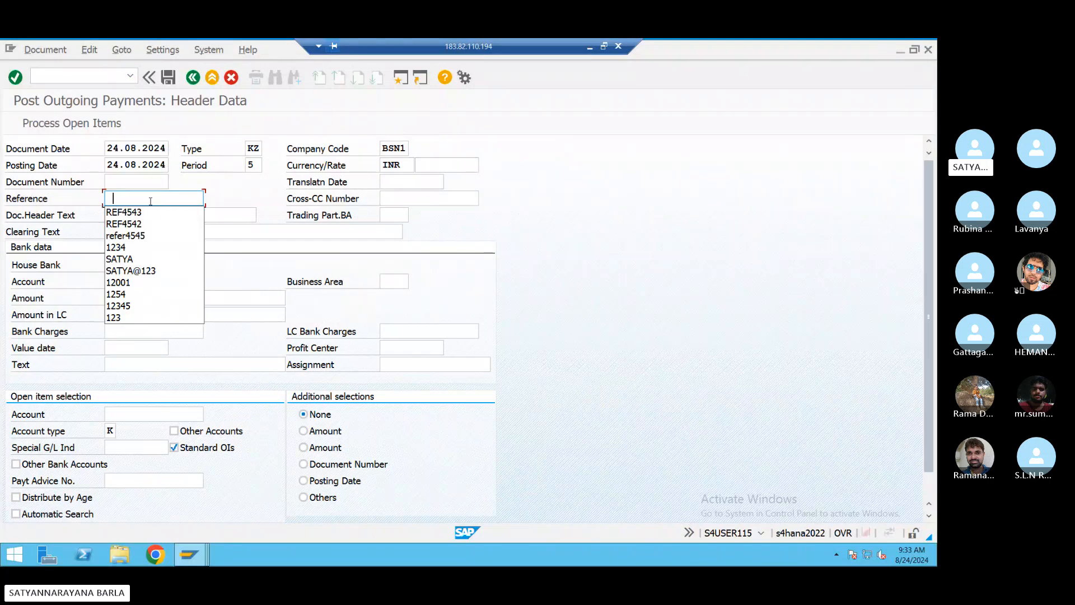
{"action": "left_click", "coordinate": [147, 212]}
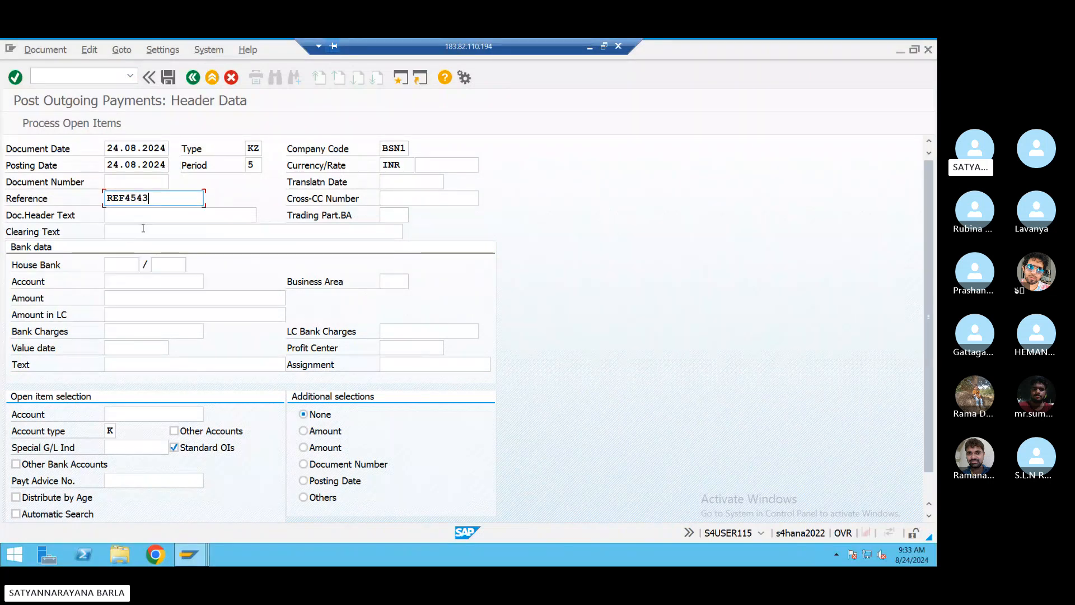
{"action": "left_click", "coordinate": [143, 228]}
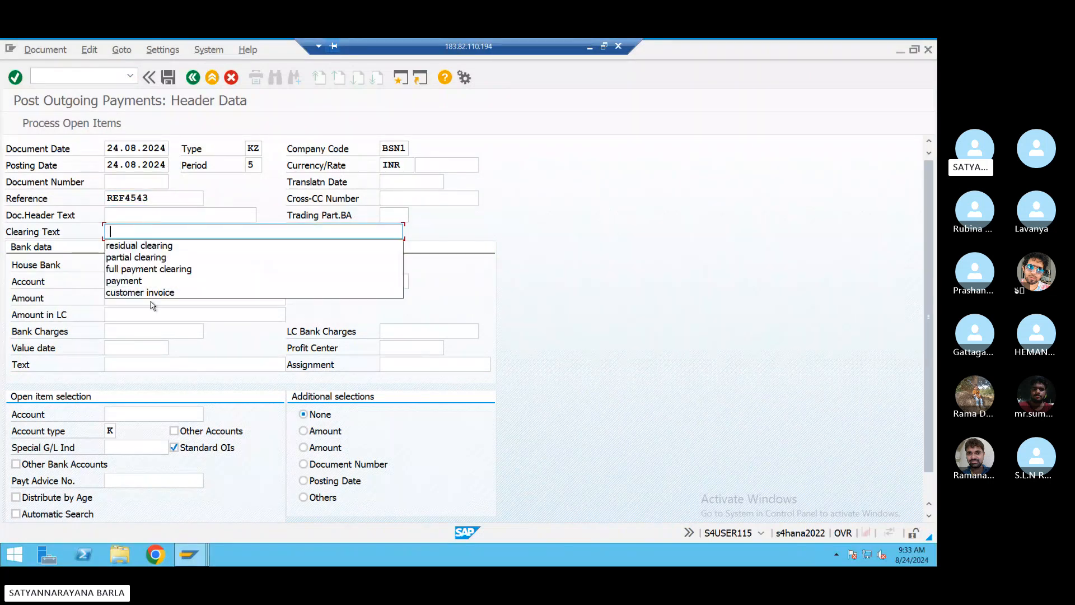
{"action": "left_click", "coordinate": [141, 281]}
{"action": "left_click", "coordinate": [139, 281]}
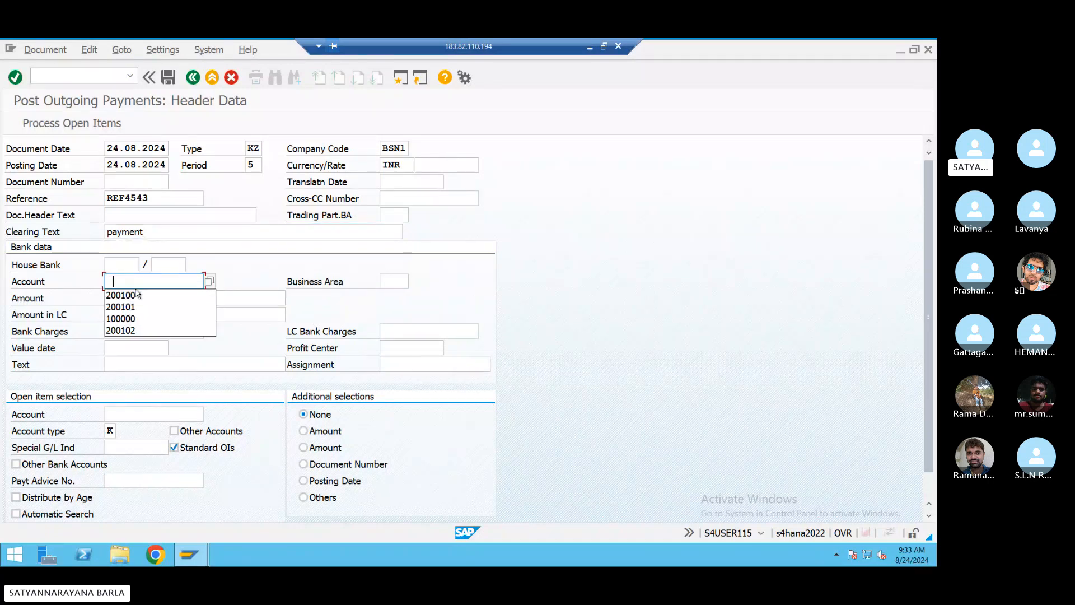
{"action": "left_click", "coordinate": [135, 295]}
{"action": "left_click", "coordinate": [135, 298]}
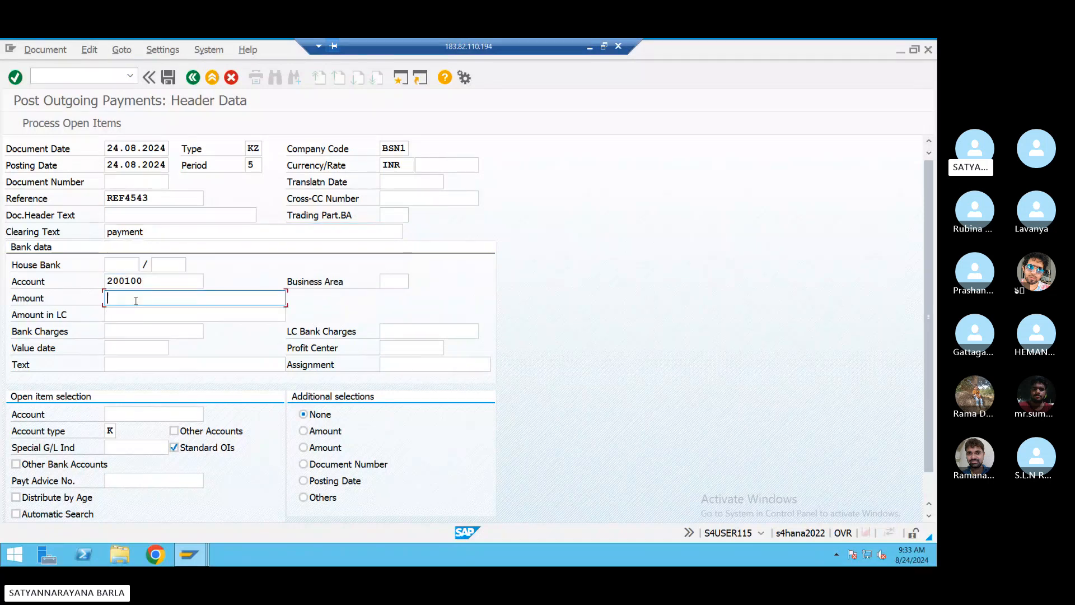
{"action": "left_click", "coordinate": [134, 315]}
{"action": "type", "text": "0000"}
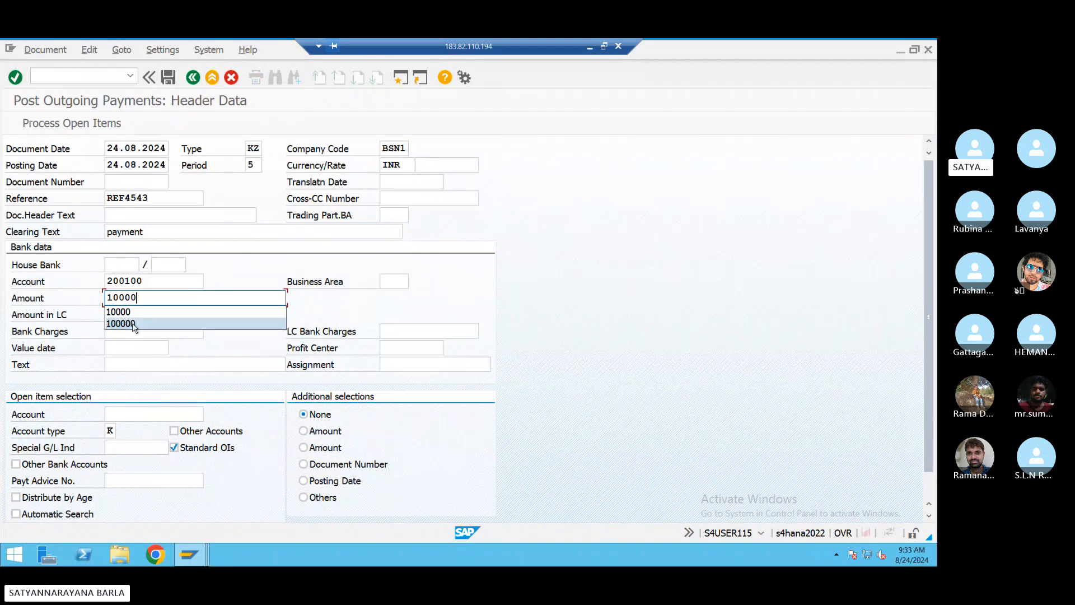
{"action": "left_click", "coordinate": [134, 320]}
- Change the payment text from invoice to payment and choose the vendor's account for open items
{"action": "left_click", "coordinate": [123, 365]}
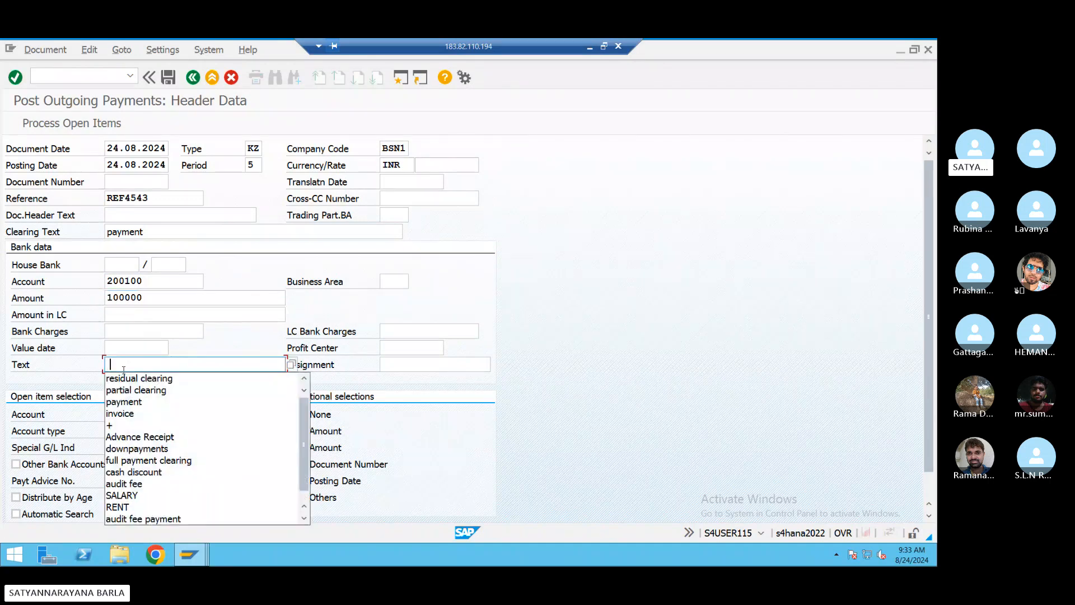
{"action": "left_click", "coordinate": [121, 407]}
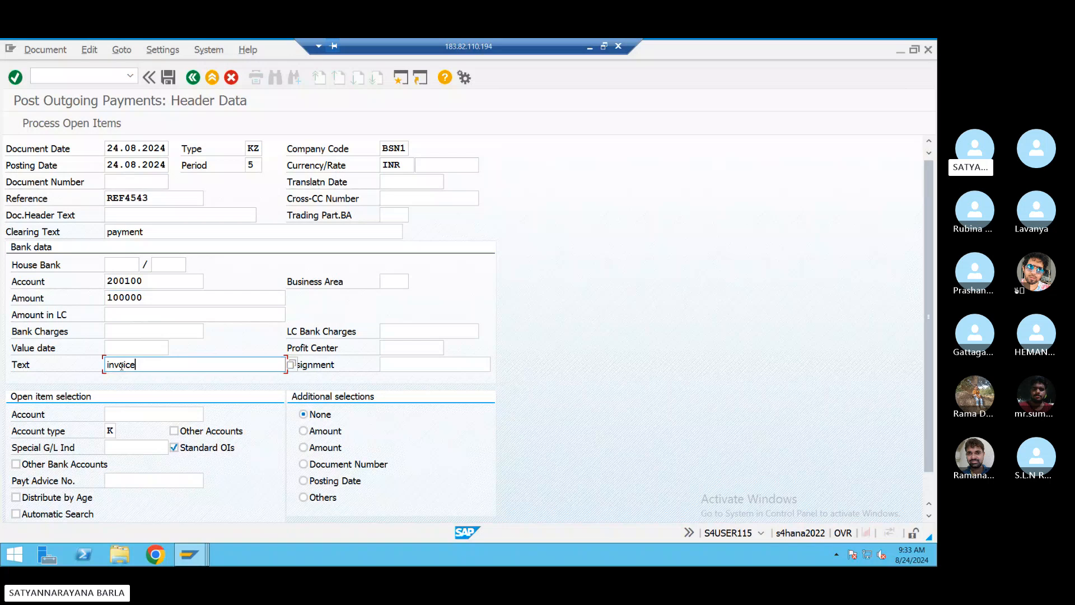
{"action": "left_click_drag", "start_coordinate": [144, 370], "coordinate": [60, 356]}
{"action": "key", "text": "BackSpace"}
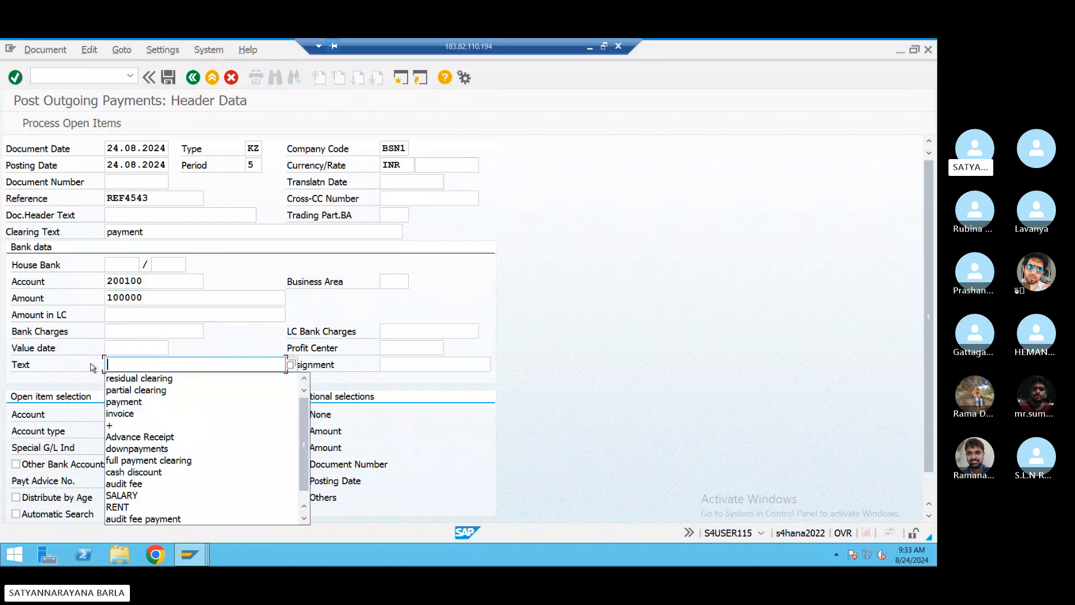
{"action": "left_click", "coordinate": [118, 403]}
{"action": "left_click", "coordinate": [137, 412]}
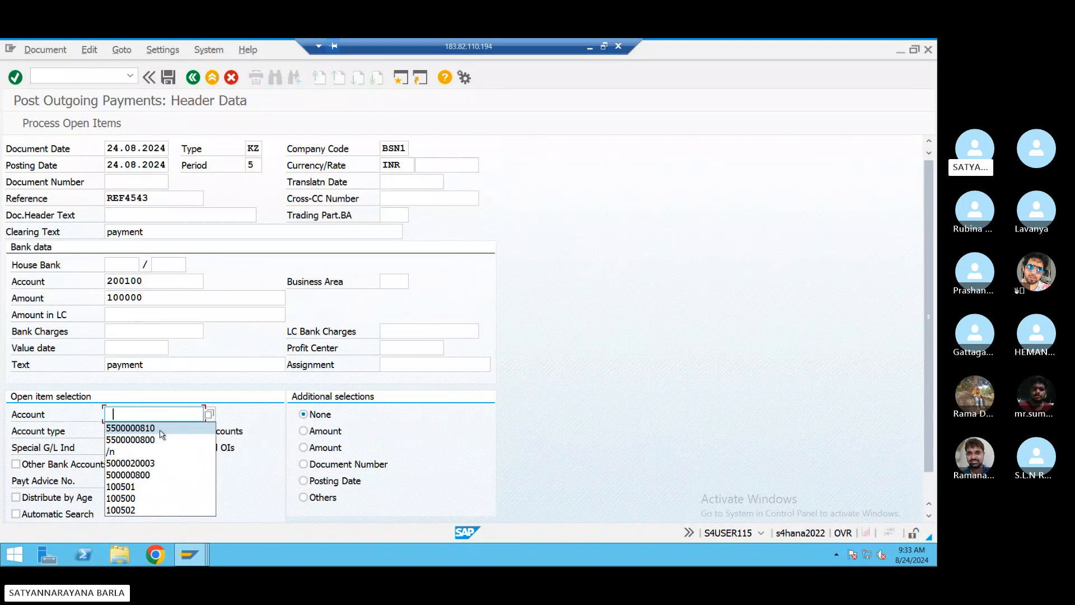
{"action": "left_click", "coordinate": [162, 433]}
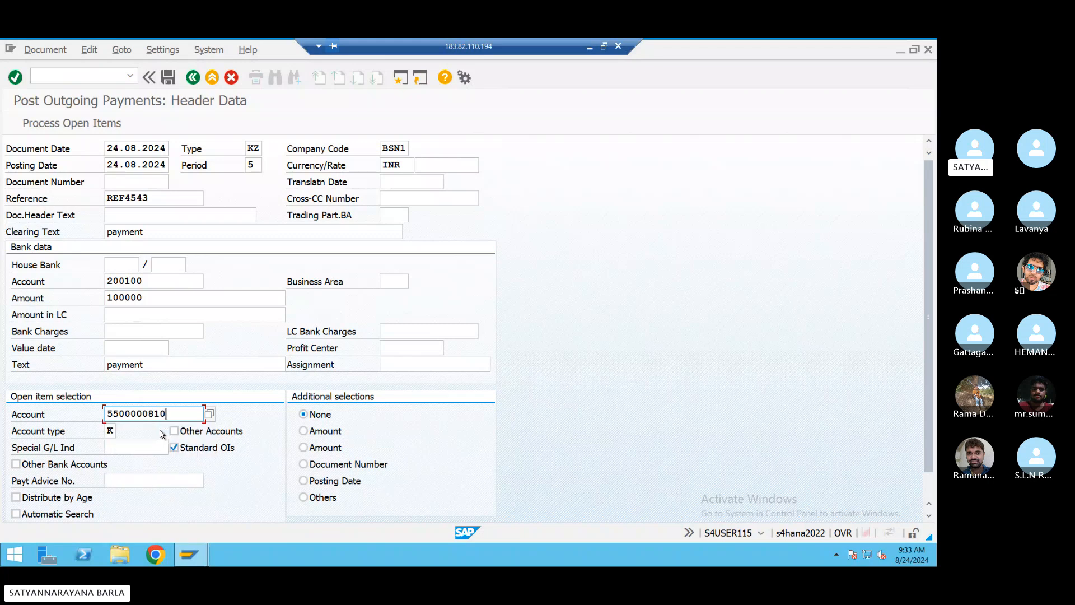
- Process the vendor's open items after changing the bank account from 200100 to 200101
{"action": "left_click", "coordinate": [60, 124]}
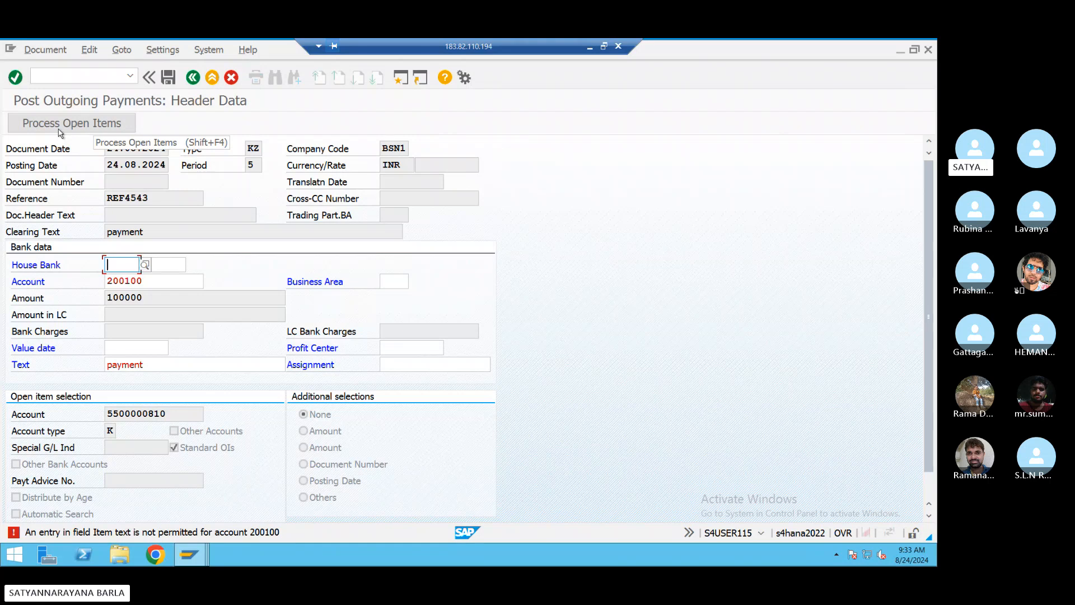
{"action": "left_click", "coordinate": [158, 284]}
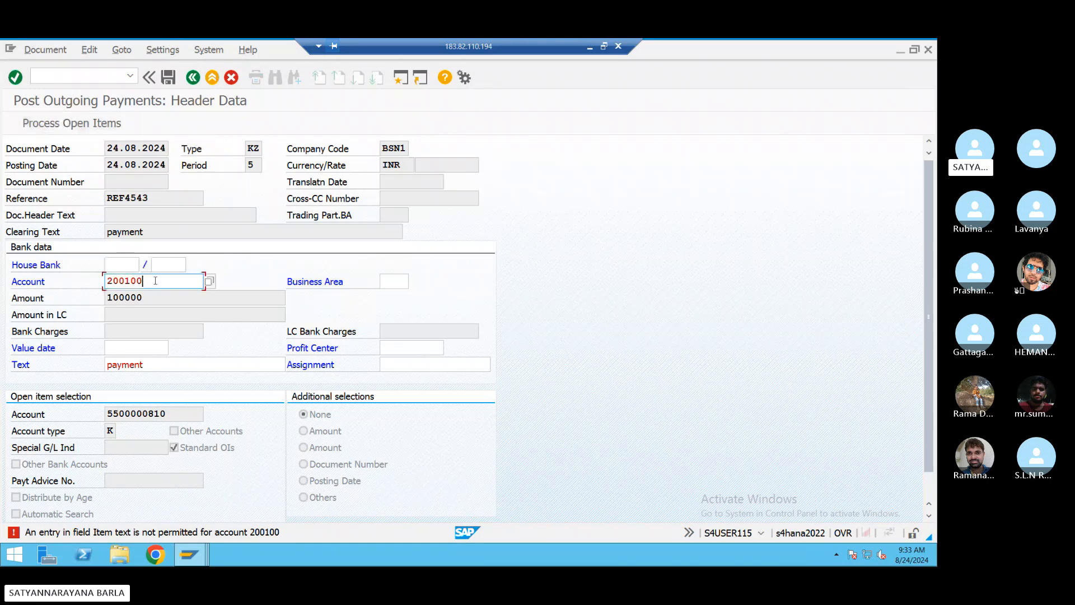
{"action": "key", "text": "BackSpace"}
{"action": "type", "text": "1"}
{"action": "key", "text": "Return"}
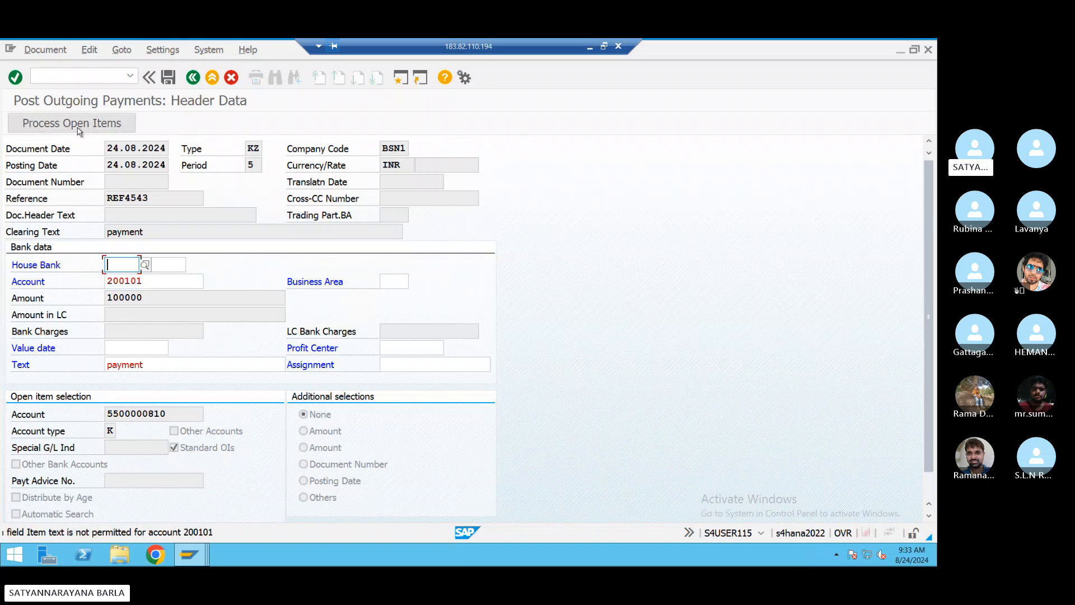
- Try house bank SBI (no account IDs found), clear it again, and exit to SAP Easy Access
{"action": "left_click", "coordinate": [145, 264]}
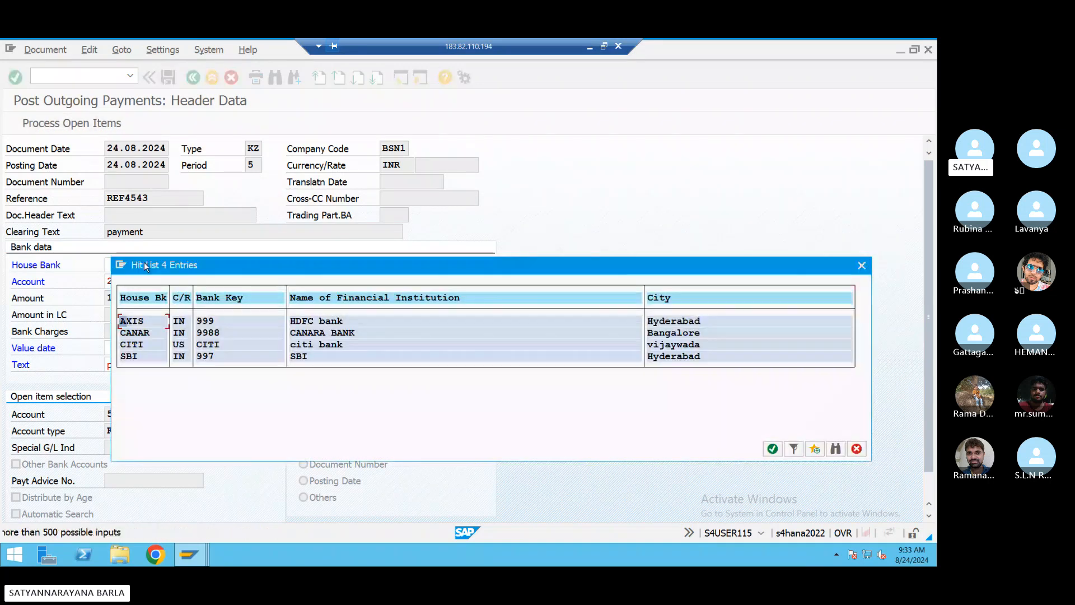
{"action": "left_click", "coordinate": [135, 358]}
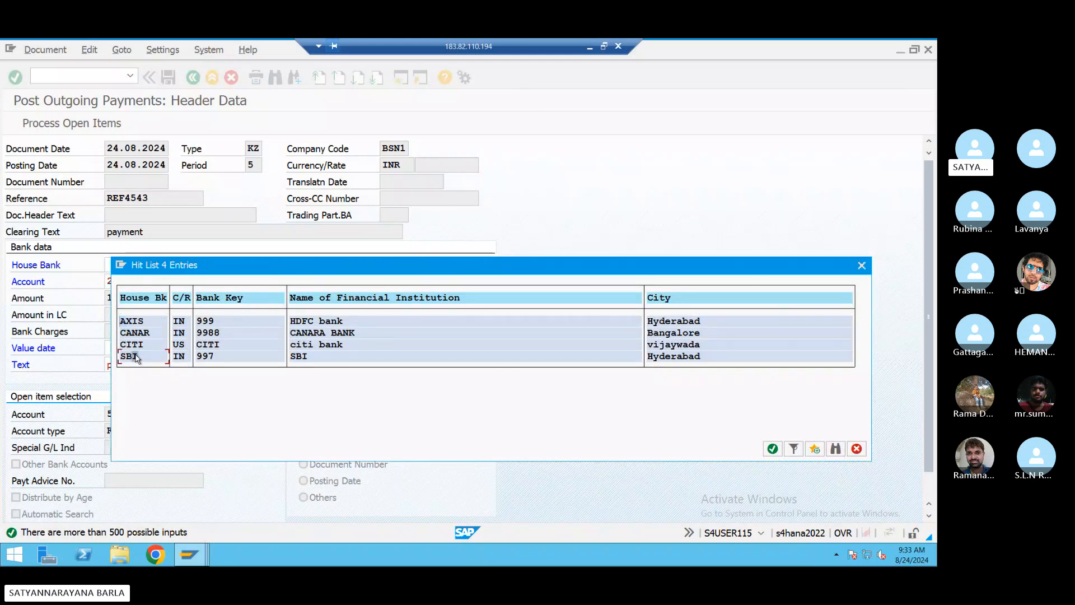
{"action": "double_click", "coordinate": [135, 358]}
{"action": "left_click", "coordinate": [178, 265]}
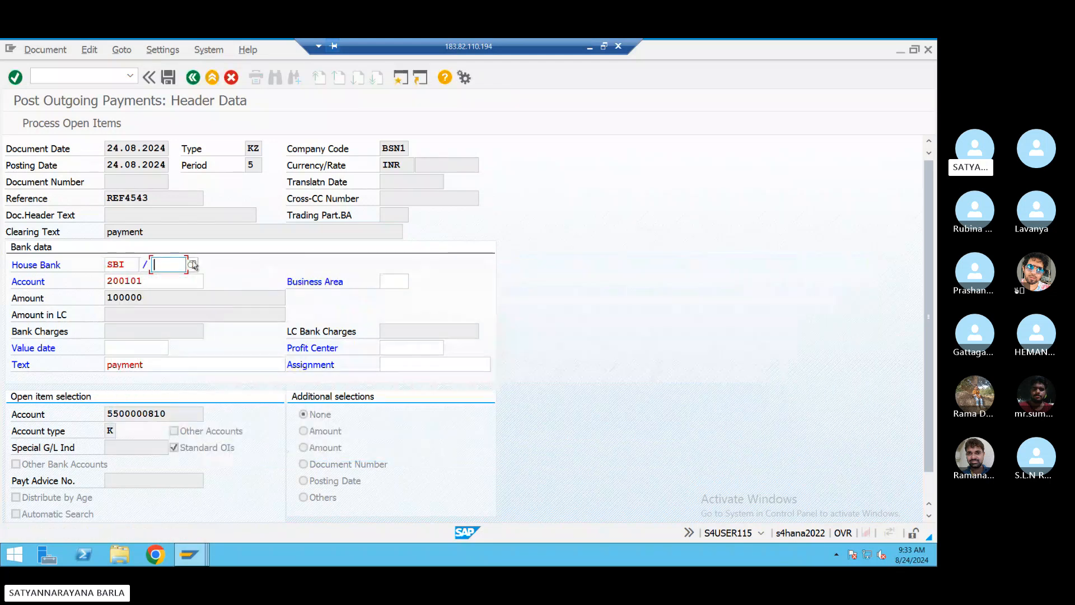
{"action": "left_click", "coordinate": [192, 264]}
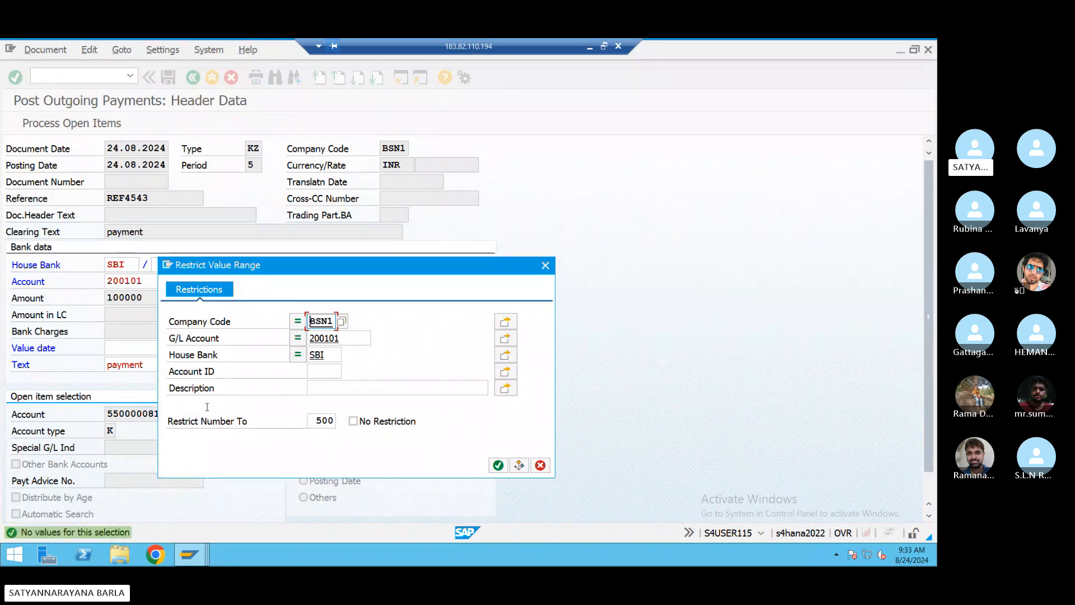
{"action": "left_click", "coordinate": [545, 265]}
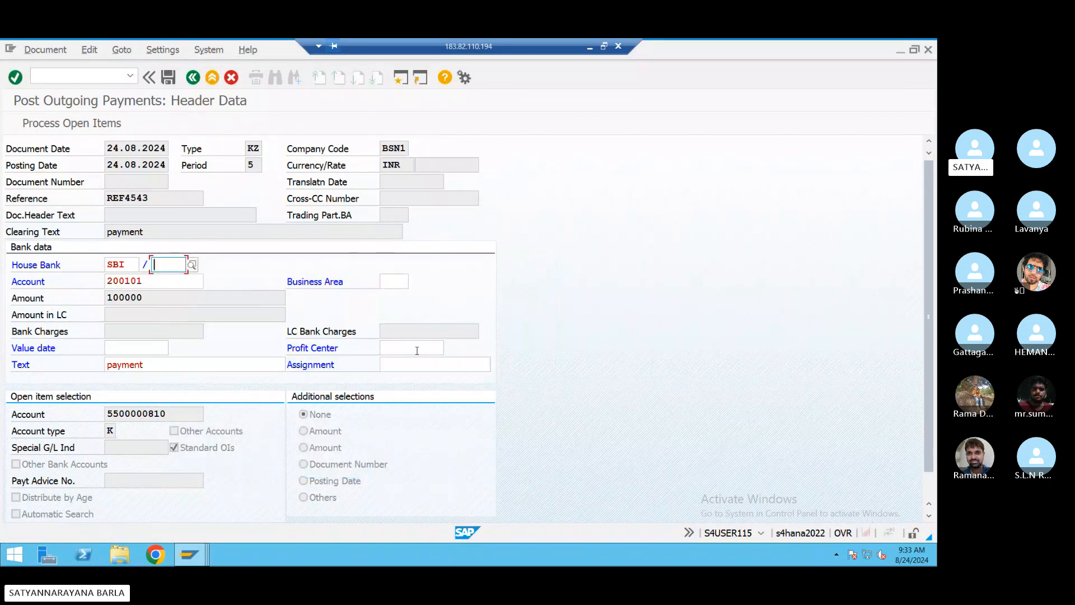
{"action": "key", "text": "Return"}
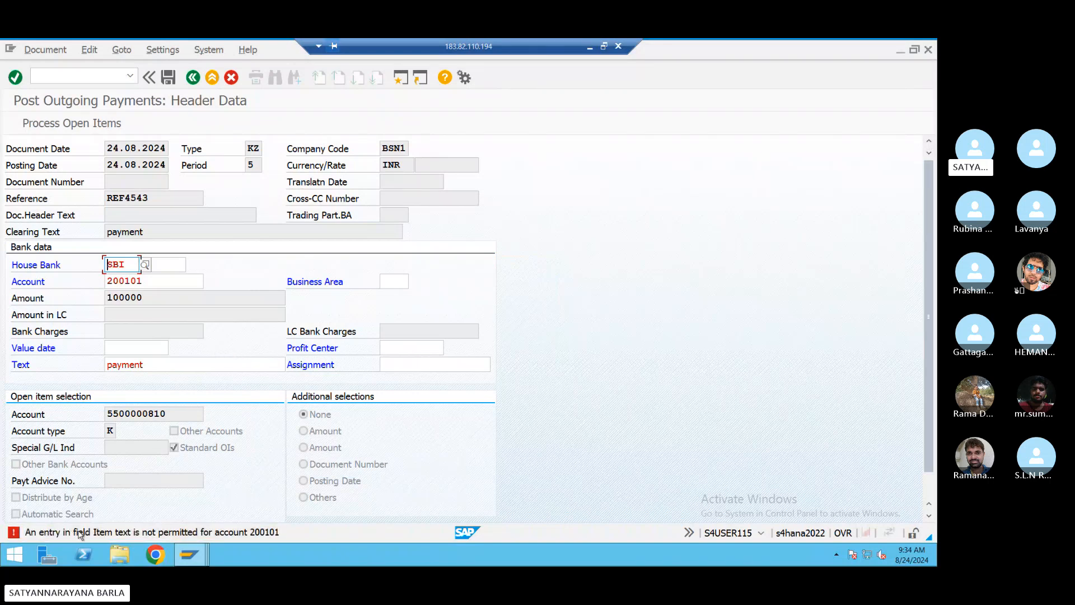
{"action": "double_click", "coordinate": [124, 260]}
{"action": "key", "text": "BackSpace"}
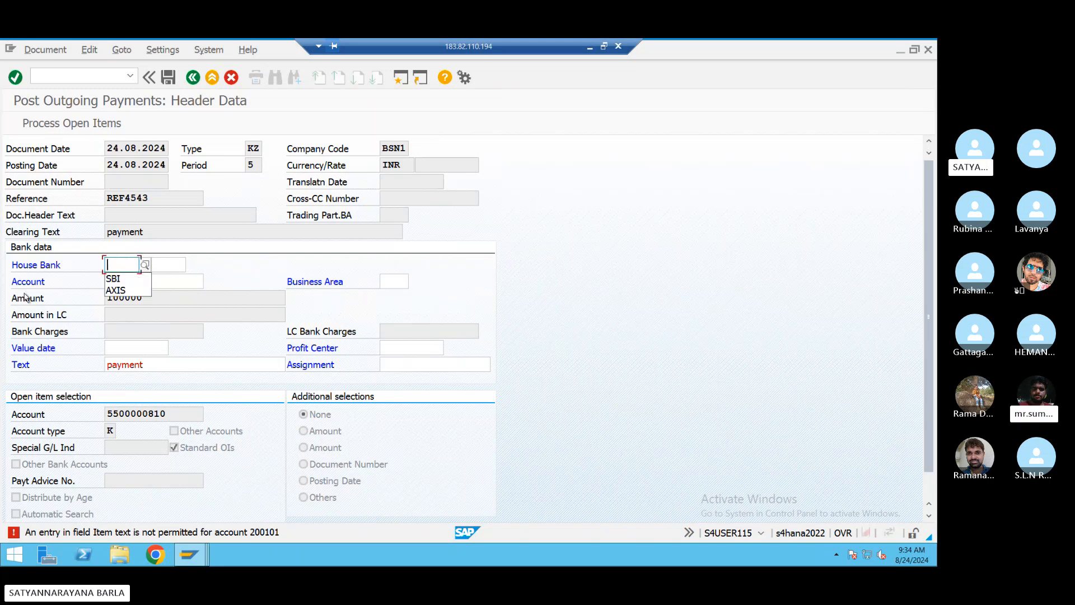
{"action": "left_click", "coordinate": [176, 279]}
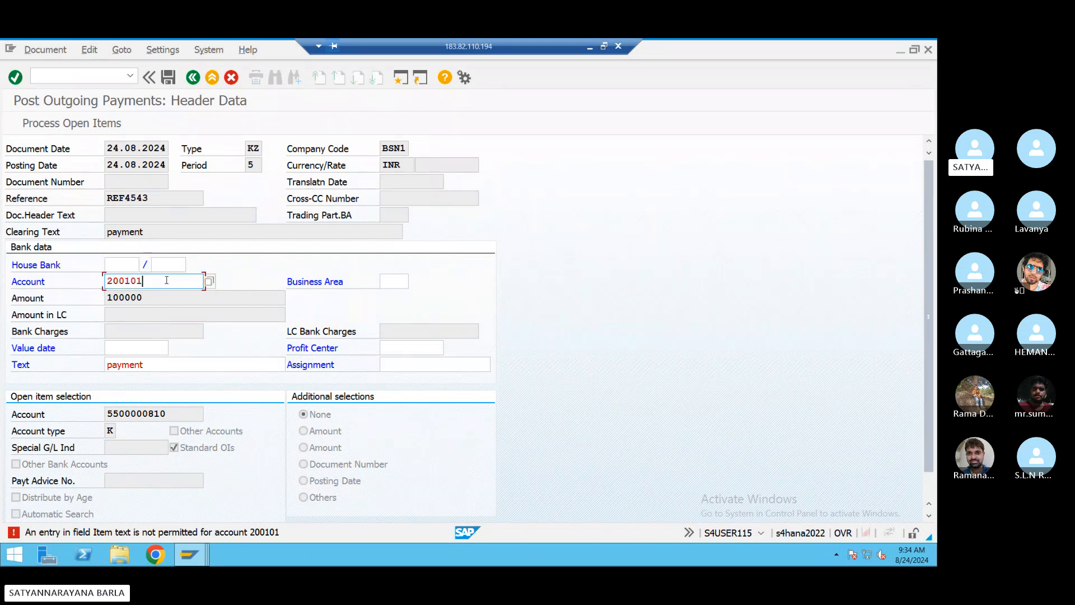
{"action": "left_click", "coordinate": [399, 77]}
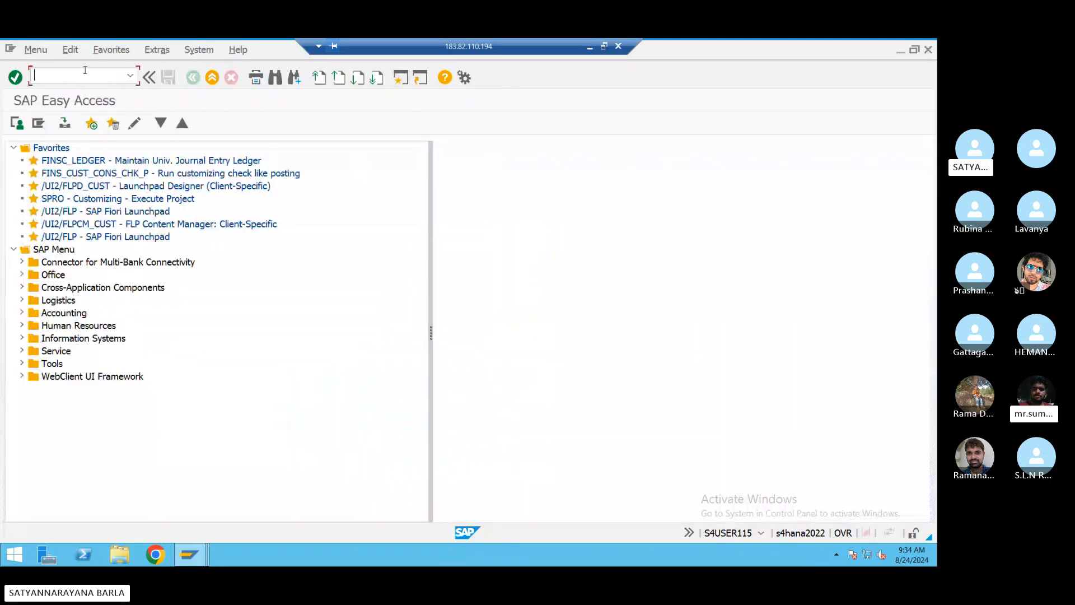
- Run OBC4, position to variant BSN1, and open its field status group G005
{"action": "type", "text": "obc4"}
{"action": "key", "text": "Return"}
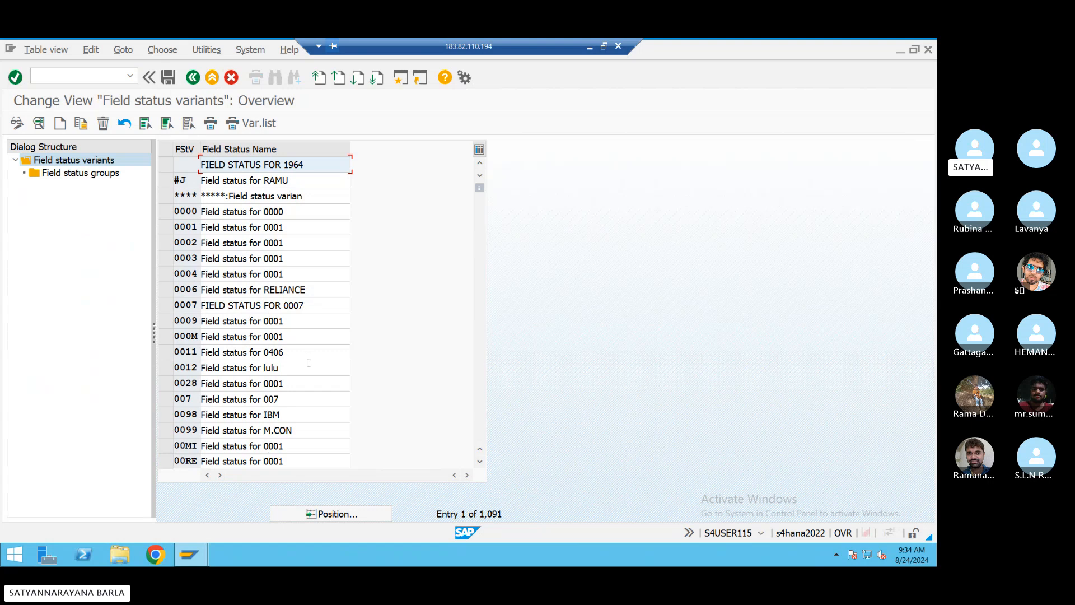
{"action": "left_click", "coordinate": [354, 514]}
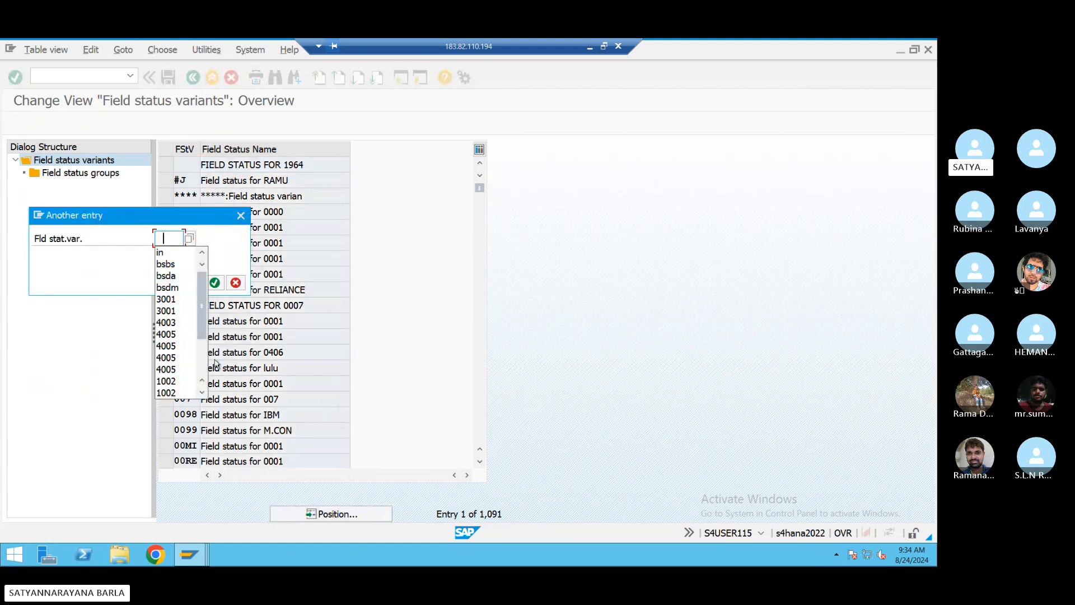
{"action": "key", "text": "BackSpace"}
{"action": "type", "text": "bsn1"}
{"action": "key", "text": "Return"}
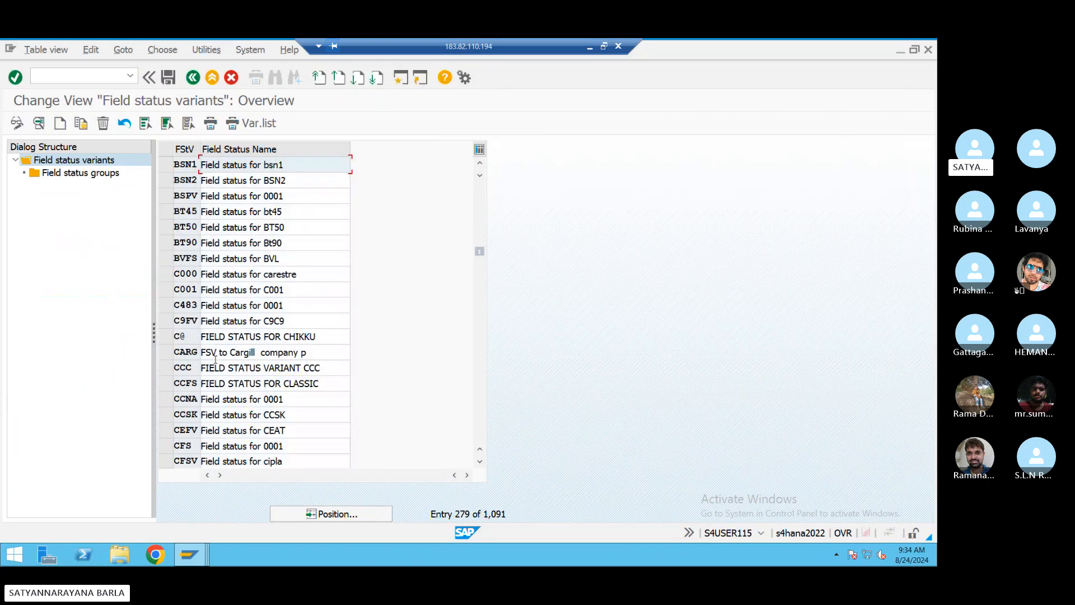
{"action": "left_click", "coordinate": [163, 166]}
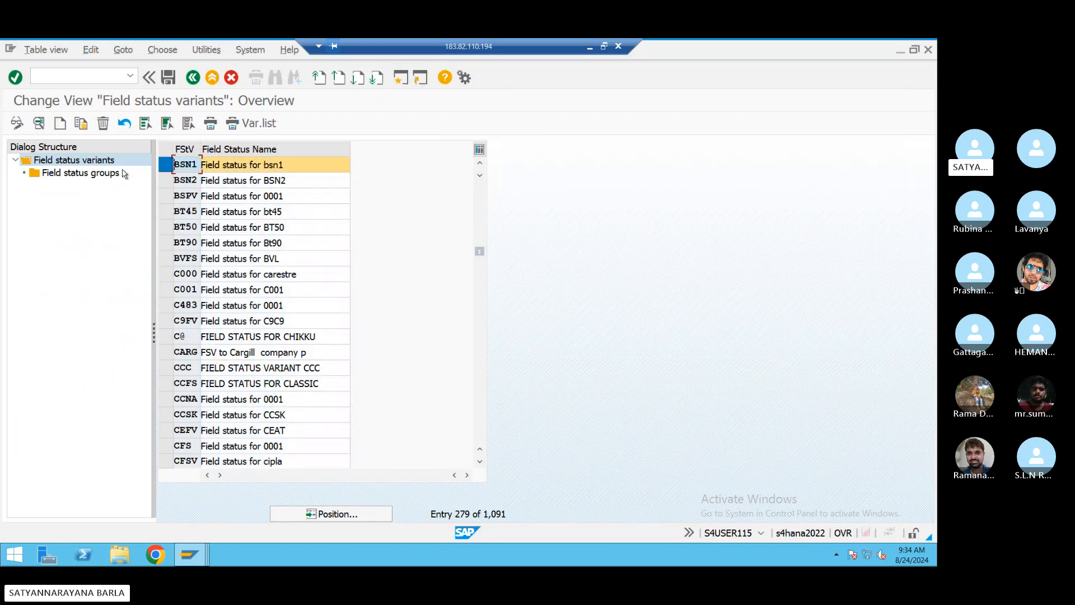
{"action": "double_click", "coordinate": [111, 174]}
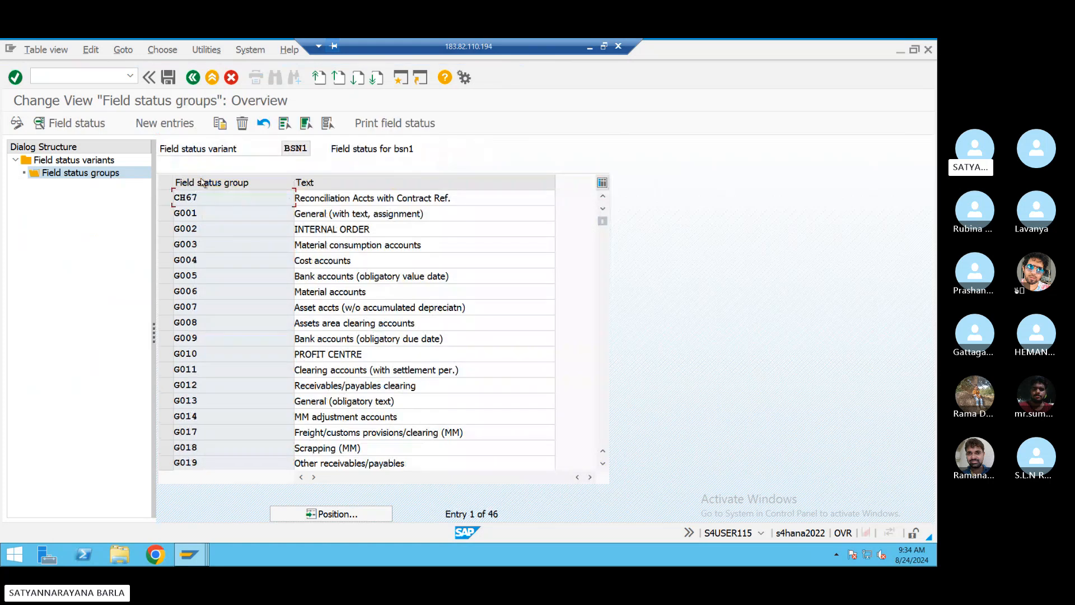
{"action": "double_click", "coordinate": [203, 274]}
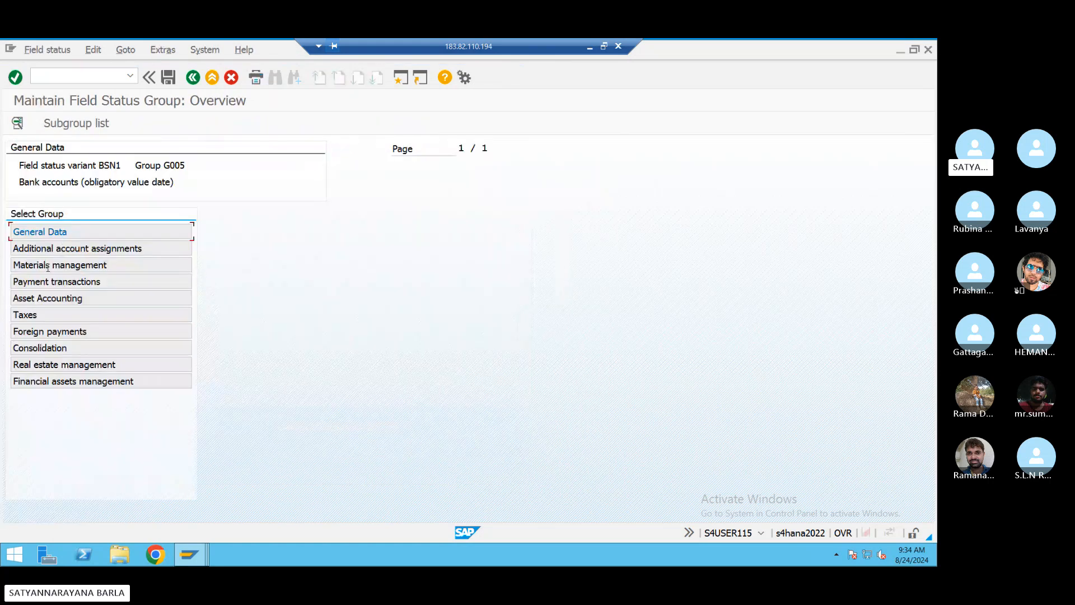
- Review G005's General Data, Payment transactions and Taxes field settings
{"action": "double_click", "coordinate": [46, 231]}
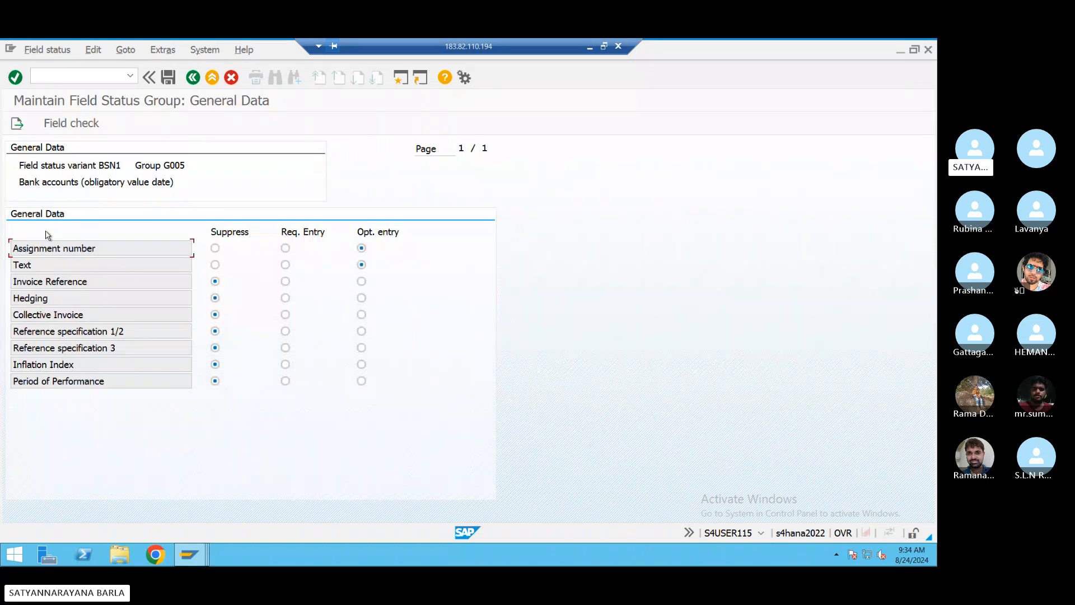
{"action": "left_click", "coordinate": [192, 78]}
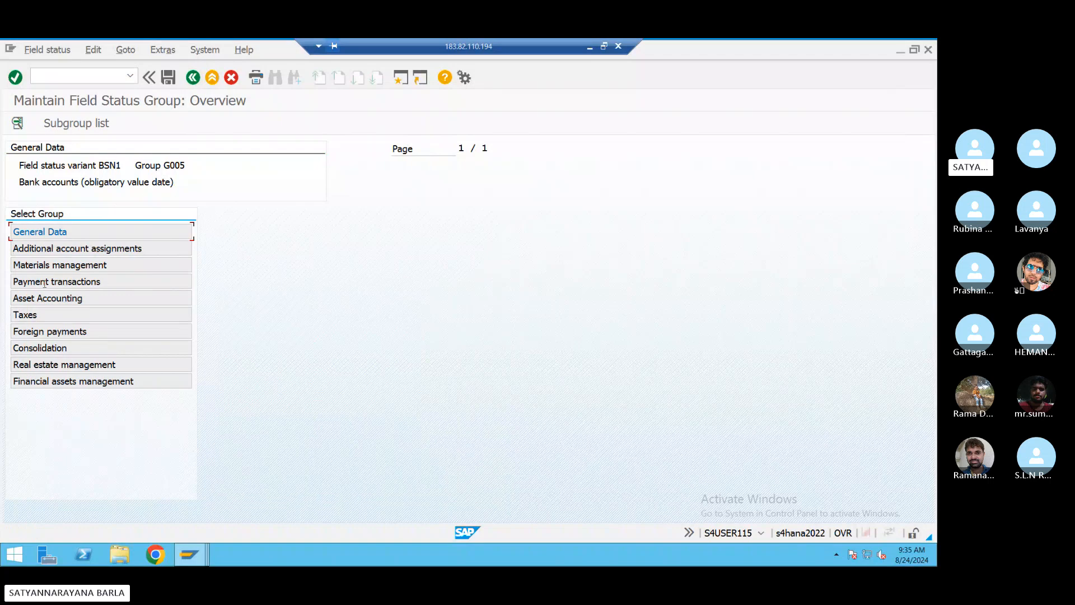
{"action": "double_click", "coordinate": [47, 281]}
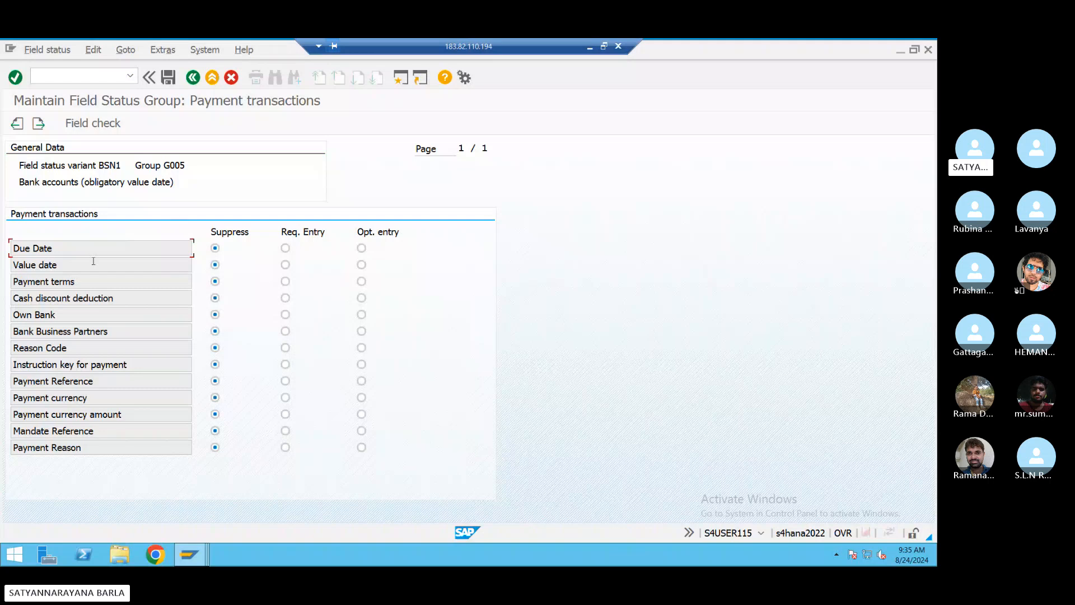
{"action": "left_click", "coordinate": [193, 78]}
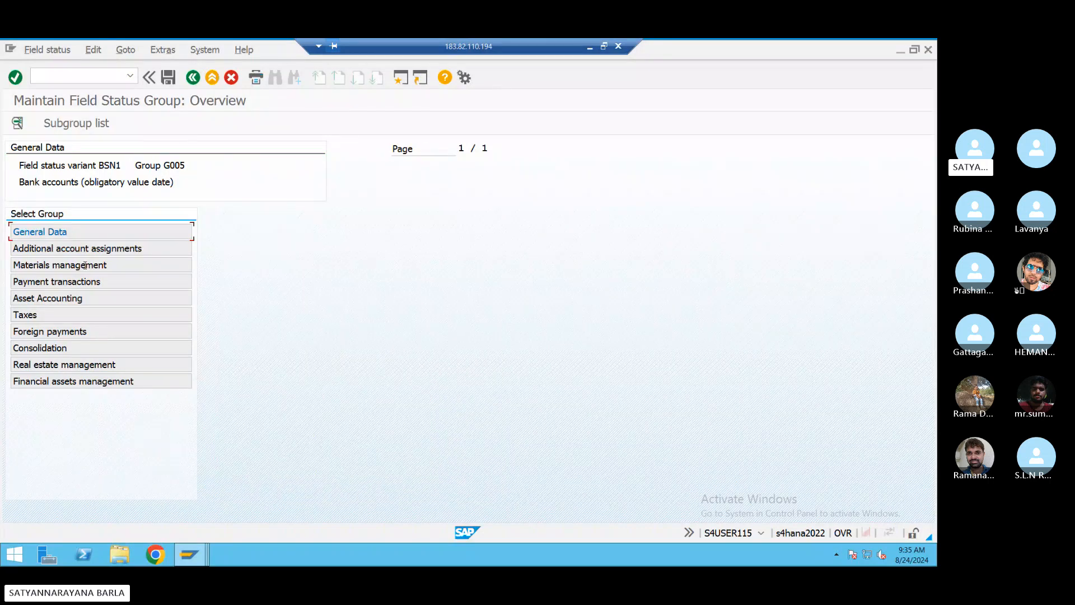
{"action": "double_click", "coordinate": [56, 315]}
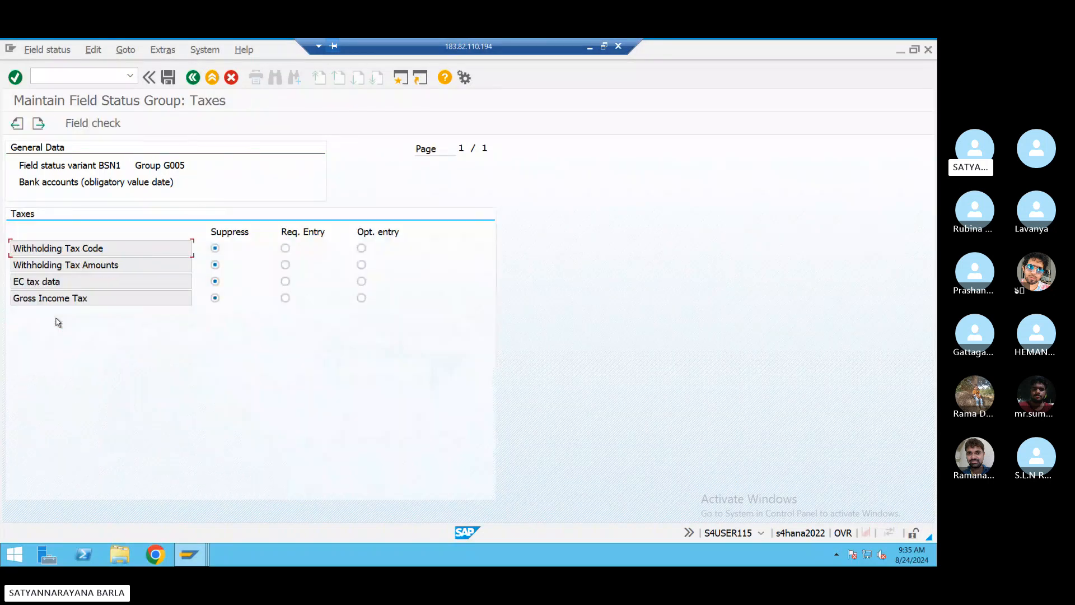
{"action": "left_click", "coordinate": [193, 77]}
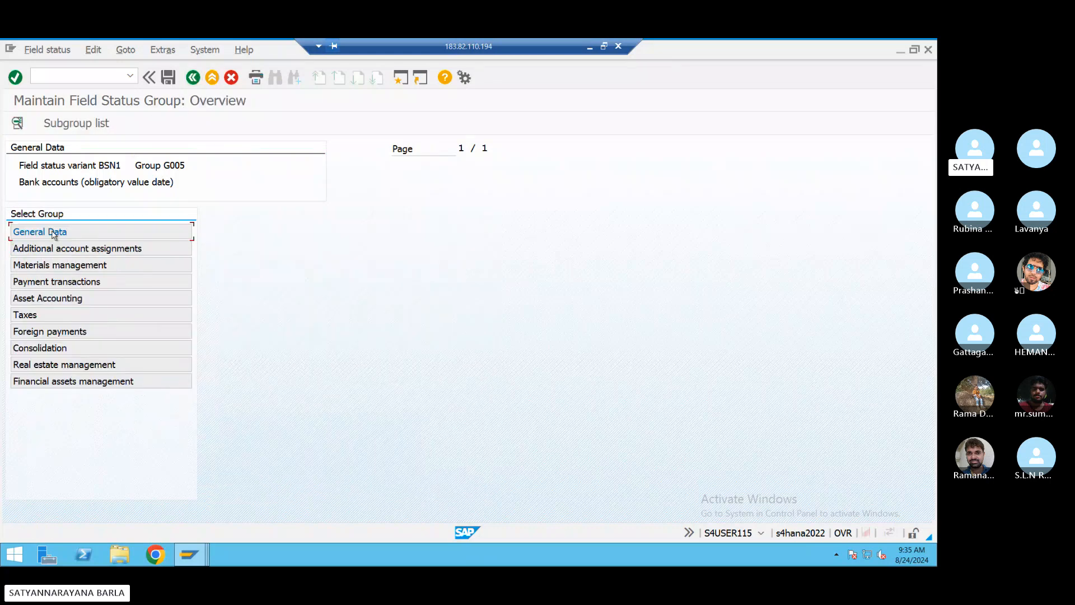
{"action": "double_click", "coordinate": [52, 231]}
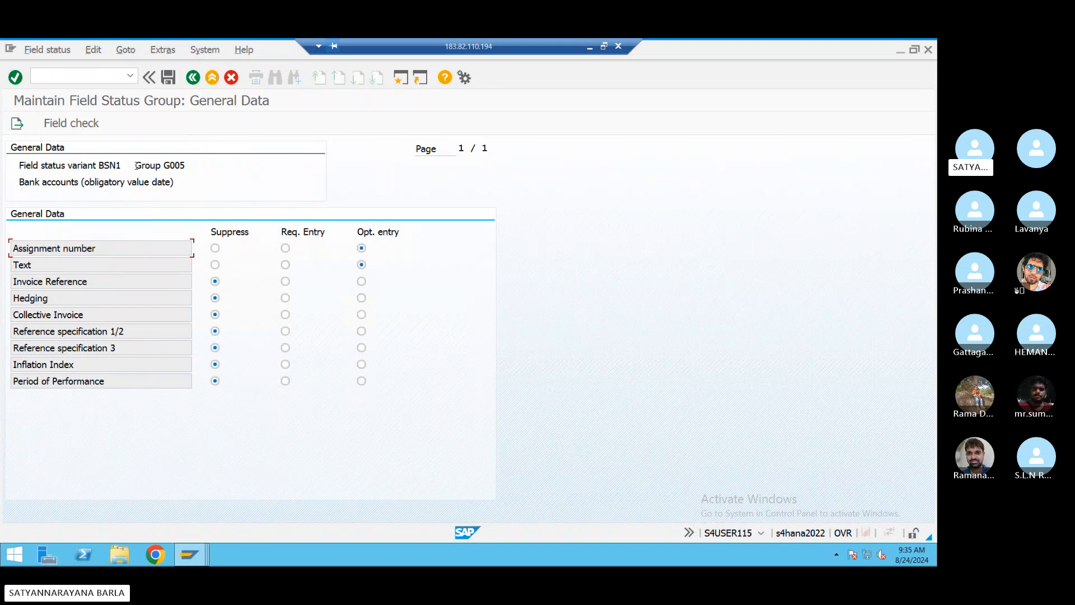
{"action": "left_click", "coordinate": [193, 78]}
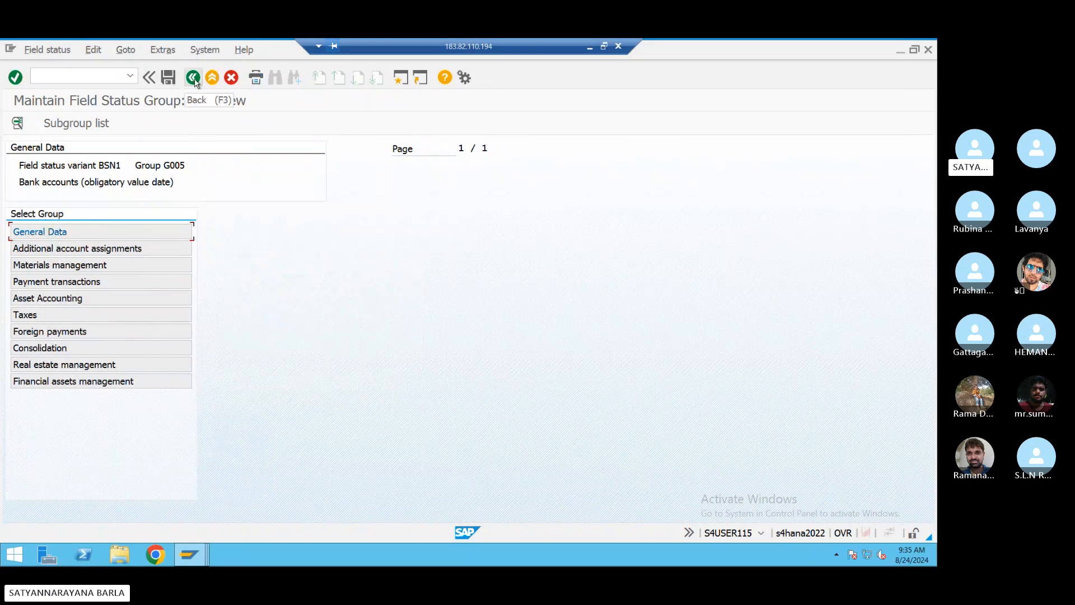
- Confirm the Text field is an optional entry in General Data, then reopen Payment transactions
{"action": "double_click", "coordinate": [33, 232]}
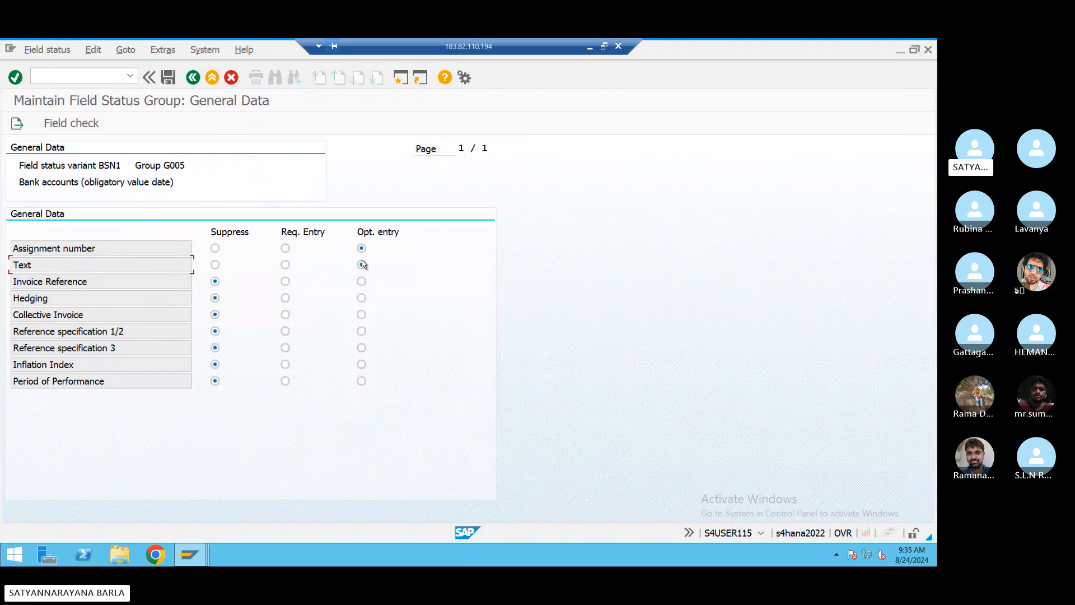
{"action": "left_click", "coordinate": [362, 265]}
{"action": "left_click", "coordinate": [194, 77]}
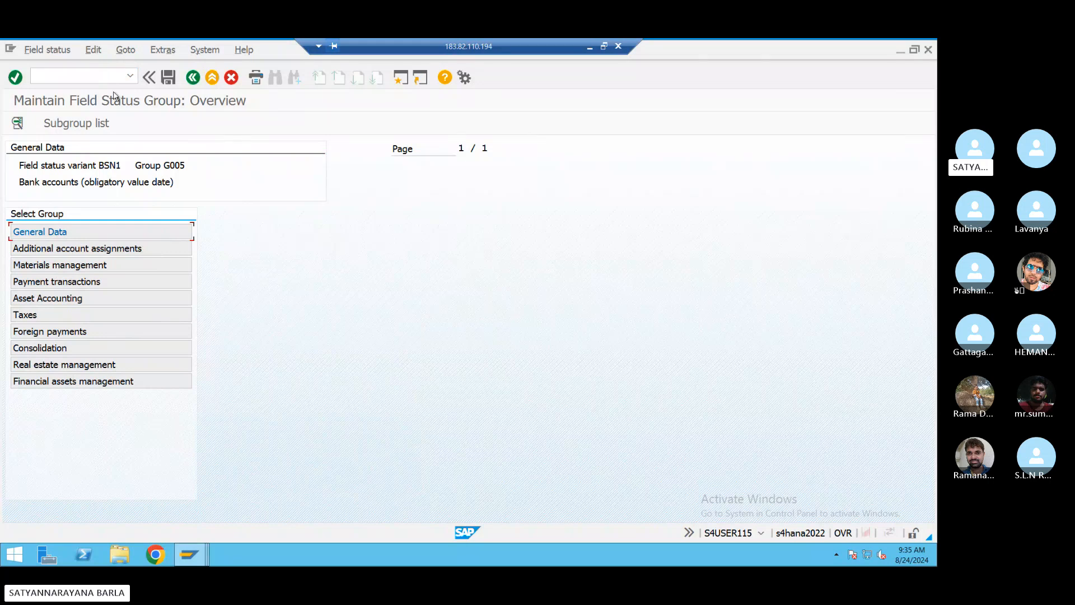
{"action": "double_click", "coordinate": [39, 283]}
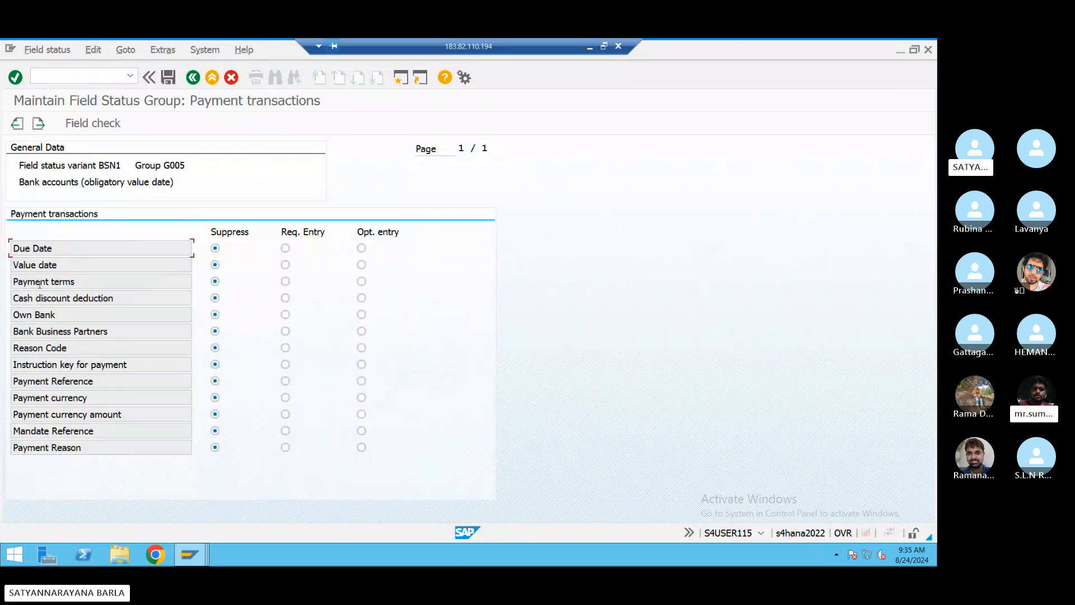
- Run /nSM30, display view V_005_E, go back, and delete V_005_E from Table/View
{"action": "left_click", "coordinate": [98, 76]}
{"action": "type", "text": "/n"}
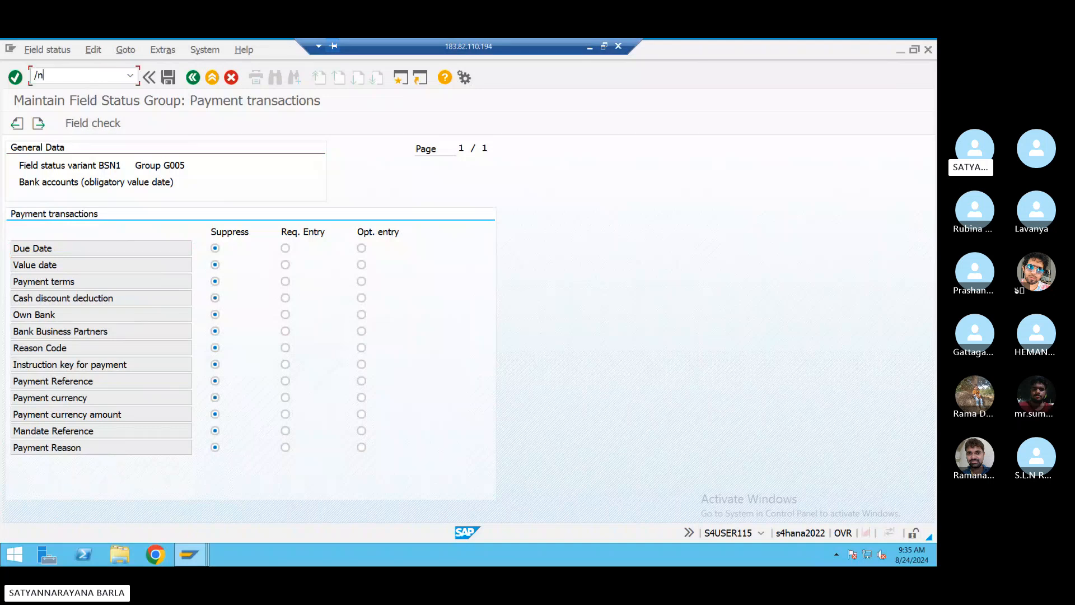
{"action": "type", "text": "sm30"}
{"action": "key", "text": "Return"}
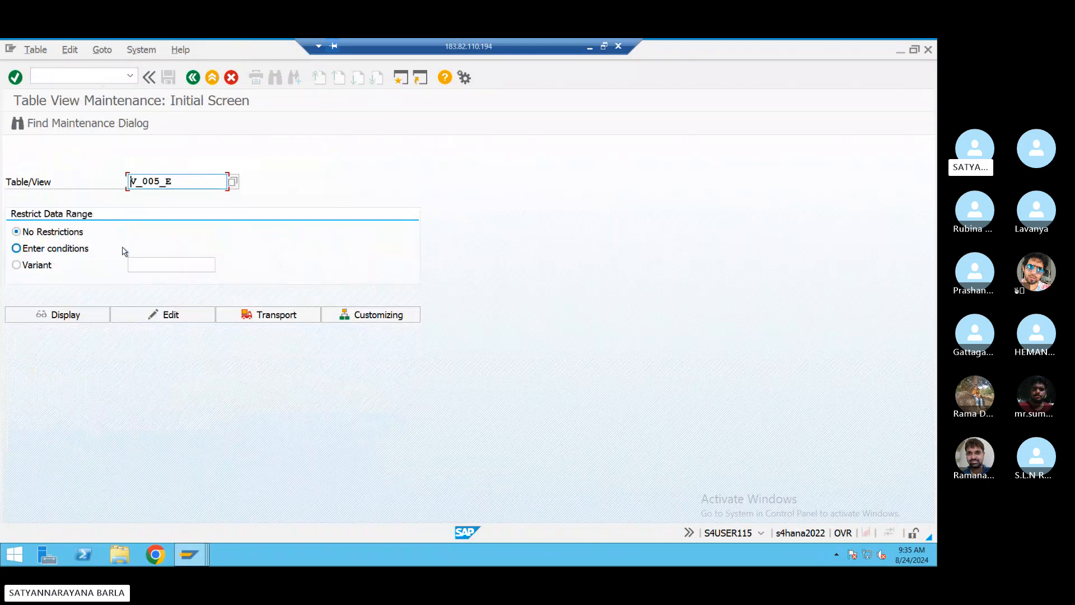
{"action": "left_click", "coordinate": [82, 322]}
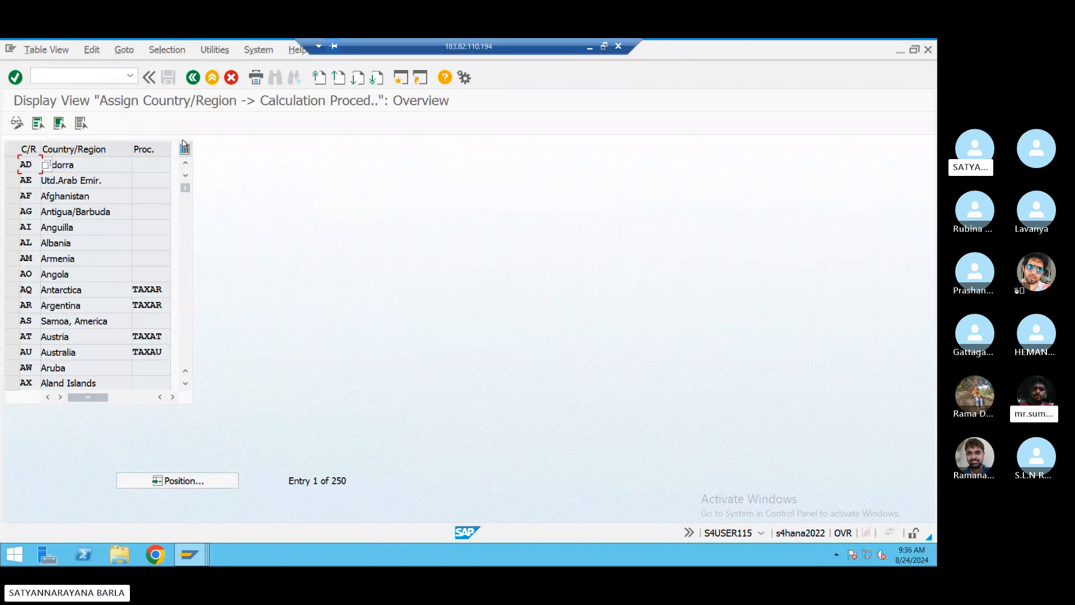
{"action": "left_click", "coordinate": [193, 77]}
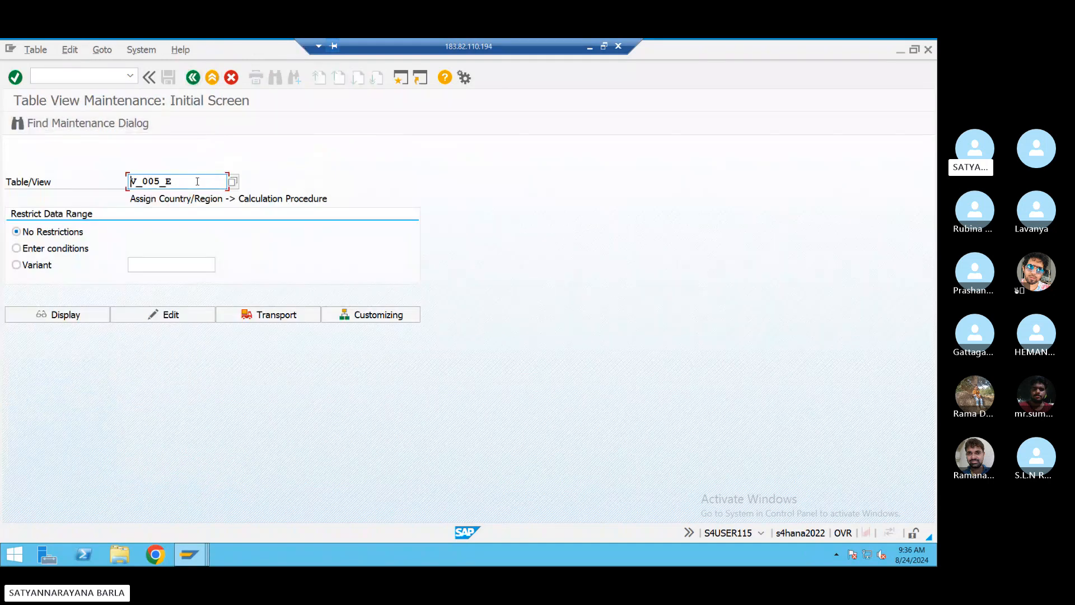
{"action": "left_click_drag", "start_coordinate": [197, 181], "coordinate": [130, 184]}
{"action": "key", "text": "BackSpace"}
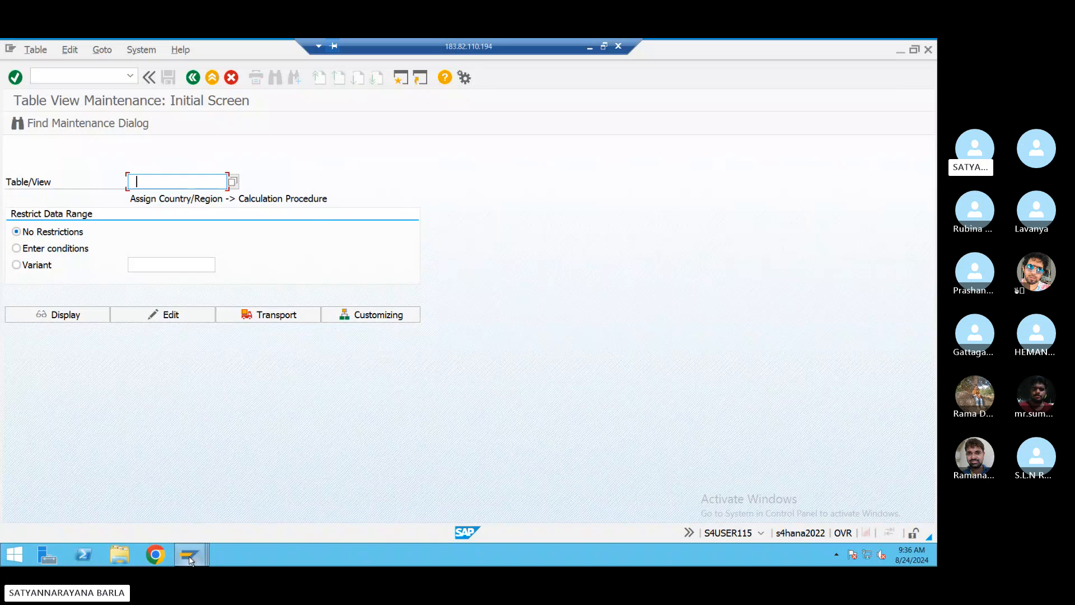
{"action": "mouse_move", "coordinate": [189, 556]}
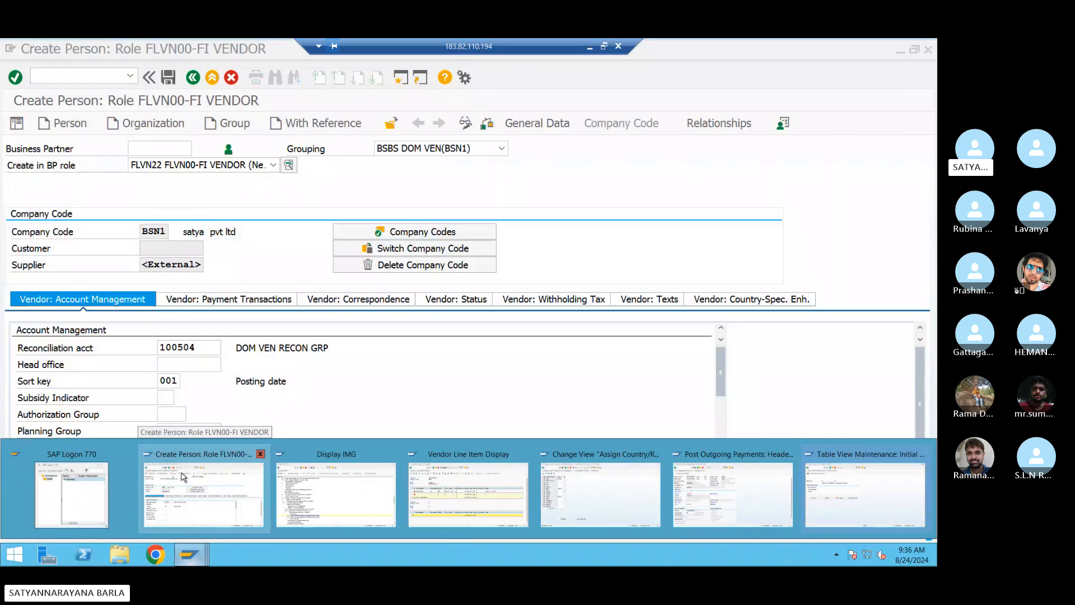
{"action": "left_click", "coordinate": [717, 491]}
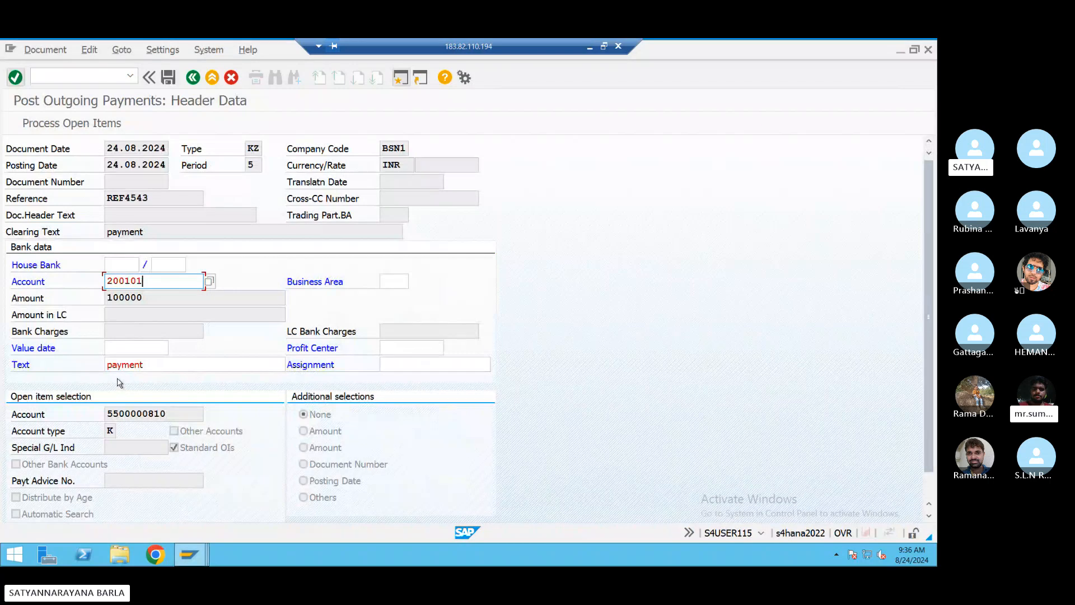
{"action": "key", "text": "Return"}
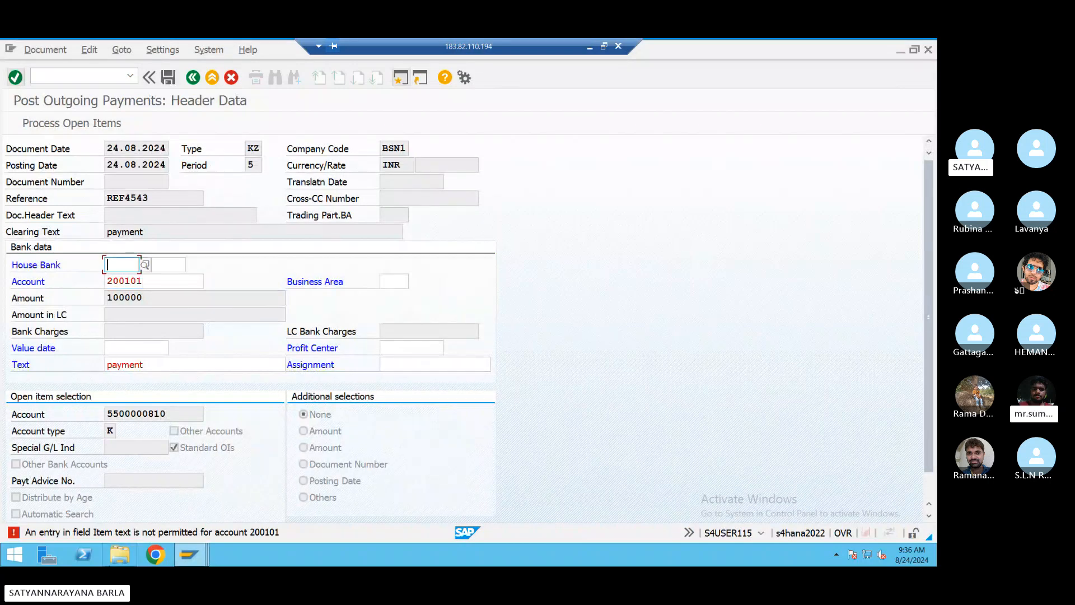
{"action": "double_click", "coordinate": [127, 532]}
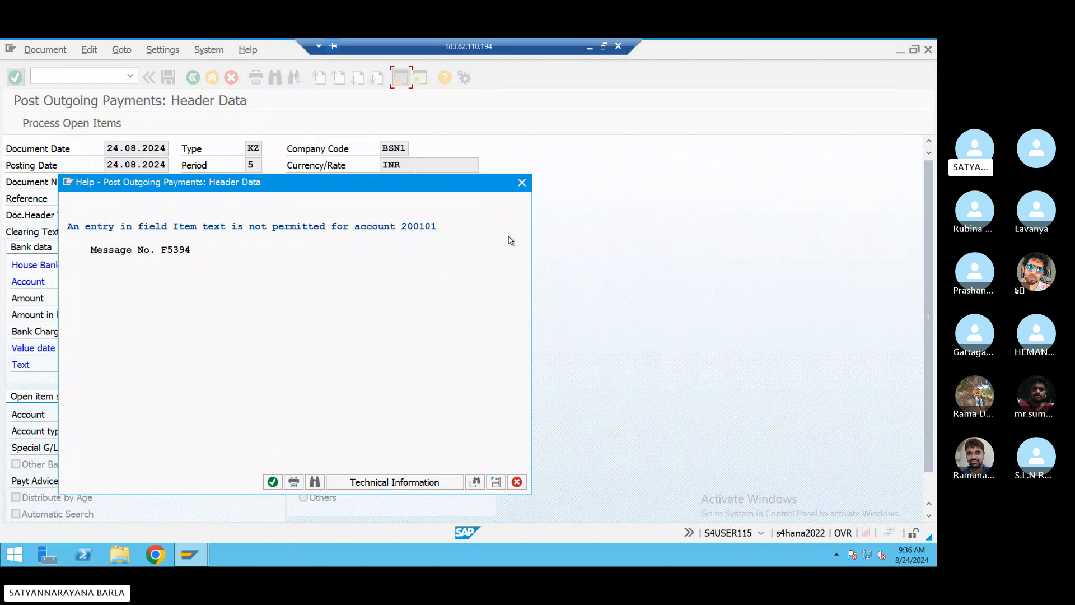
{"action": "left_click", "coordinate": [189, 554]}
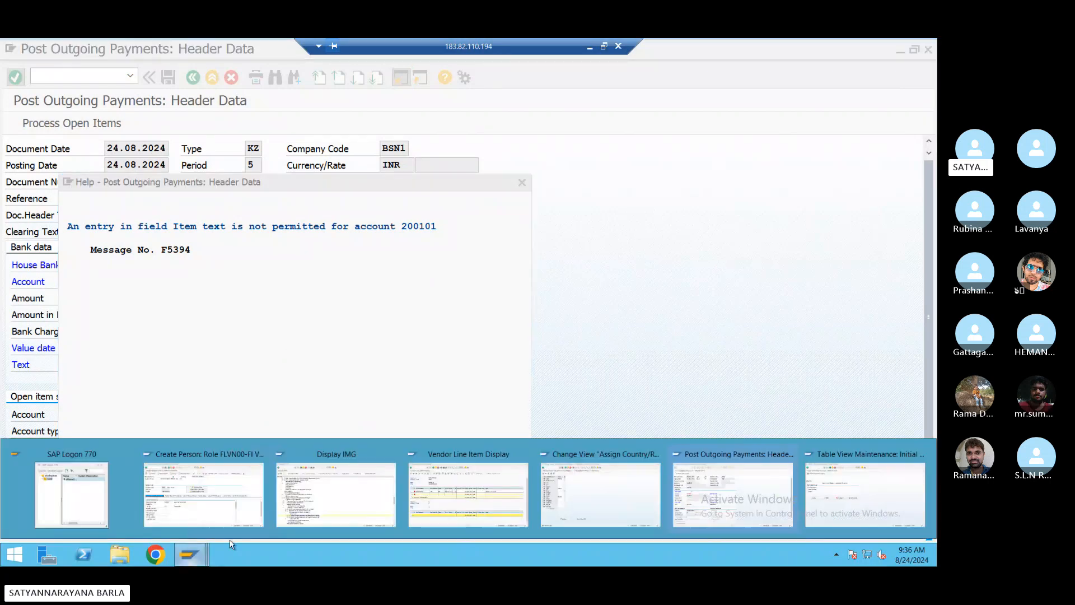
{"action": "left_click", "coordinate": [174, 498]}
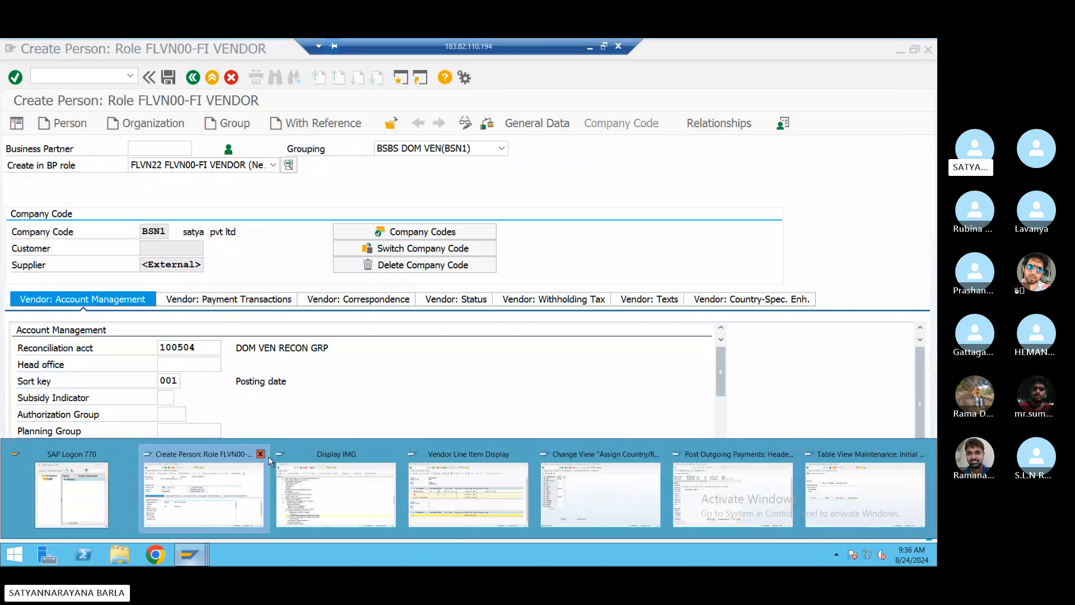
{"action": "left_click", "coordinate": [262, 449]}
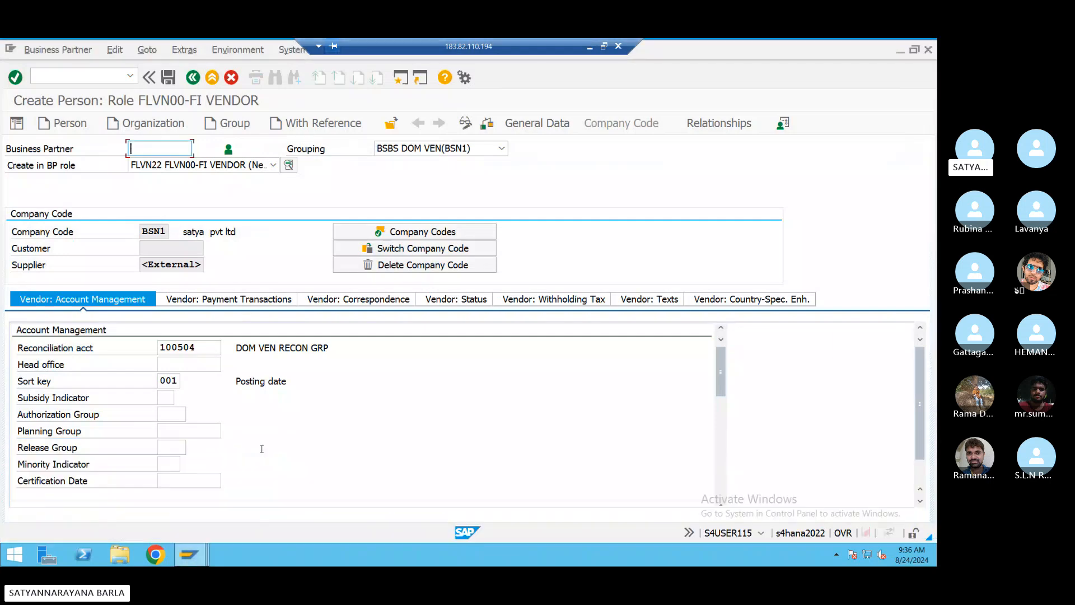
{"action": "left_click", "coordinate": [190, 554]}
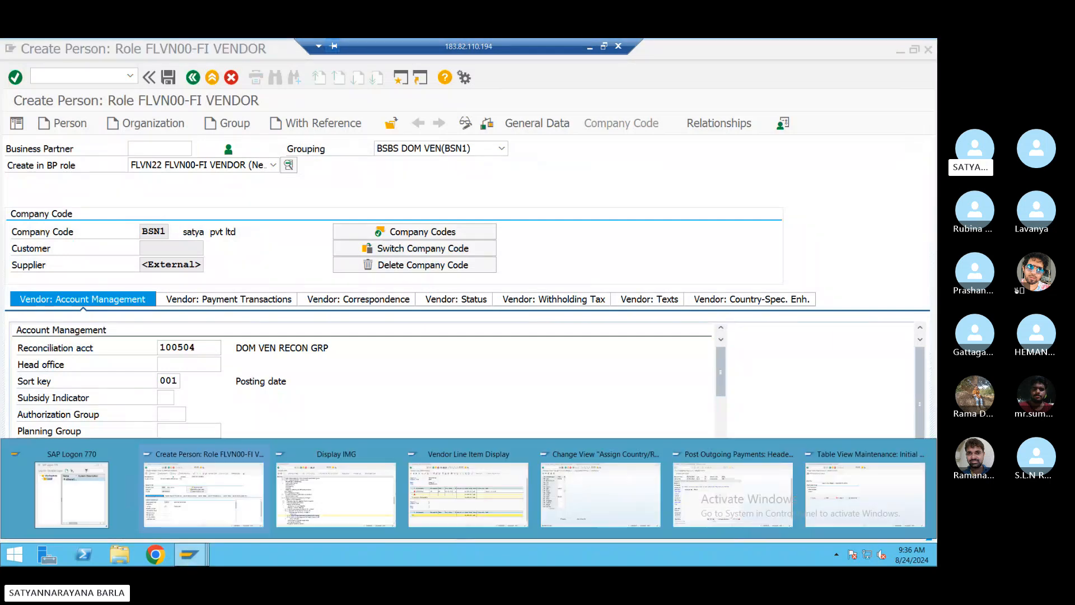
{"action": "left_click", "coordinate": [871, 507]}
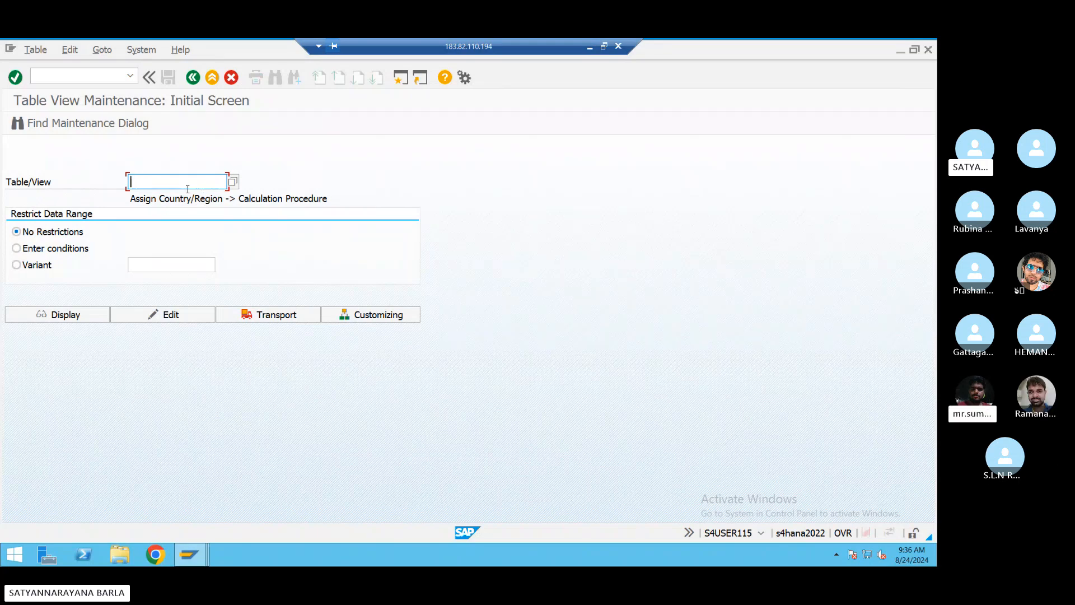
- Enter V_T40V in SM30's Table/View and try Edit, which reports it is not in the Dictionary
{"action": "type", "text": "v"}
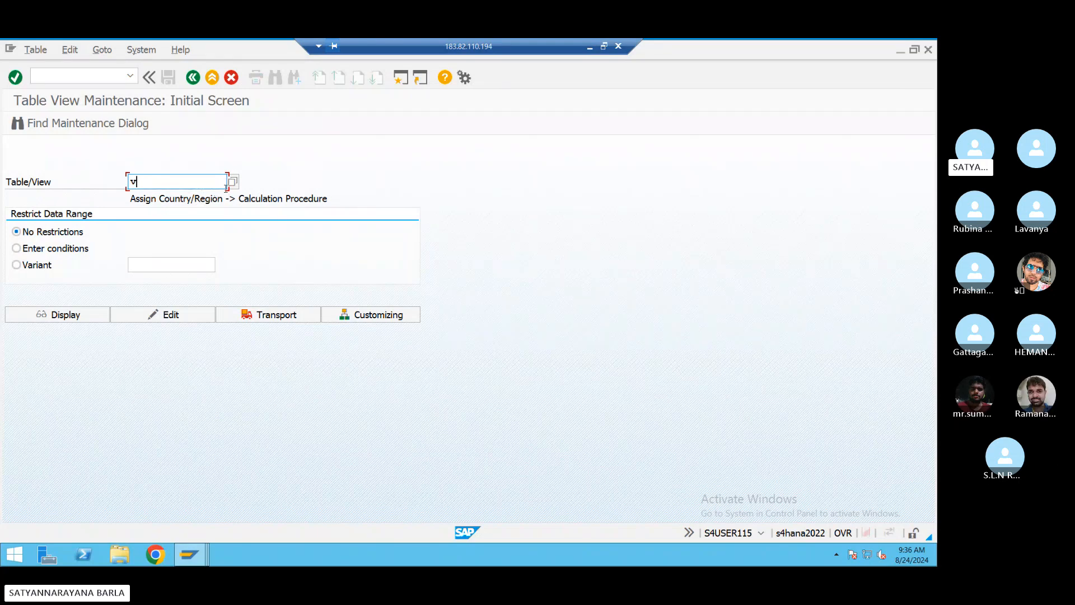
{"action": "type", "text": "_"}
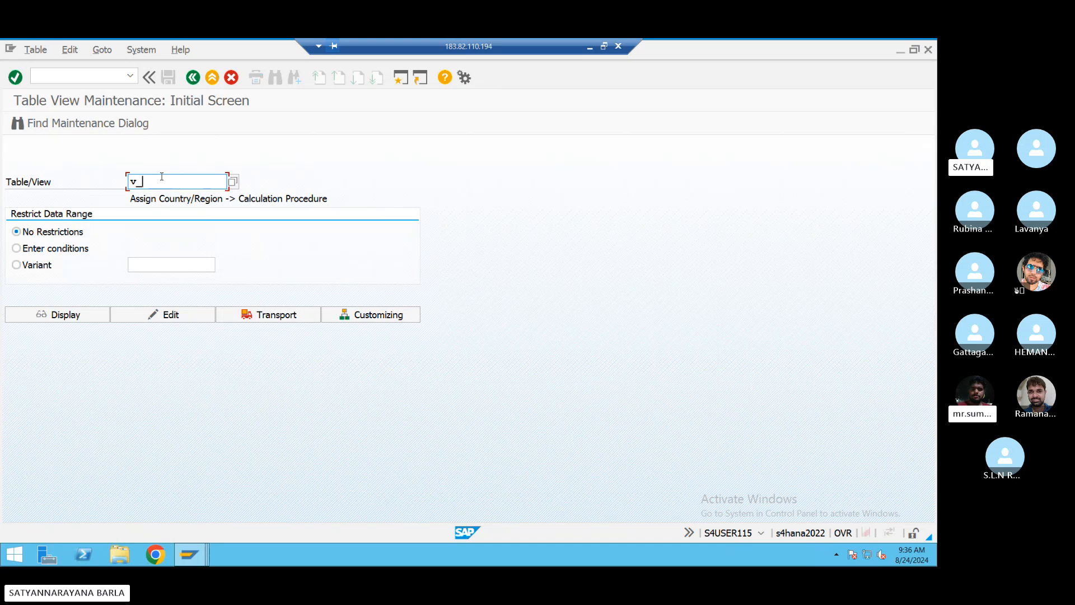
{"action": "type", "text": "t"}
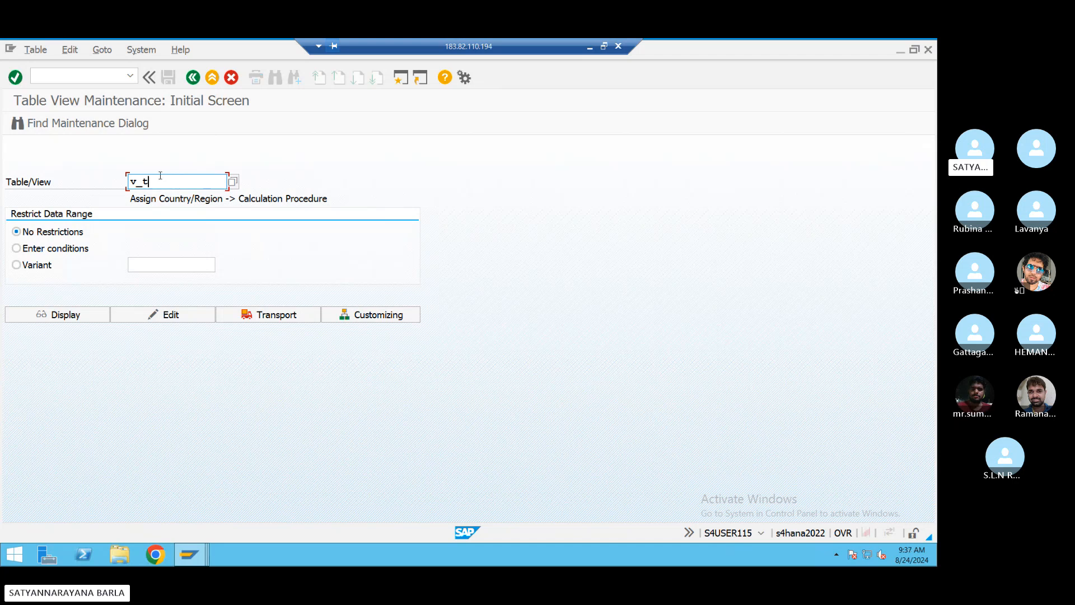
{"action": "type", "text": "40"}
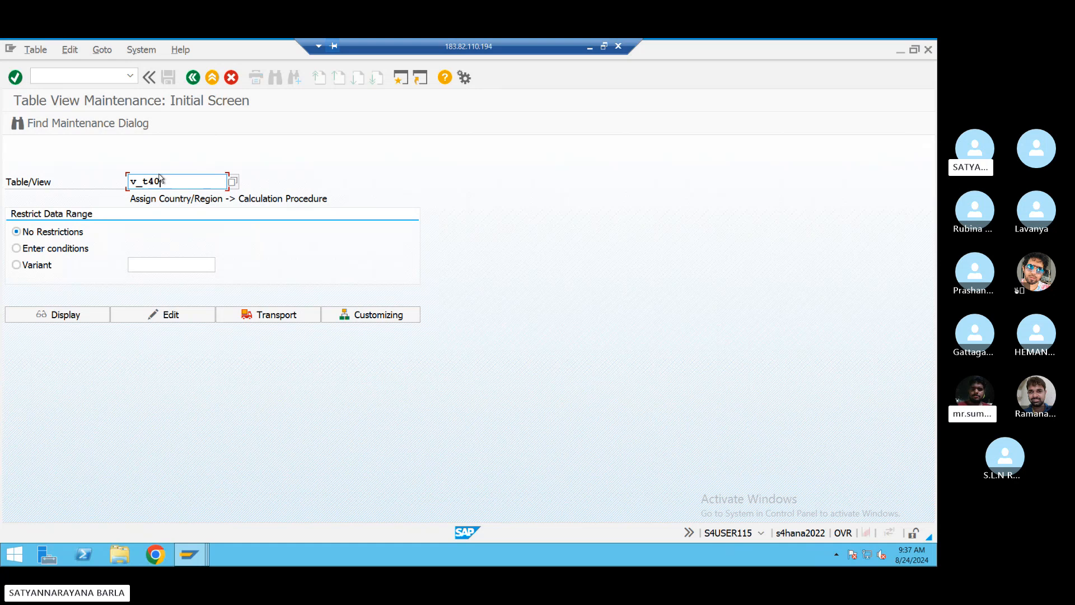
{"action": "type", "text": "v"}
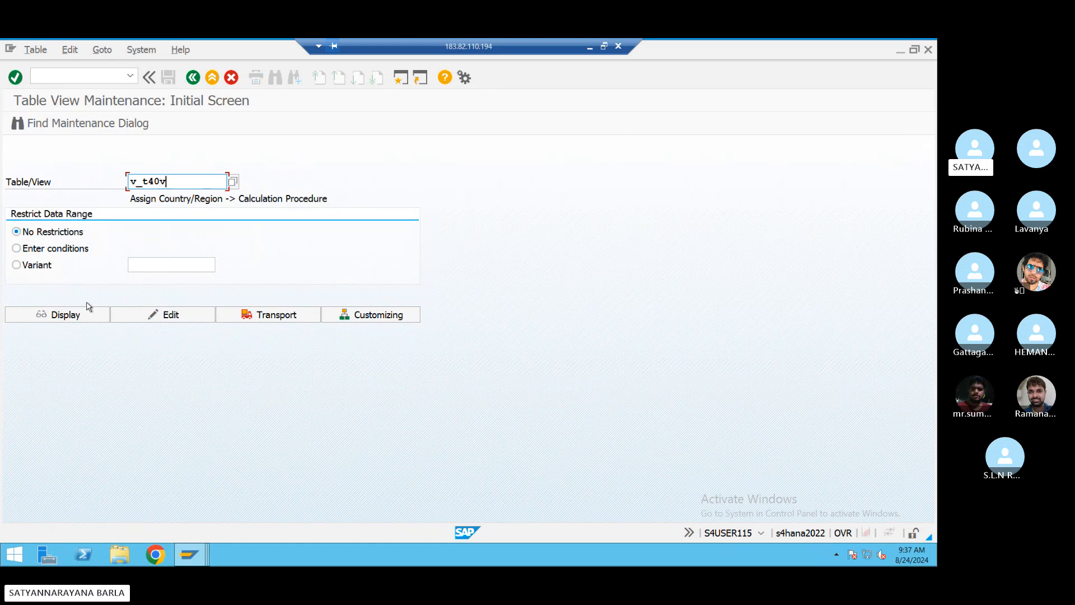
{"action": "left_click", "coordinate": [156, 314]}
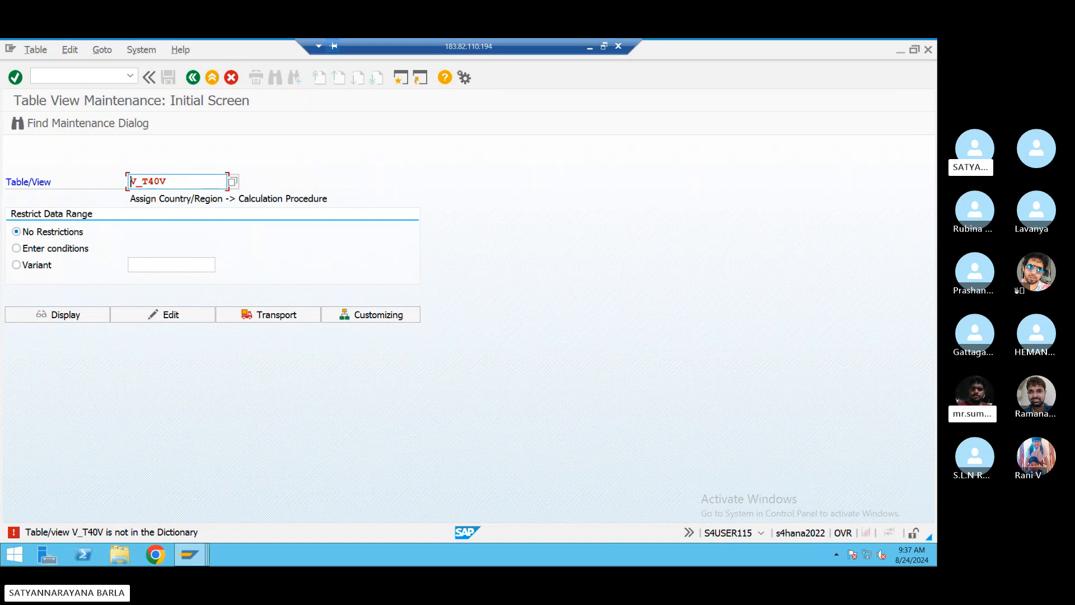
{"action": "left_click", "coordinate": [185, 556]}
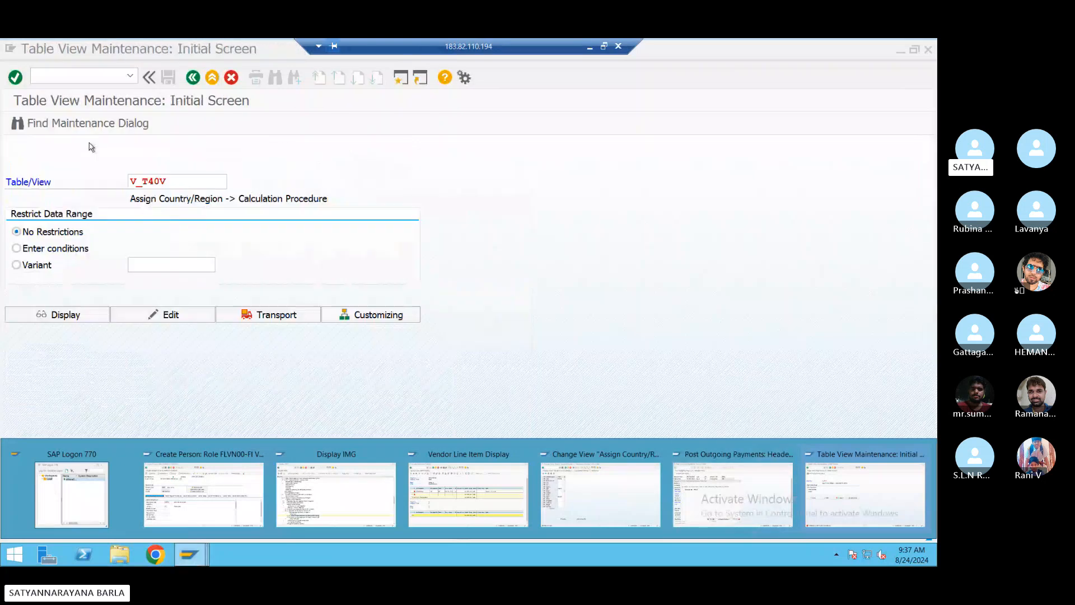
{"action": "left_click", "coordinate": [87, 80]}
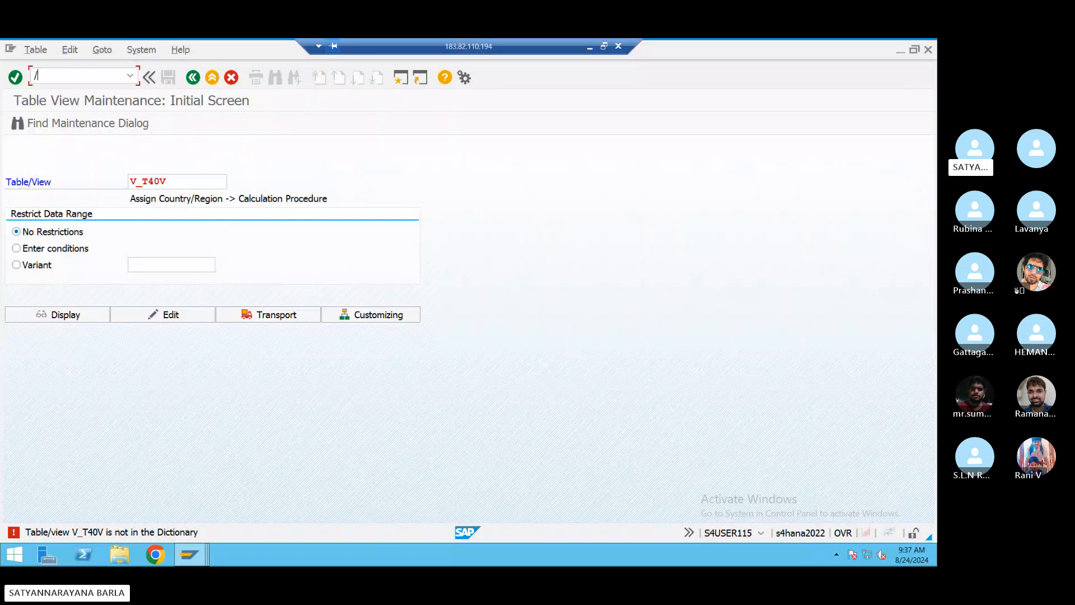
- Start OBC4 and use Position to locate and select field status variant BSN1
{"action": "type", "text": "d"}
{"action": "key", "text": "Return"}
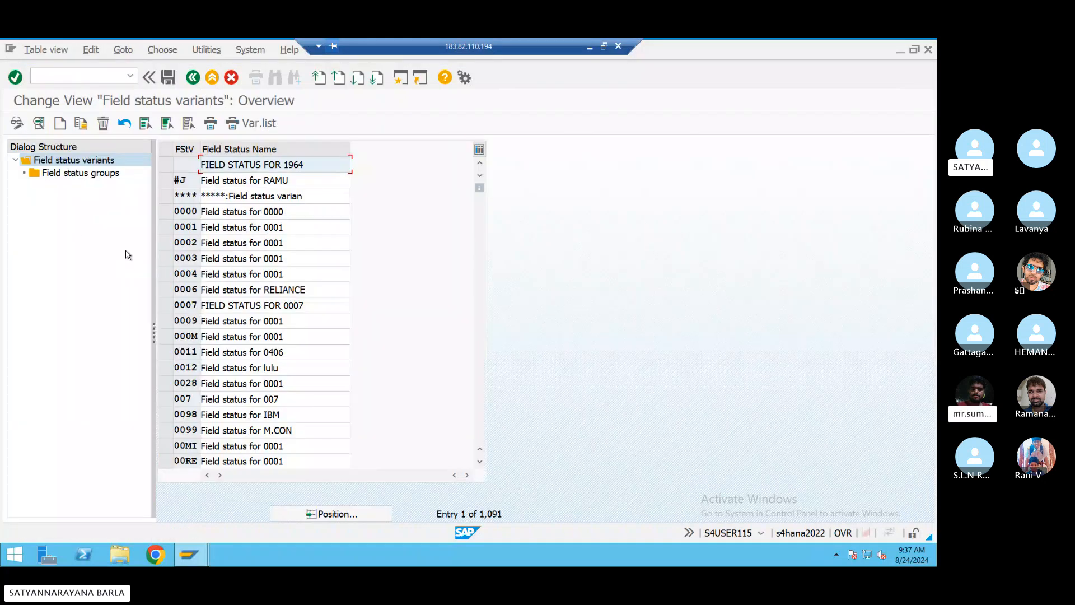
{"action": "left_click", "coordinate": [337, 514]}
{"action": "type", "text": "b"}
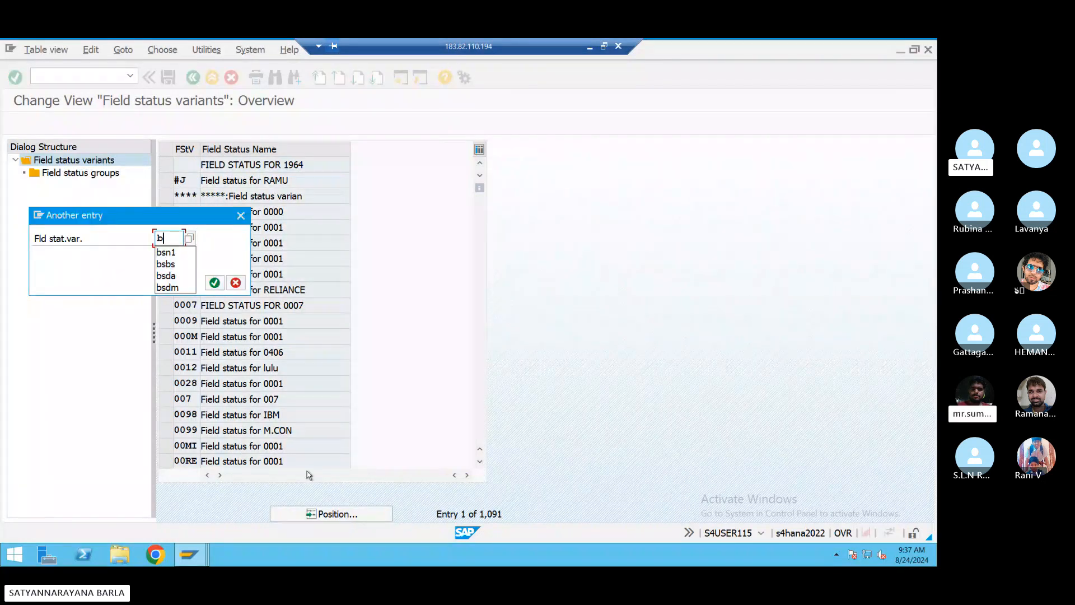
{"action": "type", "text": "s"}
{"action": "key", "text": "Return"}
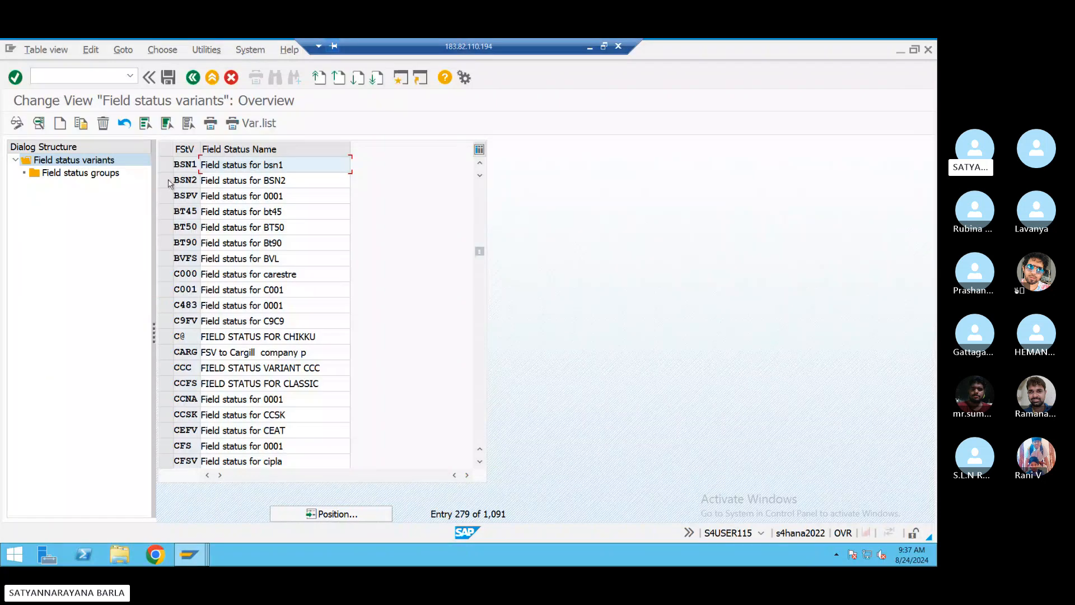
{"action": "left_click", "coordinate": [166, 165]}
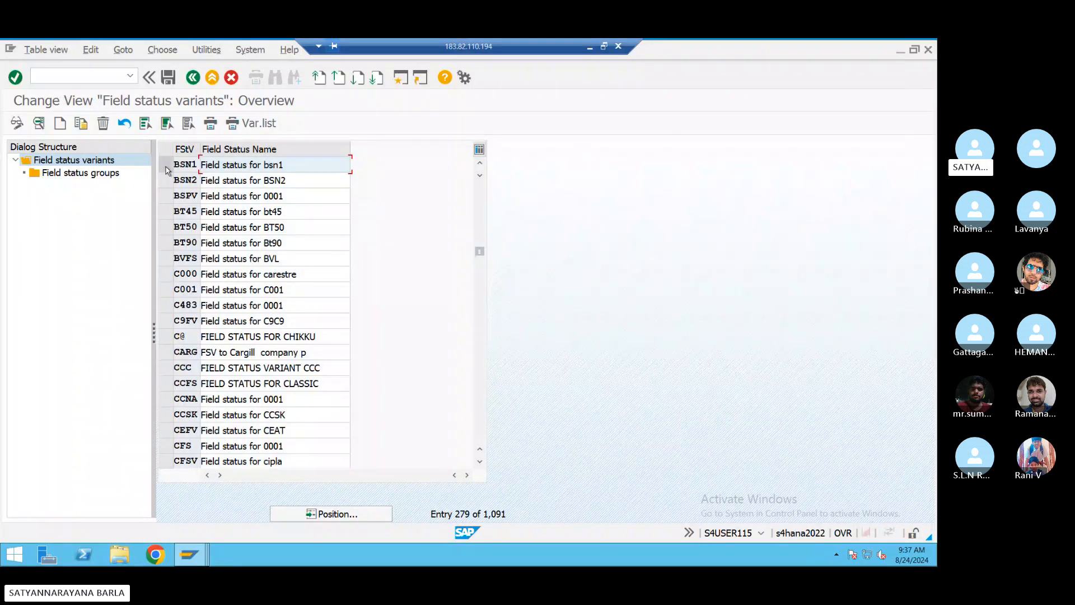
- In BSN1's group G005, confirm General Data Text is optional, then view Additional account assignments
{"action": "double_click", "coordinate": [84, 174]}
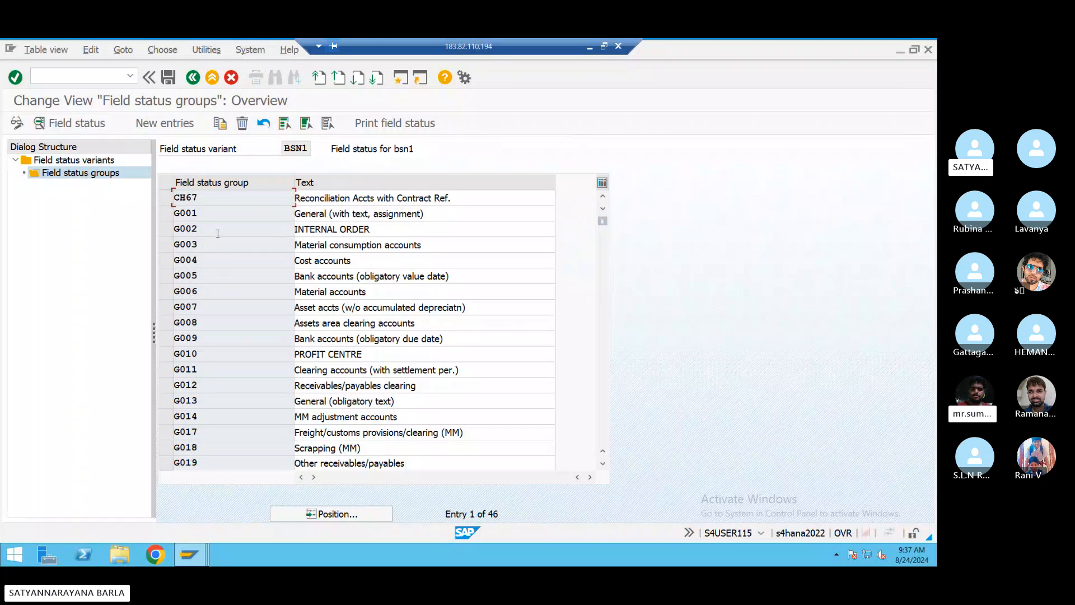
{"action": "double_click", "coordinate": [209, 277]}
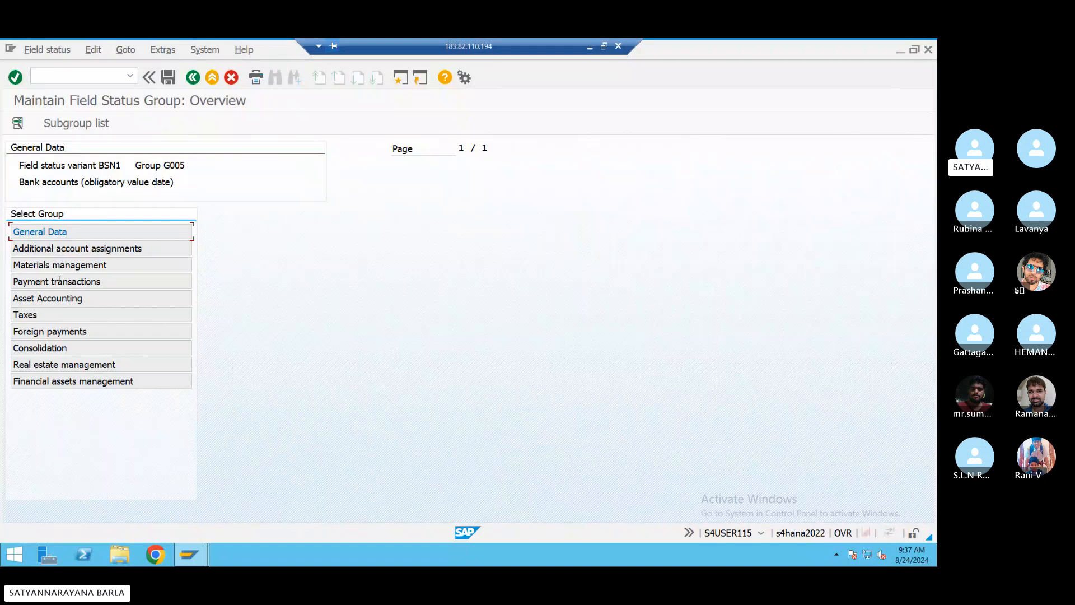
{"action": "double_click", "coordinate": [58, 234]}
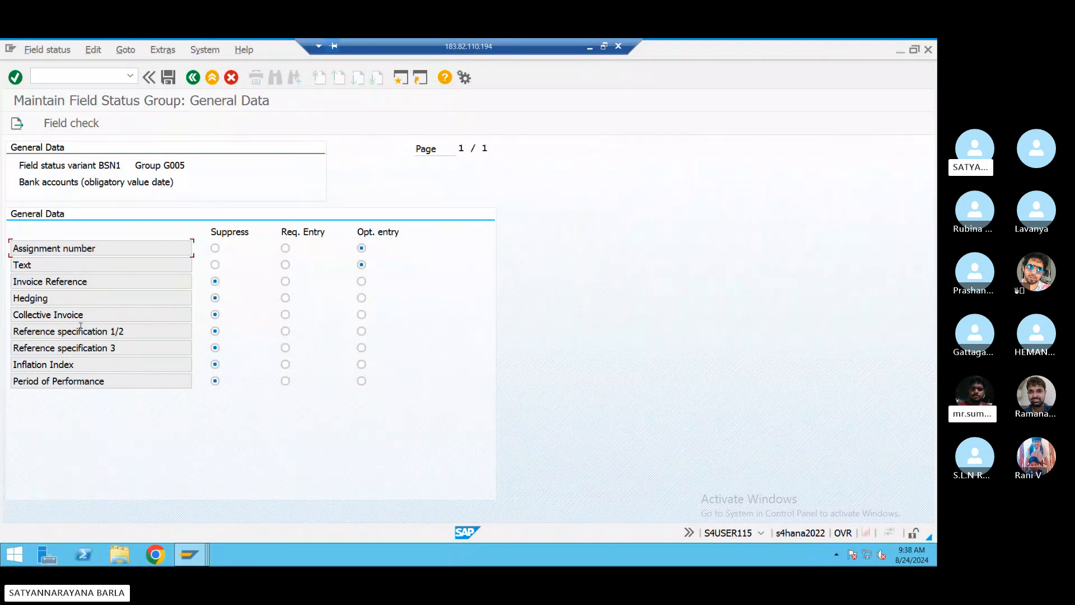
{"action": "left_click", "coordinate": [193, 77]}
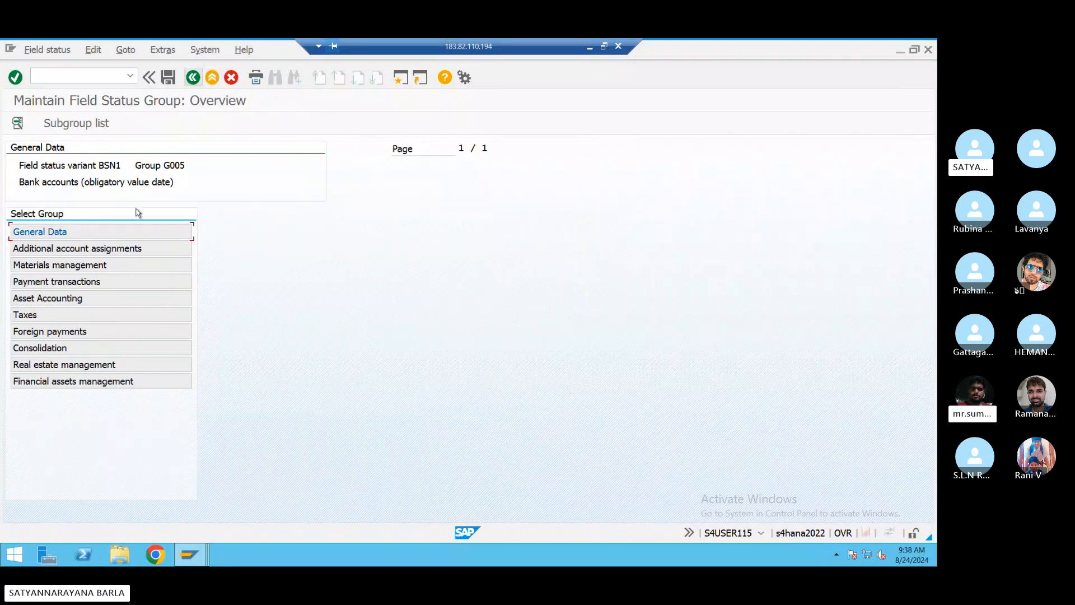
{"action": "double_click", "coordinate": [88, 249]}
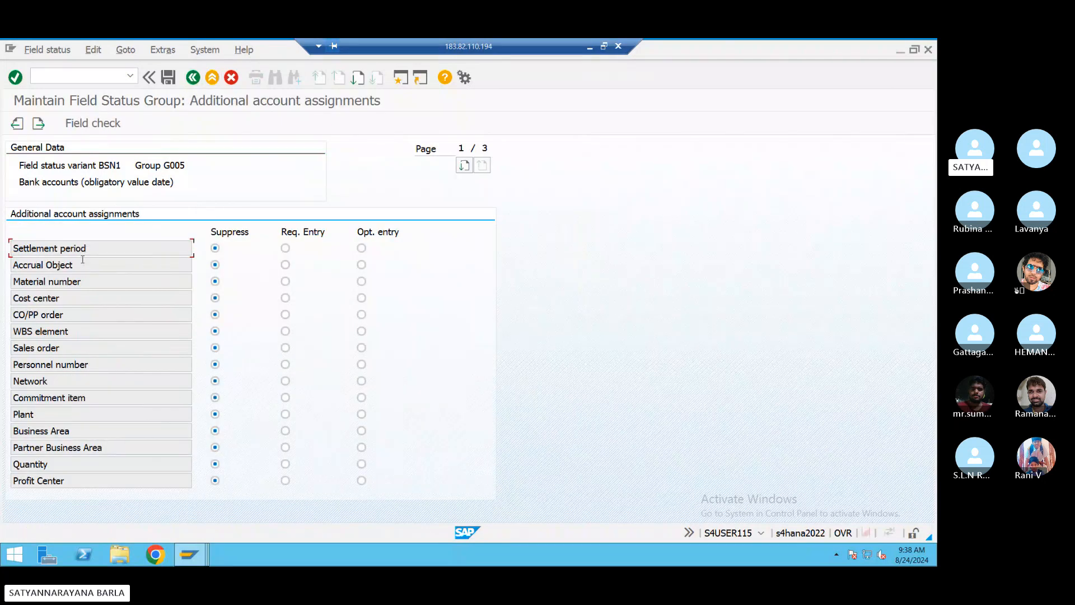
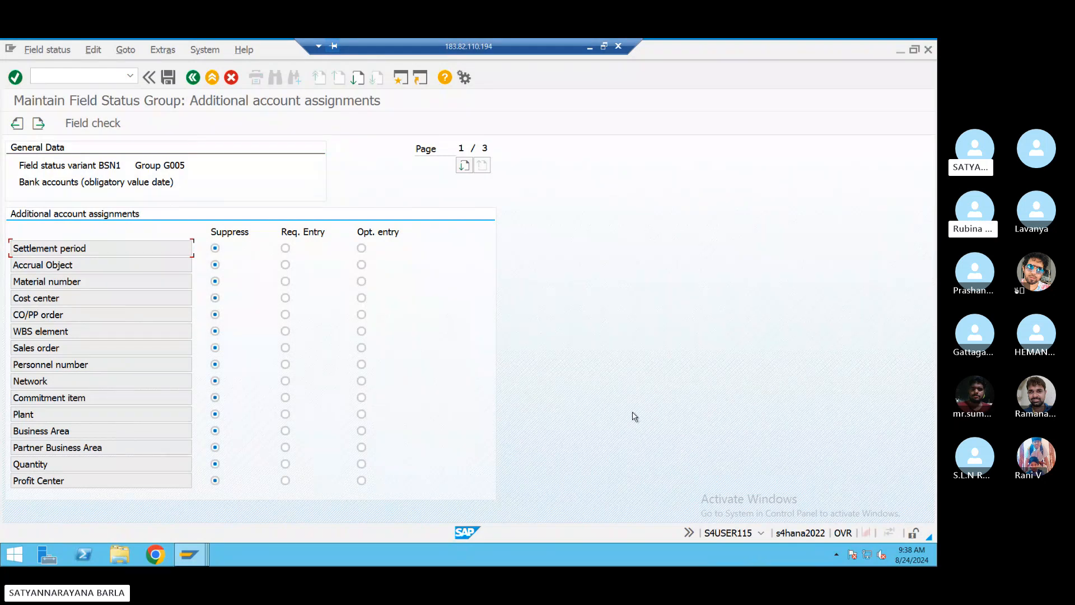
- On G005's last assignment page, make Segment optional, save under the customizing request, and go back with /n
{"action": "key", "text": "Page_Down"}
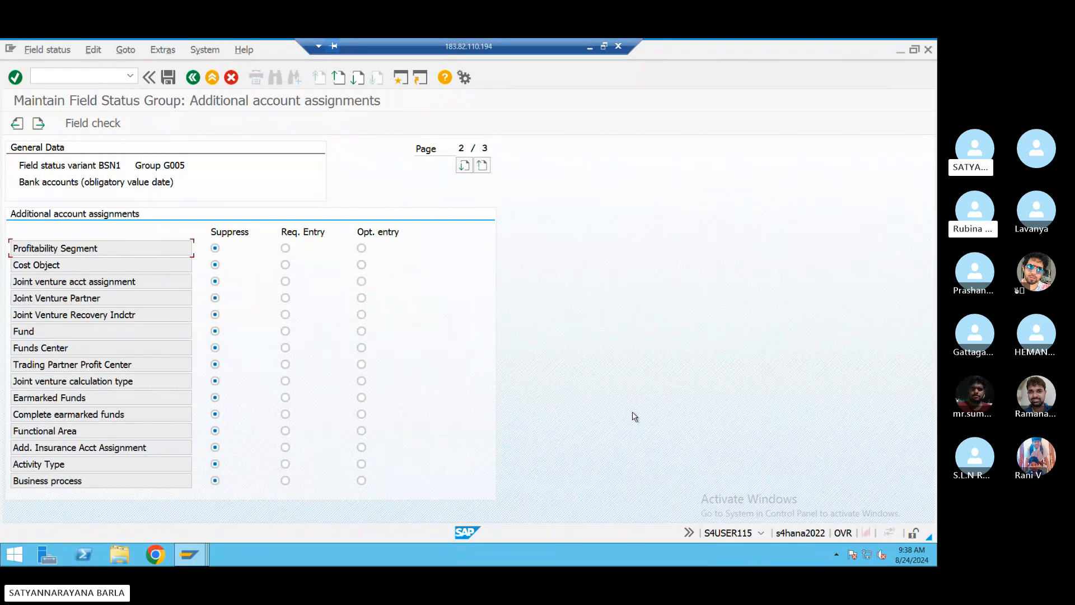
{"action": "key", "text": "Page_Down"}
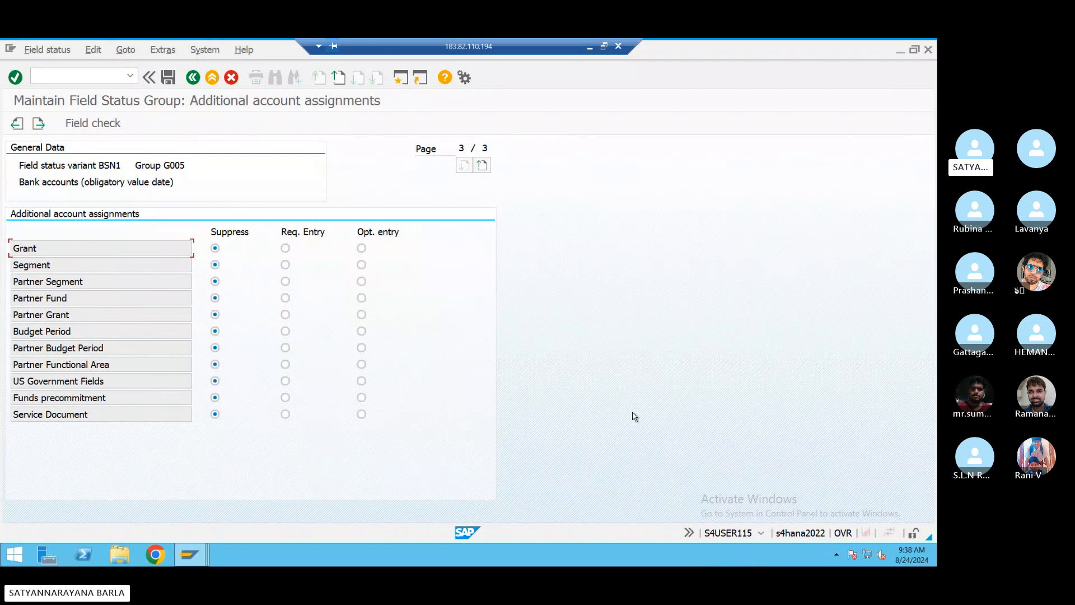
{"action": "key", "text": "Page_Up"}
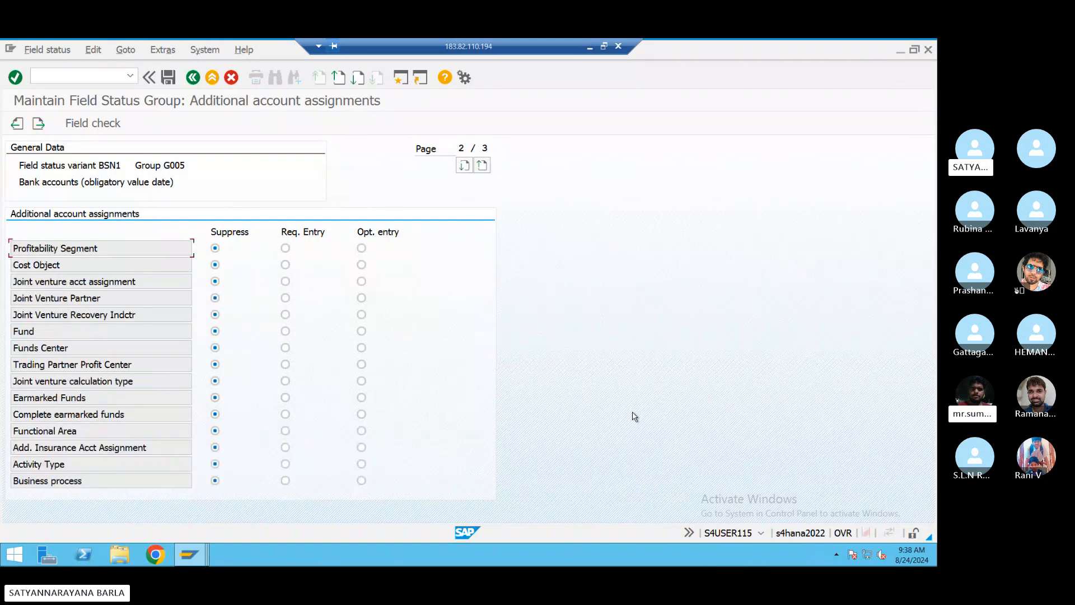
{"action": "key", "text": "Page_Down"}
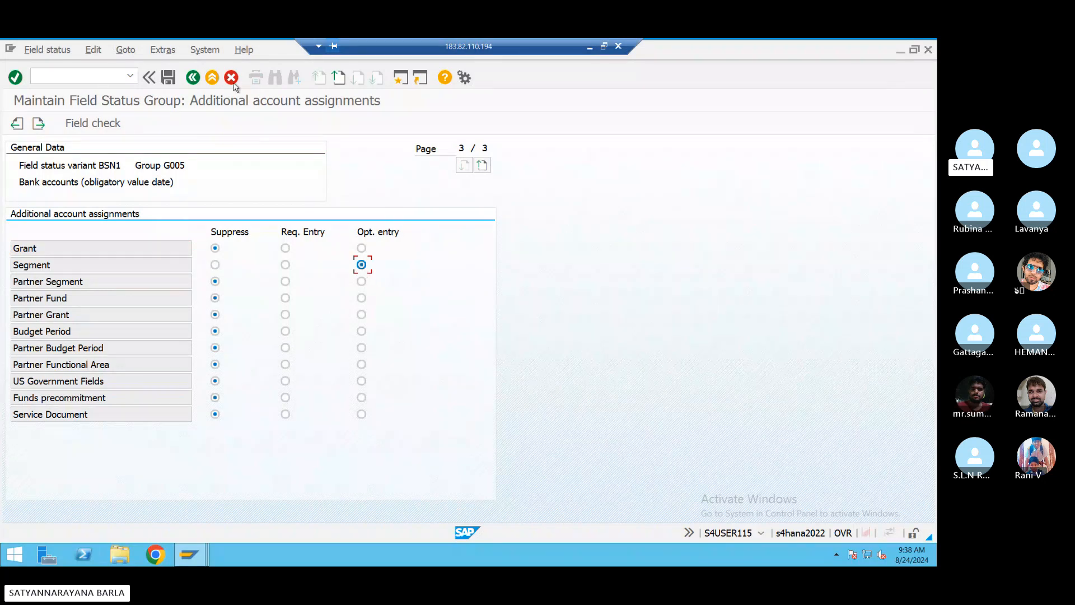
{"action": "left_click", "coordinate": [169, 79]}
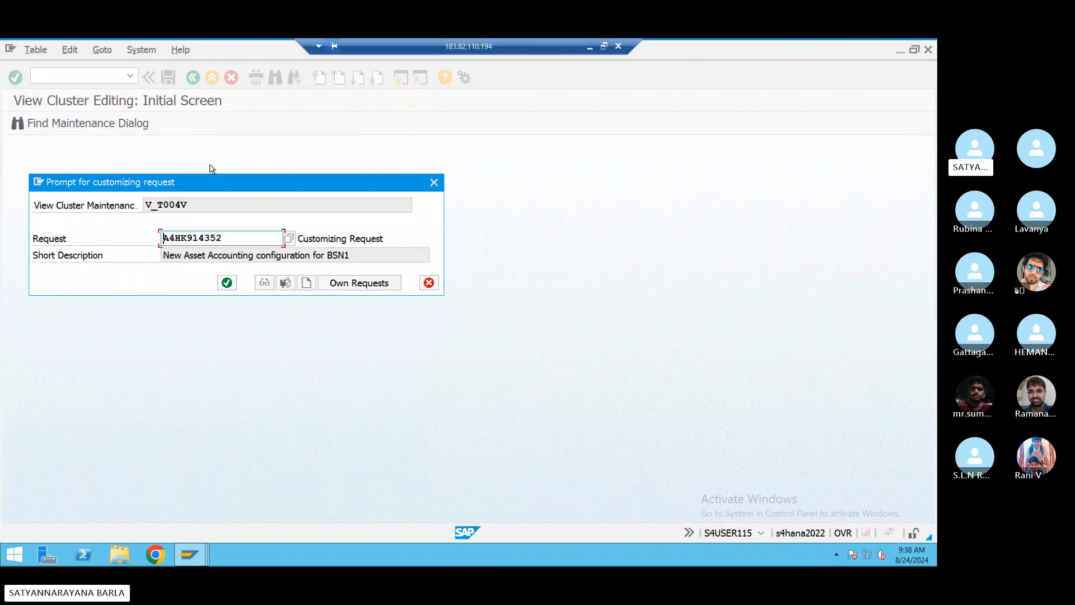
{"action": "key", "text": "Return"}
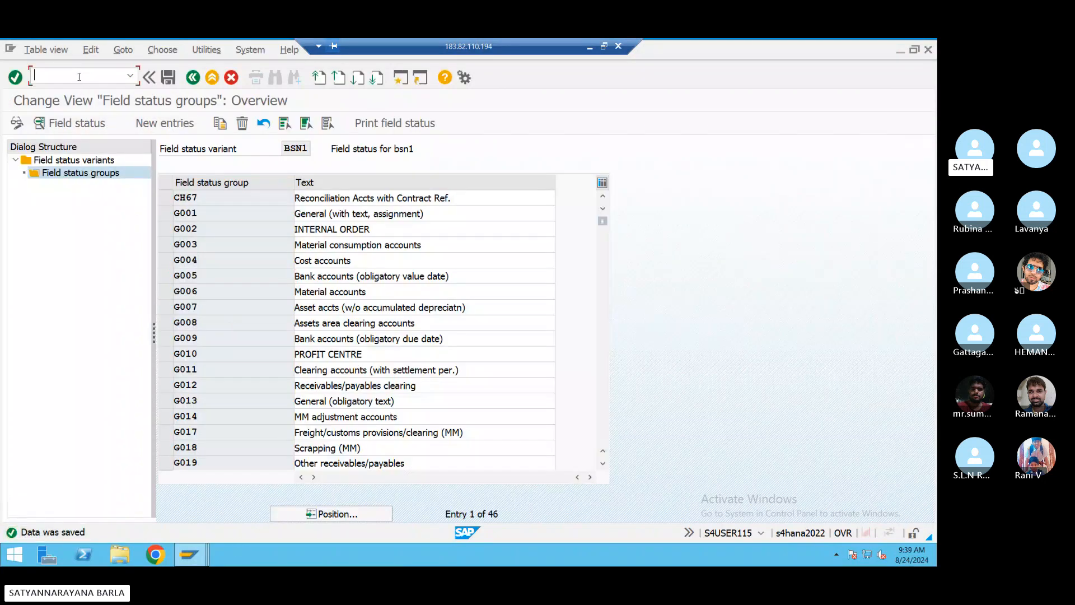
{"action": "type", "text": "/n"}
{"action": "key", "text": "Return"}
- Start F-53 and enter date 24.08.2024, reference REF4543, clearing text 'payment' and bank account 200101
{"action": "type", "text": "f-53"}
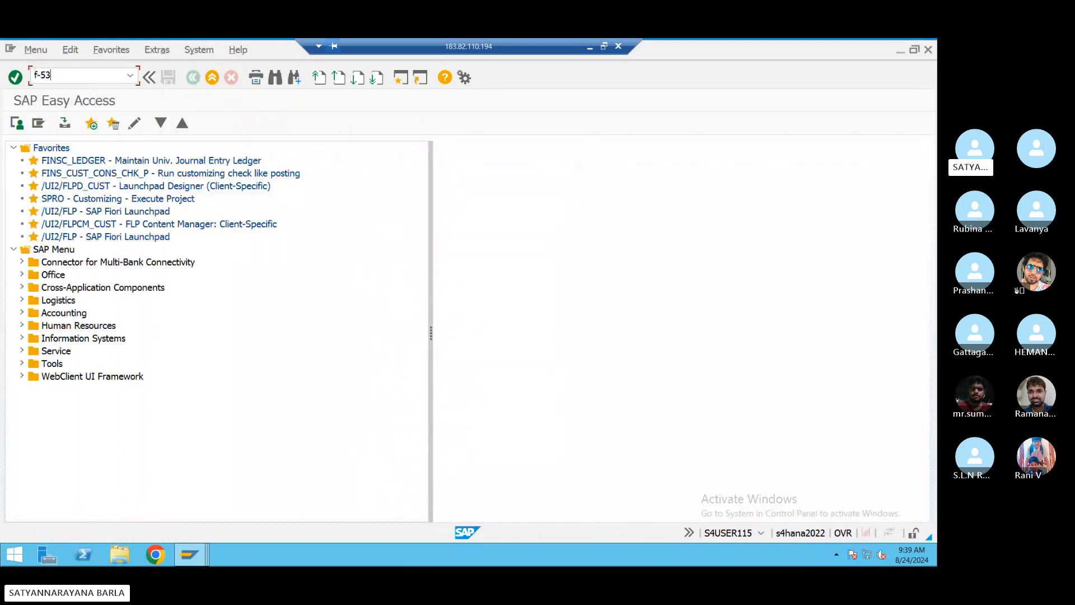
{"action": "key", "text": "Return"}
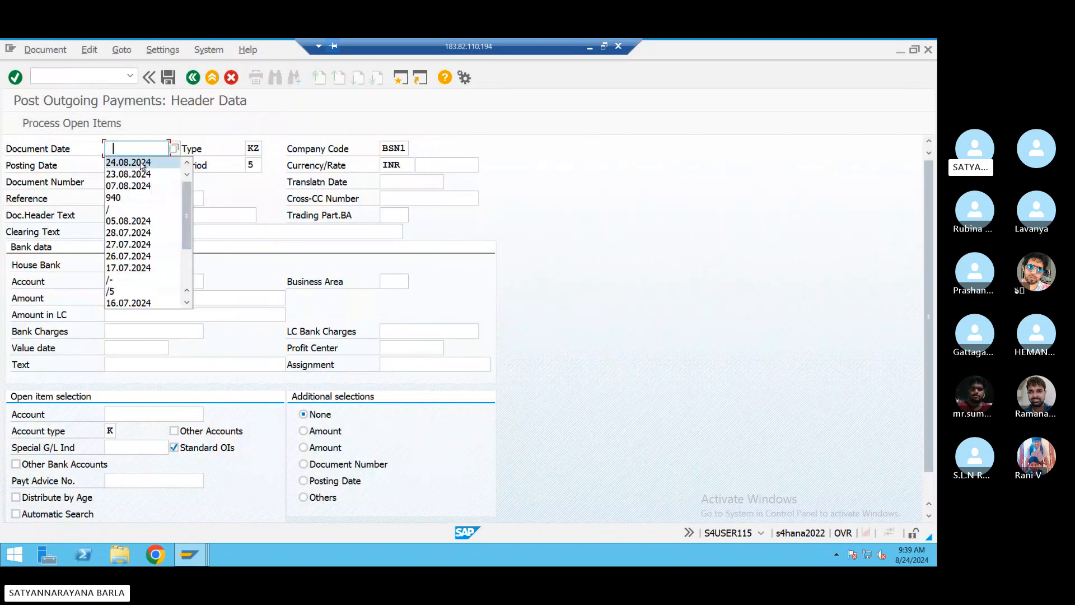
{"action": "left_click", "coordinate": [142, 163]}
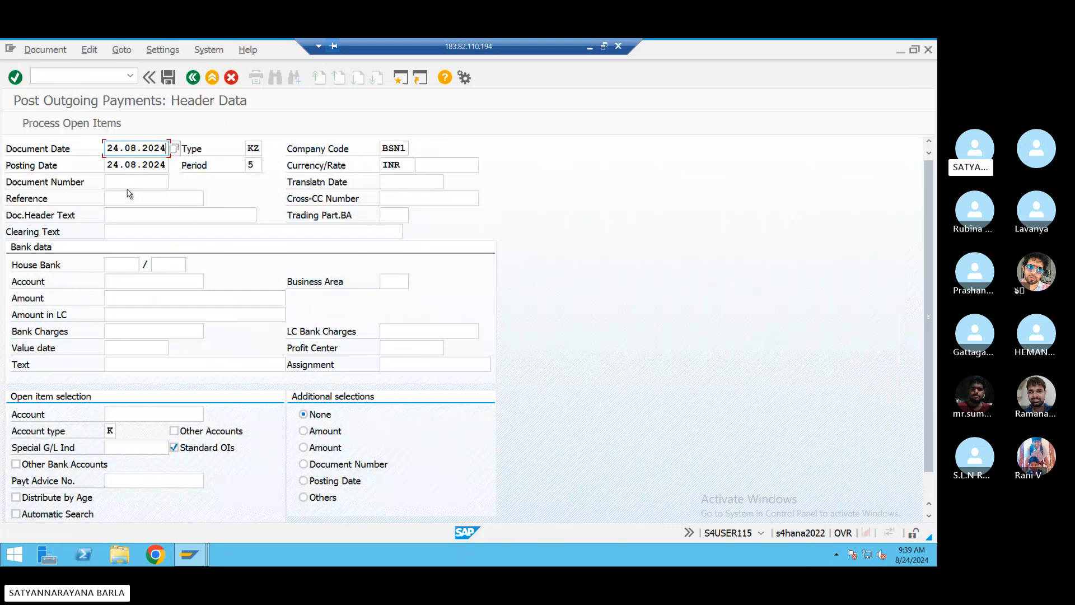
{"action": "left_click", "coordinate": [130, 199]}
{"action": "left_click", "coordinate": [129, 213]}
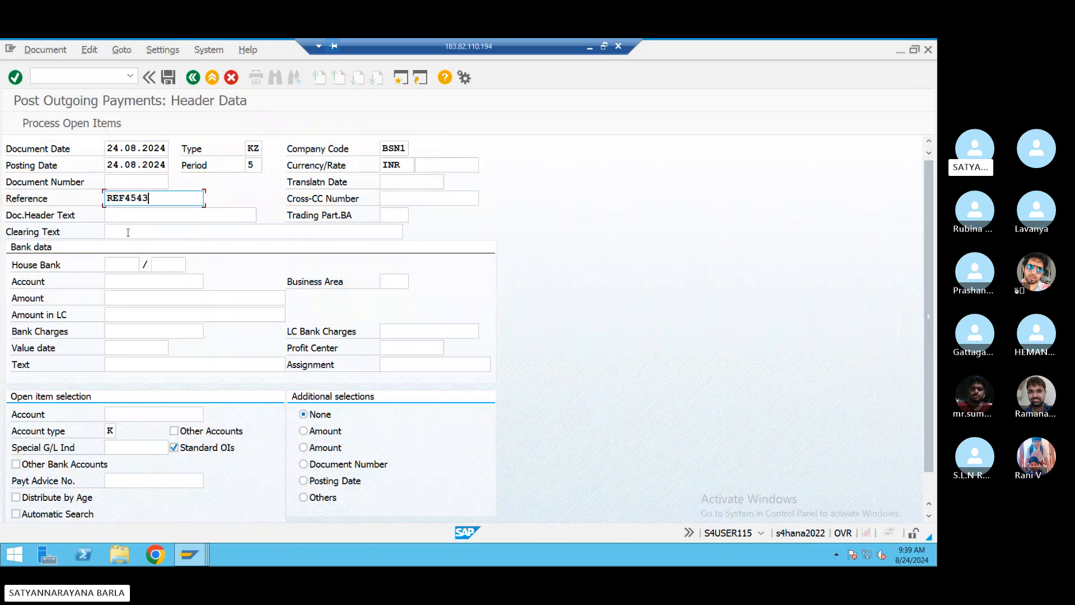
{"action": "left_click", "coordinate": [128, 233]}
{"action": "left_click", "coordinate": [129, 242]}
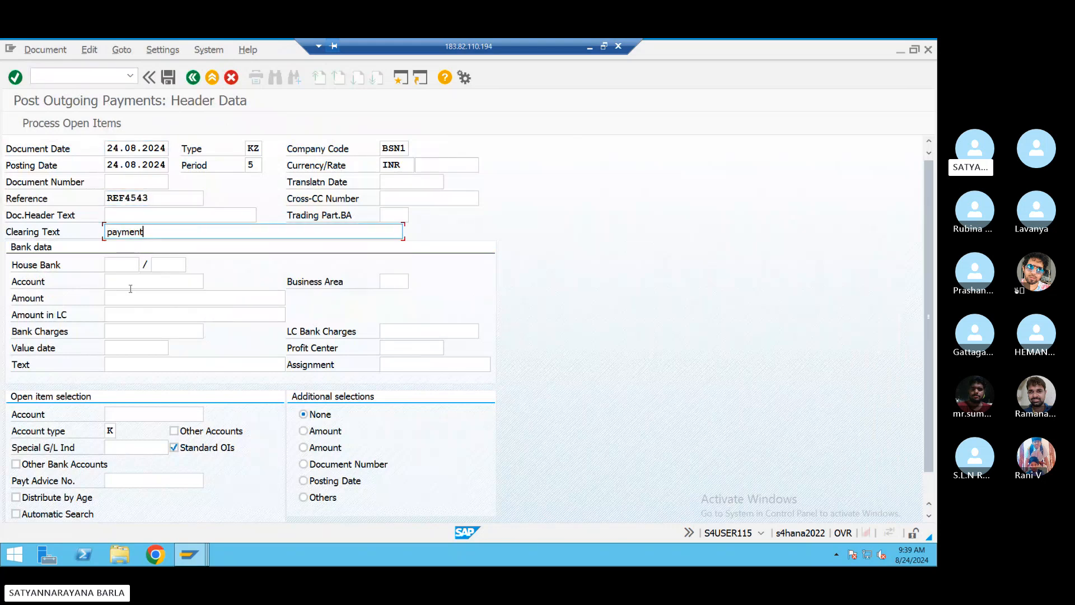
{"action": "left_click", "coordinate": [130, 281]}
{"action": "left_click", "coordinate": [132, 291]}
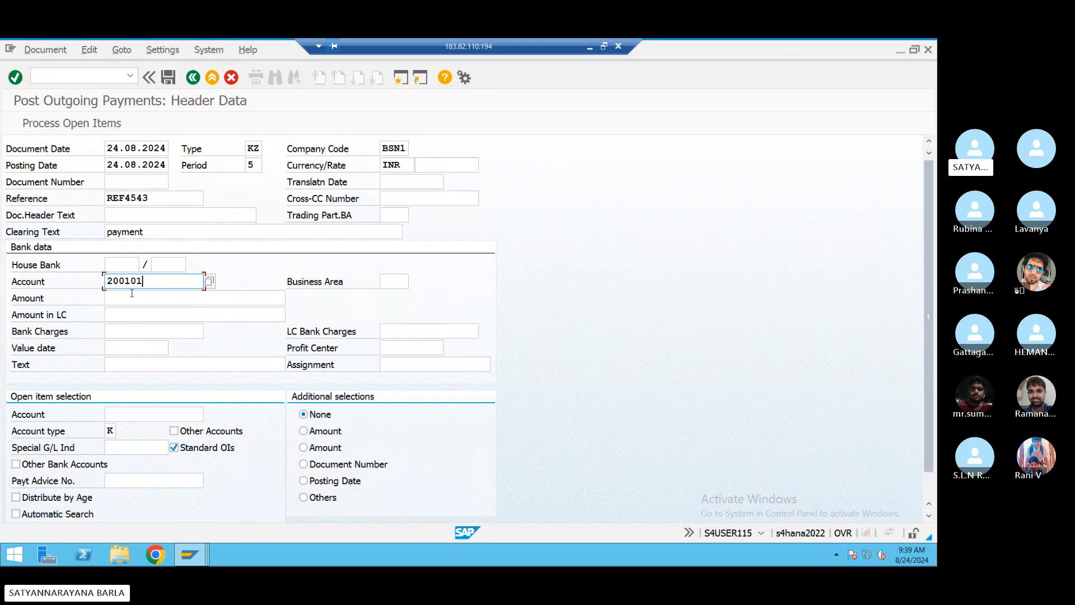
- Enter amount 10000, item text 'payment' and the vendor account, then process open items and read error F5394
{"action": "left_click", "coordinate": [130, 299]}
{"action": "left_click", "coordinate": [130, 309]}
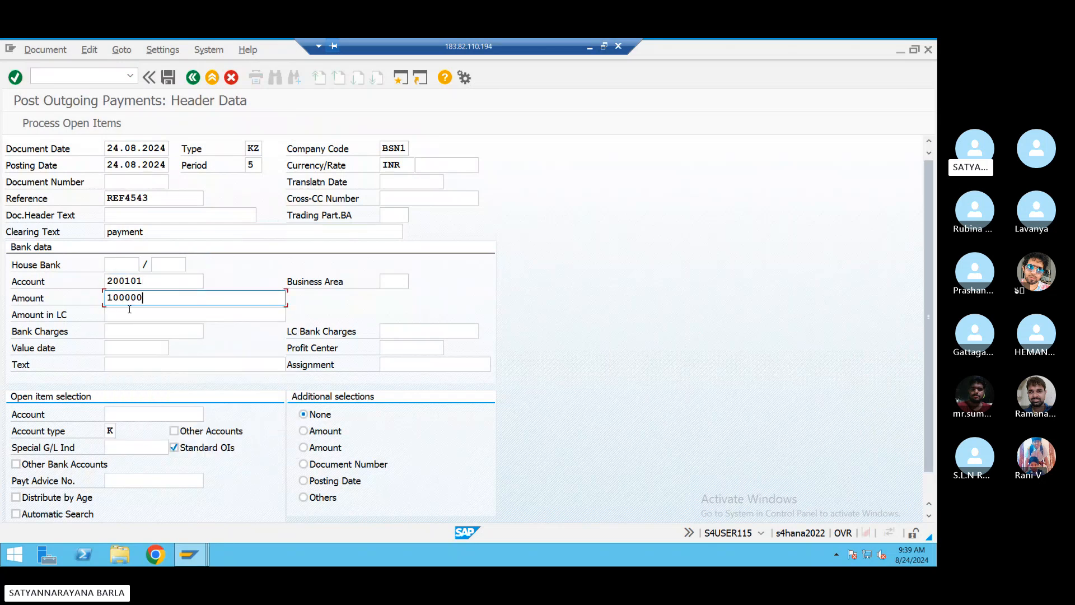
{"action": "key", "text": "BackSpace"}
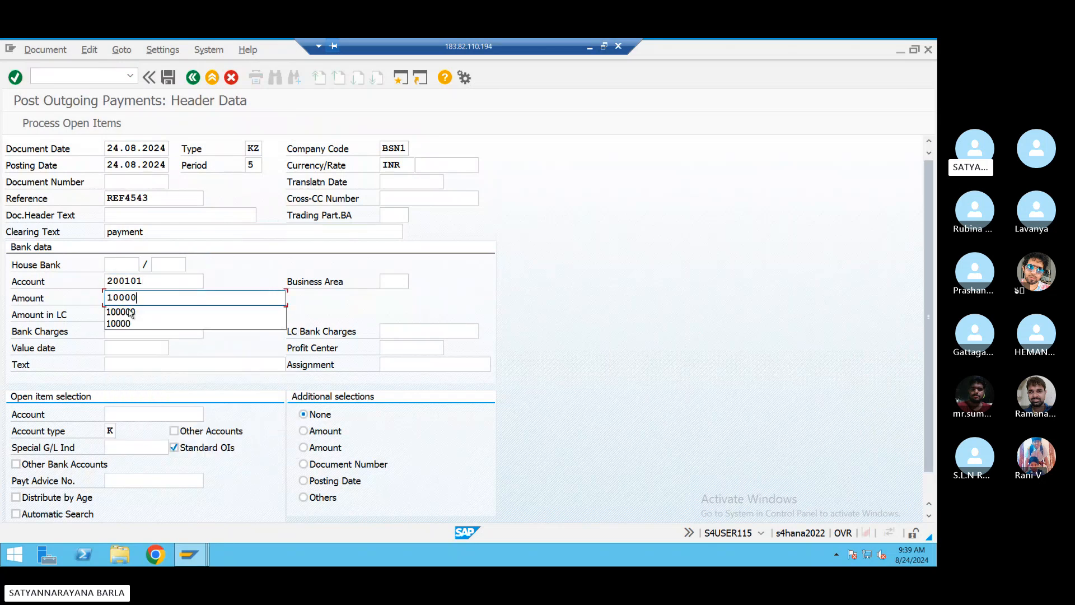
{"action": "left_click", "coordinate": [130, 369]}
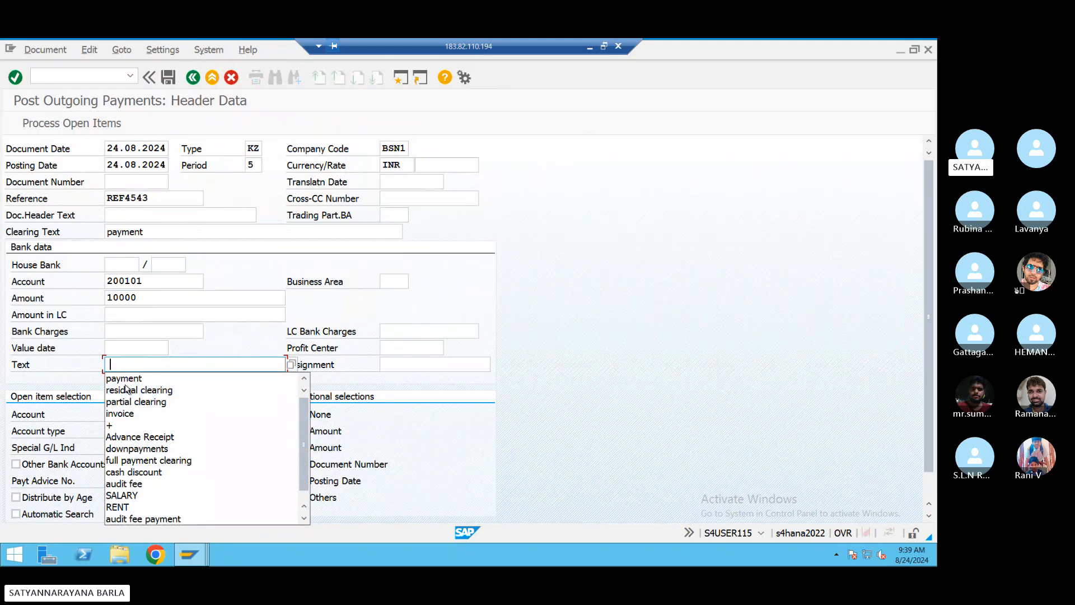
{"action": "left_click", "coordinate": [128, 376]}
{"action": "left_click", "coordinate": [120, 418]}
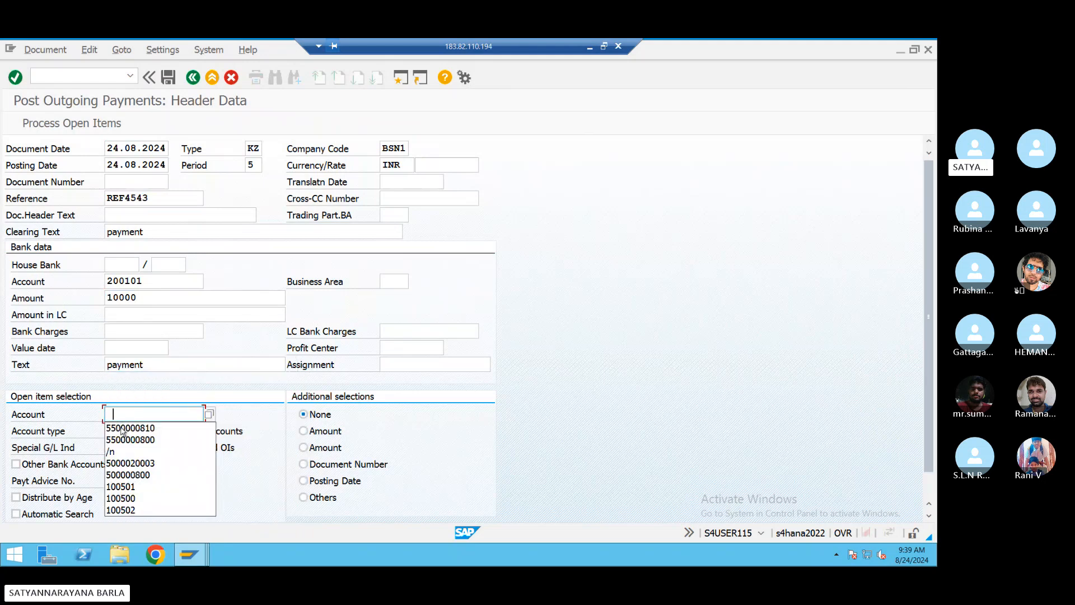
{"action": "left_click", "coordinate": [122, 430]}
{"action": "left_click", "coordinate": [51, 123]}
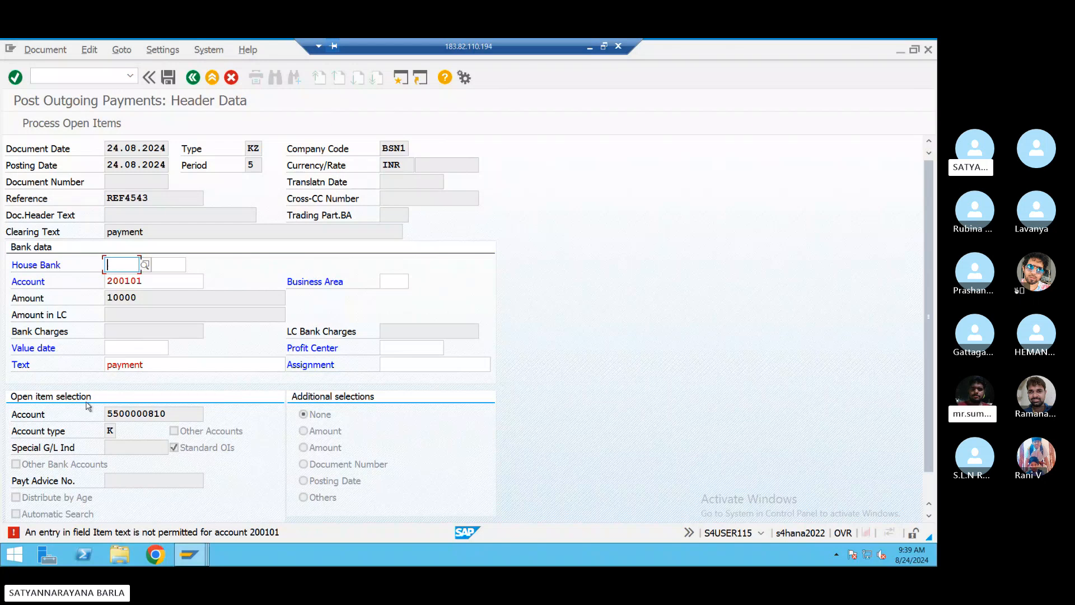
{"action": "left_click", "coordinate": [69, 535]}
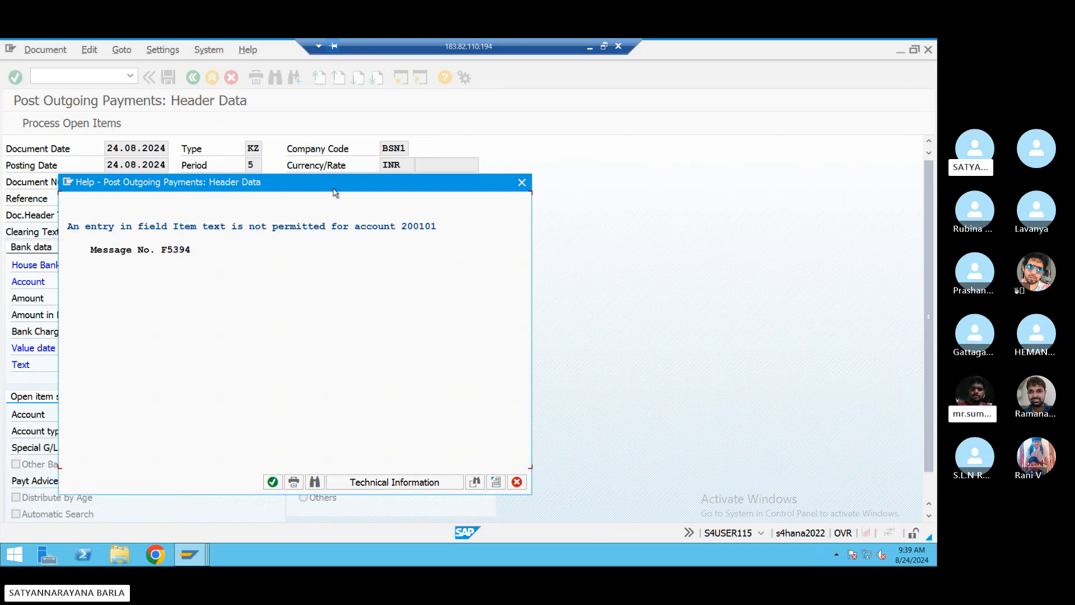
{"action": "left_click_drag", "start_coordinate": [335, 188], "coordinate": [466, 180]}
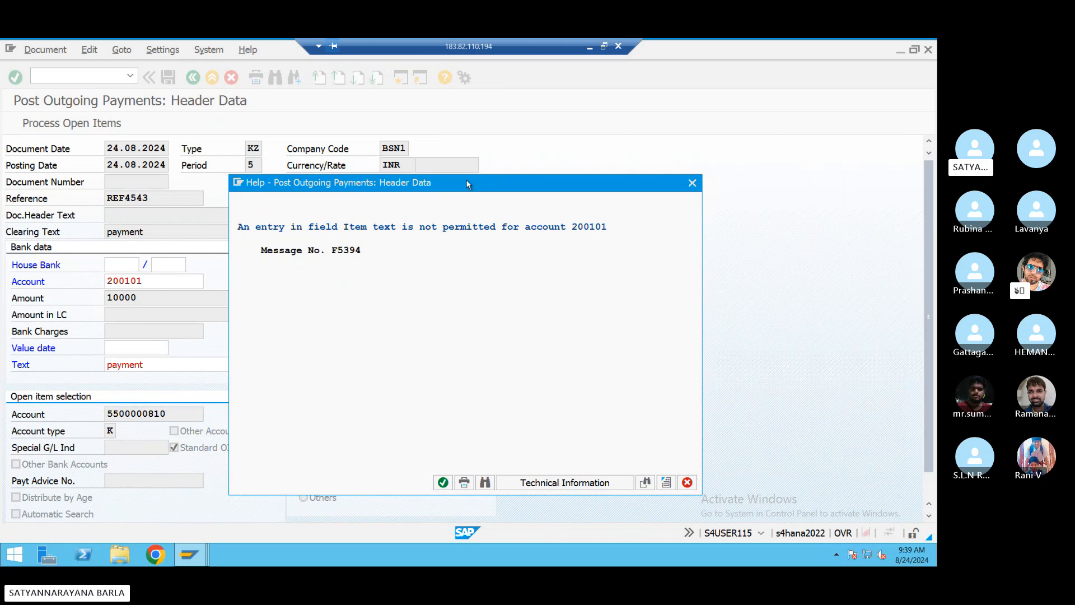
{"action": "mouse_move", "coordinate": [466, 184]}
{"action": "left_mouse_down"}
{"action": "mouse_move", "coordinate": [597, 177]}
{"action": "mouse_move", "coordinate": [470, 184]}
{"action": "left_mouse_up"}
{"action": "left_click_drag", "start_coordinate": [403, 167], "coordinate": [422, 134]}
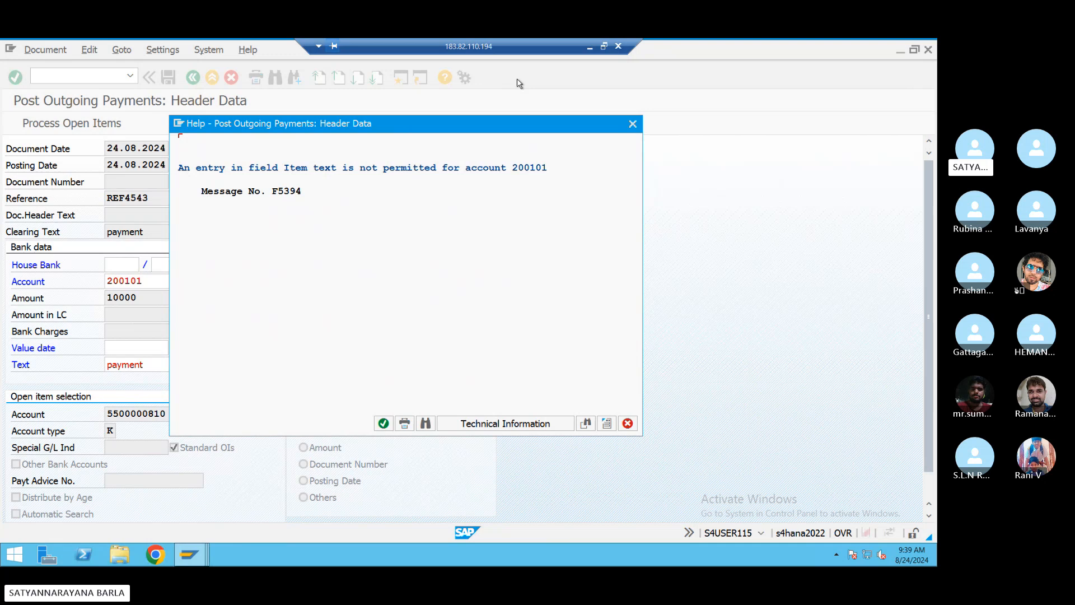
{"action": "left_click", "coordinate": [603, 45]}
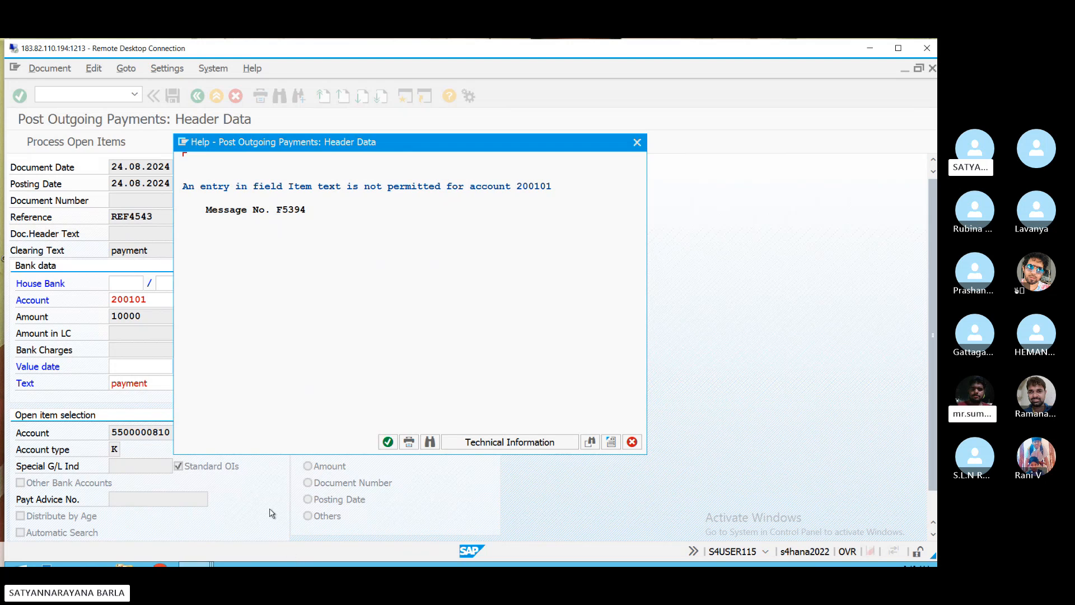
{"action": "key", "text": "super+shift+s"}
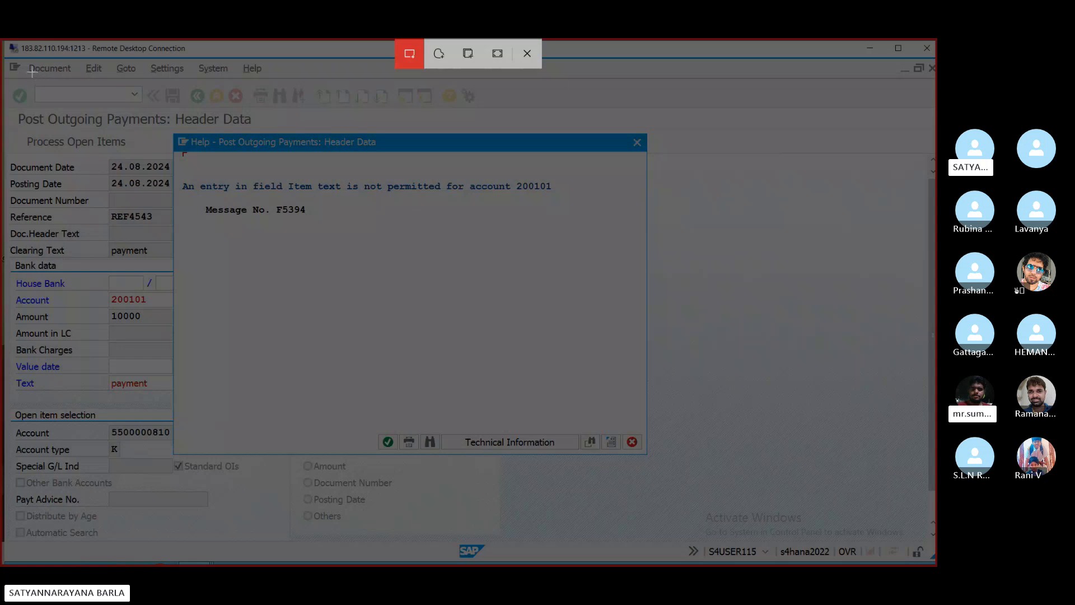
{"action": "left_click_drag", "start_coordinate": [33, 72], "coordinate": [837, 519]}
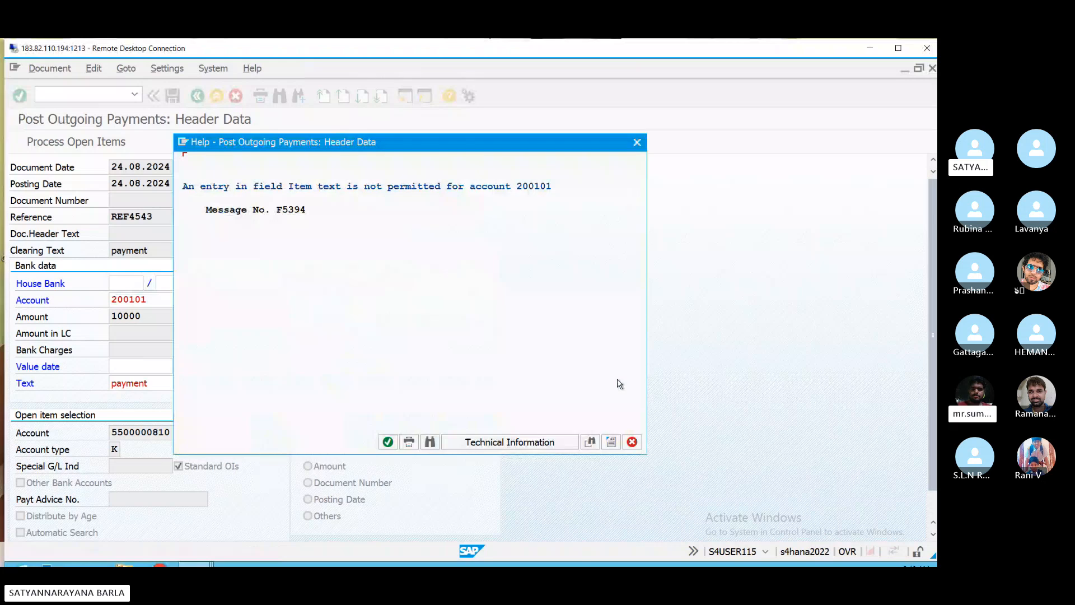
{"action": "left_click", "coordinate": [637, 143]}
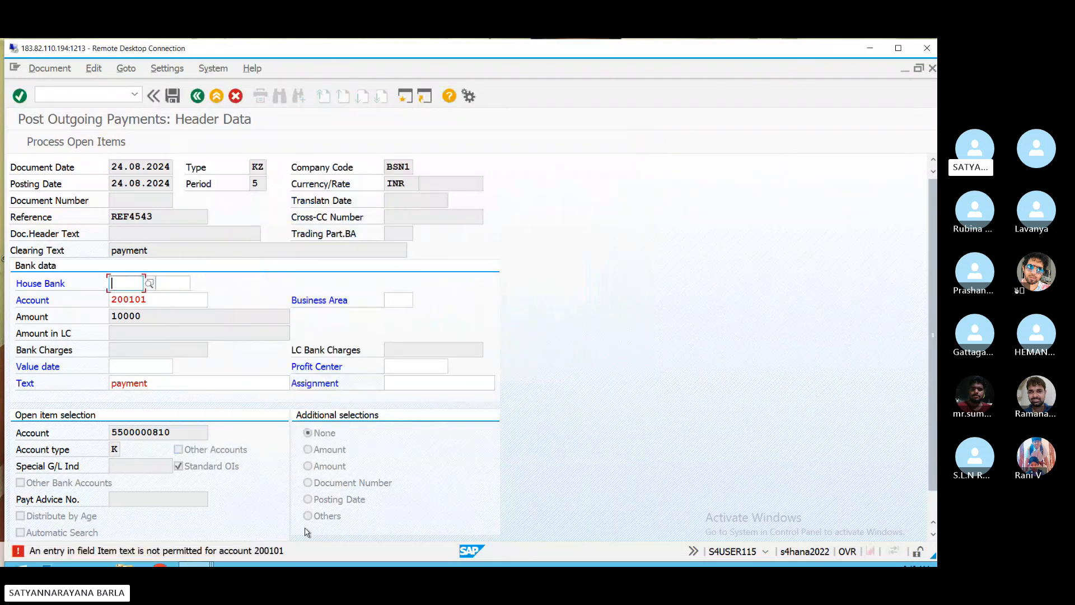
{"action": "left_click", "coordinate": [897, 48]}
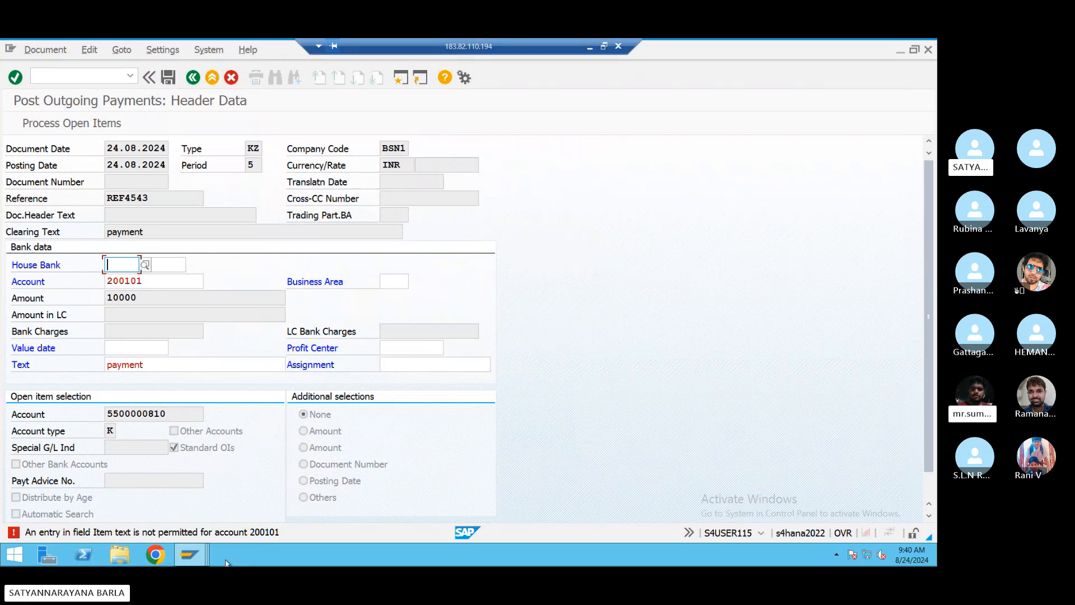
- Switch to the Display IMG session and start OBC4 for field status variants
{"action": "mouse_move", "coordinate": [197, 560]}
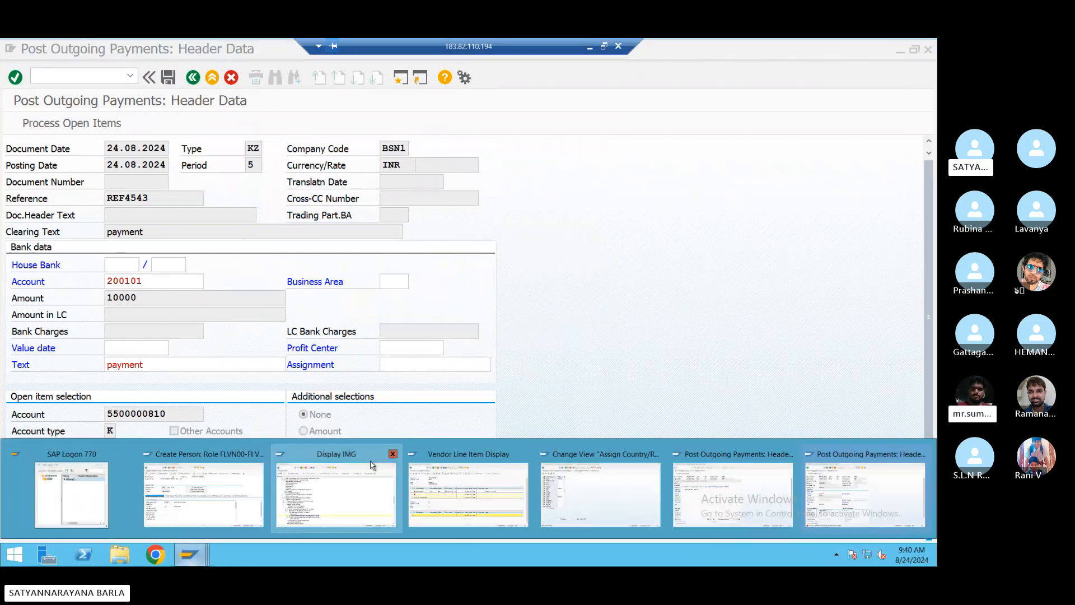
{"action": "left_click", "coordinate": [340, 499]}
{"action": "left_click", "coordinate": [97, 78]}
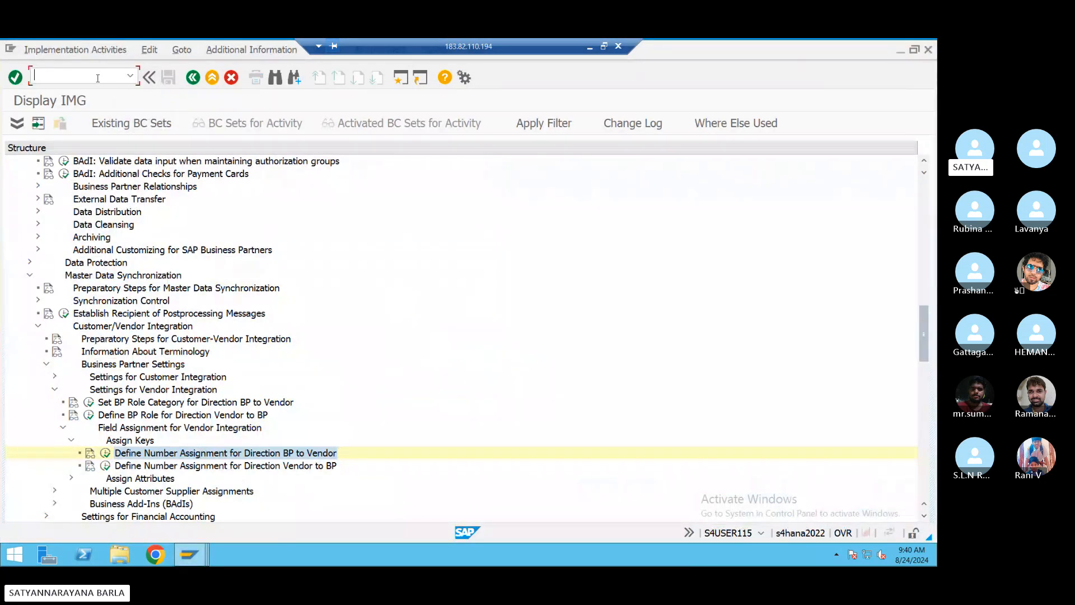
{"action": "type", "text": "/nobc4"}
{"action": "key", "text": "Return"}
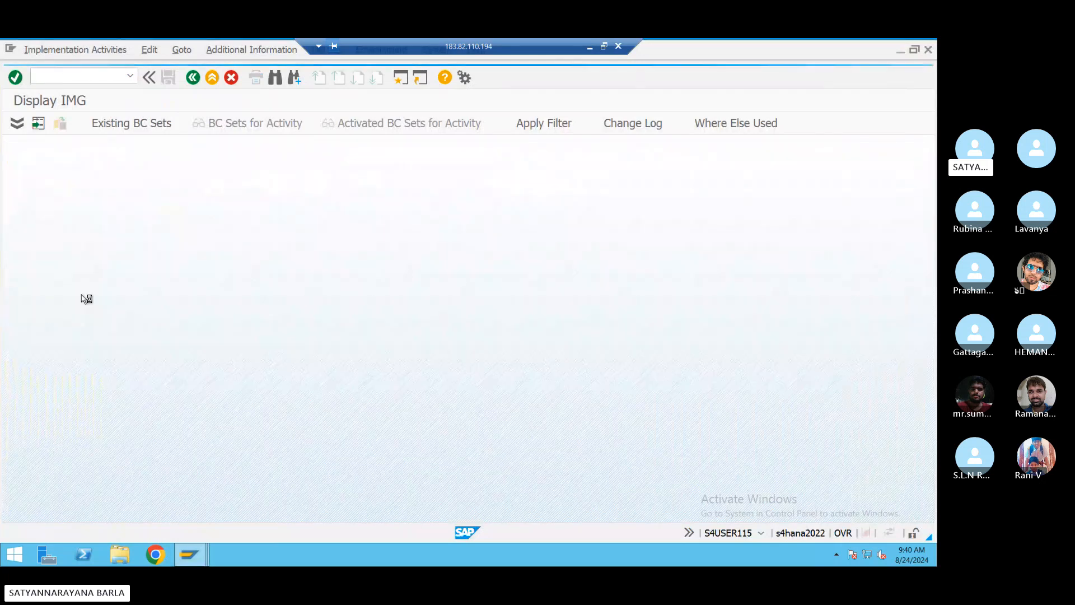
- Position to variant BSN1, list its field status groups and open group G005
{"action": "left_click", "coordinate": [361, 513]}
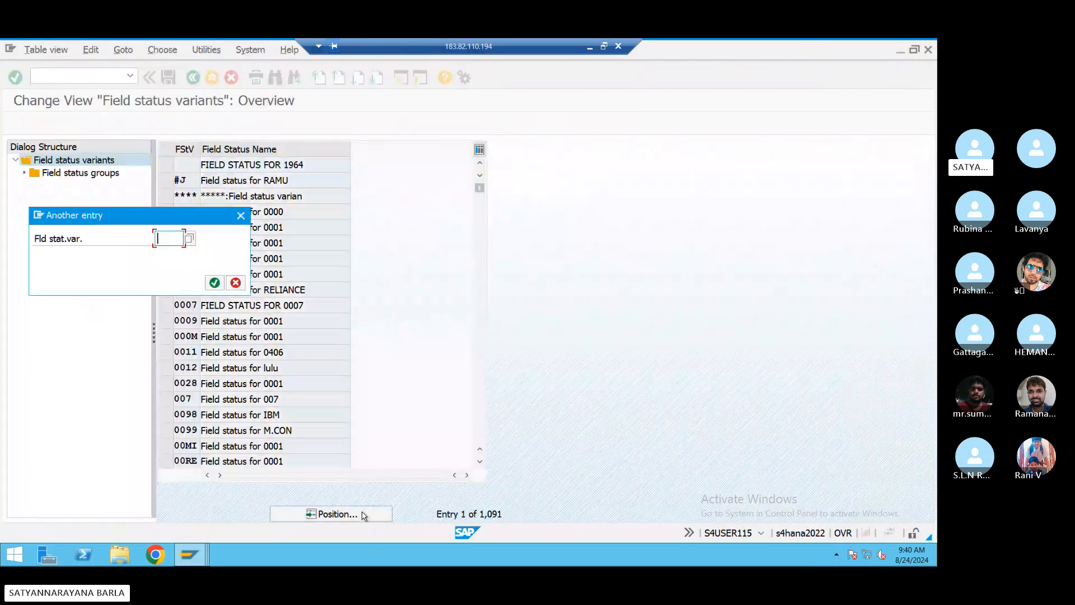
{"action": "type", "text": "bsn1"}
{"action": "key", "text": "Return"}
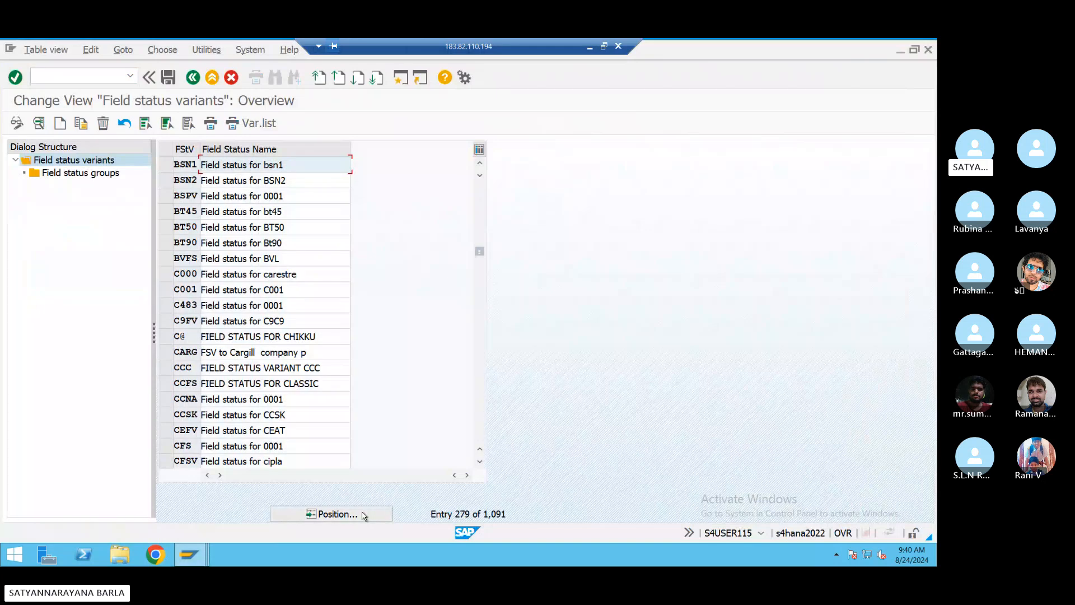
{"action": "left_click", "coordinate": [166, 164]}
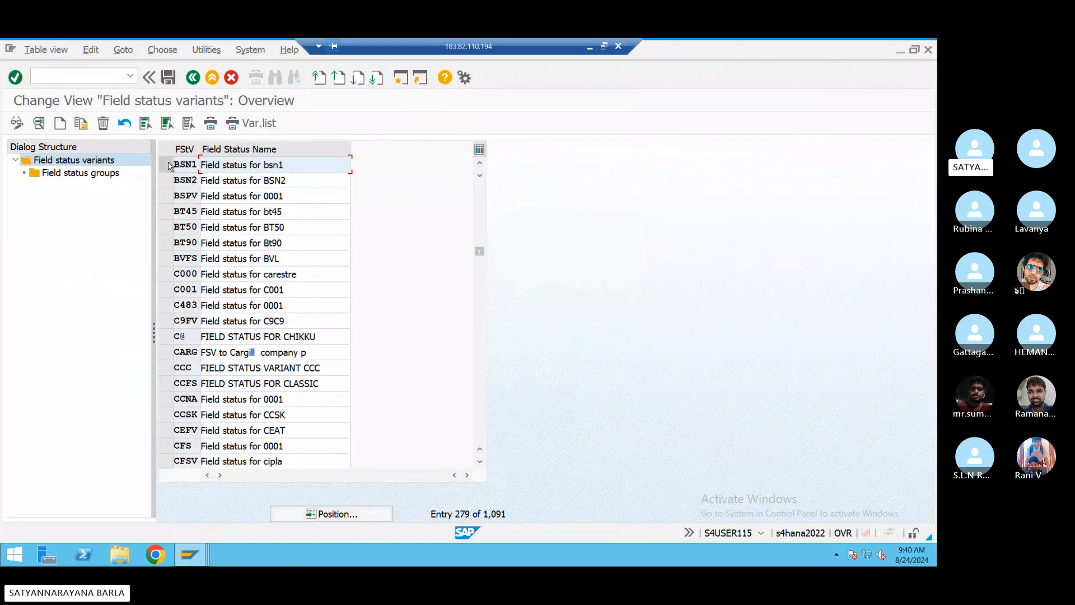
{"action": "left_click", "coordinate": [119, 175]}
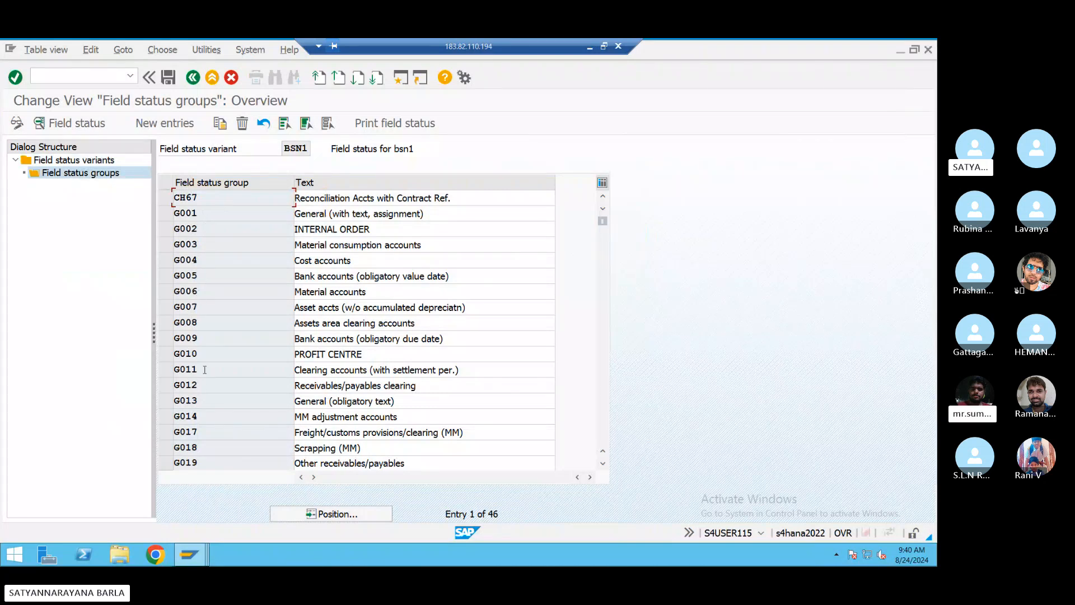
{"action": "double_click", "coordinate": [202, 275]}
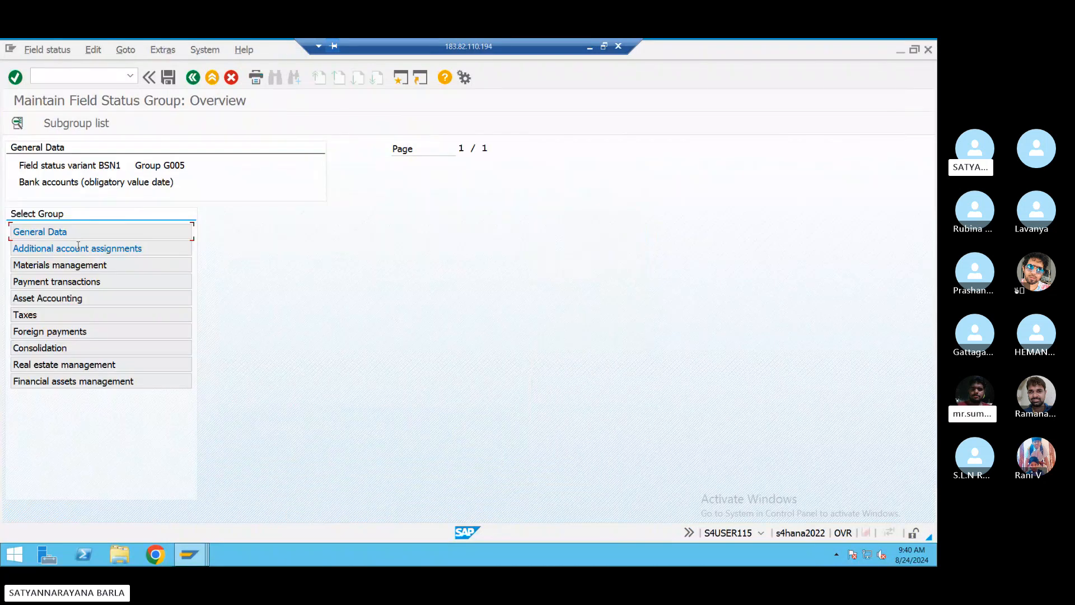
- Review the General Data field statuses of G005, then G001, and create a new session
{"action": "double_click", "coordinate": [47, 234]}
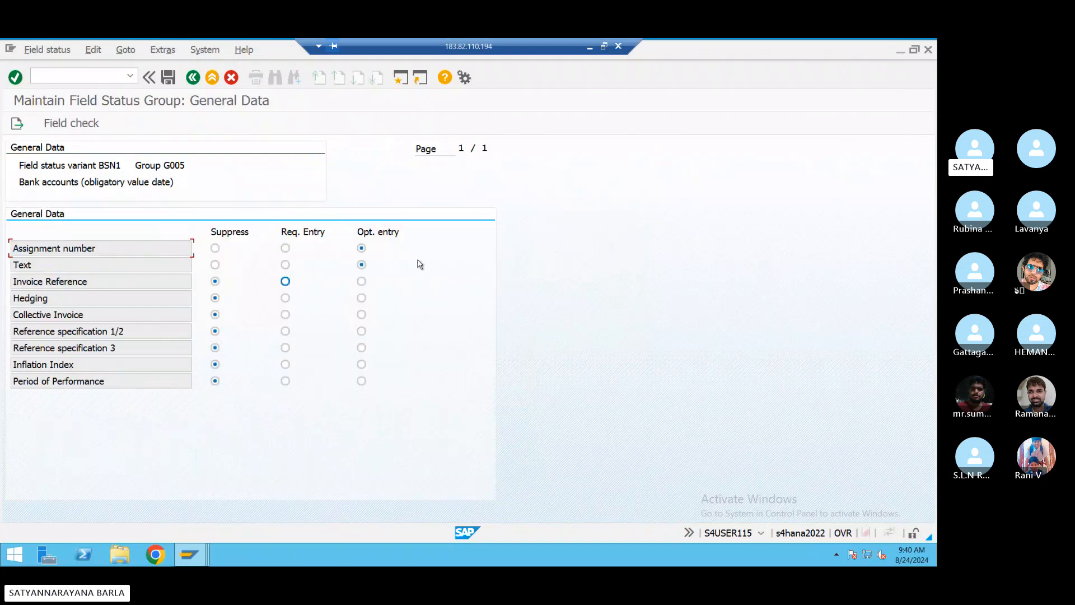
{"action": "left_click", "coordinate": [361, 265]}
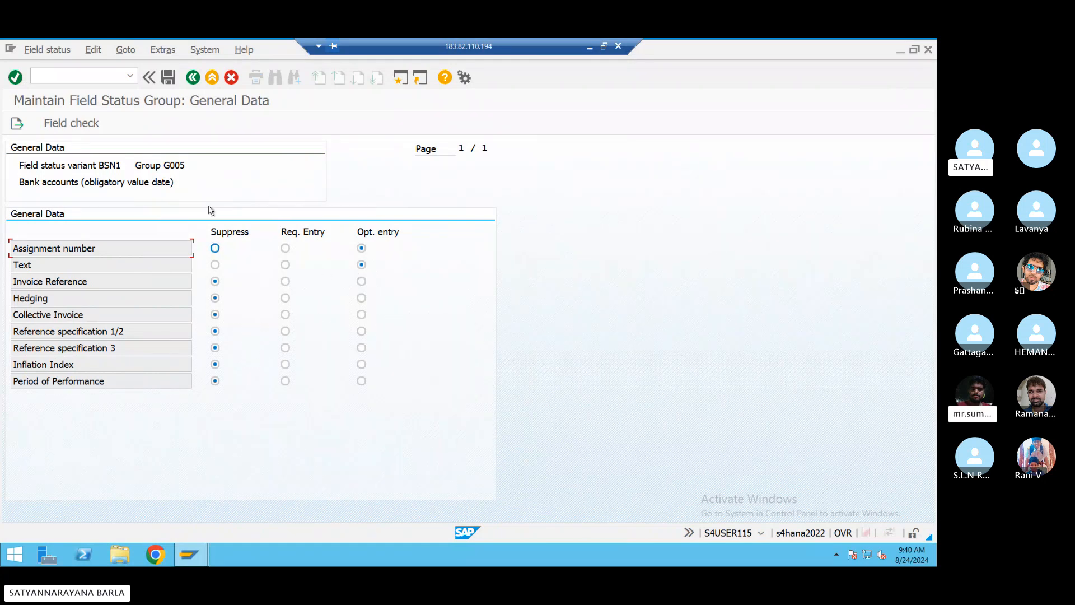
{"action": "key", "text": "F3"}
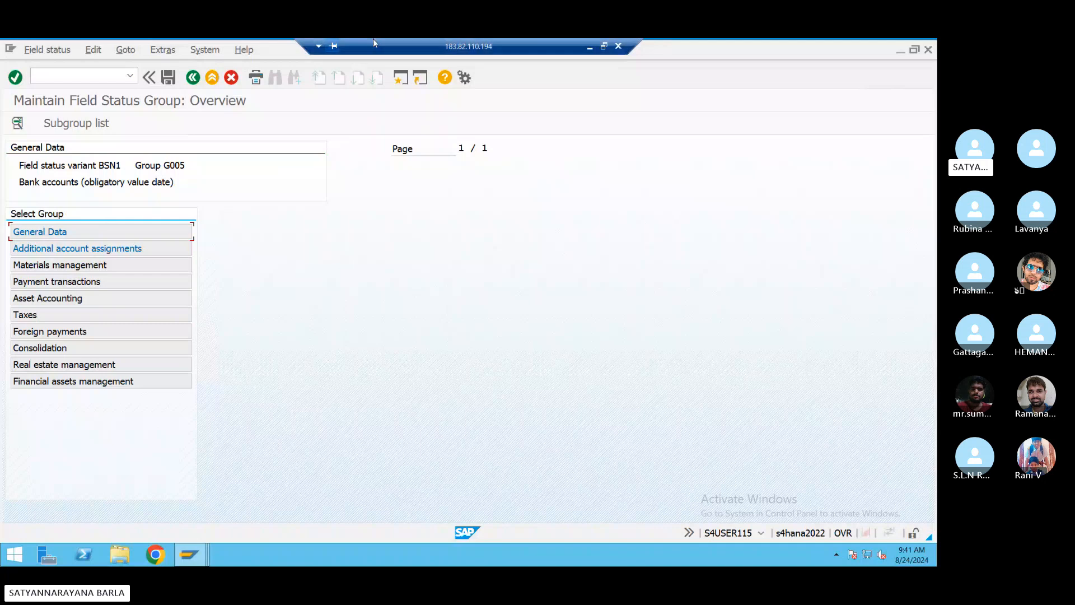
{"action": "left_click", "coordinate": [196, 79]}
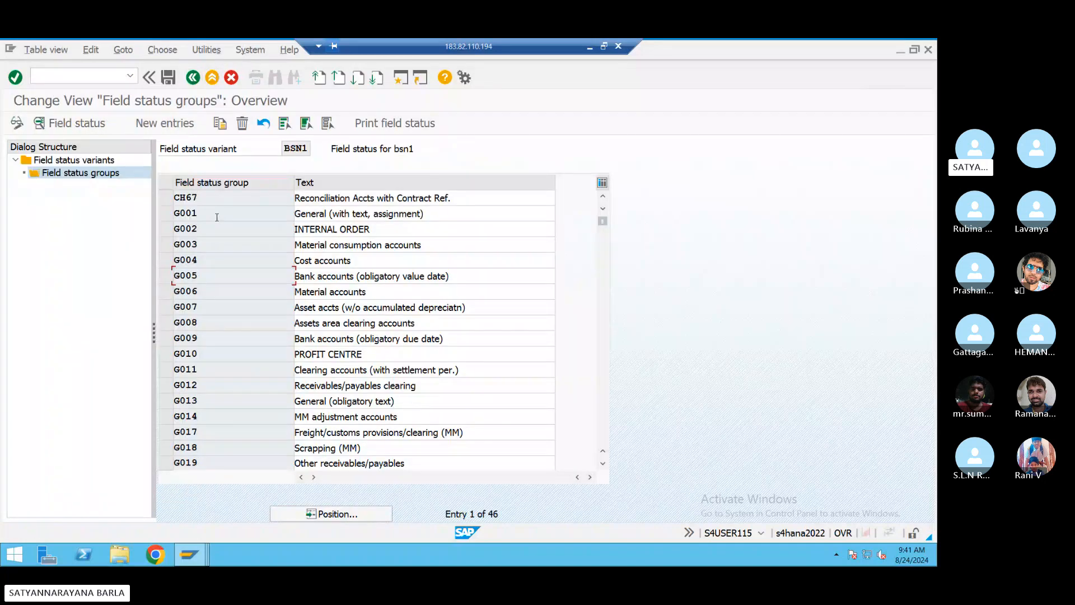
{"action": "double_click", "coordinate": [216, 218]}
{"action": "double_click", "coordinate": [106, 234]}
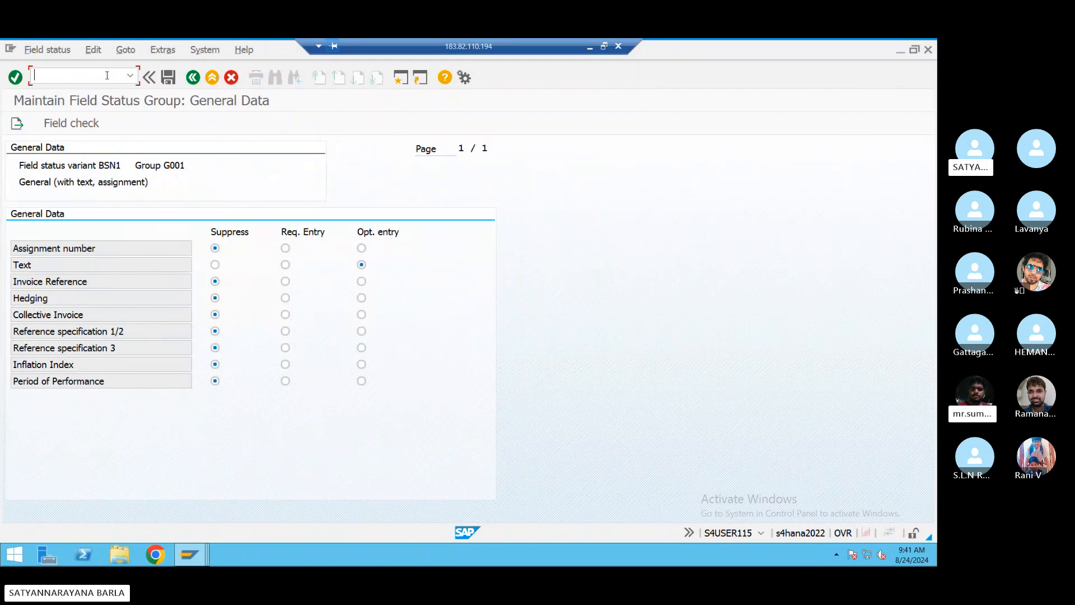
{"action": "left_click", "coordinate": [400, 78]}
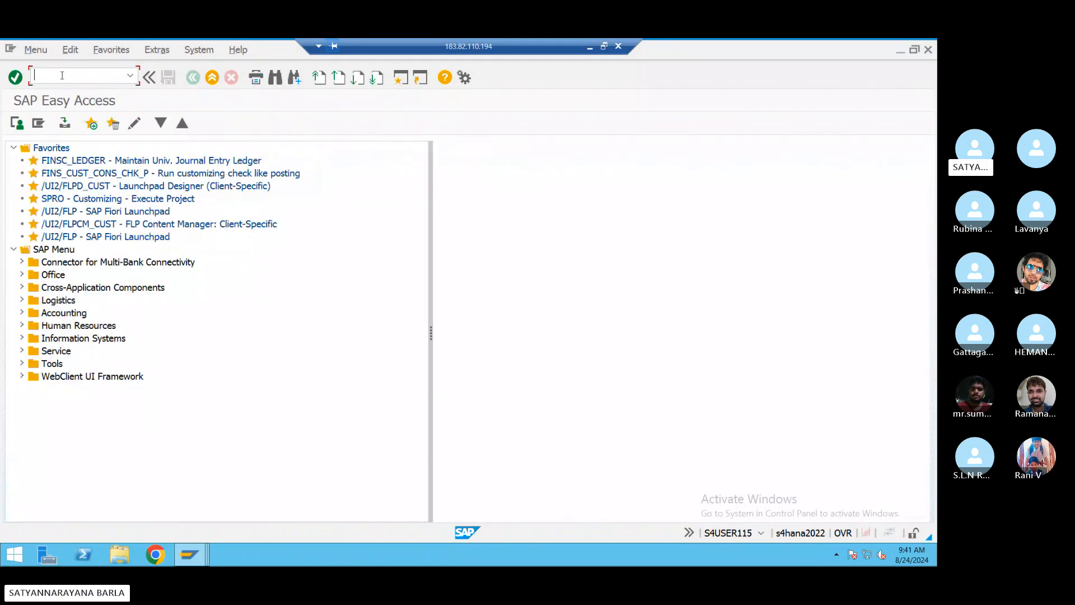
- Run OB41 and scroll through the posting keys list from 01 to 94
{"action": "type", "text": "ob5"}
{"action": "key", "text": "BackSpace"}
{"action": "type", "text": "41"}
{"action": "key", "text": "Return"}
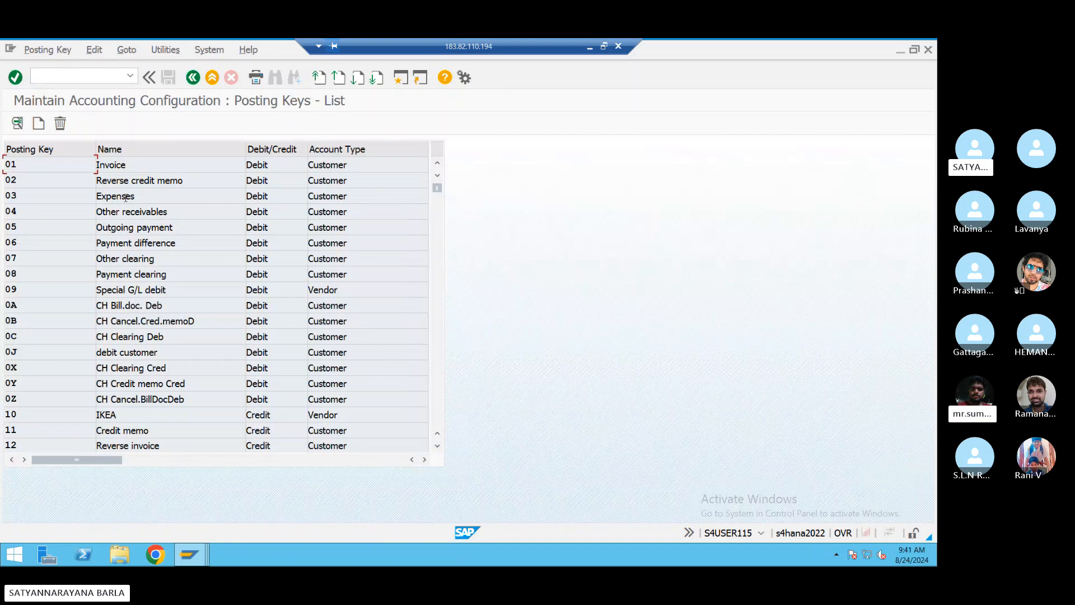
{"action": "scroll", "coordinate": [114, 263], "scroll_direction": "down", "scroll_amount": 4}
{"action": "scroll", "coordinate": [115, 265], "scroll_direction": "down", "scroll_amount": 1}
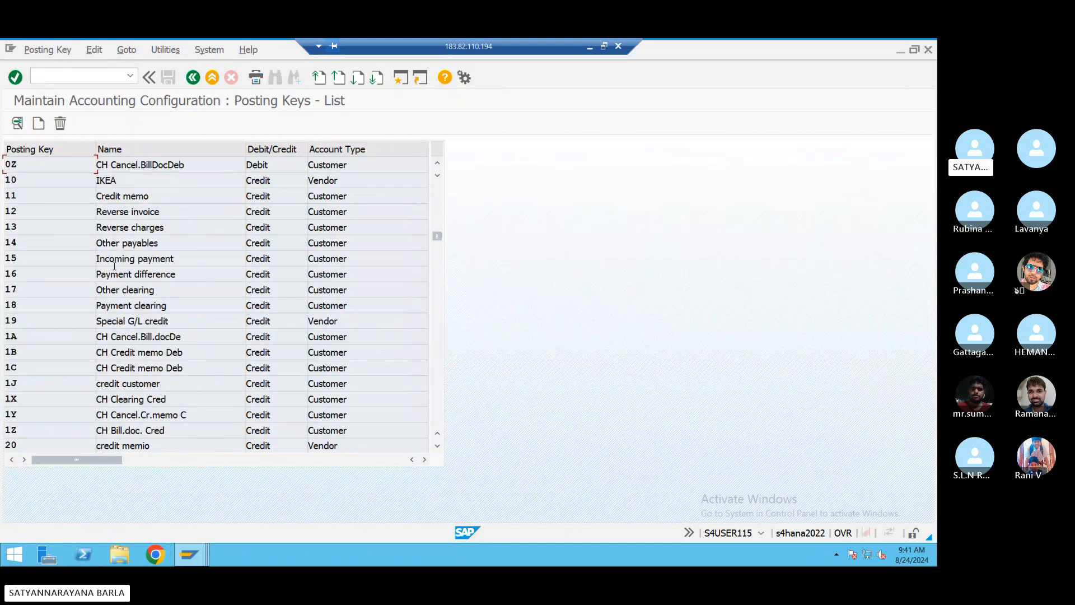
{"action": "scroll", "coordinate": [116, 314], "scroll_direction": "down", "scroll_amount": 4}
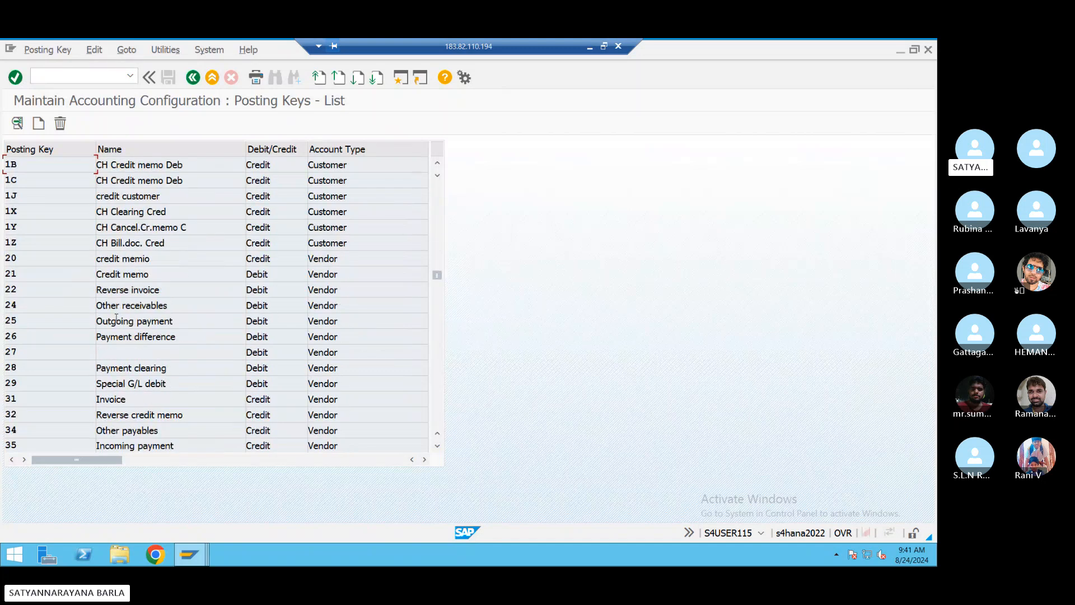
{"action": "scroll", "coordinate": [116, 318], "scroll_direction": "down", "scroll_amount": 4}
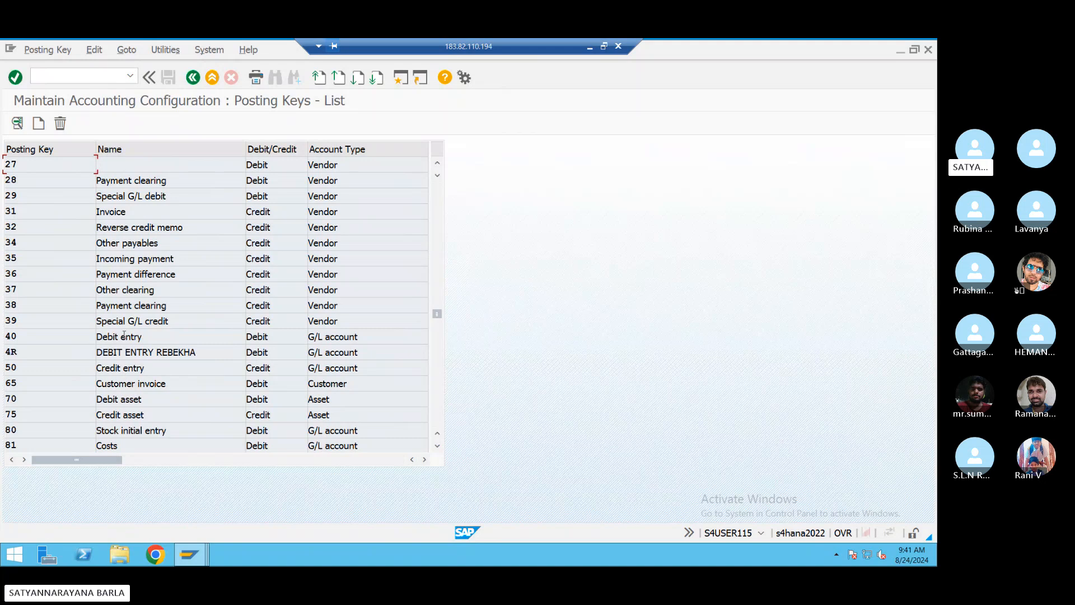
{"action": "scroll", "coordinate": [123, 334], "scroll_direction": "down", "scroll_amount": 7}
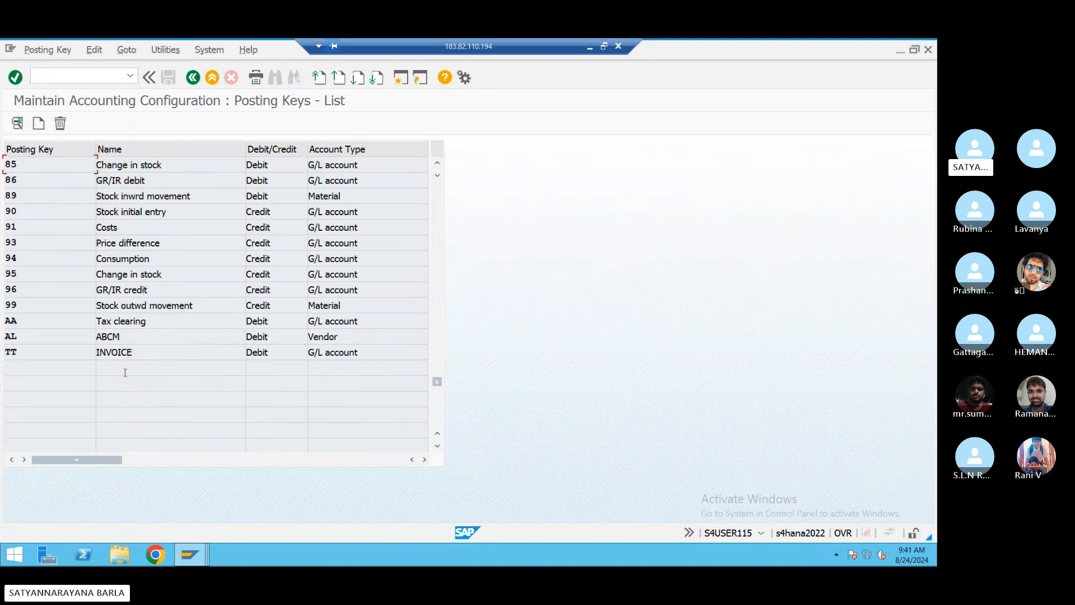
{"action": "scroll", "coordinate": [118, 241], "scroll_direction": "up", "scroll_amount": 3}
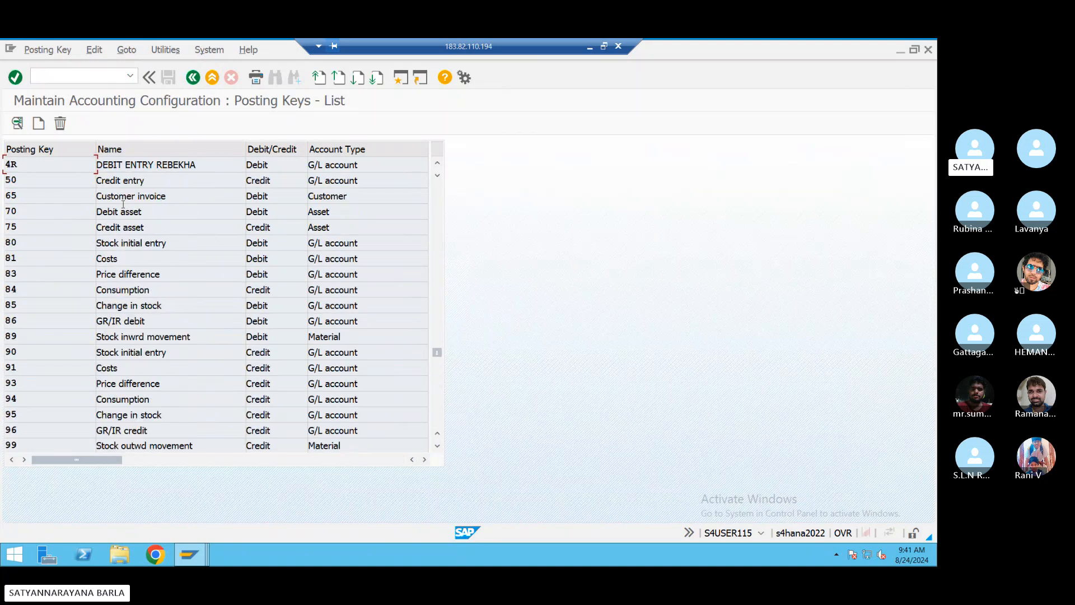
{"action": "scroll", "coordinate": [123, 204], "scroll_direction": "up", "scroll_amount": 2}
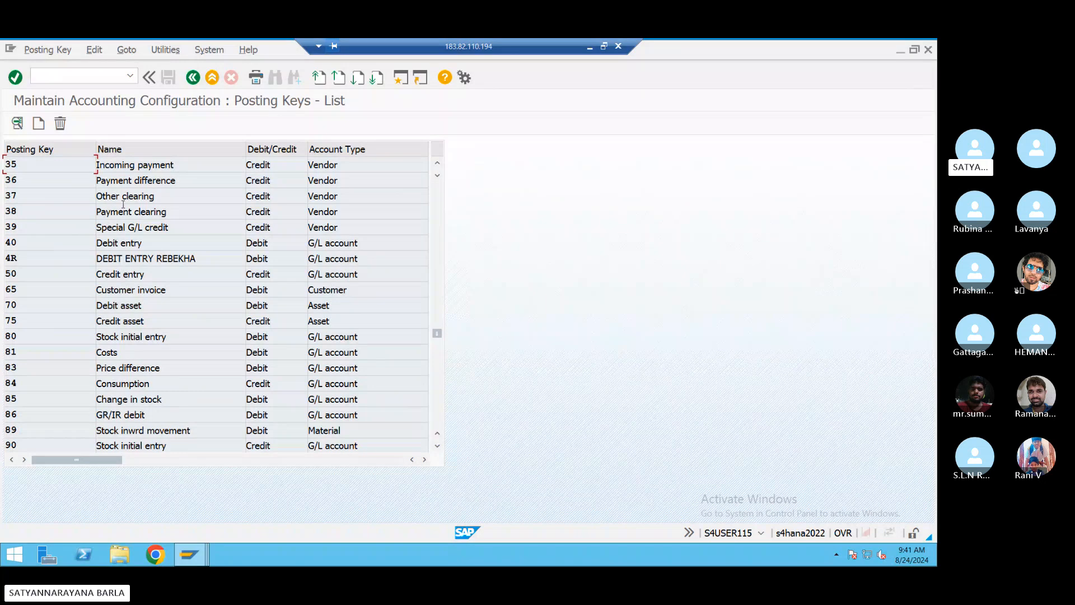
{"action": "scroll", "coordinate": [118, 198], "scroll_direction": "up", "scroll_amount": 4}
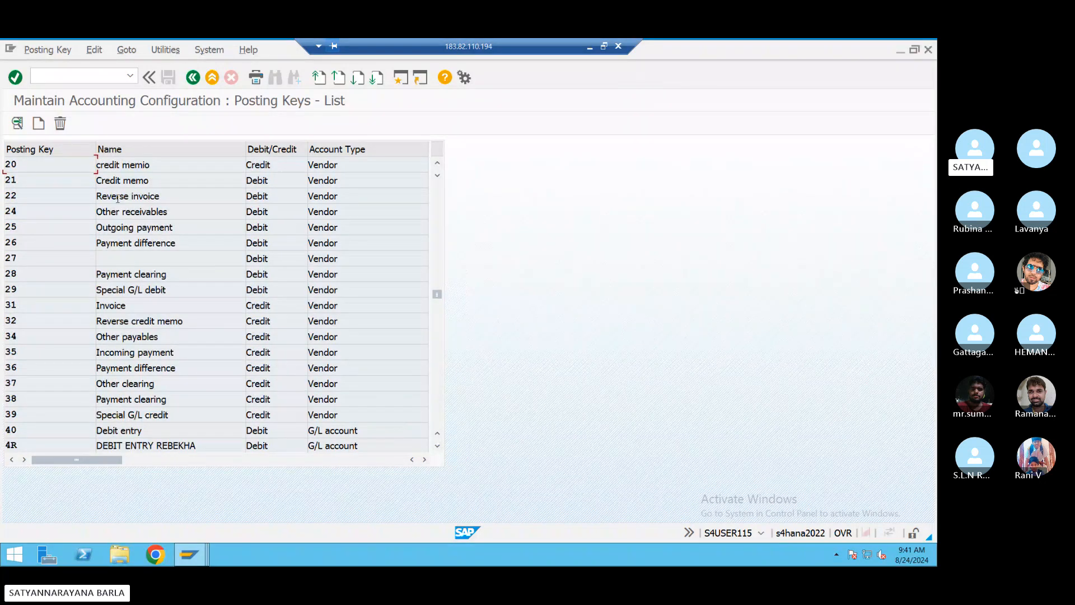
{"action": "scroll", "coordinate": [118, 198], "scroll_direction": "up", "scroll_amount": 8}
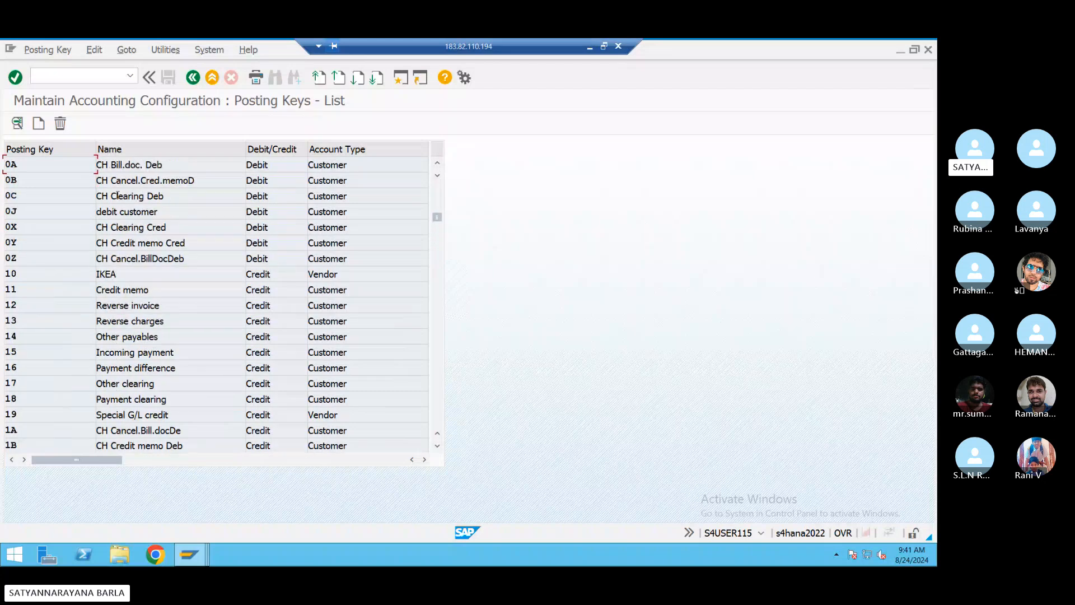
{"action": "scroll", "coordinate": [118, 196], "scroll_direction": "up", "scroll_amount": 3}
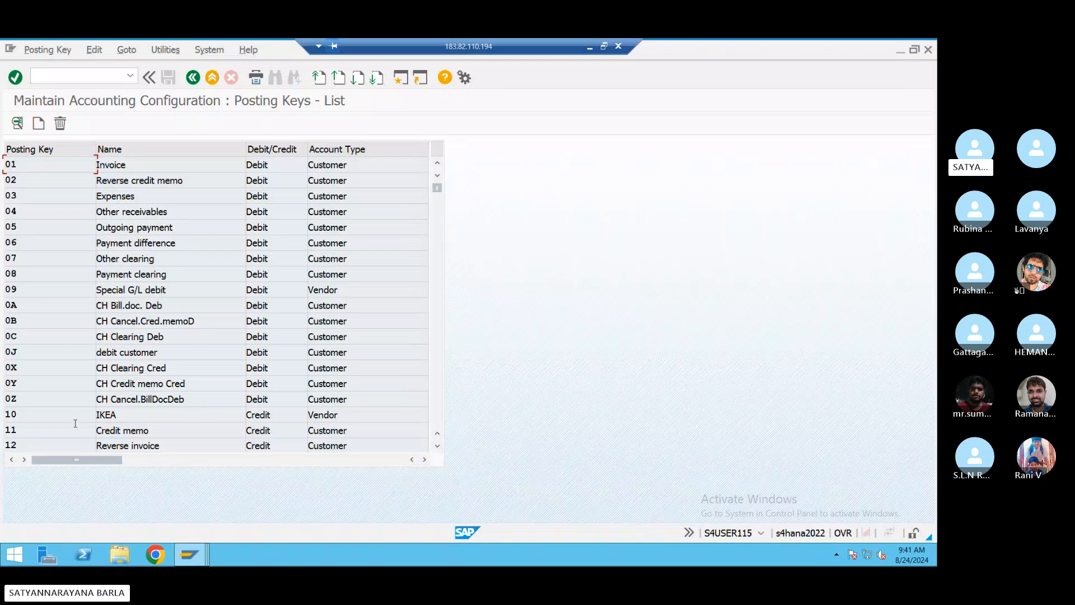
{"action": "scroll", "coordinate": [120, 333], "scroll_direction": "down", "scroll_amount": 2}
{"action": "scroll", "coordinate": [120, 333], "scroll_direction": "up", "scroll_amount": 1}
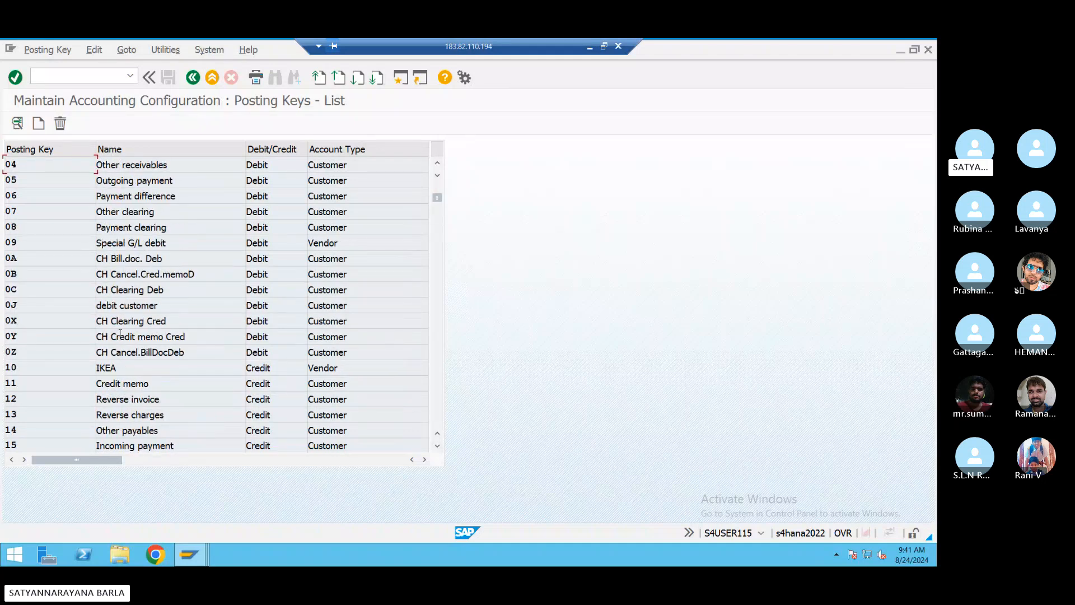
{"action": "scroll", "coordinate": [120, 333], "scroll_direction": "down", "scroll_amount": 10}
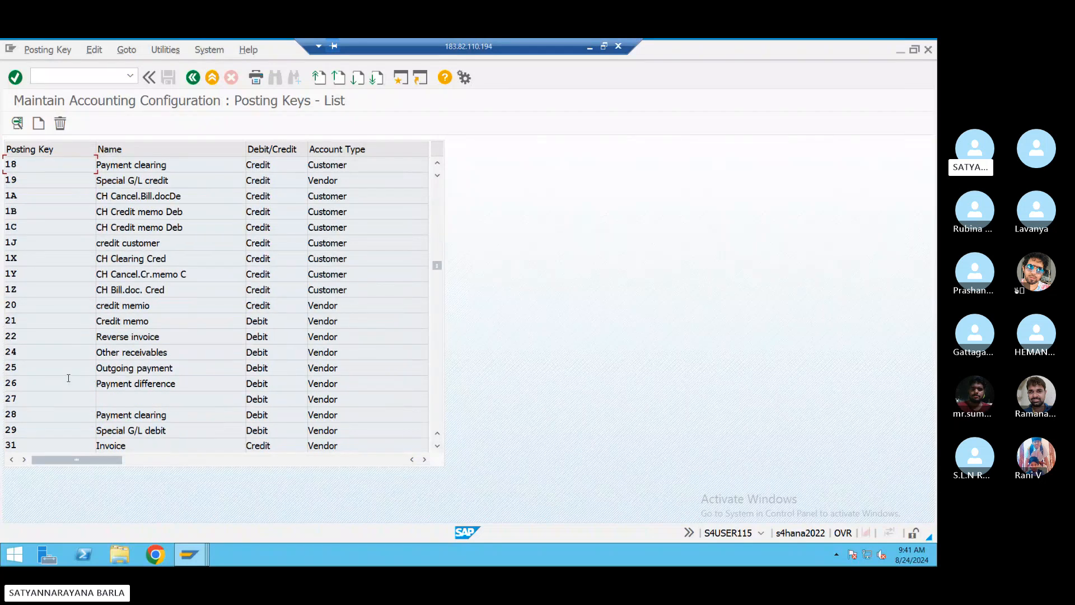
{"action": "scroll", "coordinate": [68, 378], "scroll_direction": "down", "scroll_amount": 4}
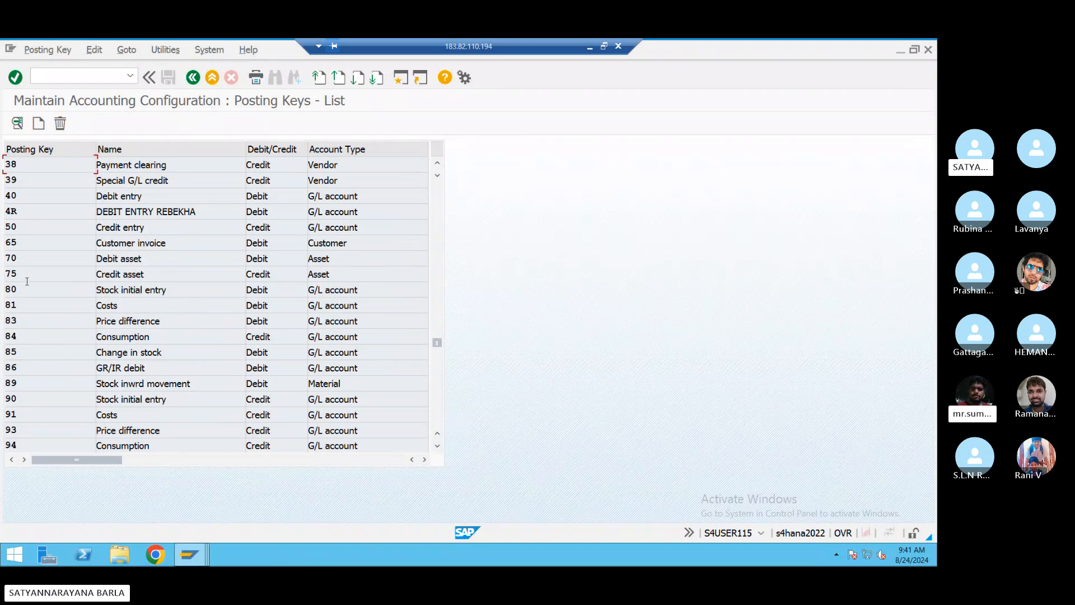
- Set Text in posting key 50's General Data to Opt. entry and save under the customizing request
{"action": "double_click", "coordinate": [42, 226]}
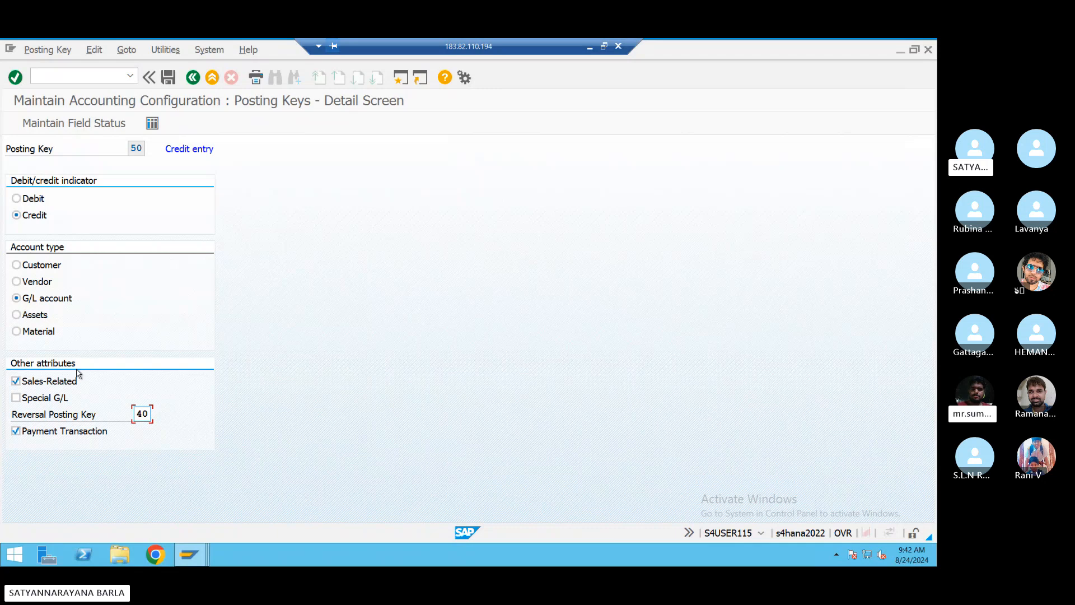
{"action": "left_click", "coordinate": [69, 129]}
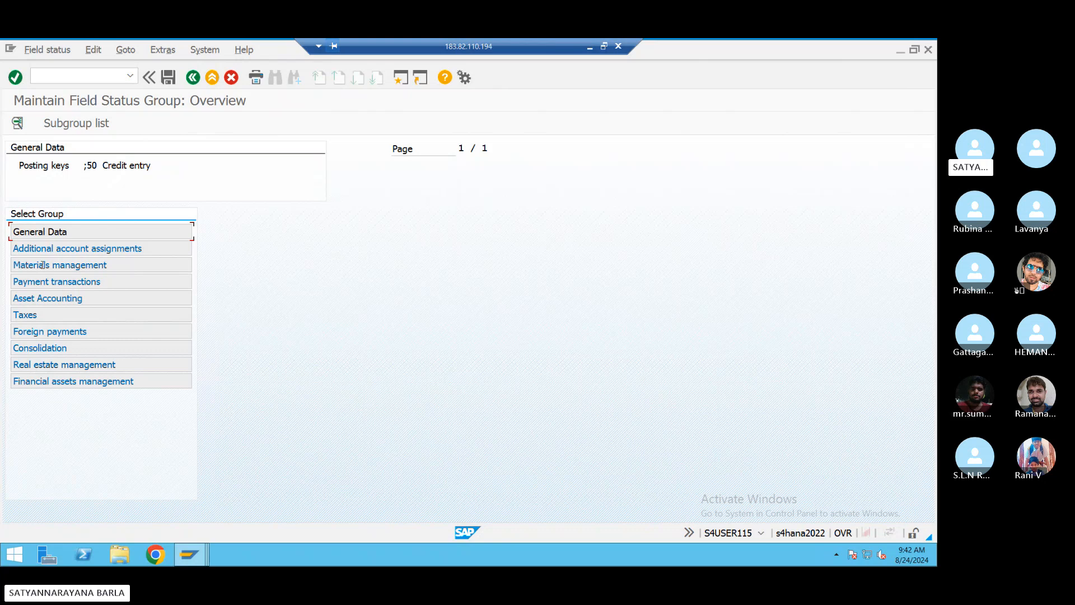
{"action": "double_click", "coordinate": [37, 233]}
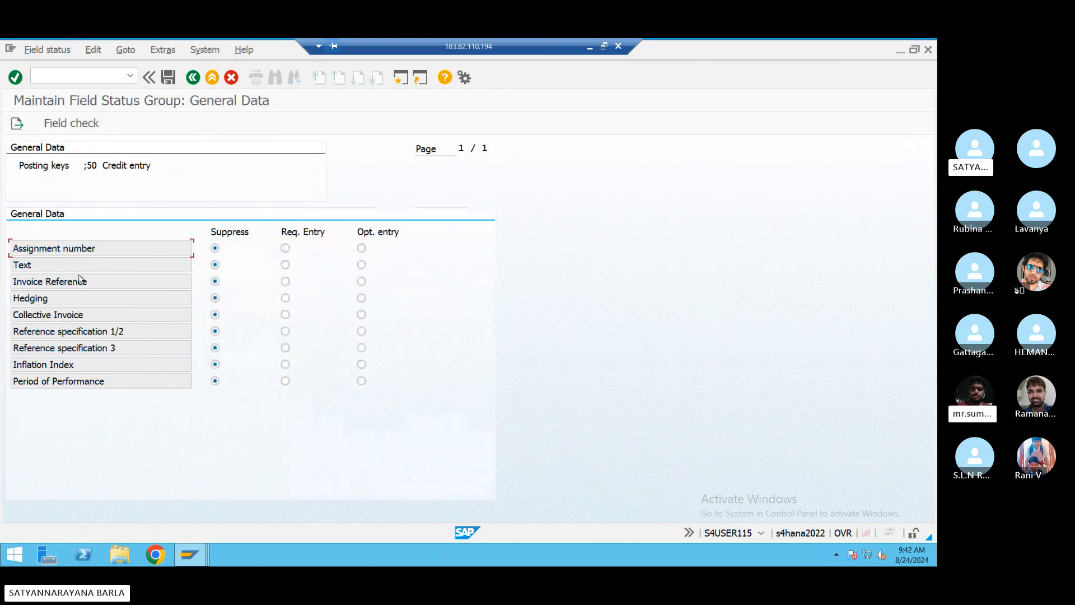
{"action": "left_click", "coordinate": [361, 265]}
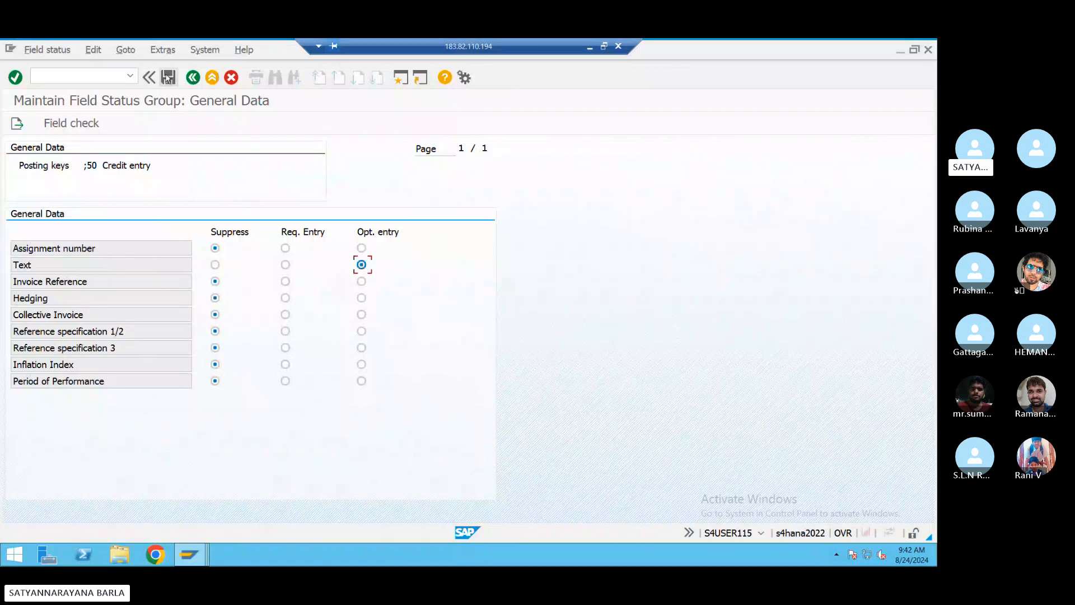
{"action": "left_click", "coordinate": [167, 79]}
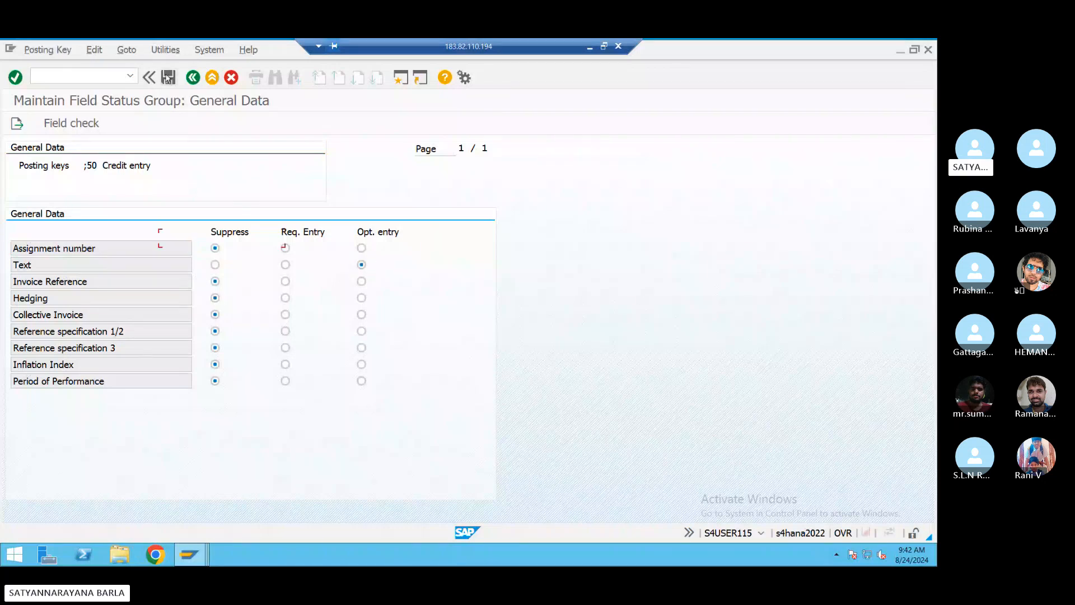
{"action": "left_click", "coordinate": [229, 286]}
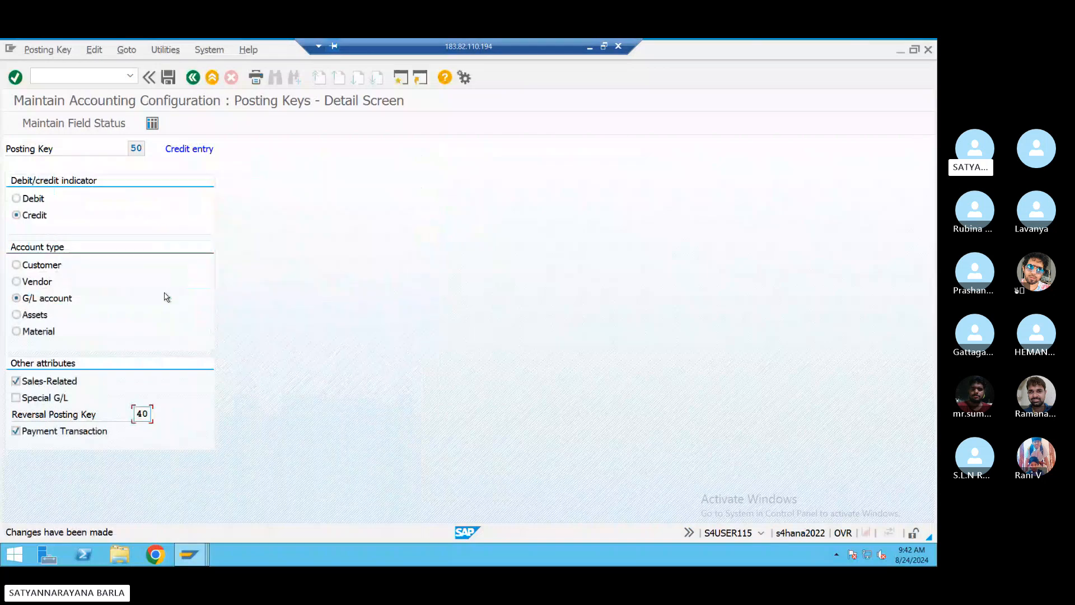
- Reopen key 50's General Data field statuses to verify the saved Text setting
{"action": "left_click", "coordinate": [82, 124]}
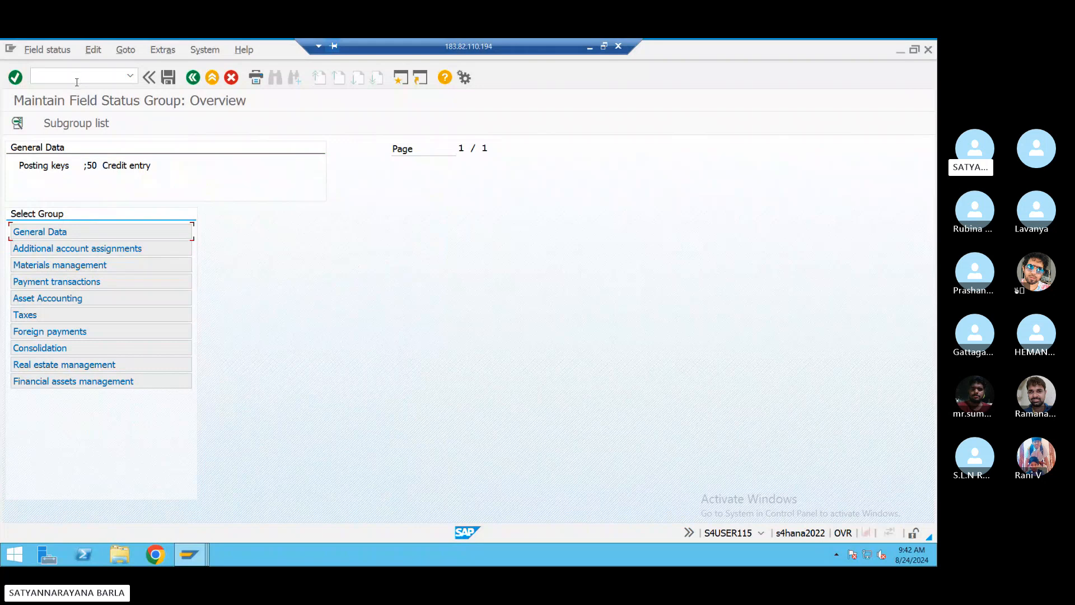
{"action": "double_click", "coordinate": [49, 233]}
{"action": "left_click", "coordinate": [49, 233]}
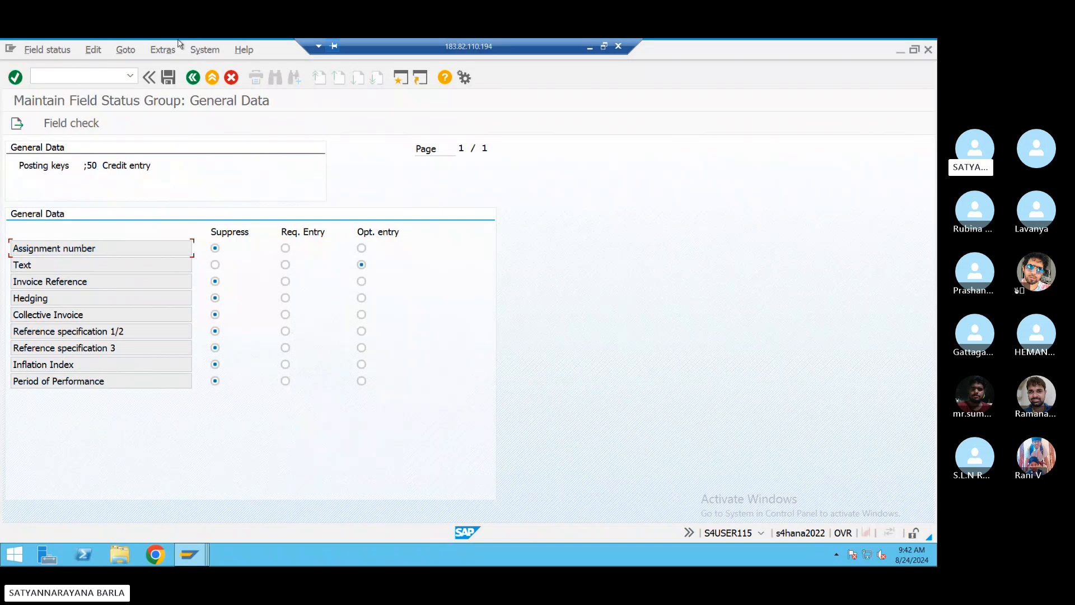
{"action": "left_click", "coordinate": [193, 78]}
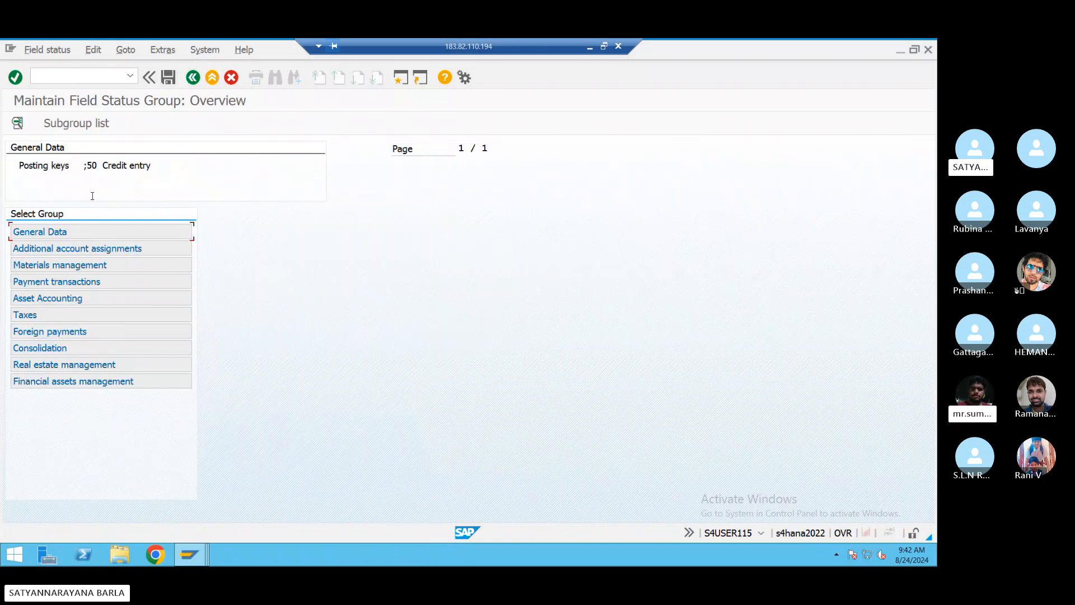
- Open Post Outgoing Payments with date 24.08.2024, reference REF4543, clearing text 'payment' and bank account 200101
{"action": "left_click", "coordinate": [74, 80]}
{"action": "type", "text": "/nf-5"}
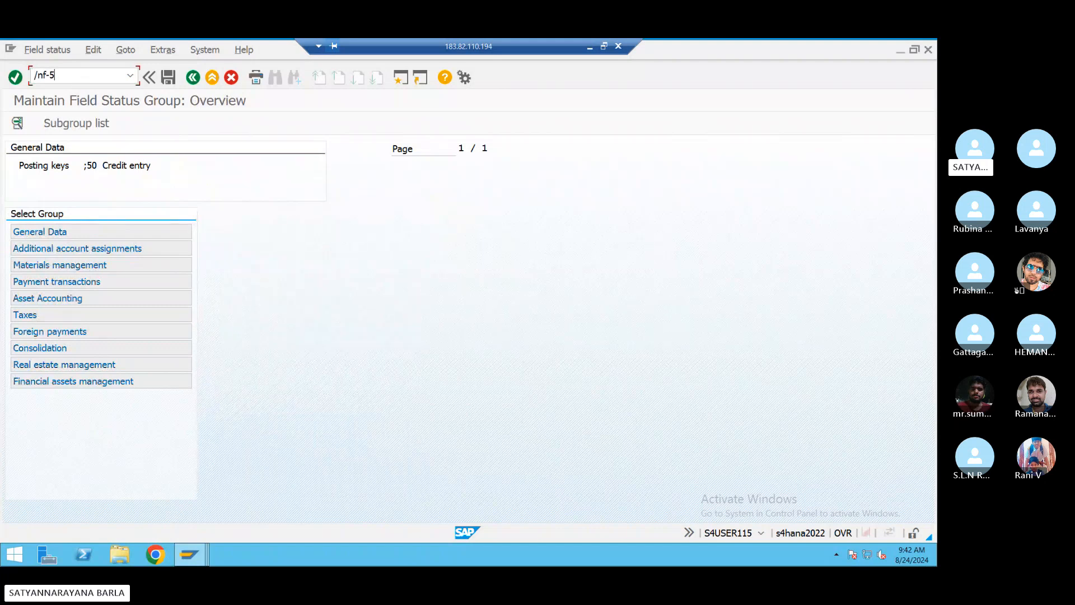
{"action": "type", "text": "0"}
{"action": "key", "text": "Return"}
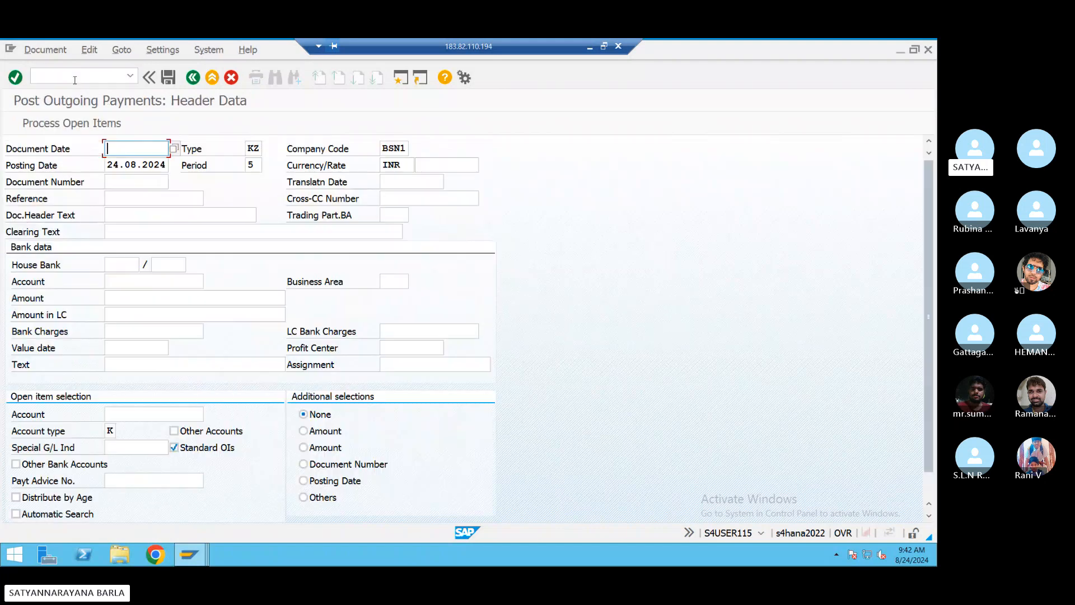
{"action": "left_click", "coordinate": [161, 163]}
{"action": "left_click", "coordinate": [122, 197]}
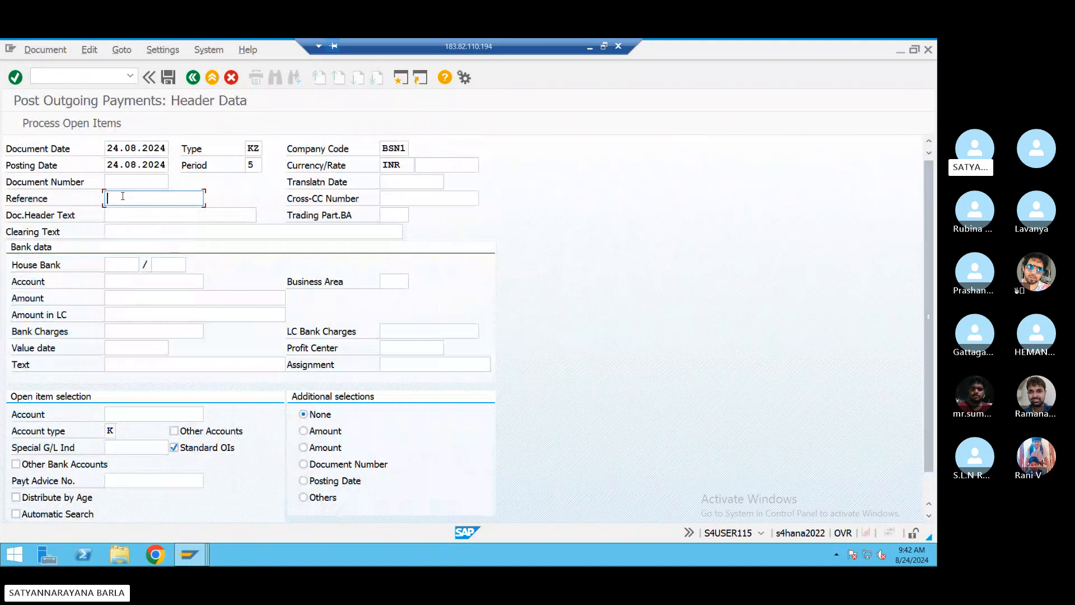
{"action": "left_click", "coordinate": [122, 212]}
{"action": "left_click", "coordinate": [121, 231]}
{"action": "left_click", "coordinate": [134, 246]}
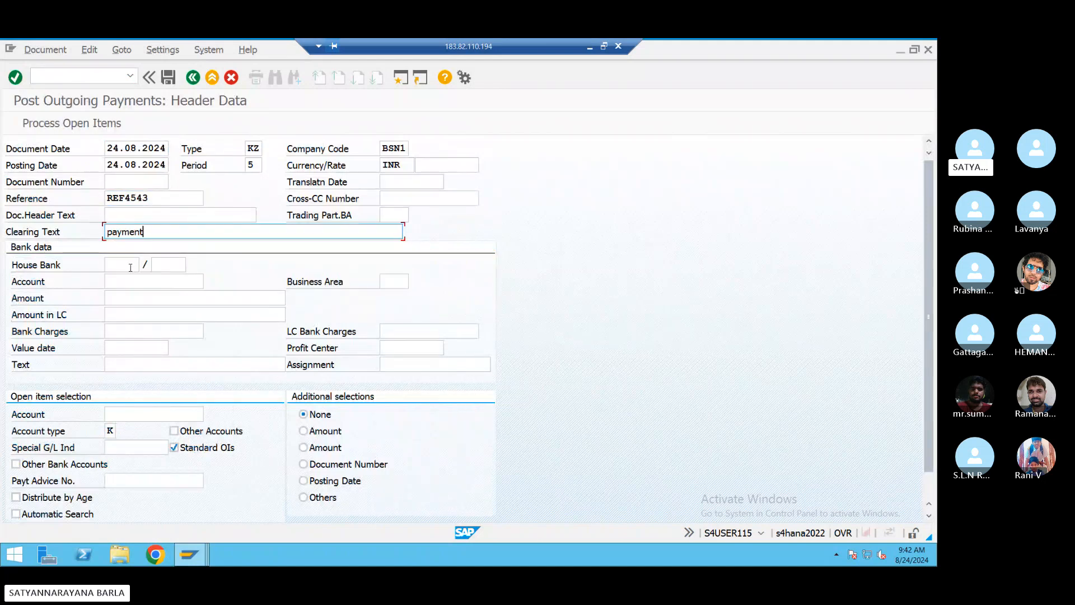
{"action": "left_click", "coordinate": [124, 282]}
{"action": "type", "text": "200101"}
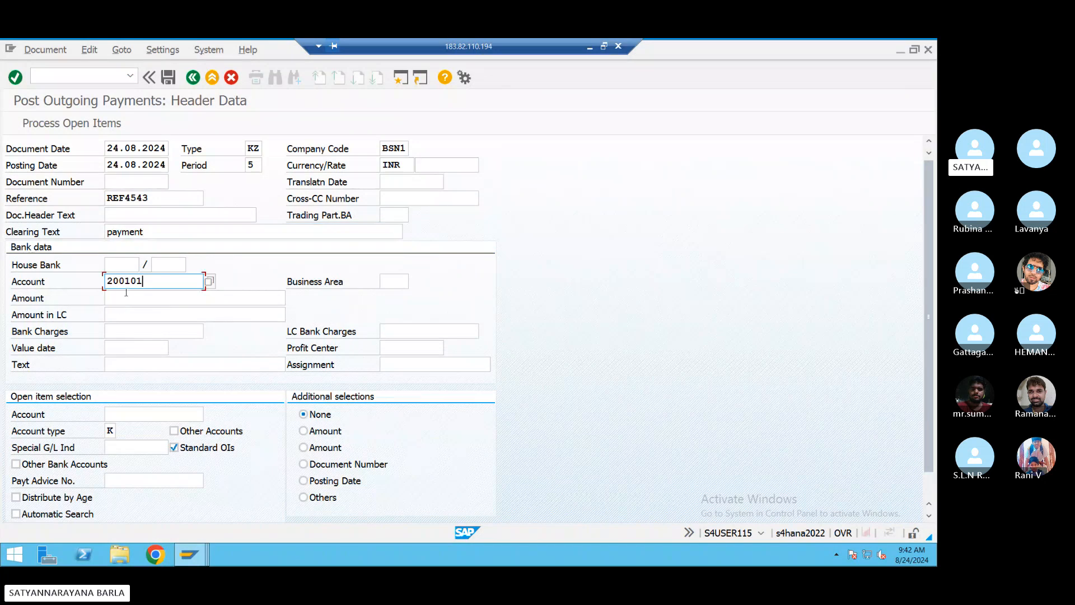
- Enter amount 10000, line text 'payment' and the vendor, process open items, and post document 450
{"action": "left_click", "coordinate": [127, 296]}
{"action": "left_click", "coordinate": [128, 312]}
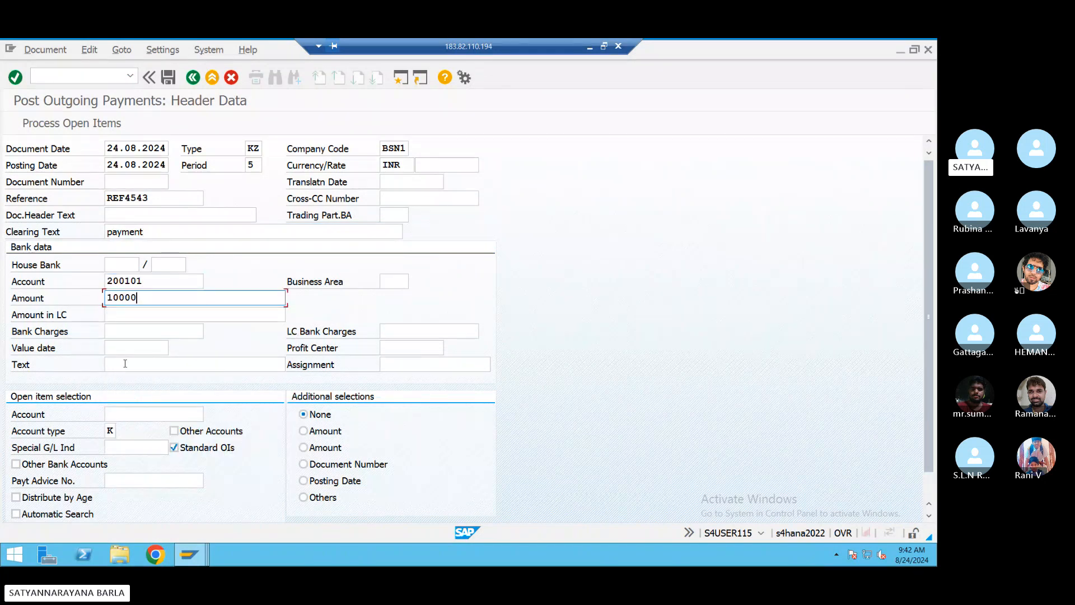
{"action": "left_click", "coordinate": [125, 364]}
{"action": "left_click", "coordinate": [126, 380]}
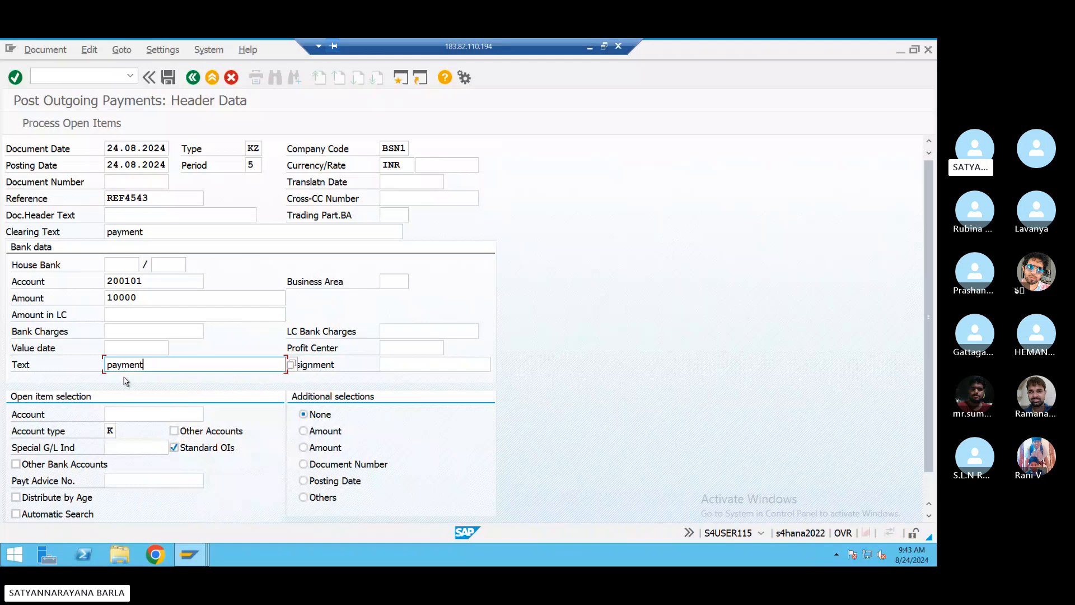
{"action": "left_click", "coordinate": [124, 417]}
{"action": "left_click", "coordinate": [127, 429]}
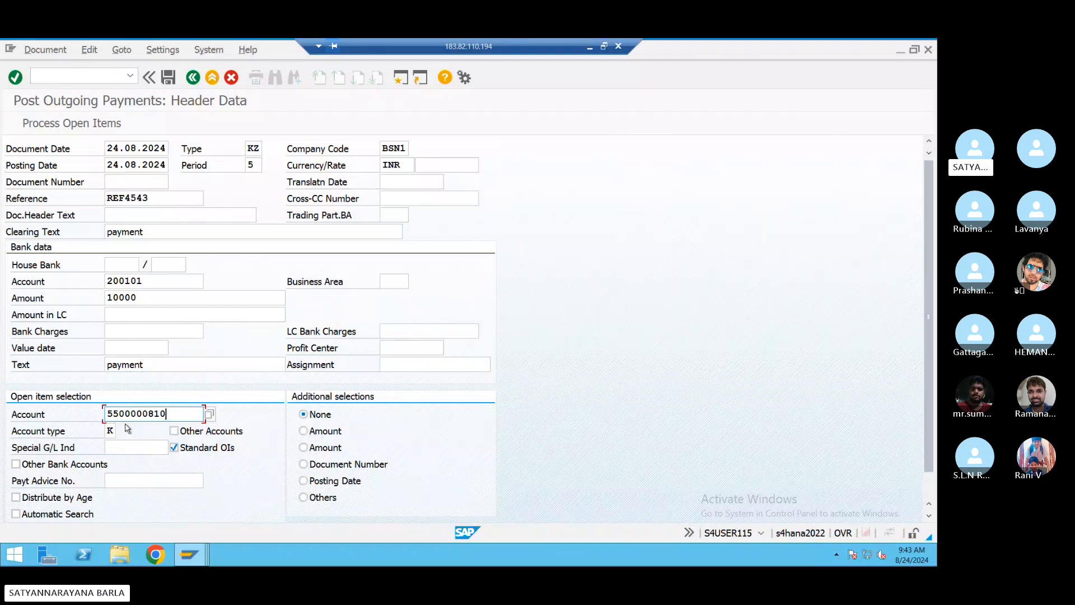
{"action": "left_click", "coordinate": [93, 127]}
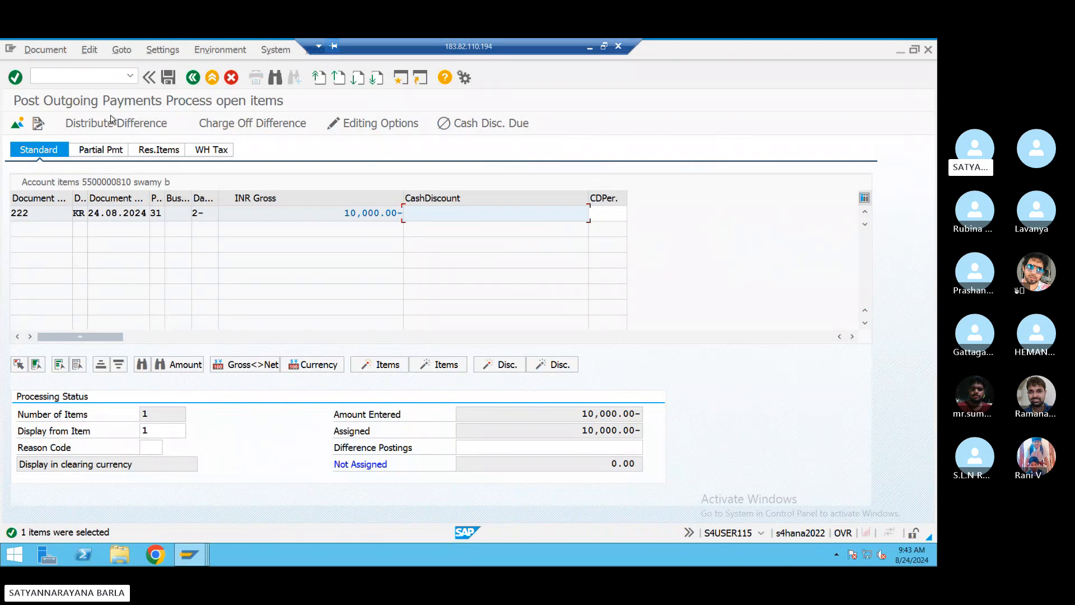
{"action": "left_click", "coordinate": [169, 79]}
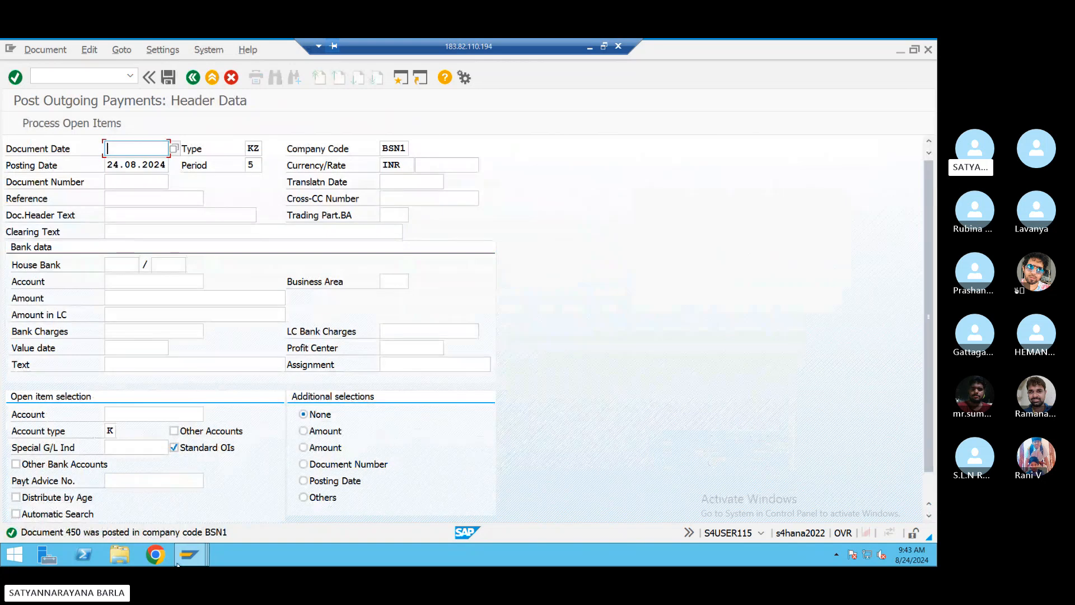
- Refresh the Vendor Line Item Display report and dismiss the no-items-selected notice
{"action": "mouse_move", "coordinate": [187, 564]}
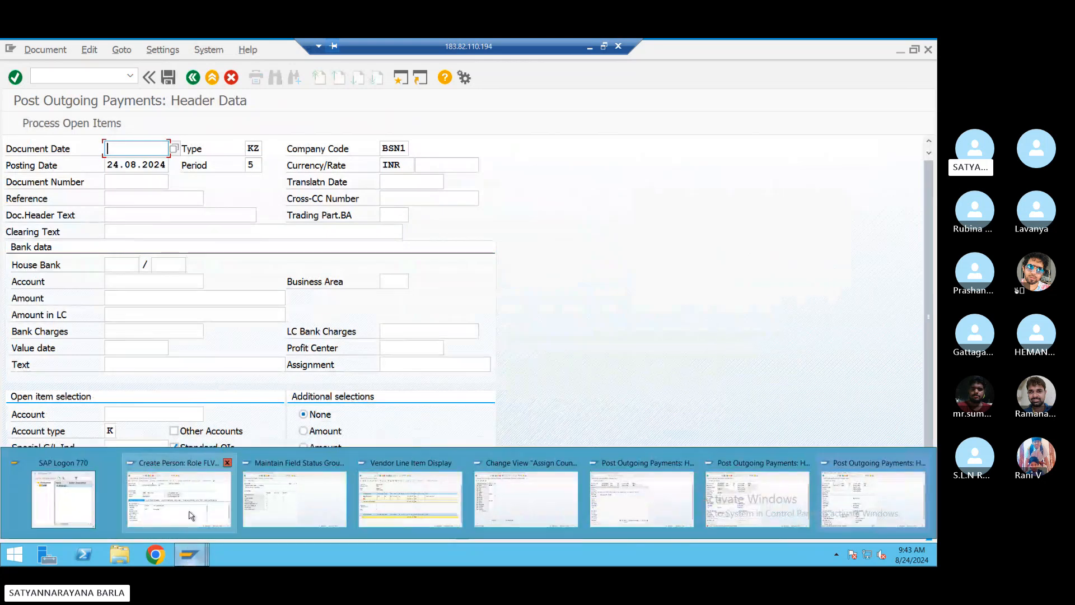
{"action": "left_click", "coordinate": [440, 503]}
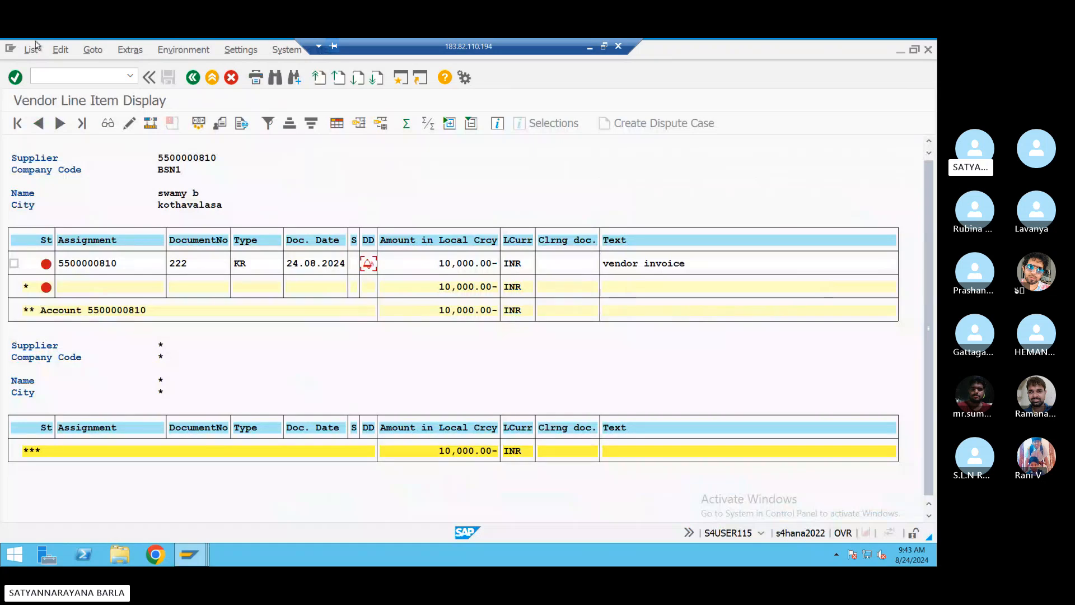
{"action": "left_click", "coordinate": [32, 52]}
{"action": "left_click", "coordinate": [35, 82]}
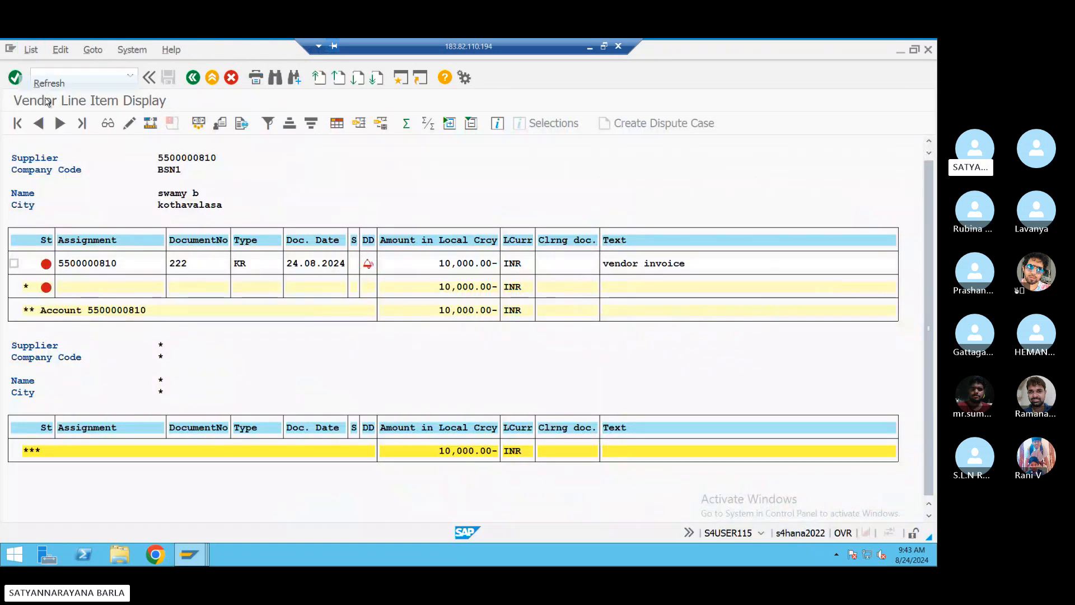
{"action": "left_click", "coordinate": [391, 449]}
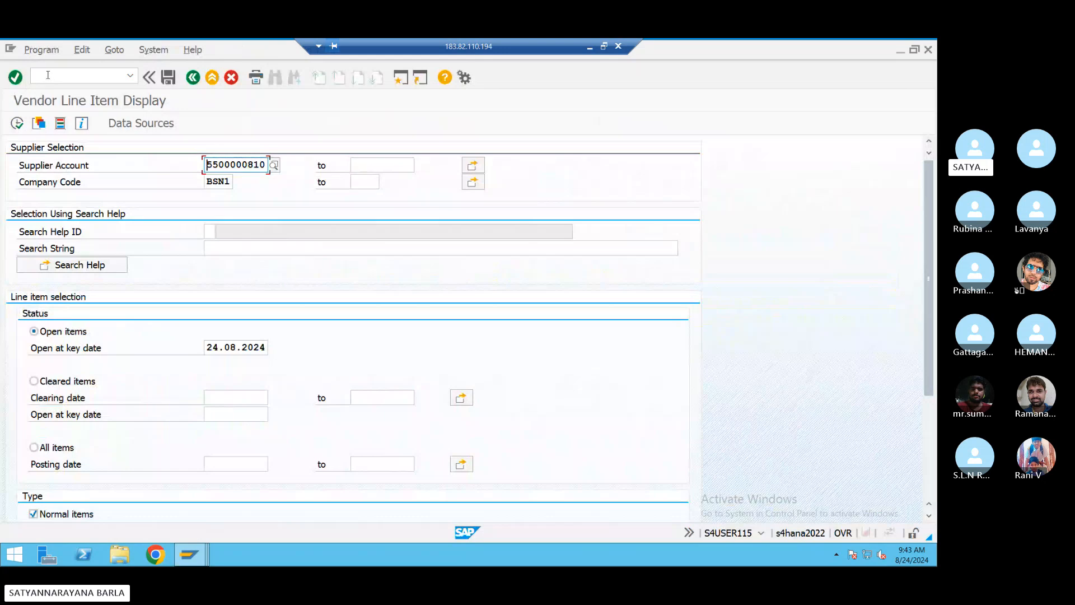
- In the tax procedure assignment window, enter /nfb60 to go to vendor invoice entry
{"action": "mouse_move", "coordinate": [192, 558]}
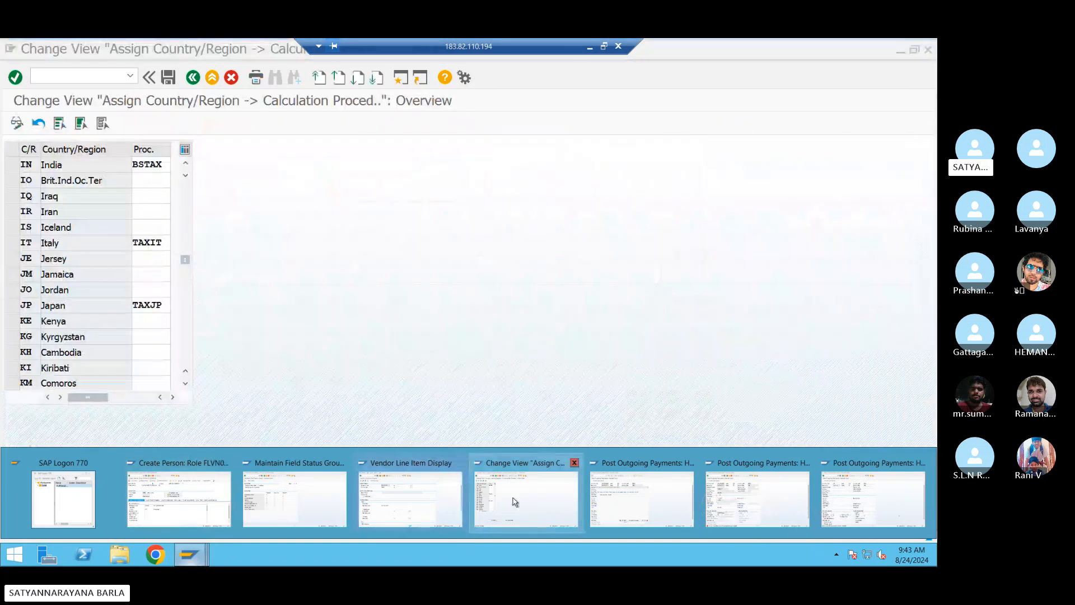
{"action": "left_click", "coordinate": [511, 502]}
{"action": "left_click", "coordinate": [75, 73]}
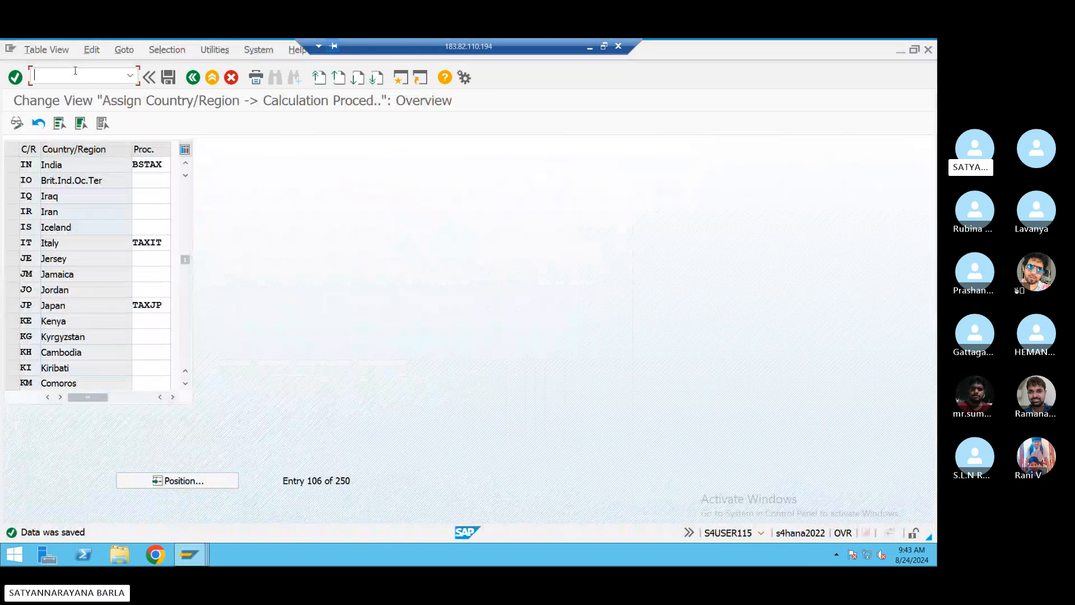
{"action": "type", "text": "/nfb60"}
- Fill the invoice header: vendor, date 24.08.2024, reference REF4545, amount 10000, text 'vendor invoice'
{"action": "key", "text": "Return"}
{"action": "left_click", "coordinate": [152, 200]}
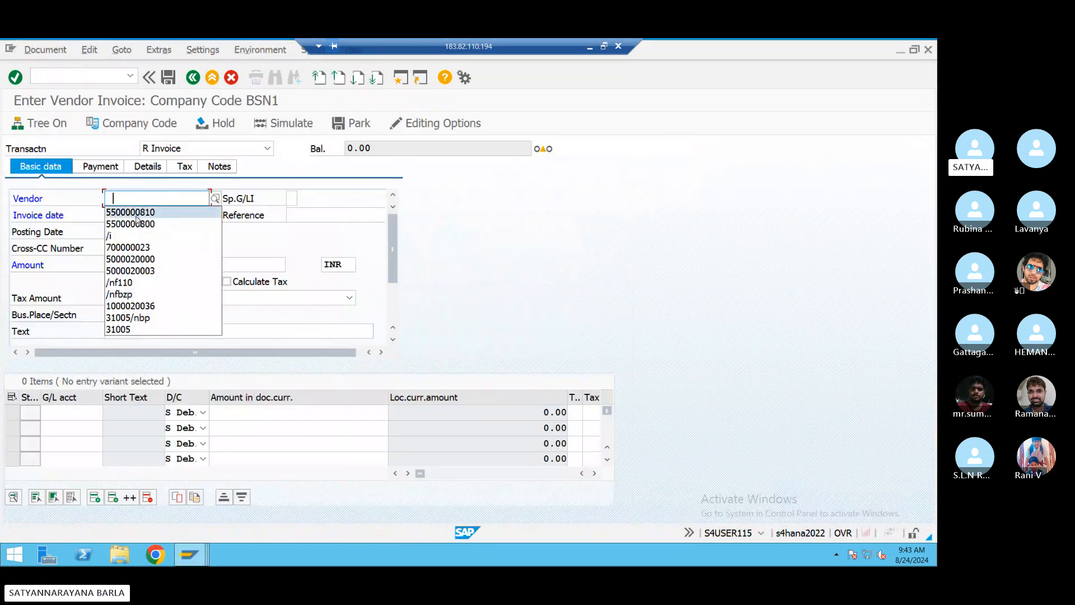
{"action": "left_click", "coordinate": [137, 213]}
{"action": "left_click", "coordinate": [137, 215]}
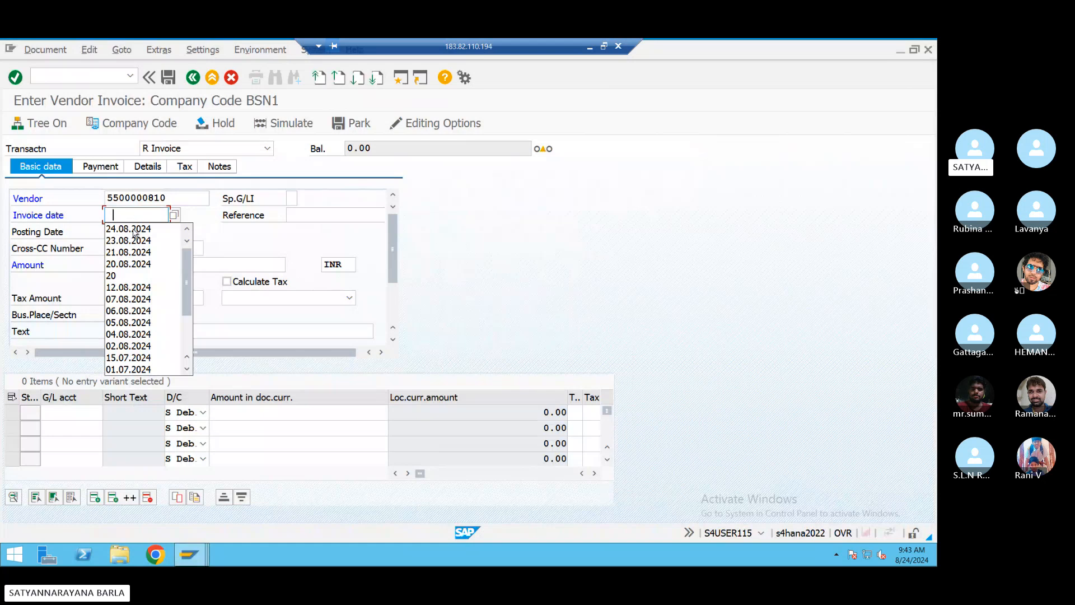
{"action": "left_click", "coordinate": [140, 225]}
{"action": "left_click", "coordinate": [307, 215]}
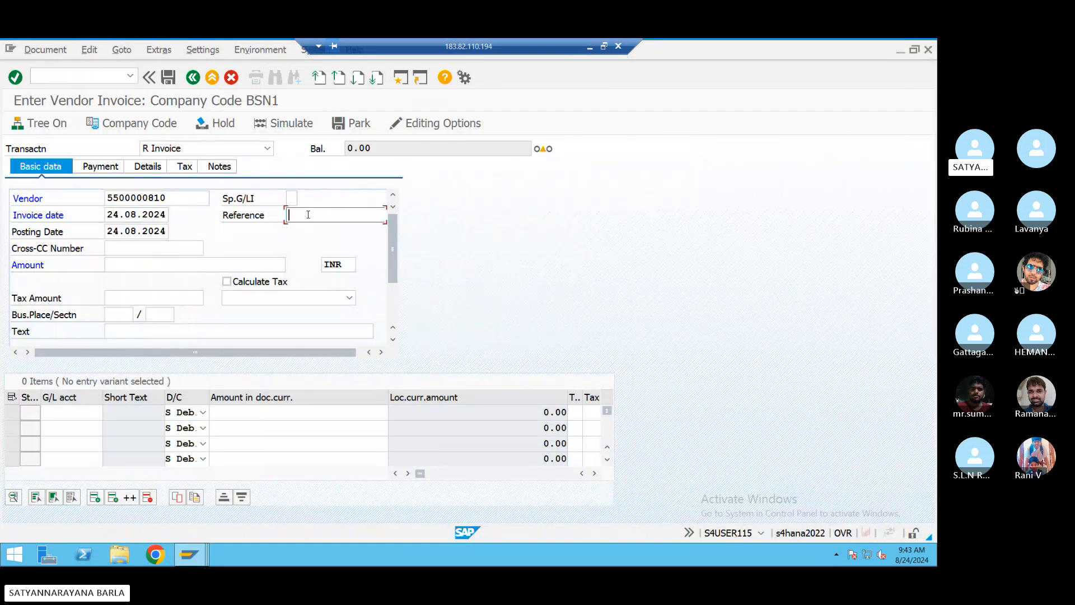
{"action": "left_click", "coordinate": [302, 228]}
{"action": "left_click", "coordinate": [121, 264]}
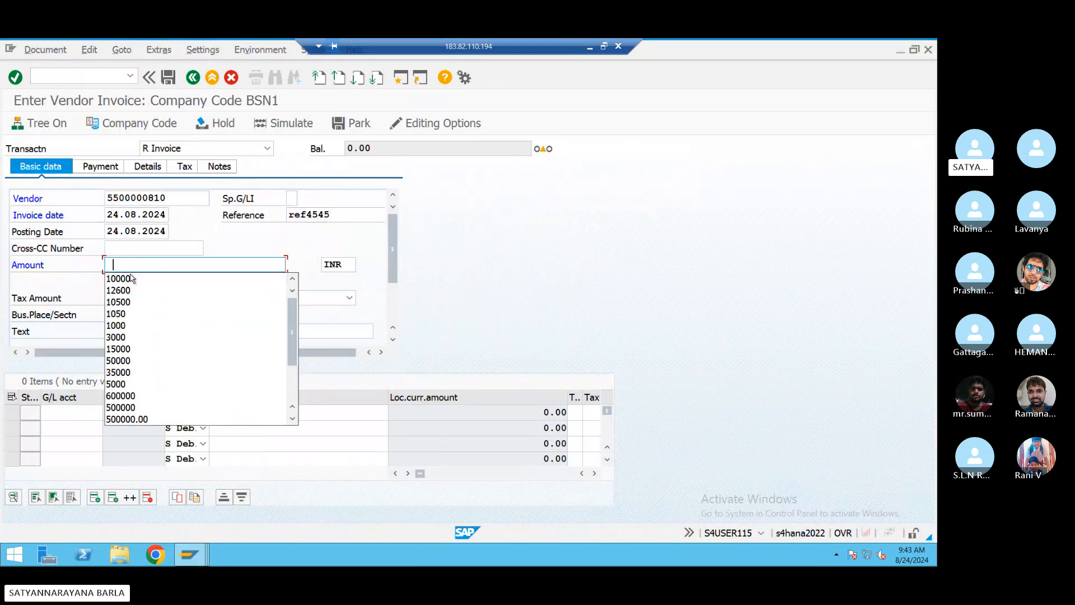
{"action": "left_click", "coordinate": [129, 278]}
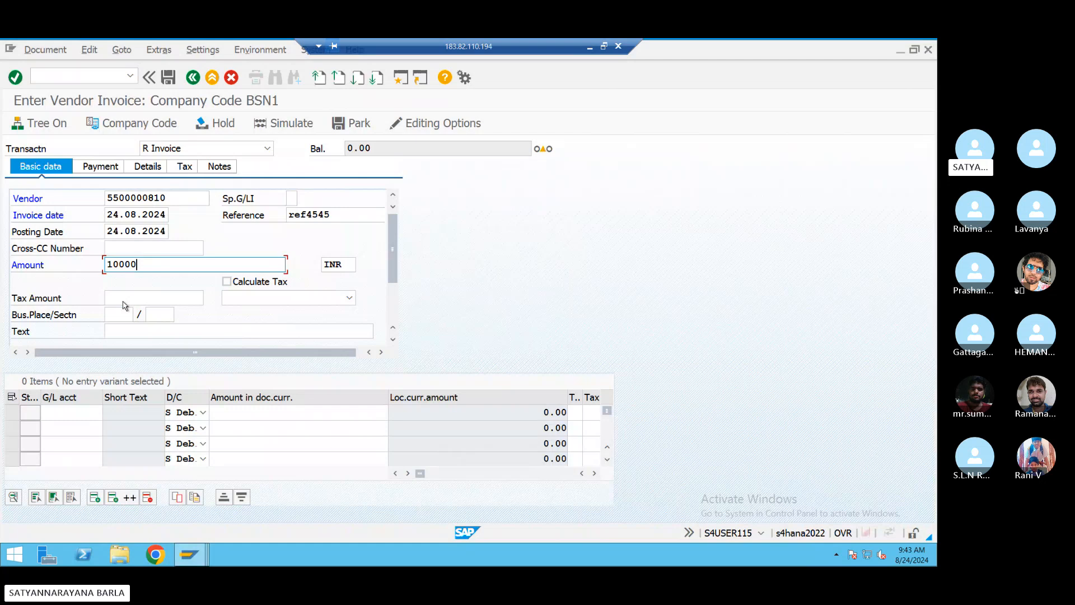
{"action": "left_click", "coordinate": [124, 329]}
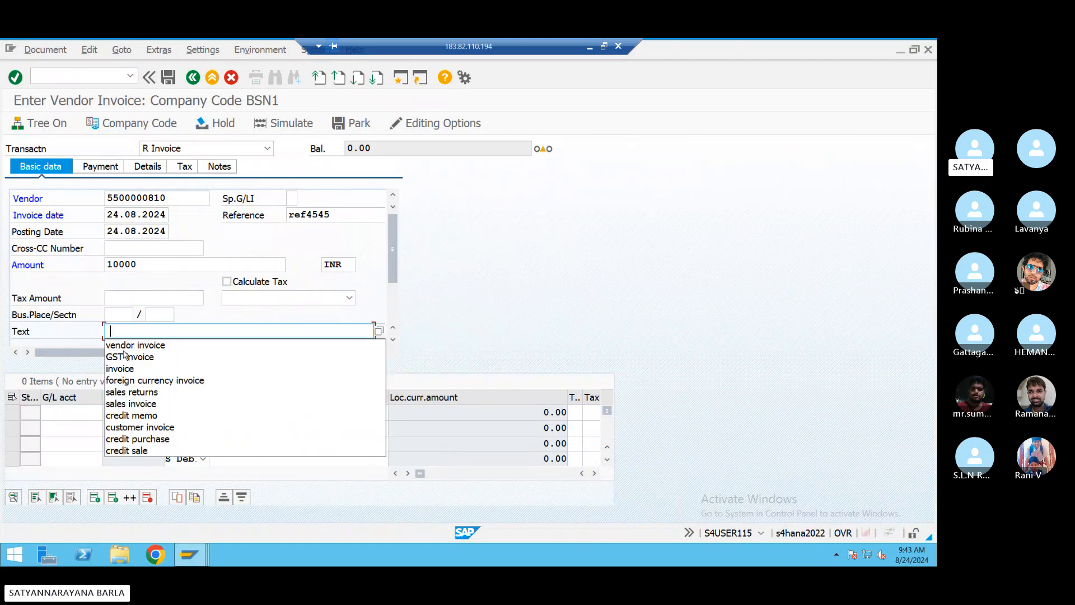
{"action": "left_click", "coordinate": [125, 345]}
- Add an expense line to G/L 400307 with amount *, tax code B1 and cost center 3000
{"action": "left_click", "coordinate": [79, 411]}
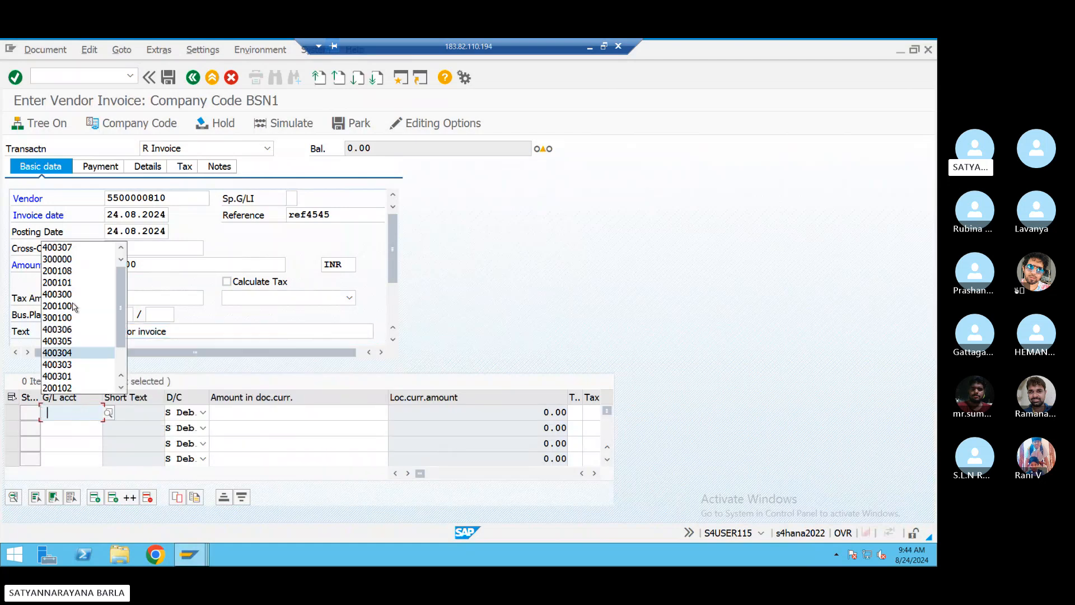
{"action": "left_click", "coordinate": [258, 411]}
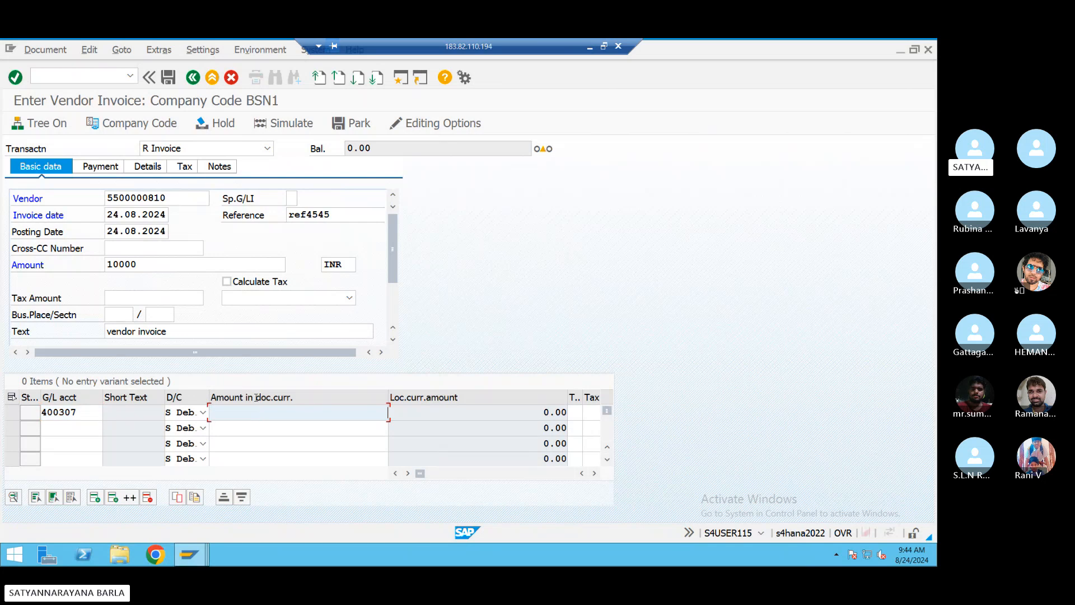
{"action": "type", "text": "*"}
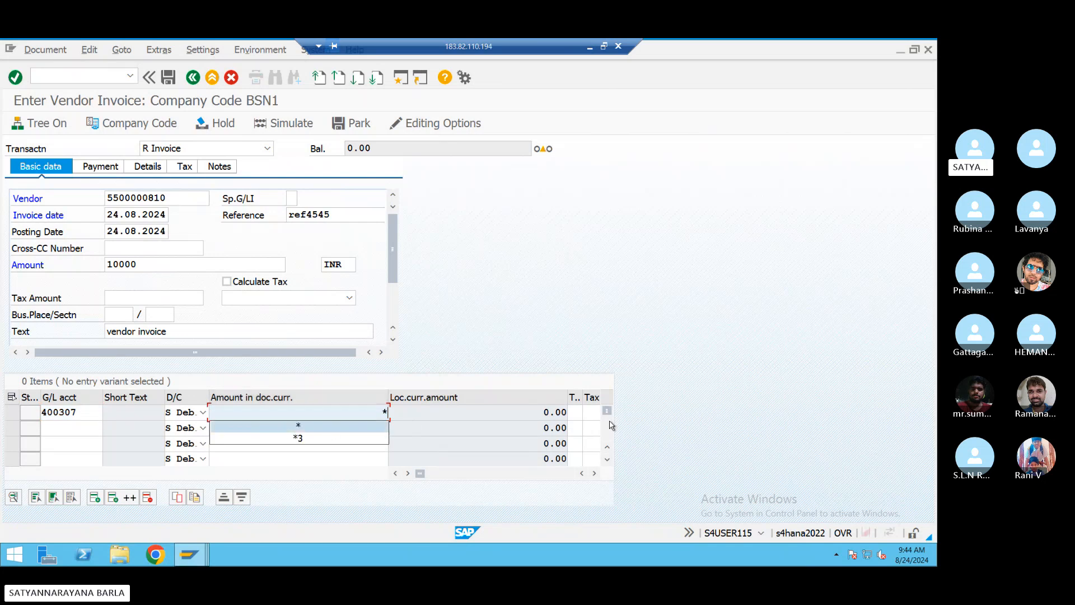
{"action": "left_click", "coordinate": [576, 412]}
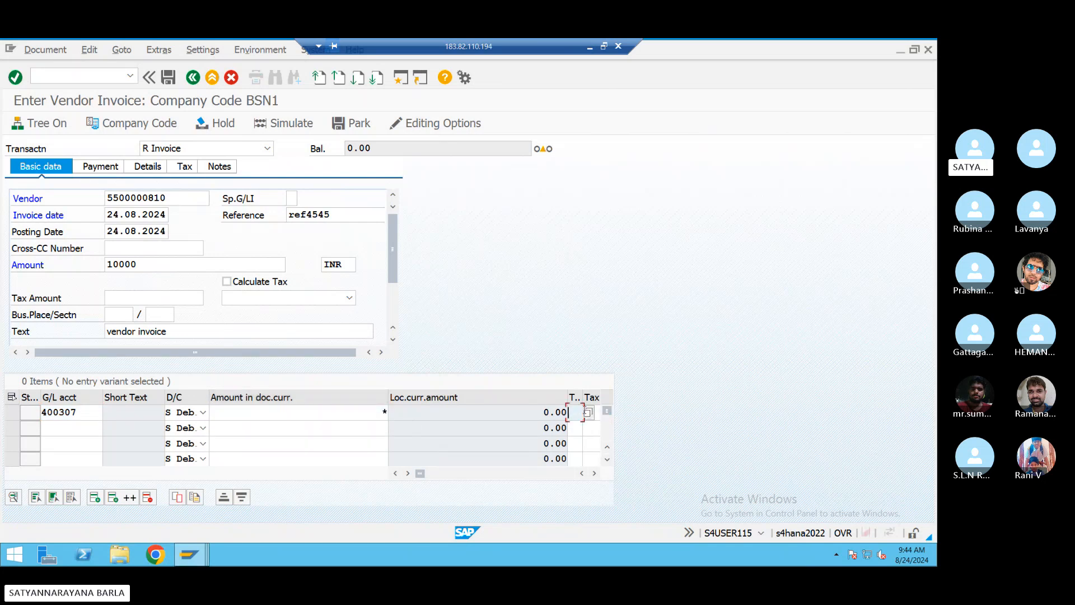
{"action": "left_click", "coordinate": [587, 412]}
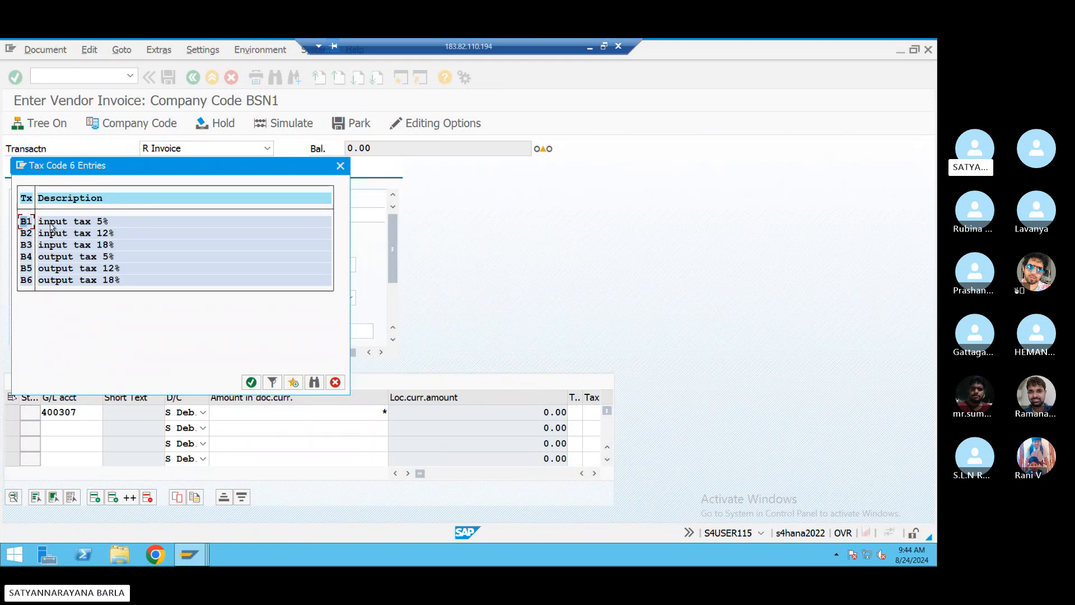
{"action": "double_click", "coordinate": [38, 222]}
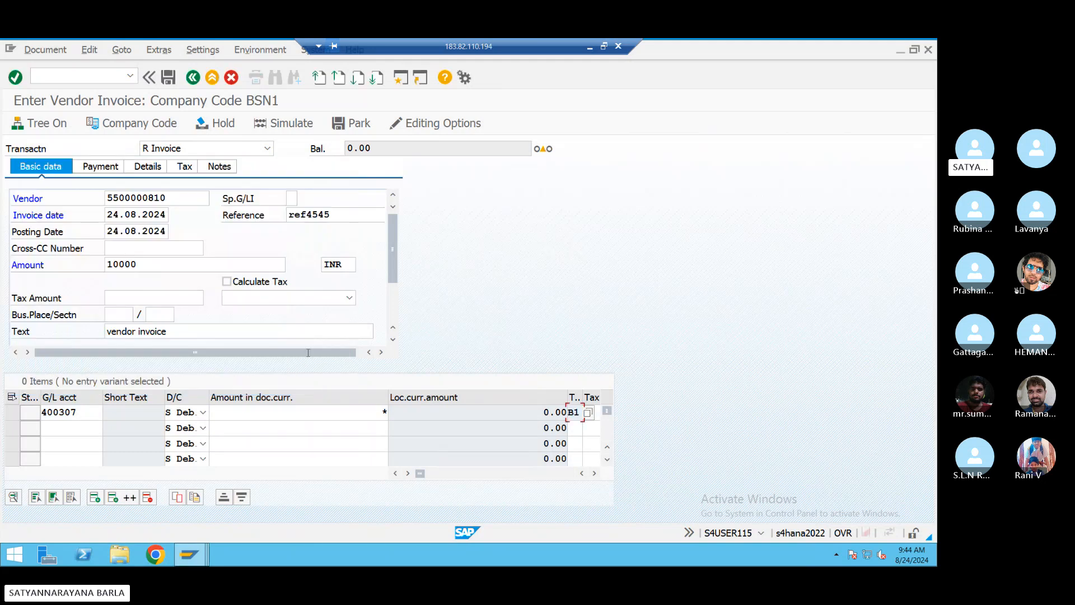
{"action": "left_click", "coordinate": [596, 474]}
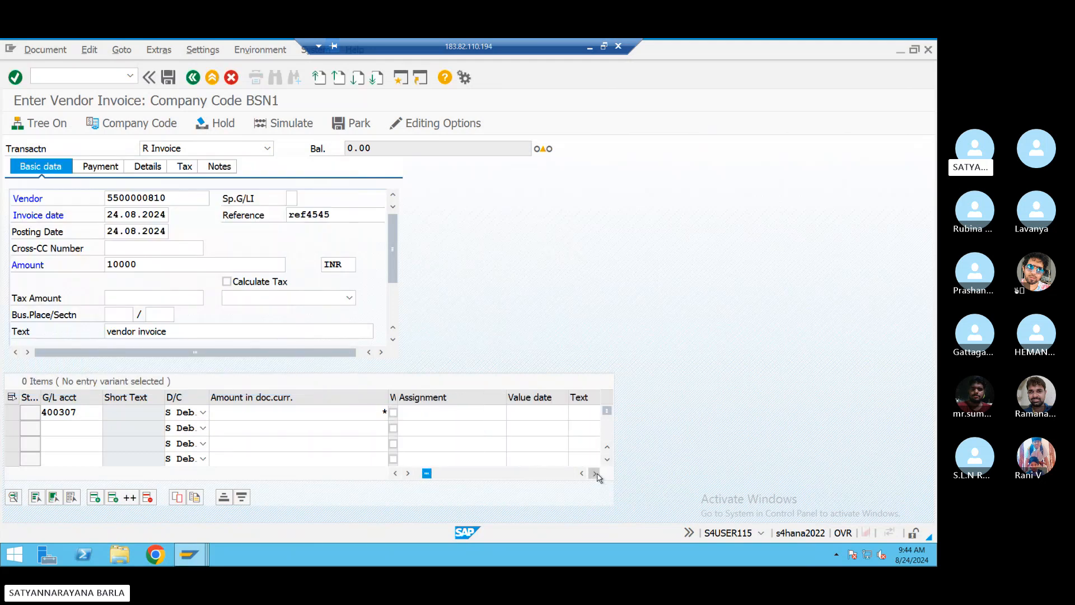
{"action": "left_click", "coordinate": [596, 474]}
{"action": "left_click", "coordinate": [554, 412]}
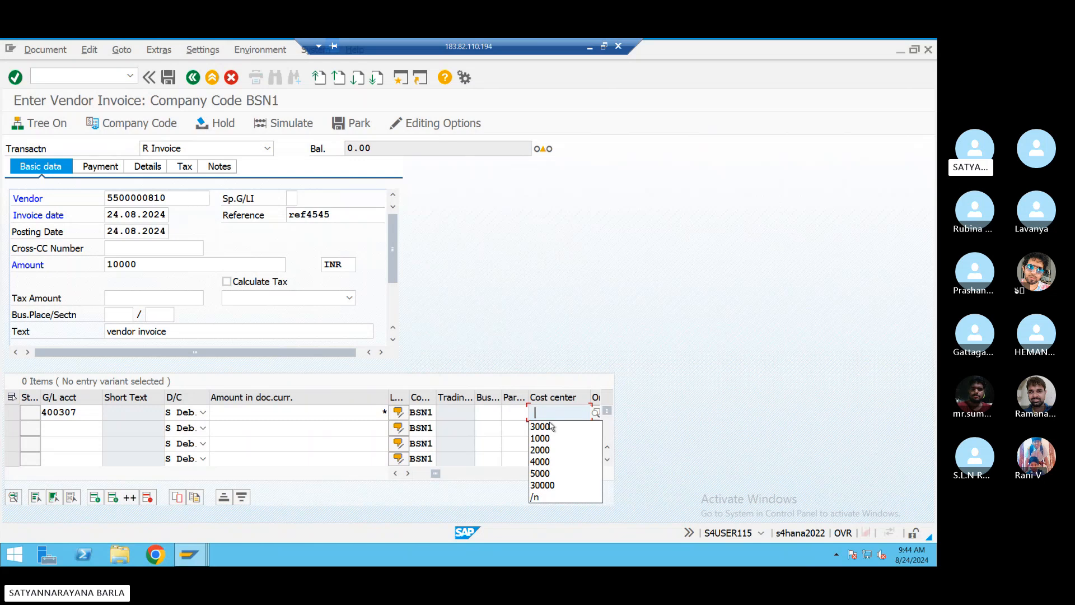
{"action": "left_click", "coordinate": [552, 426]}
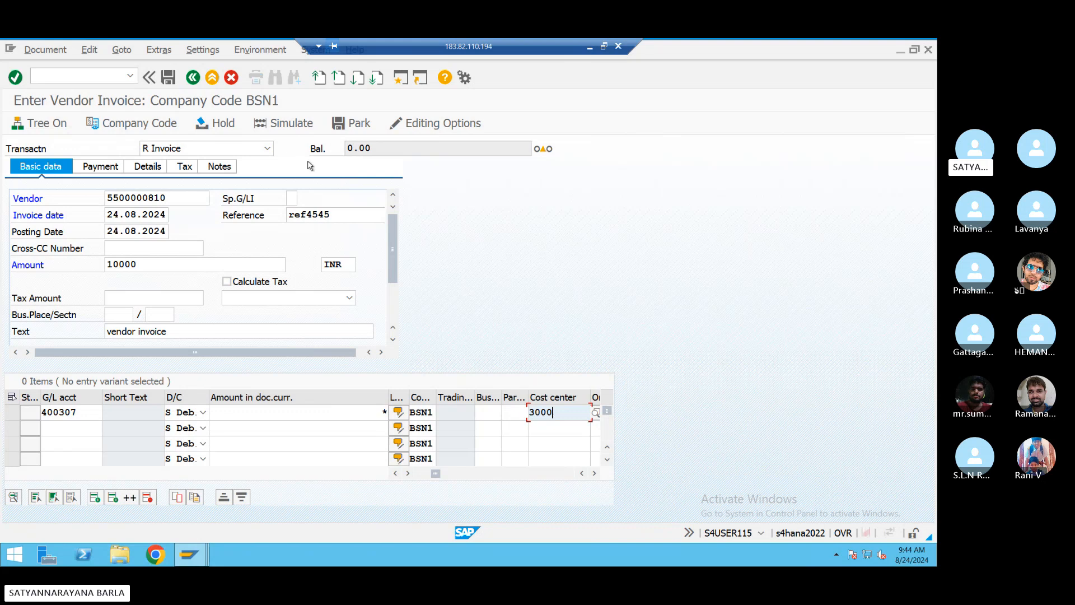
{"action": "key", "text": "Return"}
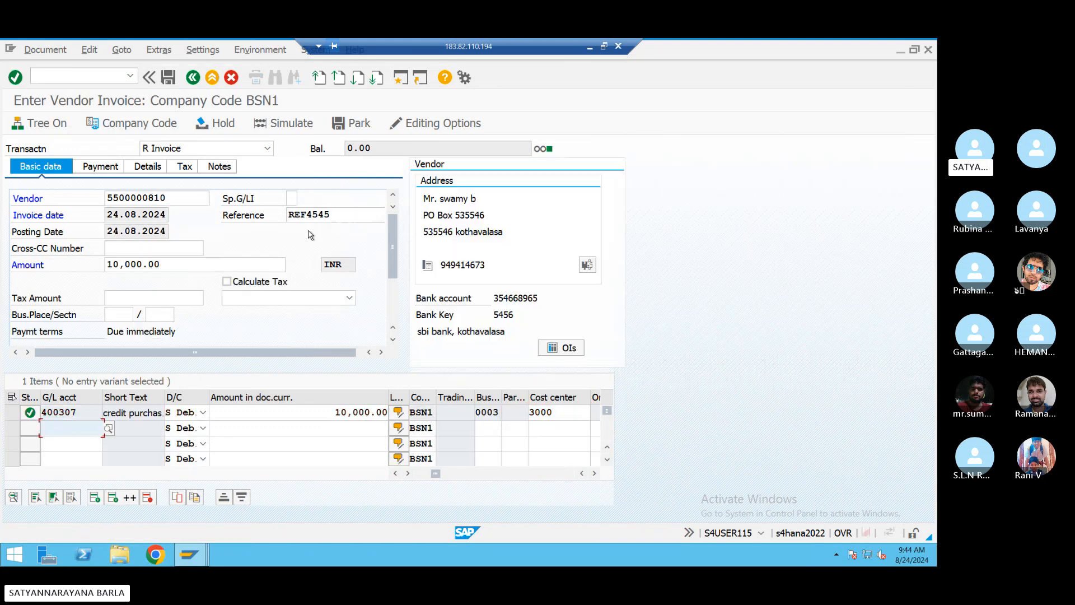
- Simulate the invoice, get past the profit-center and tax prompts, and post it as document 223
{"action": "left_click", "coordinate": [281, 130]}
{"action": "key", "text": "Return"}
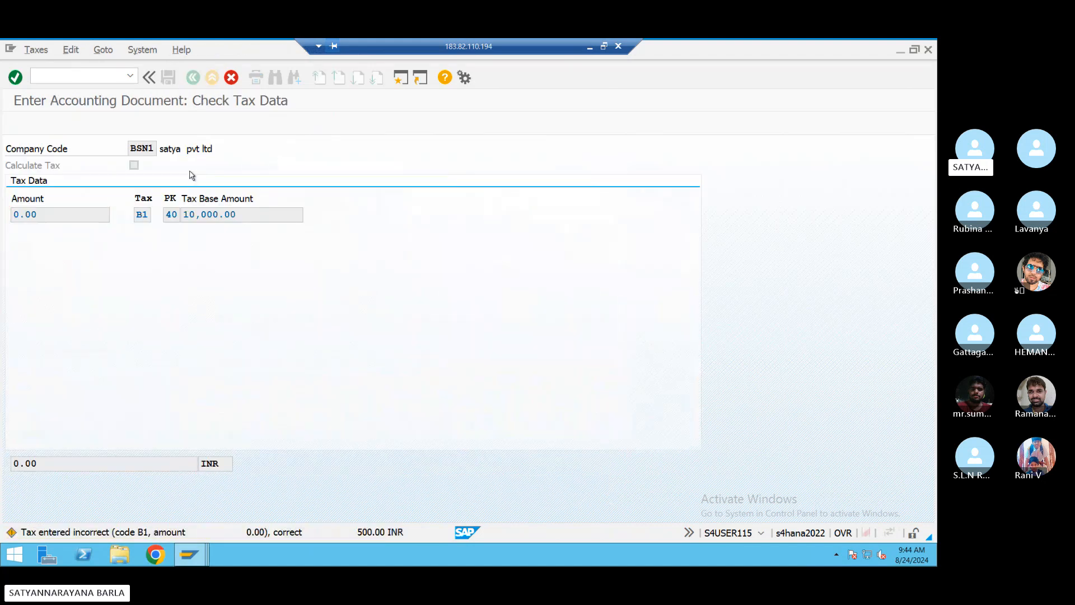
{"action": "key", "text": "Return"}
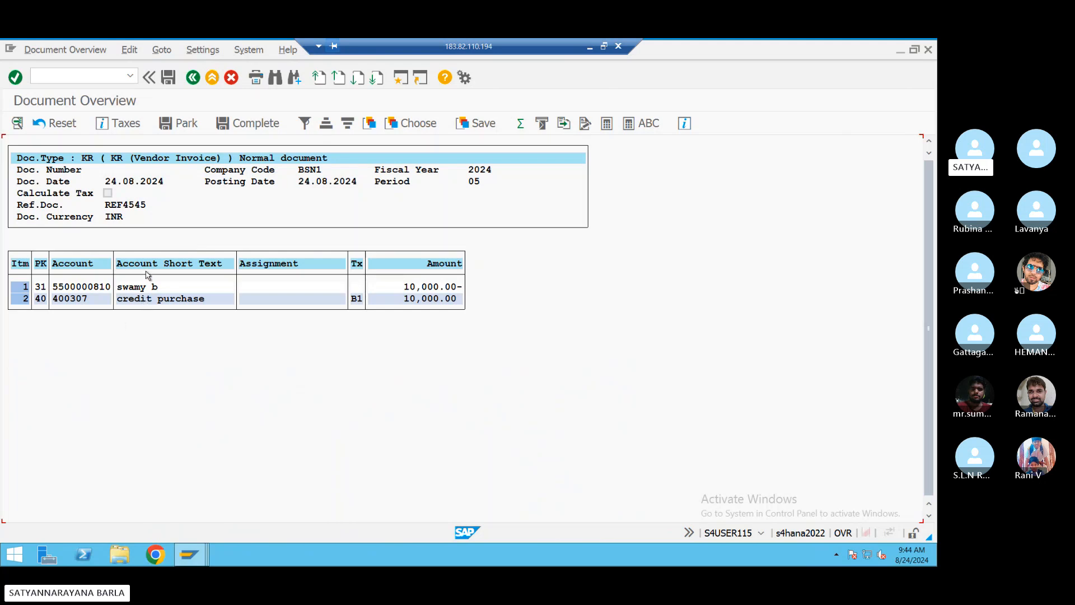
{"action": "left_click", "coordinate": [168, 79]}
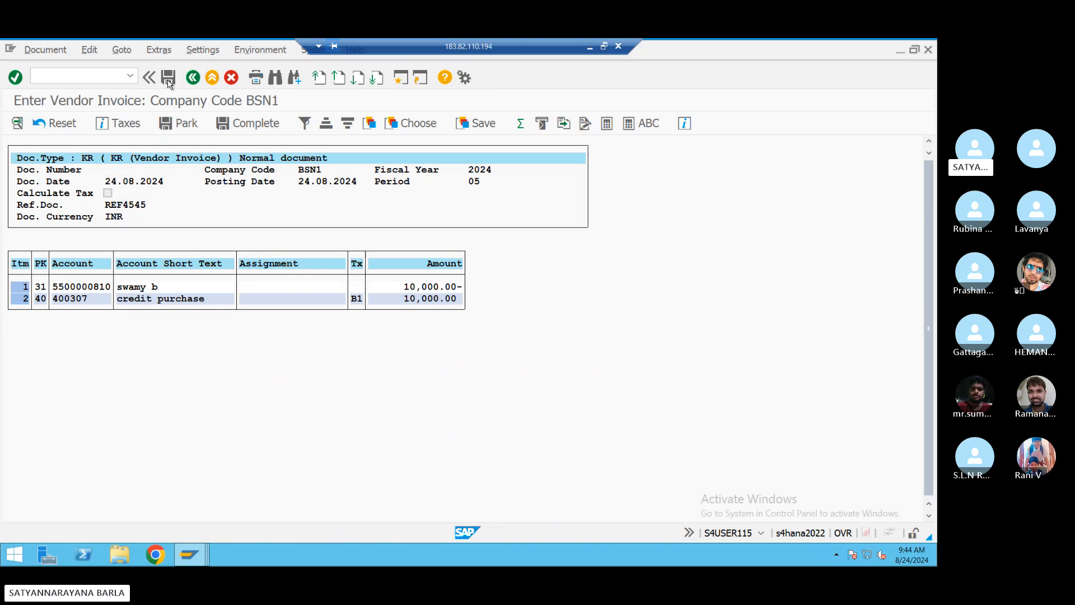
{"action": "left_click", "coordinate": [168, 84]}
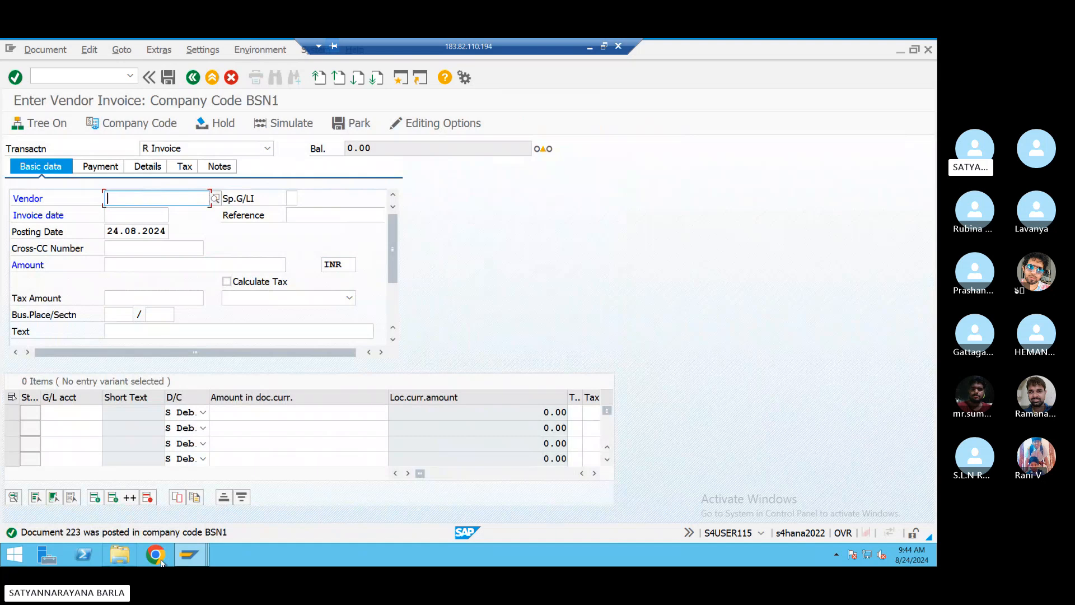
- Run FBL1N for the vendor in company code BSN1 to show invoice 223 open at 10,000.00 INR
{"action": "mouse_move", "coordinate": [188, 558]}
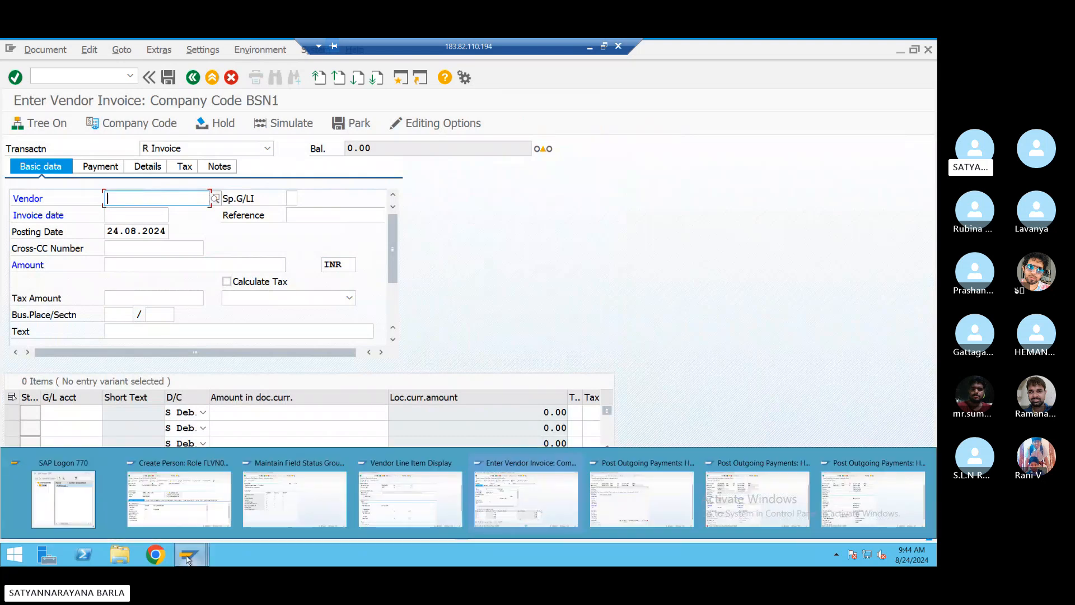
{"action": "left_click", "coordinate": [179, 501]}
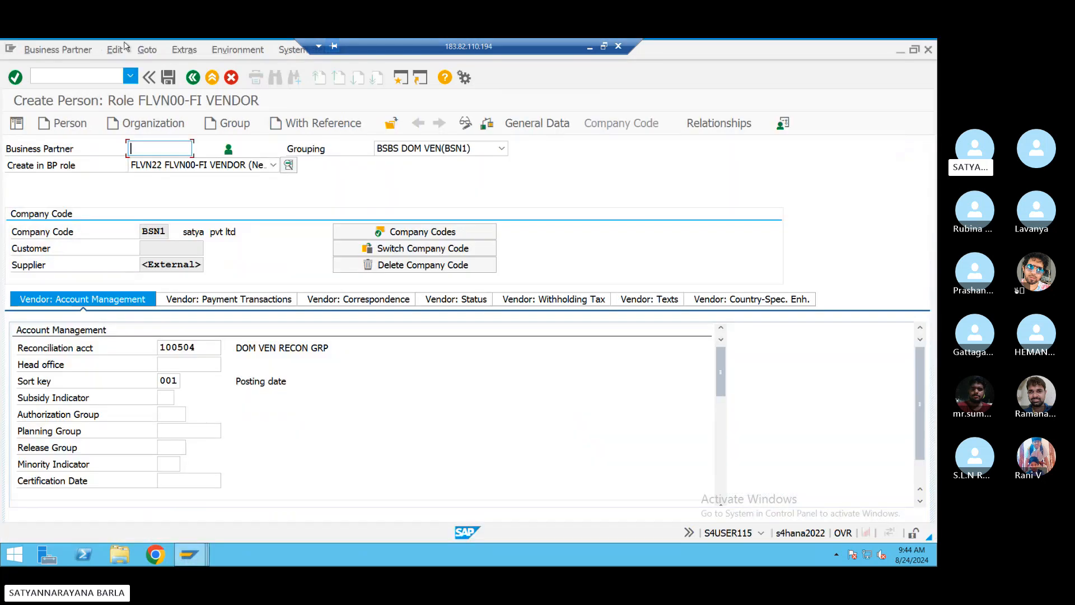
{"action": "left_click", "coordinate": [106, 76]}
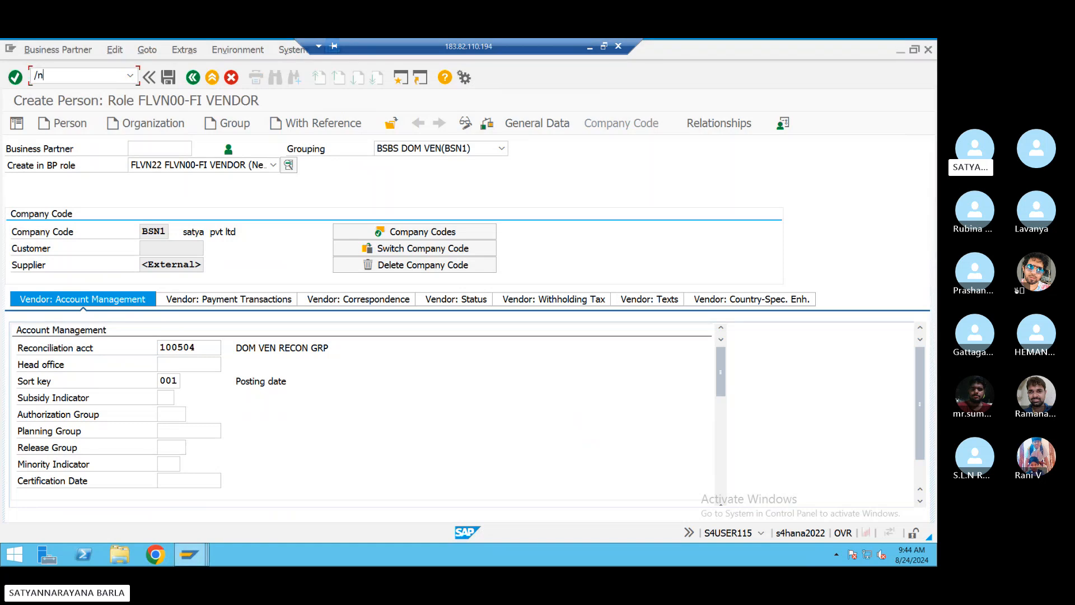
{"action": "type", "text": "/nfbl1n"}
{"action": "key", "text": "Return"}
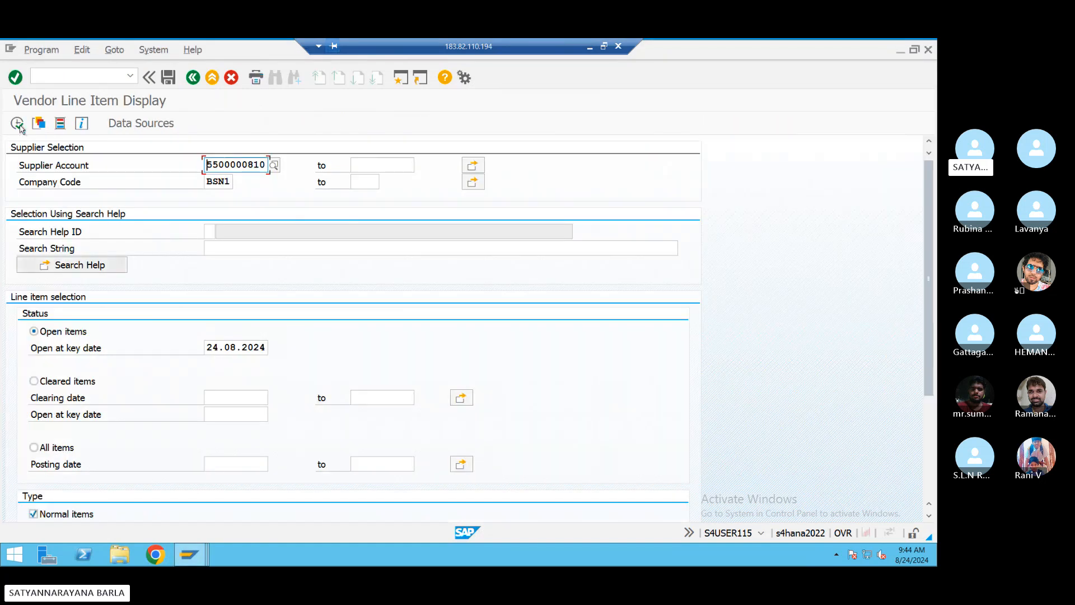
{"action": "left_click", "coordinate": [17, 122]}
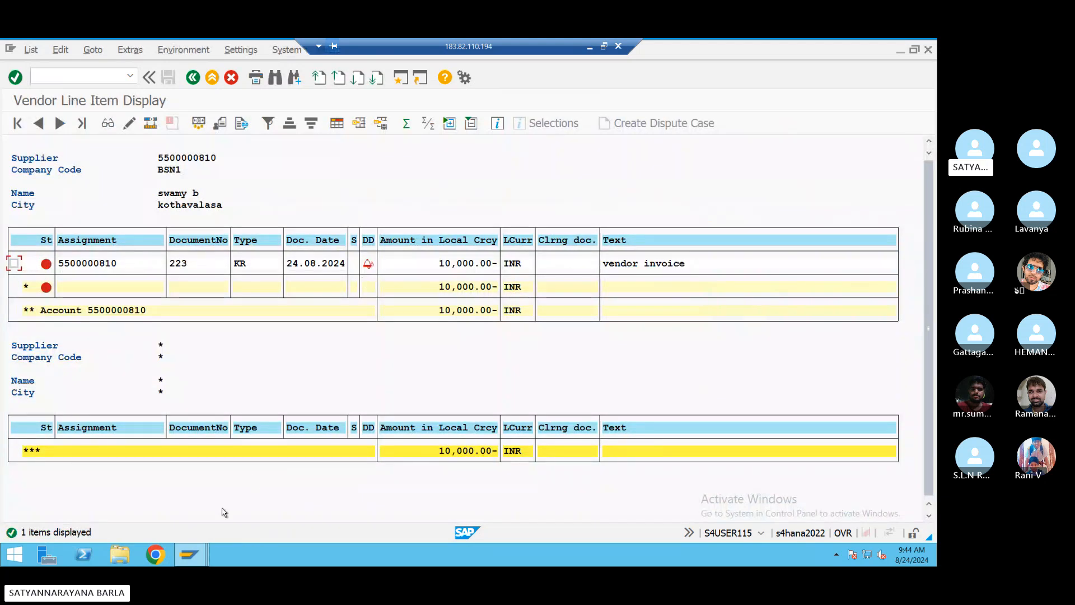
{"action": "mouse_move", "coordinate": [196, 562]}
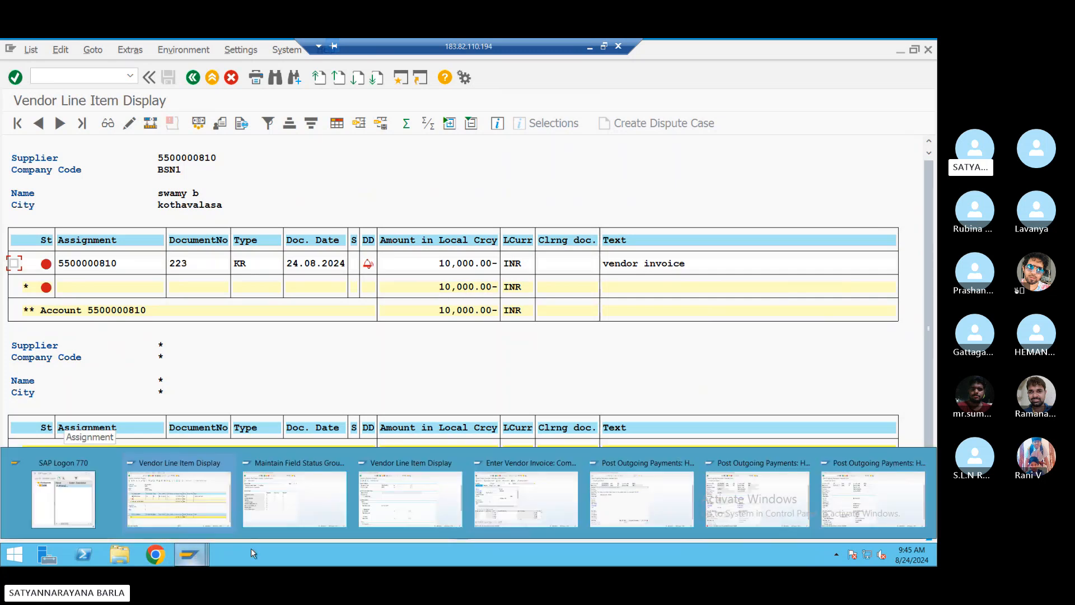
- Start an F-53 outgoing payment with document date 24.08.2024
{"action": "left_click", "coordinate": [399, 495]}
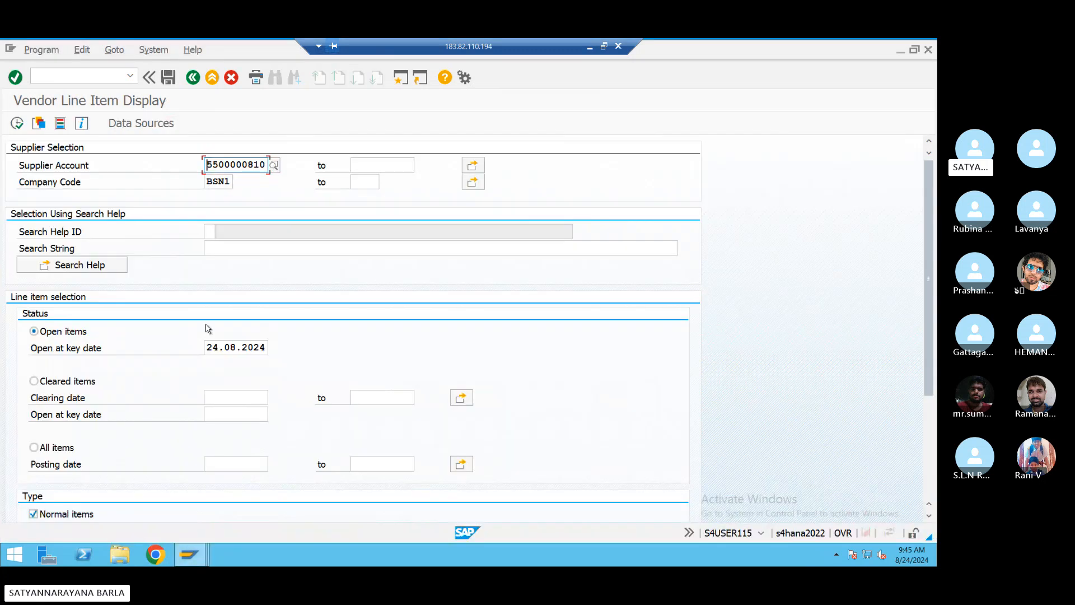
{"action": "mouse_move", "coordinate": [198, 565]}
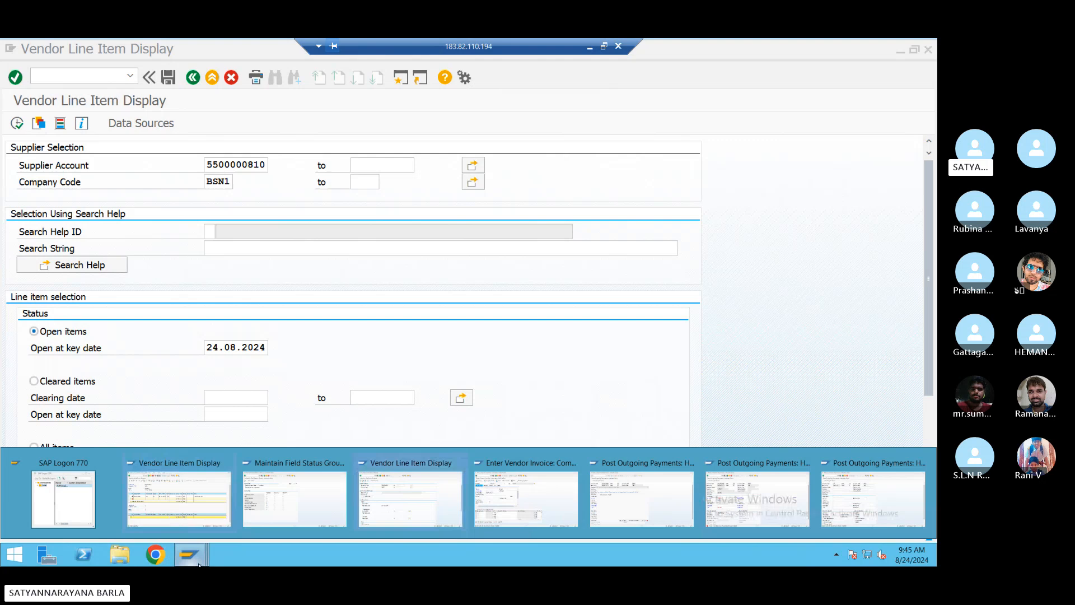
{"action": "left_click", "coordinate": [305, 511]}
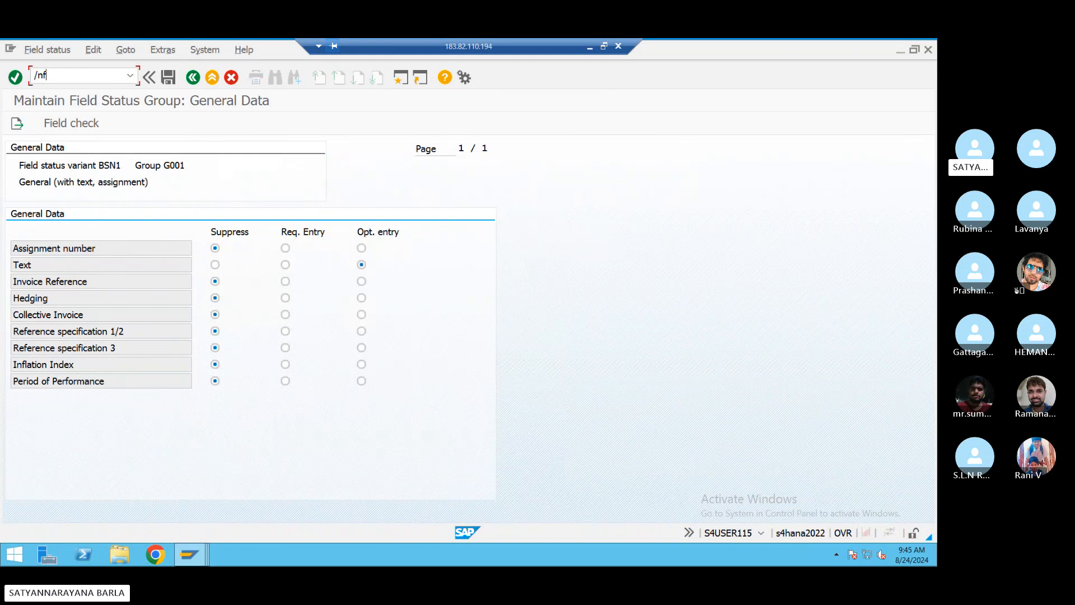
{"action": "key", "text": "Return"}
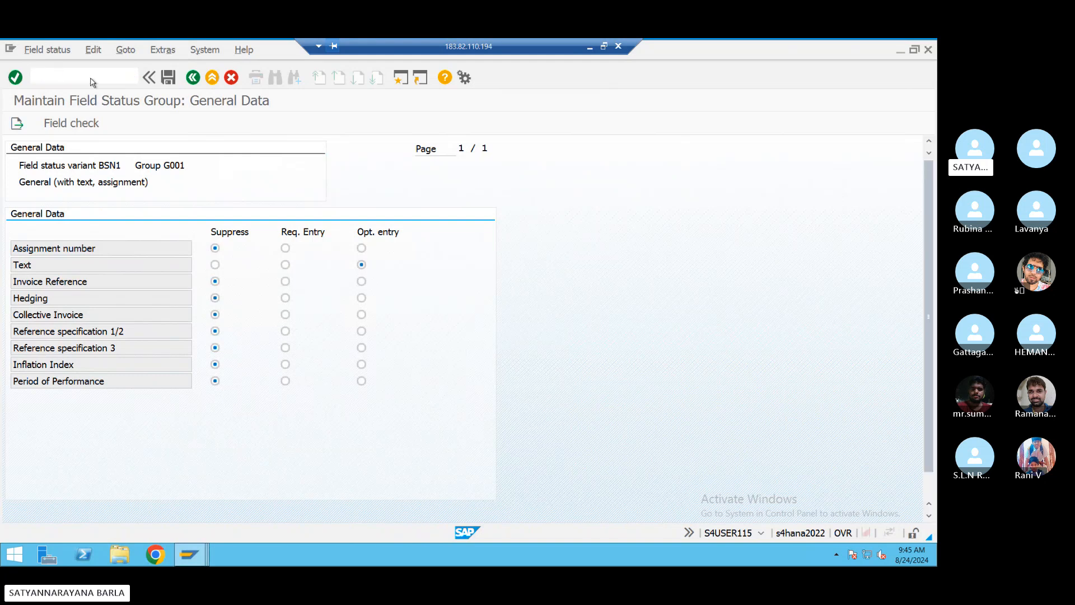
{"action": "key", "text": "space"}
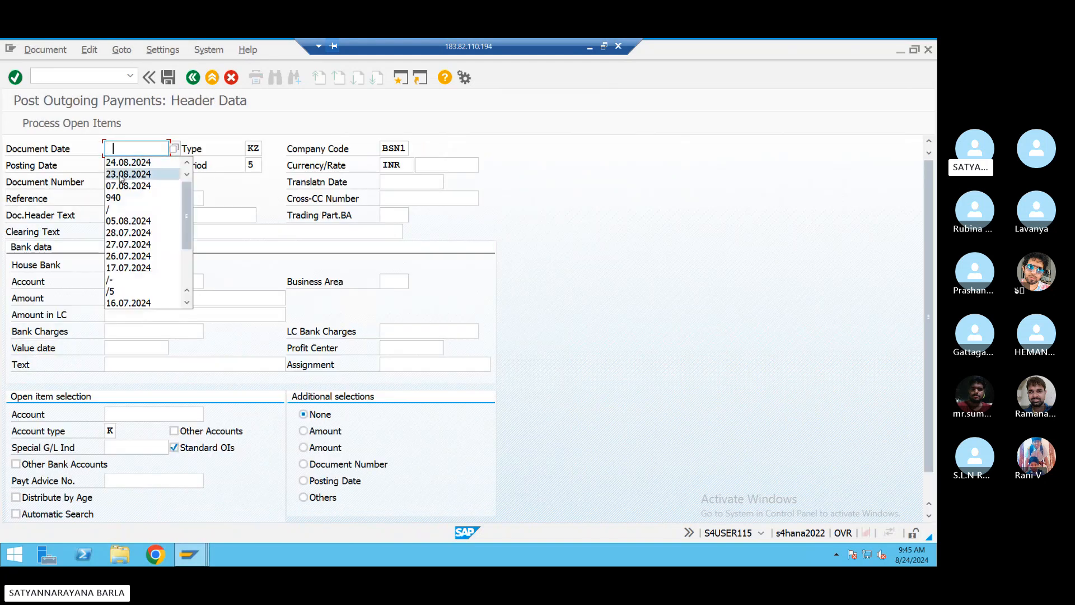
{"action": "left_click", "coordinate": [122, 162]}
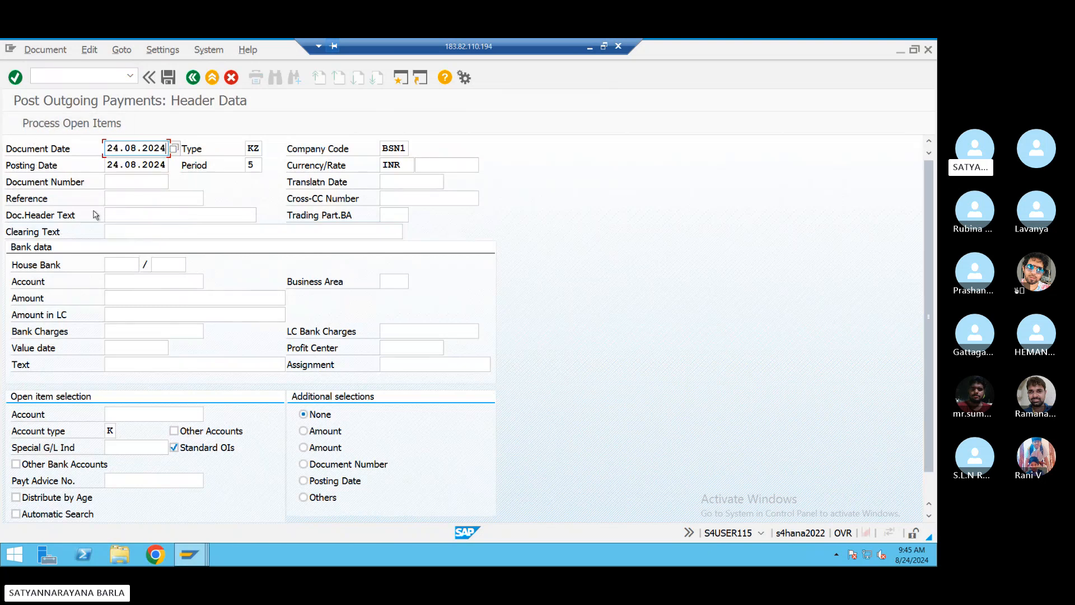
- Fill in reference REF4543, clearing text 'partial clearing' and the bank G/L account
{"action": "left_click", "coordinate": [124, 193]}
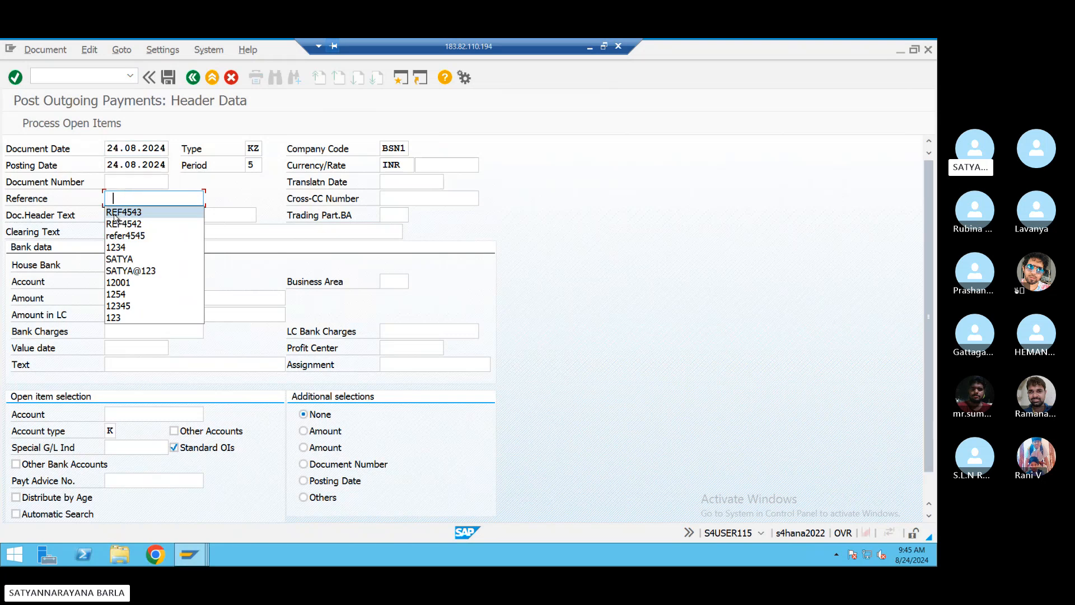
{"action": "left_click", "coordinate": [114, 212]}
{"action": "left_click", "coordinate": [116, 231]}
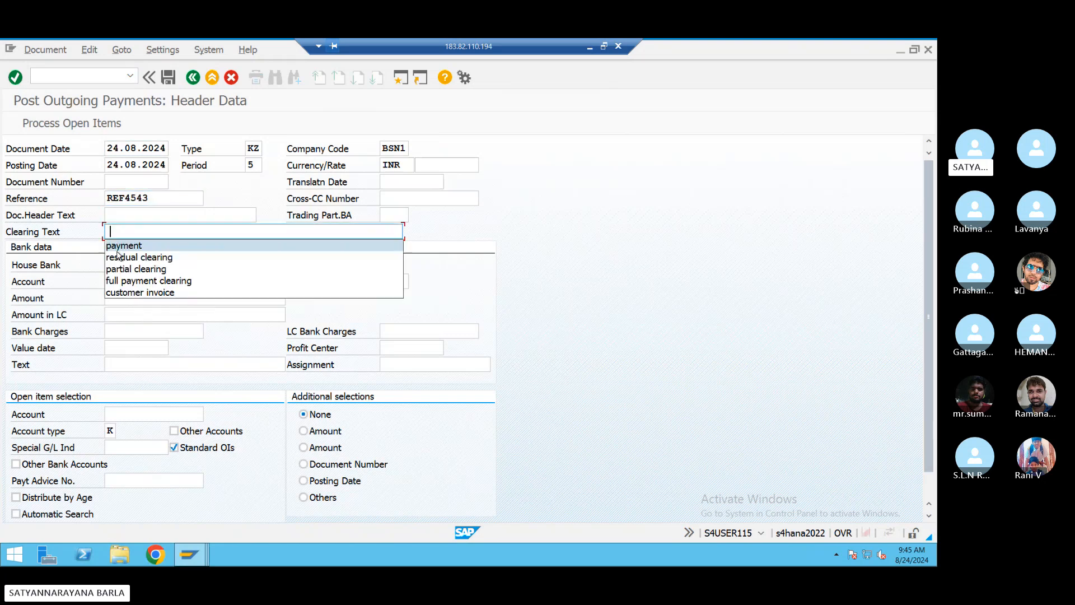
{"action": "left_click", "coordinate": [120, 269]}
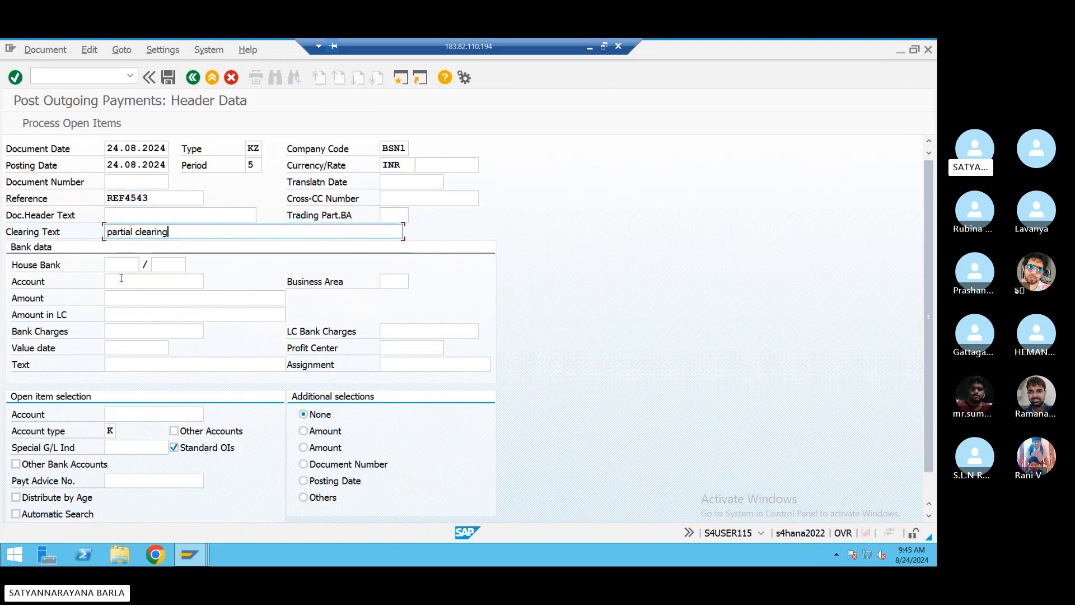
{"action": "left_click", "coordinate": [121, 281]}
{"action": "left_click", "coordinate": [122, 296]}
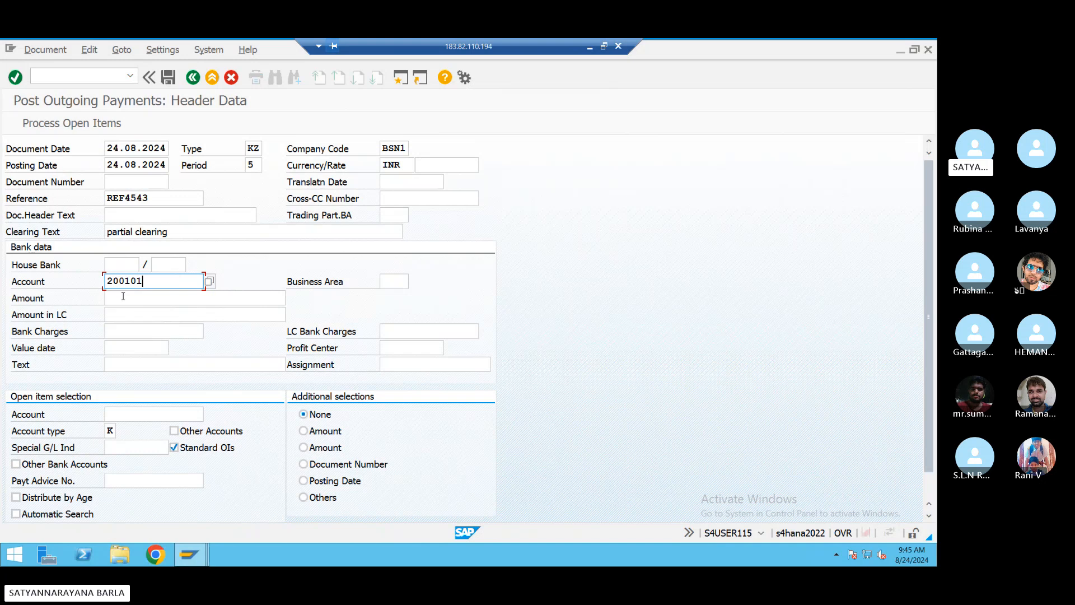
- Enter amount 3000, line text 'partial clearing' and the vendor, then process open items
{"action": "left_click", "coordinate": [123, 296]}
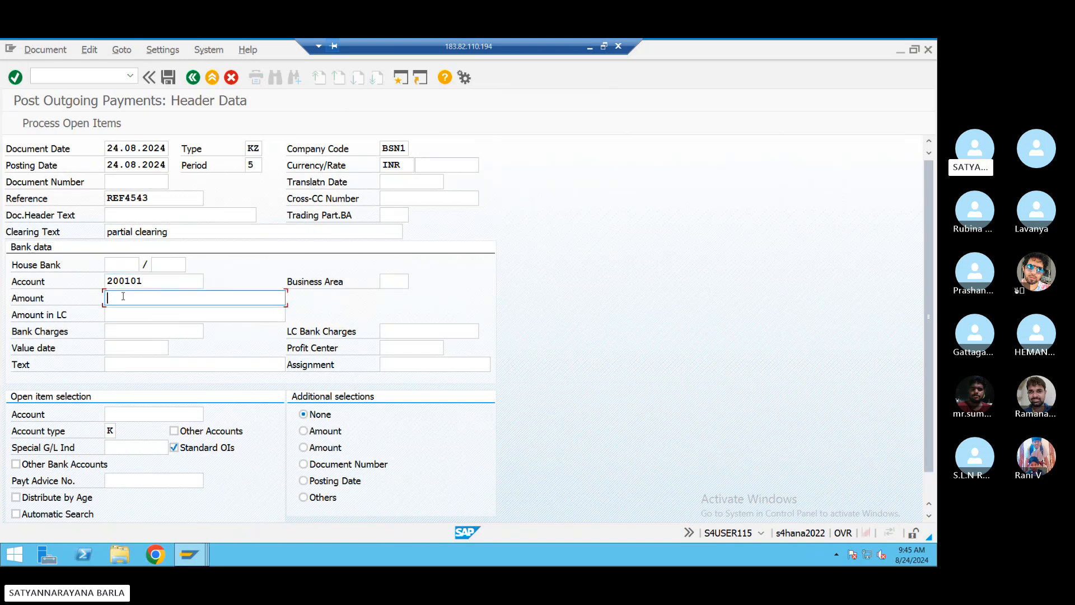
{"action": "type", "text": "3000"}
{"action": "left_click", "coordinate": [125, 364]}
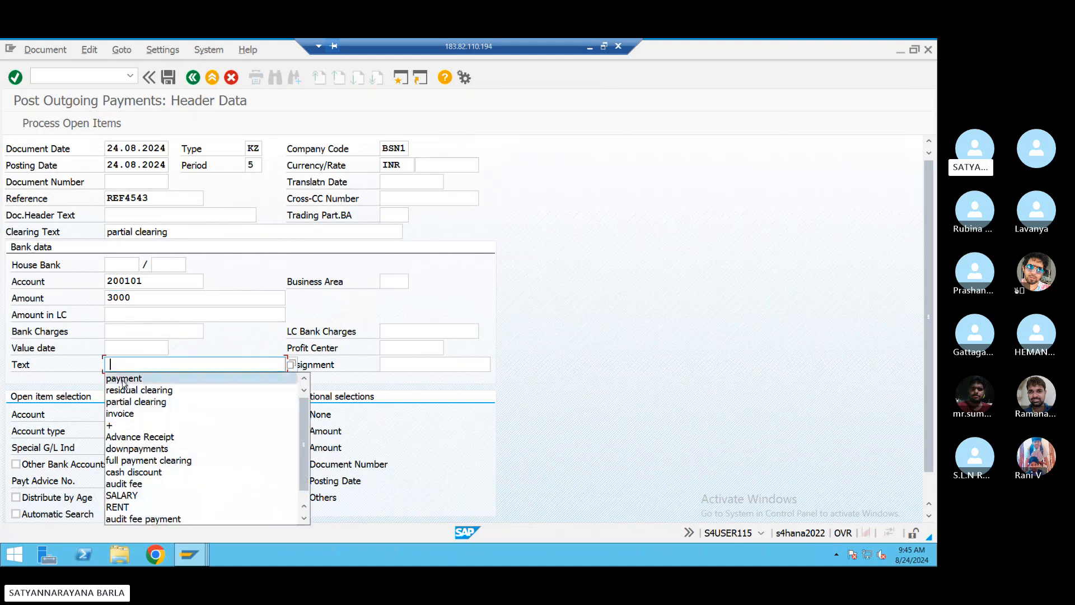
{"action": "left_click", "coordinate": [125, 400]}
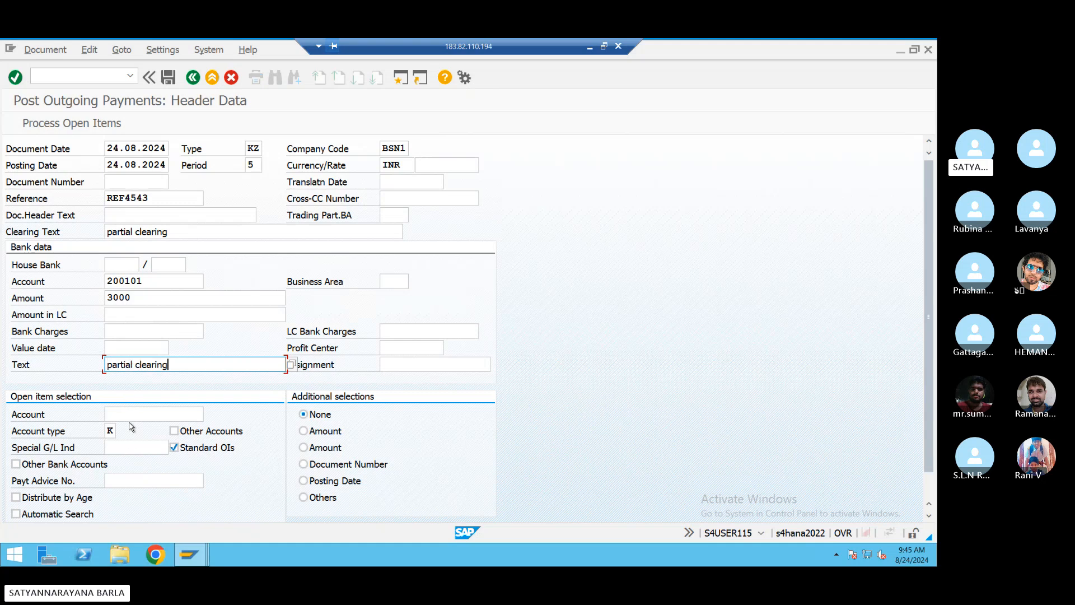
{"action": "left_click", "coordinate": [129, 415]}
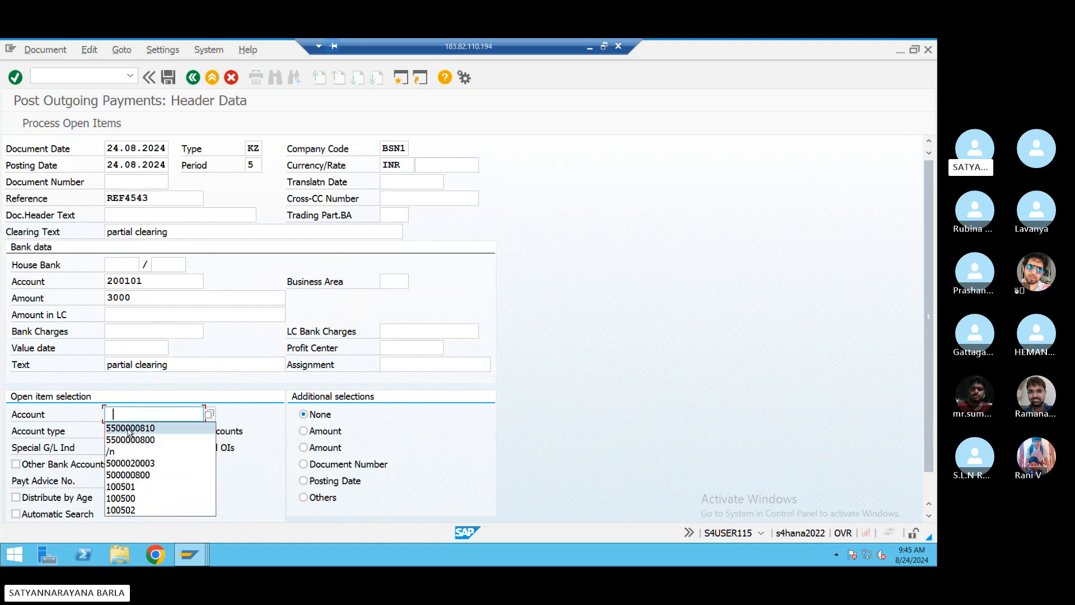
{"action": "left_click", "coordinate": [130, 428]}
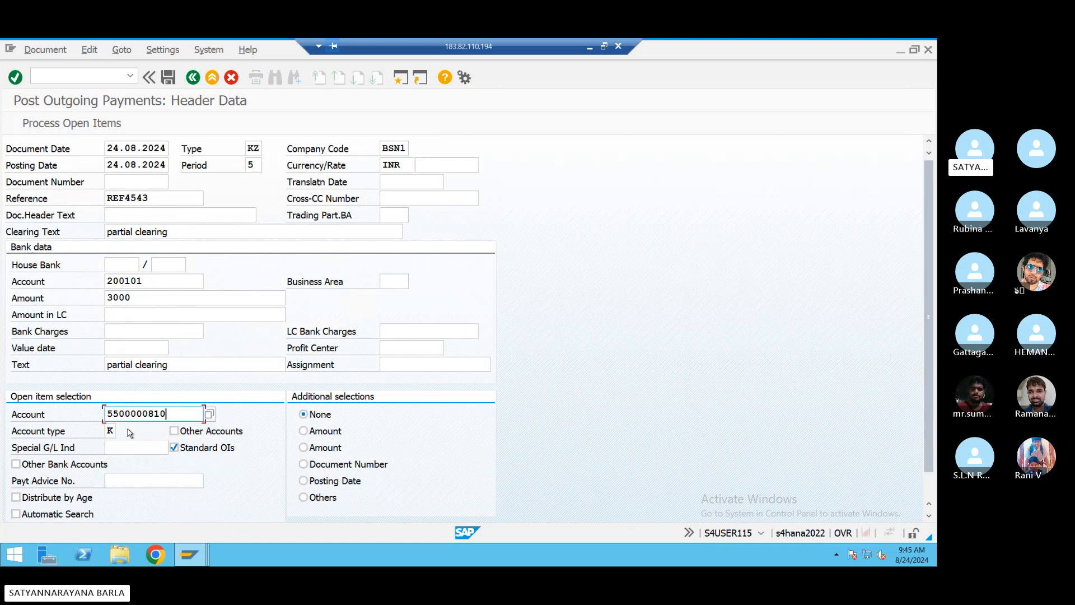
{"action": "left_click", "coordinate": [72, 124]}
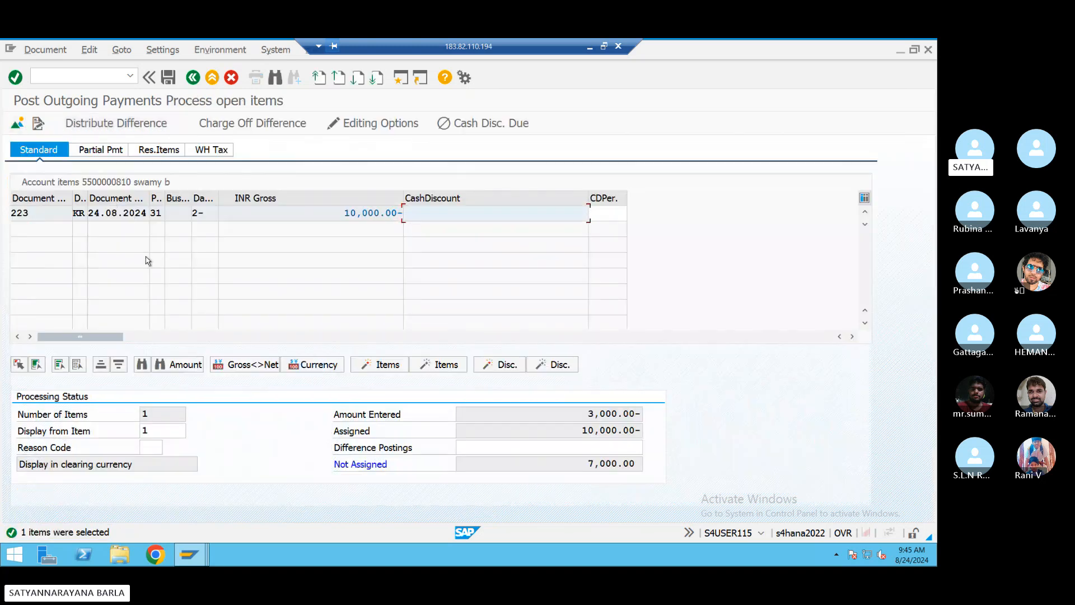
- Enter 3,000 as a partial payment on invoice 223 and attempt to post
{"action": "left_click", "coordinate": [104, 149]}
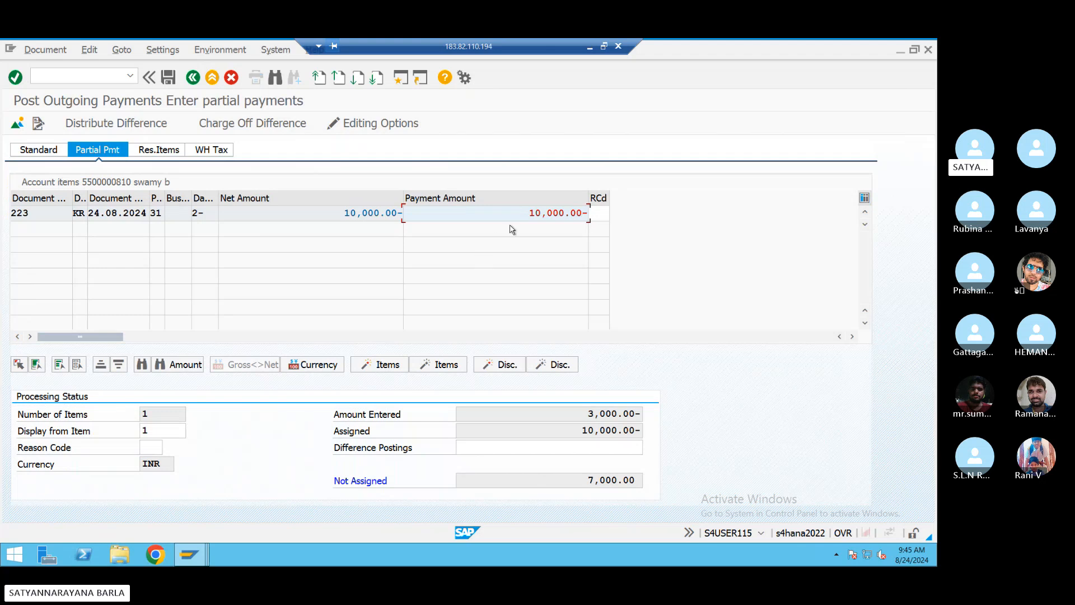
{"action": "left_click_drag", "start_coordinate": [525, 216], "coordinate": [618, 219]}
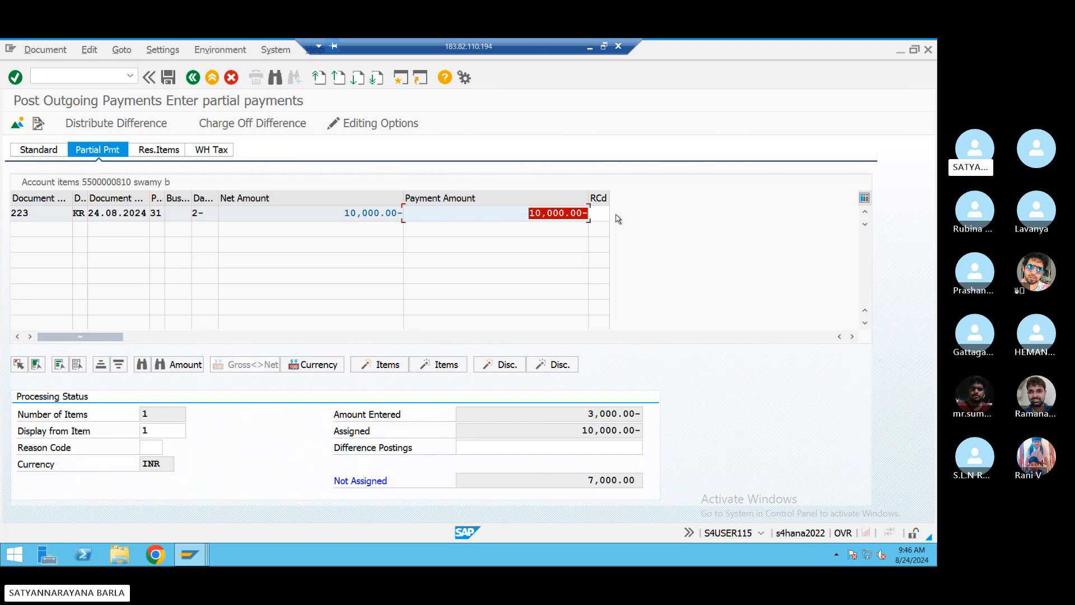
{"action": "type", "text": "3000"}
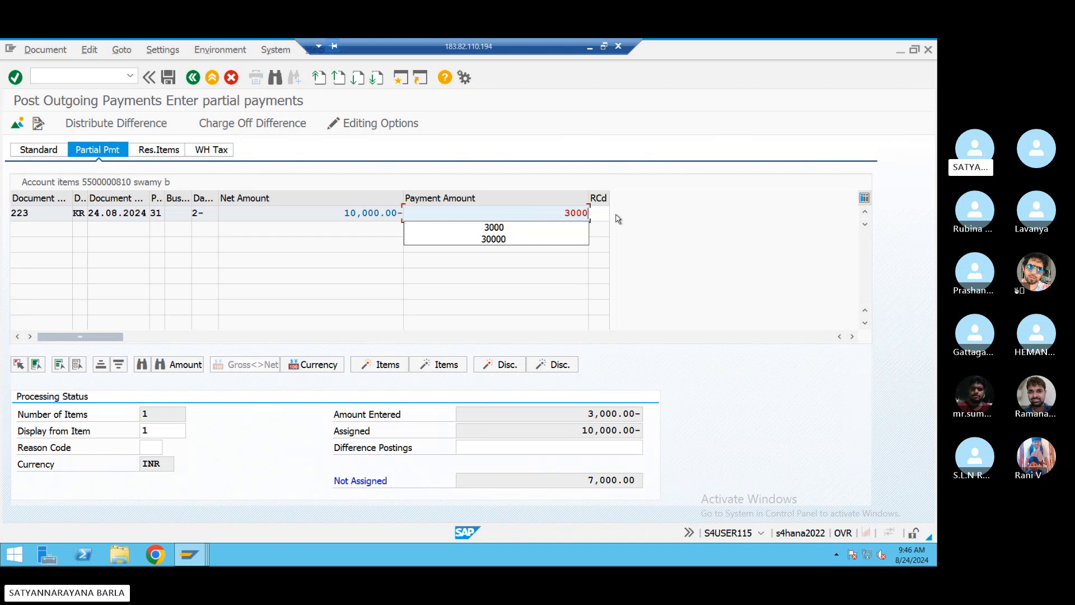
{"action": "key", "text": "Return"}
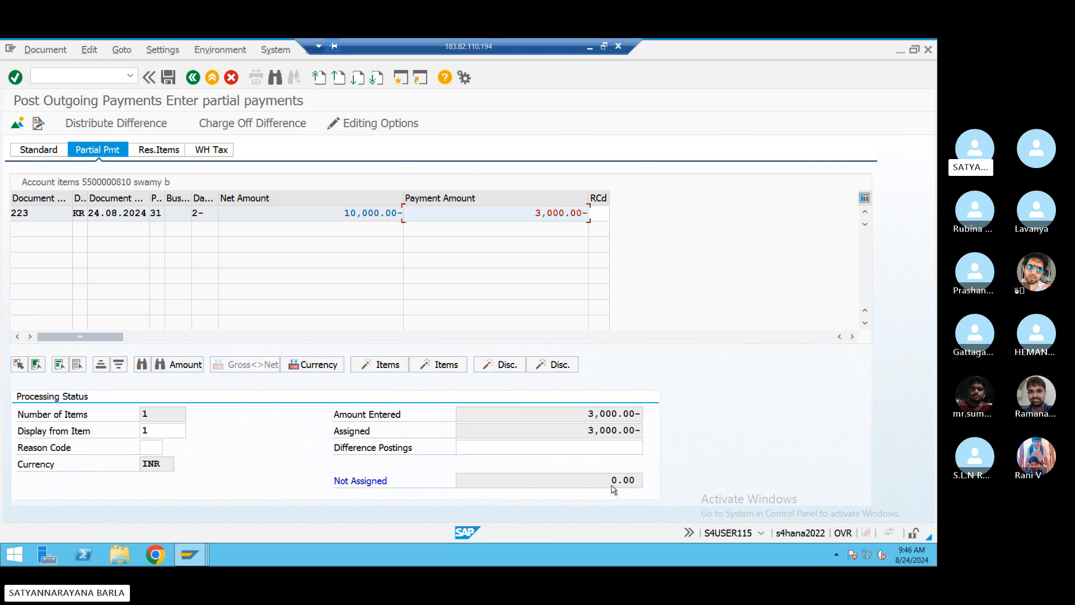
{"action": "left_click", "coordinate": [169, 78]}
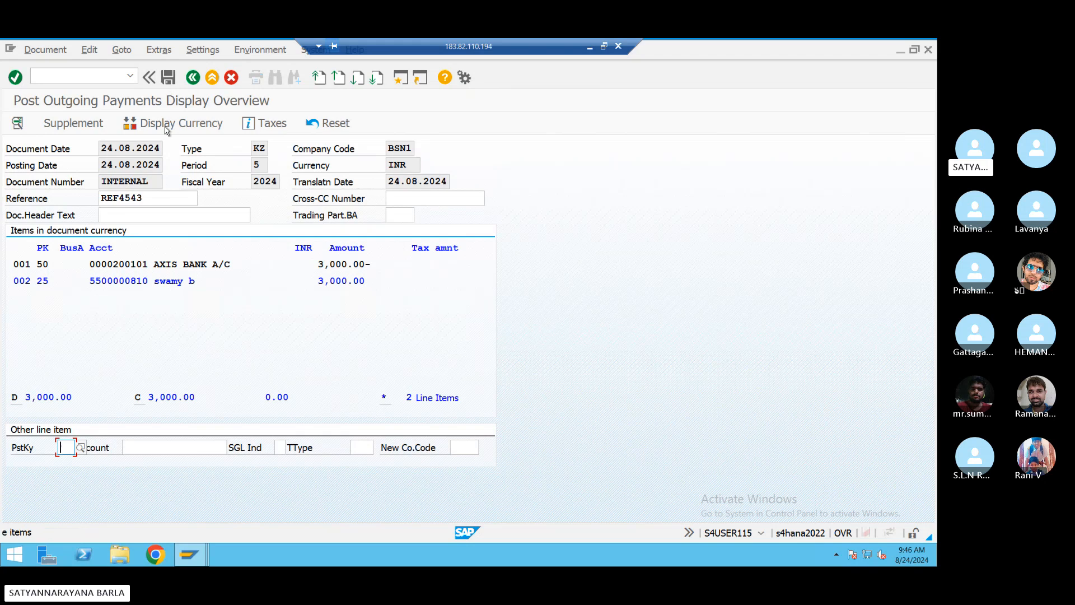
- Add payment terms 0001 to the vendor line and post payment document 451
{"action": "double_click", "coordinate": [169, 282]}
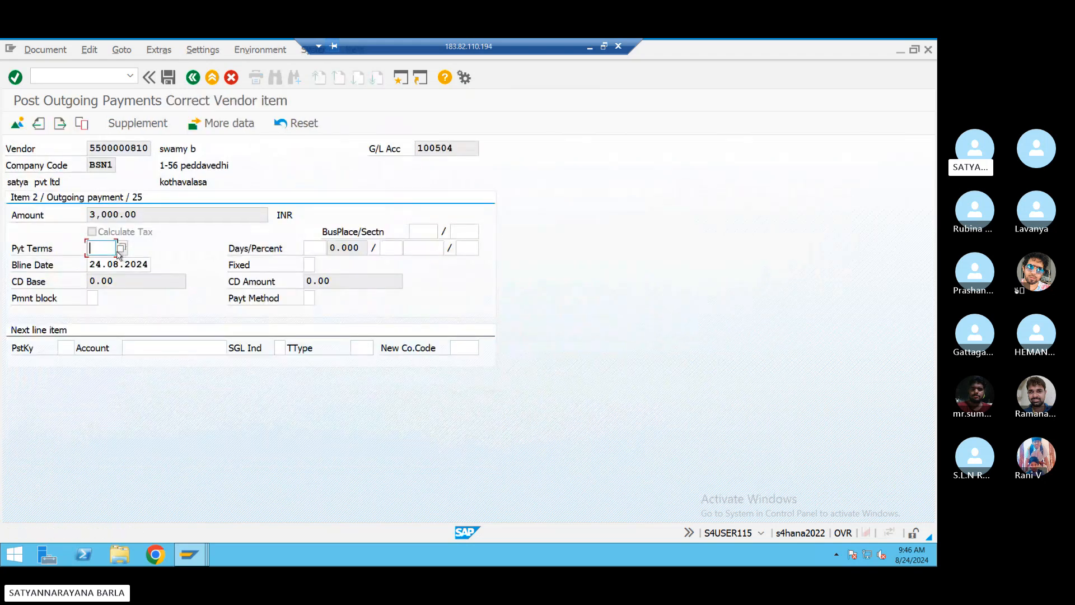
{"action": "type", "text": "0001"}
{"action": "key", "text": "Return"}
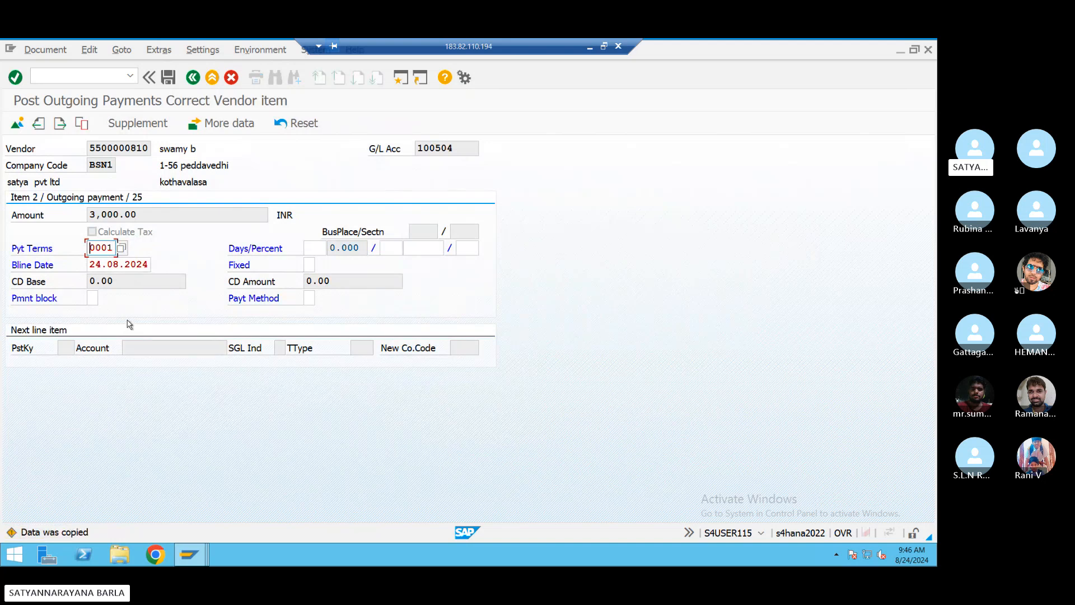
{"action": "key", "text": "Return"}
{"action": "left_click", "coordinate": [167, 78]}
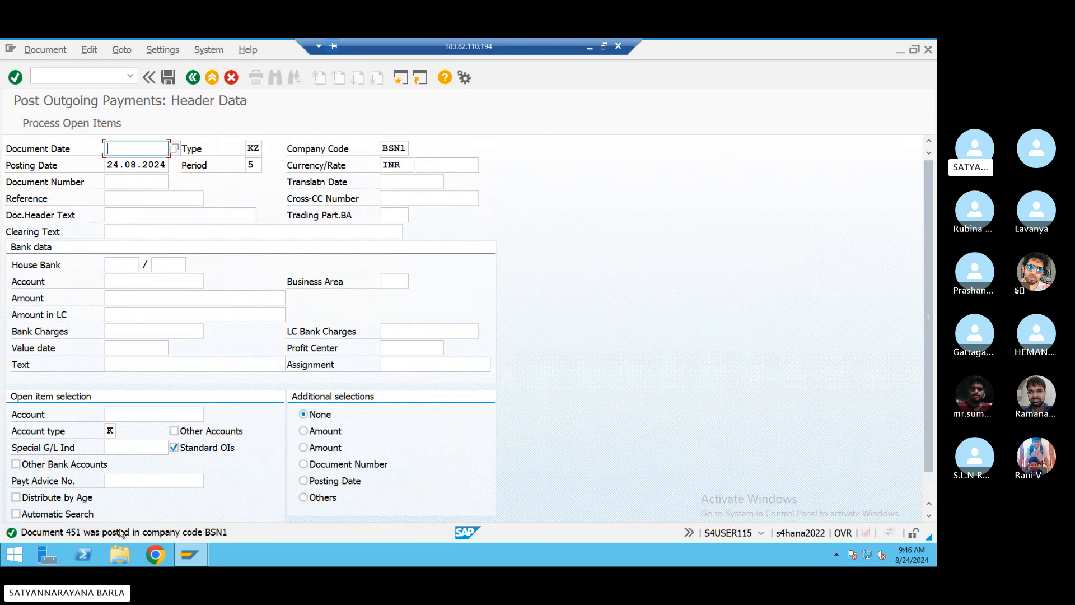
- Reload the vendor line item list to show payment 451 (KZ, 3,000.00) beside invoice 223
{"action": "left_click", "coordinate": [200, 561]}
{"action": "left_click", "coordinate": [179, 492]}
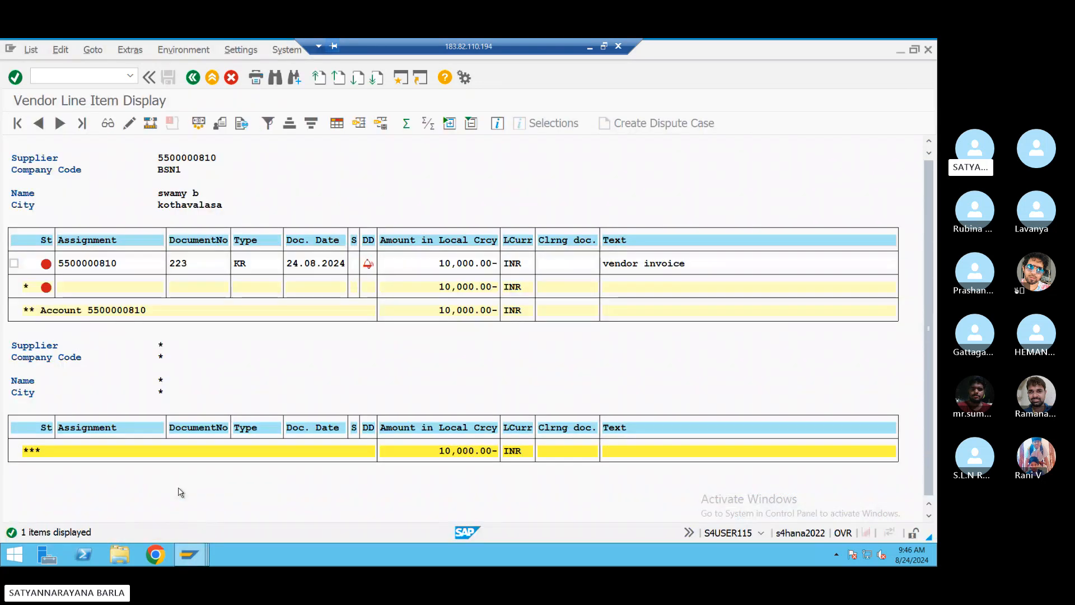
{"action": "left_click", "coordinate": [31, 49]}
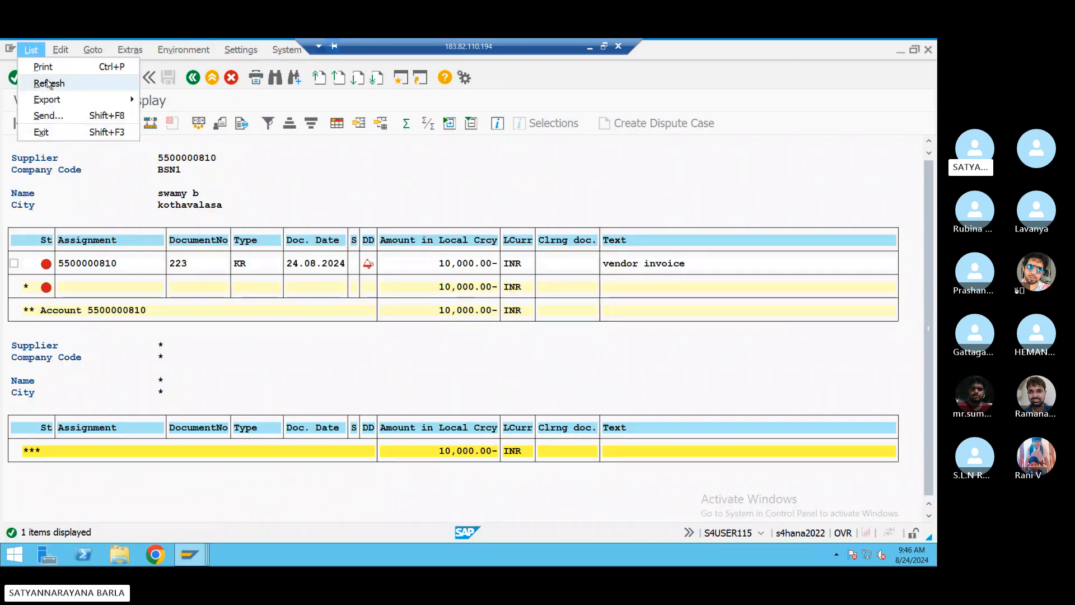
{"action": "left_click", "coordinate": [46, 80]}
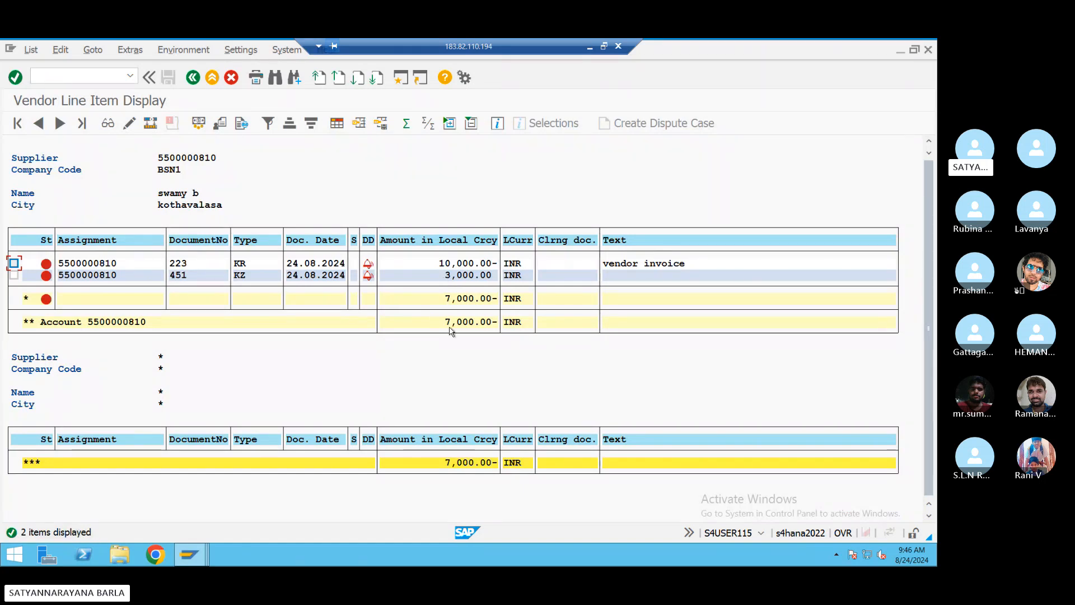
{"action": "mouse_move", "coordinate": [187, 555]}
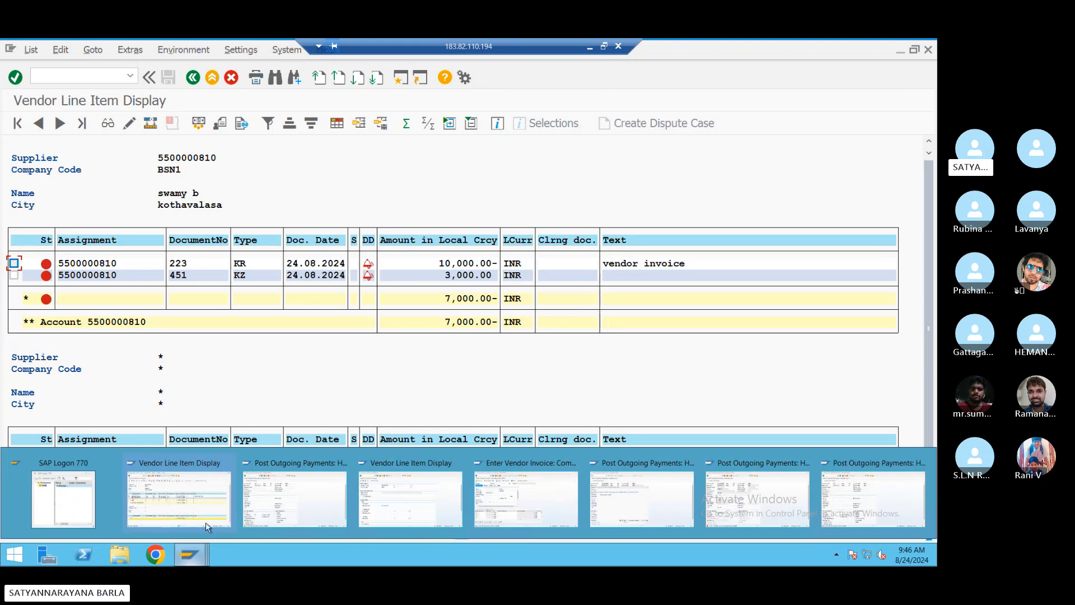
- Fill the F-53 header: date 24.08.2024, reference REF4543, clearing text 'residual clearing', bank account 200101
{"action": "left_click", "coordinate": [286, 513]}
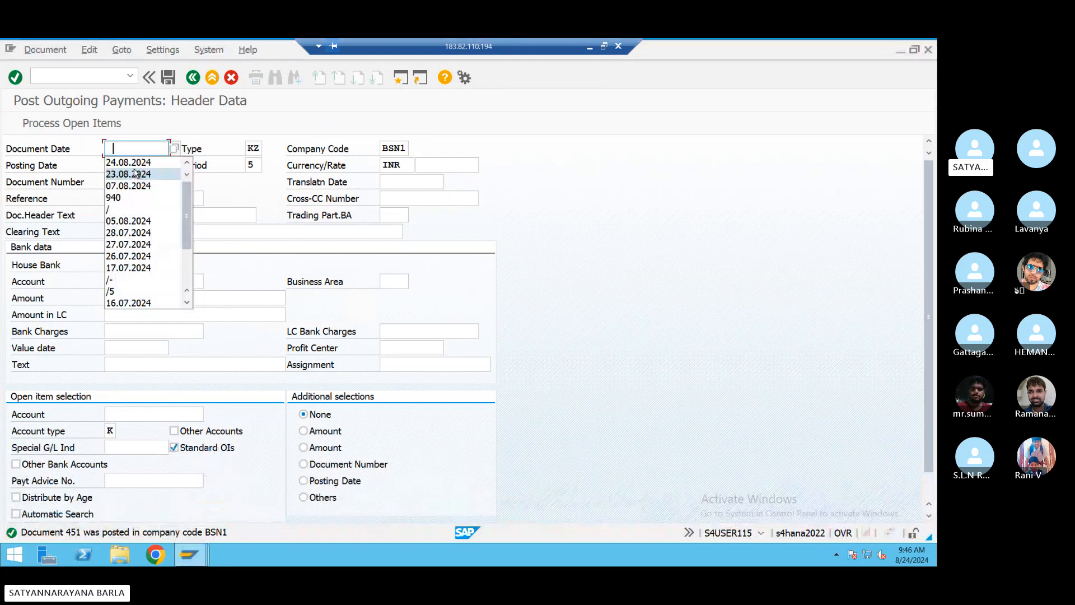
{"action": "left_click", "coordinate": [135, 166]}
{"action": "left_click", "coordinate": [134, 200]}
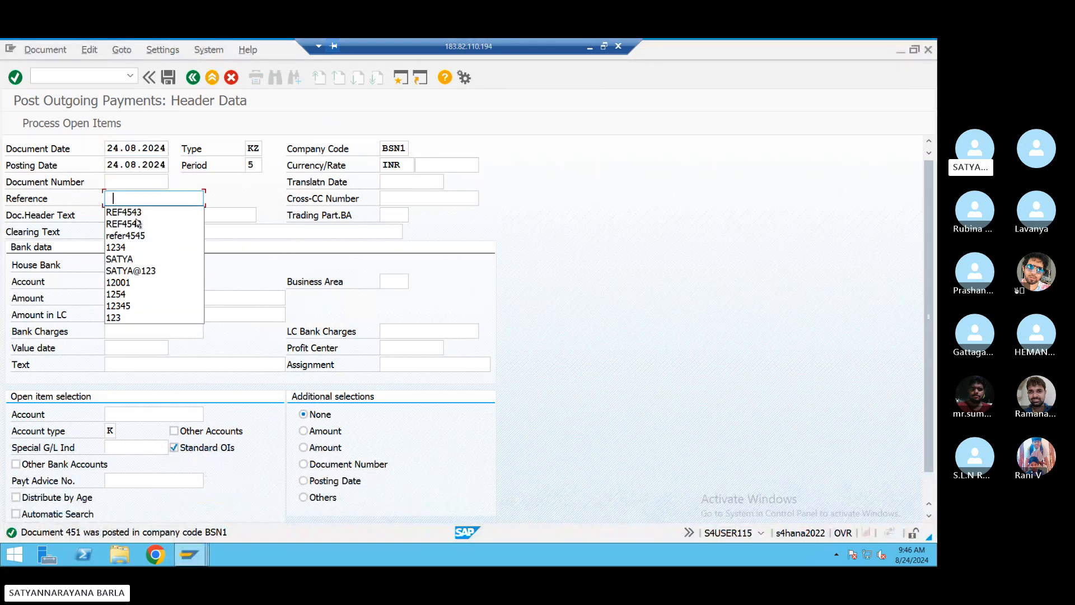
{"action": "left_click", "coordinate": [137, 212]}
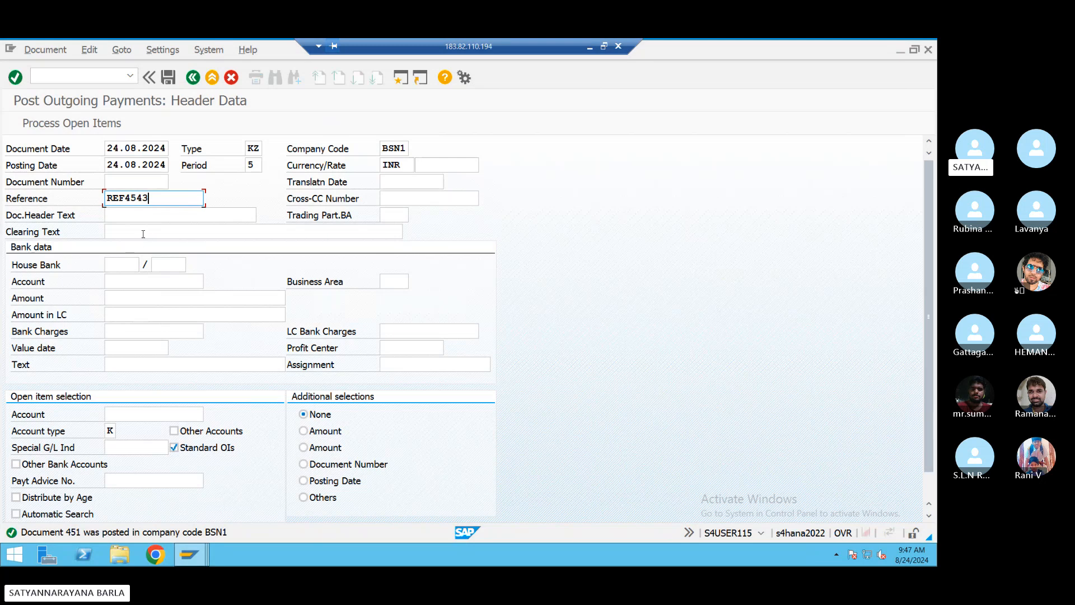
{"action": "left_click", "coordinate": [143, 234]}
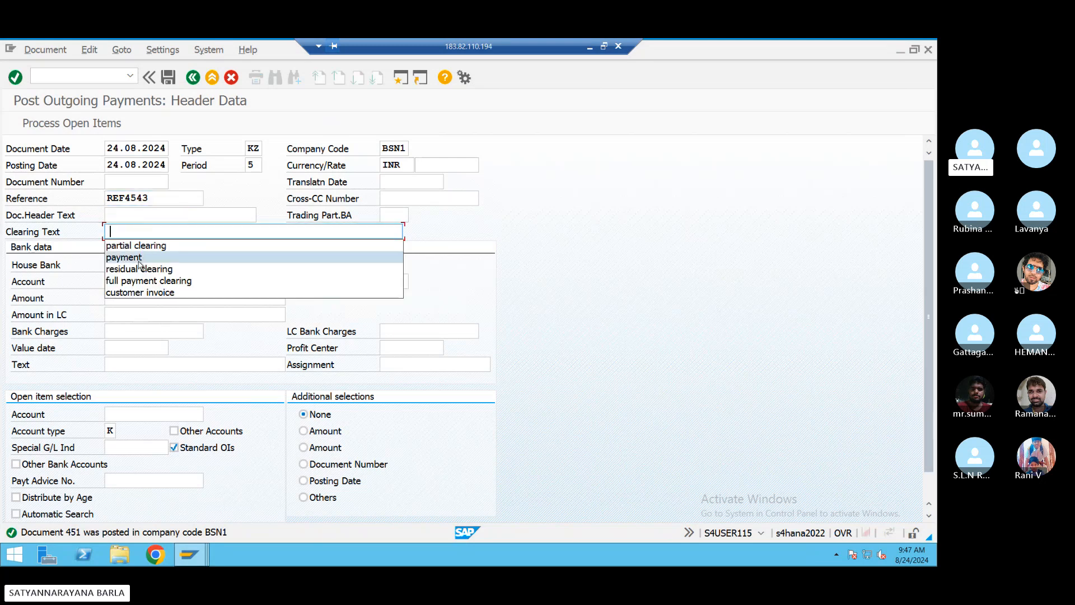
{"action": "left_click", "coordinate": [137, 269]}
{"action": "left_click", "coordinate": [137, 282]}
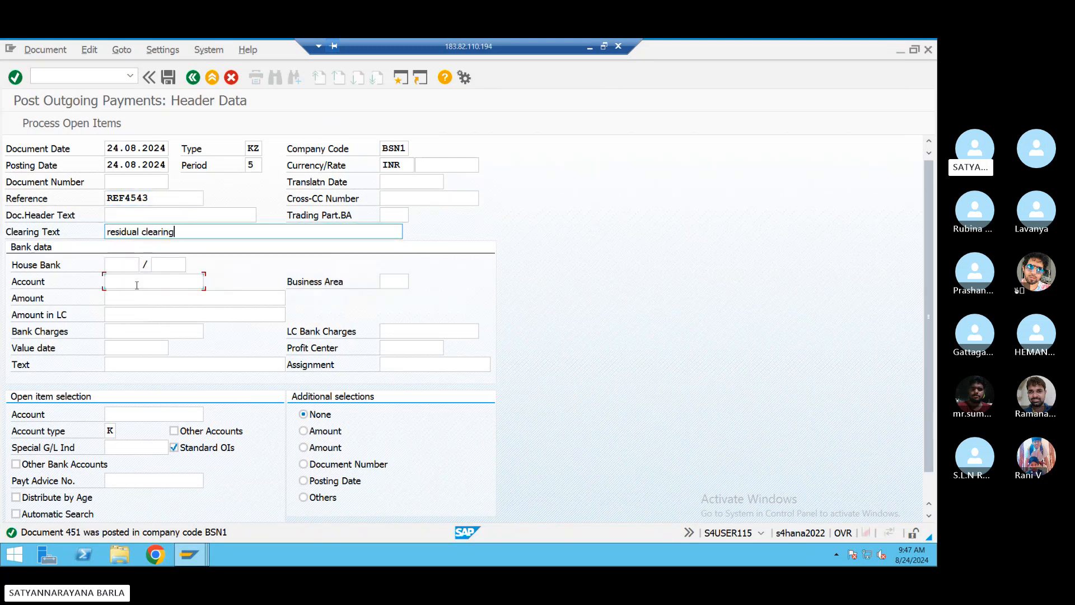
{"action": "left_click", "coordinate": [136, 294]}
{"action": "left_click", "coordinate": [132, 299]}
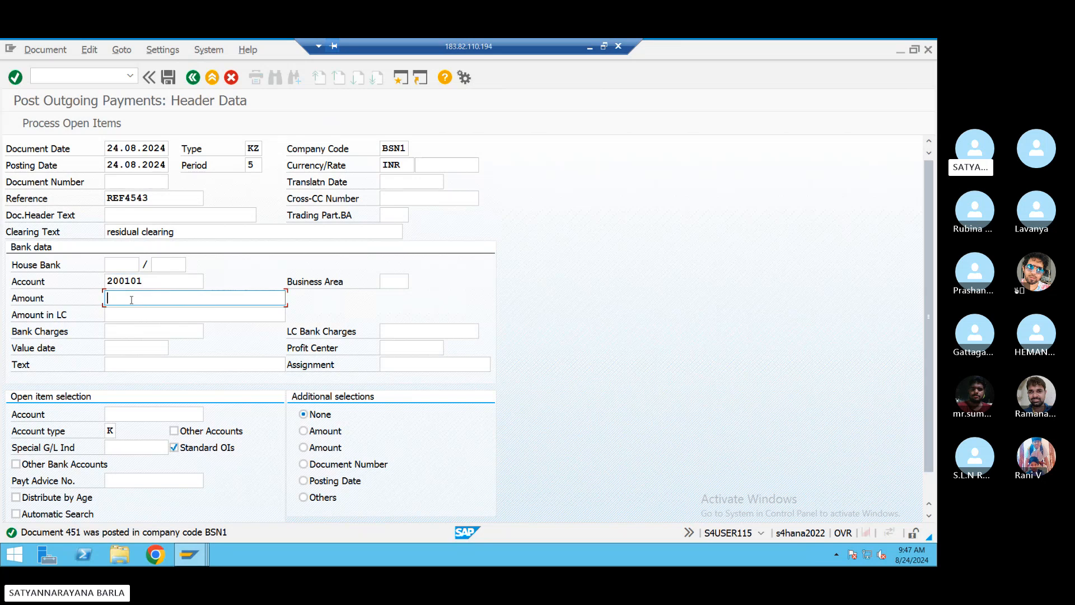
{"action": "type", "text": "5000"}
{"action": "left_click", "coordinate": [135, 365]}
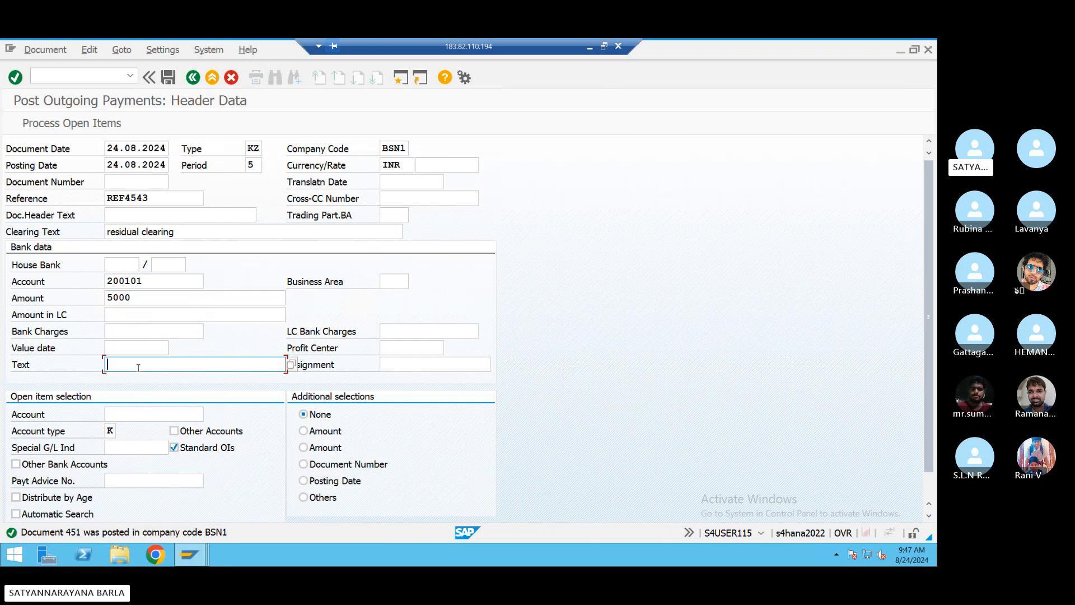
{"action": "left_click", "coordinate": [132, 404]}
{"action": "left_click", "coordinate": [132, 414]}
{"action": "left_click", "coordinate": [133, 427]}
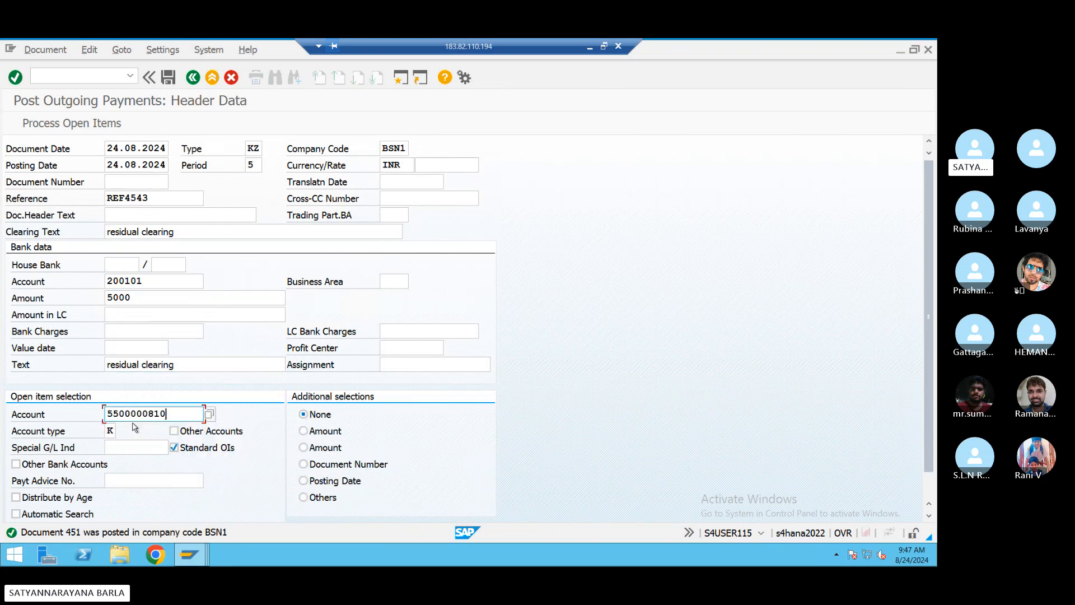
{"action": "left_click", "coordinate": [92, 123]}
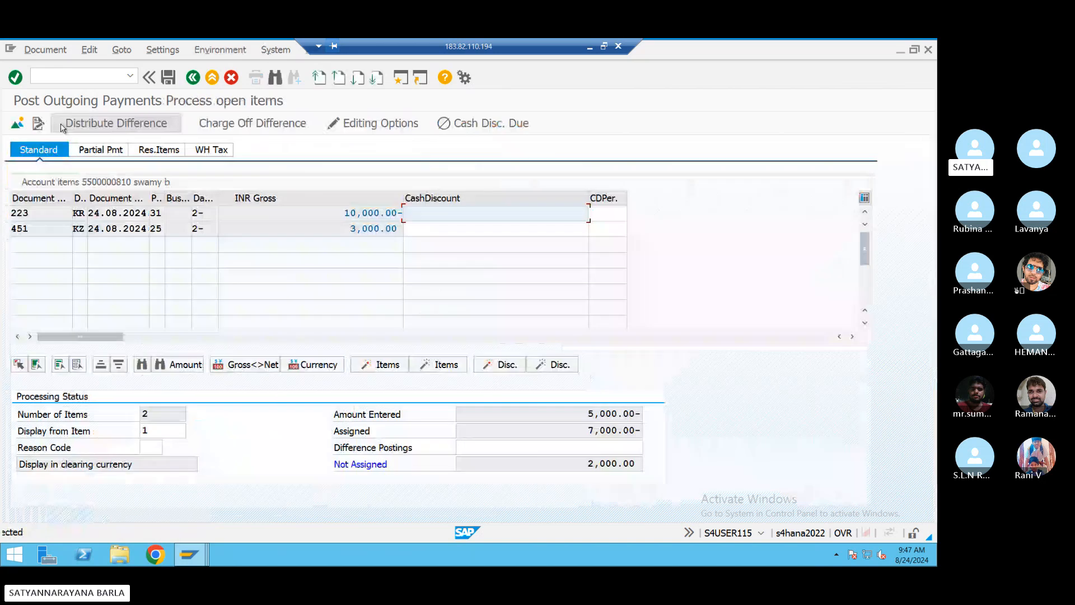
- Enter a -2000 residual item on invoice 223, leaving 0.00 not assigned
{"action": "left_click", "coordinate": [159, 150]}
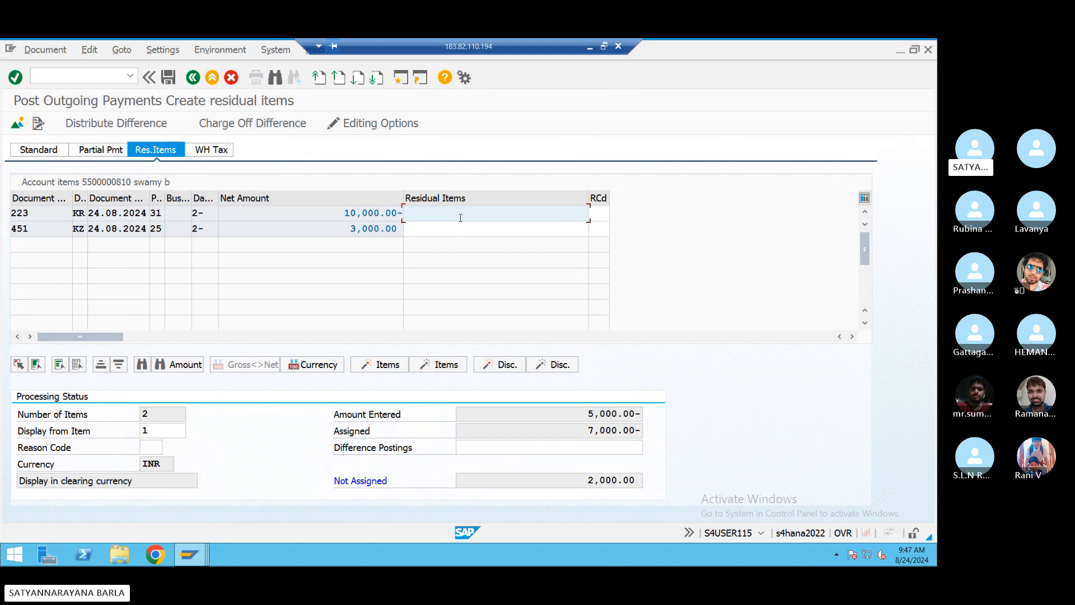
{"action": "type", "text": "200"}
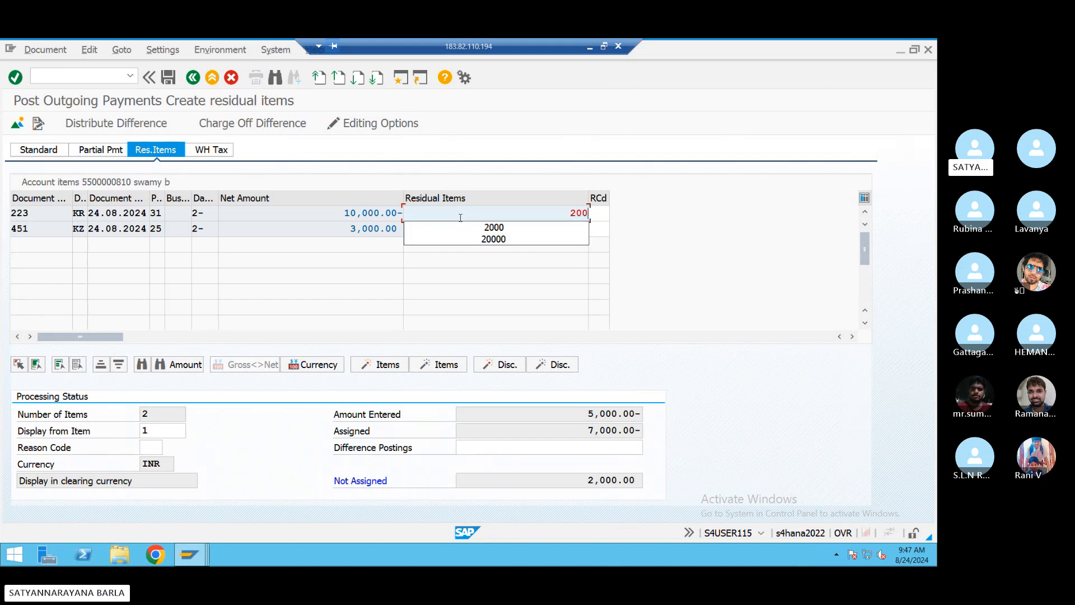
{"action": "key", "text": "BackSpace"}
{"action": "key", "text": "BackSpace"}
{"action": "key", "text": "BackSpace"}
{"action": "type", "text": "-20"}
{"action": "type", "text": "00"}
{"action": "key", "text": "Return"}
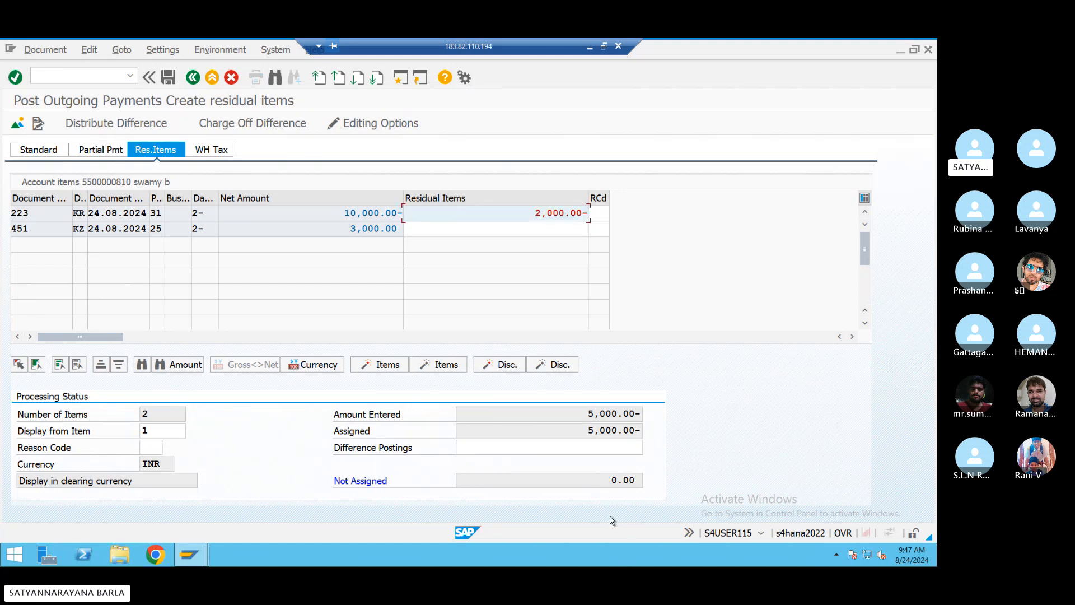
{"action": "left_click", "coordinate": [608, 479]}
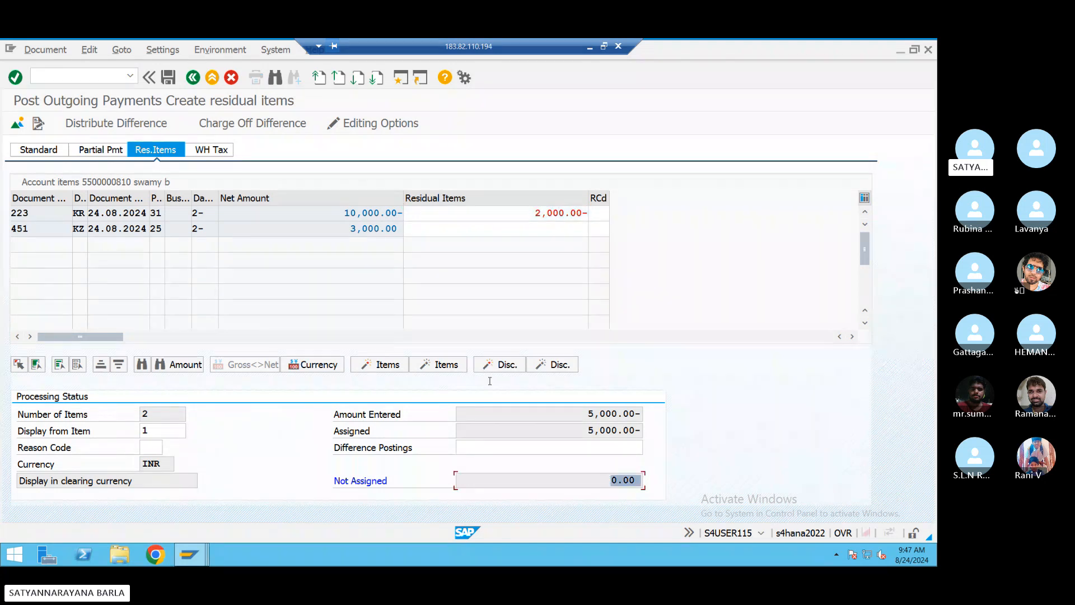
- Post the residual payment and refresh vendor line items, leaving only residual document 452 (2,000.00-) open
{"action": "left_click", "coordinate": [169, 78]}
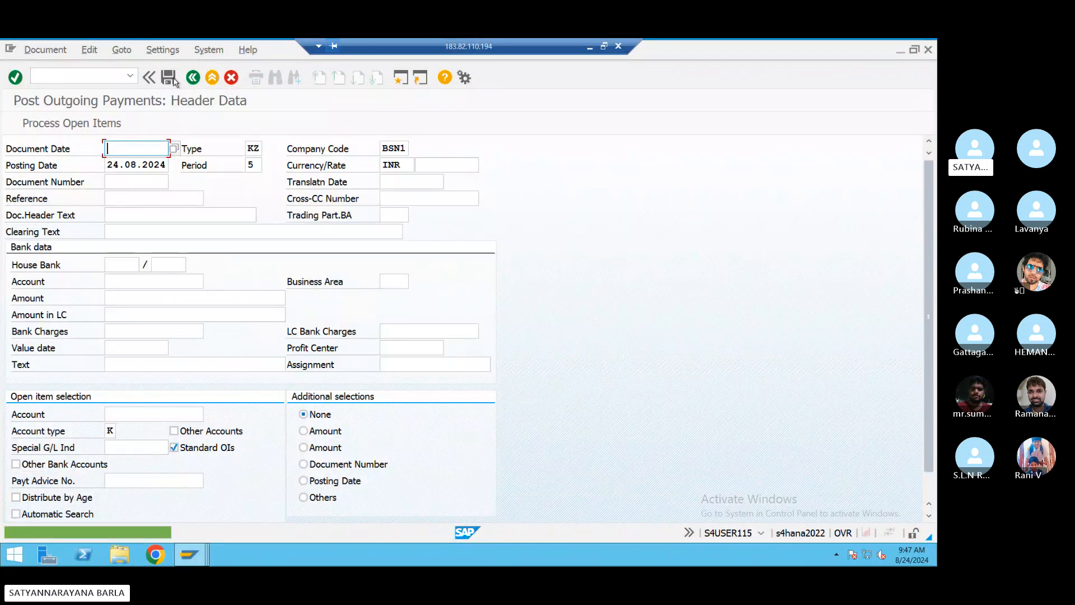
{"action": "mouse_move", "coordinate": [187, 560]}
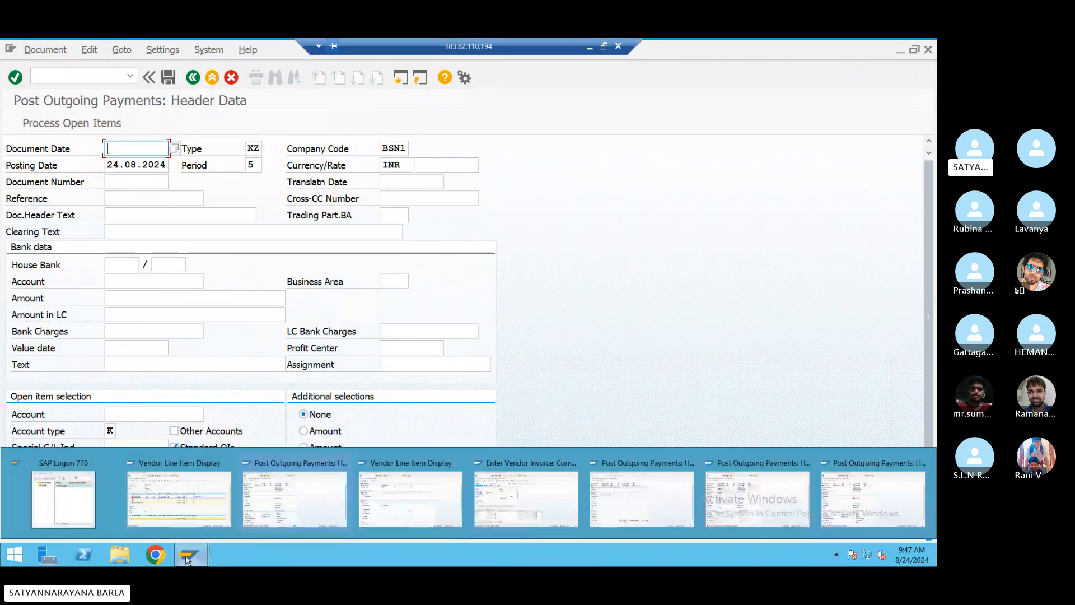
{"action": "left_click", "coordinate": [180, 498]}
{"action": "left_click", "coordinate": [32, 51]}
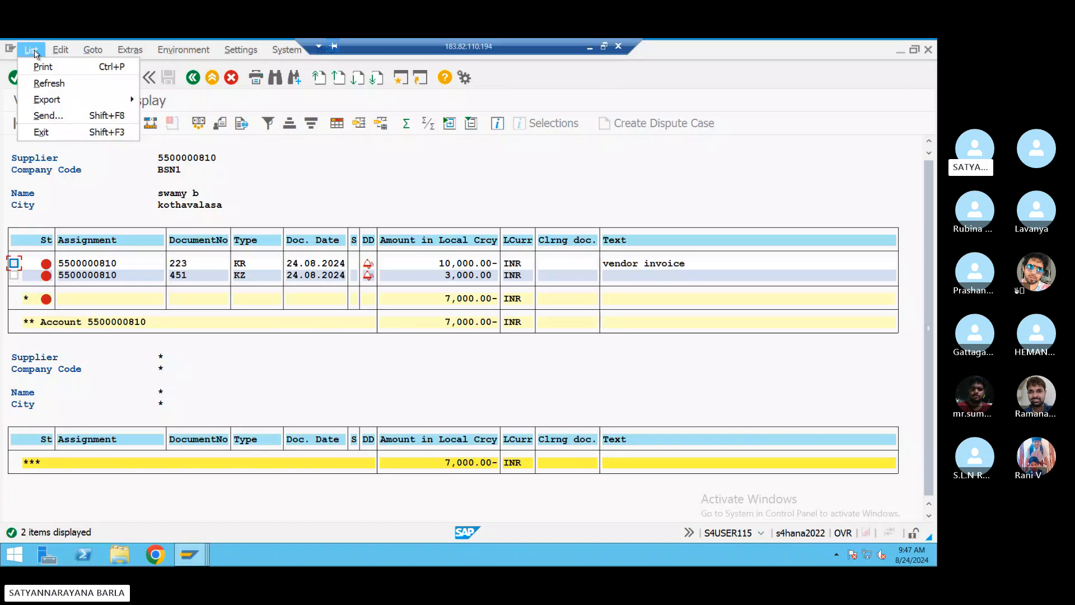
{"action": "left_click", "coordinate": [49, 83]}
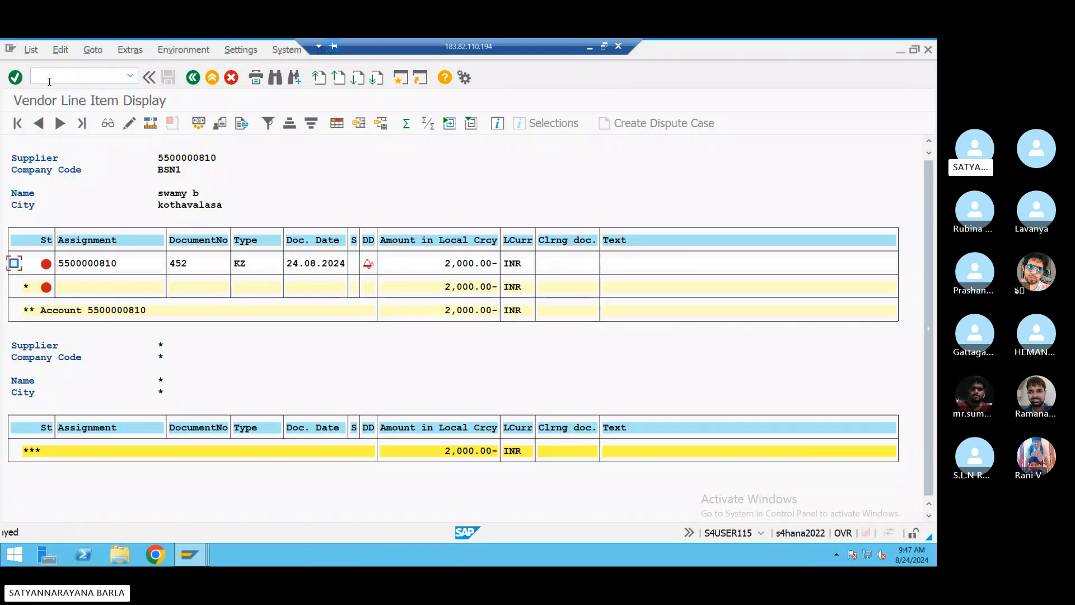
{"action": "left_click", "coordinate": [426, 310]}
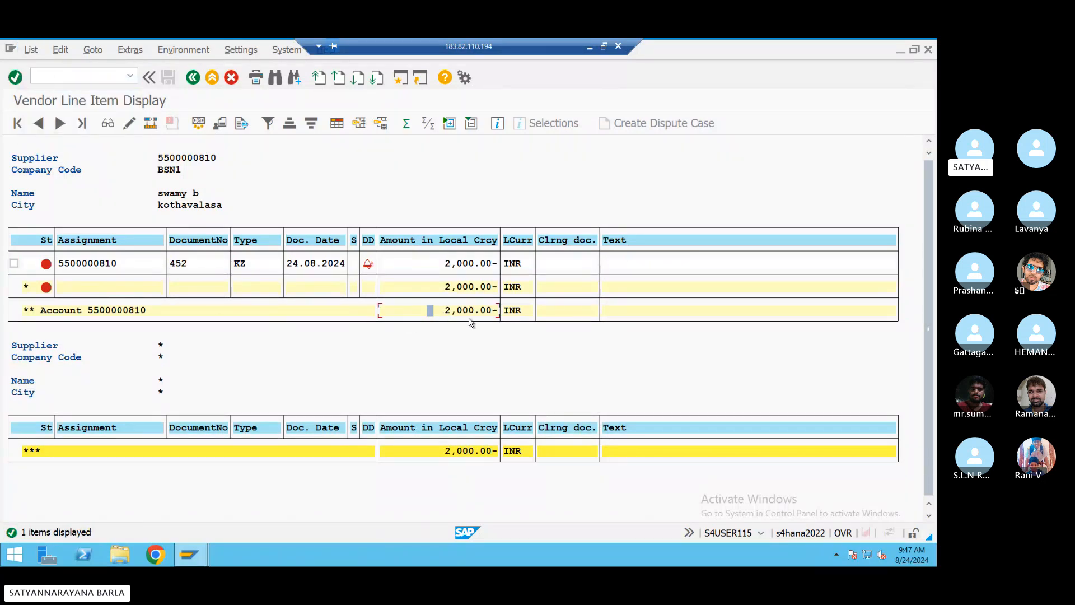
{"action": "left_click", "coordinate": [501, 360]}
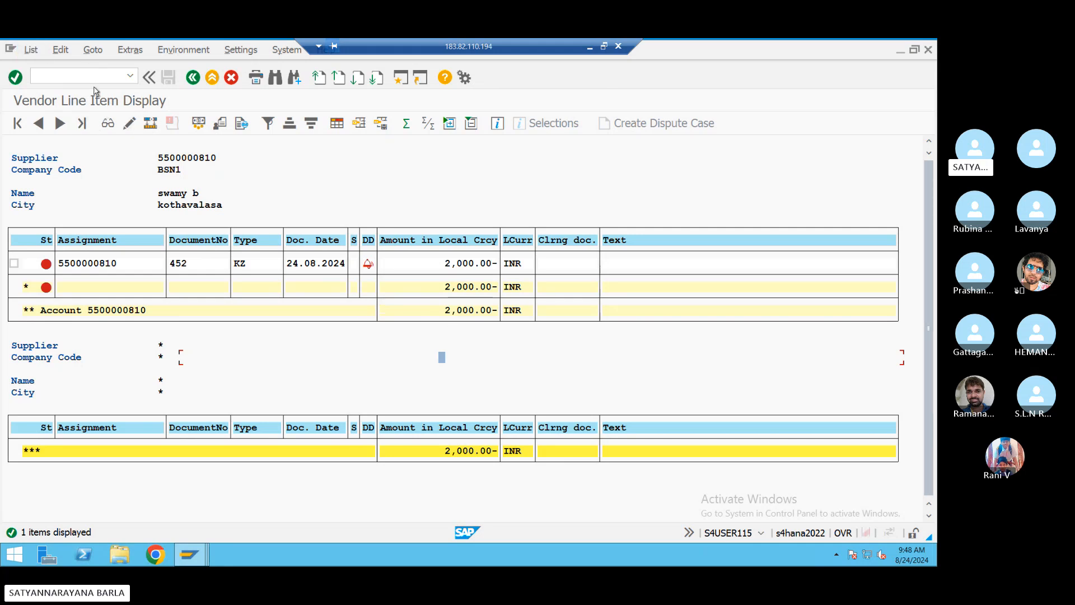
{"action": "left_click", "coordinate": [80, 77]}
- Open F110 and set the payment run date to 24.08.2024
{"action": "type", "text": "/nf110"}
{"action": "key", "text": "Return"}
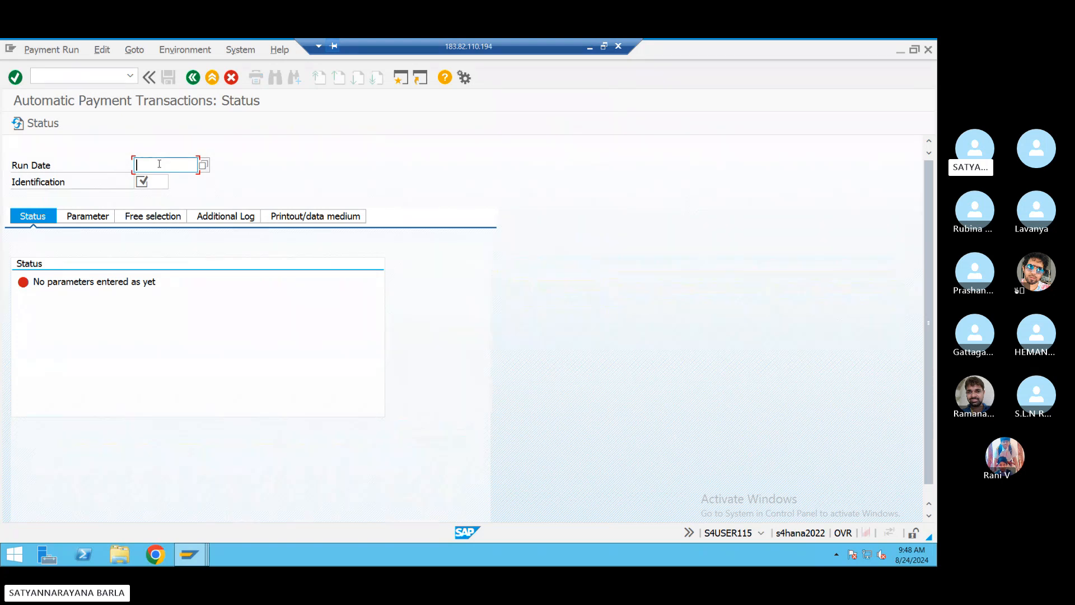
{"action": "type", "text": "24.08.20"}
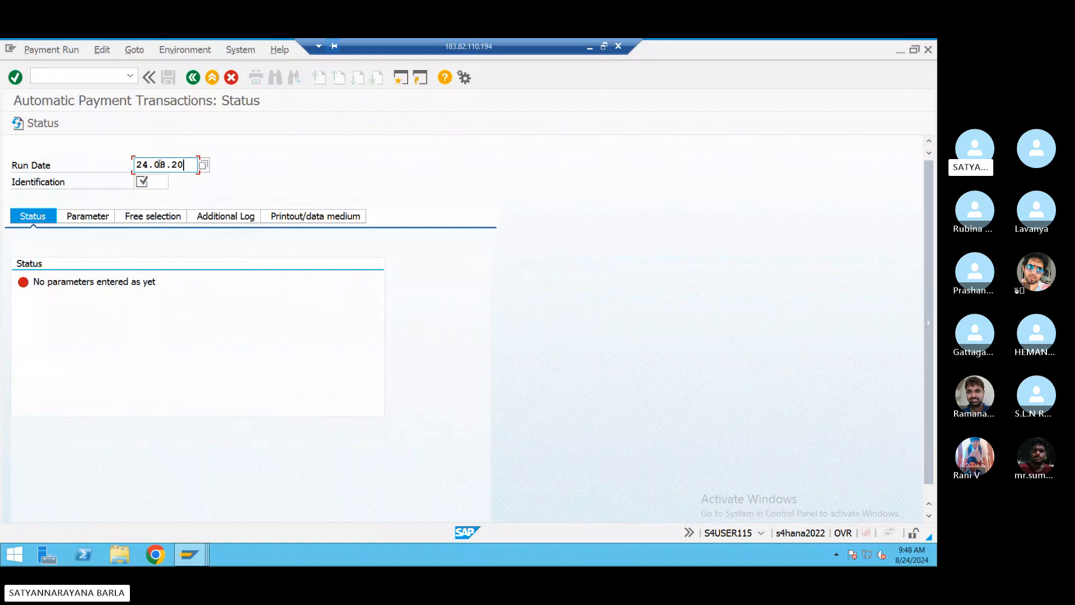
{"action": "type", "text": "24"}
{"action": "key", "text": "Tab"}
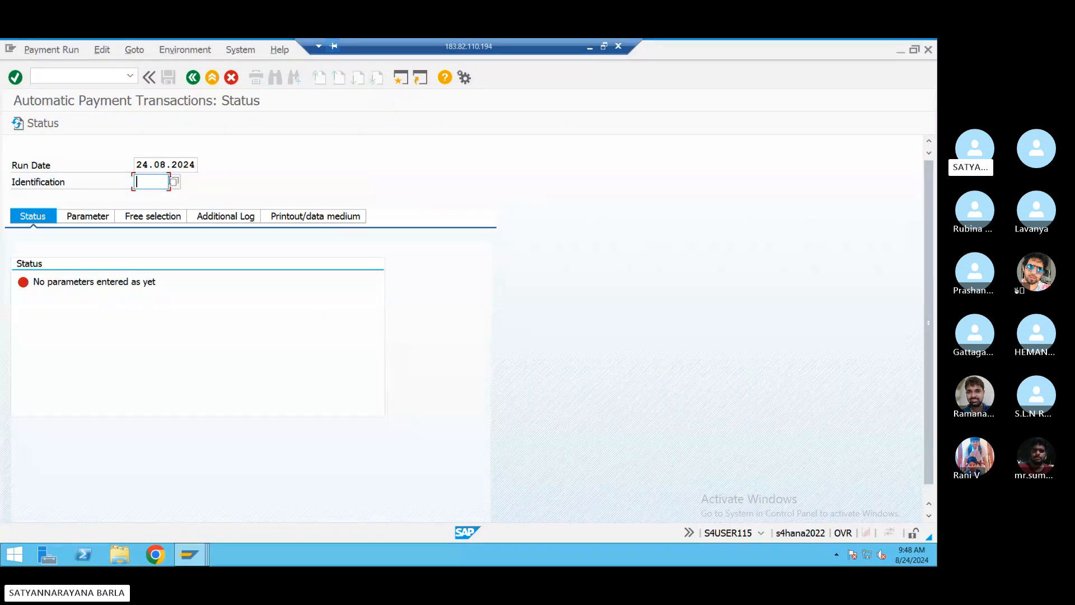
{"action": "left_click", "coordinate": [173, 183]}
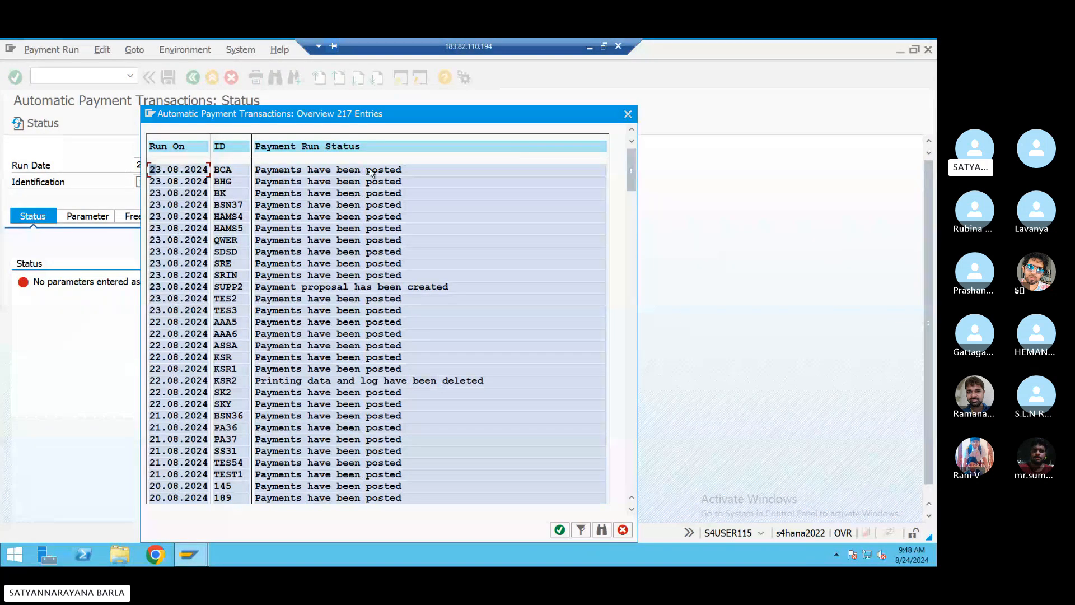
{"action": "left_click", "coordinate": [627, 114]}
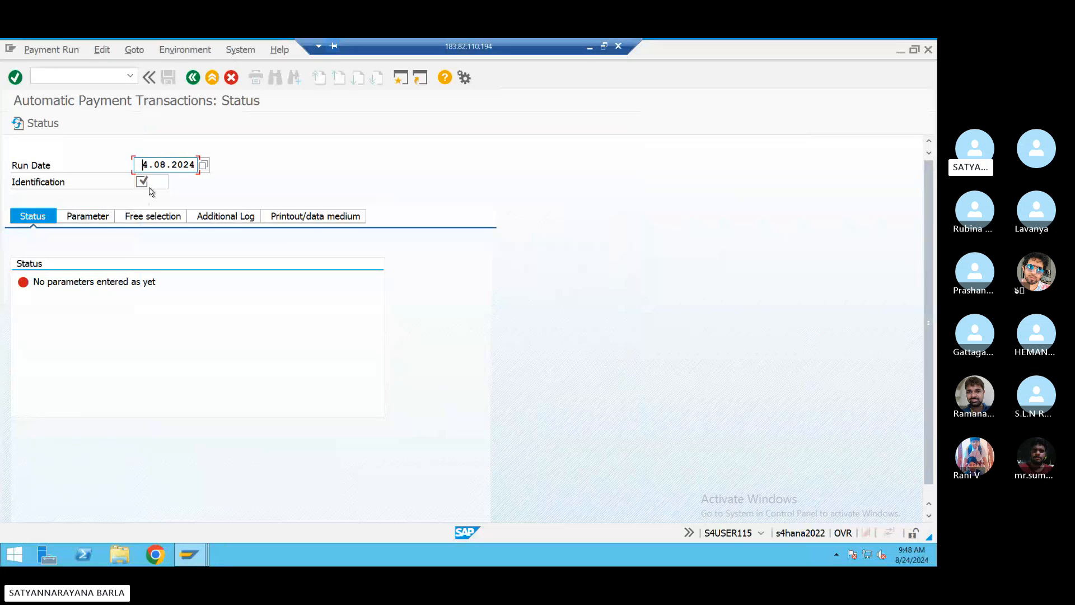
{"action": "type", "text": "24.08.202"}
{"action": "key", "text": "BackSpace"}
{"action": "key", "text": "BackSpace"}
{"action": "key", "text": "BackSpace"}
{"action": "key", "text": "BackSpace"}
{"action": "key", "text": "BackSpace"}
{"action": "key", "text": "BackSpace"}
{"action": "key", "text": "BackSpace"}
{"action": "key", "text": "BackSpace"}
{"action": "key", "text": "BackSpace"}
{"action": "type", "text": "24.08"}
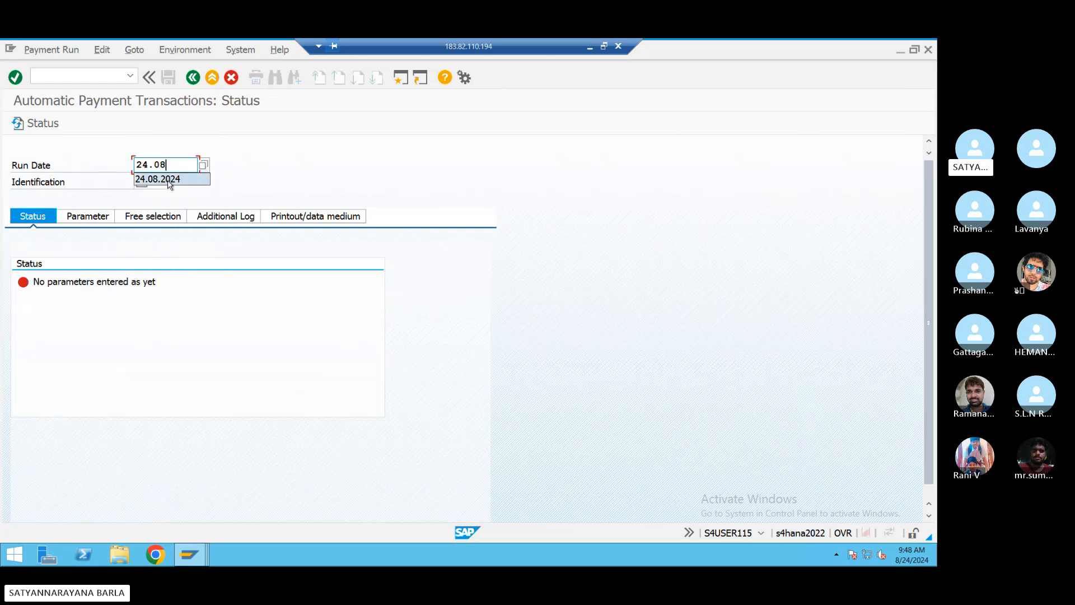
{"action": "left_click", "coordinate": [162, 180]}
- Set the run identification to BSN38 and go to the Parameter tab
{"action": "left_click", "coordinate": [157, 181]}
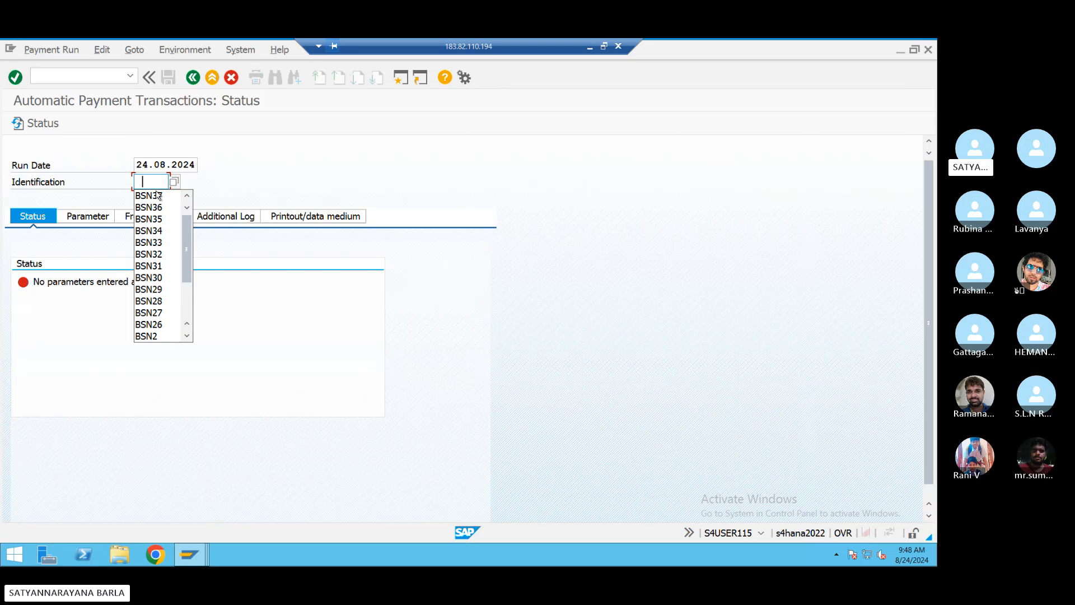
{"action": "left_click", "coordinate": [159, 192]}
{"action": "key", "text": "BackSpace"}
{"action": "type", "text": "8"}
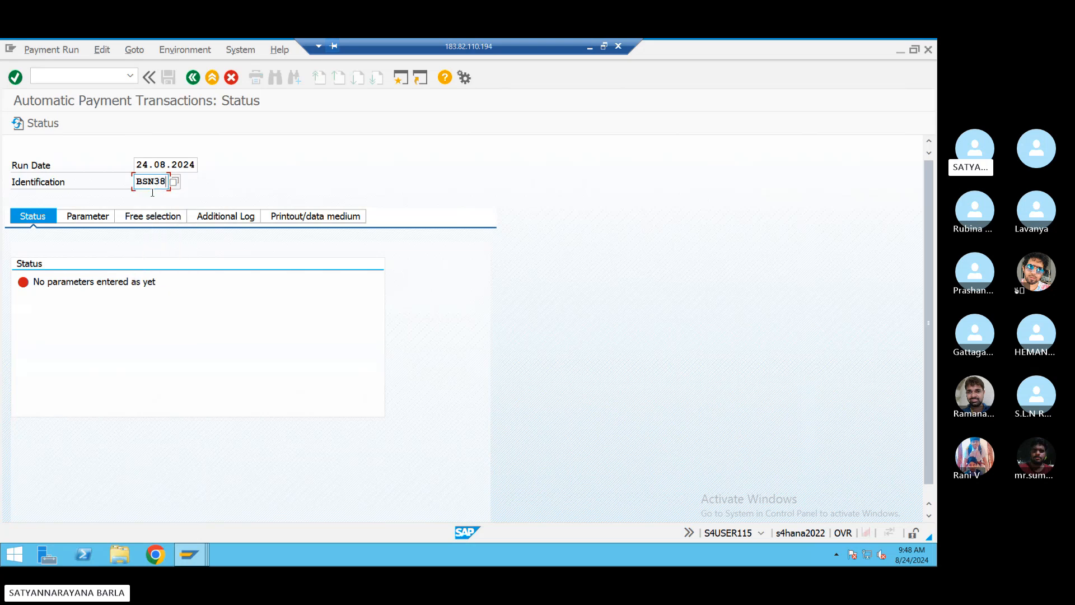
{"action": "left_click", "coordinate": [87, 216]}
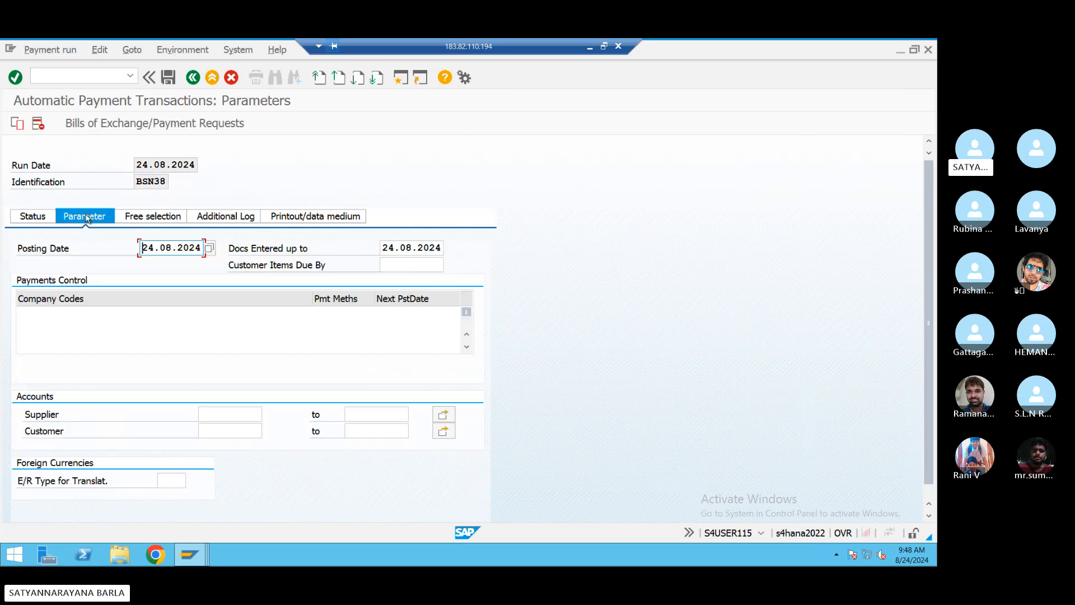
{"action": "left_click", "coordinate": [50, 308]}
{"action": "type", "text": "bsn1"}
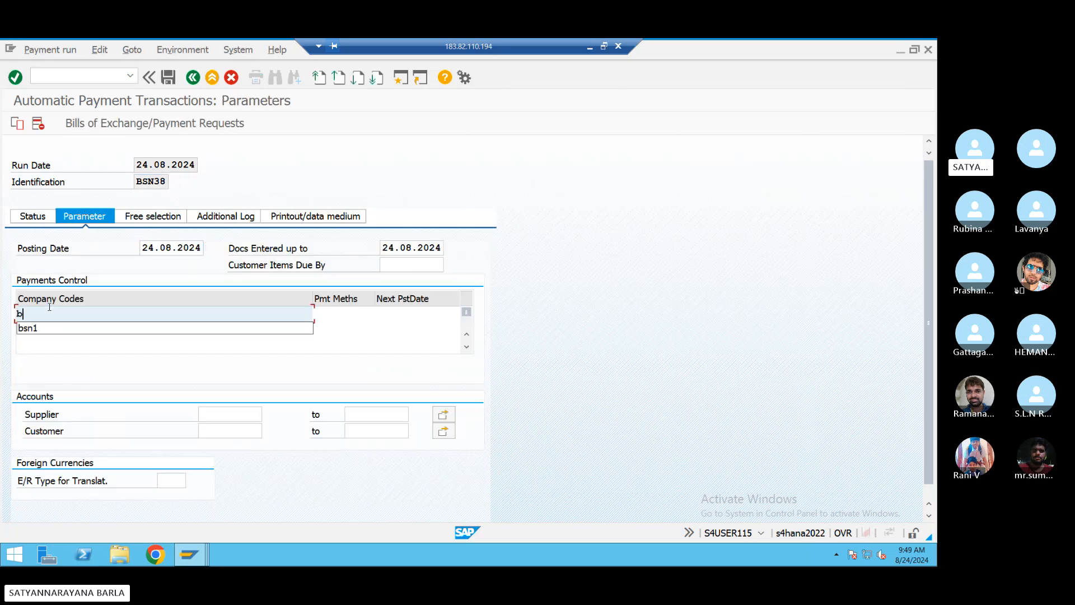
{"action": "left_click", "coordinate": [337, 311]}
{"action": "type", "text": "4"}
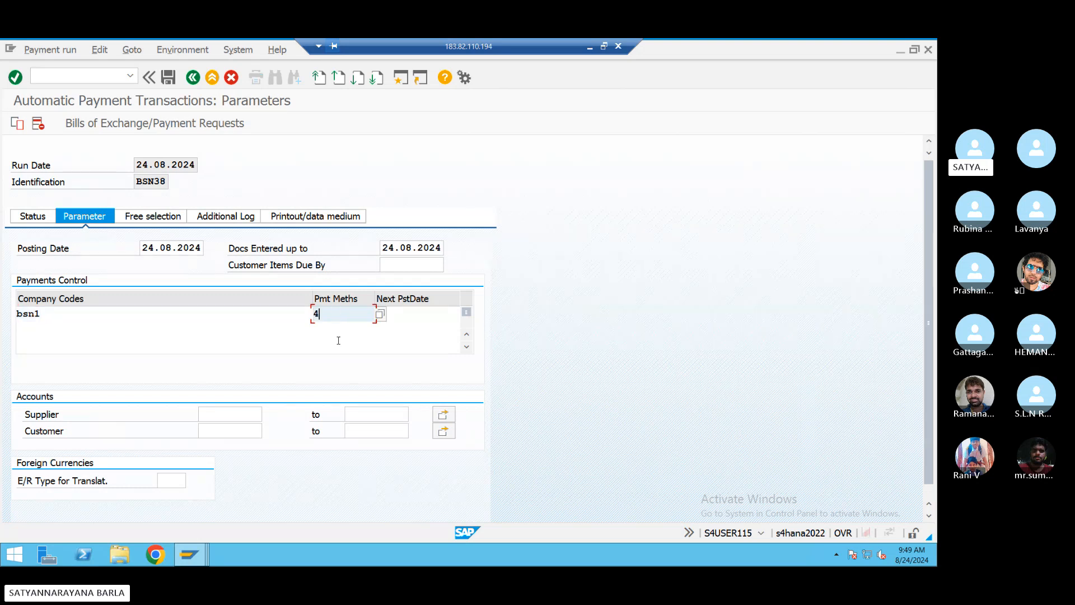
{"action": "left_click", "coordinate": [411, 316]}
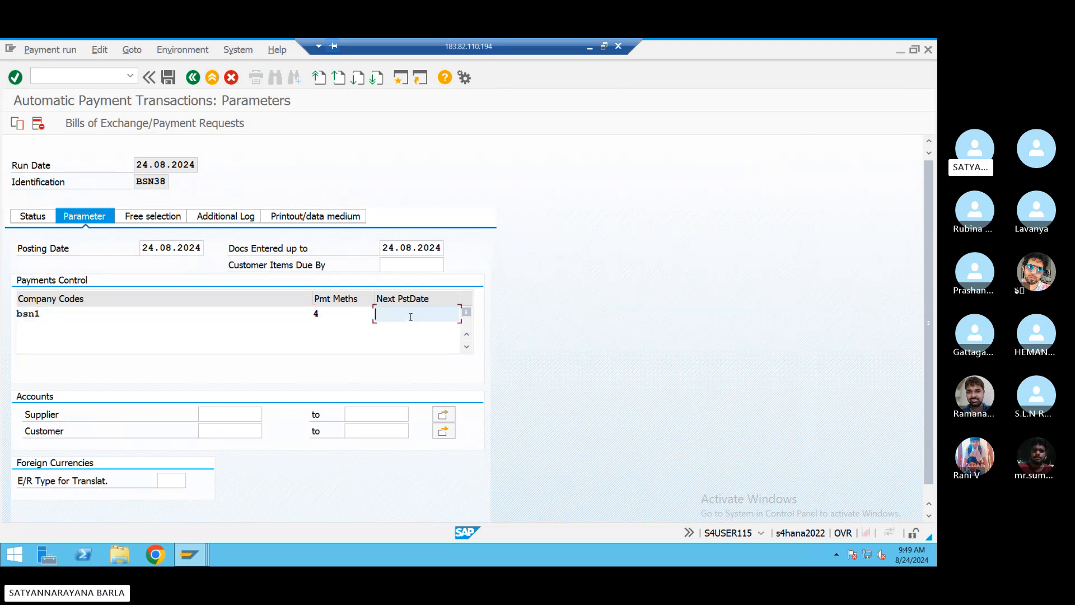
{"action": "type", "text": "25.08.2024"}
{"action": "left_click", "coordinate": [236, 413]}
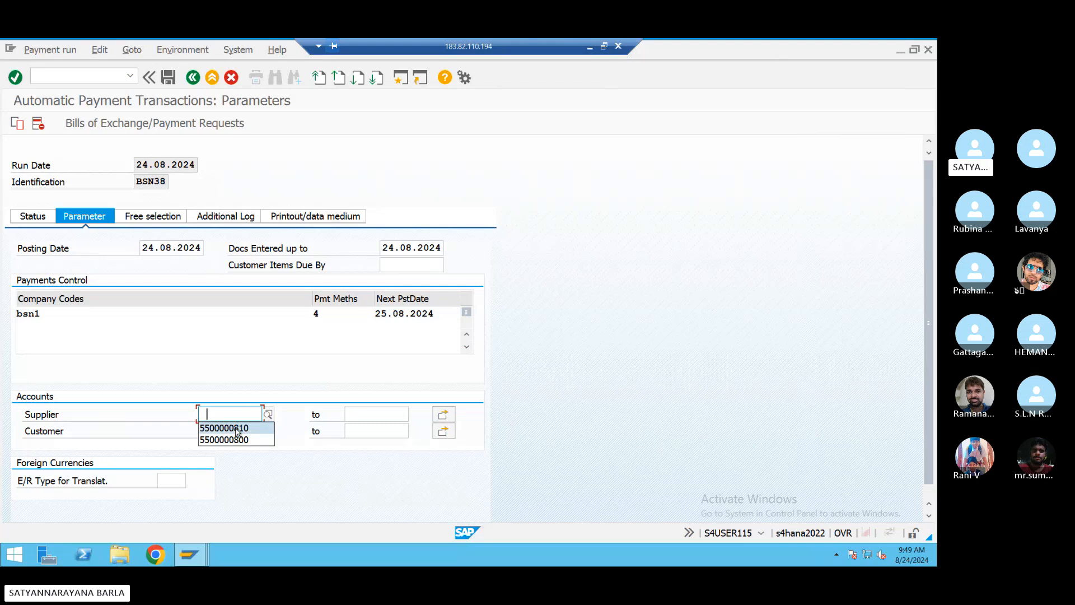
{"action": "left_click", "coordinate": [237, 428]}
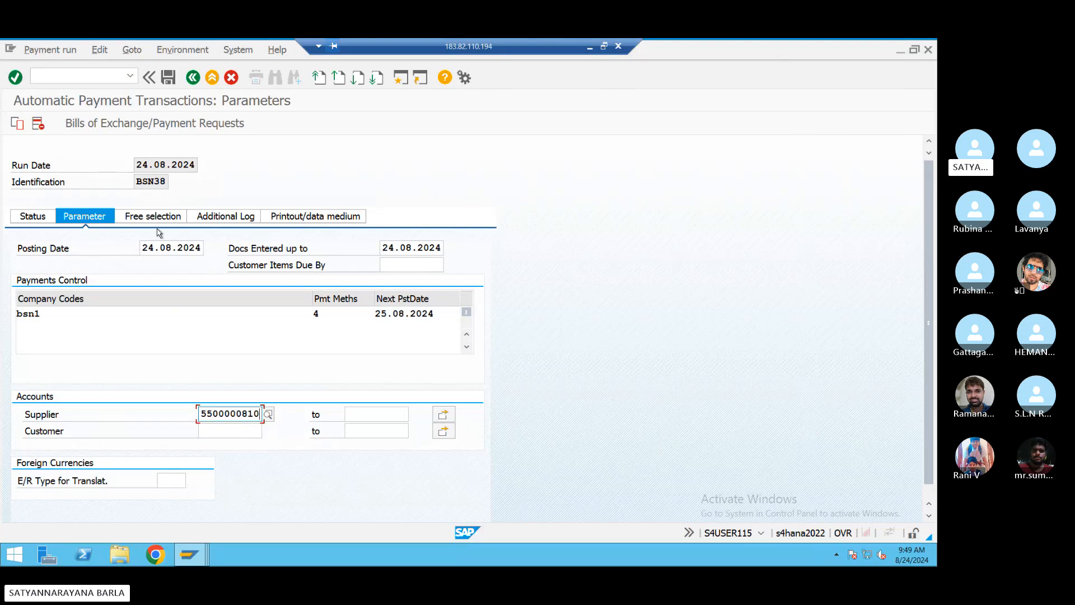
- Enable Due Date Check and Payment Method Selection logging, then save the parameters
{"action": "left_click", "coordinate": [229, 219]}
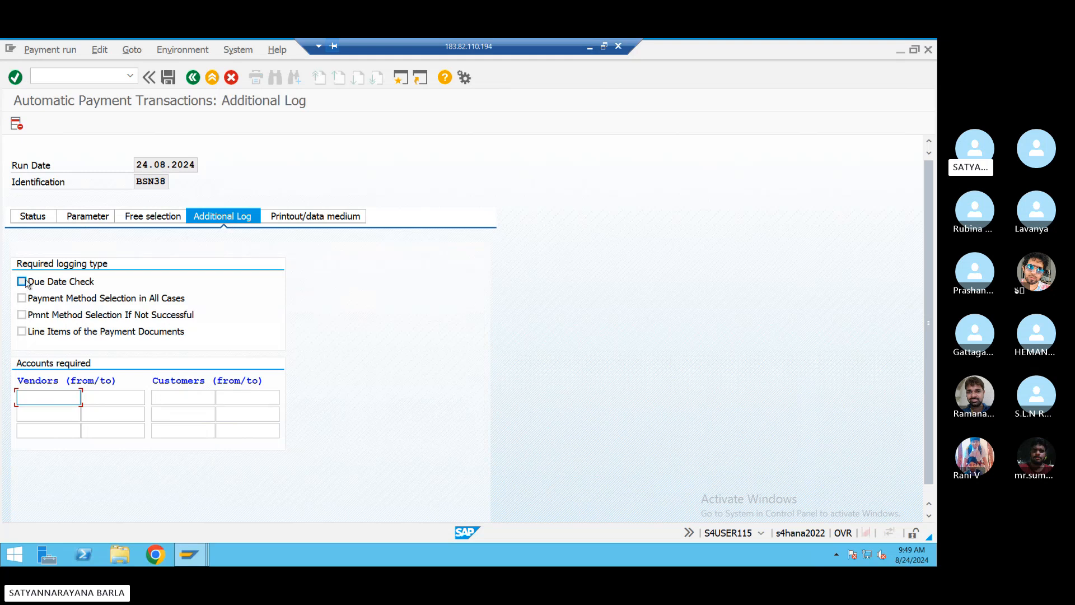
{"action": "left_click", "coordinate": [27, 289]}
{"action": "left_click", "coordinate": [26, 299]}
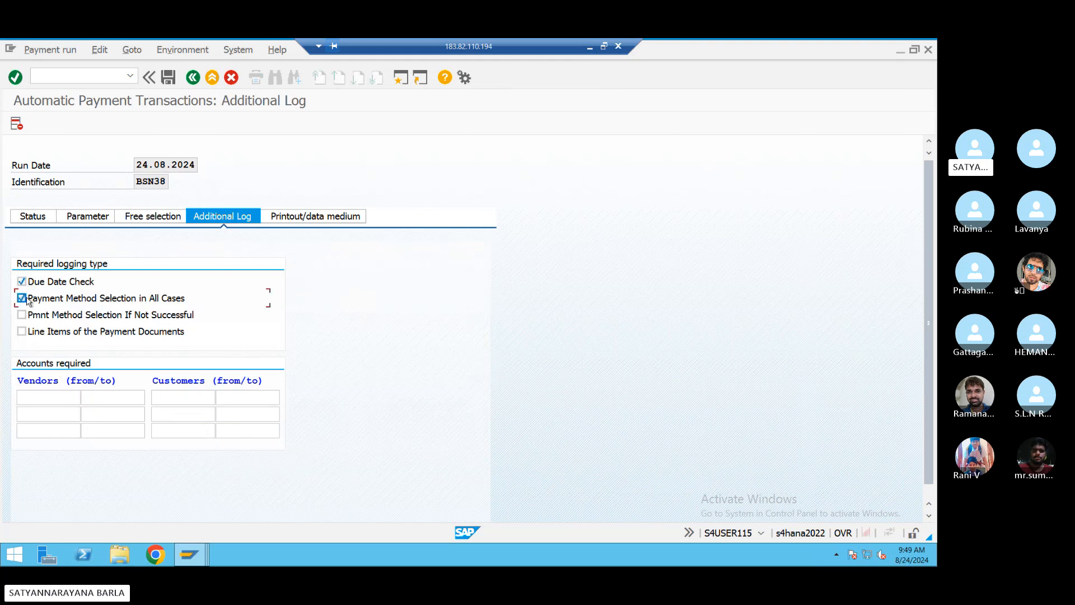
{"action": "left_click", "coordinate": [41, 221]}
{"action": "left_click", "coordinate": [220, 305]}
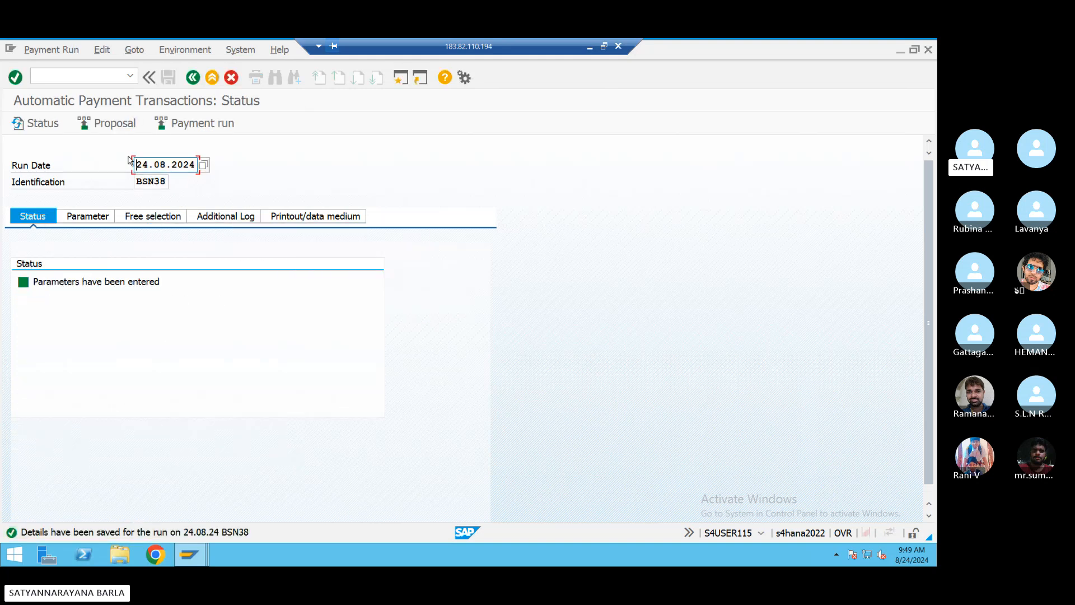
- Schedule the BSN38 payment proposal to start immediately and refresh the run status
{"action": "left_click", "coordinate": [112, 126]}
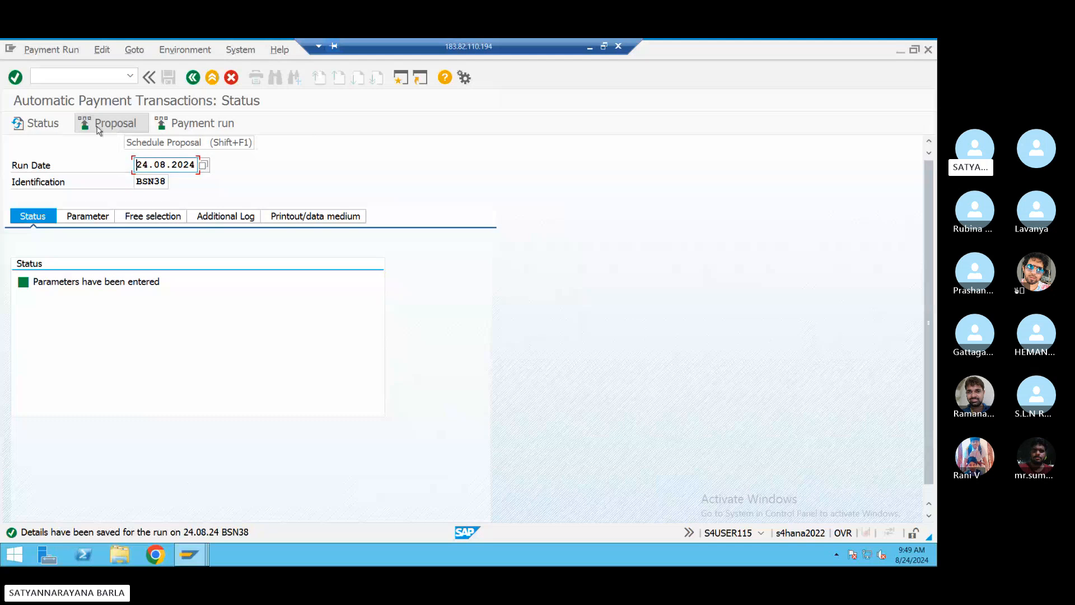
{"action": "left_click", "coordinate": [261, 305]}
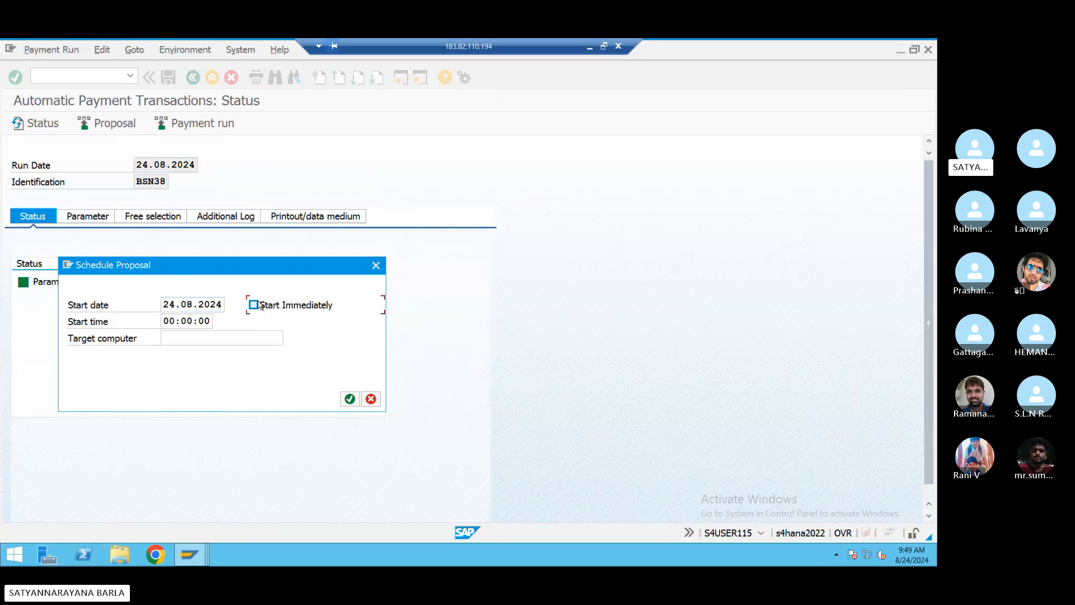
{"action": "left_click", "coordinate": [349, 399]}
{"action": "left_click", "coordinate": [20, 130]}
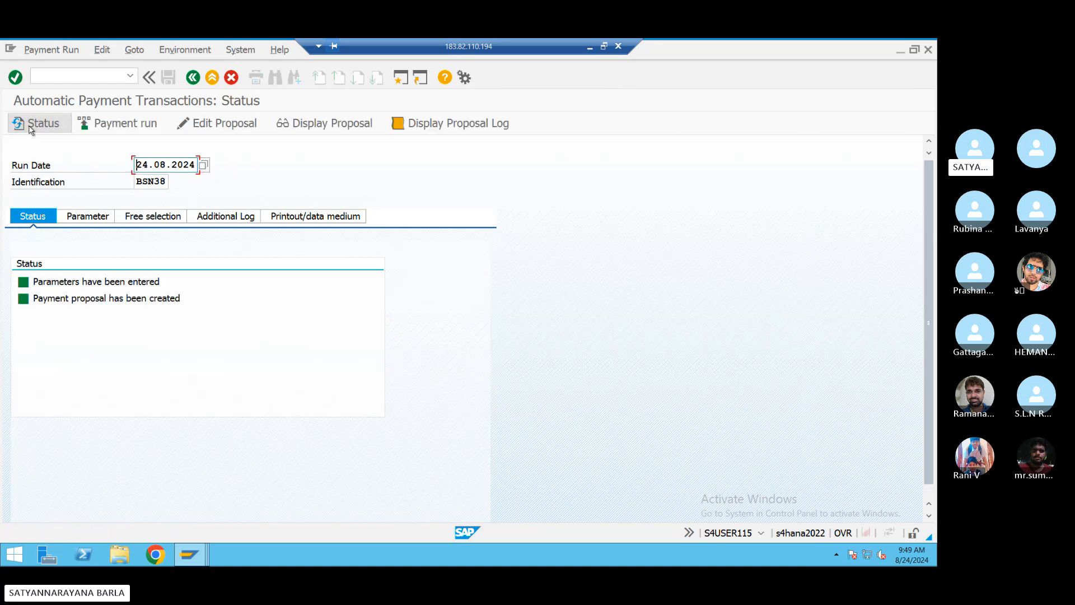
{"action": "left_click", "coordinate": [217, 122]}
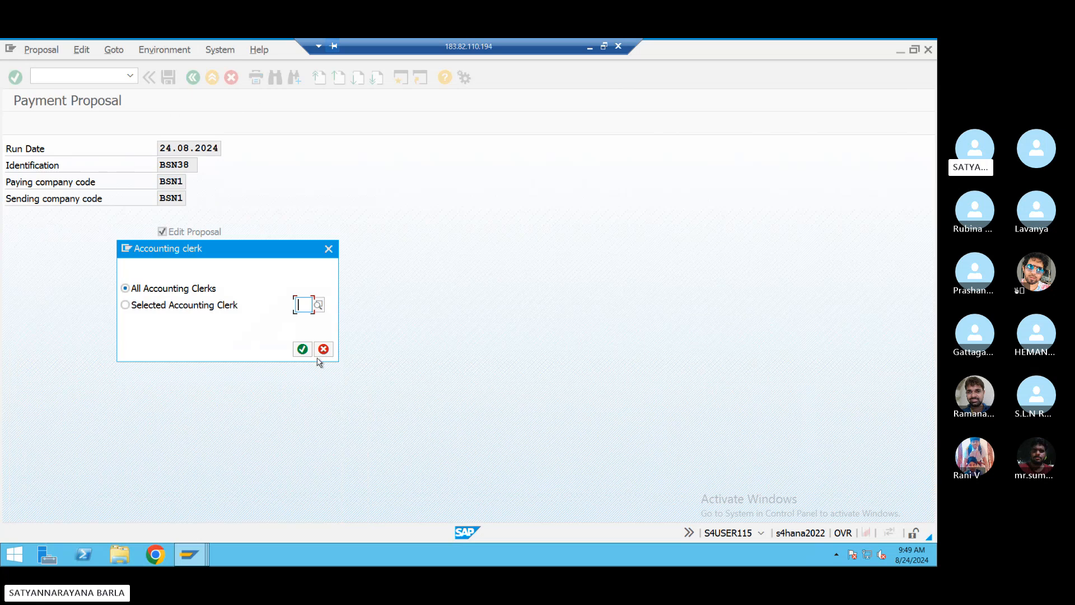
{"action": "left_click", "coordinate": [300, 351]}
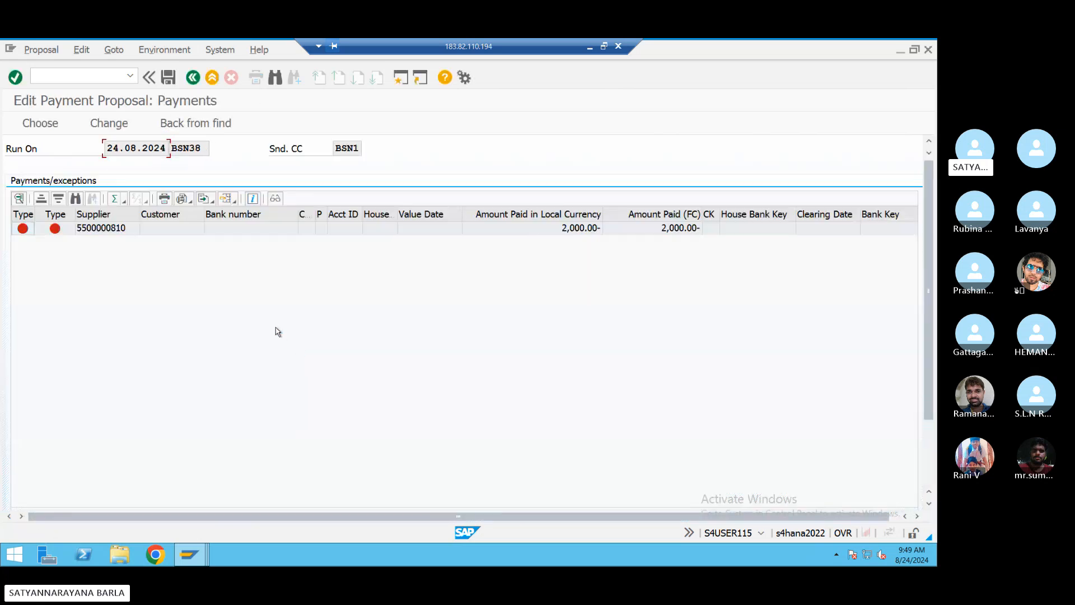
{"action": "double_click", "coordinate": [184, 226]}
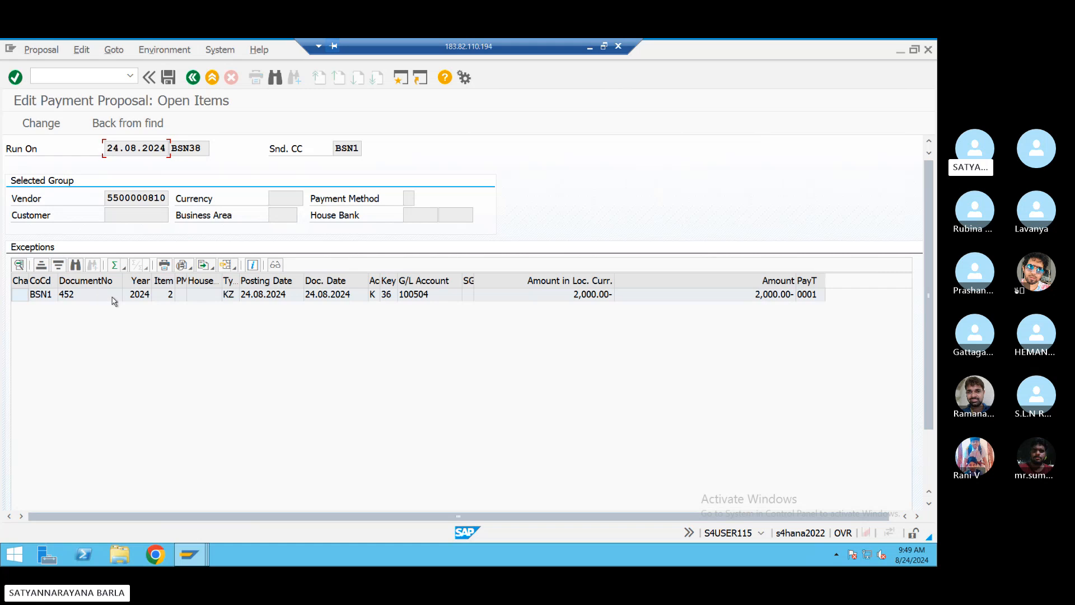
{"action": "double_click", "coordinate": [113, 295]}
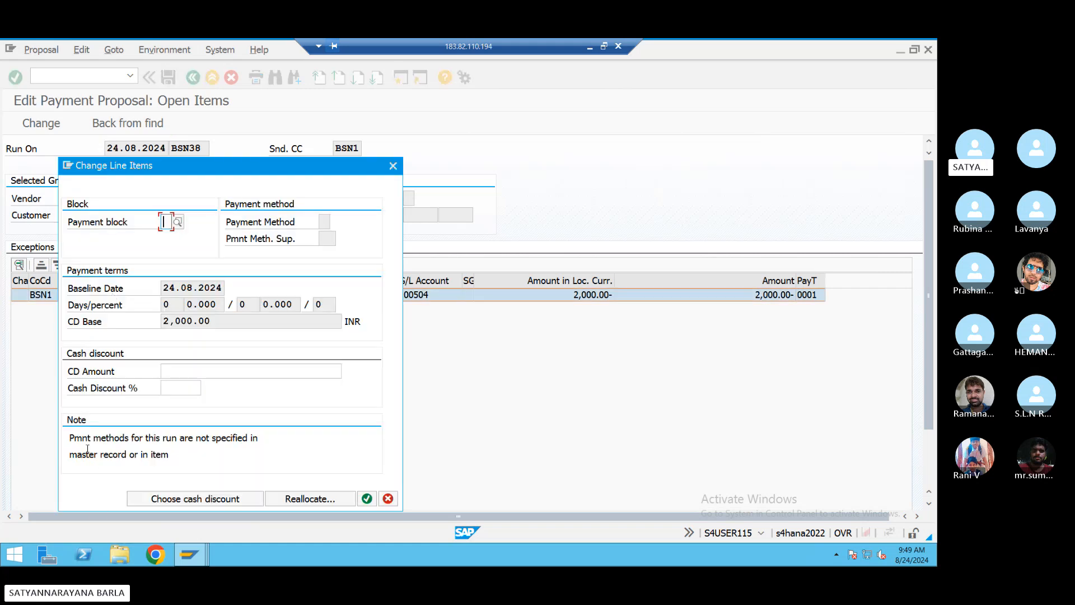
- Reallocate the 2,000 payment to house bank AXIS with account ID 999
{"action": "left_click_drag", "start_coordinate": [80, 438], "coordinate": [230, 438]}
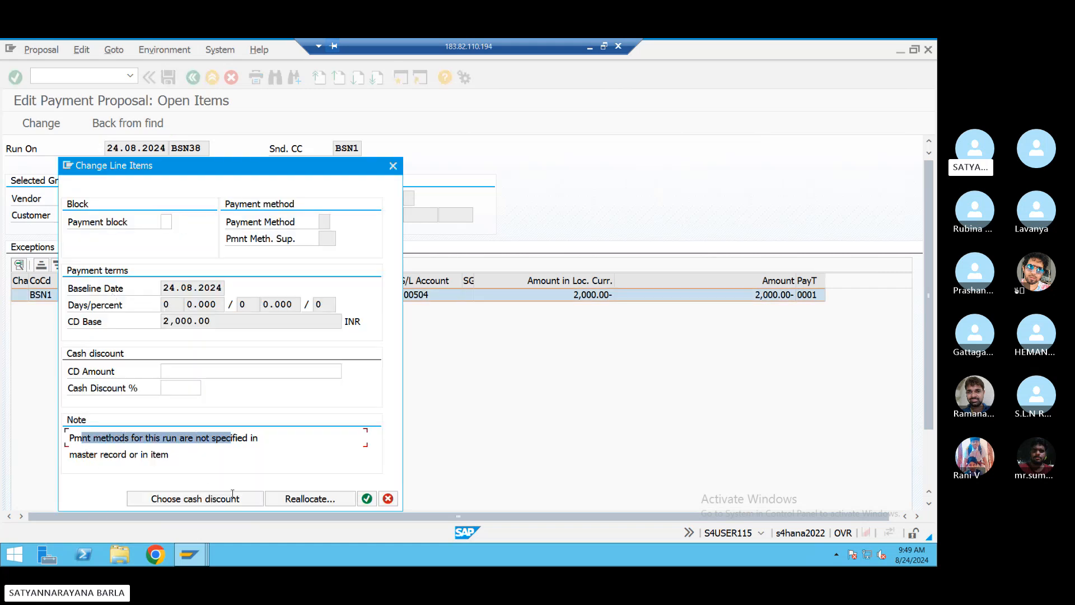
{"action": "left_click_drag", "start_coordinate": [245, 492], "coordinate": [200, 476]}
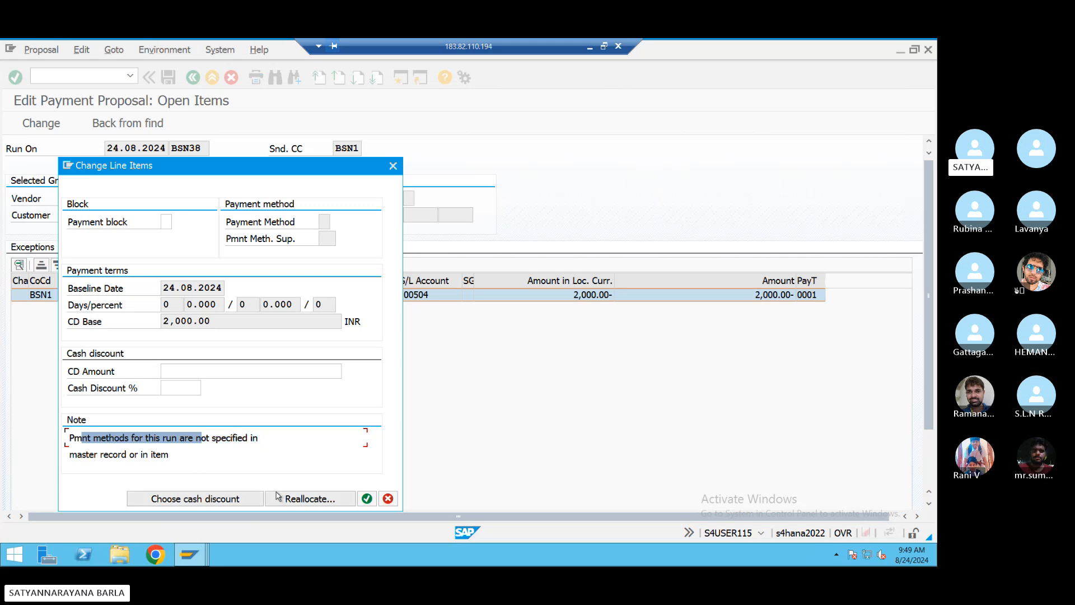
{"action": "left_click", "coordinate": [296, 500]}
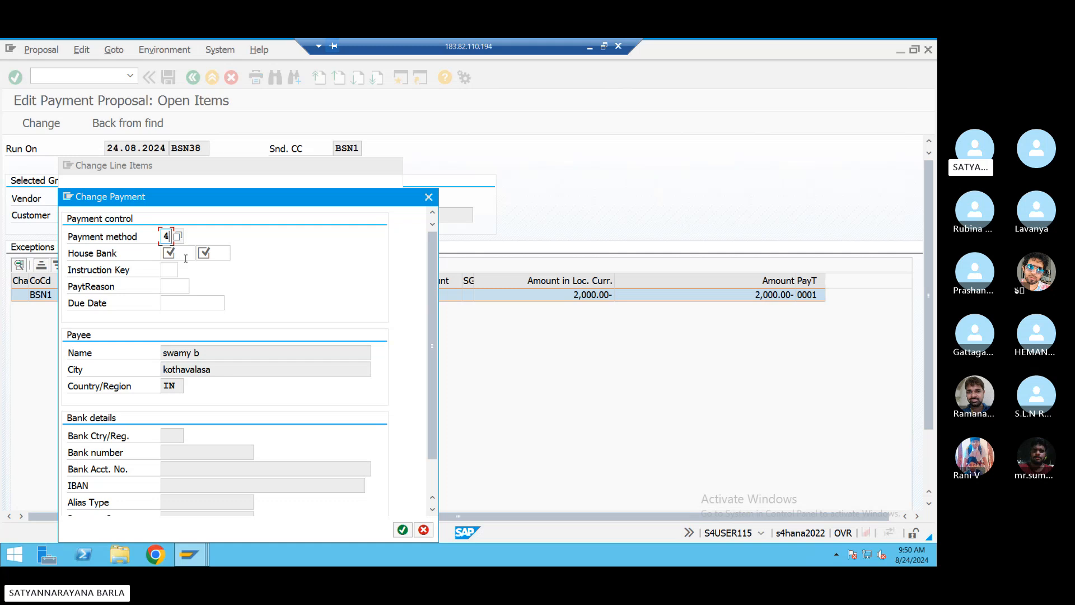
{"action": "left_click", "coordinate": [203, 252]}
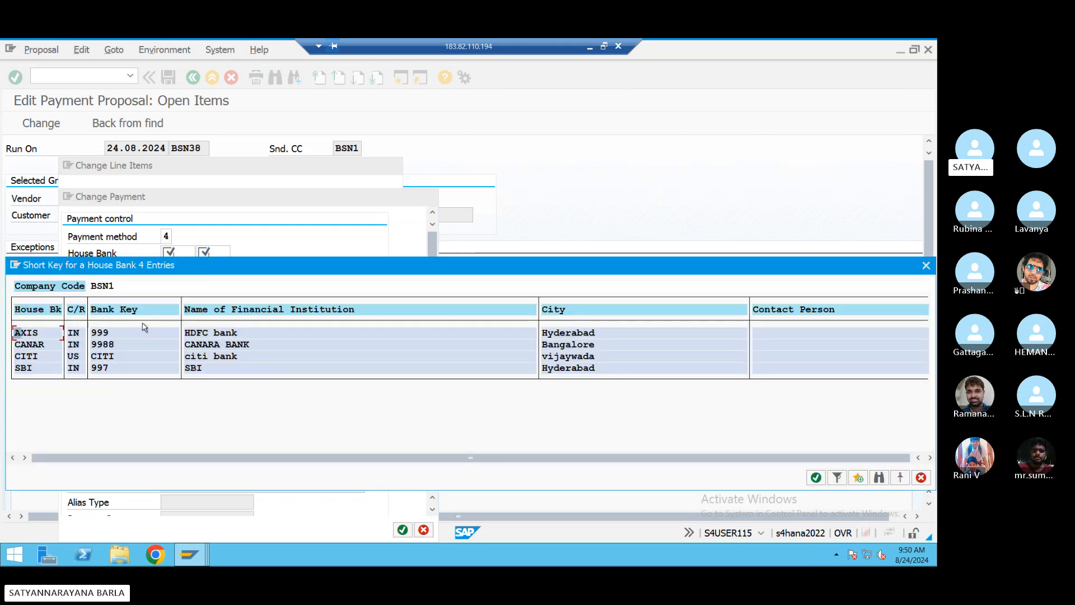
{"action": "left_click", "coordinate": [35, 330]}
{"action": "double_click", "coordinate": [51, 333]}
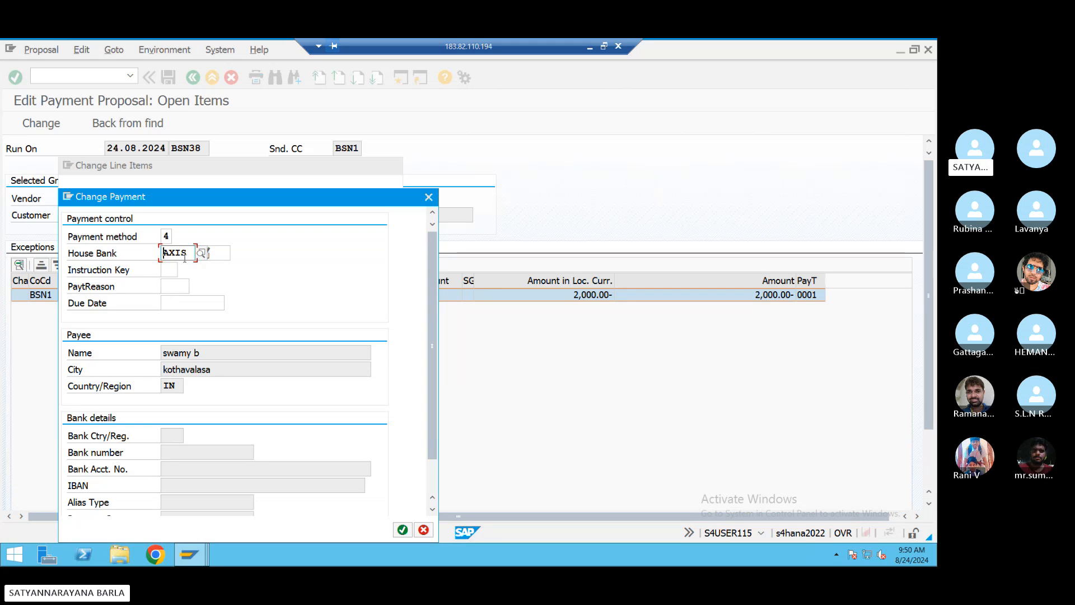
{"action": "left_click", "coordinate": [225, 255]}
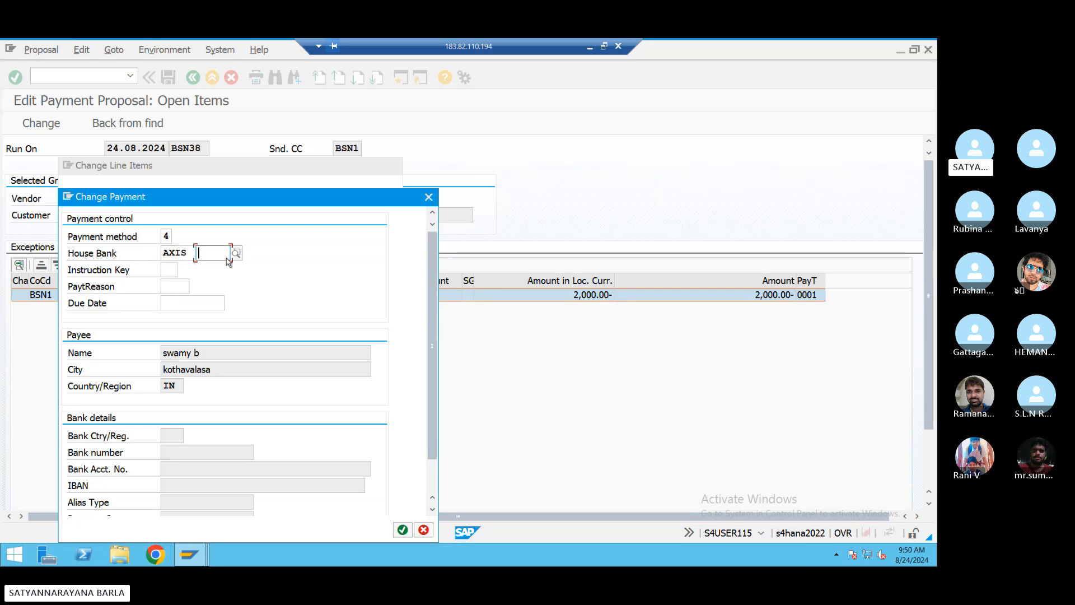
{"action": "type", "text": "999"}
{"action": "key", "text": "Return"}
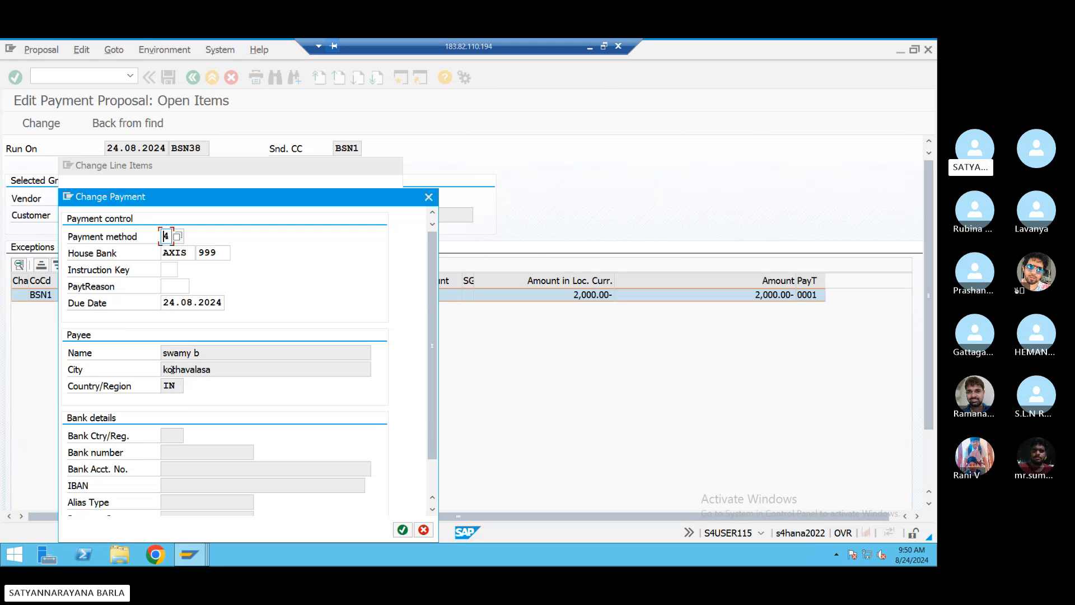
- Revert the payment to house bank SBI, account 997, and dismiss the missing G/L account error
{"action": "left_click_drag", "start_coordinate": [251, 196], "coordinate": [316, 169]}
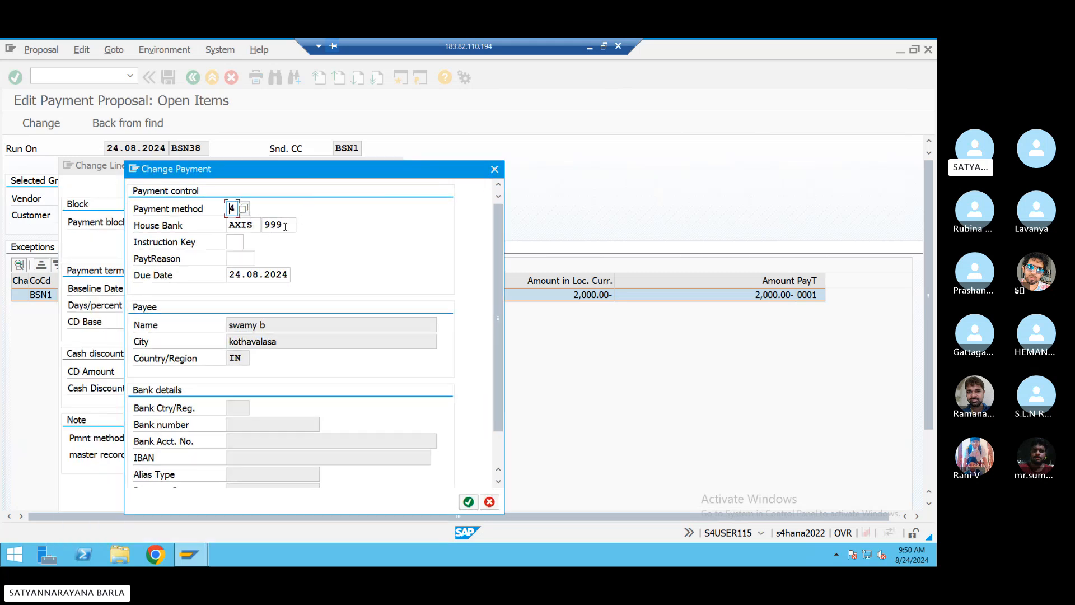
{"action": "double_click", "coordinate": [285, 226]}
{"action": "key", "text": "BackSpace"}
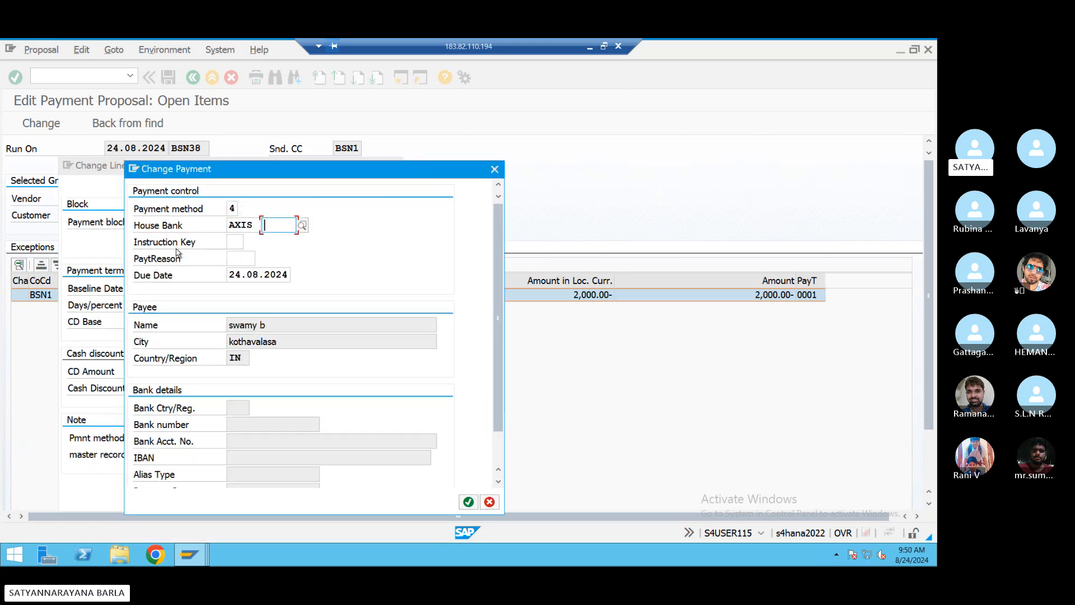
{"action": "double_click", "coordinate": [246, 225]}
{"action": "key", "text": "BackSpace"}
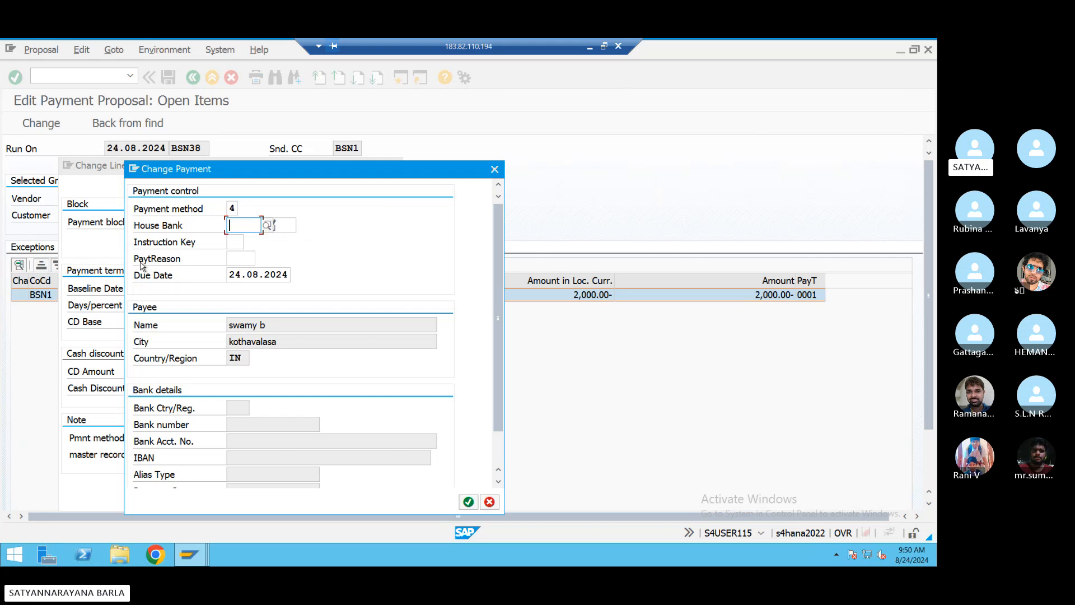
{"action": "left_click", "coordinate": [266, 225]}
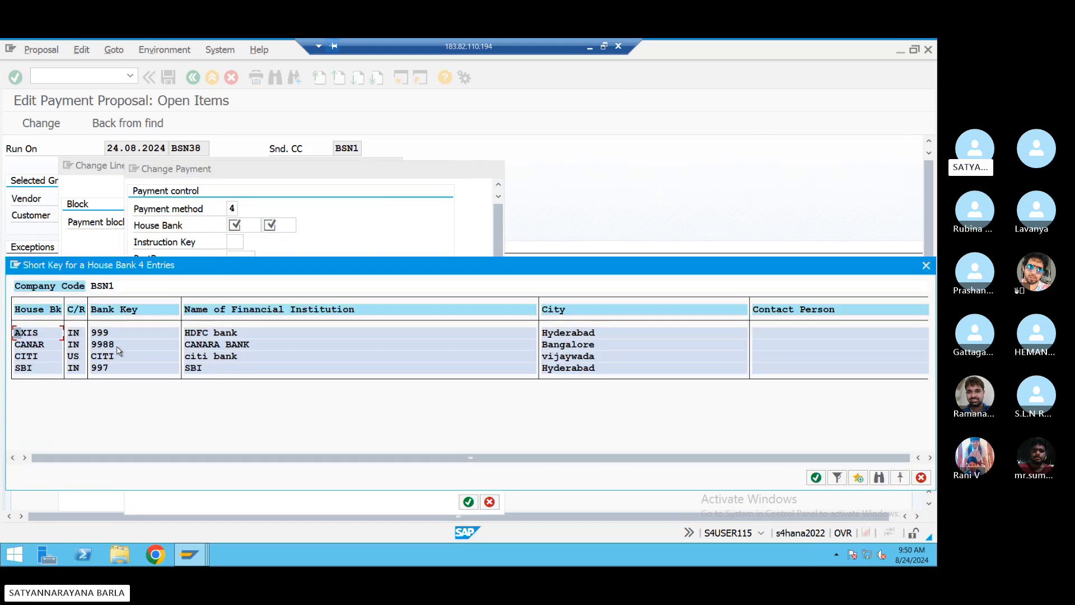
{"action": "double_click", "coordinate": [48, 367]}
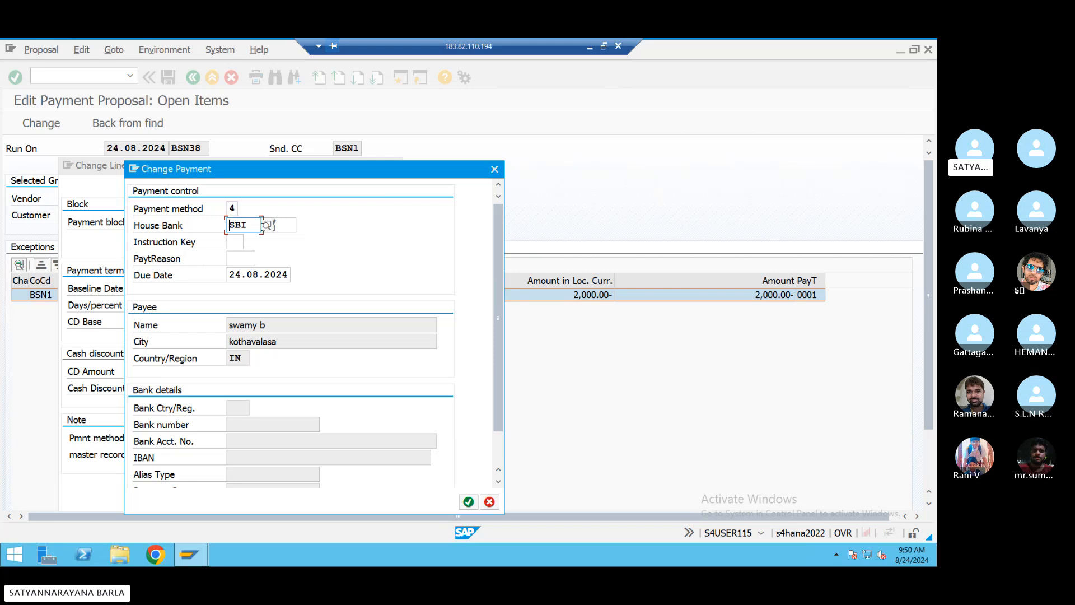
{"action": "left_click", "coordinate": [279, 225]}
{"action": "left_click", "coordinate": [302, 224]}
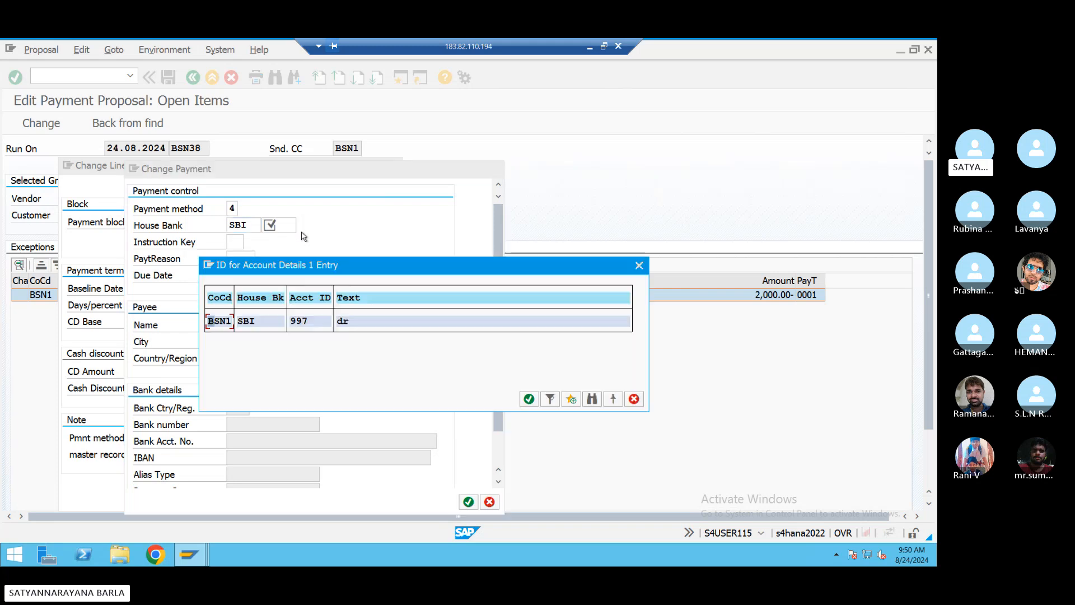
{"action": "double_click", "coordinate": [256, 321]}
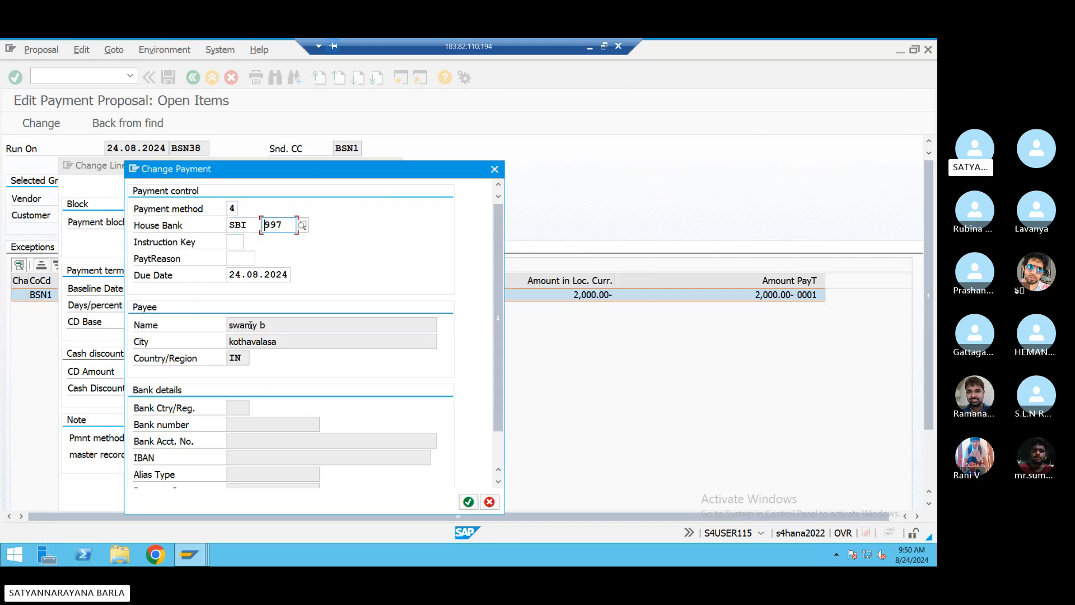
{"action": "key", "text": "Return"}
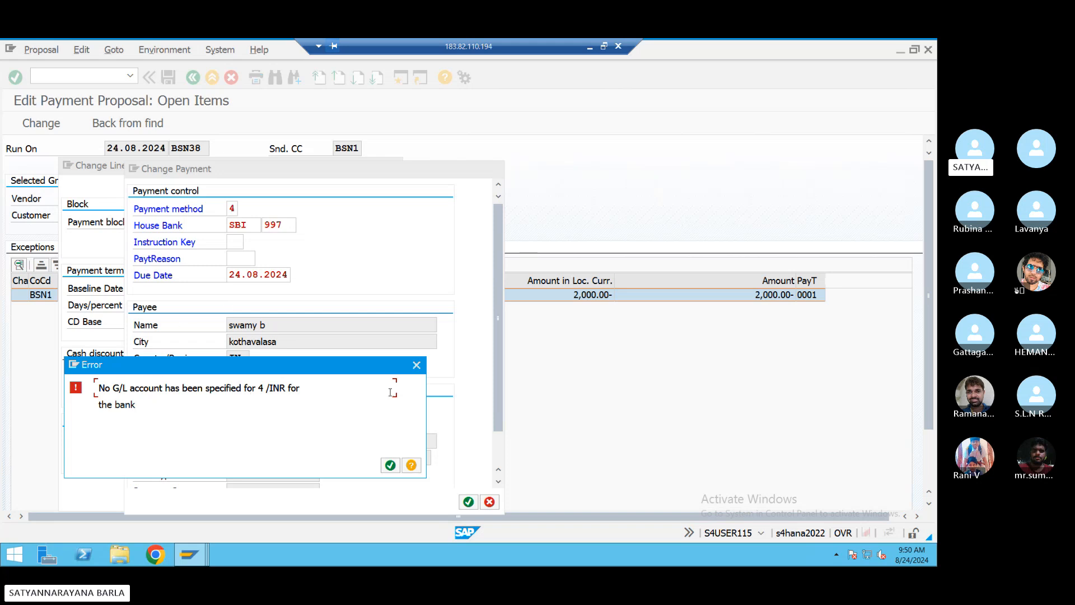
{"action": "left_click", "coordinate": [416, 365]}
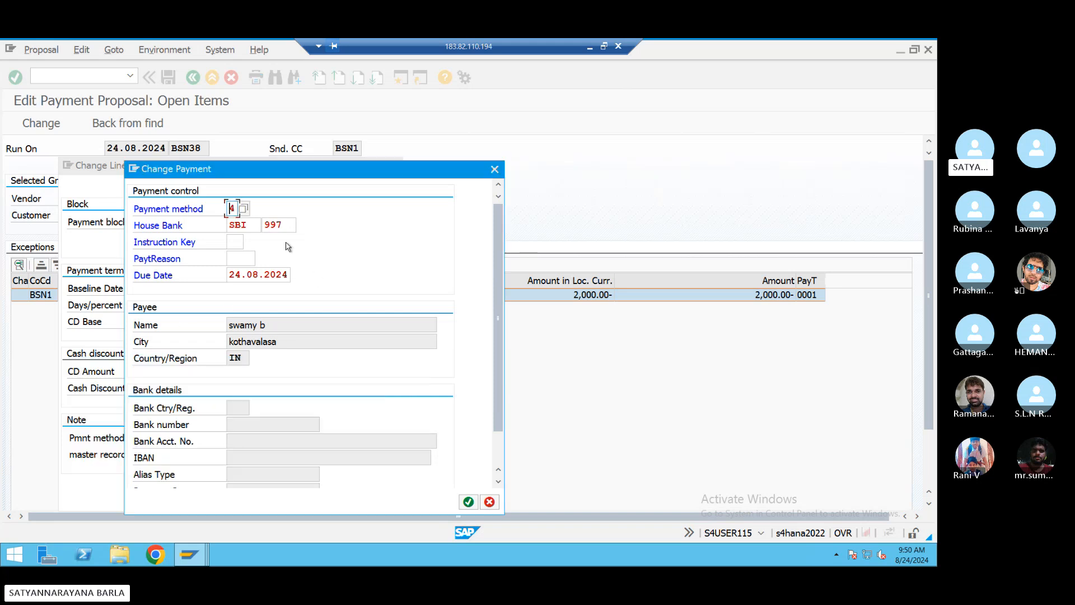
- Replace SBI/997 with house bank AXIS and account ID 999 from the lists, and confirm
{"action": "double_click", "coordinate": [253, 226]}
{"action": "key", "text": "BackSpace"}
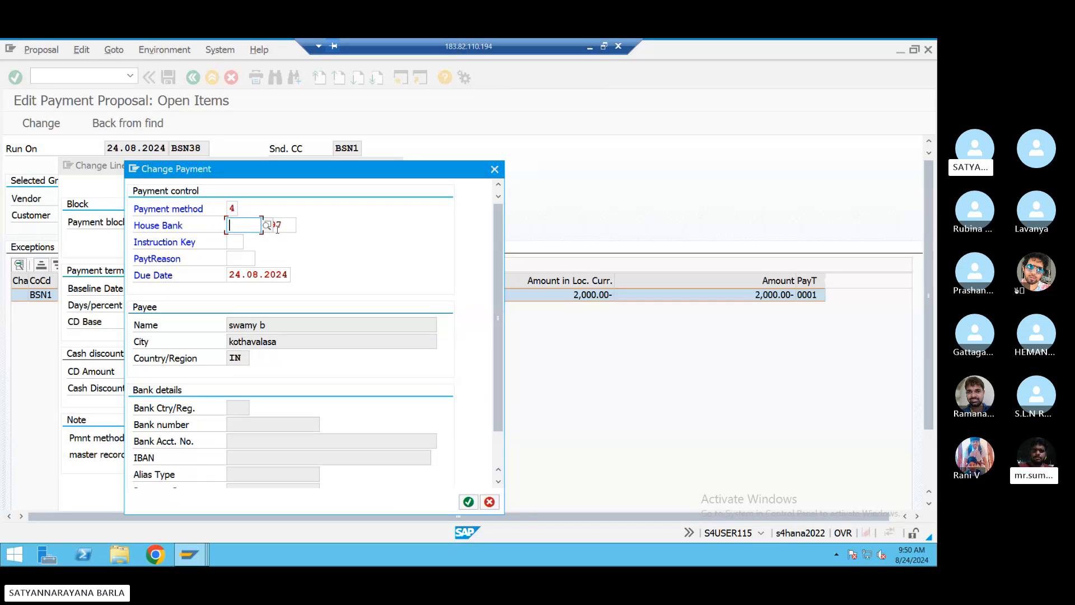
{"action": "left_click_drag", "start_coordinate": [282, 224], "coordinate": [220, 236]}
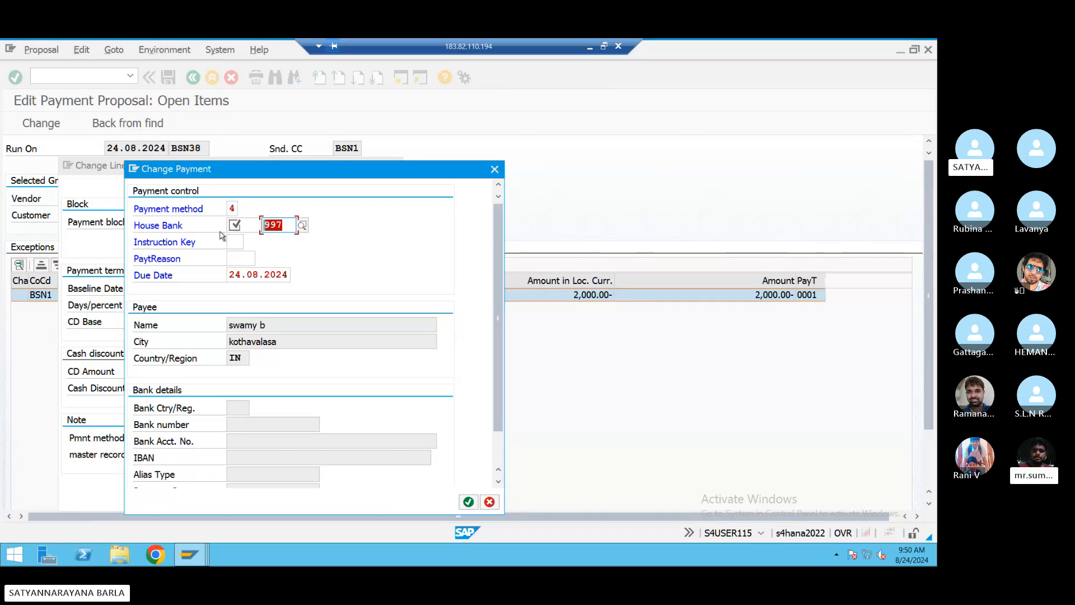
{"action": "key", "text": "BackSpace"}
{"action": "left_click", "coordinate": [255, 227]}
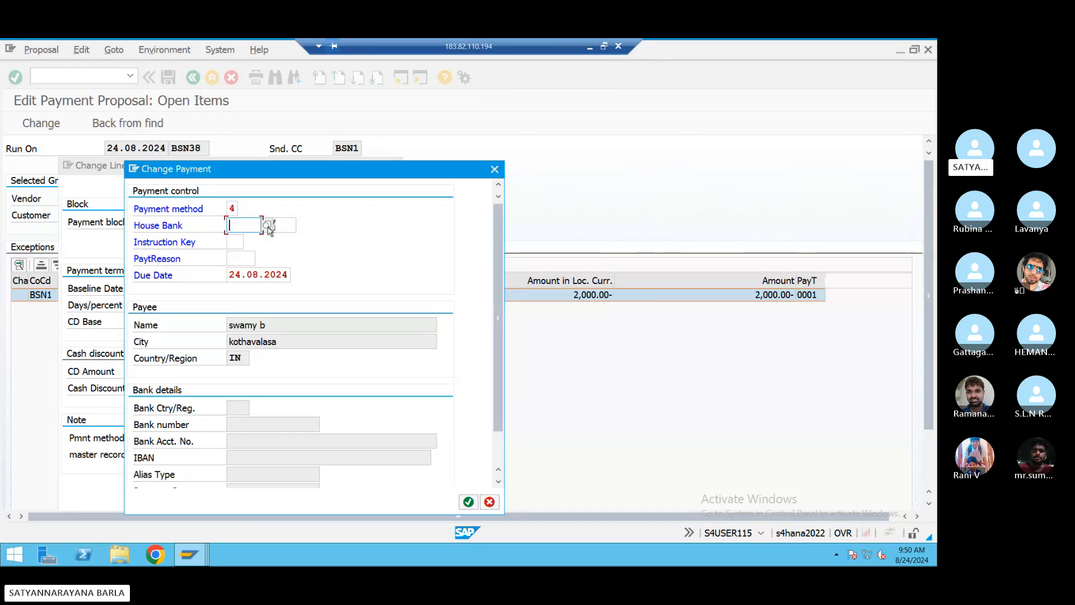
{"action": "left_click", "coordinate": [267, 226]}
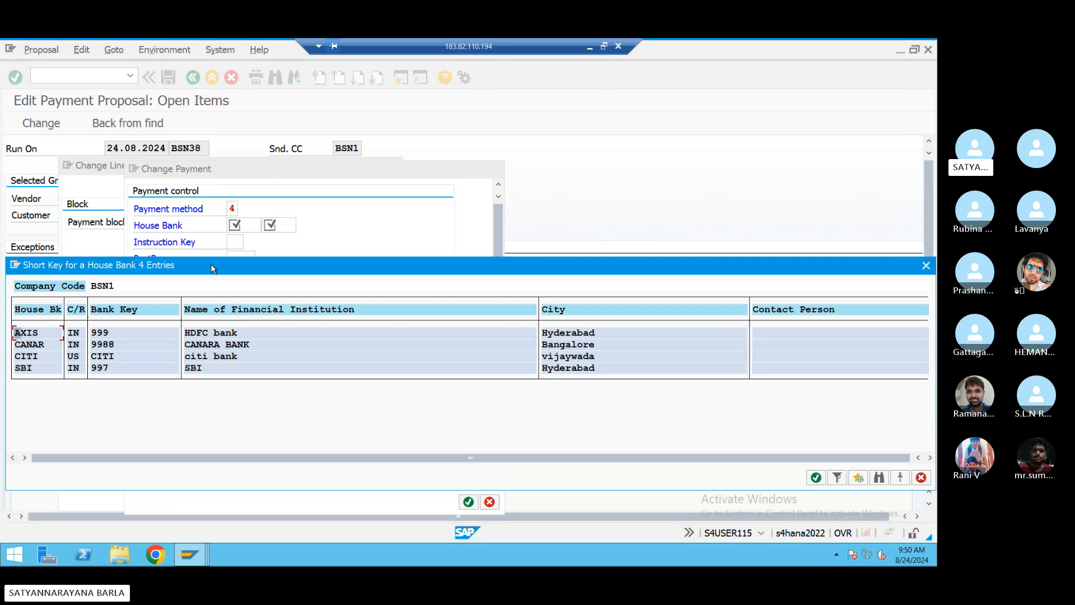
{"action": "double_click", "coordinate": [102, 330]}
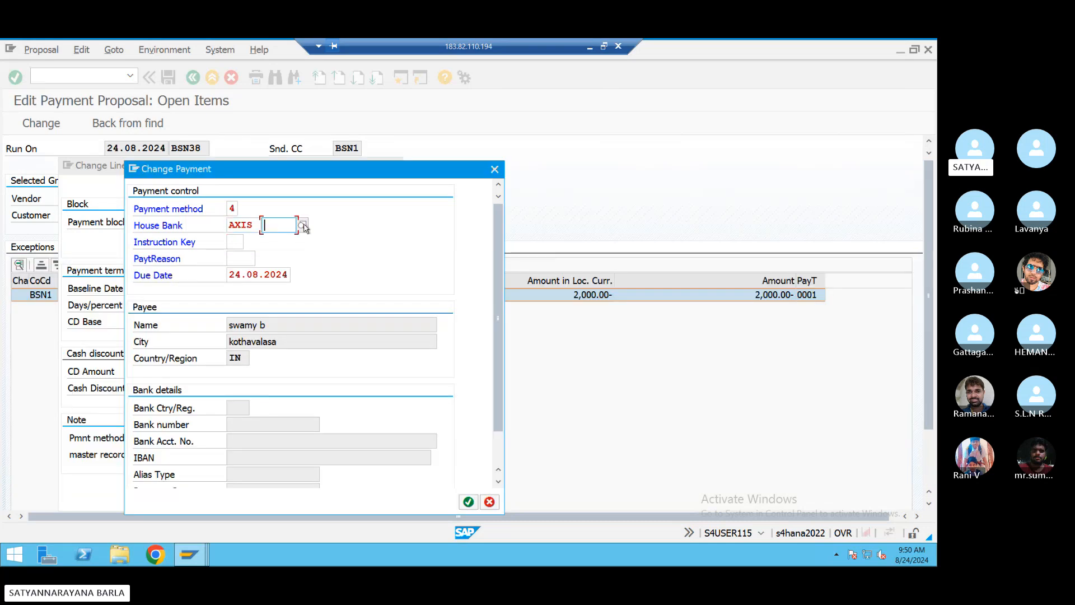
{"action": "left_click", "coordinate": [303, 226]}
{"action": "double_click", "coordinate": [260, 322]}
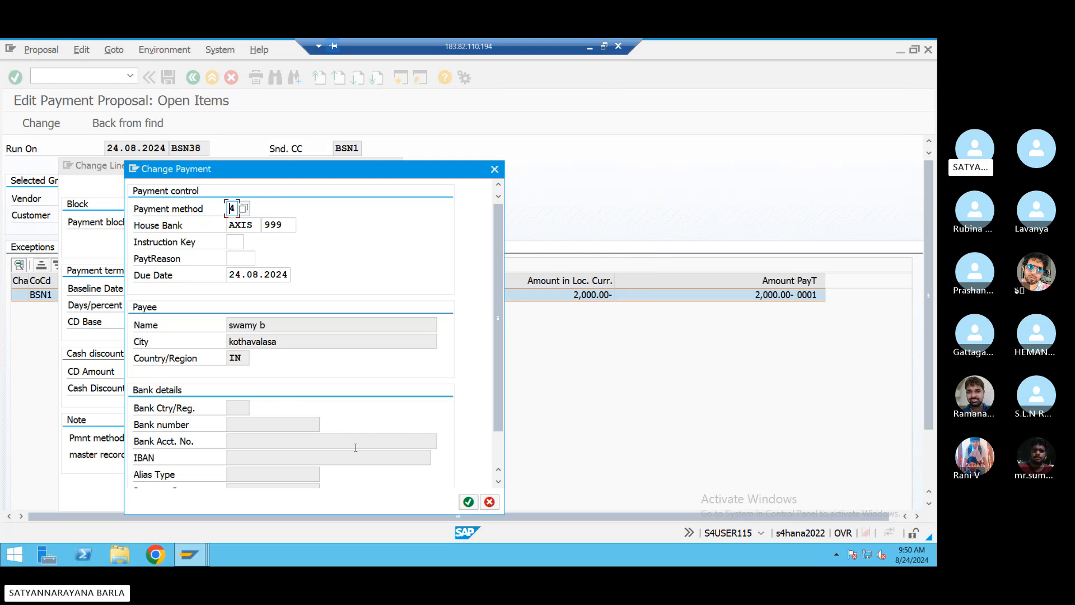
{"action": "left_click", "coordinate": [468, 501]}
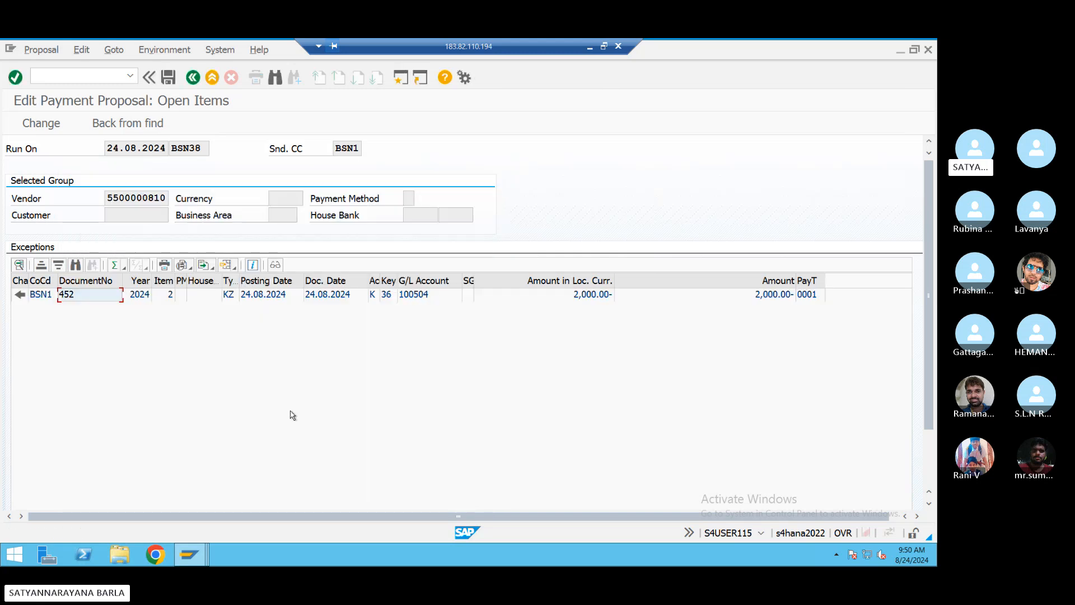
- Reopen the exception item, dismiss the change-not-possible message, and close its details
{"action": "double_click", "coordinate": [213, 296]}
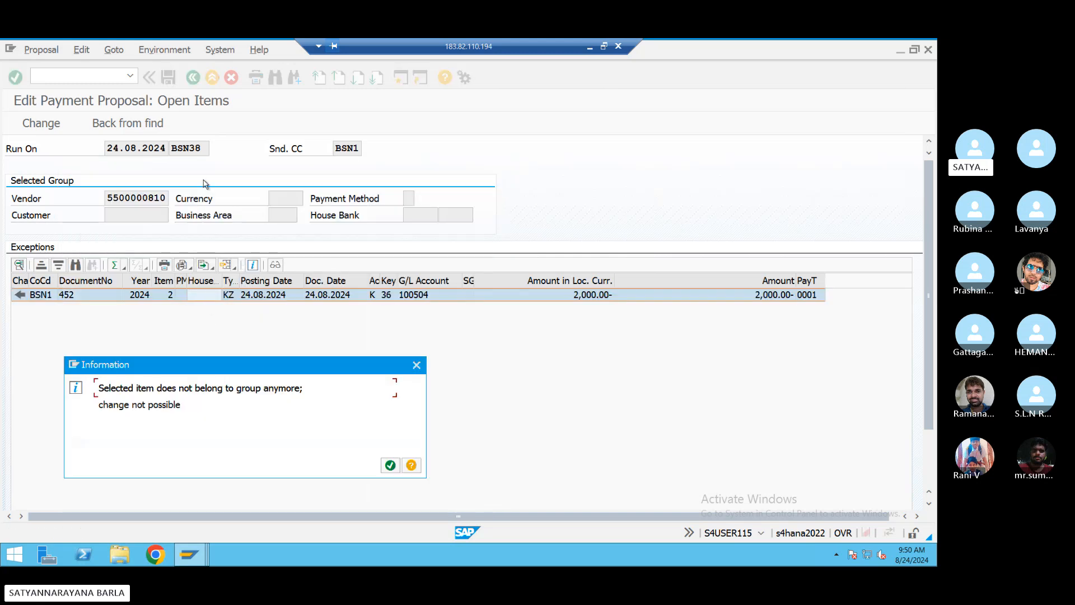
{"action": "left_click", "coordinate": [416, 364]}
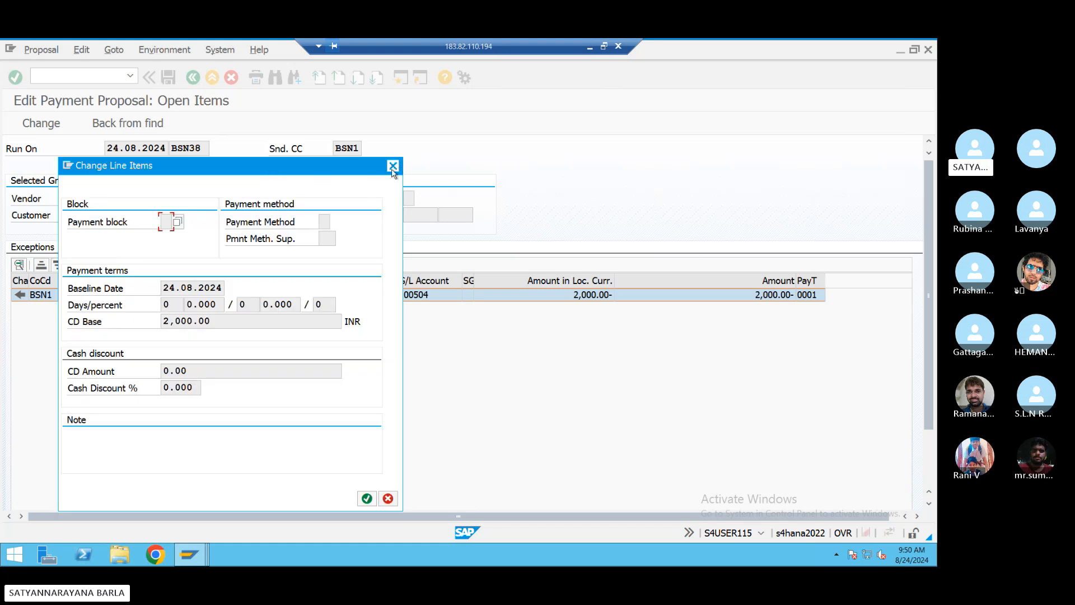
{"action": "left_click", "coordinate": [393, 166]}
- Save the edited BSN38 proposal and return to the payment run status screen
{"action": "left_click", "coordinate": [169, 77]}
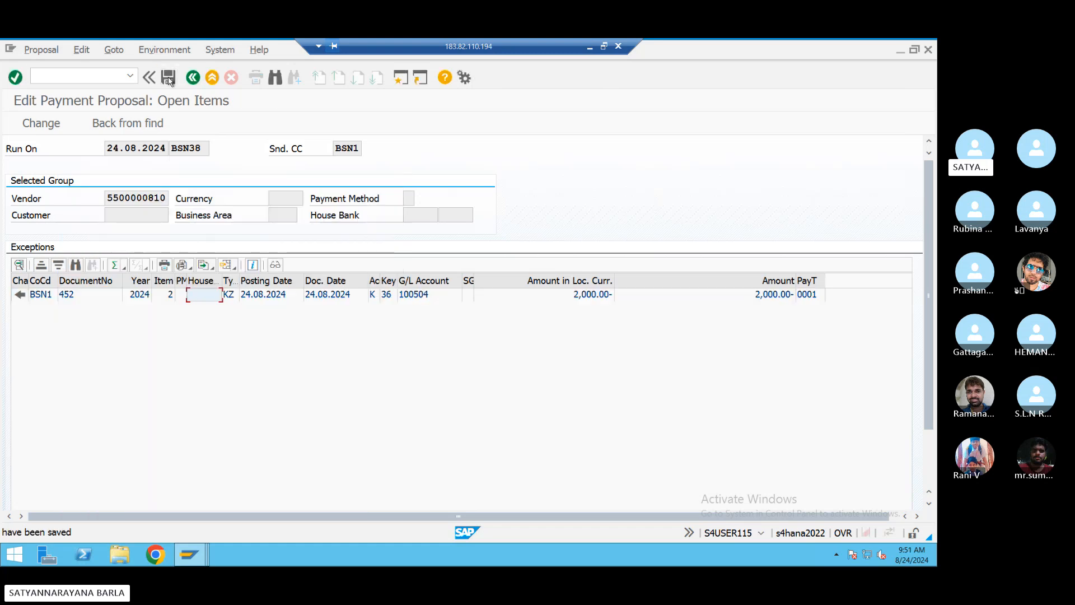
{"action": "left_click", "coordinate": [196, 81]}
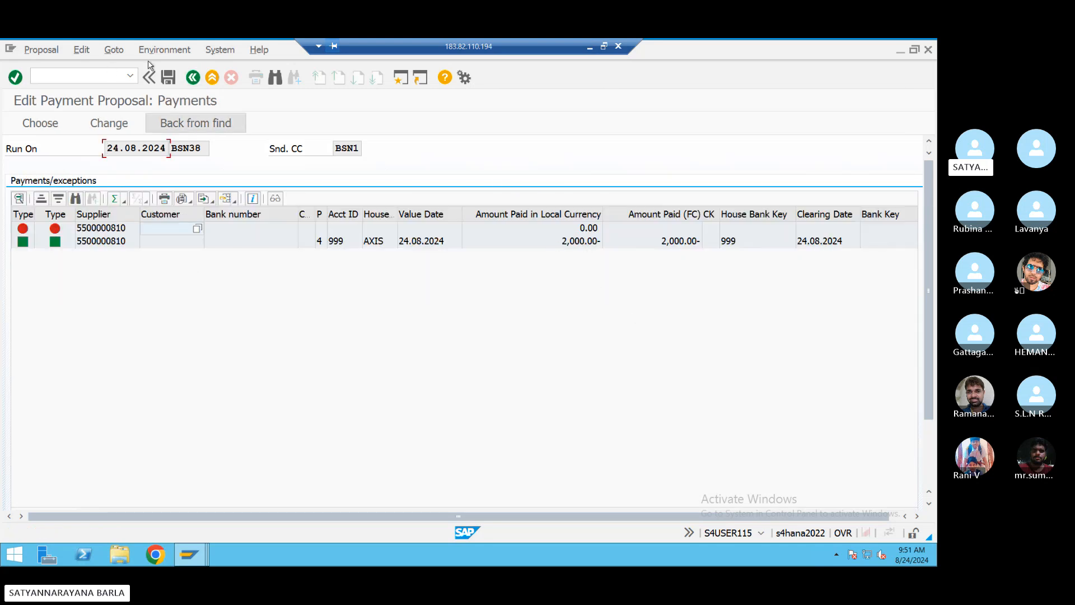
{"action": "left_click", "coordinate": [192, 78]}
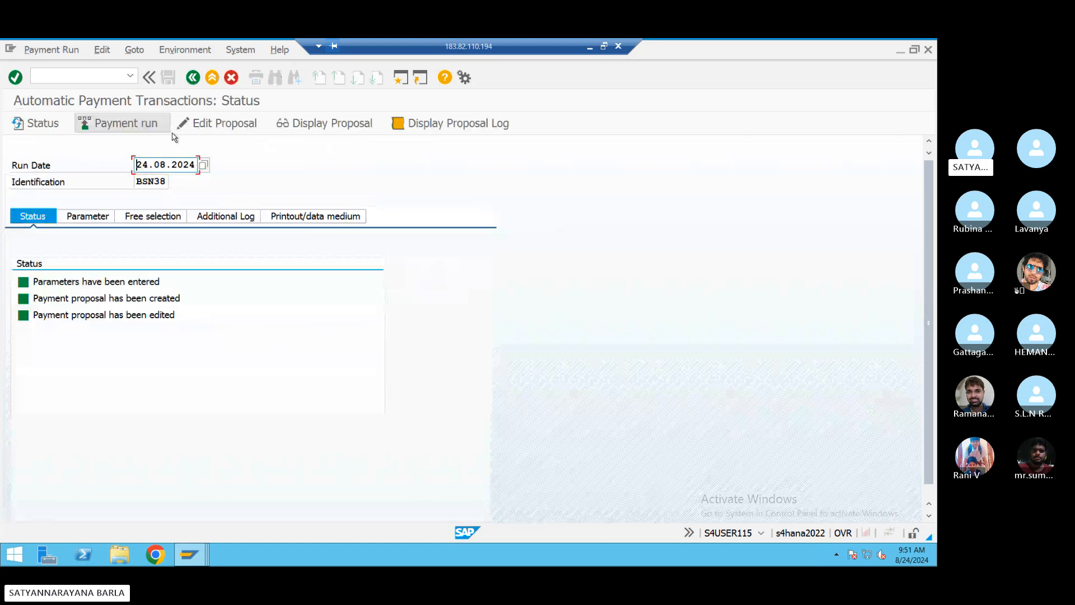
- Run payment run BSN38 immediately and refresh until it shows as carried out
{"action": "left_click", "coordinate": [159, 130]}
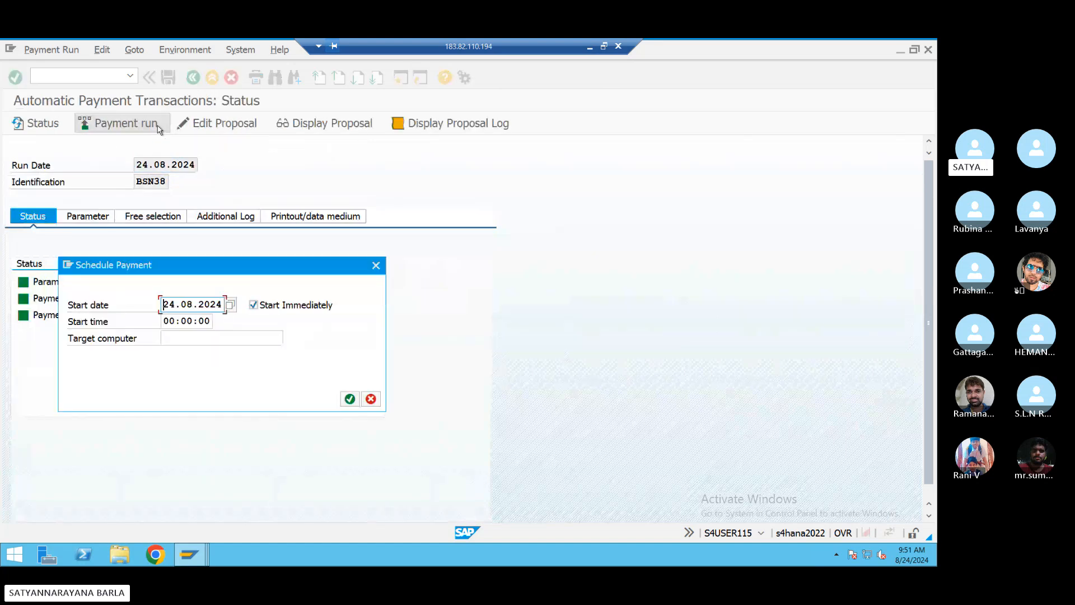
{"action": "left_click", "coordinate": [350, 398]}
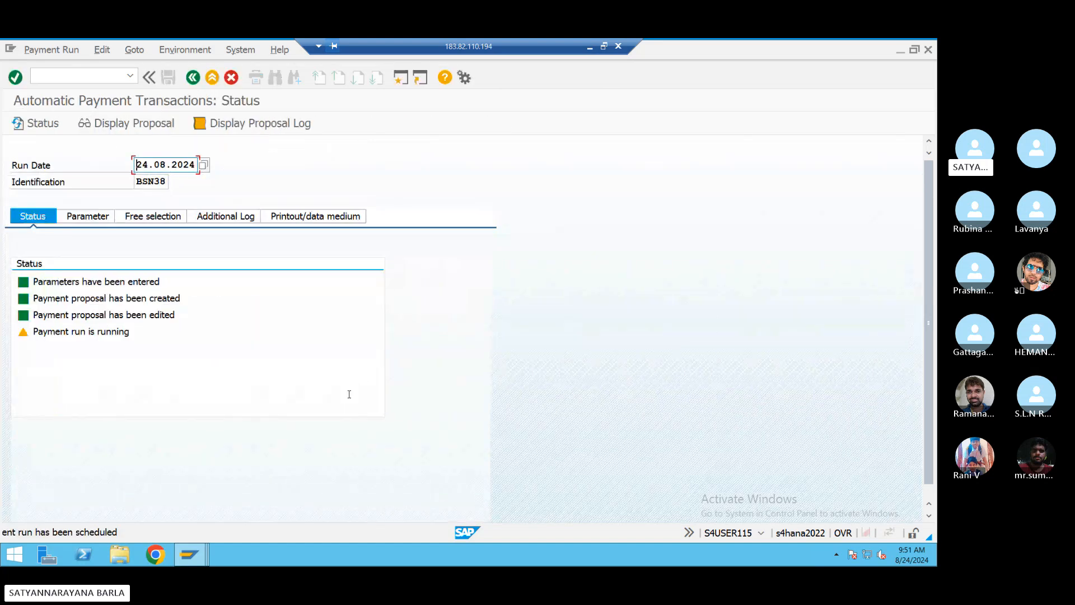
{"action": "left_click", "coordinate": [46, 125]}
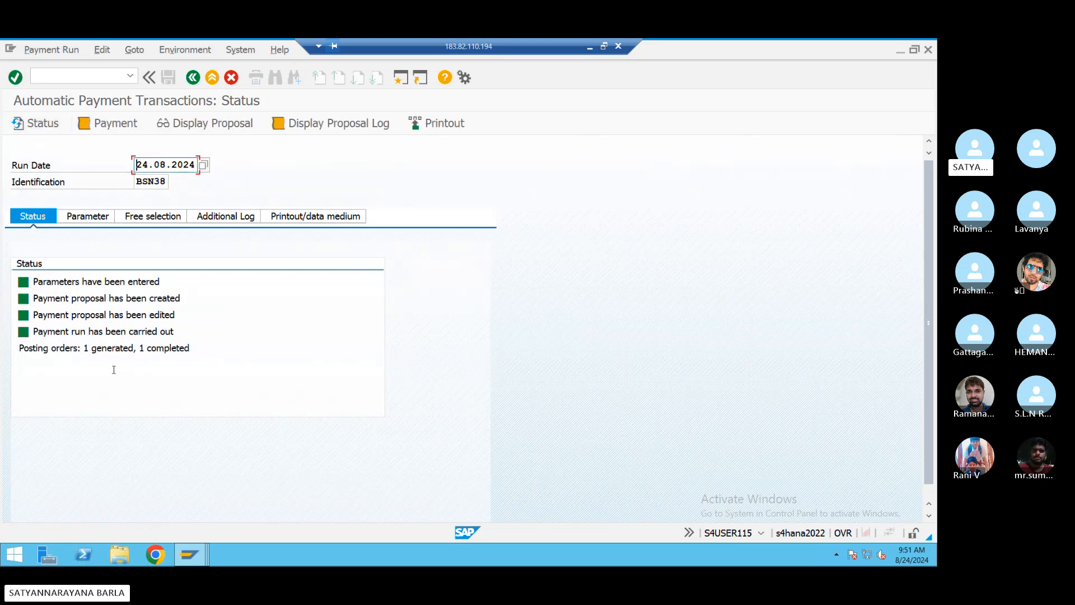
{"action": "mouse_move", "coordinate": [186, 550]}
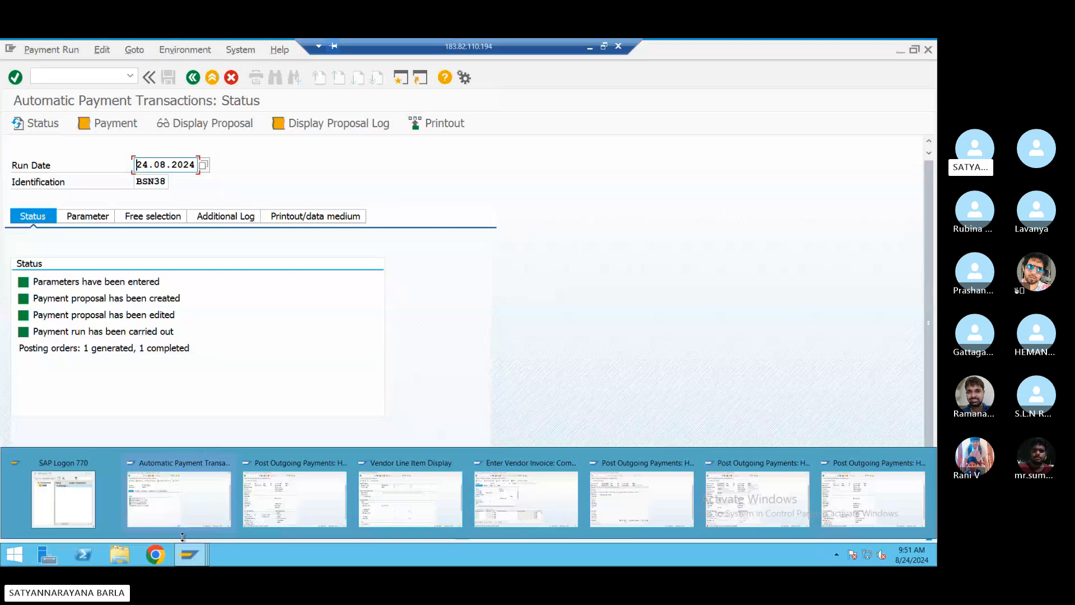
{"action": "left_click", "coordinate": [305, 487]}
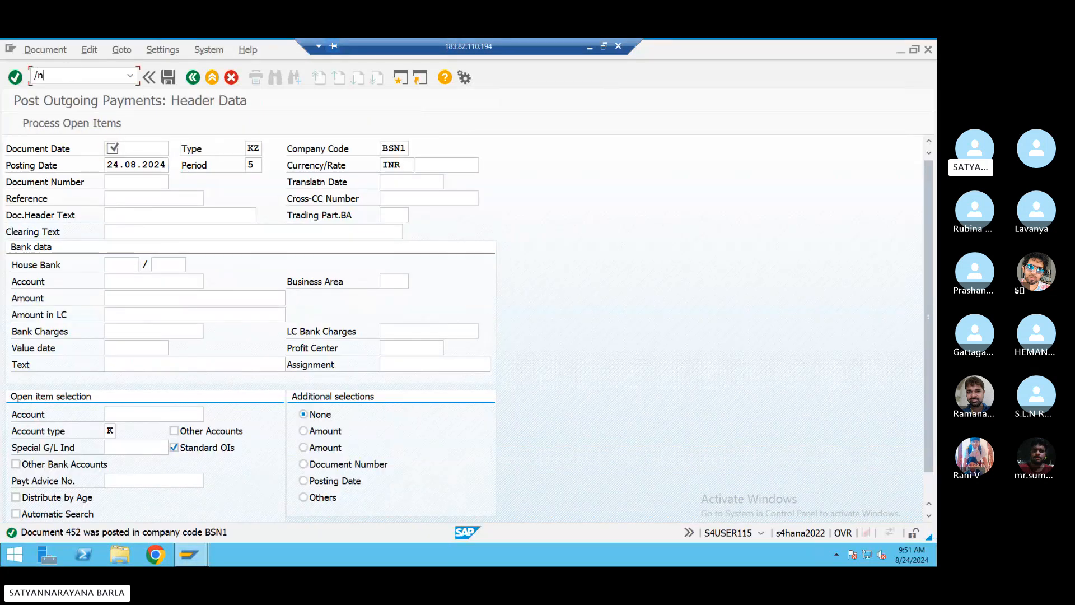
{"action": "key", "text": "Return"}
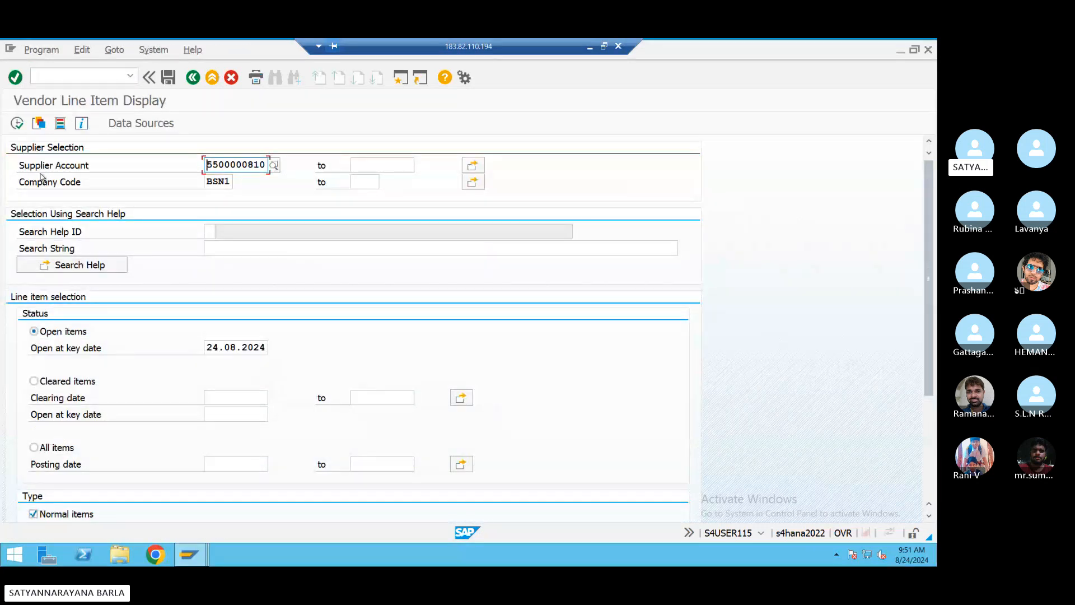
{"action": "left_click", "coordinate": [17, 123]}
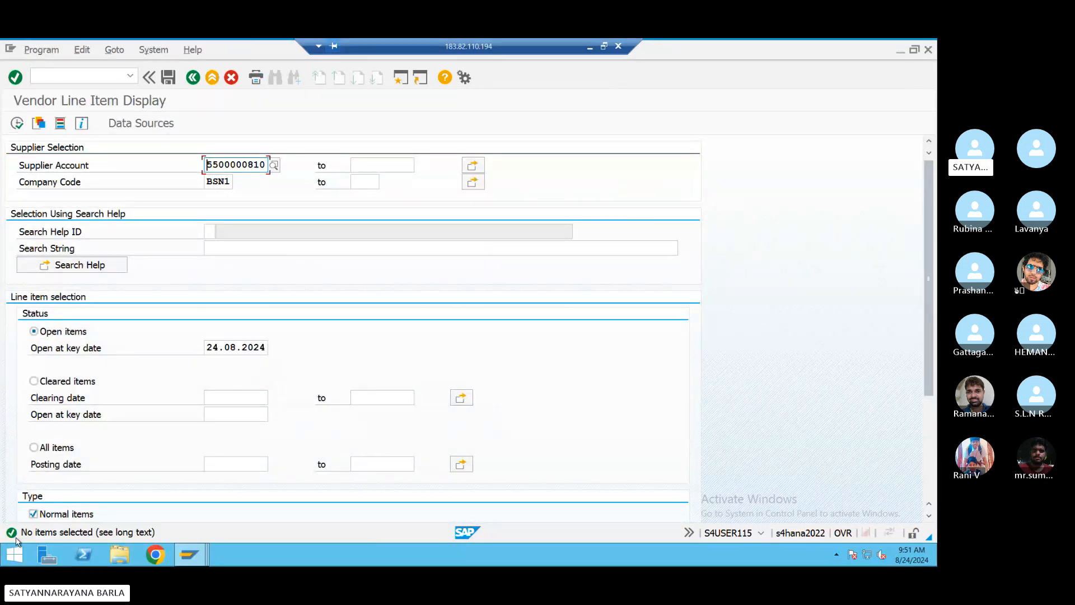
- List the supplier's cleared items with clearing date 24.08.2024, then return to the selection screen
{"action": "left_click", "coordinate": [34, 381]}
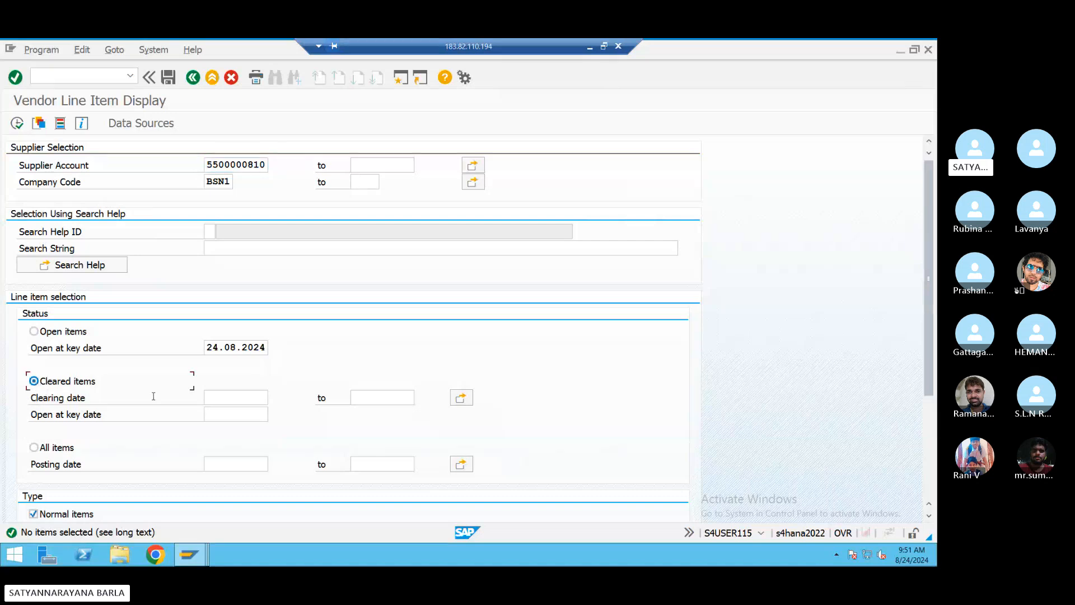
{"action": "left_click", "coordinate": [209, 396]}
{"action": "left_click_drag", "start_coordinate": [206, 348], "coordinate": [272, 342]}
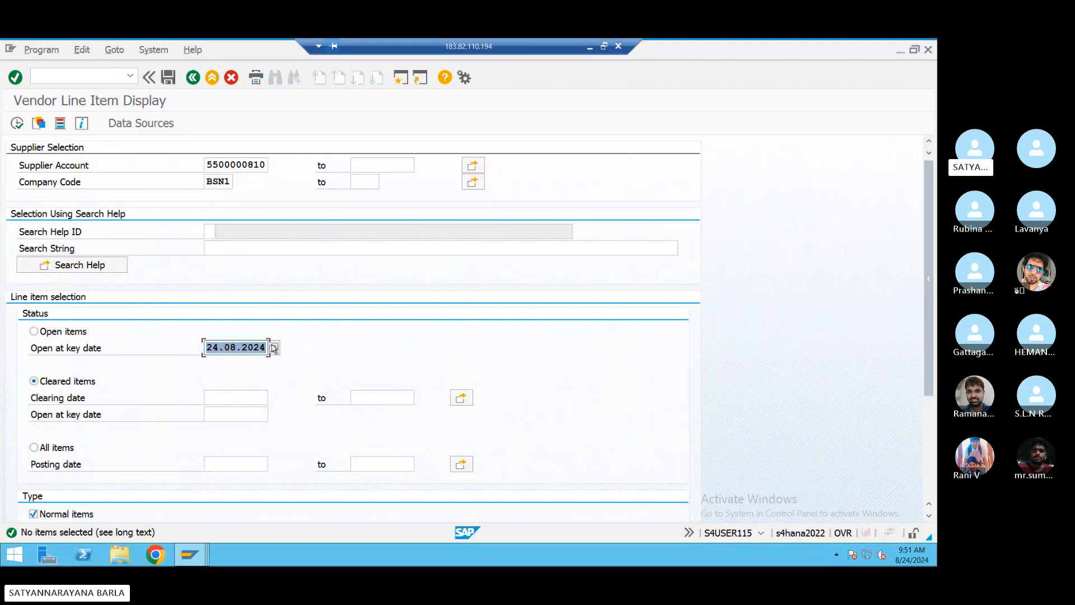
{"action": "key", "text": "ctrl+c"}
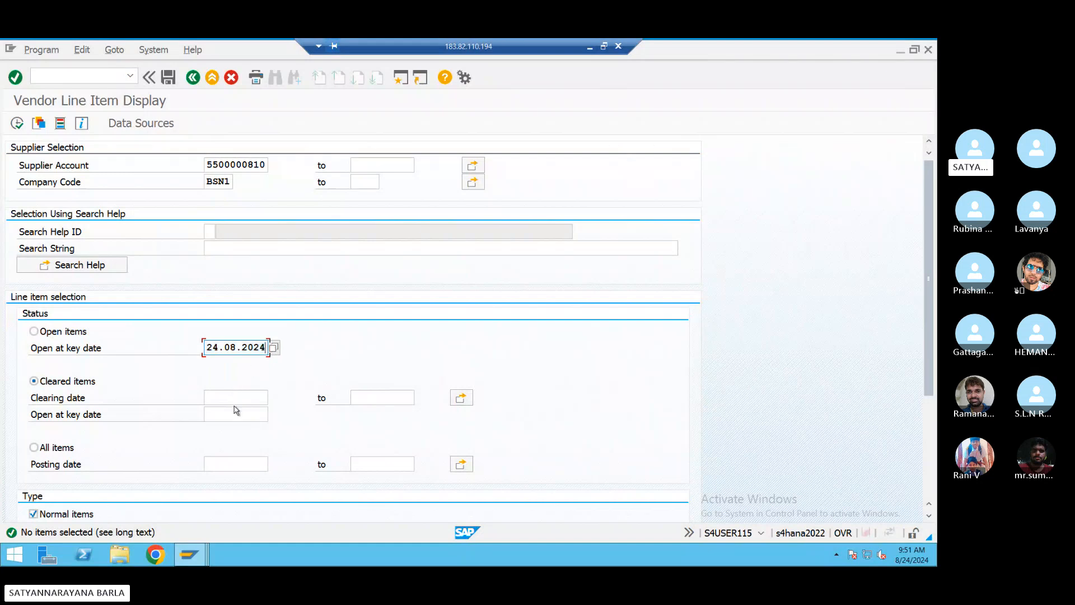
{"action": "left_click", "coordinate": [235, 397]}
{"action": "key", "text": "ctrl+v"}
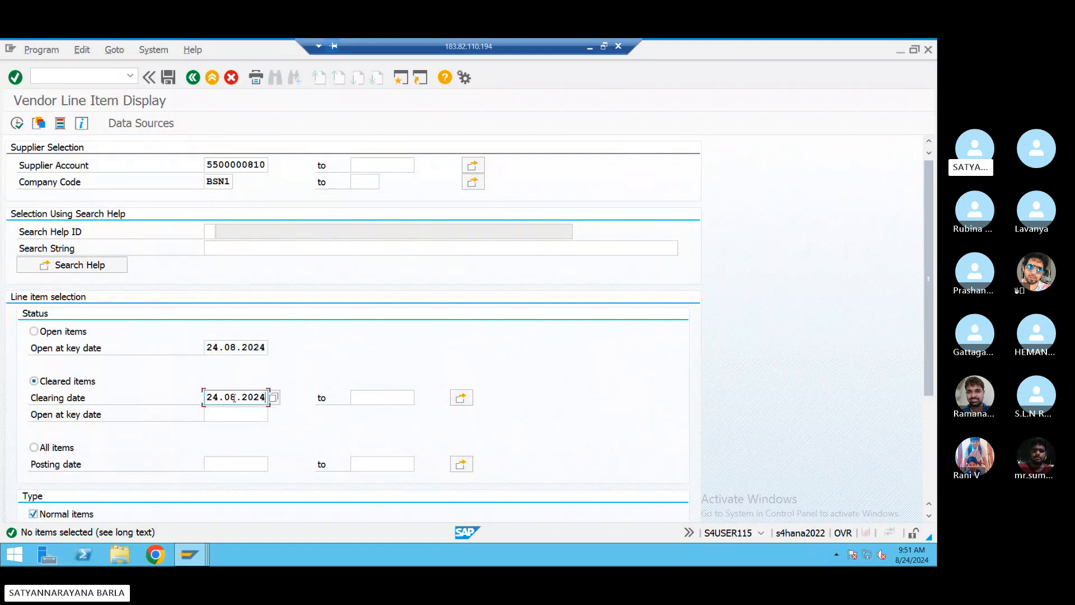
{"action": "left_click", "coordinate": [17, 123]}
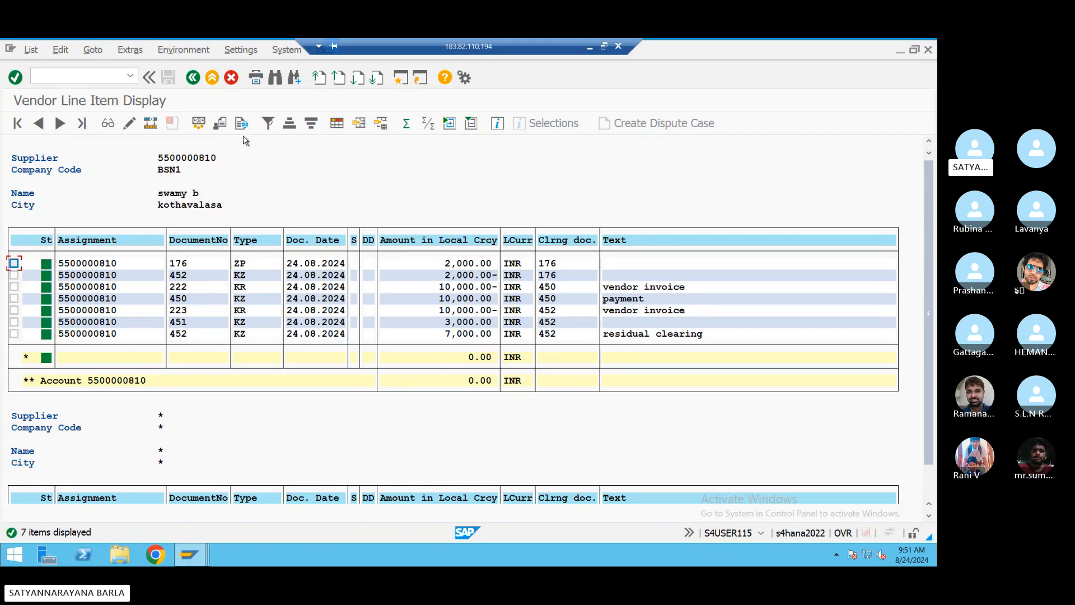
{"action": "left_click", "coordinate": [194, 80]}
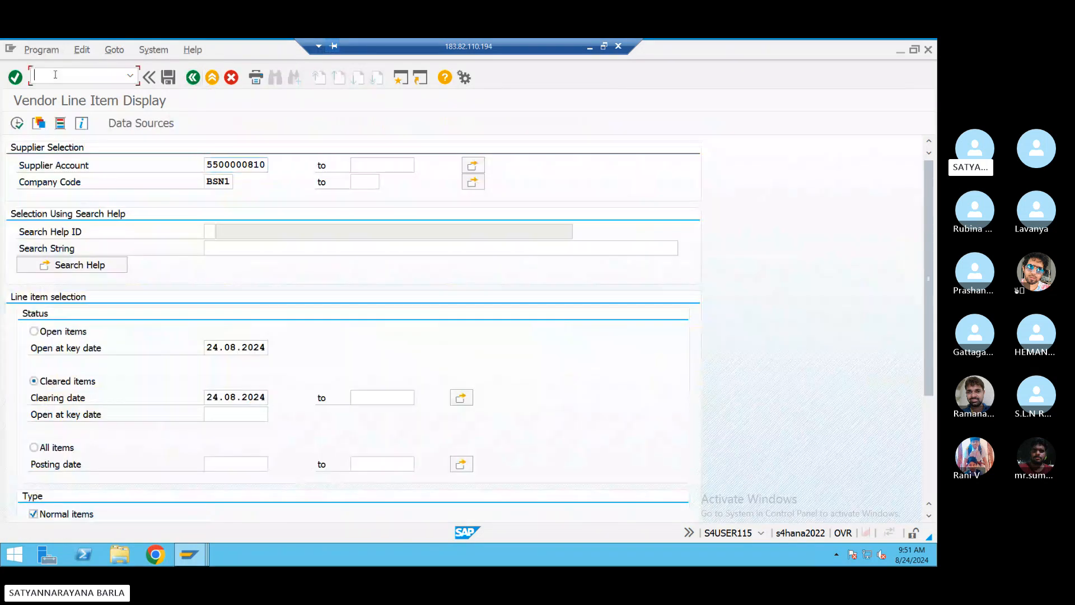
- Exit SAP to the main menu, minimize the Remote Desktop, and bring up the Skype call
{"action": "key", "text": "Return"}
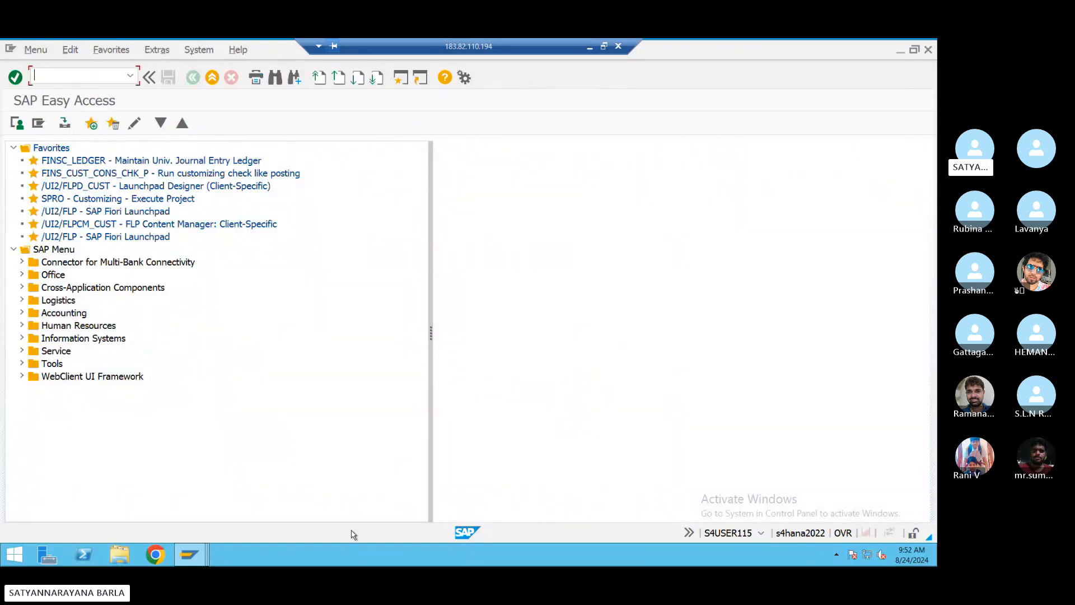
{"action": "left_click", "coordinate": [604, 46]}
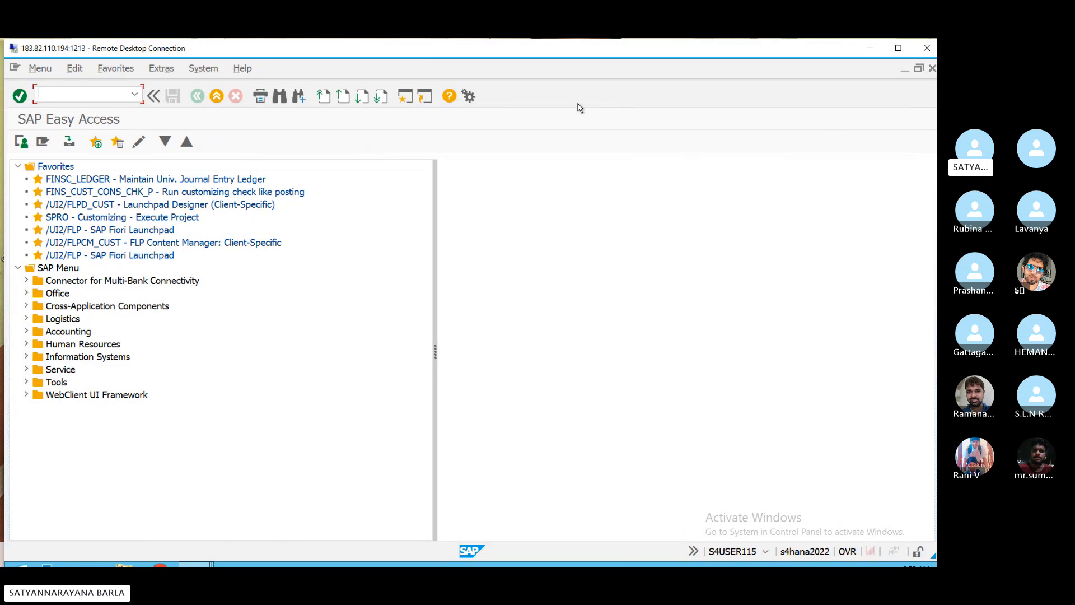
{"action": "left_click", "coordinate": [870, 50]}
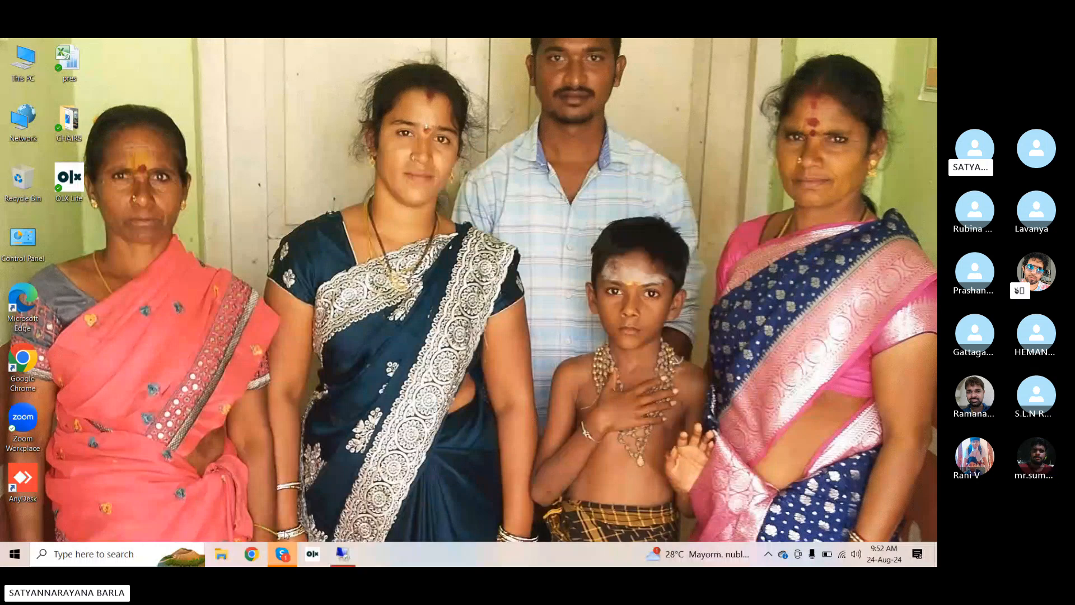
{"action": "left_click", "coordinate": [282, 553]}
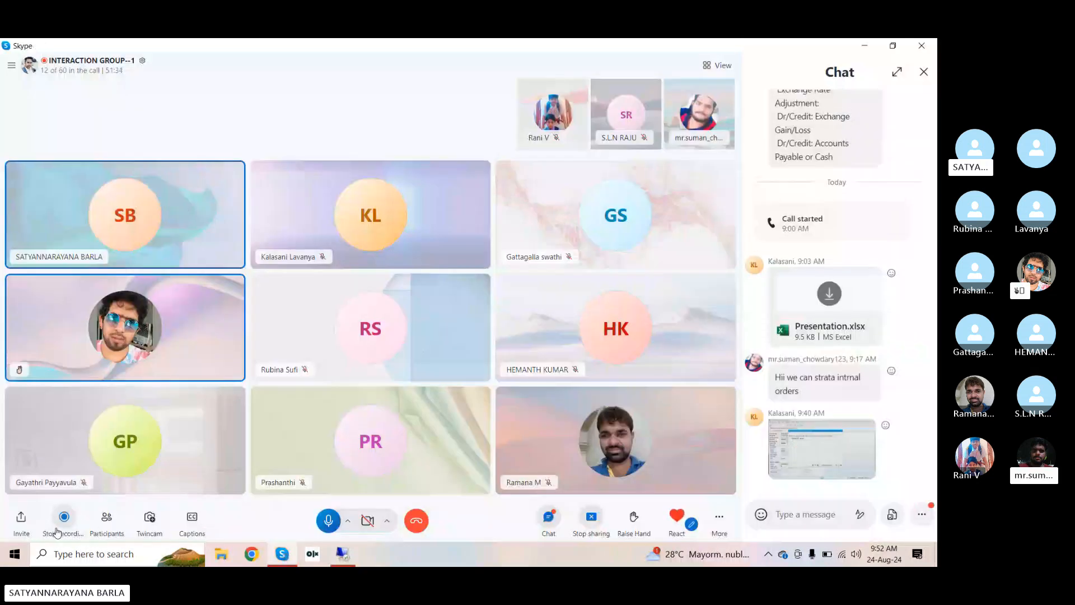